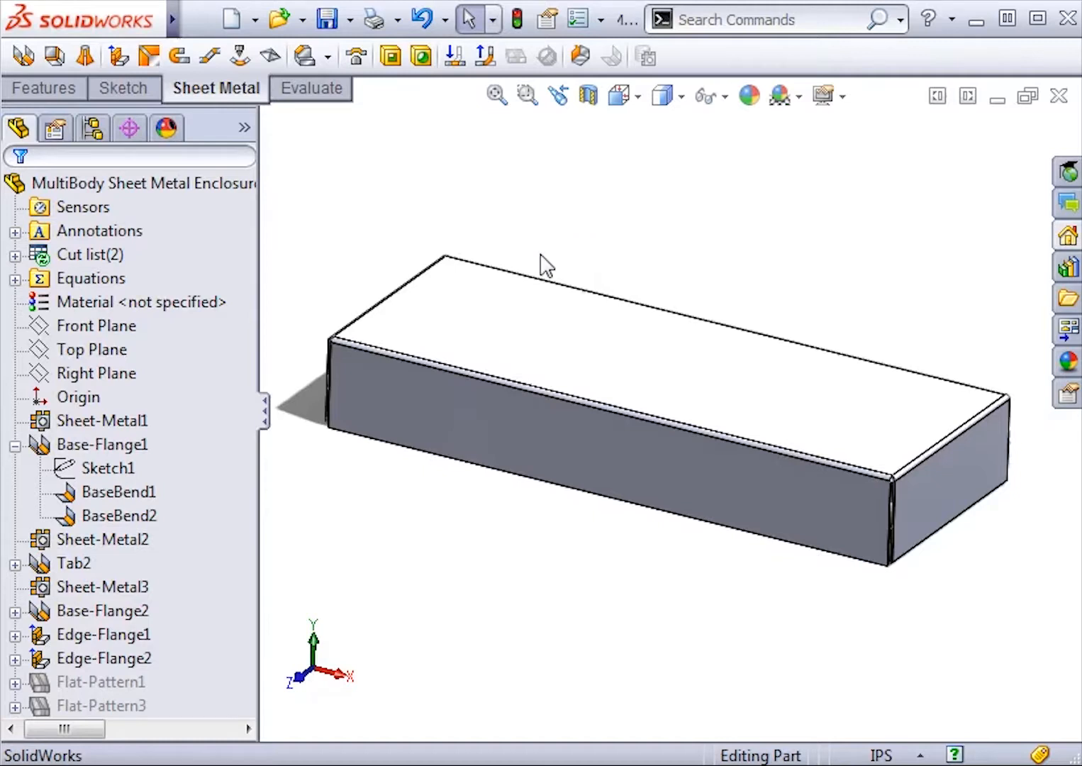
- Set the 8 in length dimension in Sketch1 of Base-Flange1 to 5 in
middle_drag(437, 515, 564, 486)
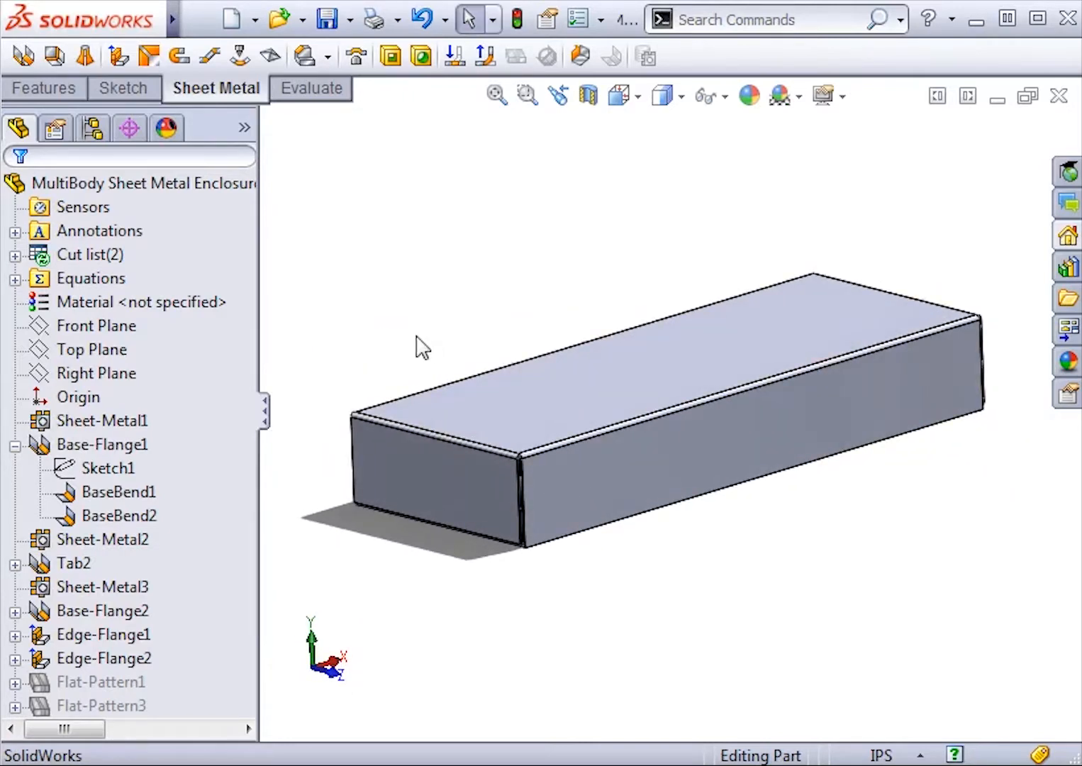
click(121, 469)
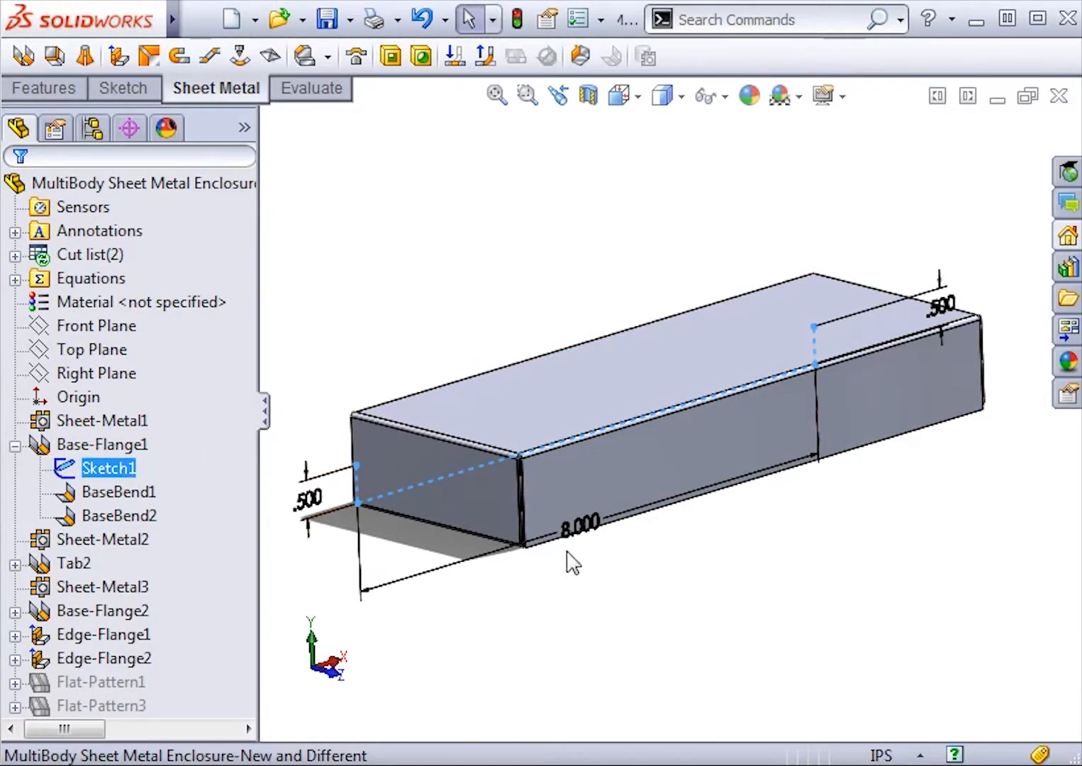
double_click(592, 528)
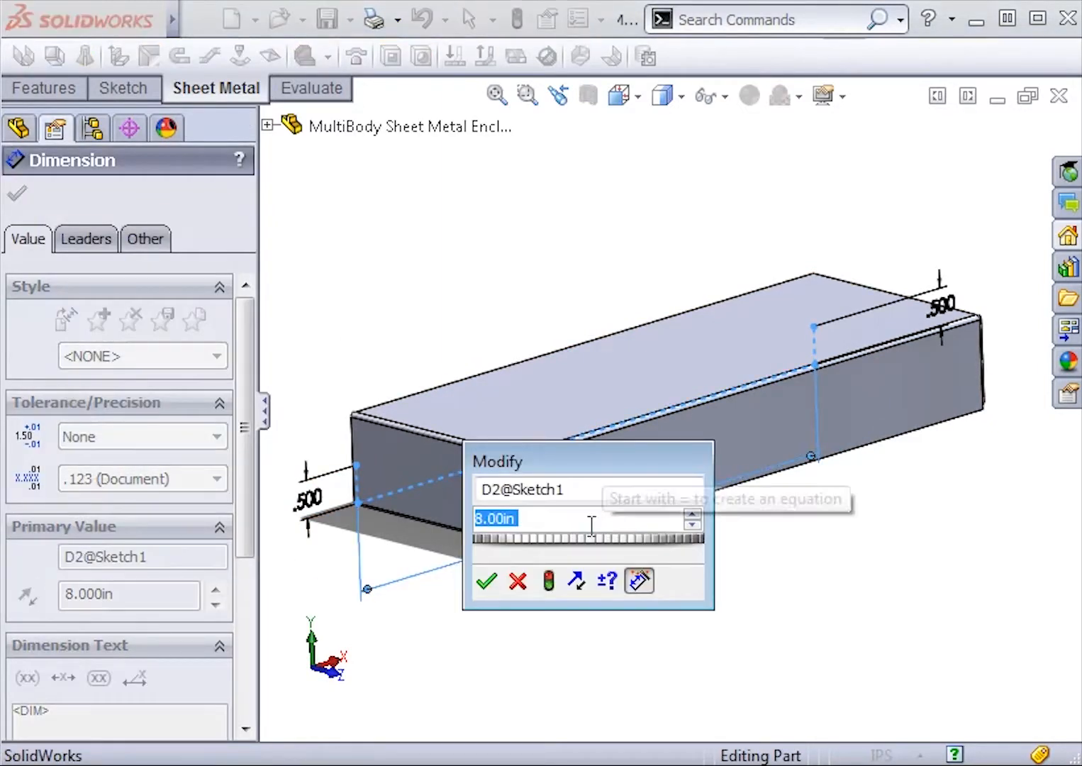
text(5)
key(Return)
click(596, 580)
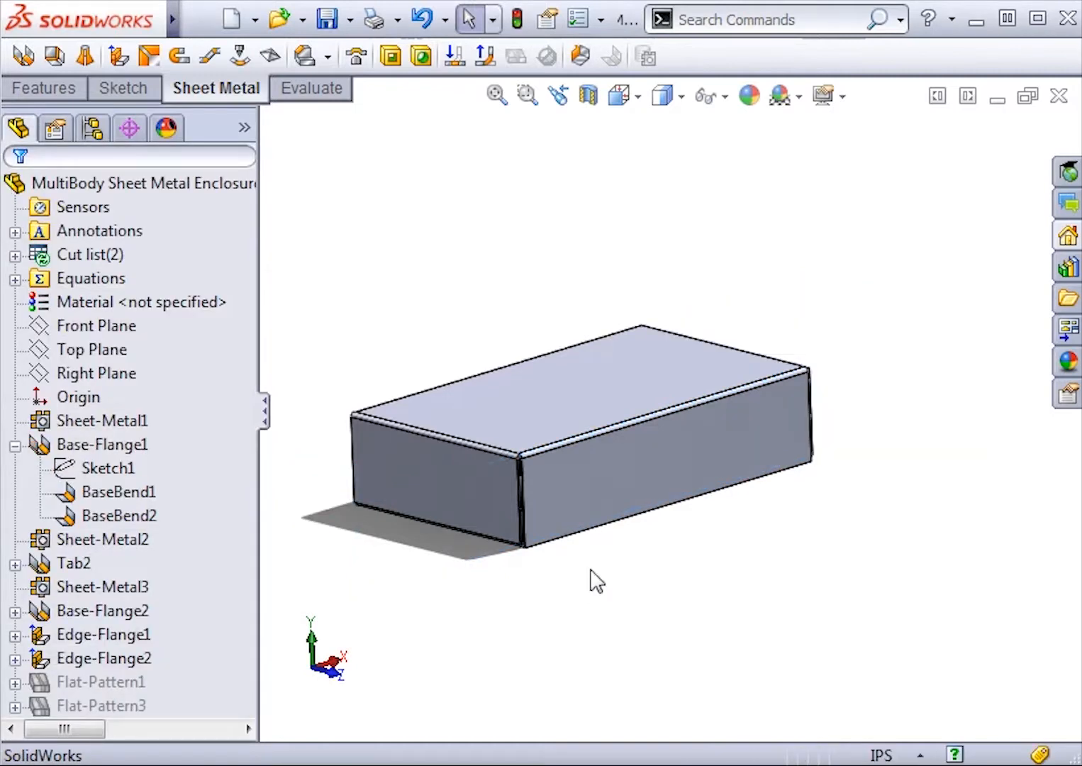
middle_drag(596, 580, 938, 629)
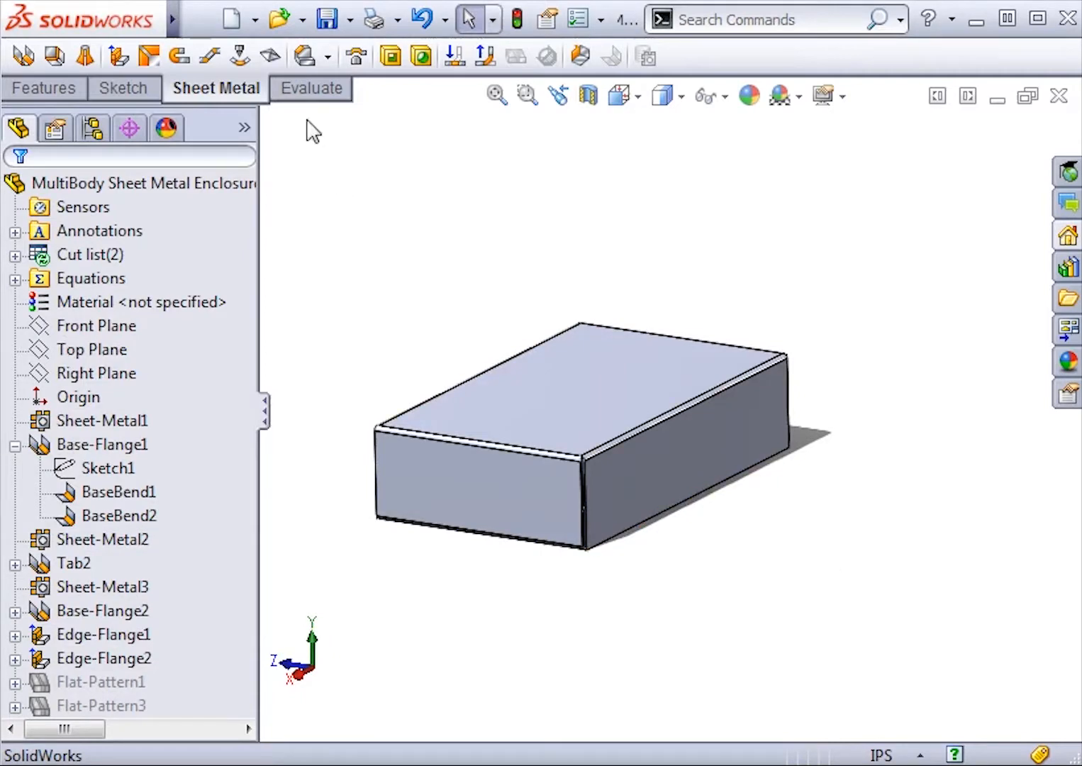
- Create a new part document and start a sketch on the Front Plane
click(237, 19)
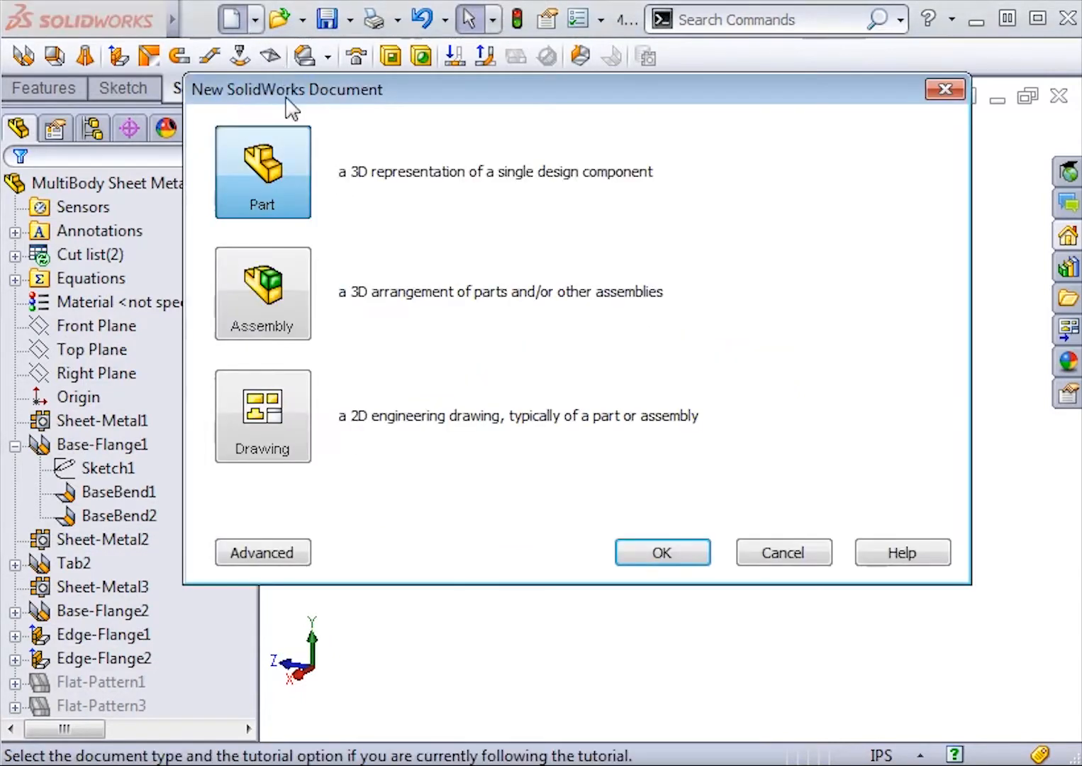
click(648, 558)
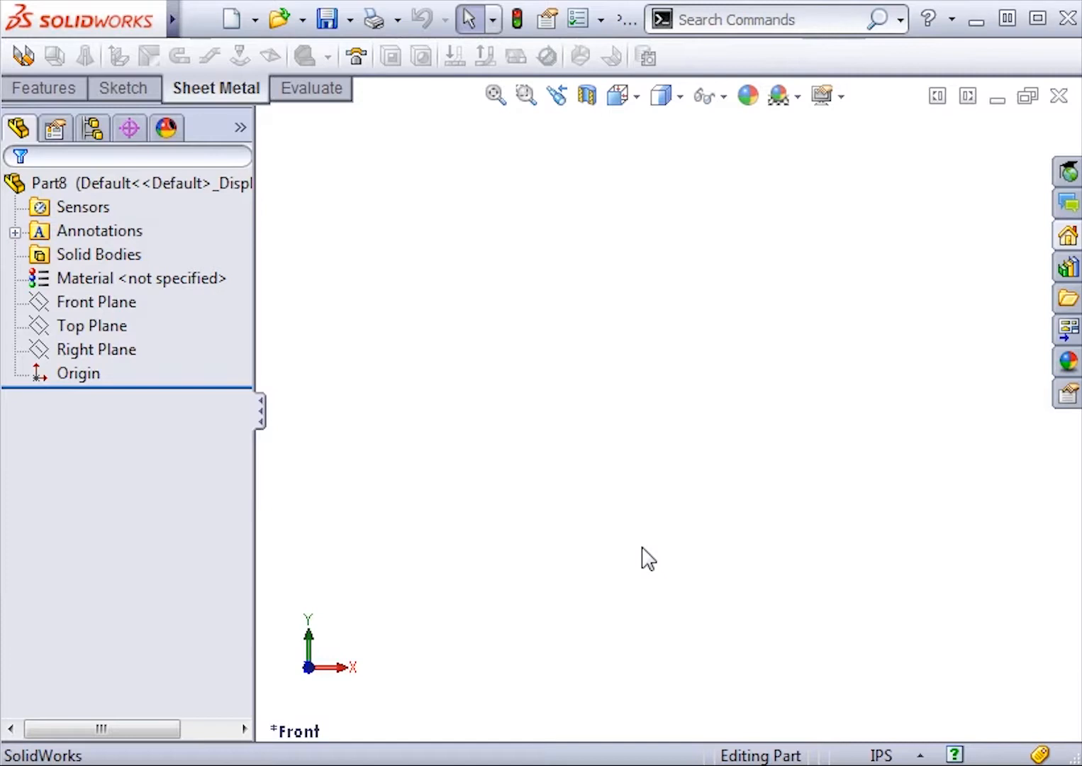
click(118, 302)
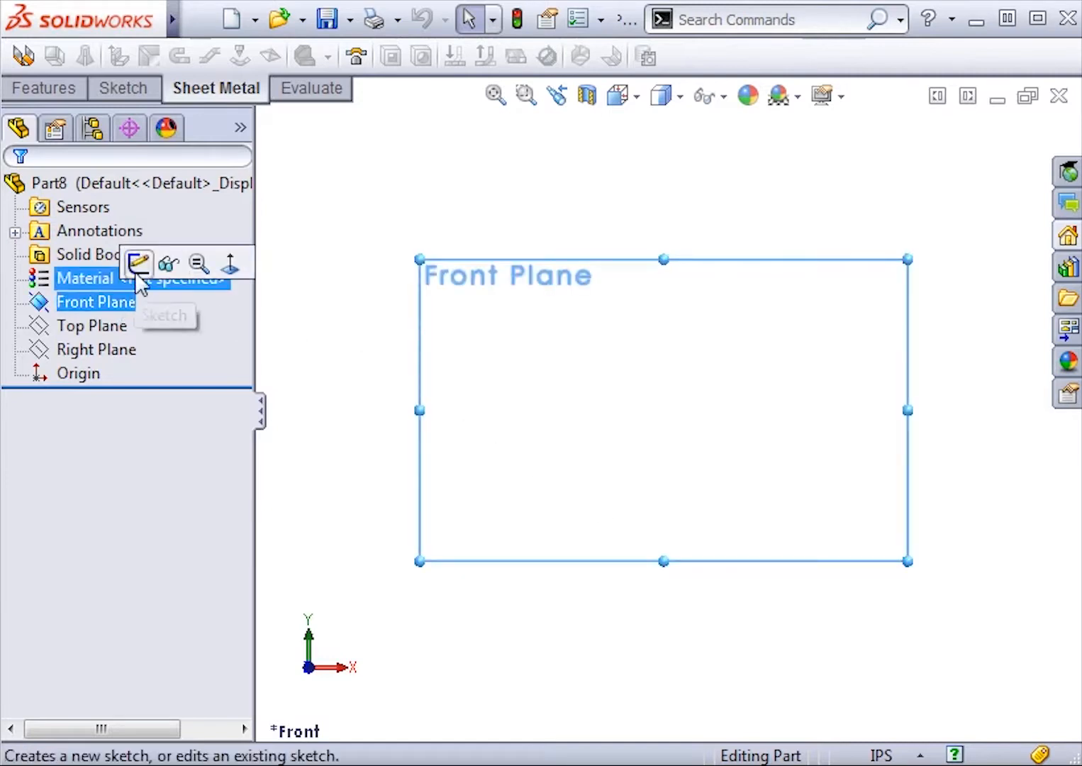
click(138, 267)
click(376, 291)
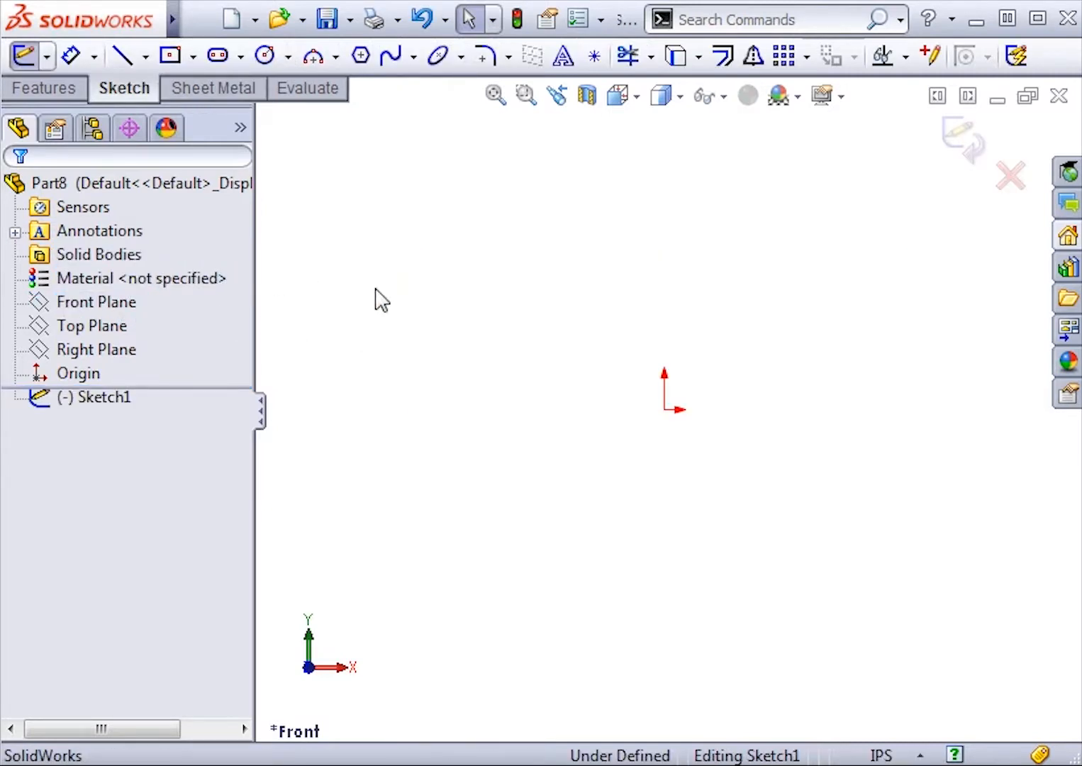
- Sketch an open U-shaped line profile about 4.6 in wide and 1.1 in tall, with its base line running through the origin
mouse_move(514, 322)
right_down()
mouse_move(417, 317)
mouse_move(405, 298)
right_up()
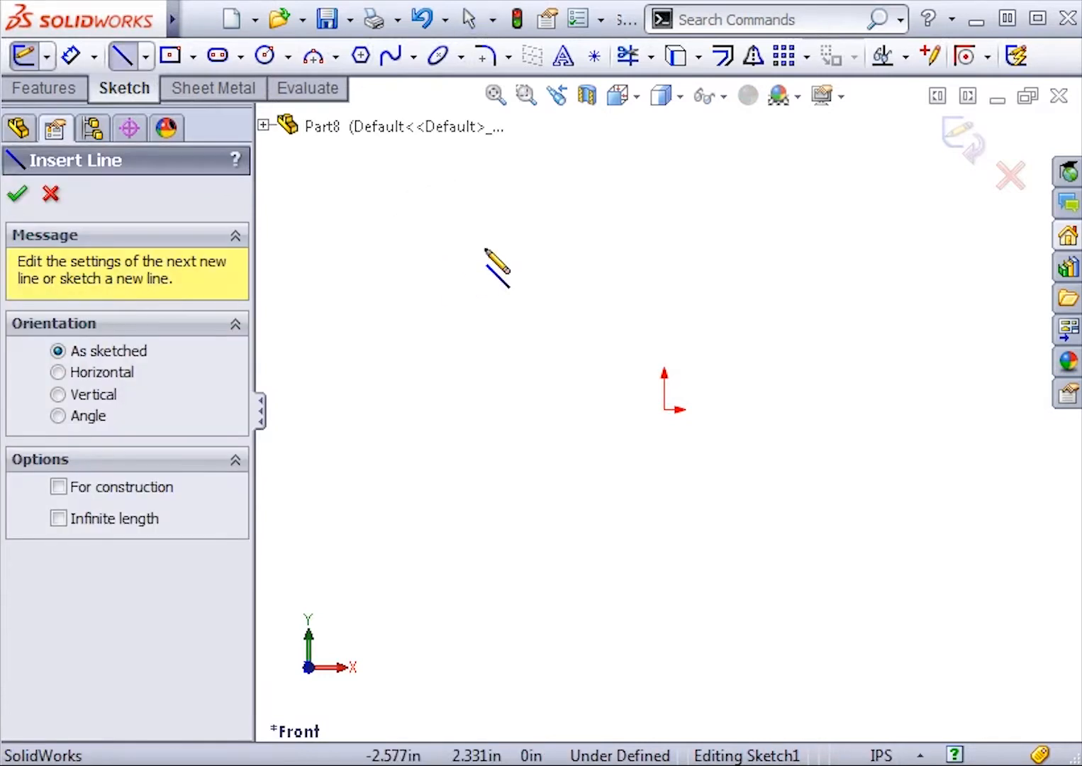
click(496, 334)
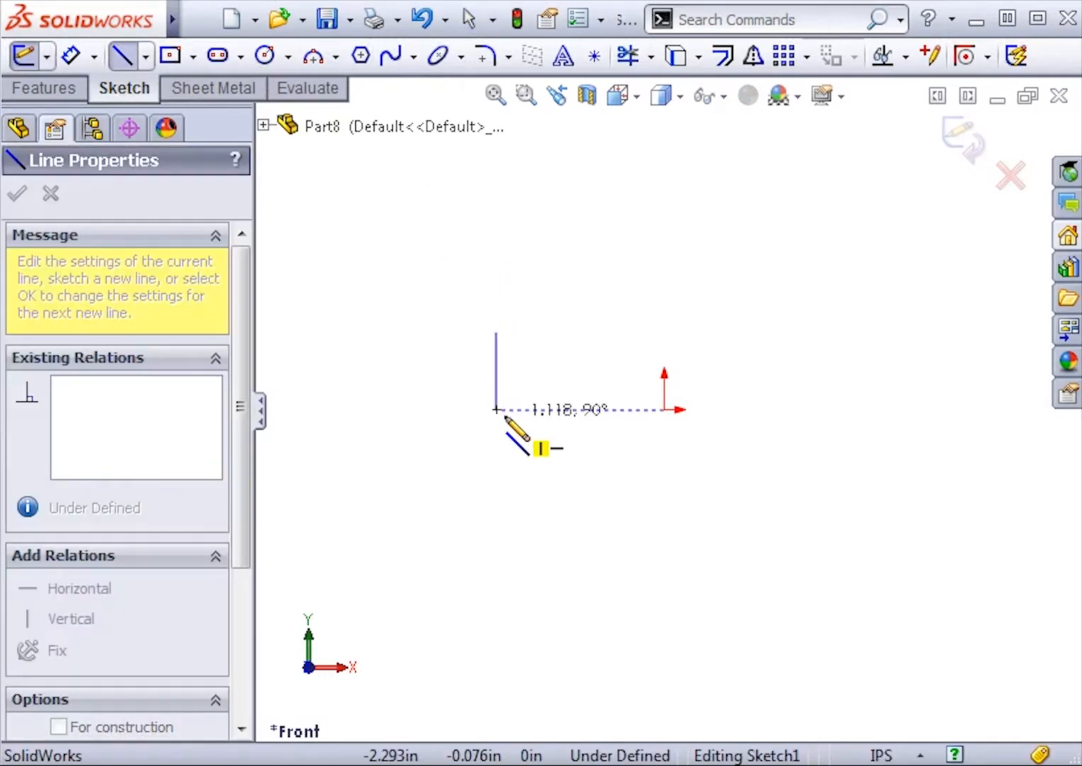
click(496, 410)
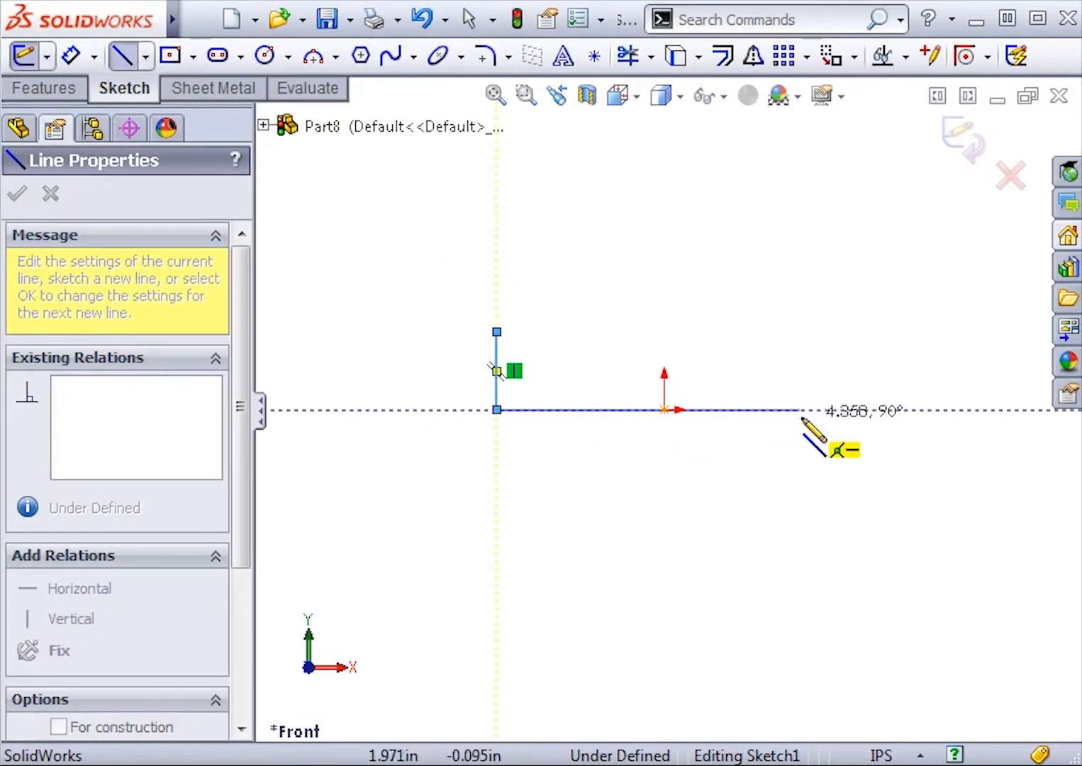
click(817, 410)
click(816, 331)
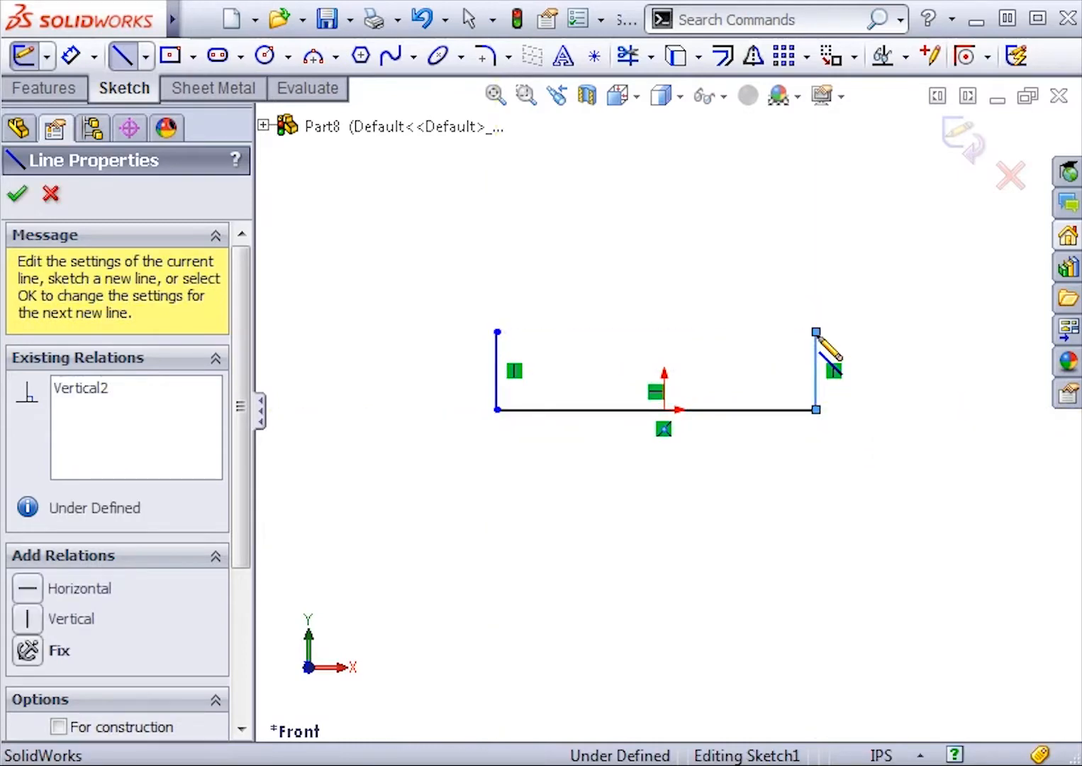
key(Escape)
- Add a horizontal relation between the upper endpoints of the profile's two vertical lines
click(817, 332)
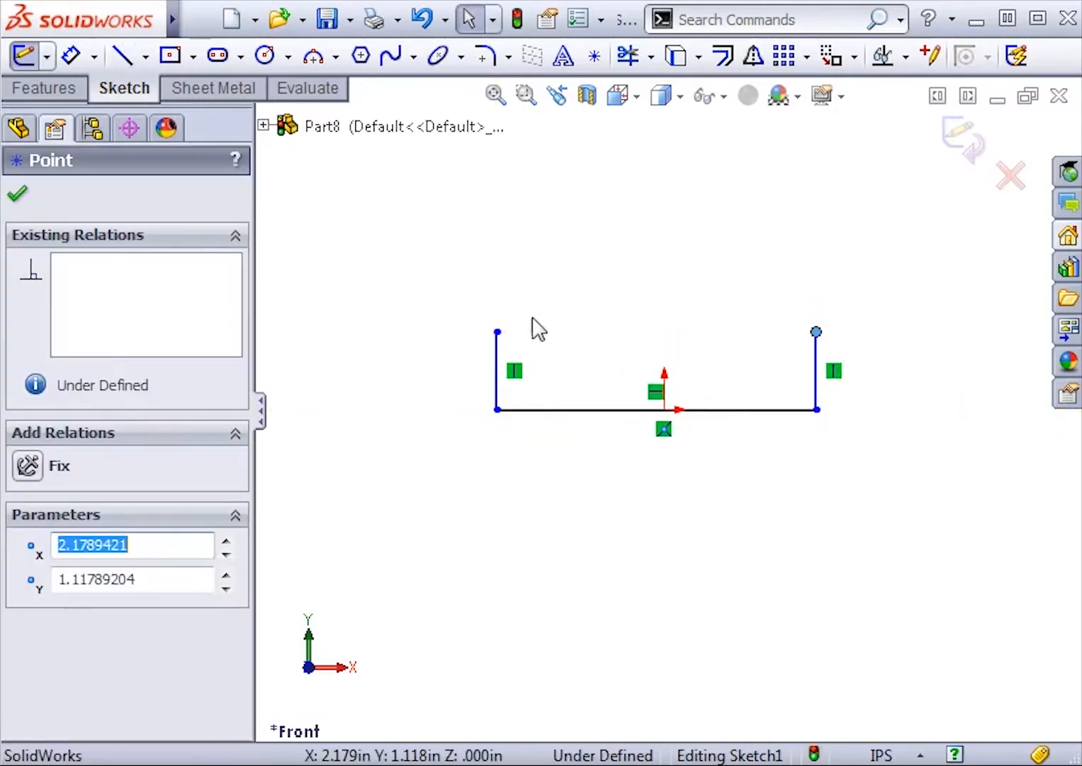
ctrl+click(497, 333)
click(571, 222)
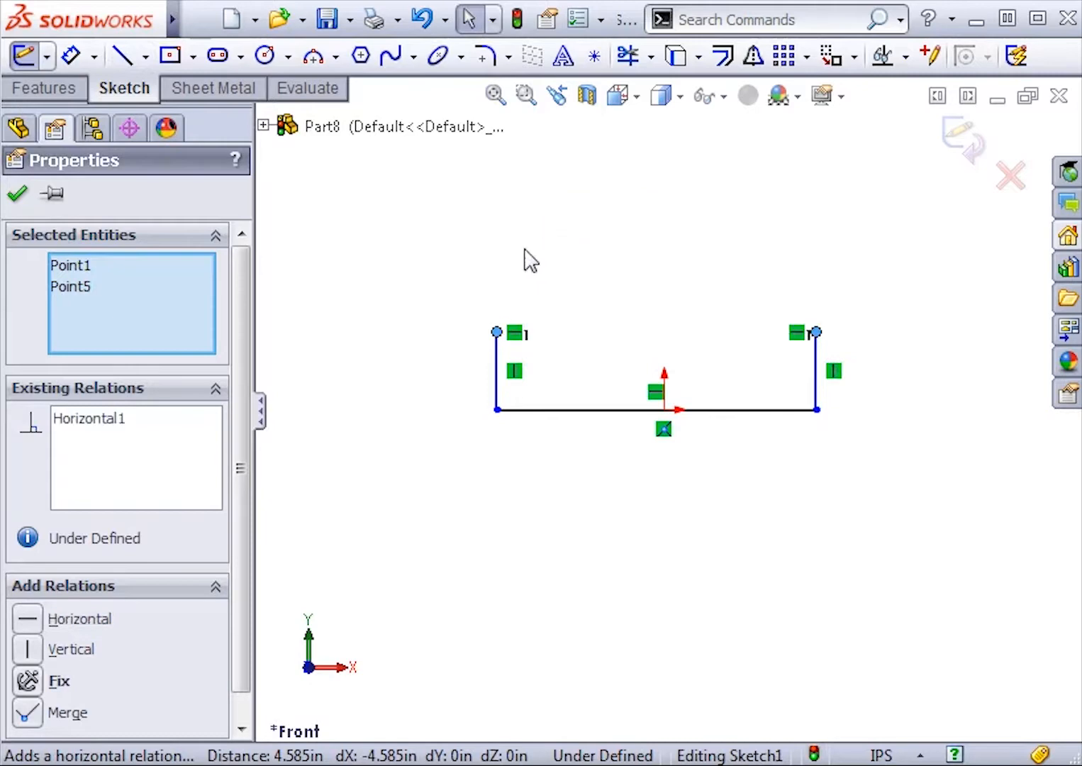
- Dimension the profile's left vertical line to 0.5 in
right_drag(430, 382, 423, 259)
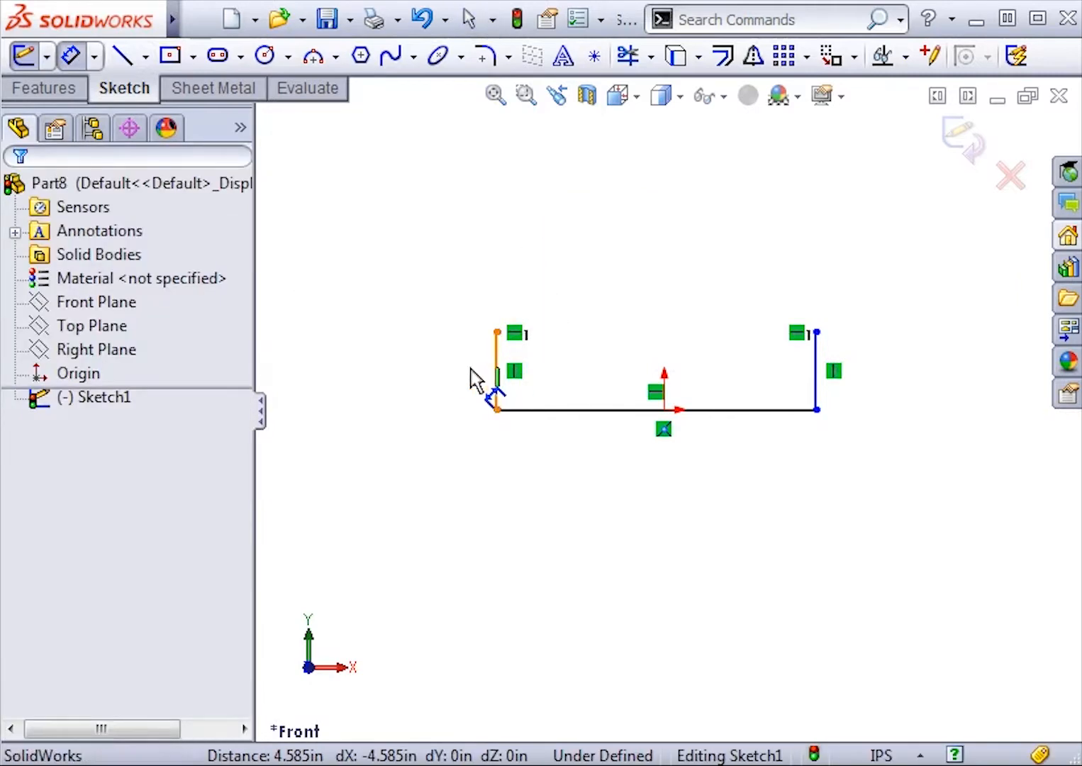
click(497, 370)
click(462, 376)
text(.5)
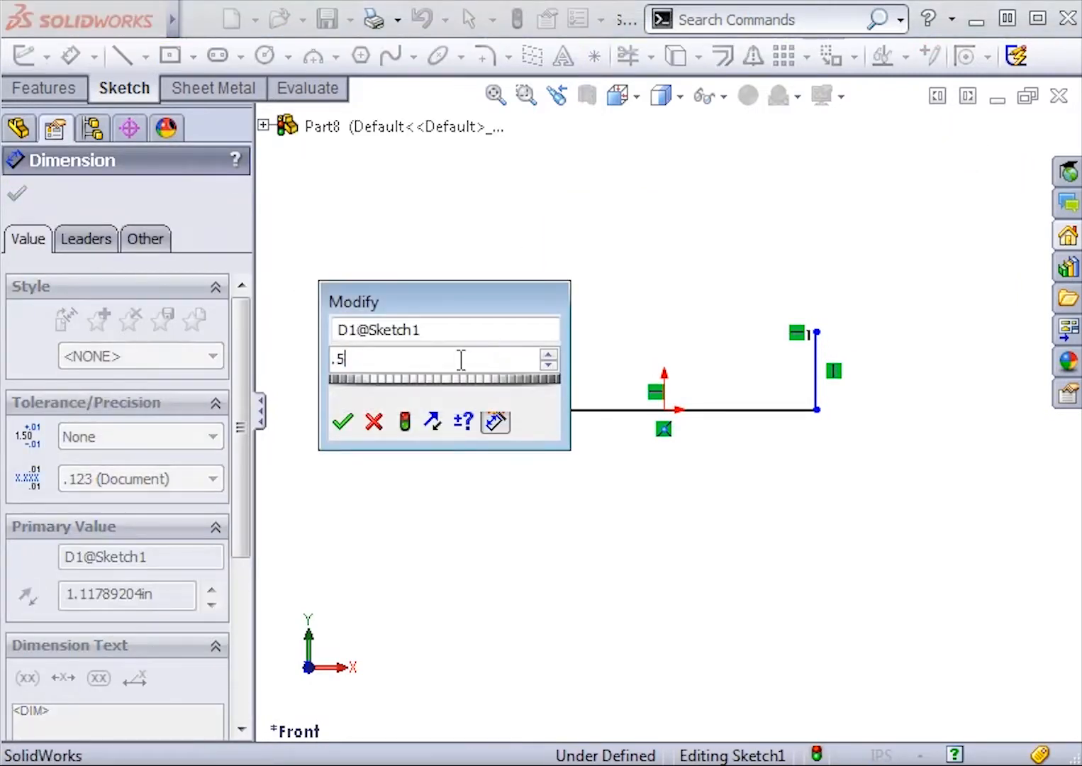
key(Return)
- Dimension the profile's horizontal base line to 5 in
click(552, 411)
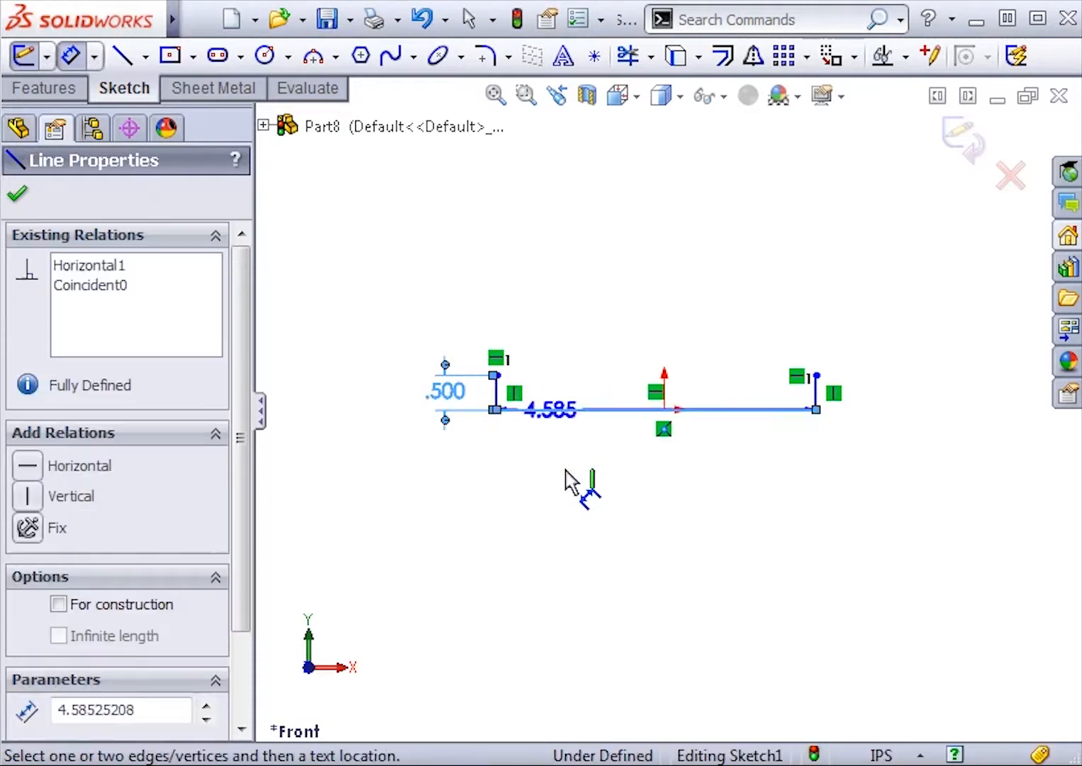
click(570, 497)
text(5)
key(Return)
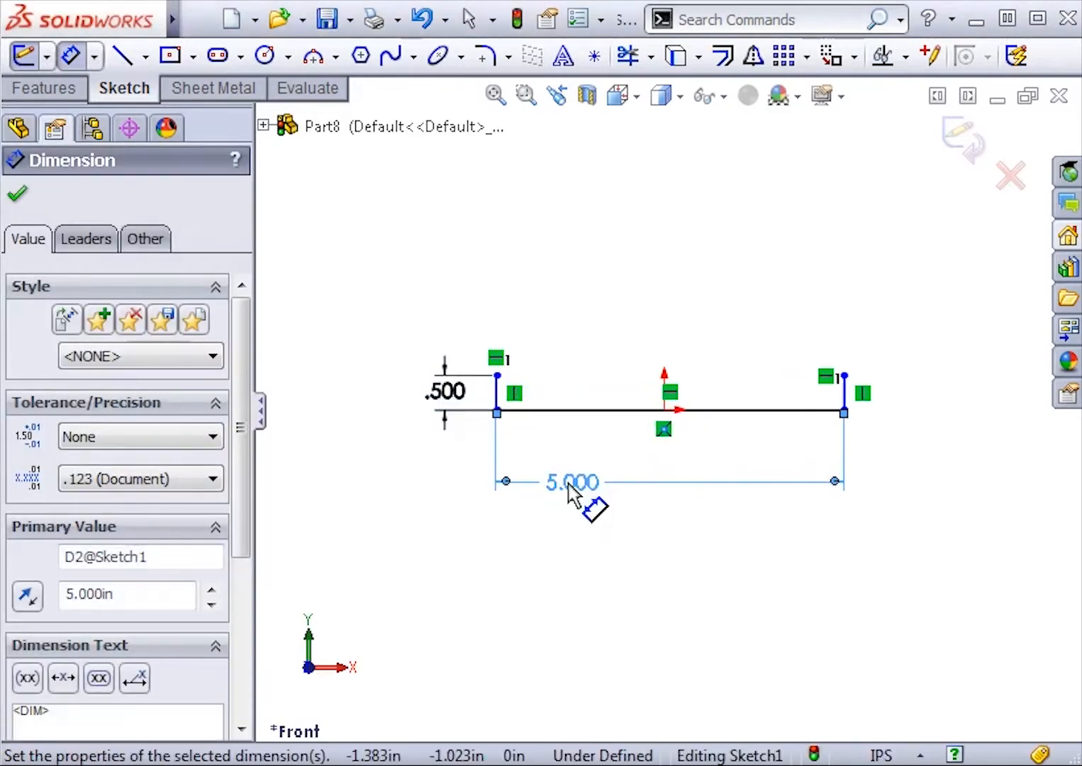
key(Escape)
- Centre the profile by adding a midpoint relation between the origin and the horizontal base line
click(664, 411)
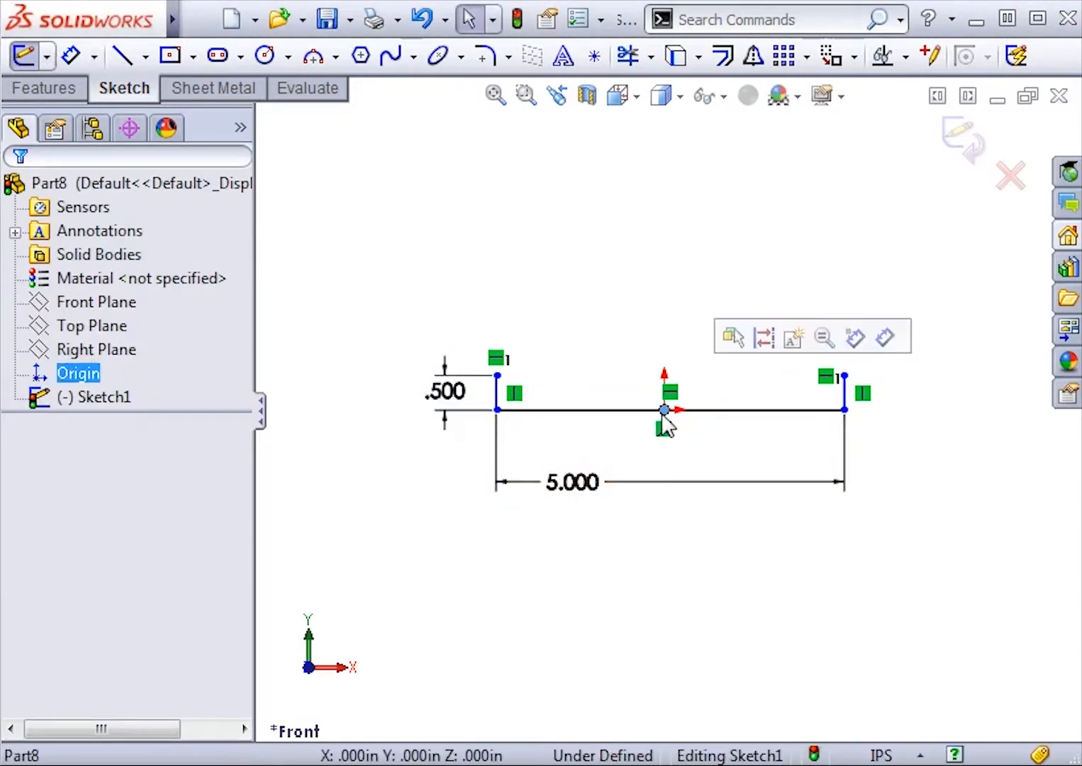
ctrl+click(611, 411)
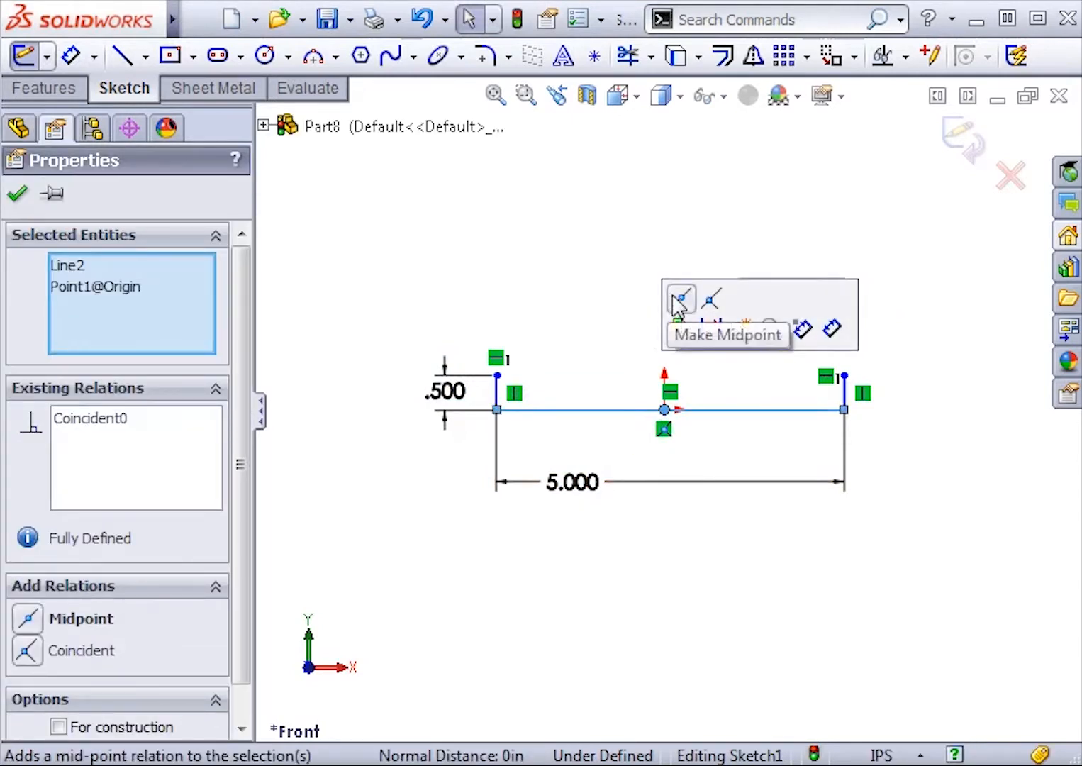
click(680, 300)
key(Escape)
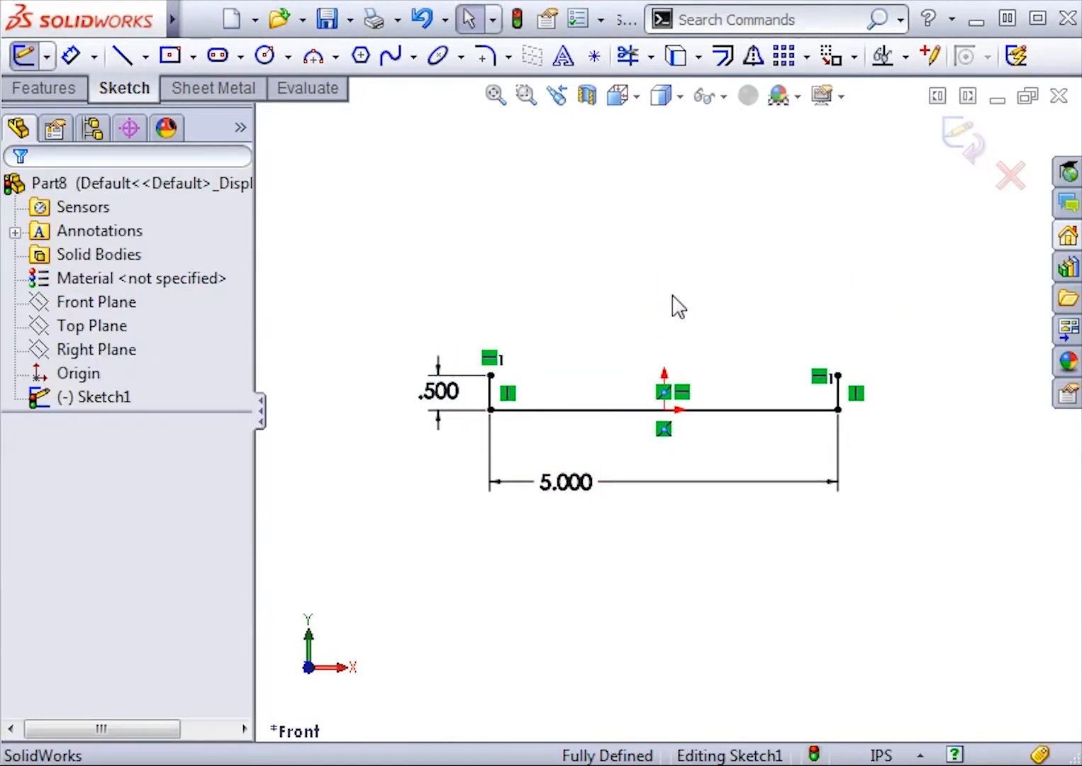
- Create a Base Flange from the U-shaped profile with a blind depth of 3 in
click(200, 92)
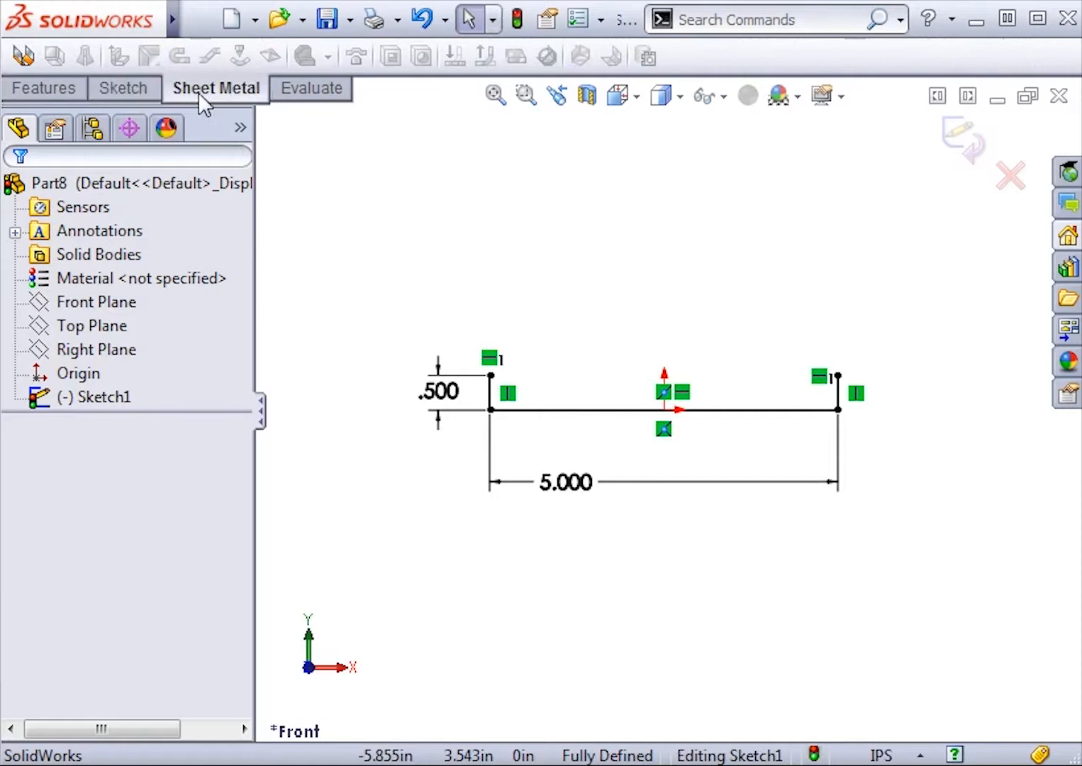
click(23, 56)
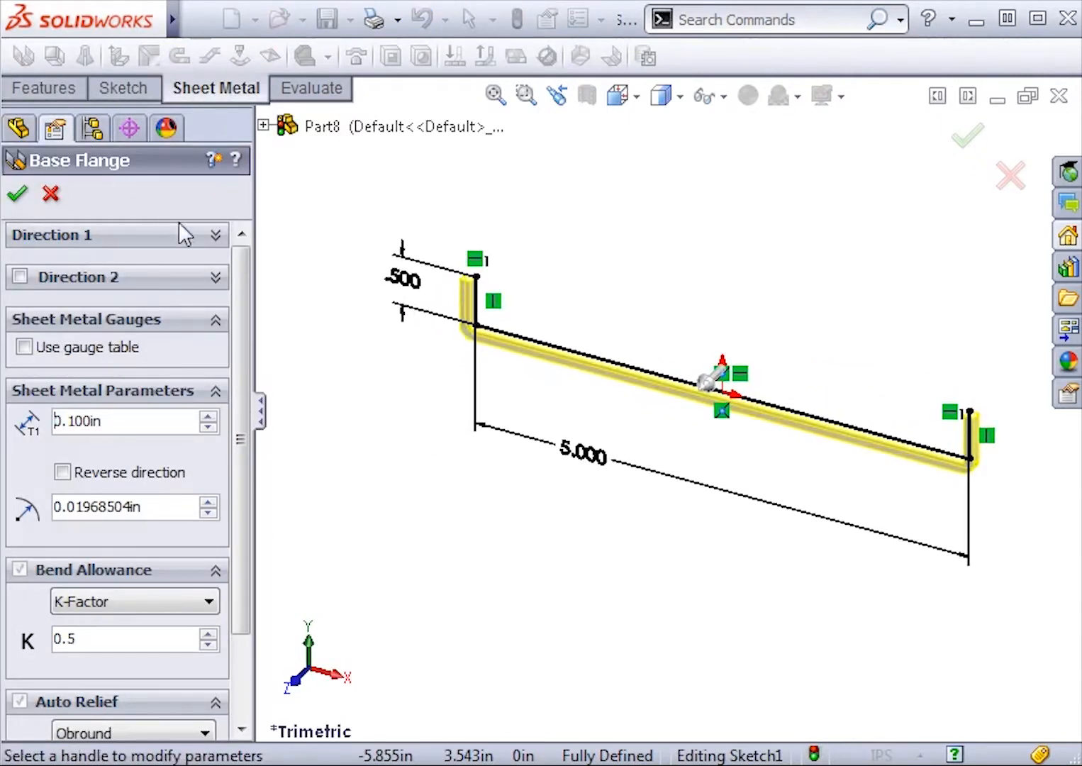
click(189, 242)
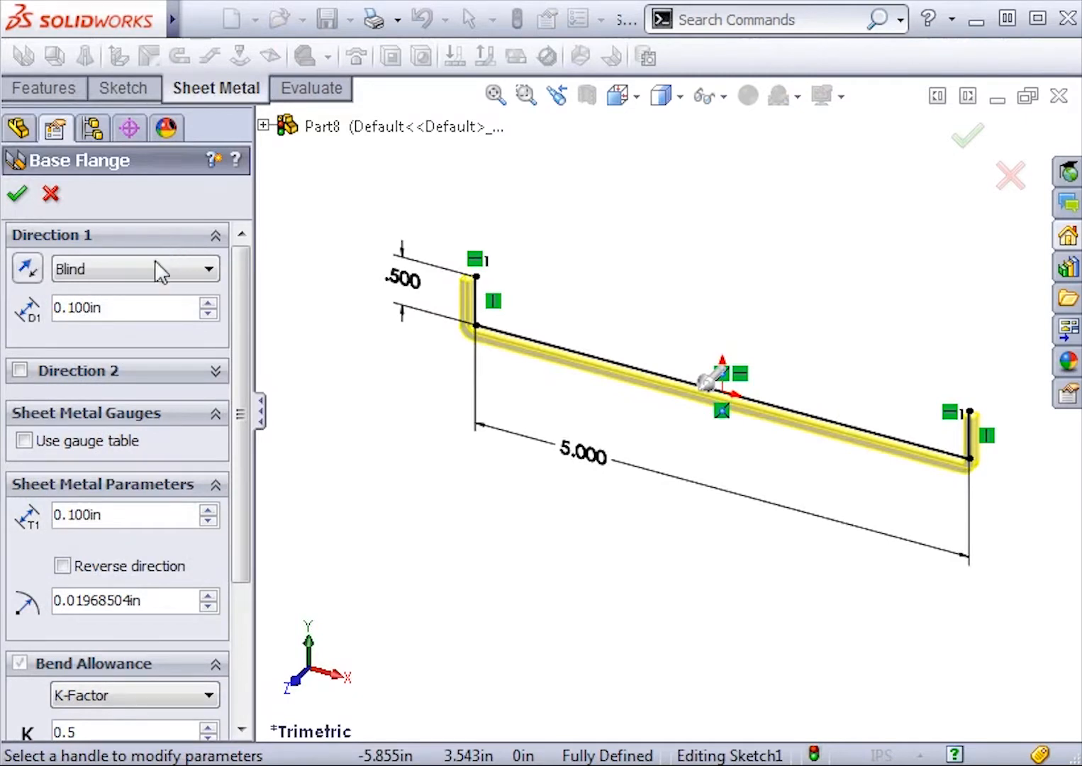
drag(152, 311, 15, 317)
text(3)
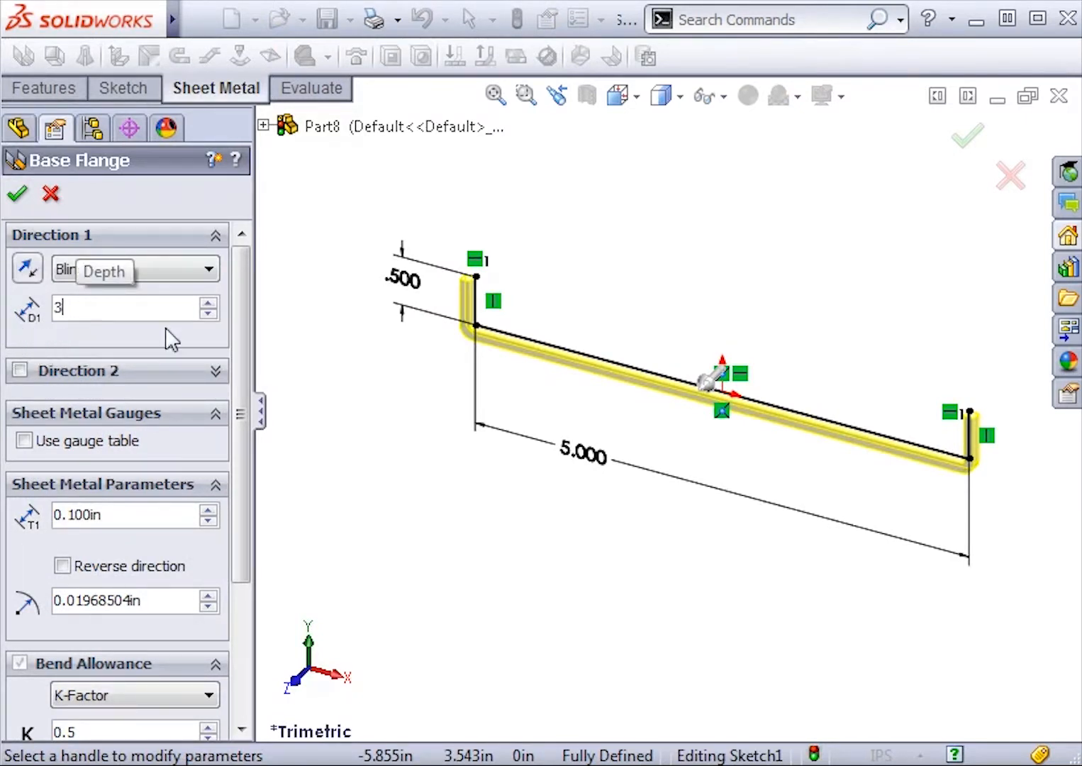
key(Return)
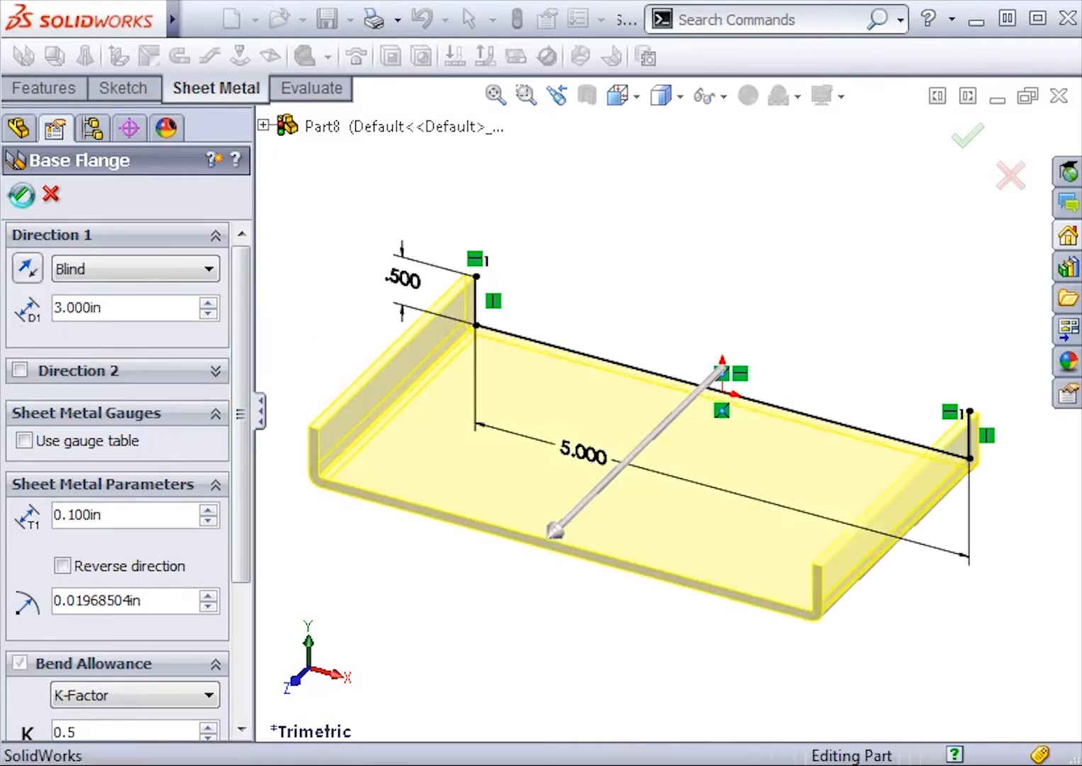
click(21, 194)
click(332, 258)
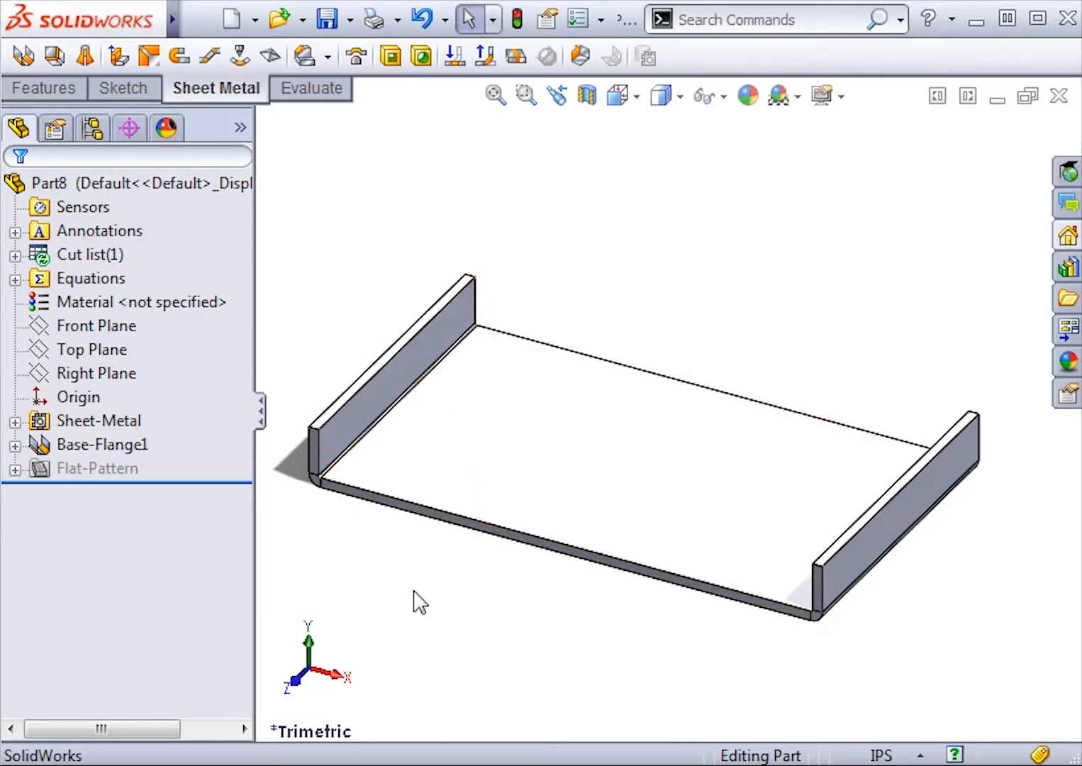
- Expand the Sheet-Metal folder in the feature tree and examine its contents alongside the flat pattern entry
click(99, 421)
click(15, 422)
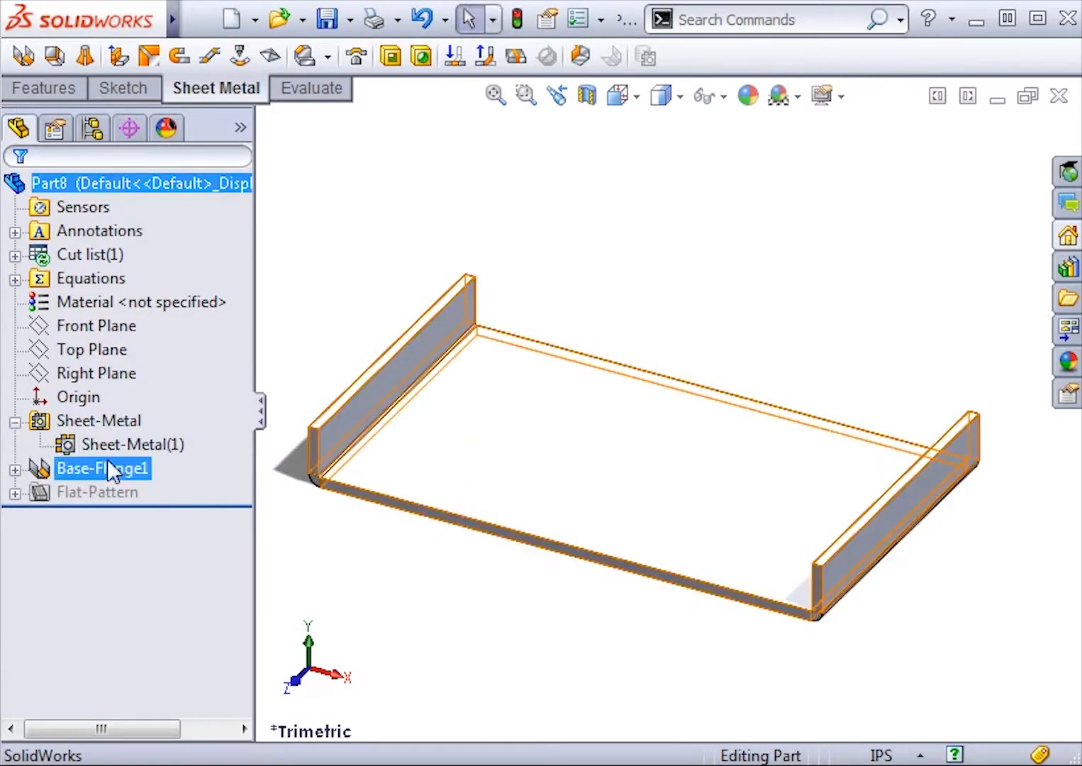
click(112, 497)
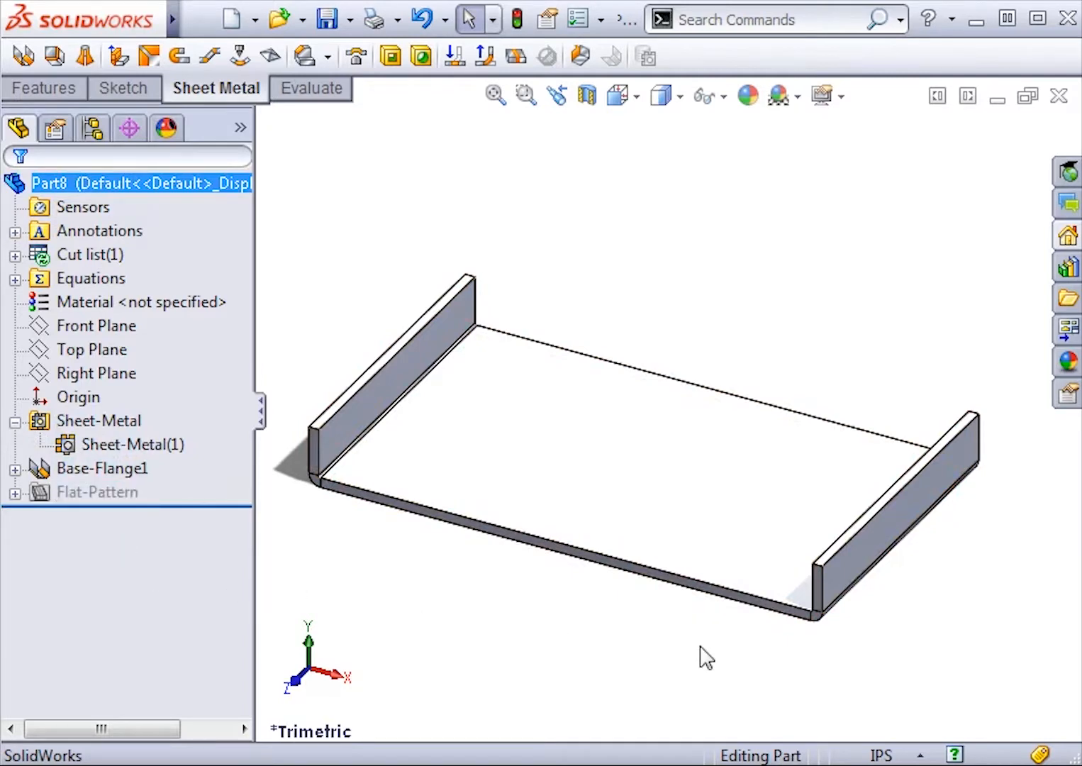
- Sketch a corner rectangle about 0.86 in tall on the outer face of the +X flange, starting at its lower front corner and overshooting the rear edge
middle_drag(703, 655, 654, 582)
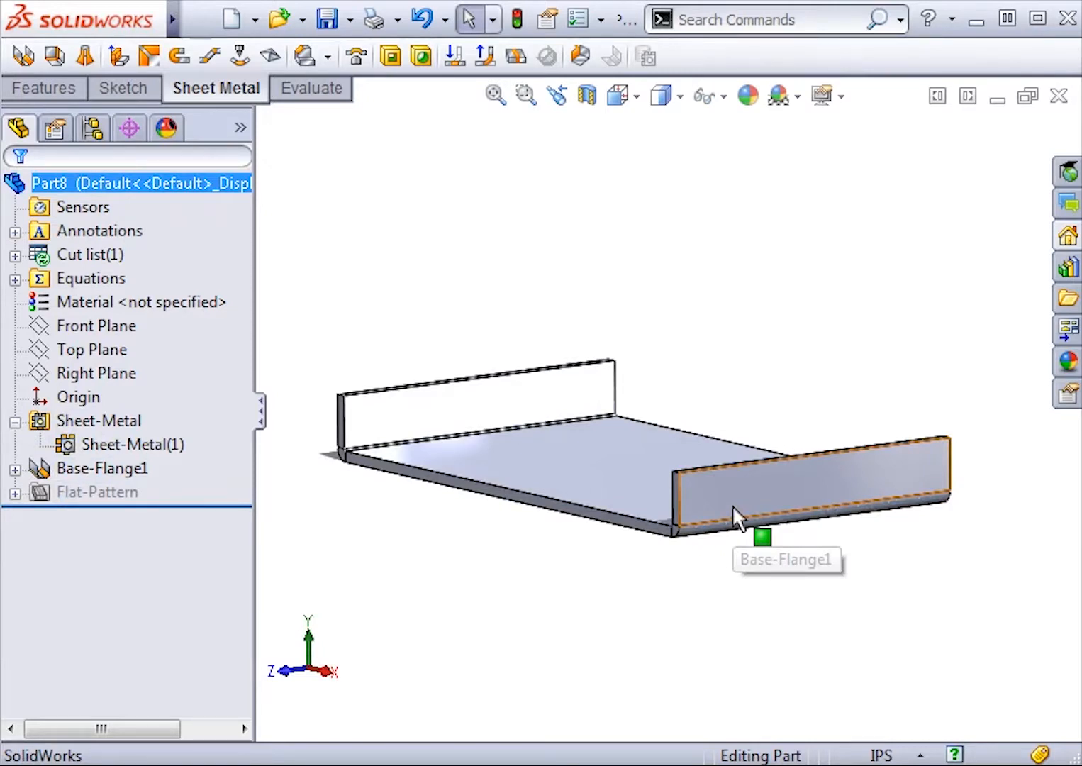
click(732, 505)
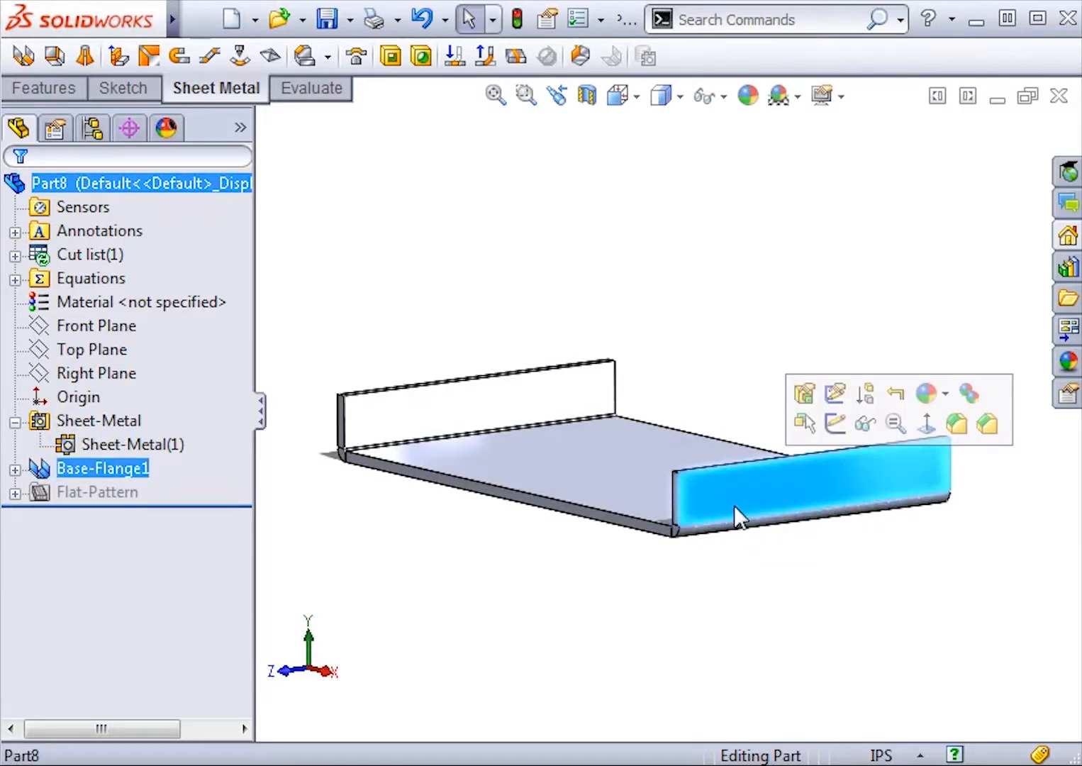
click(832, 425)
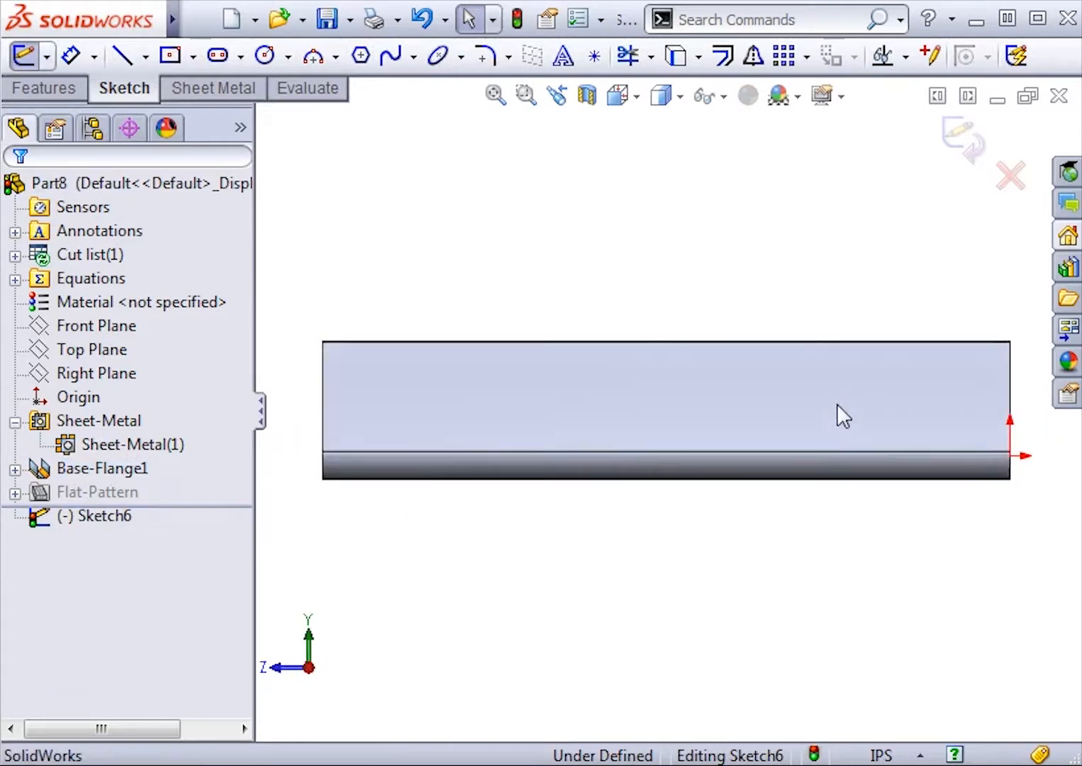
click(195, 58)
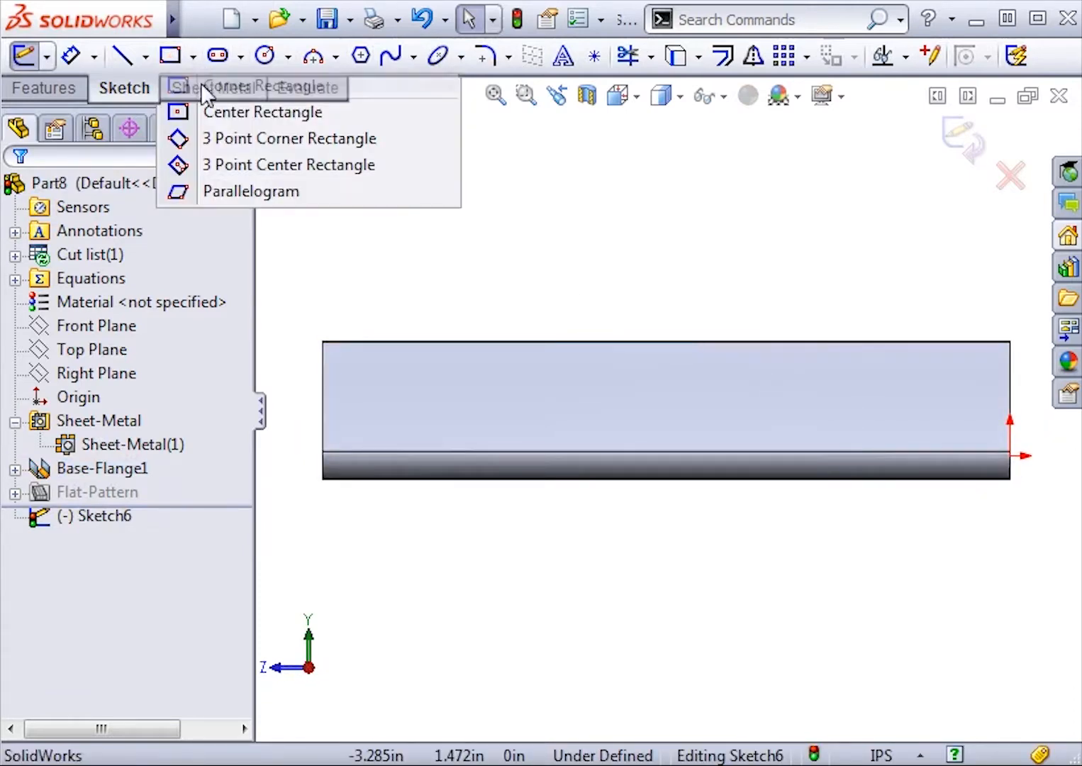
click(205, 92)
click(322, 478)
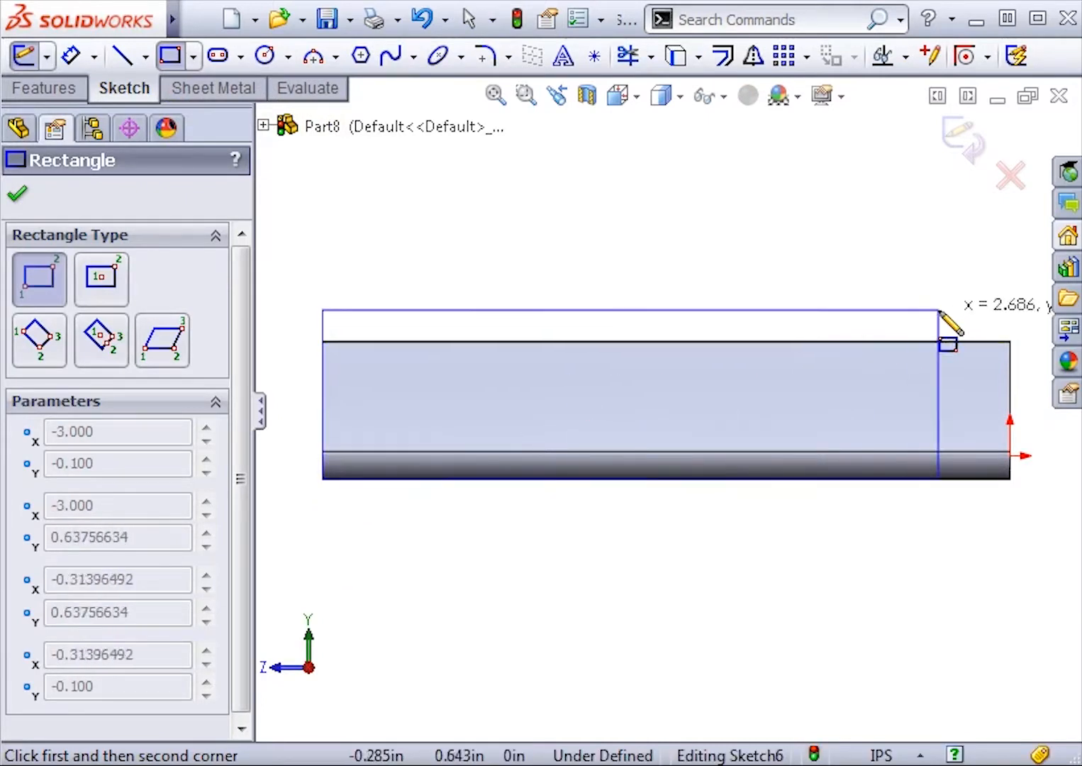
click(1032, 281)
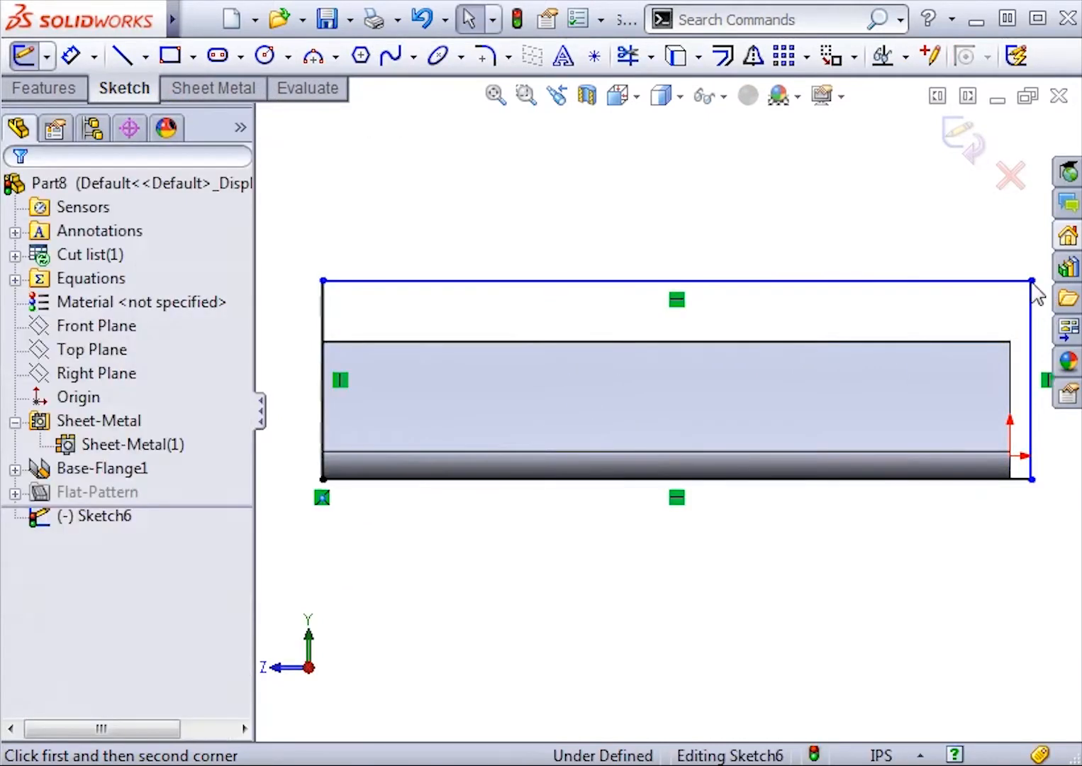
- Make the rectangle's overshooting vertical line collinear with the flange's rear vertical edge
click(1032, 323)
ctrl+click(1013, 375)
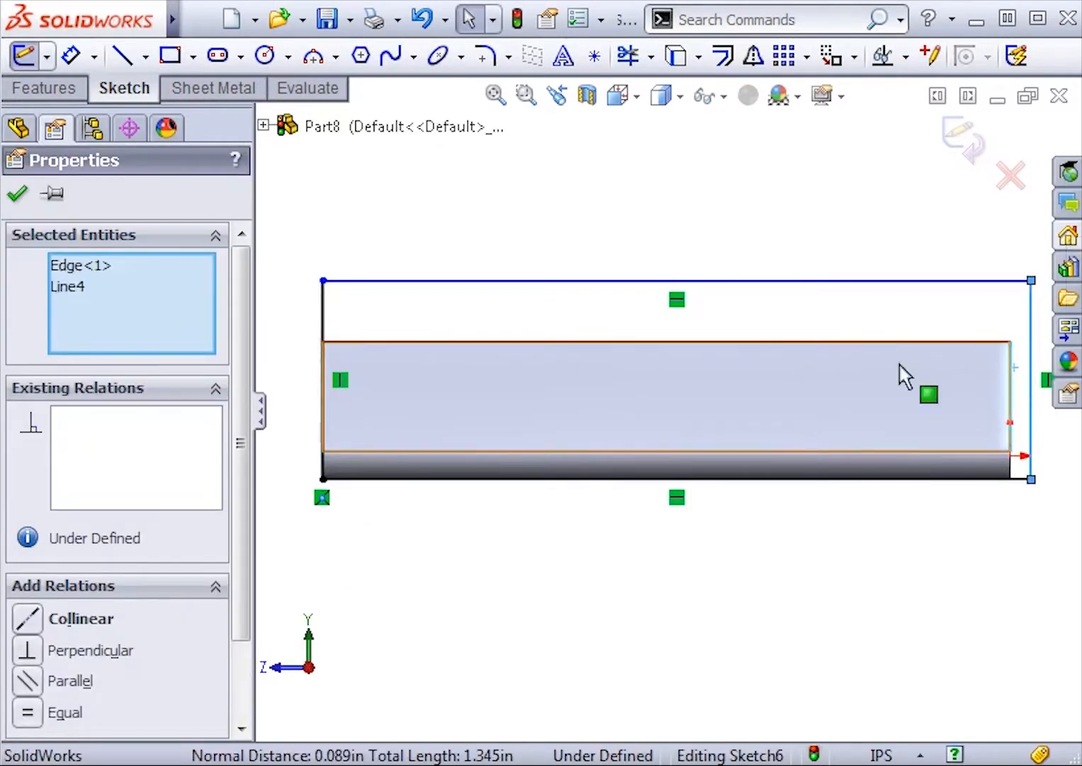
click(28, 619)
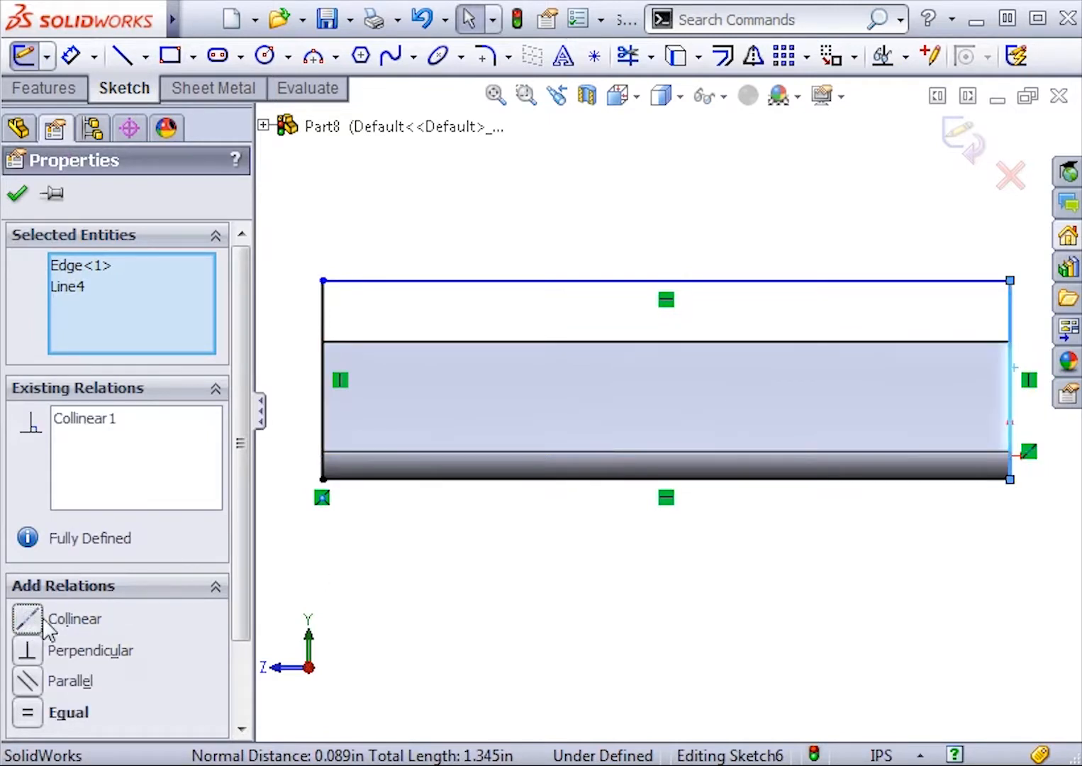
click(413, 563)
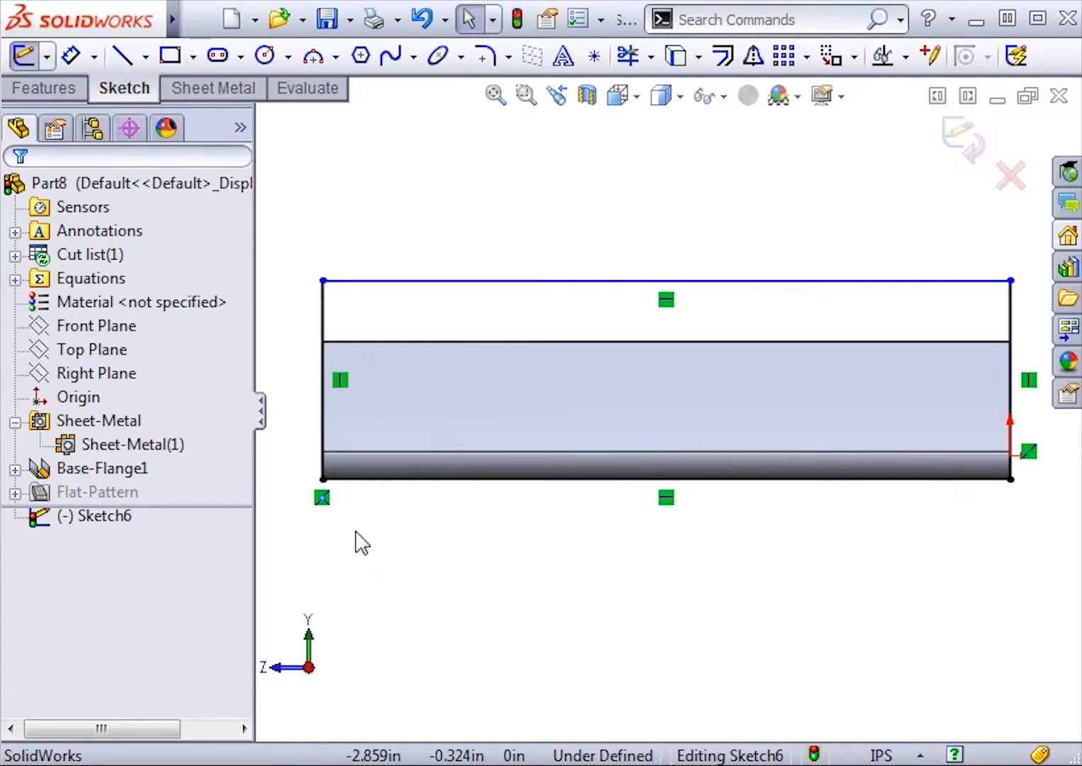
- Dimension the rectangle's height to 1.25 in
right_drag(466, 630, 461, 528)
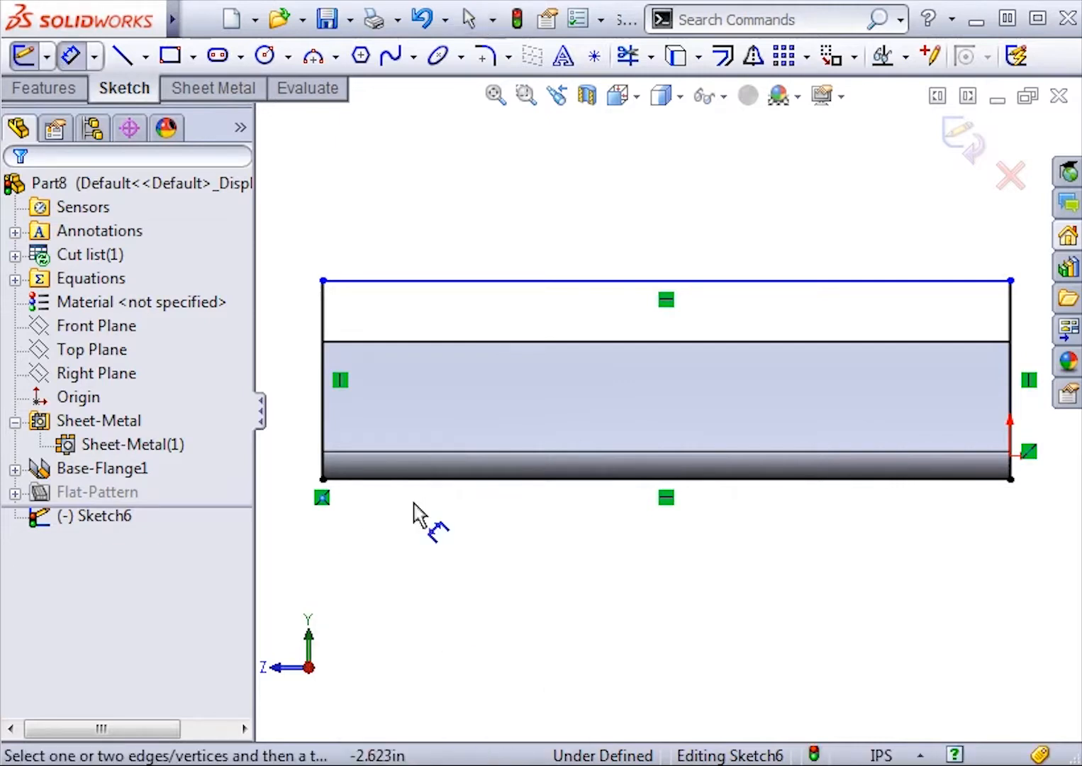
click(321, 341)
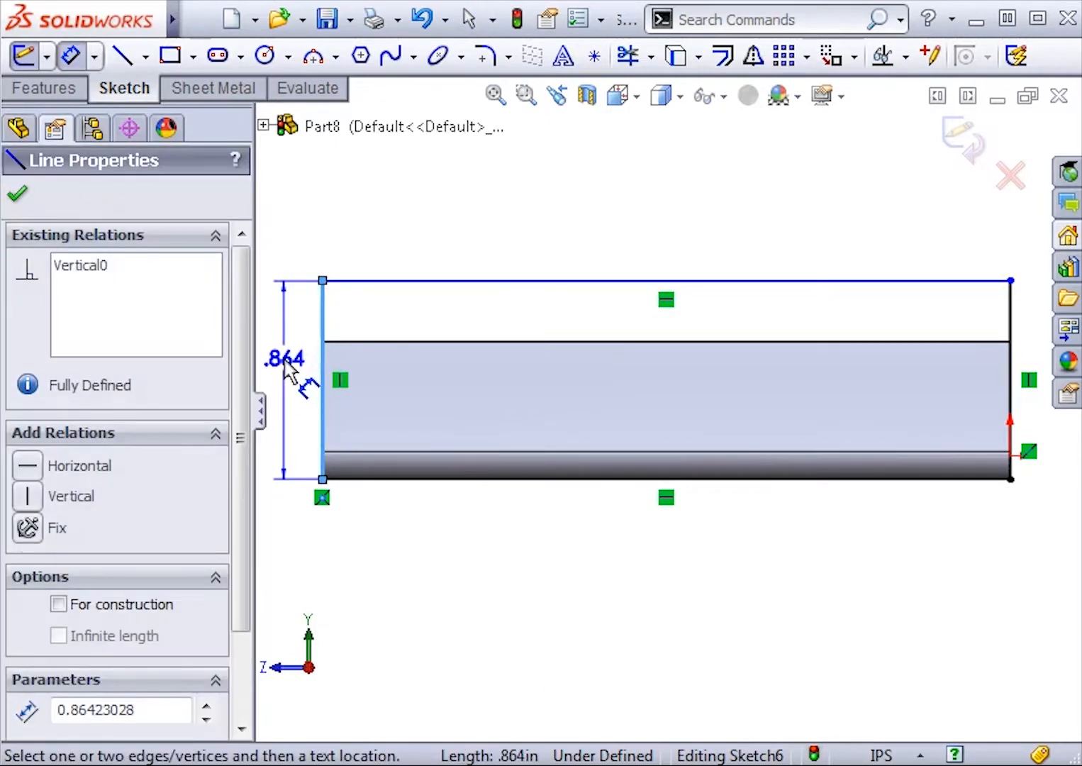
click(284, 373)
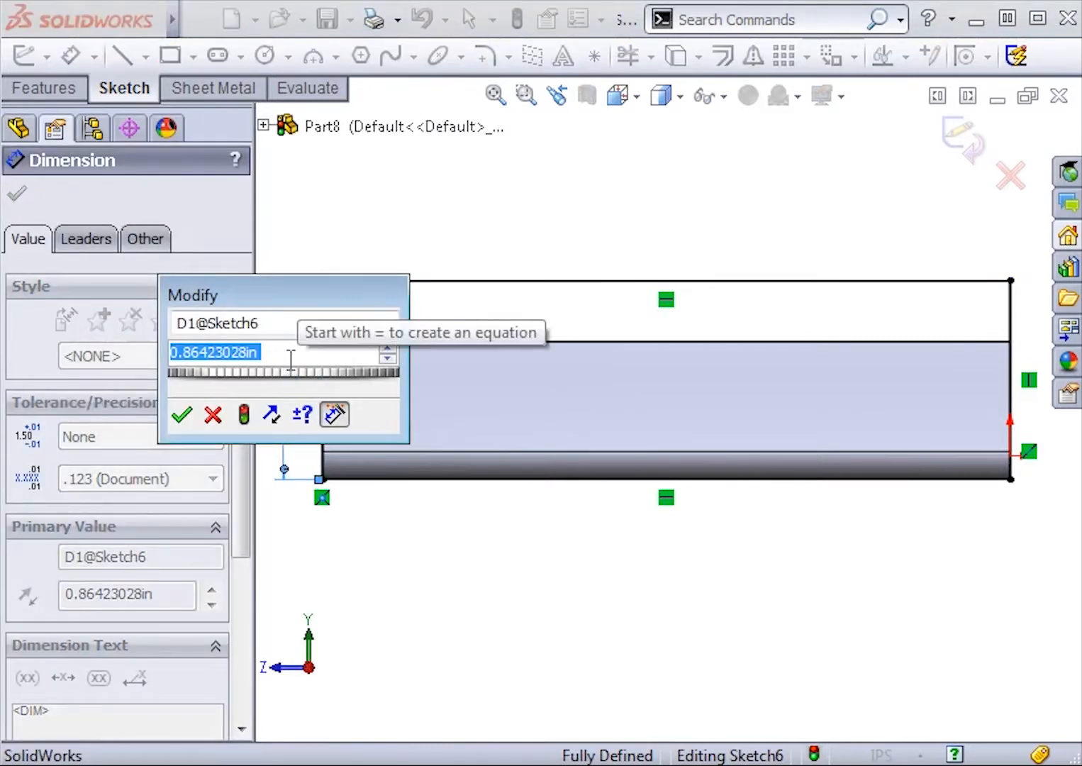
text(1.25)
key(Return)
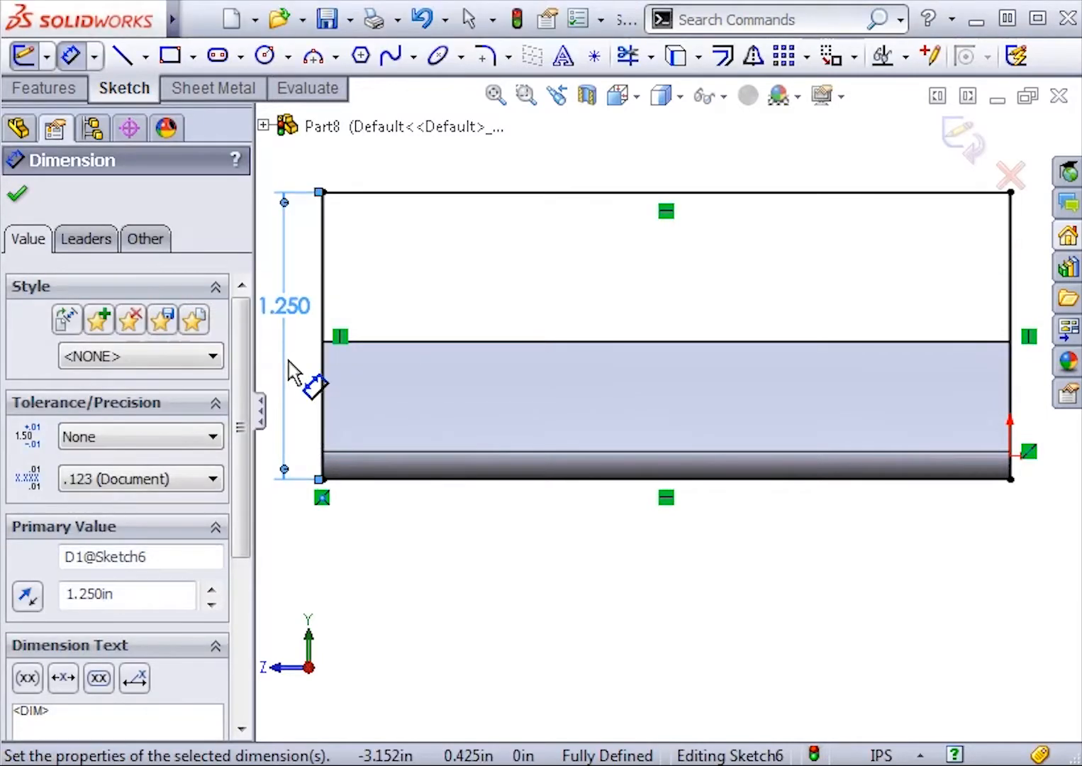
key(Escape)
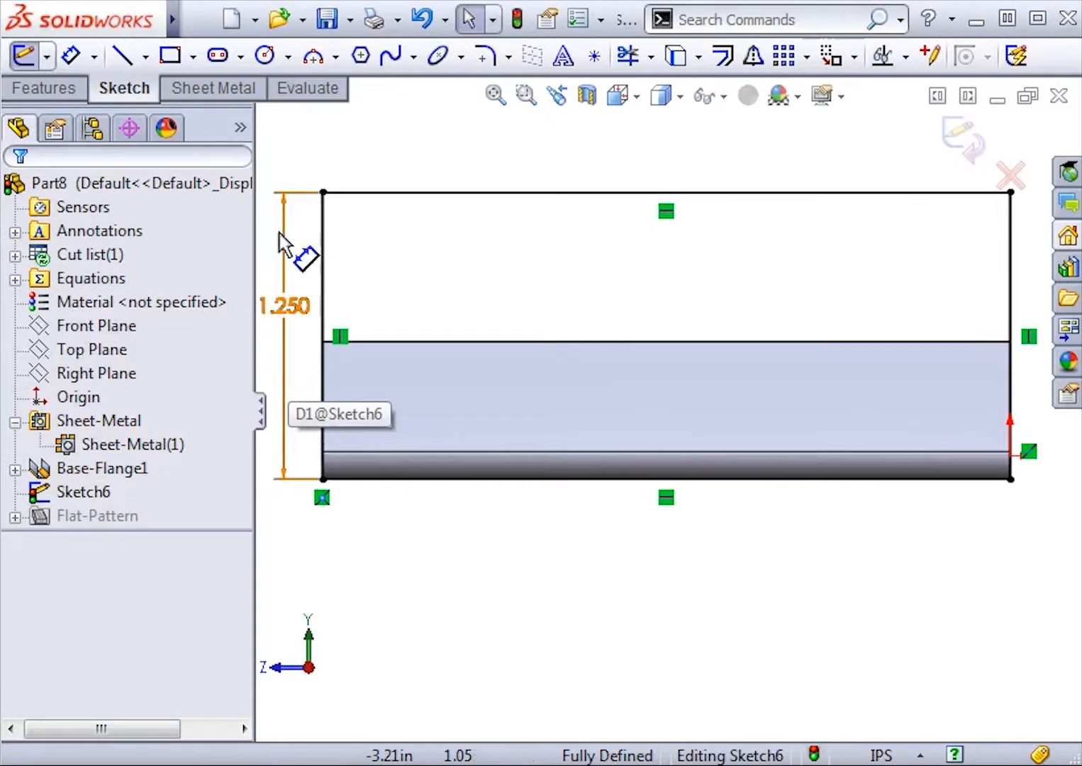
- Create a 0.100 in thick Base Flange from the rectangle as a separate body, without merging the result and with its direction reversed outward
click(219, 89)
click(31, 62)
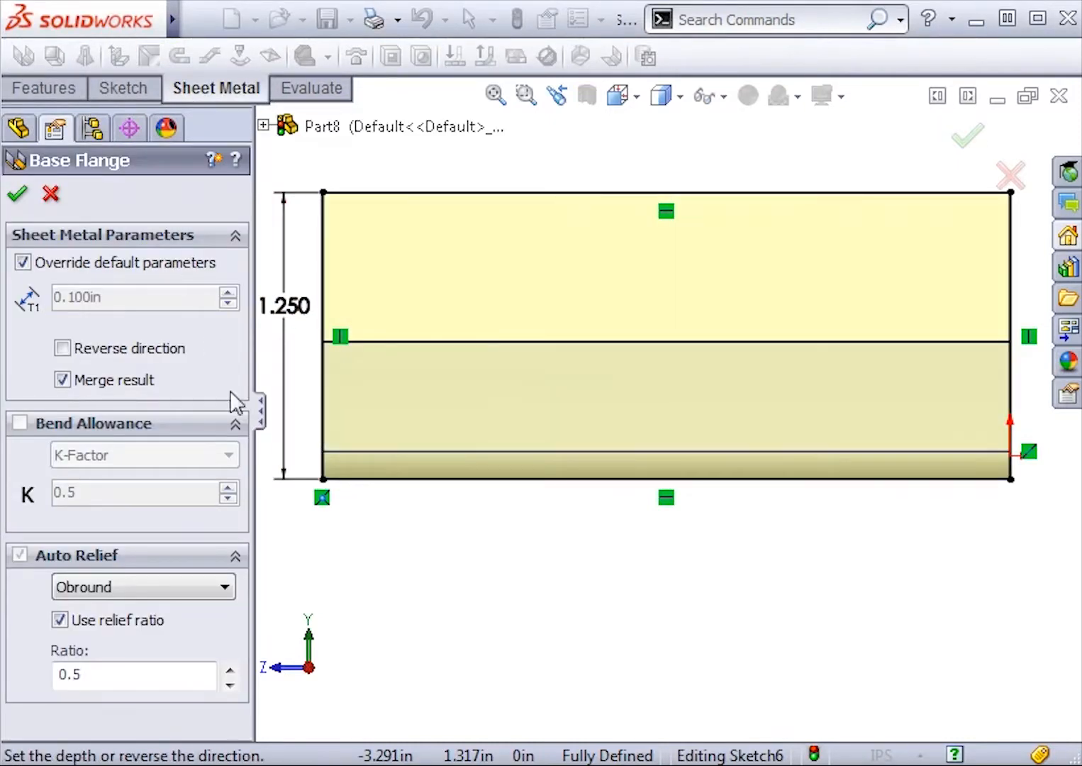
middle_drag(318, 535, 366, 558)
middle_drag(683, 521, 598, 603)
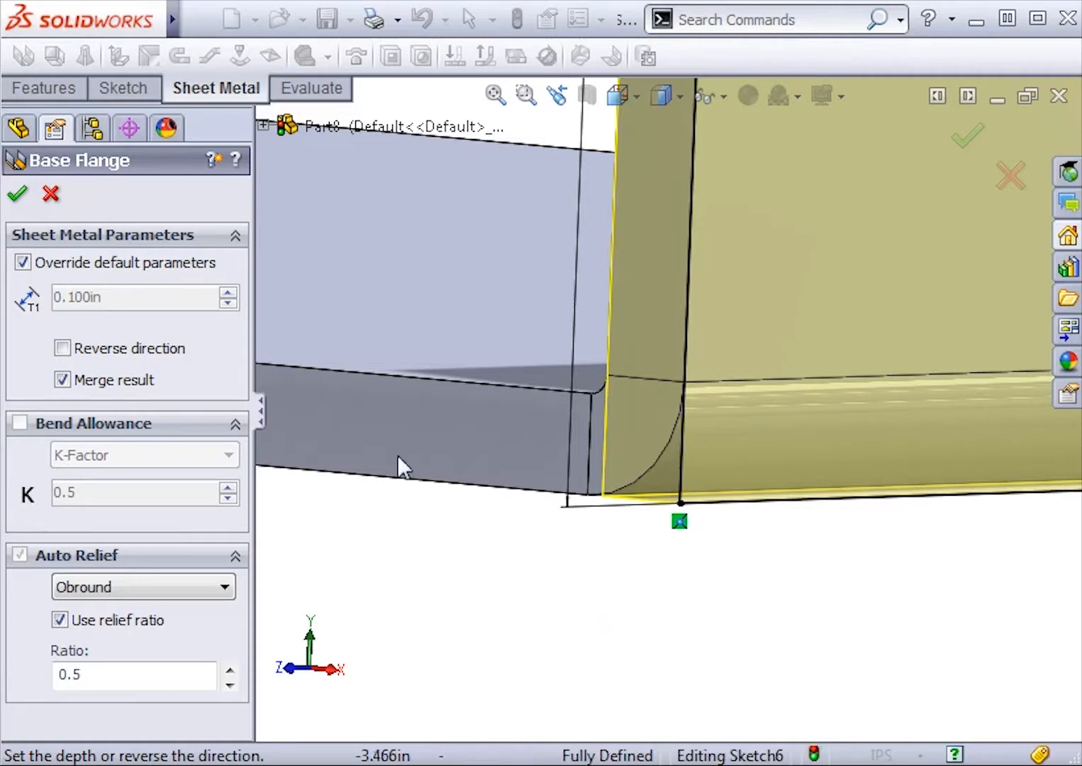
click(63, 380)
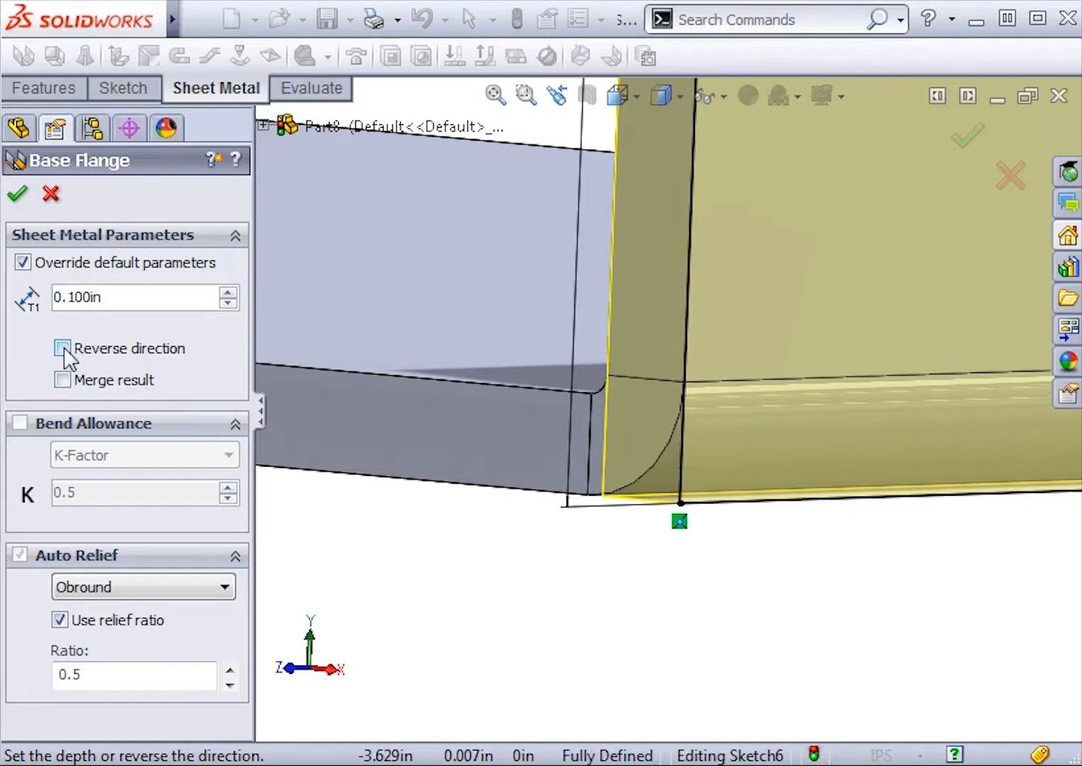
click(63, 348)
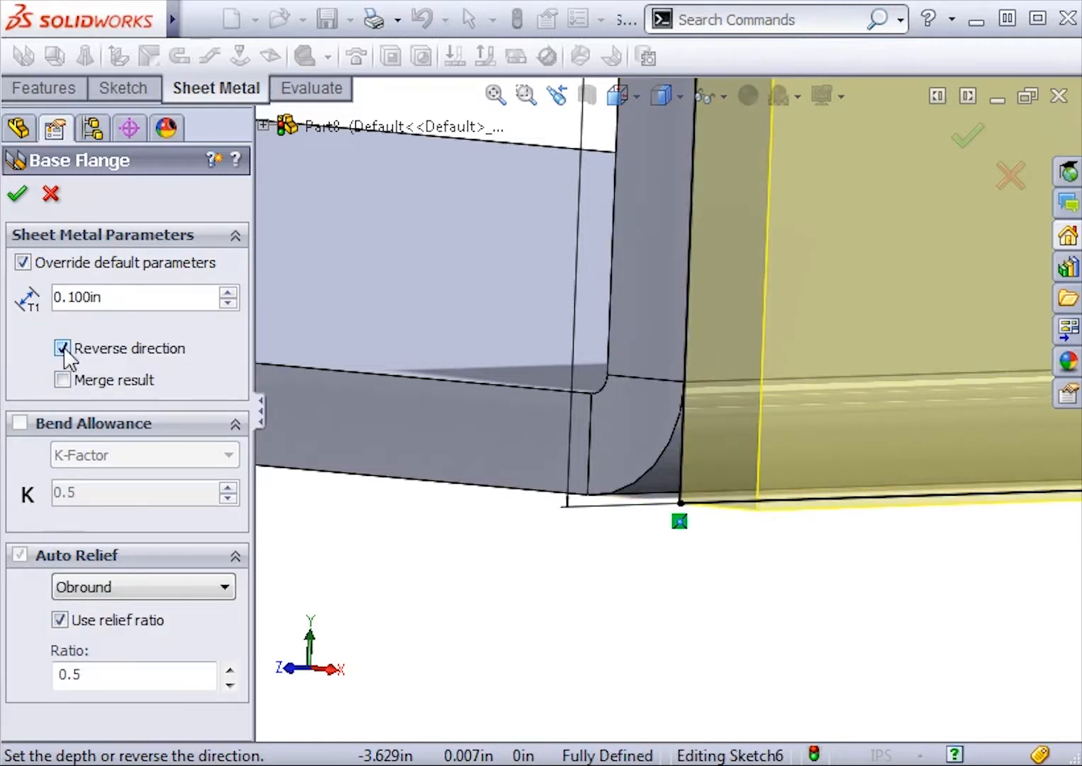
click(18, 193)
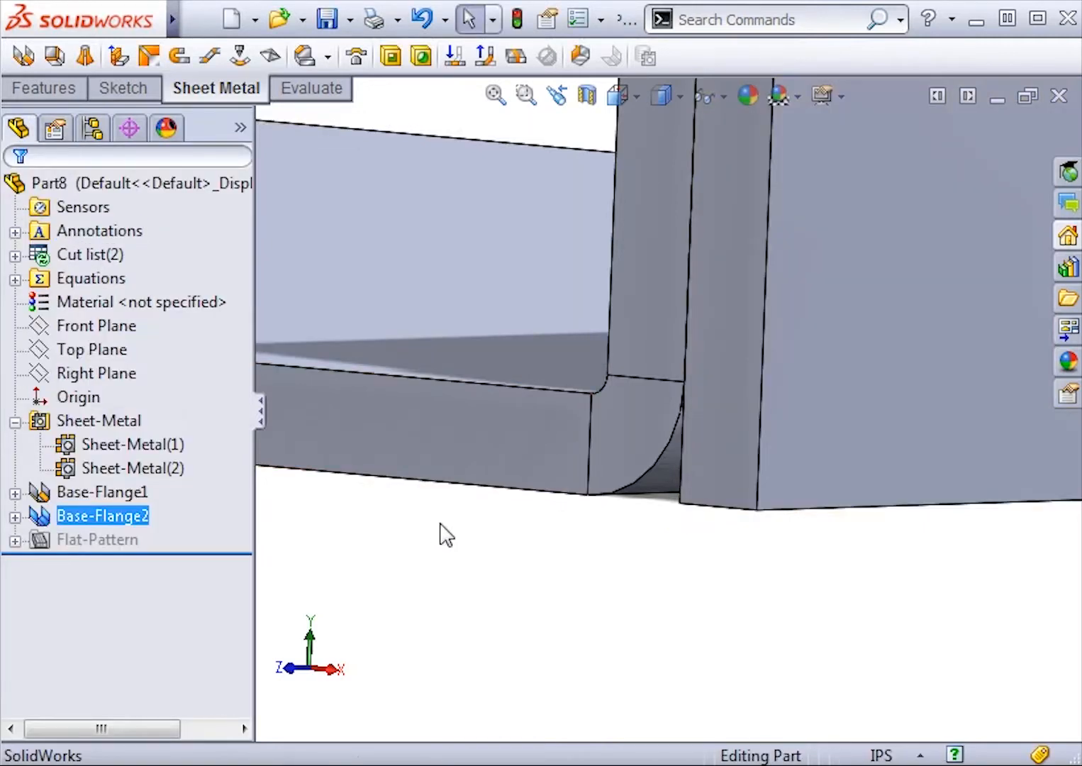
- Expand the cut list and Flat-Pattern folders in the feature tree to examine the entries for both bodies
key(f)
click(345, 493)
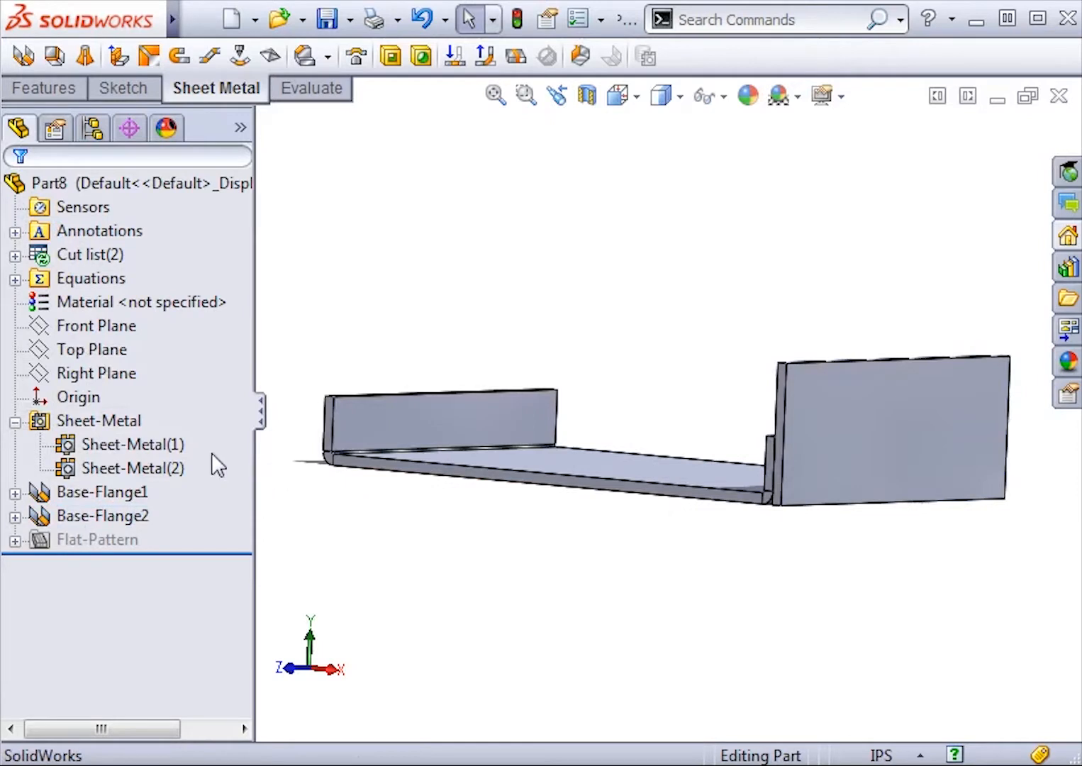
click(15, 256)
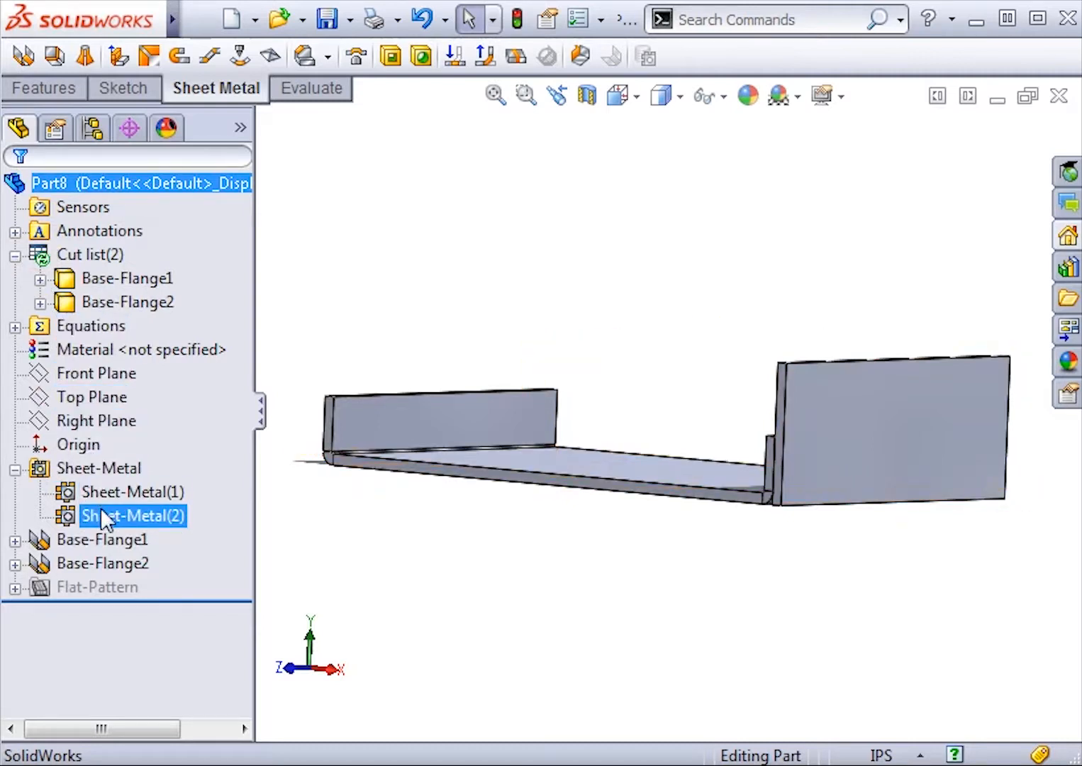
click(15, 588)
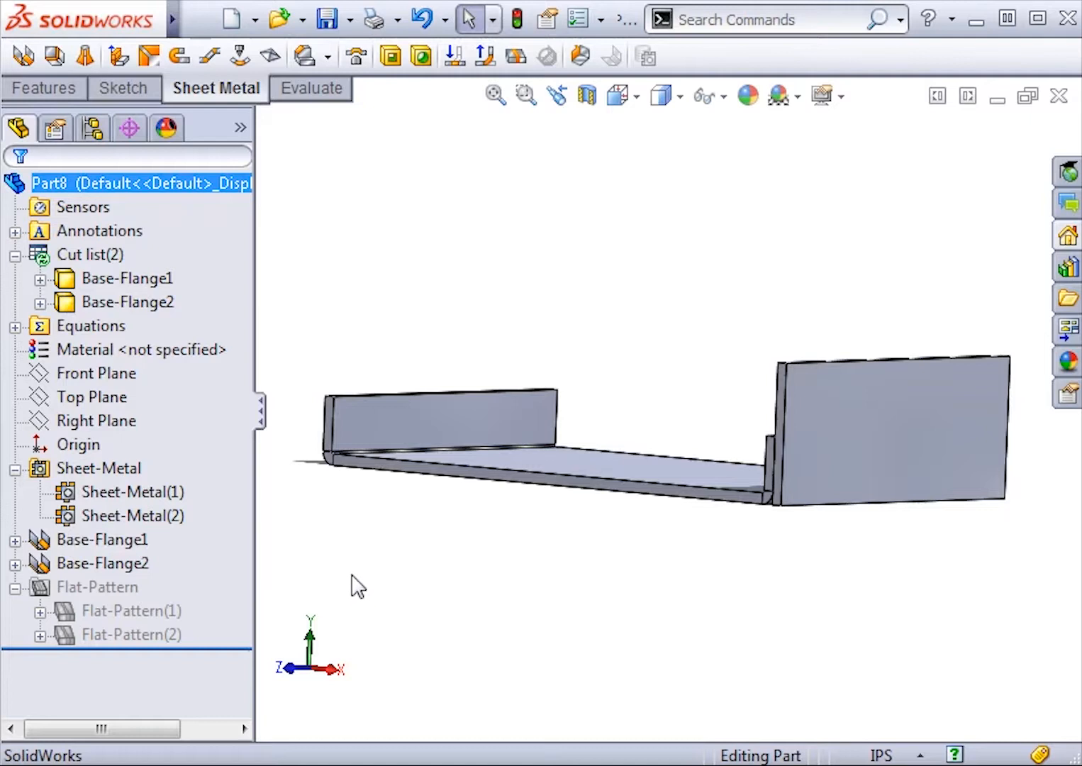
- Sketch a corner rectangle on the opposite flange's outer face, from its lower corner to the diagonally opposite upper corner of the first end plate
middle_drag(356, 572, 514, 587)
click(428, 473)
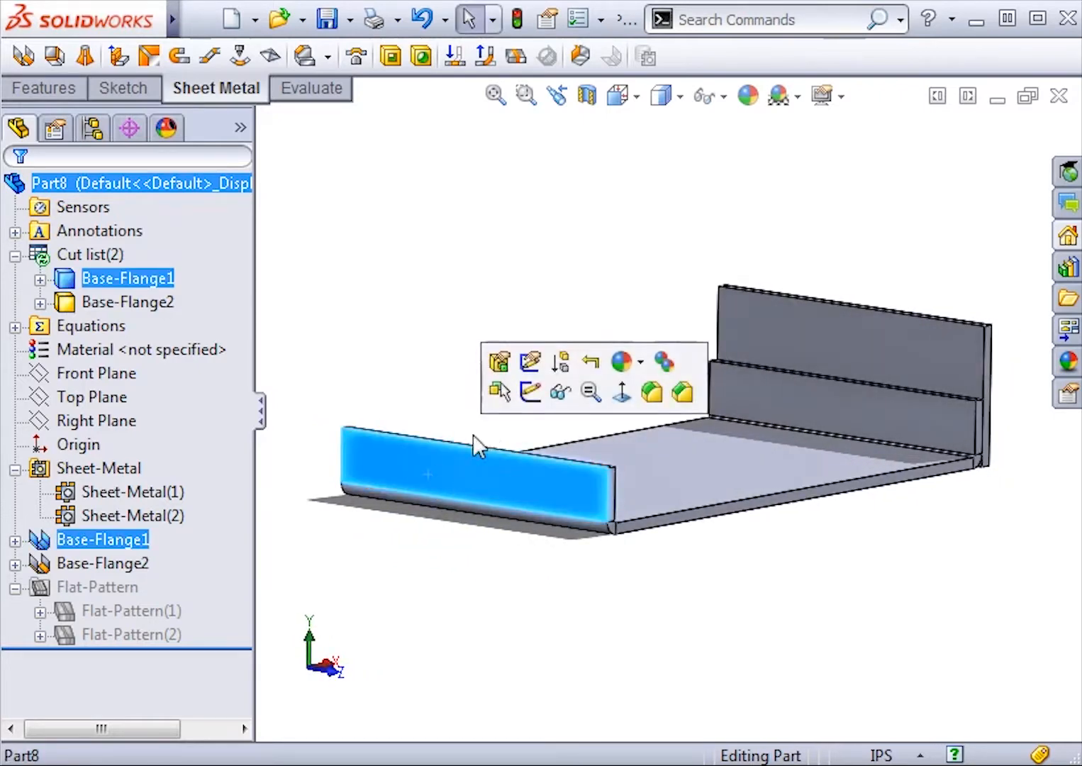
click(537, 399)
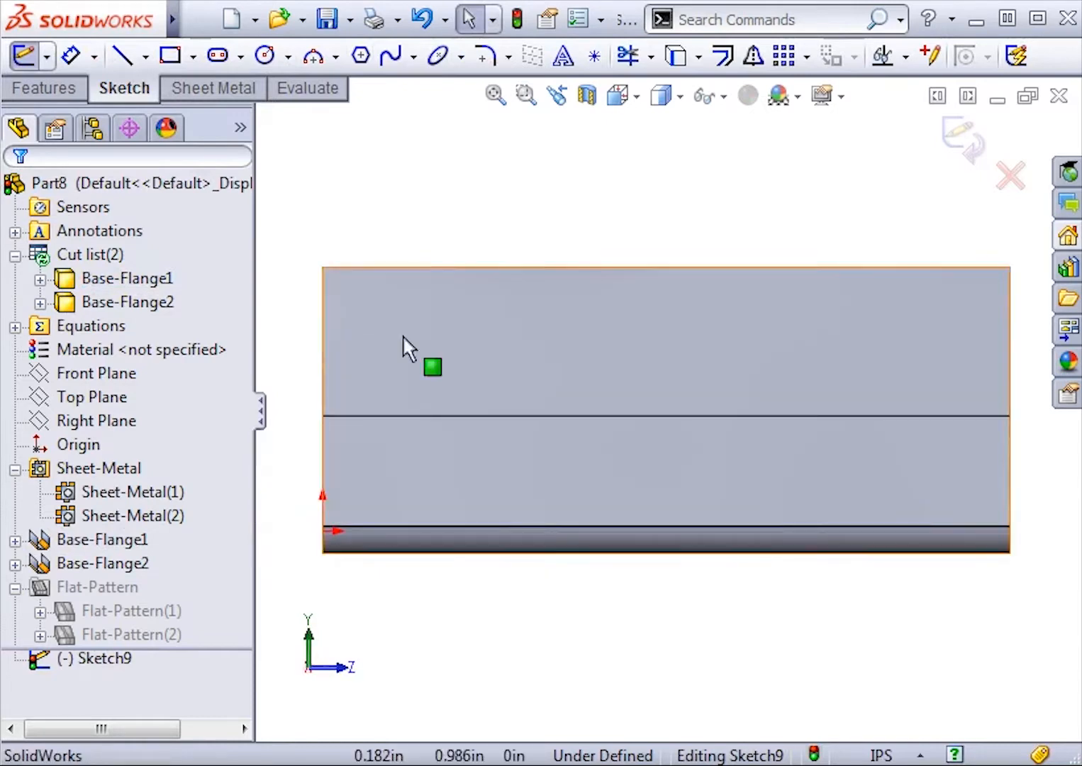
click(323, 553)
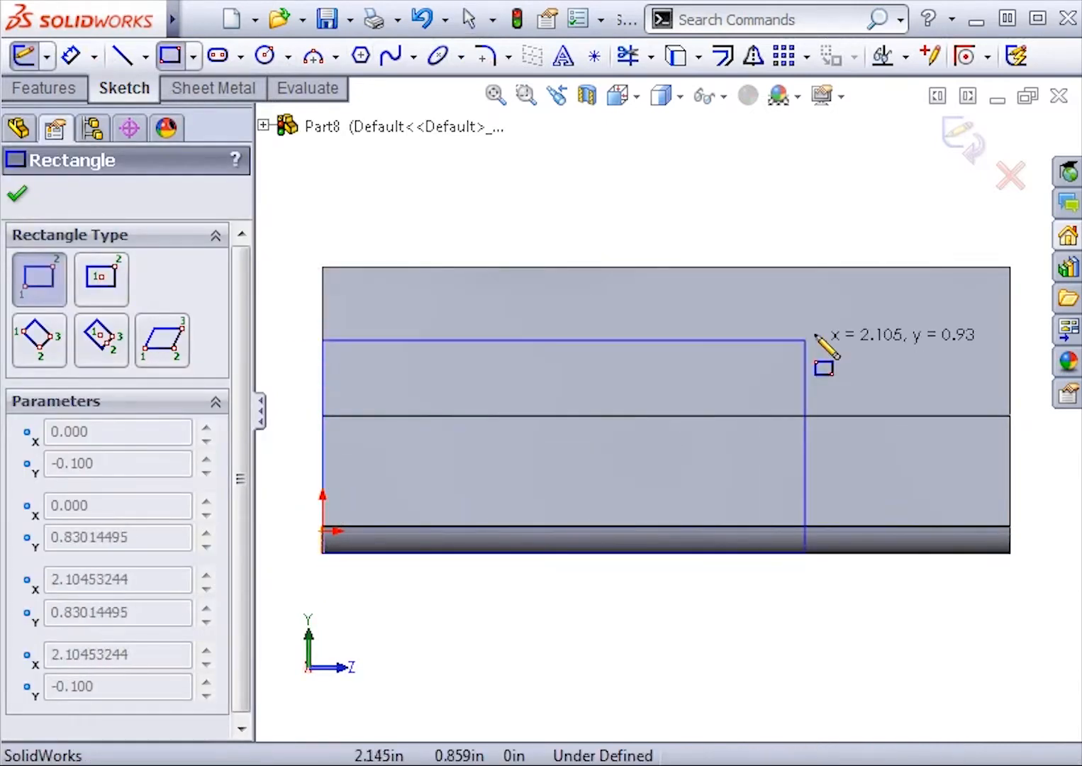
click(1011, 267)
key(Escape)
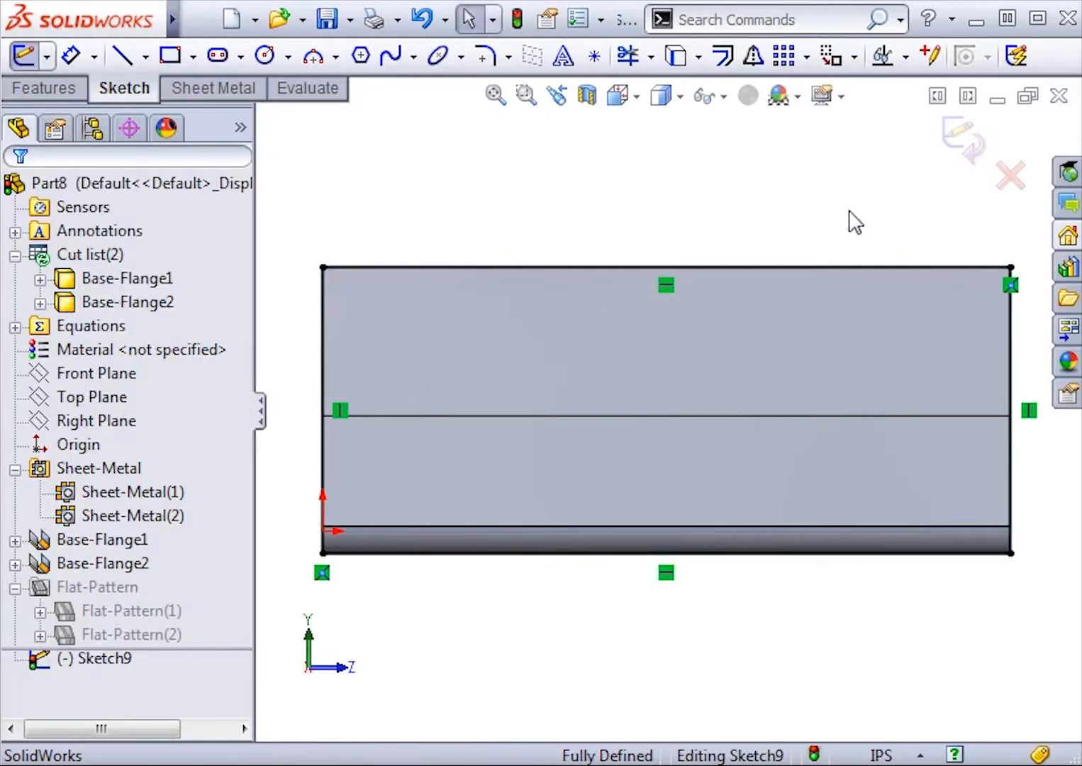
- Create a 0.100 in thick Base Flange from the second rectangle as a separate body, with merging off and the direction reversed outward
middle_drag(843, 230, 816, 253)
key(f)
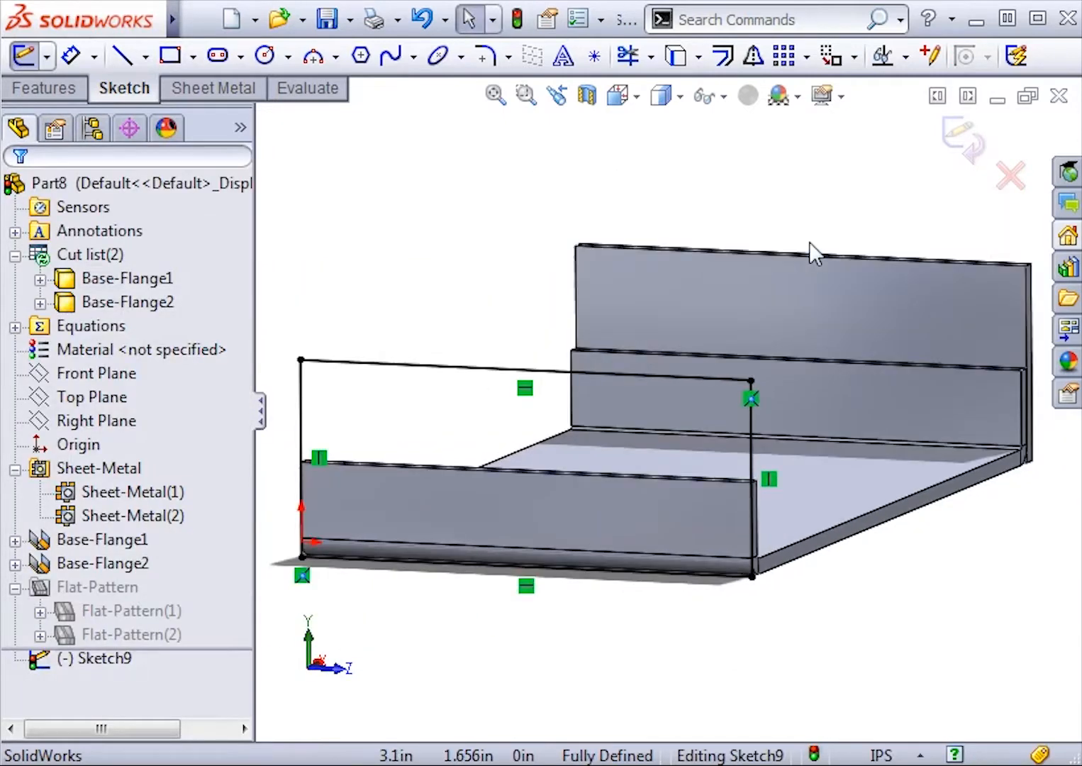
click(225, 90)
click(23, 56)
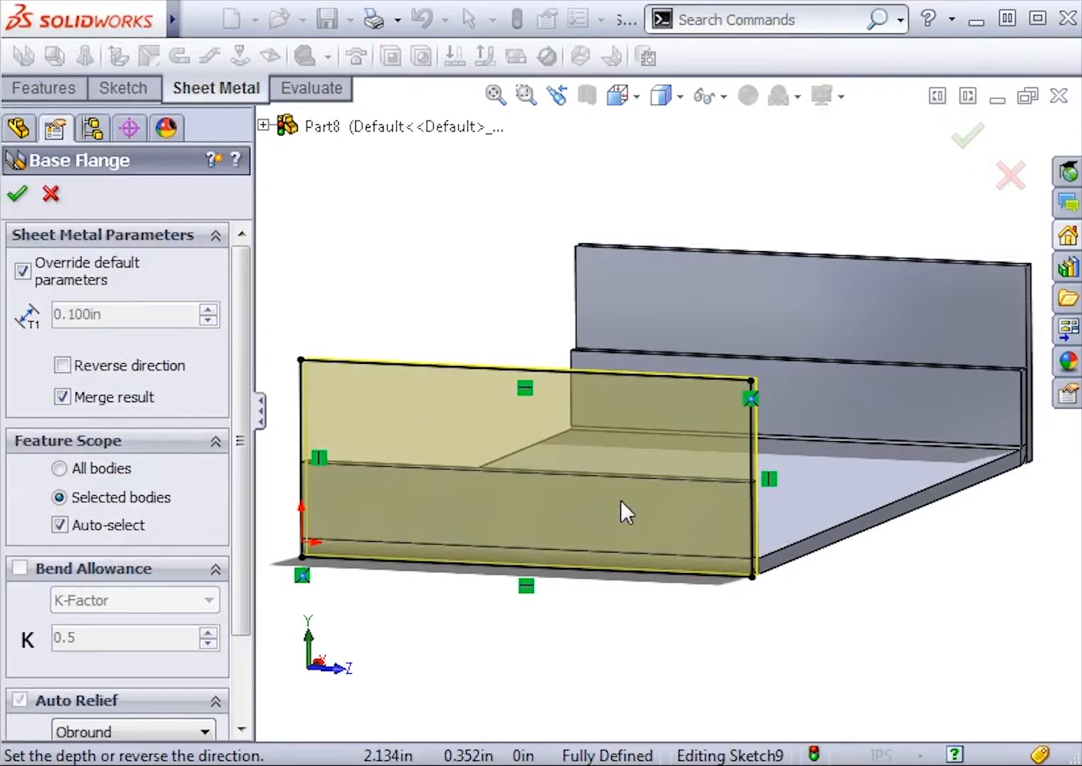
middle_drag(697, 559, 640, 577)
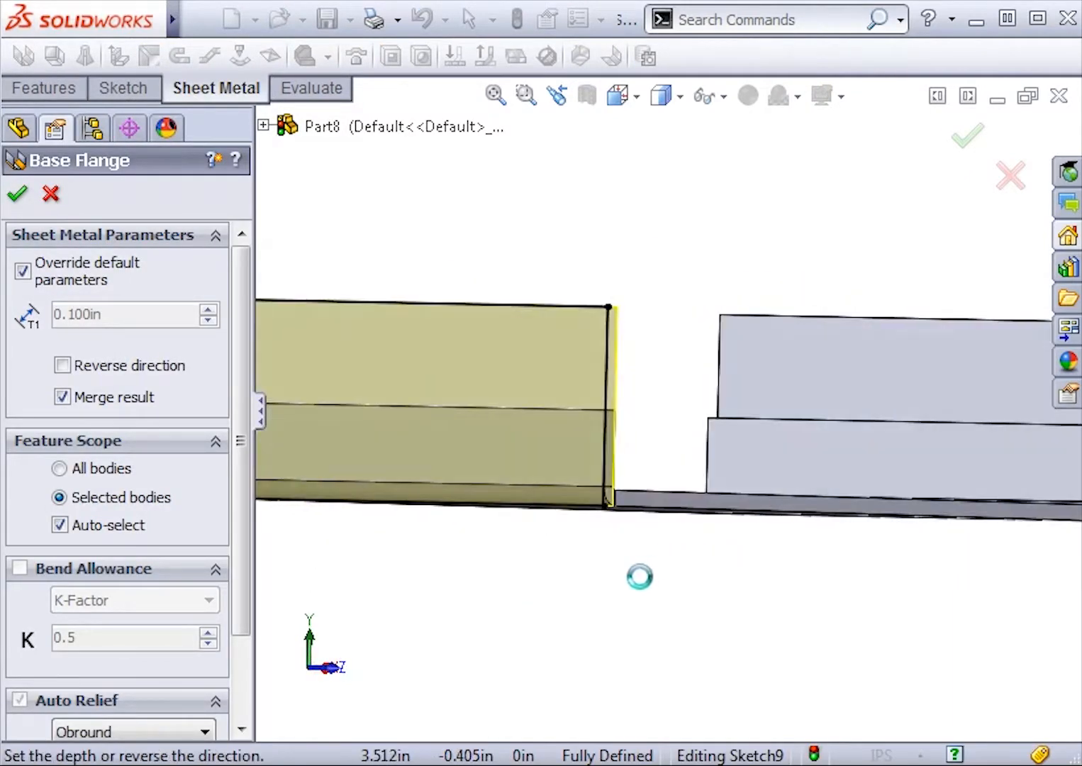
scroll(466, 558, down, 6)
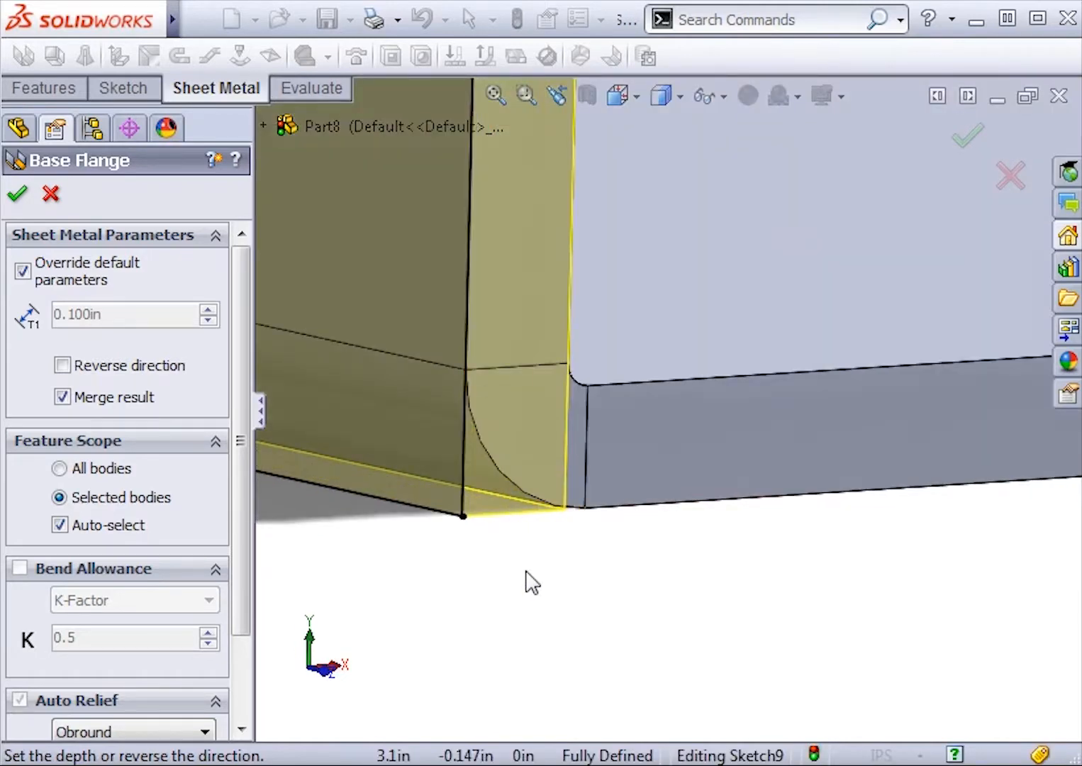
click(64, 397)
click(62, 349)
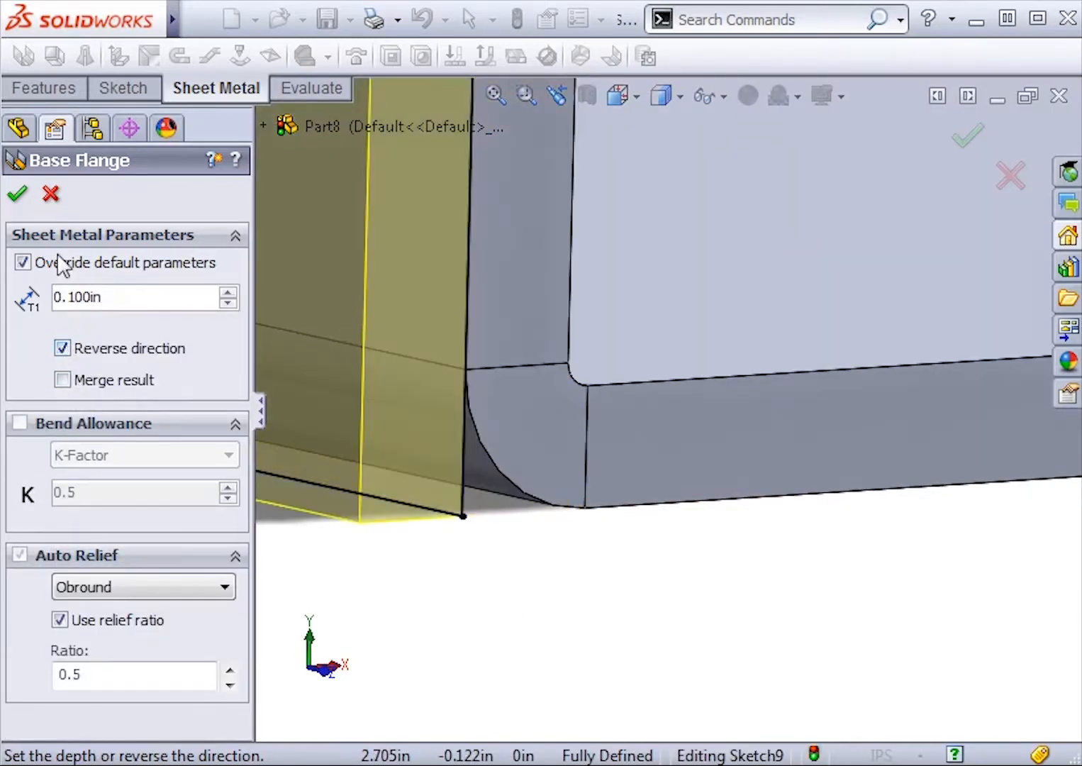
click(18, 193)
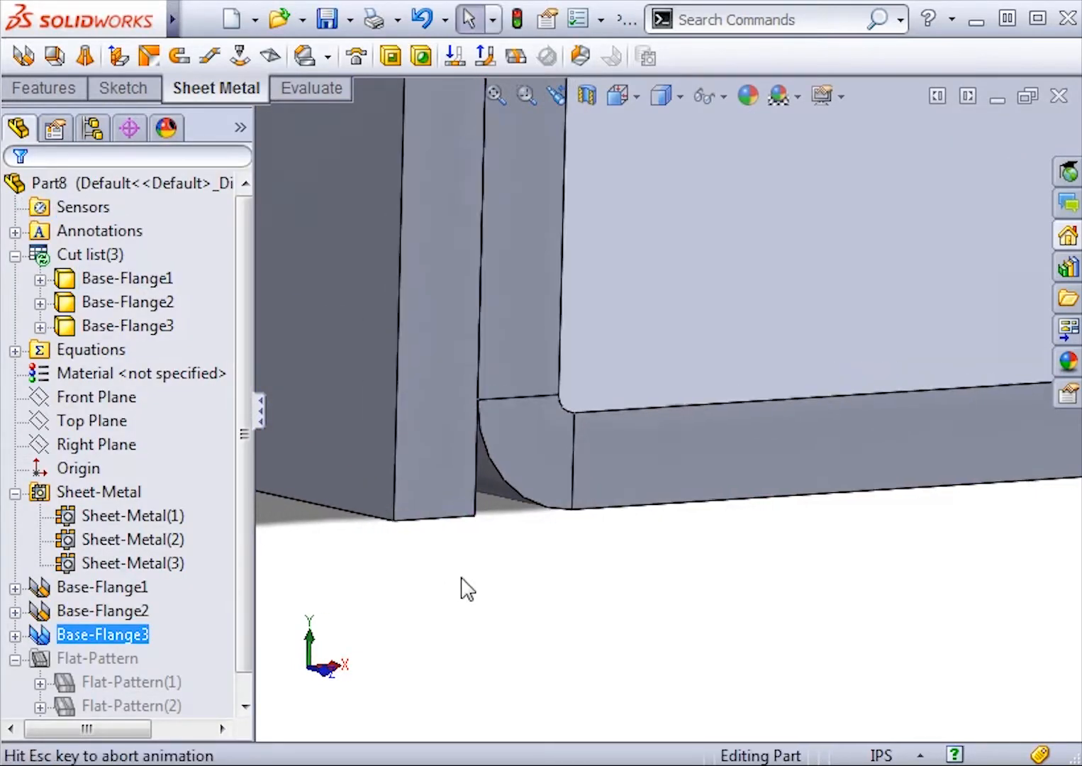
- Examine the cut list, Sheet-Metal and Flat-Pattern entries for the end plate added on the -X side
mouse_move(558, 365)
middle_down()
mouse_move(557, 343)
mouse_move(555, 367)
middle_up()
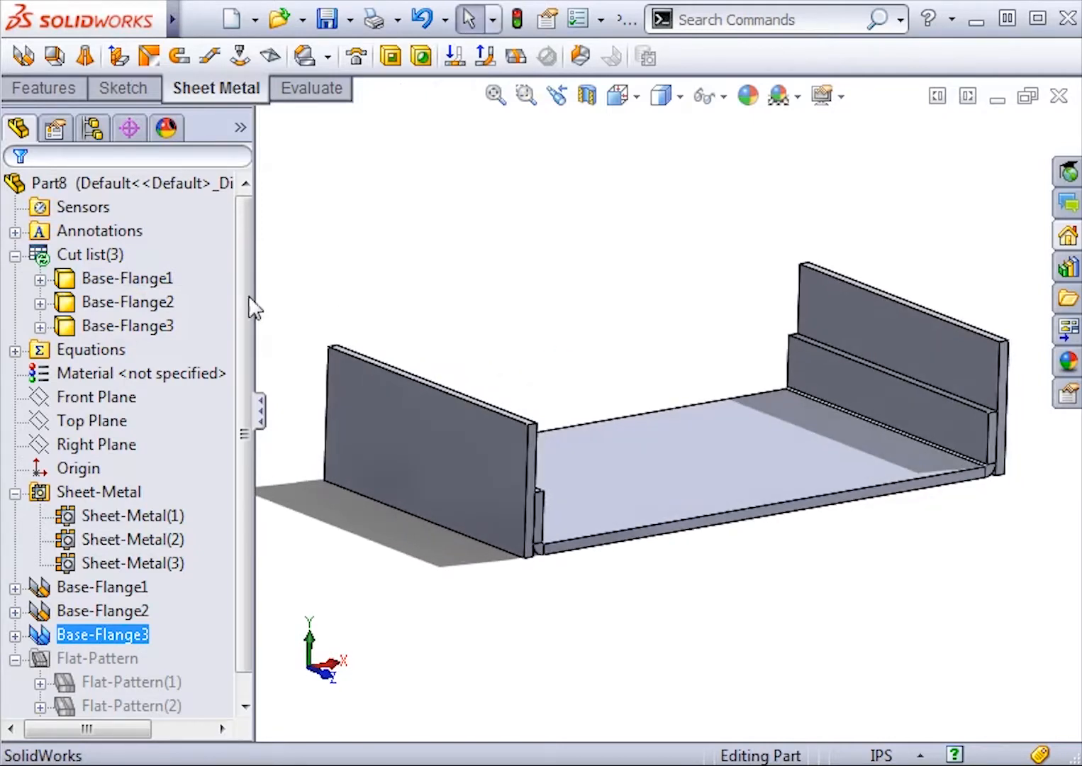
scroll(251, 318, down, 1)
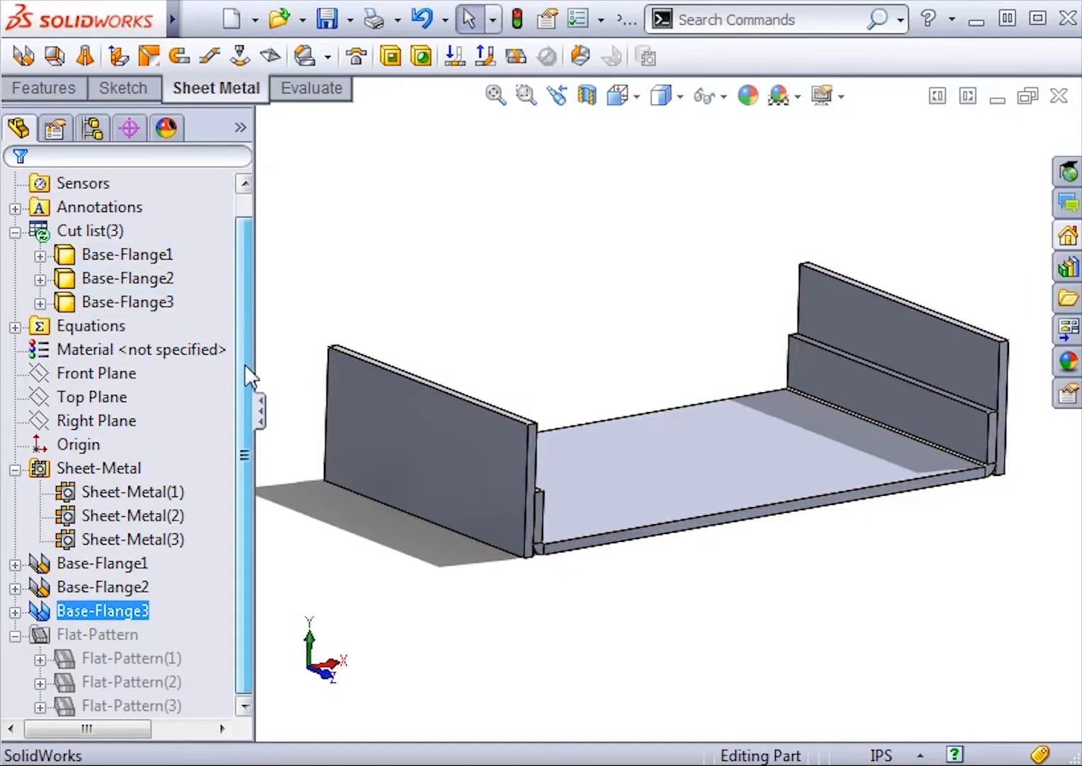
click(168, 540)
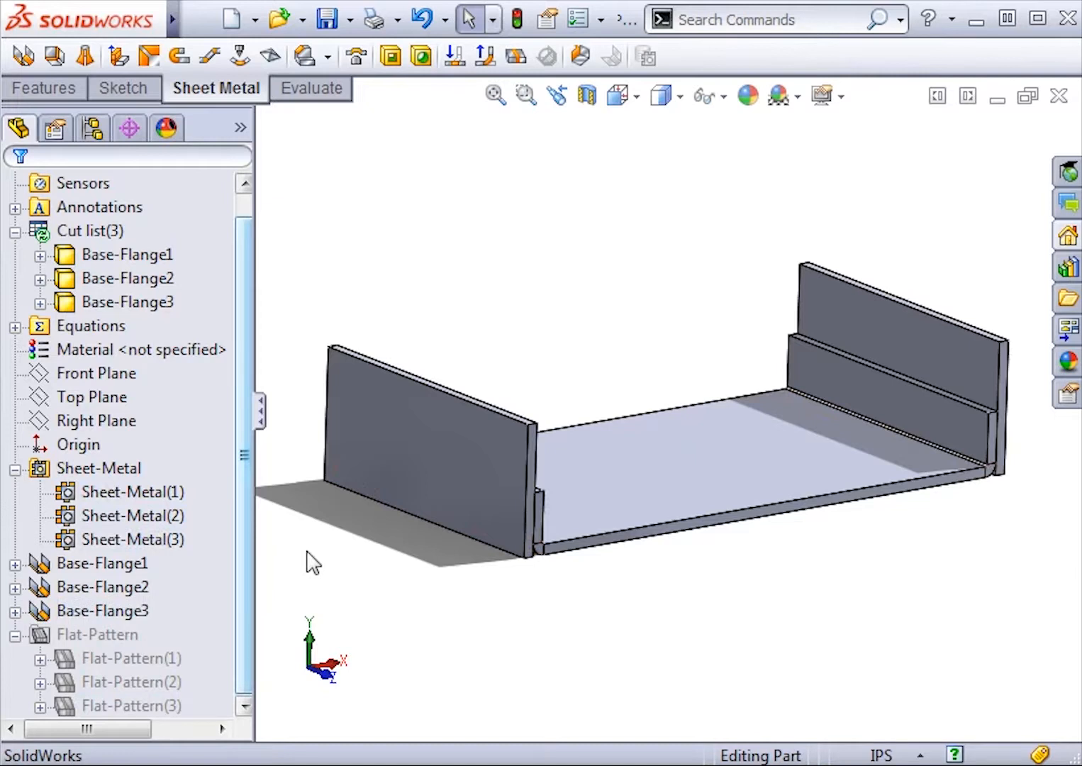
- Add an Edge Flange from the -X end plate's top edge, using Up To Edge And Merge to the opposite end plate's top edge
click(118, 55)
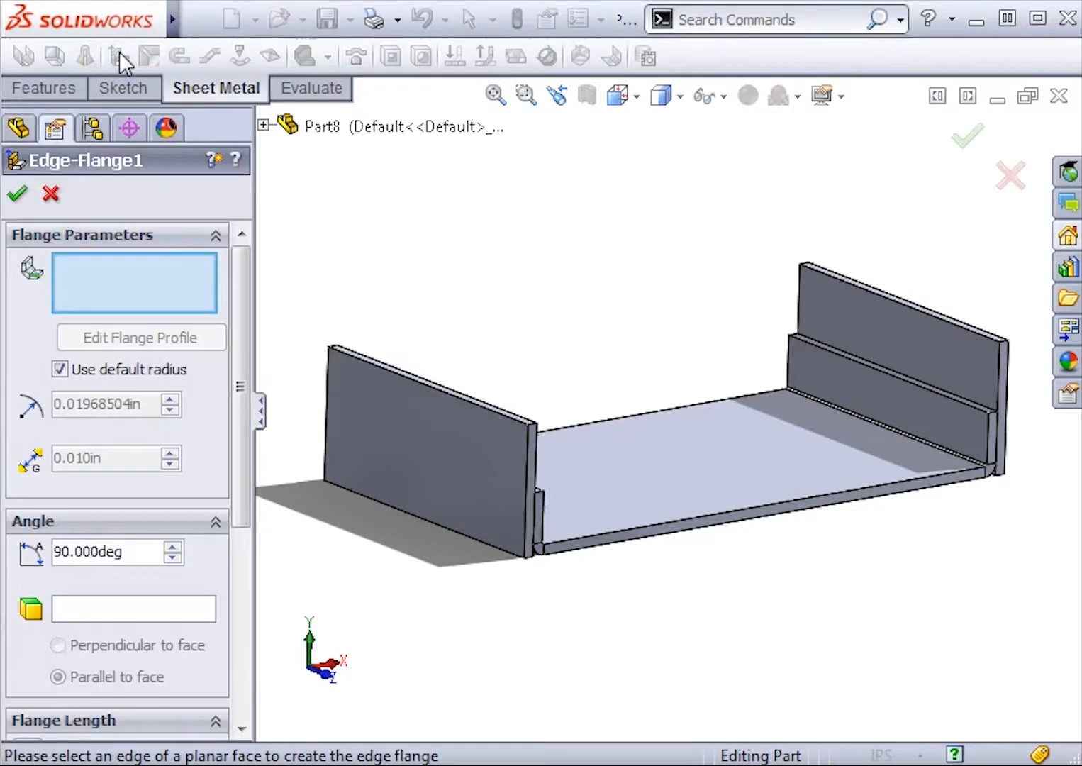
click(475, 400)
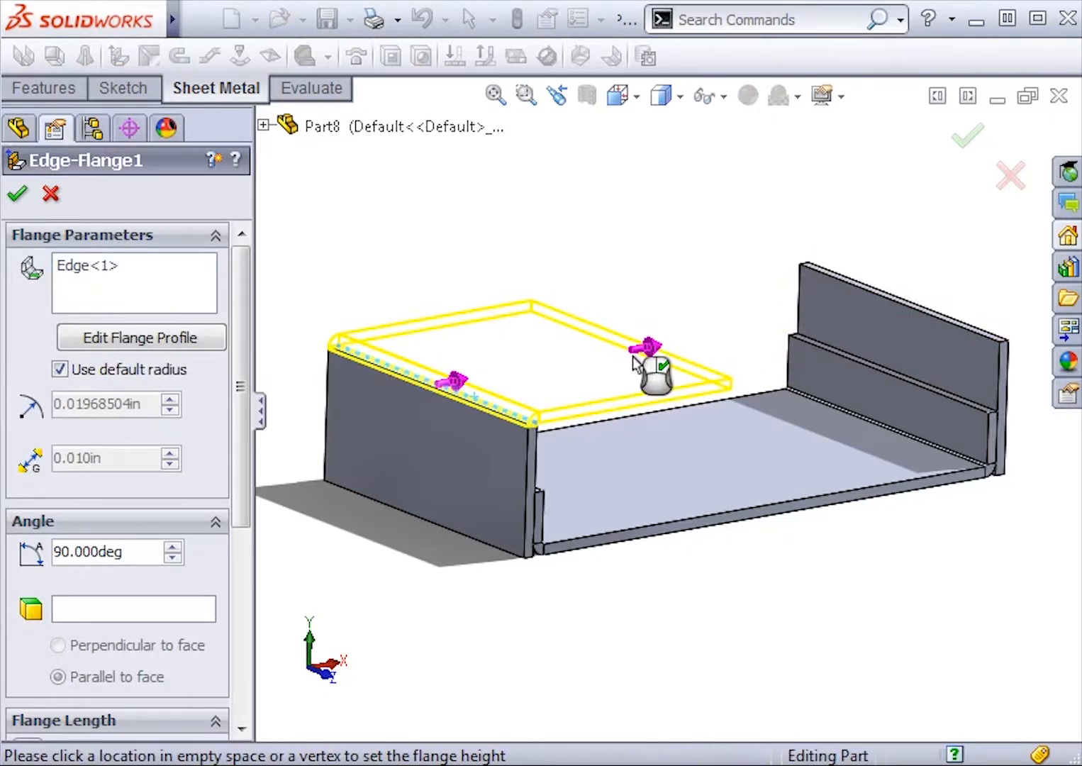
click(632, 356)
drag(237, 345, 218, 495)
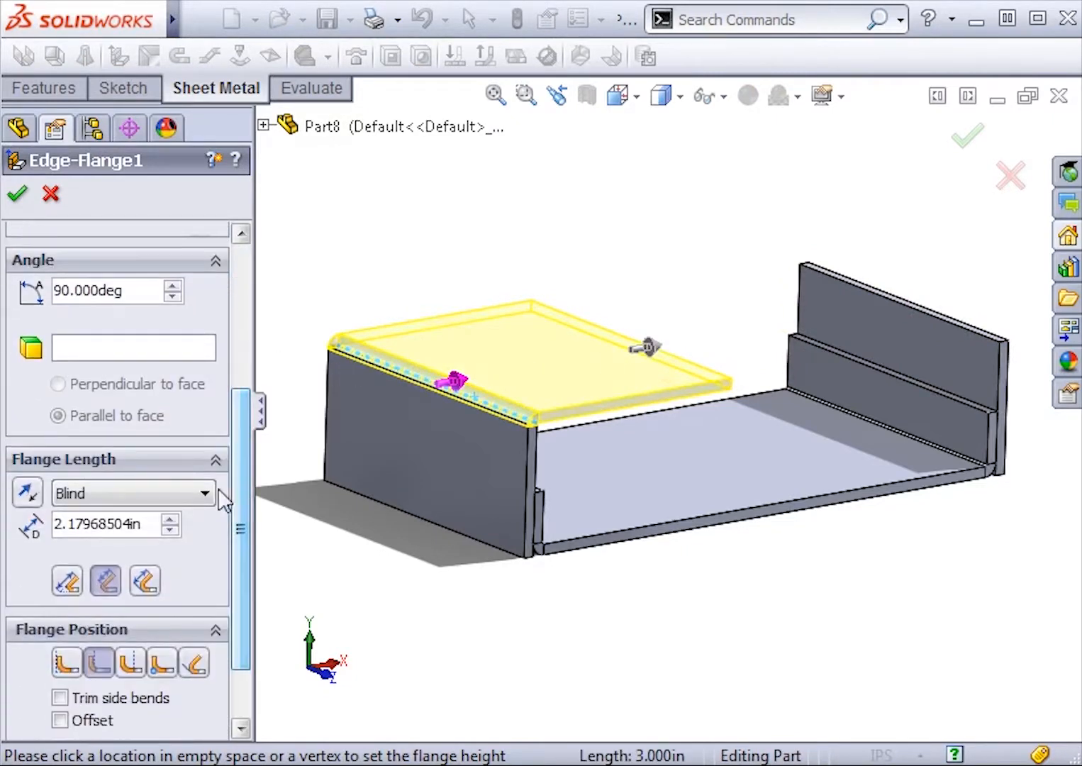
click(210, 492)
click(197, 551)
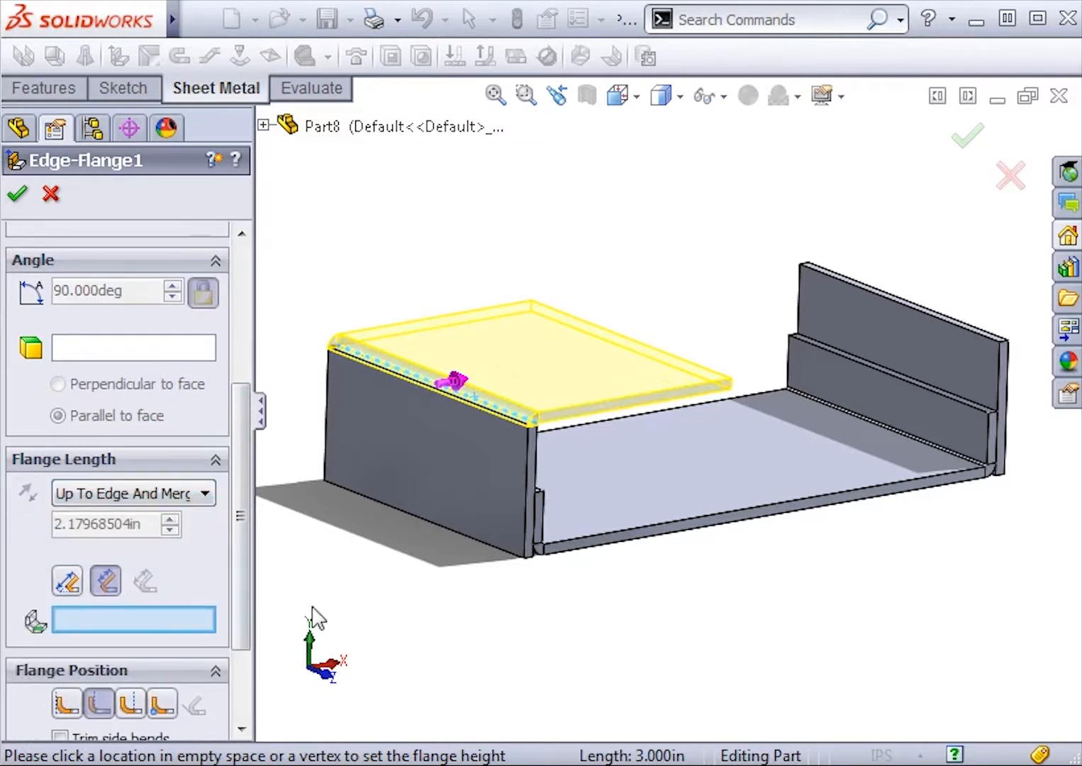
click(965, 329)
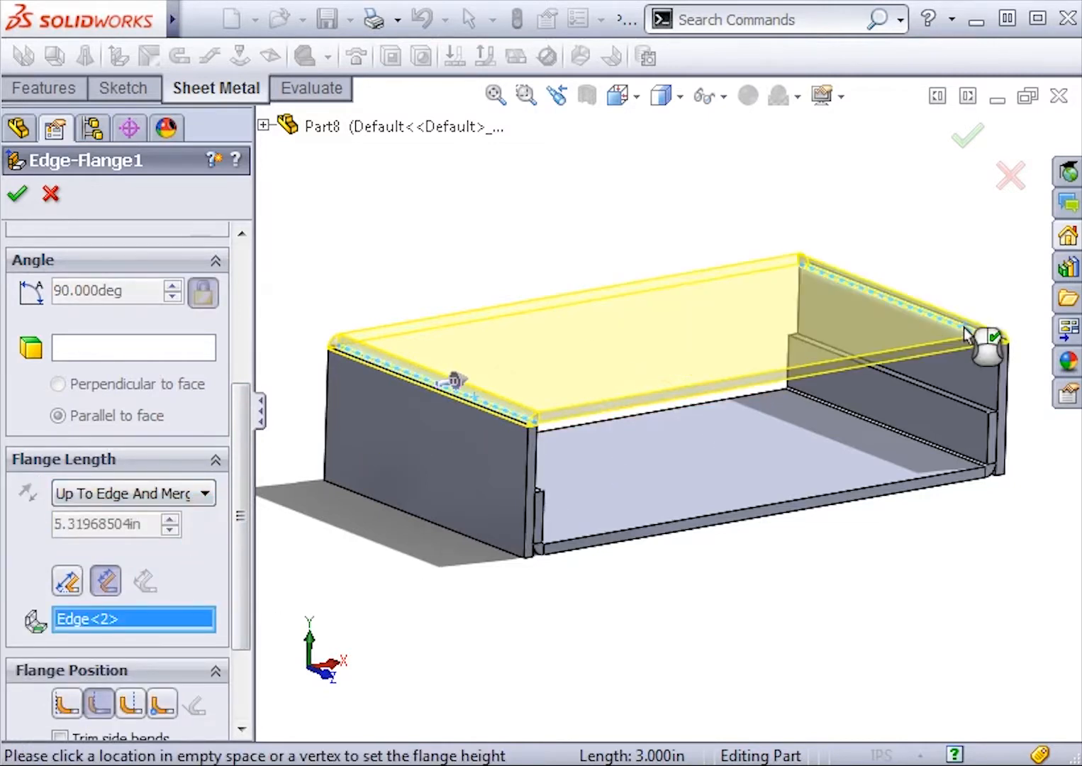
mouse_move(874, 447)
middle_down()
mouse_move(856, 410)
mouse_move(798, 418)
mouse_move(787, 493)
mouse_move(815, 402)
mouse_move(856, 427)
mouse_move(864, 457)
middle_up()
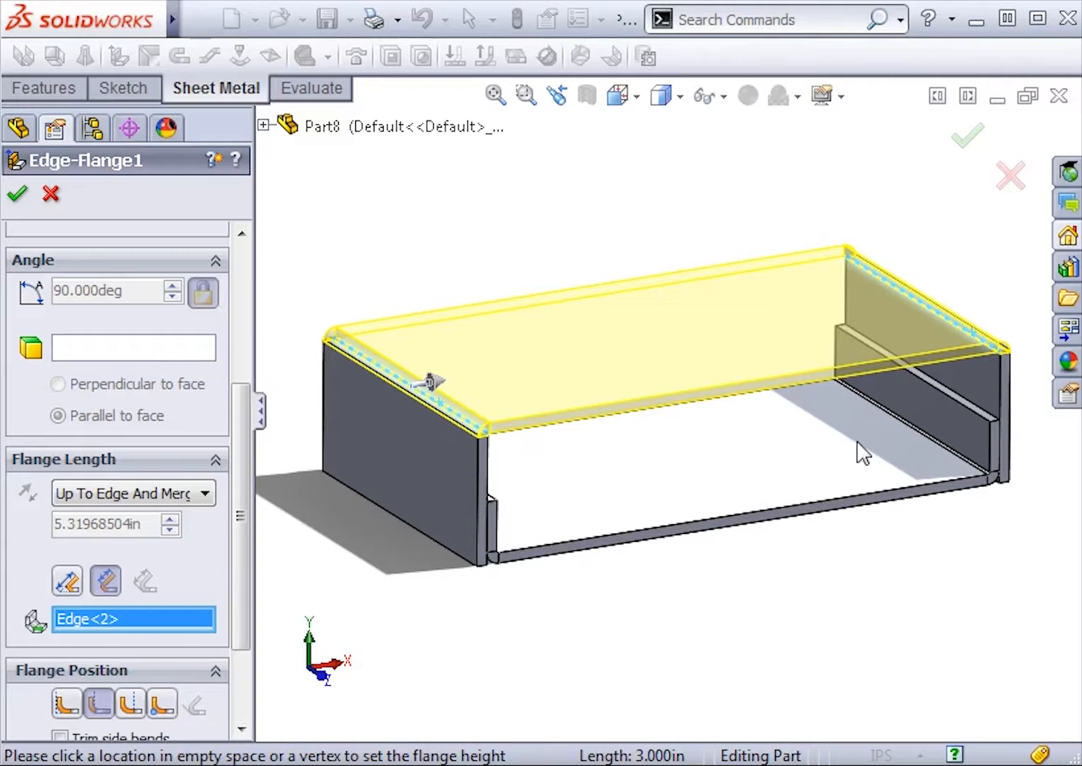
click(984, 140)
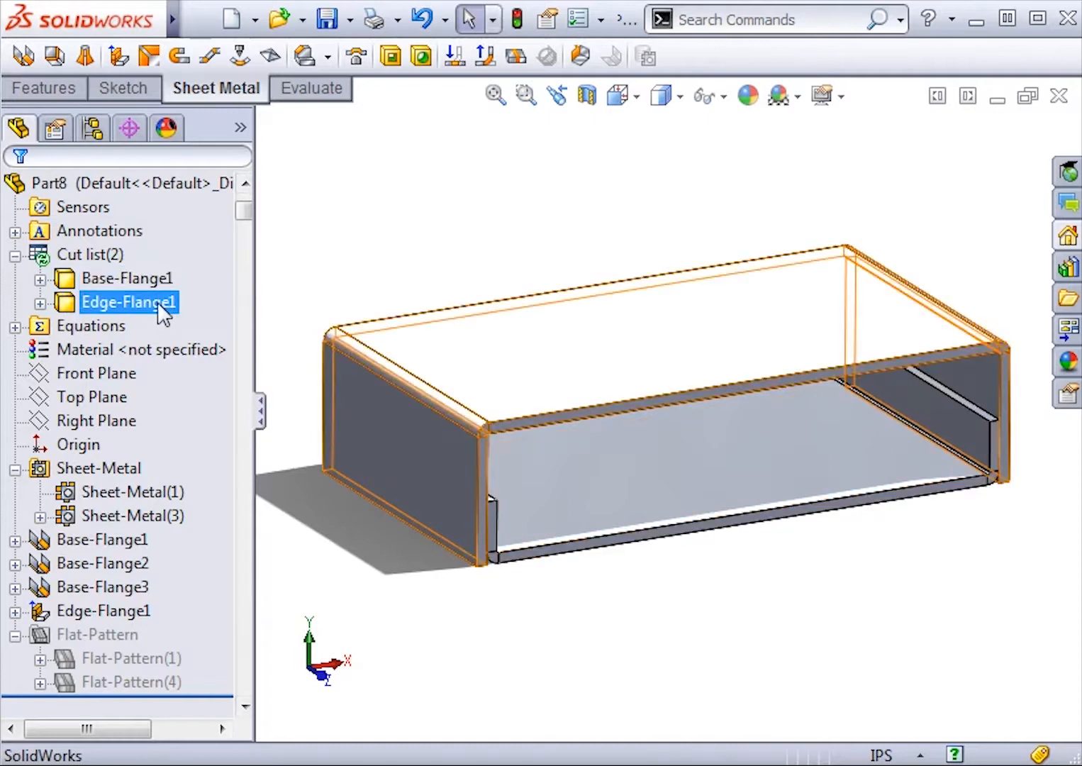
- Examine the Sheet-Metal entries of the base and the merged cover, expanding Sheet-Metal(3) to inspect its nested entry
click(181, 492)
click(175, 515)
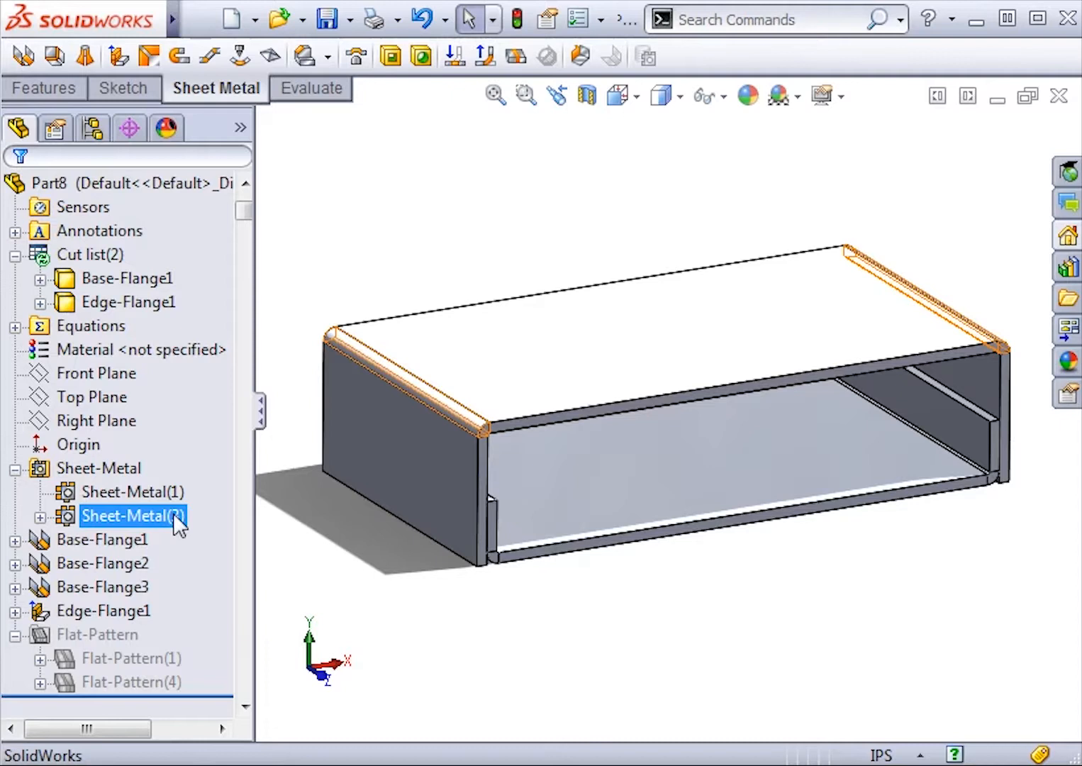
click(40, 516)
click(82, 544)
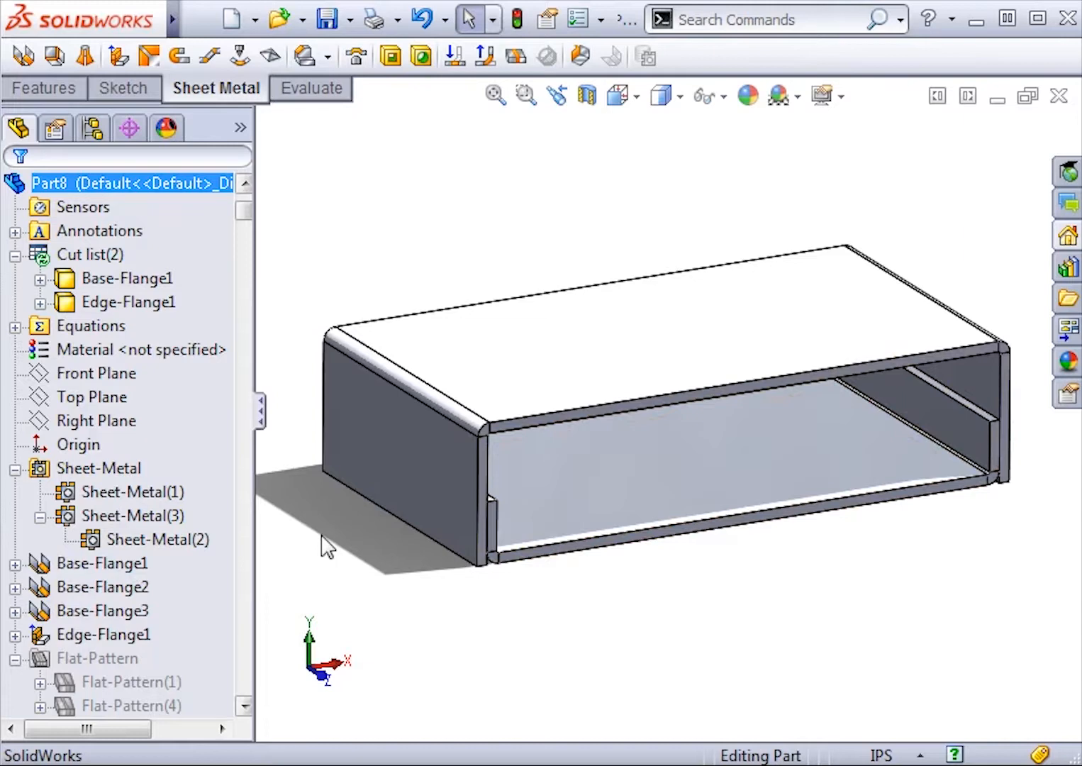
- Start an Edge Flange on both long edges of the cover's top panel, with the flanges pointing downward
click(125, 57)
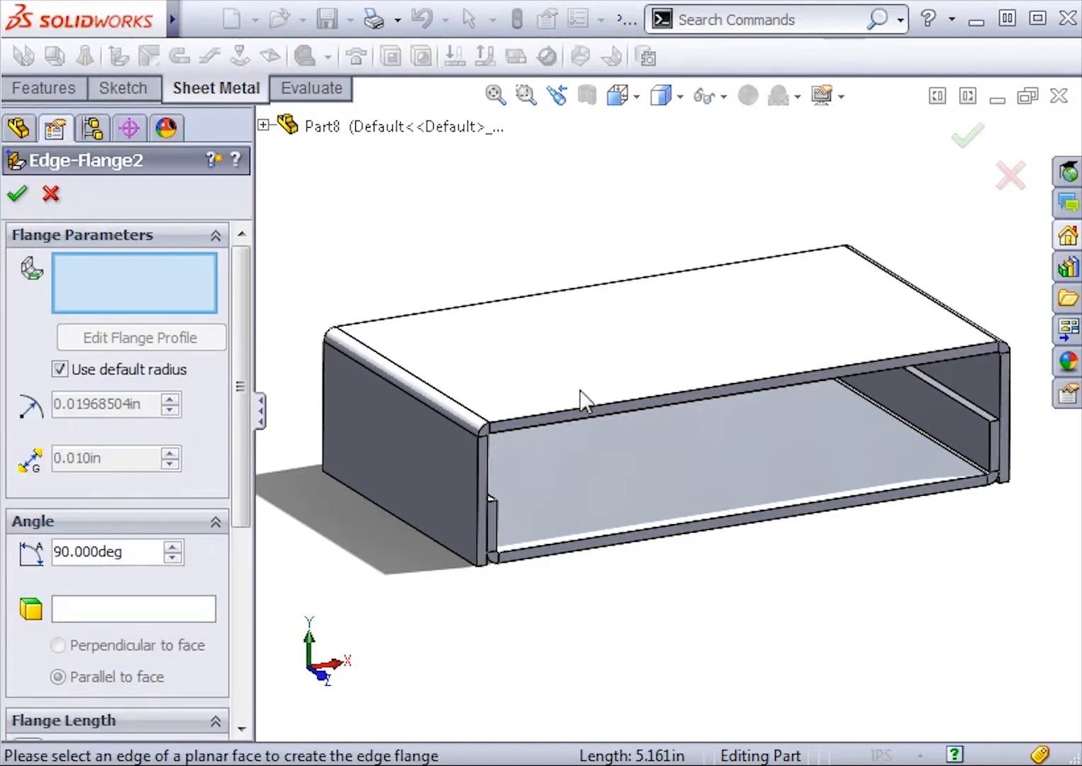
click(592, 408)
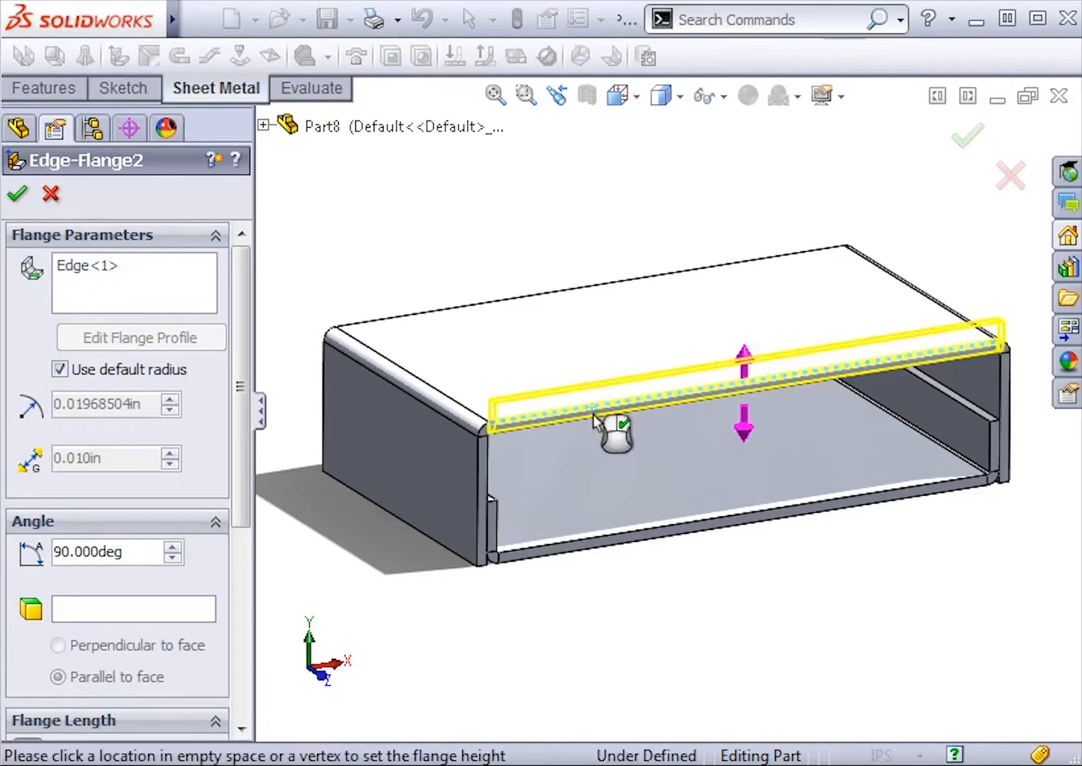
click(622, 494)
click(461, 307)
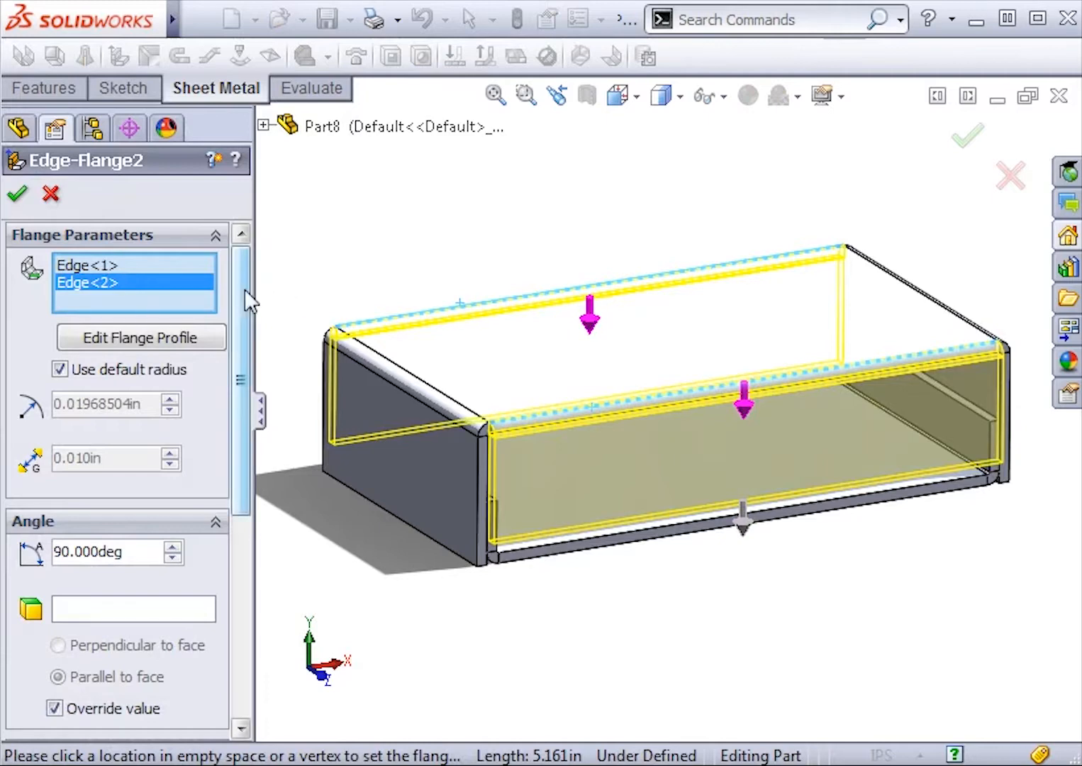
- Set the side flanges' length to Up To Vertex at the -X end plate's lower corner and create them
drag(245, 299, 235, 470)
click(205, 451)
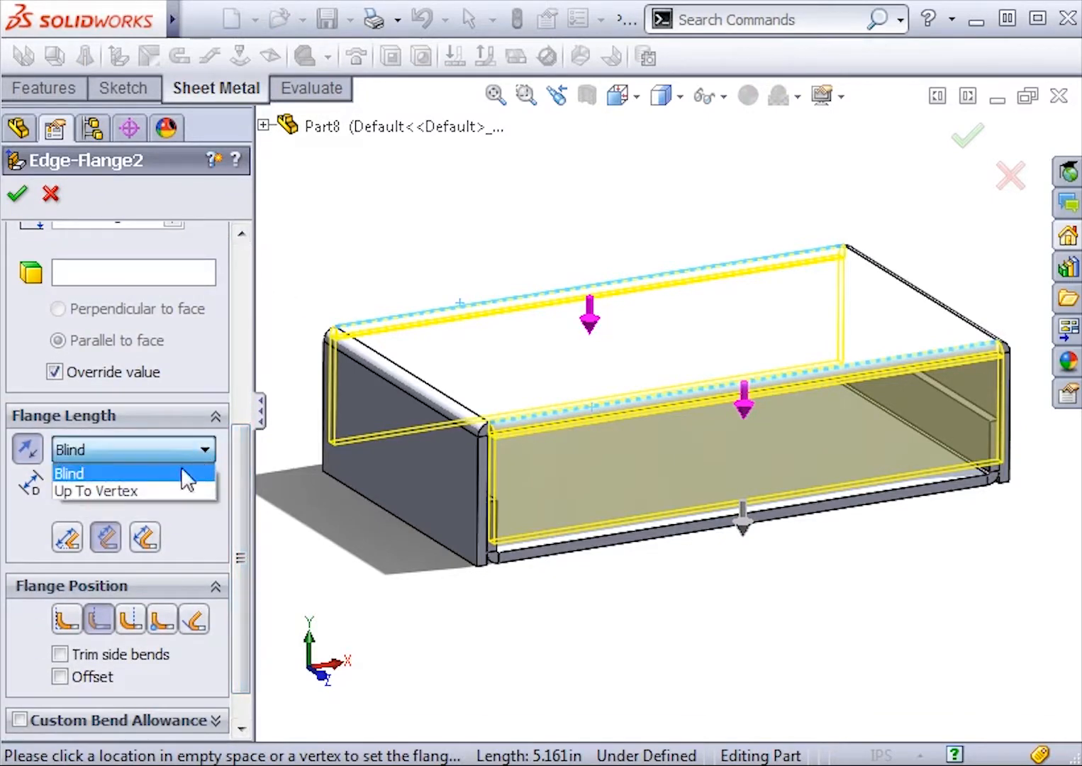
click(167, 482)
scroll(500, 559, down, 5)
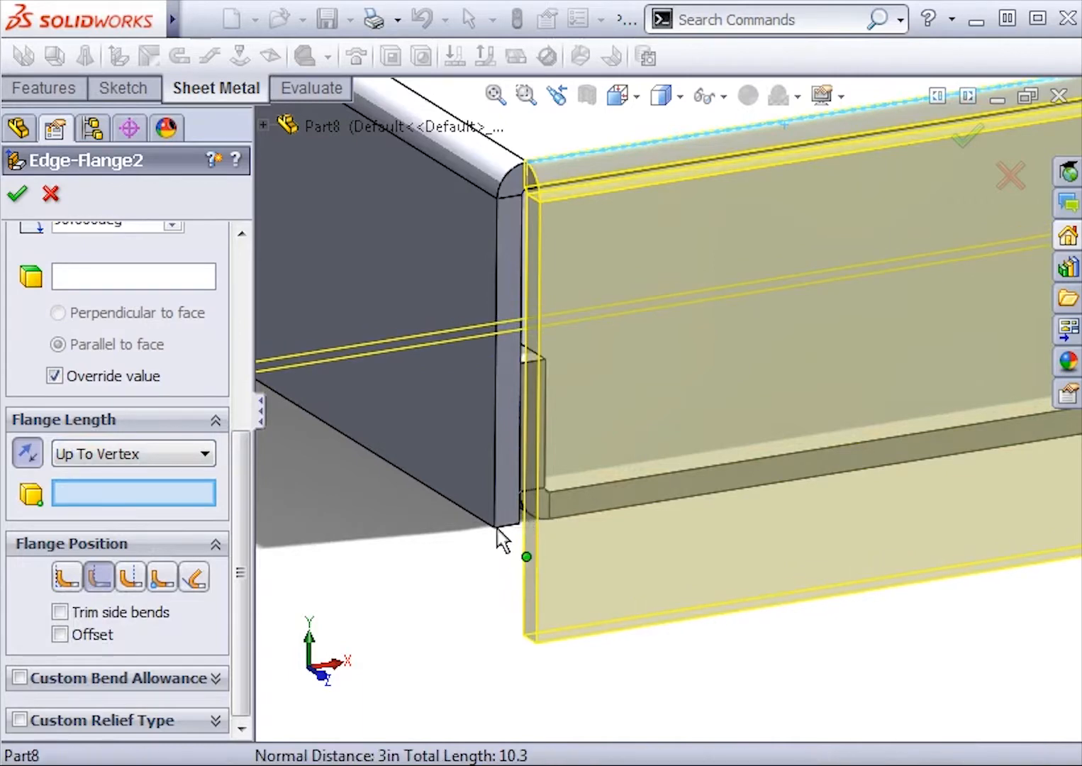
click(496, 527)
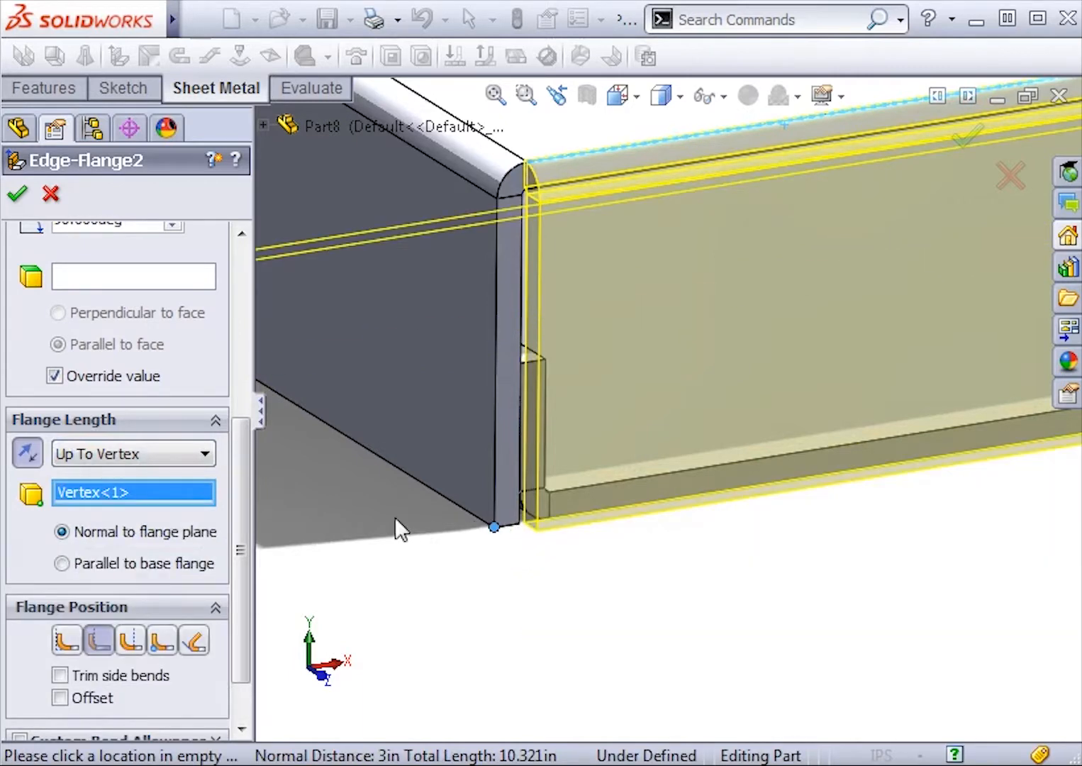
drag(239, 566, 239, 291)
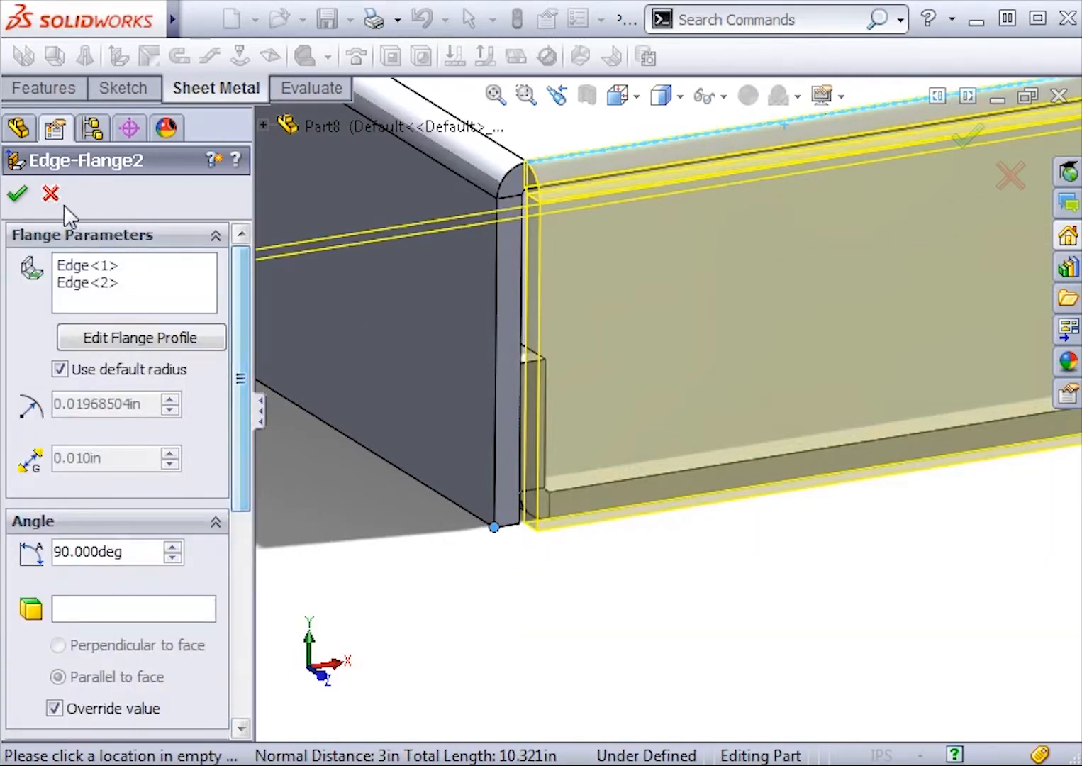
click(21, 192)
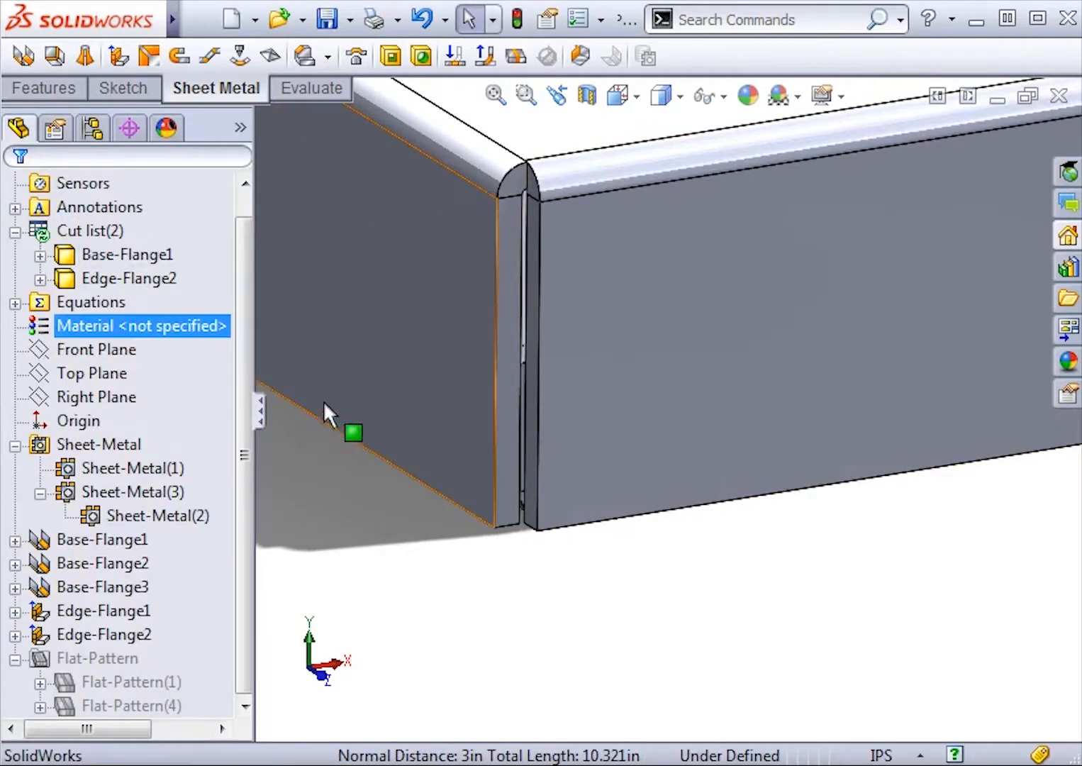
click(333, 414)
click(325, 450)
key(f)
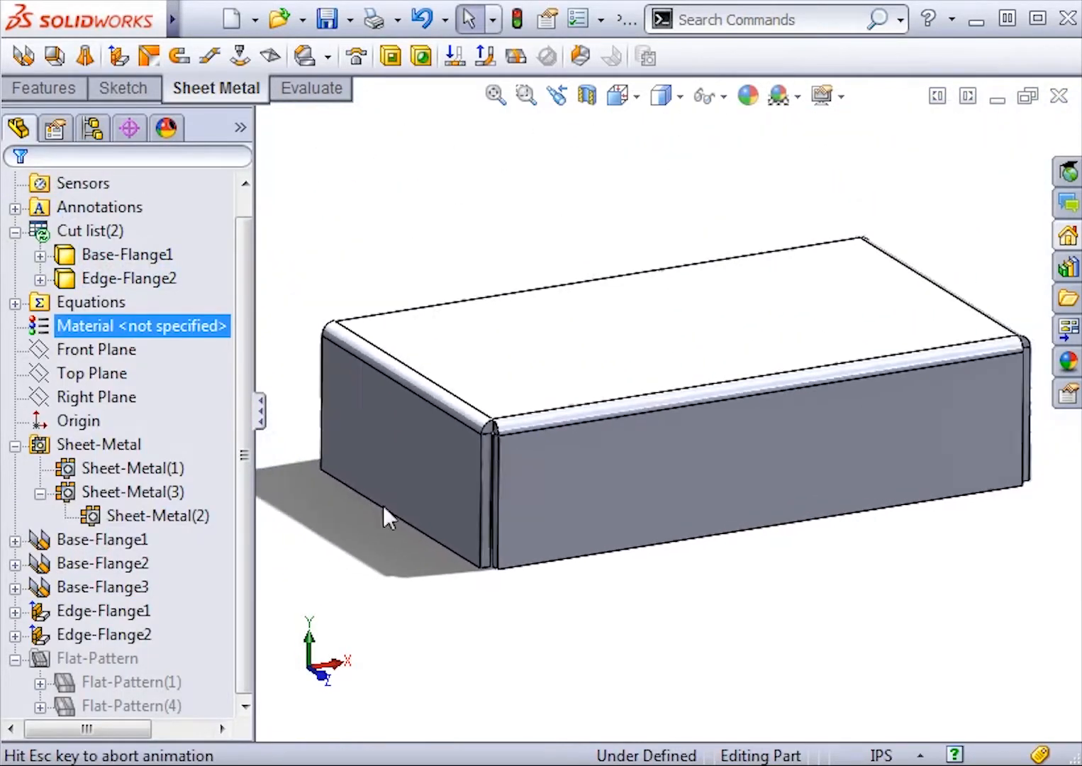
- Set the 5.000 in length in Base-Flange1's sketch to 8 in and rebuild the enclosure
middle_drag(551, 604, 487, 725)
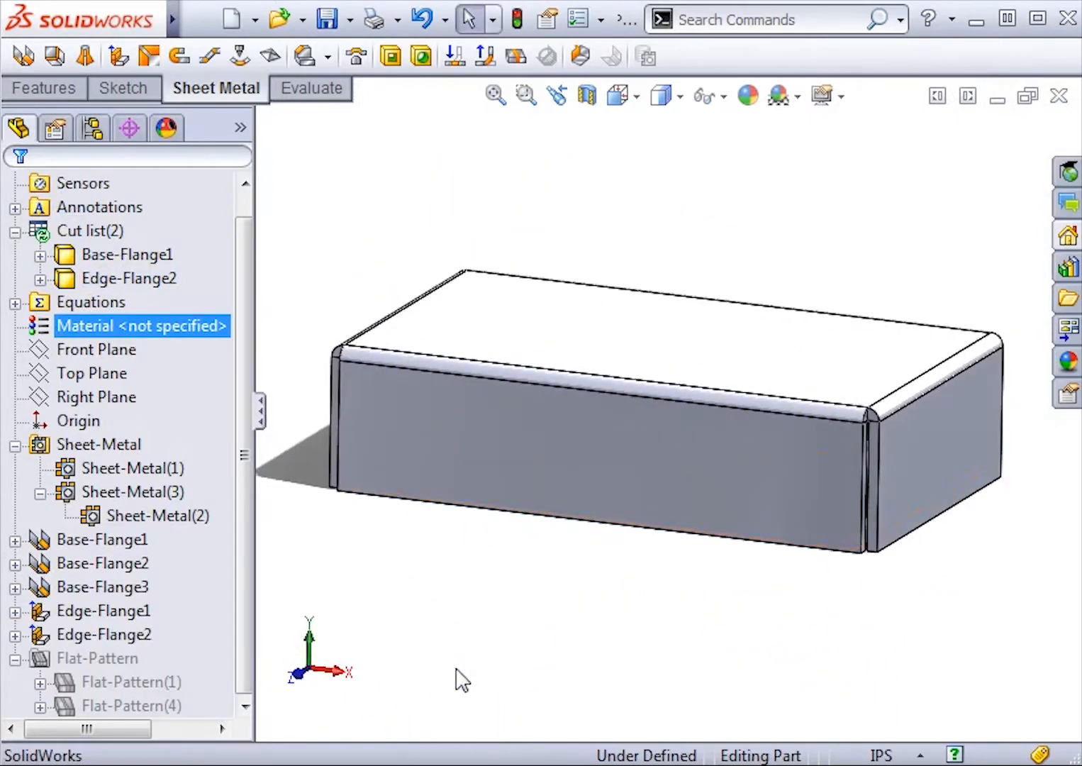
click(327, 563)
click(15, 540)
click(64, 563)
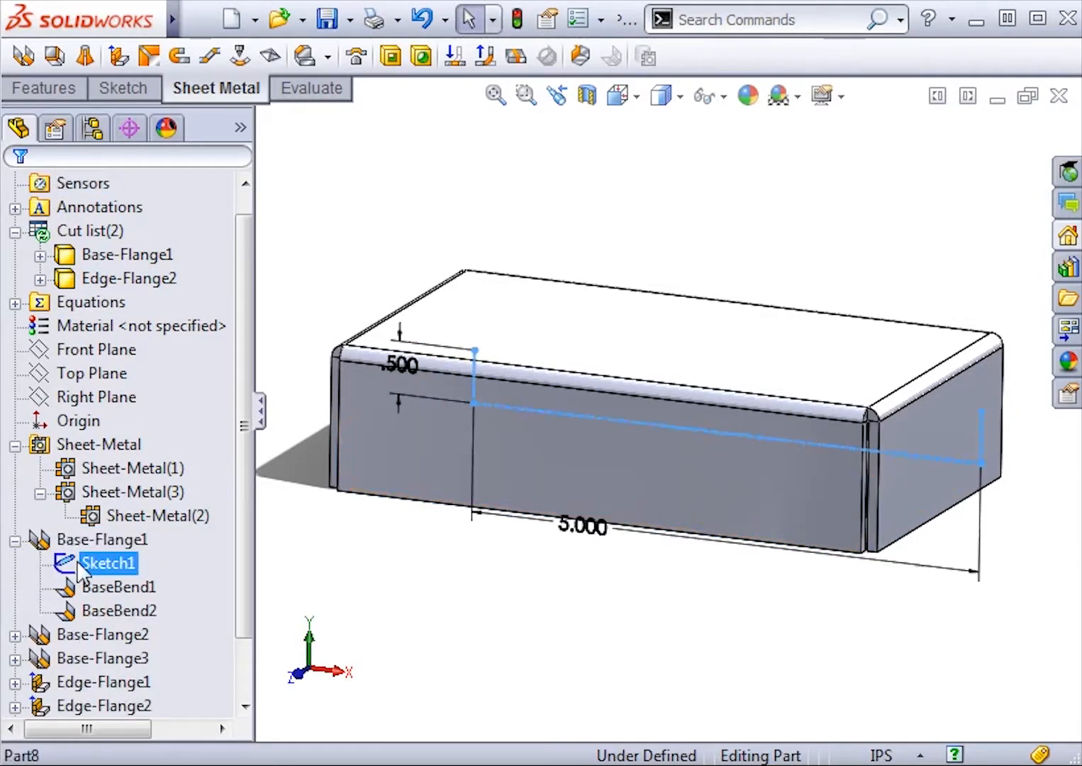
double_click(567, 528)
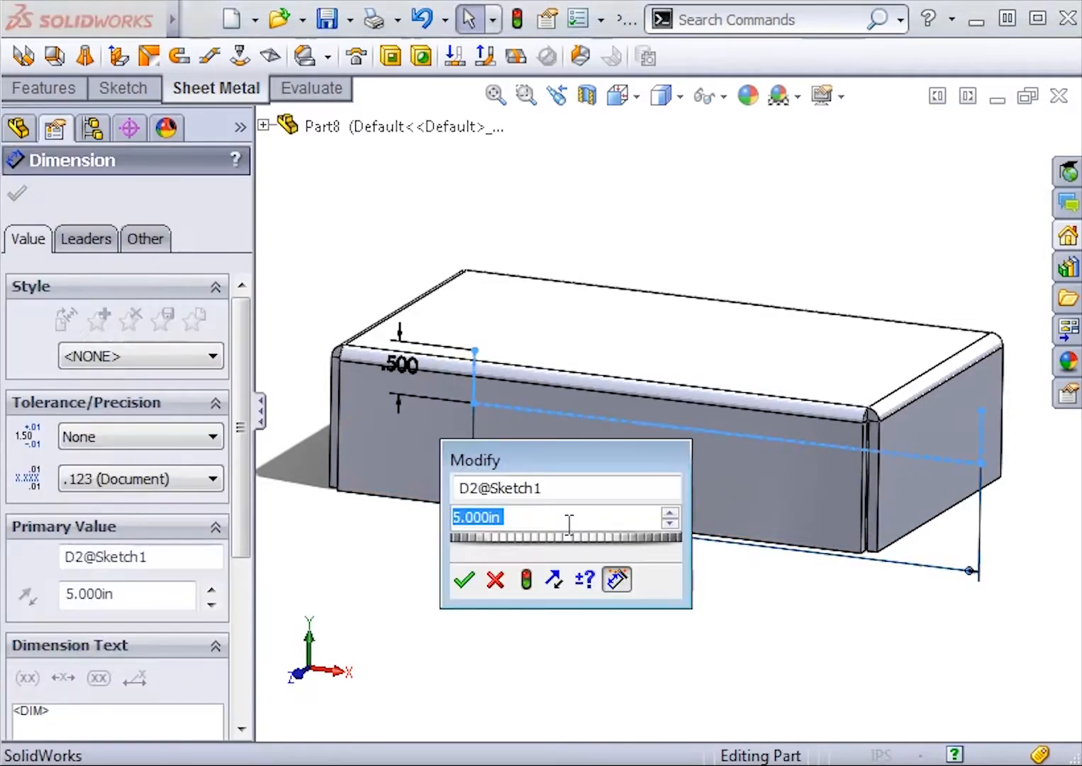
text(8)
key(Return)
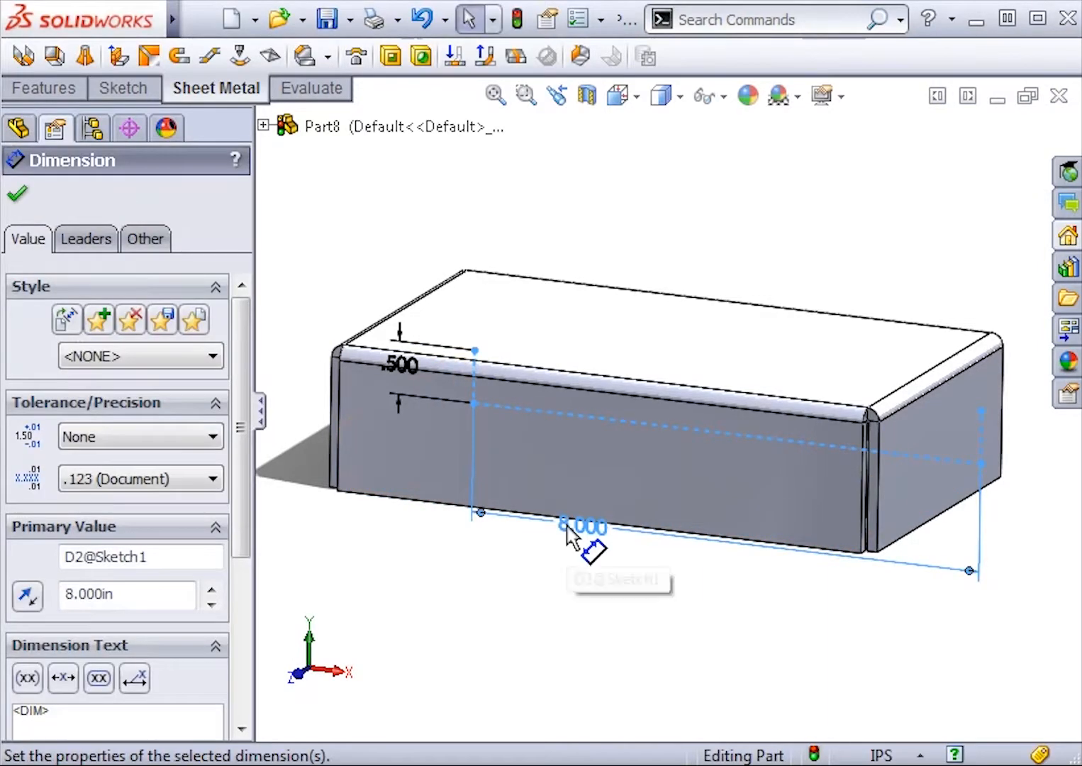
click(561, 576)
key(ctrl+b)
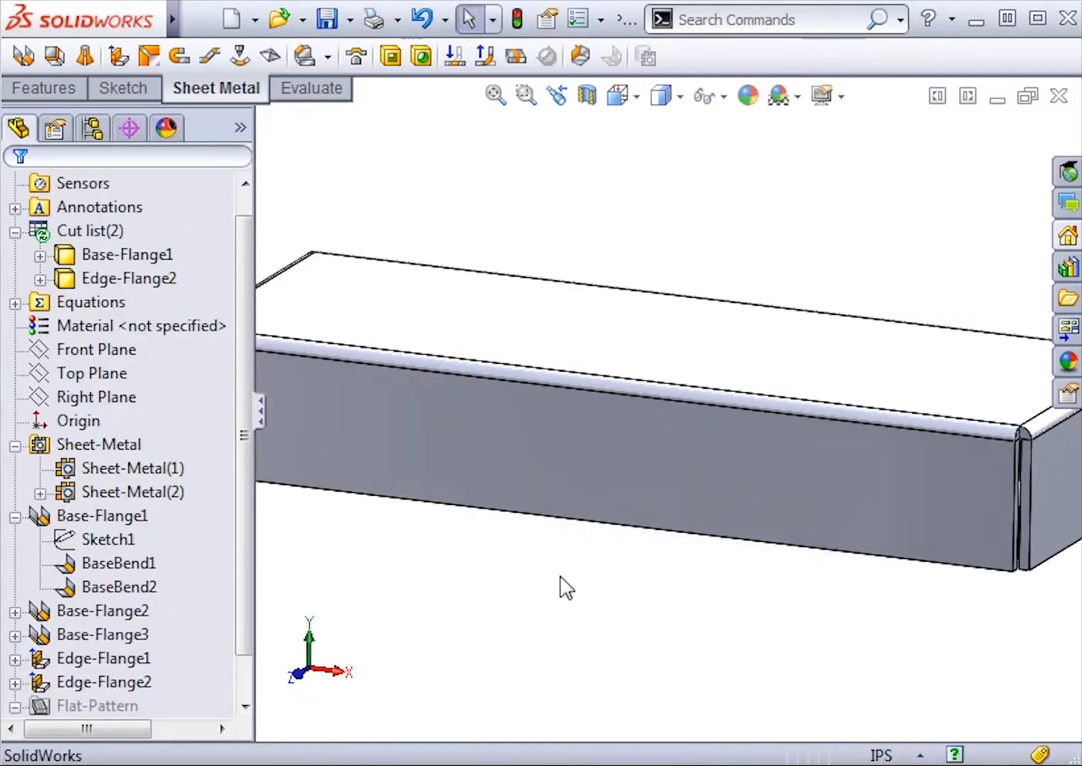
key(f)
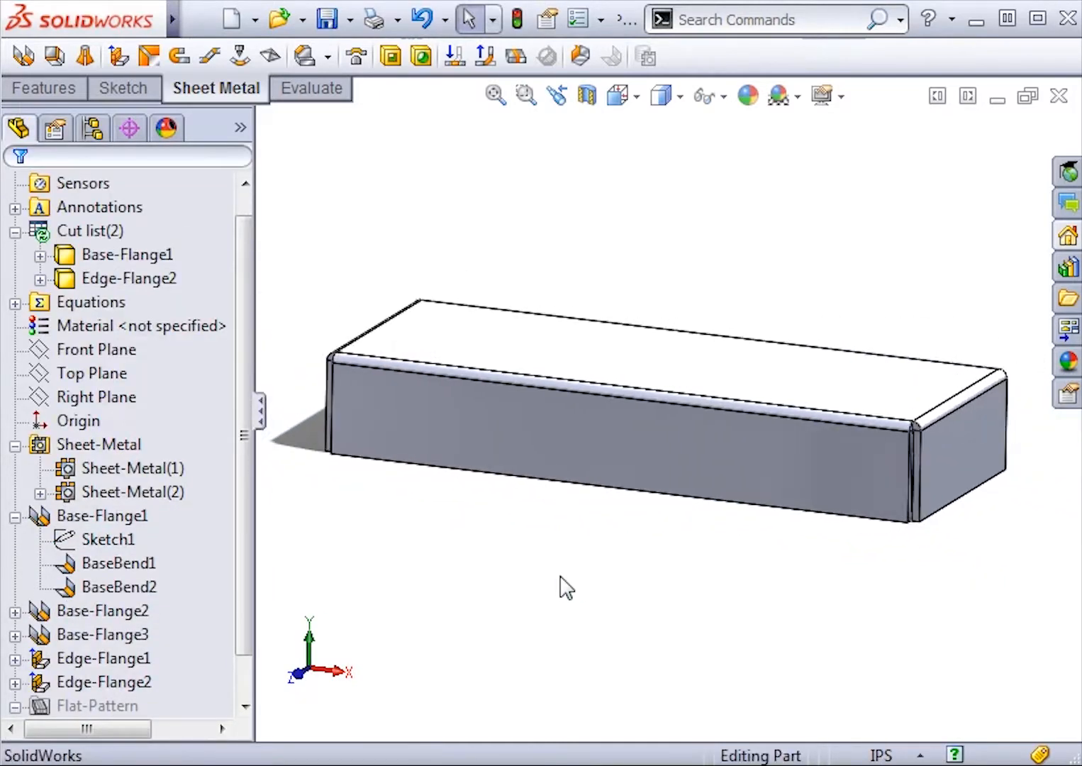
- Flatten the base body with Flat-Pattern(1) to view its flat pattern, and return it to the folded state
scroll(253, 440, down, 1)
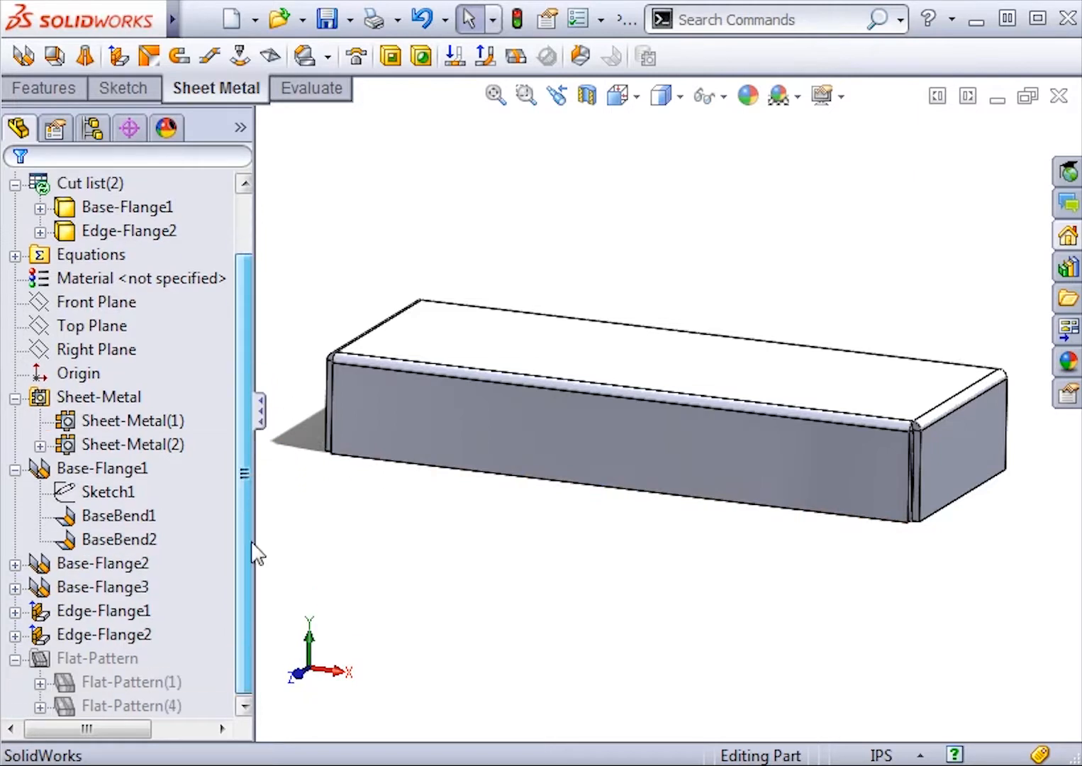
click(67, 679)
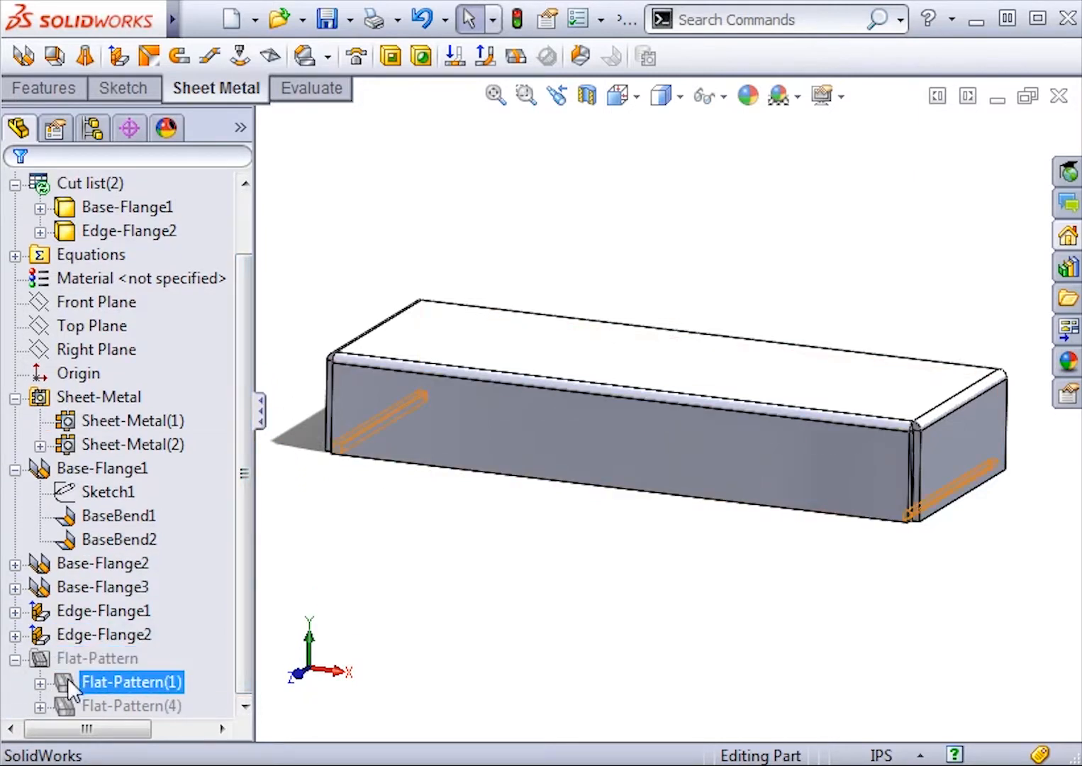
click(117, 606)
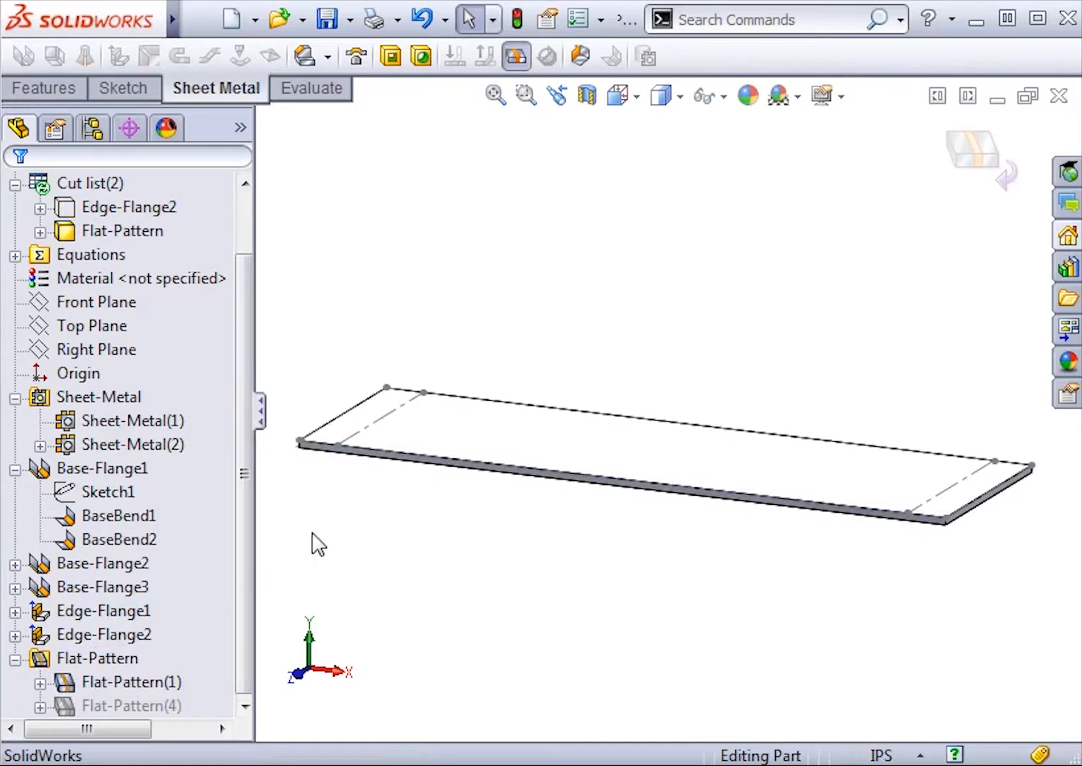
click(972, 158)
- Flatten the cover body with Flat-Pattern(4) to view its flat pattern
click(134, 706)
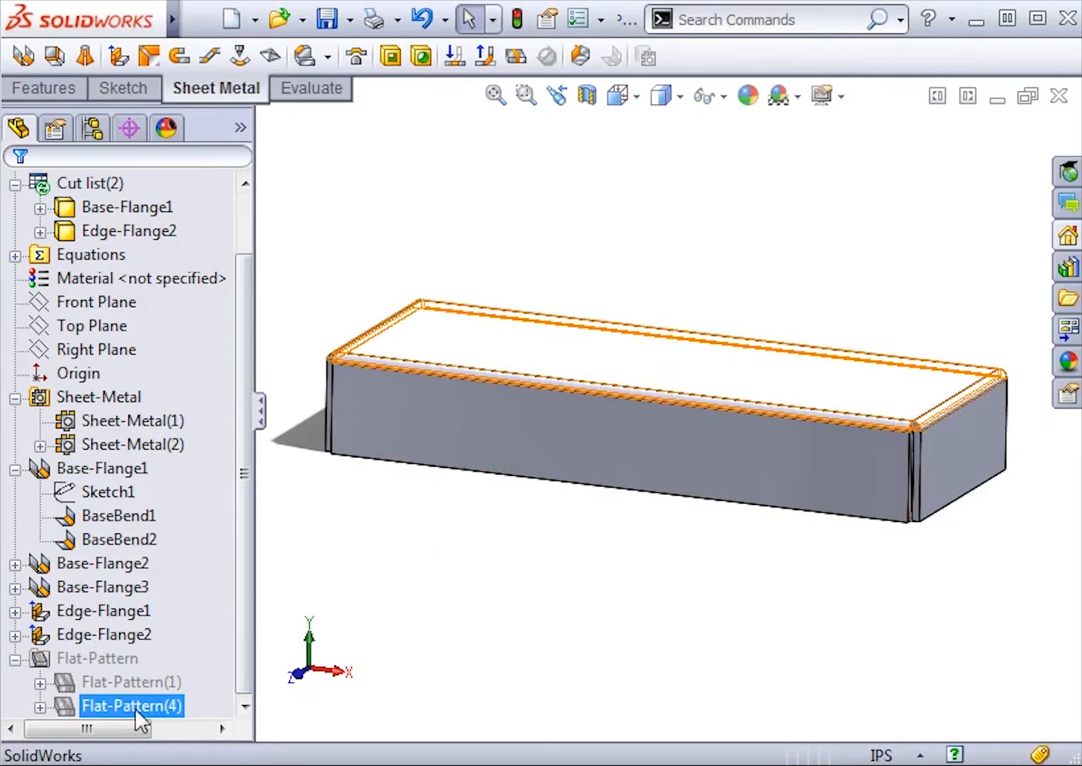
click(183, 632)
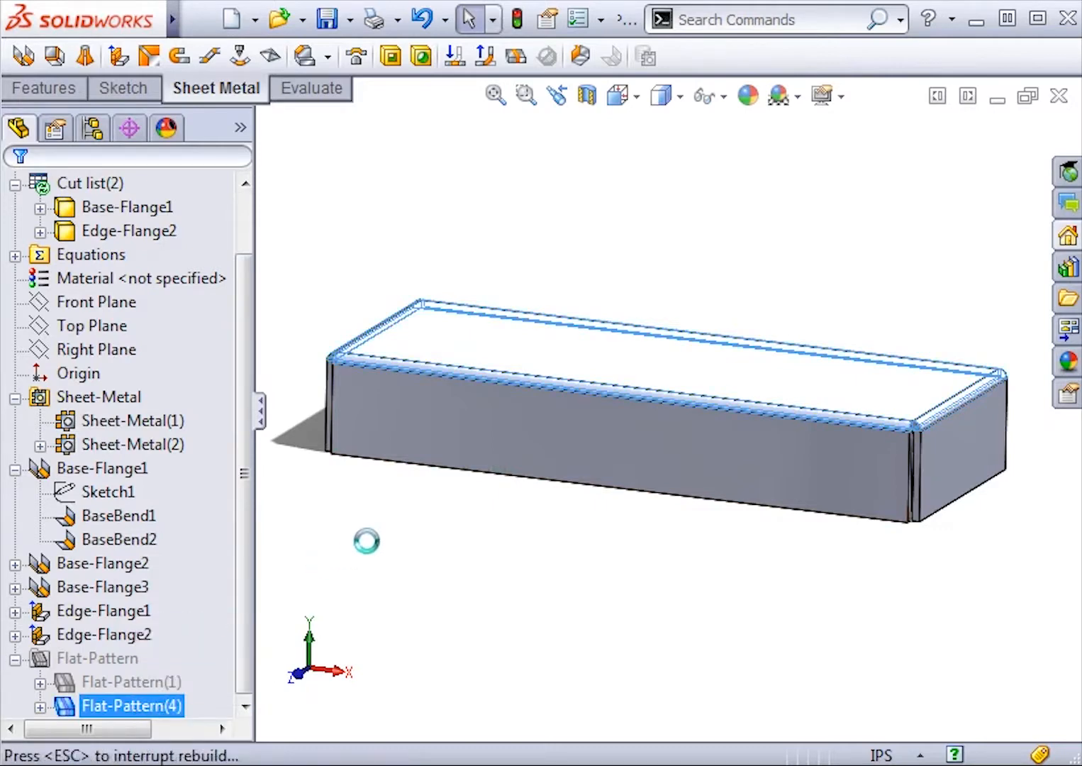
middle_click(374, 538)
middle_click(374, 538)
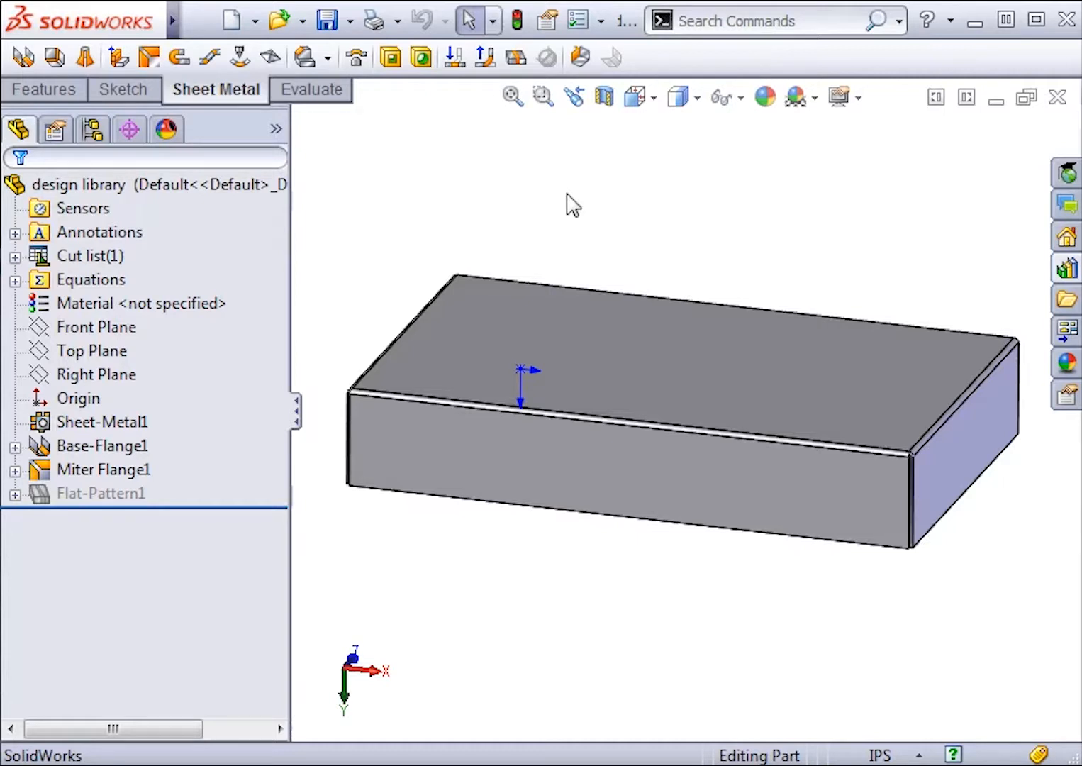
- Place the d-cutout library feature from the Design Library's Sheetmetal features folder on the long front flange near its +X end
click(1066, 270)
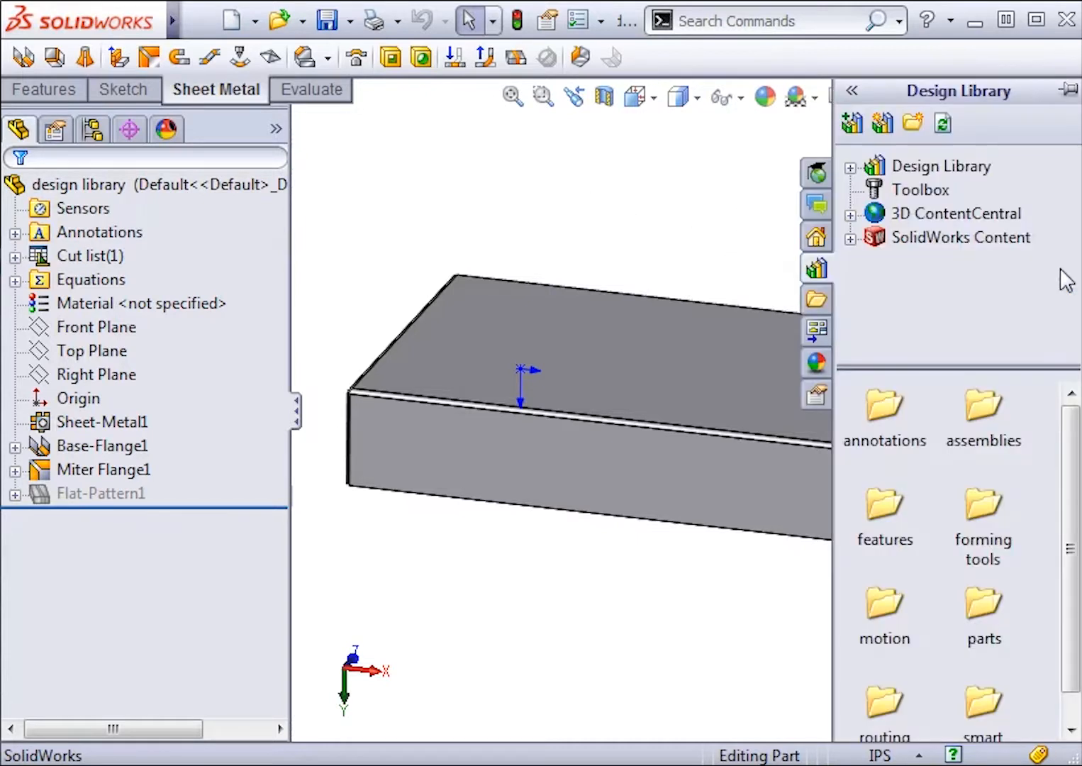
click(851, 168)
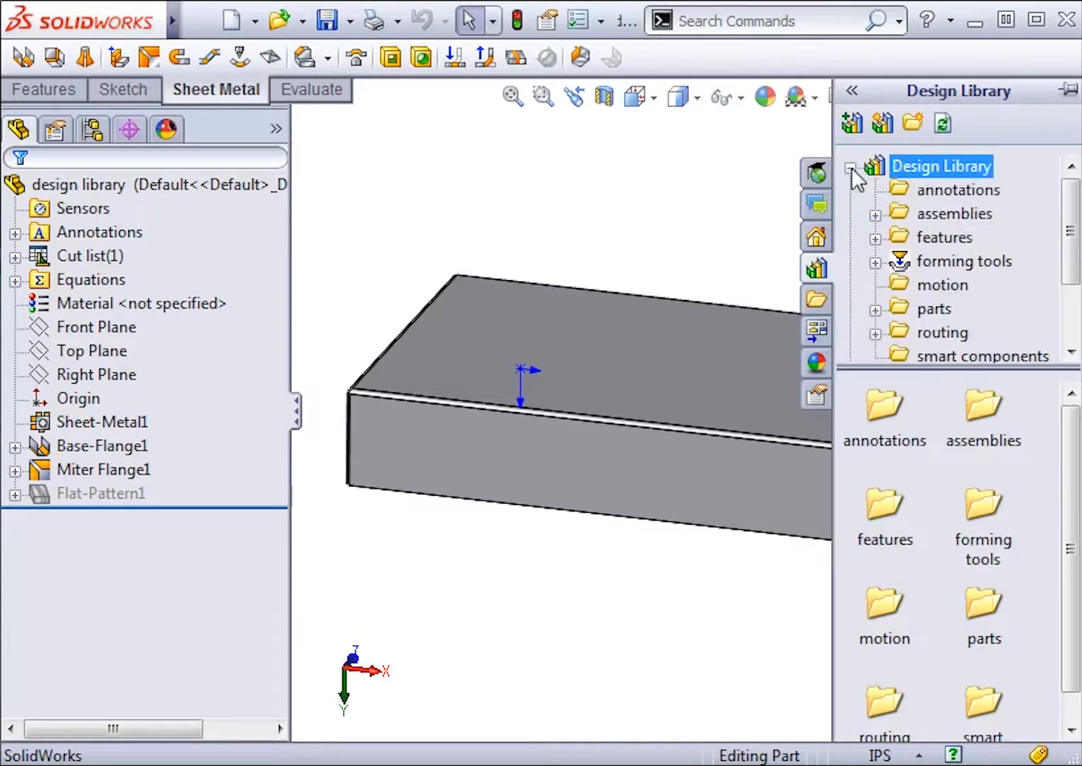
click(876, 238)
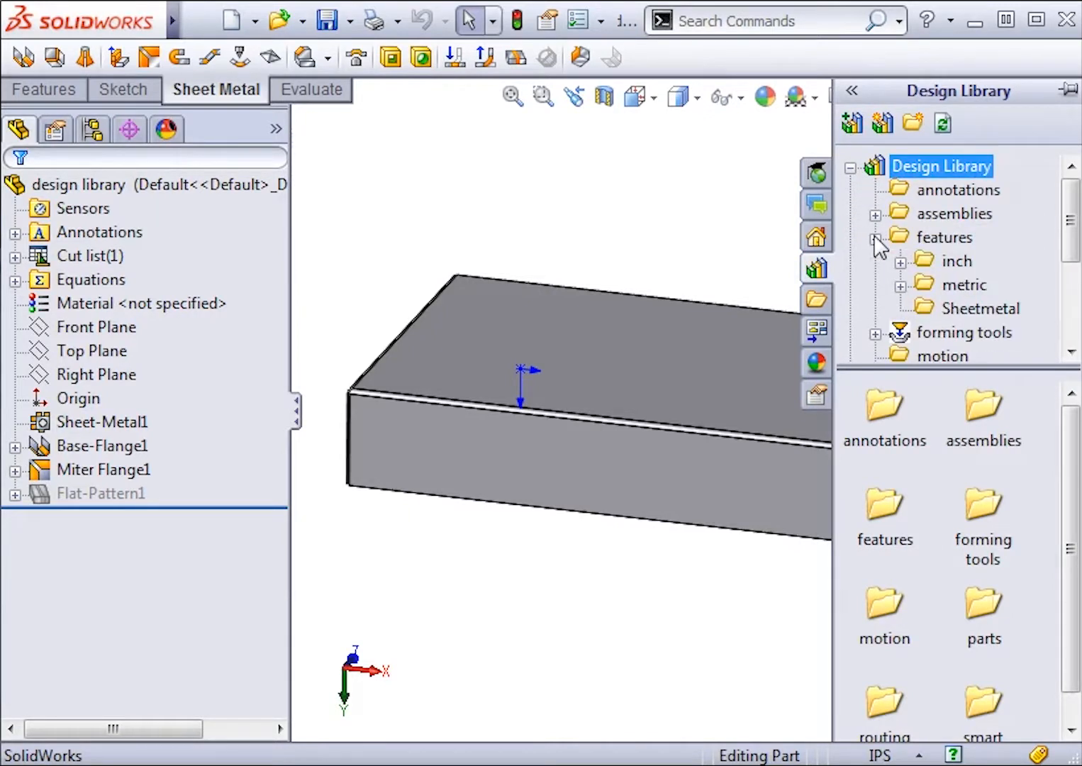
click(924, 310)
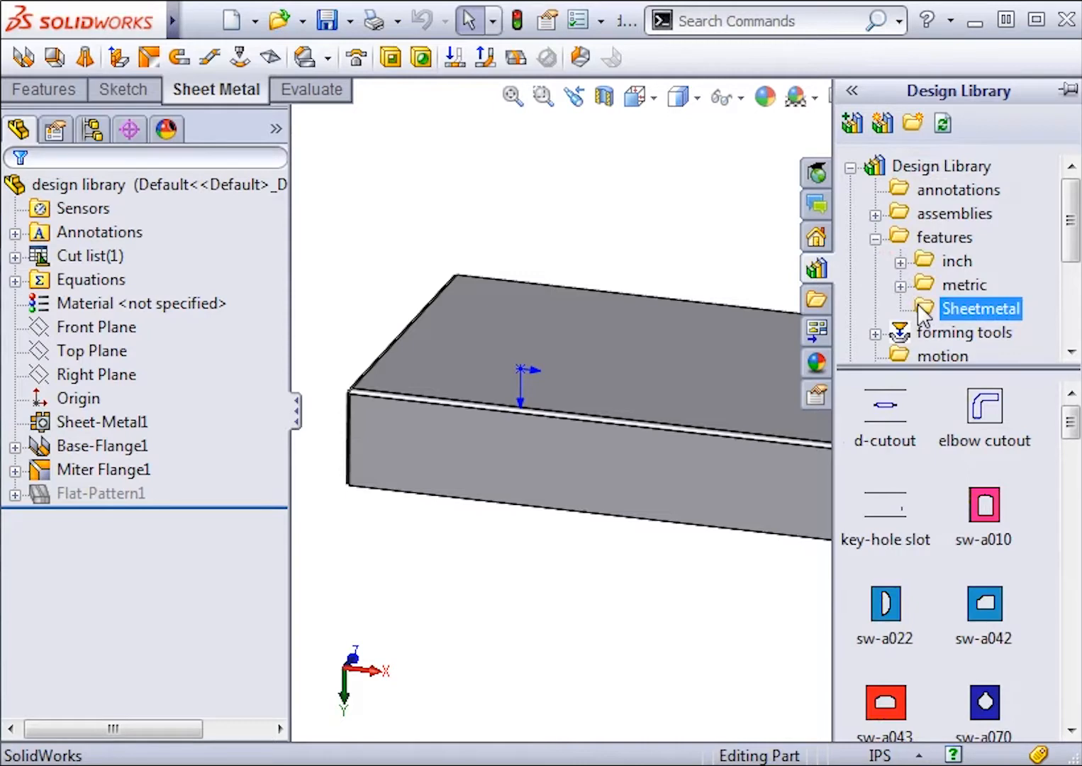
drag(898, 414, 812, 492)
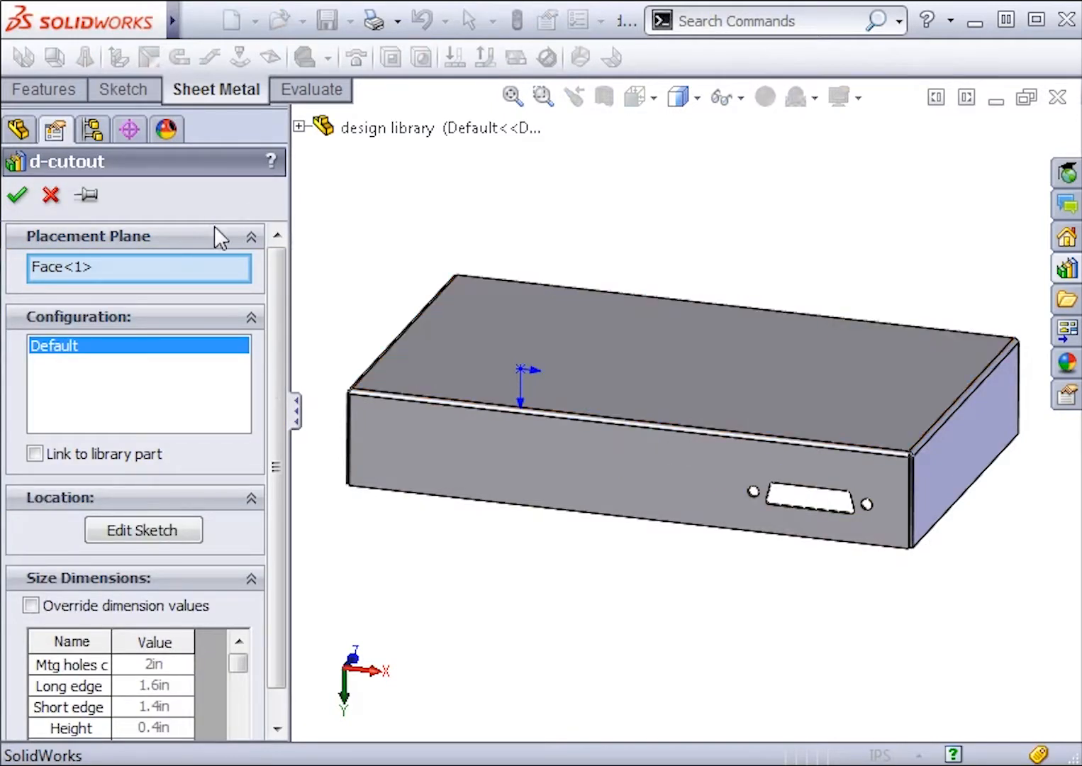
- Edit the cutout's location sketch to dimension its vertical centerline 2 in from the flange's +X edge, and return to the feature settings
click(179, 530)
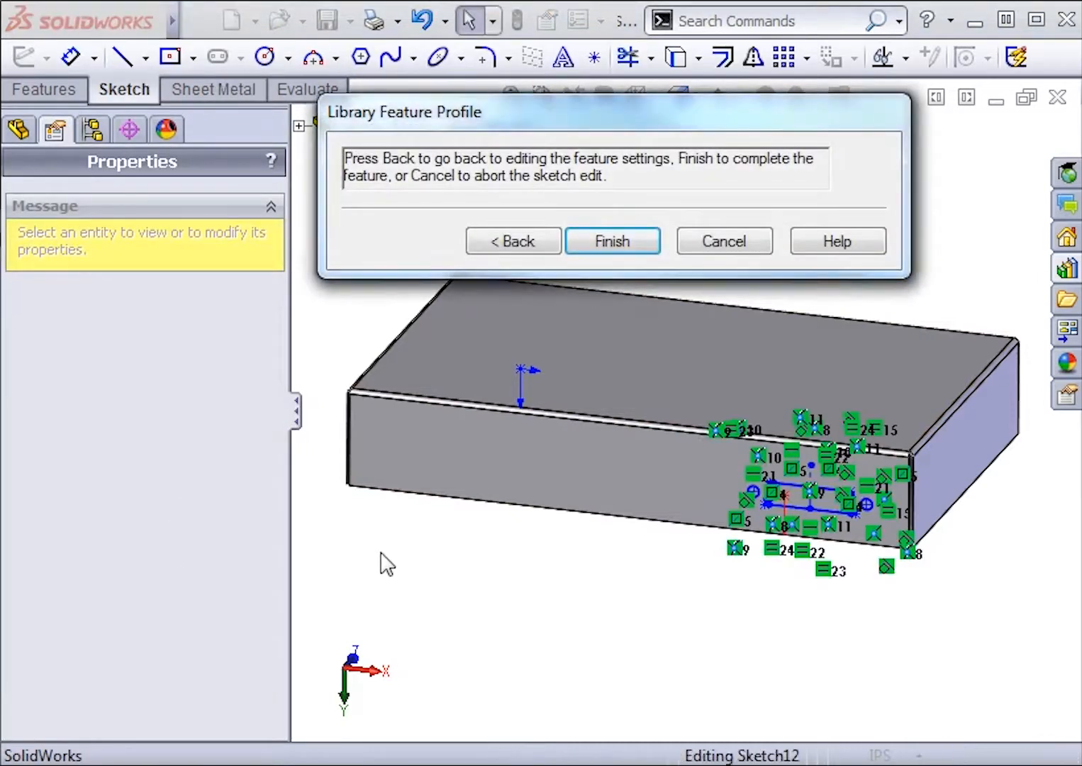
scroll(815, 497, down, 5)
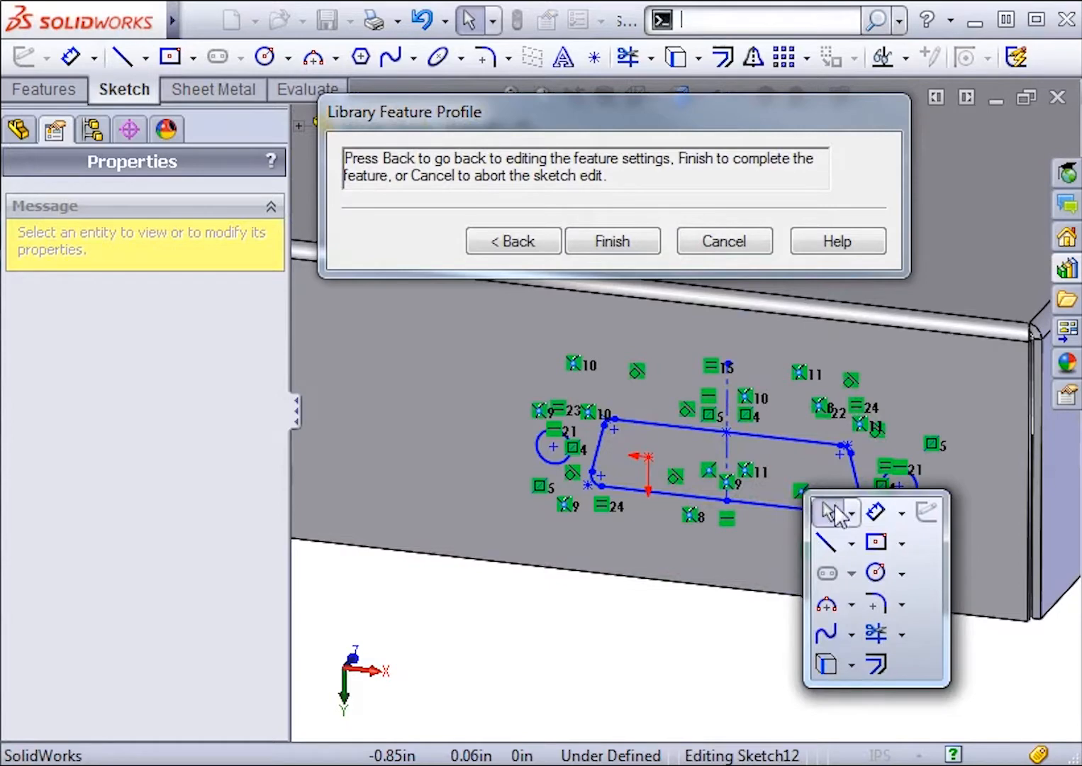
click(874, 510)
click(726, 458)
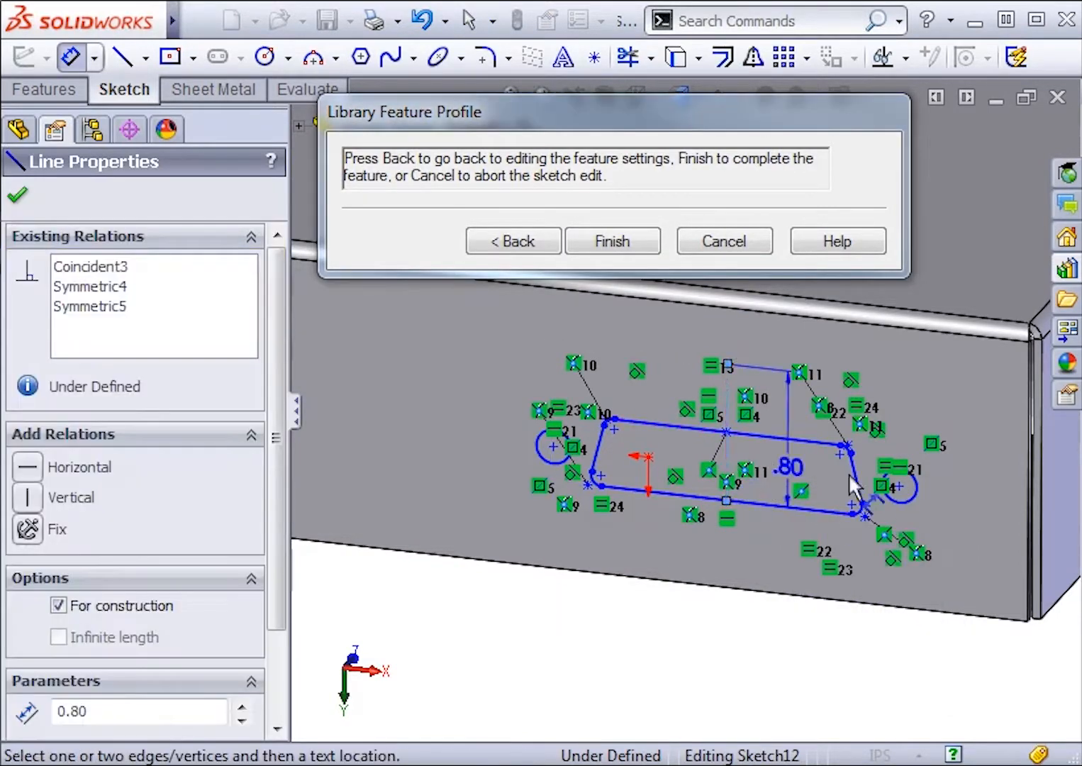
click(1025, 485)
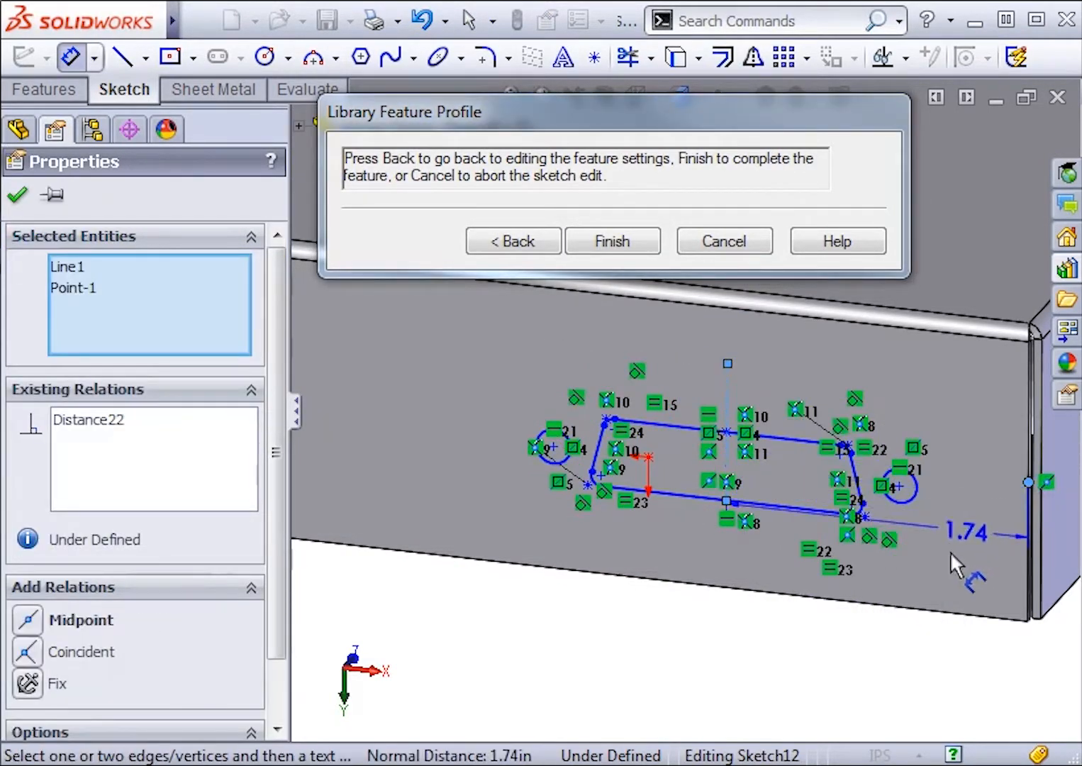
click(899, 668)
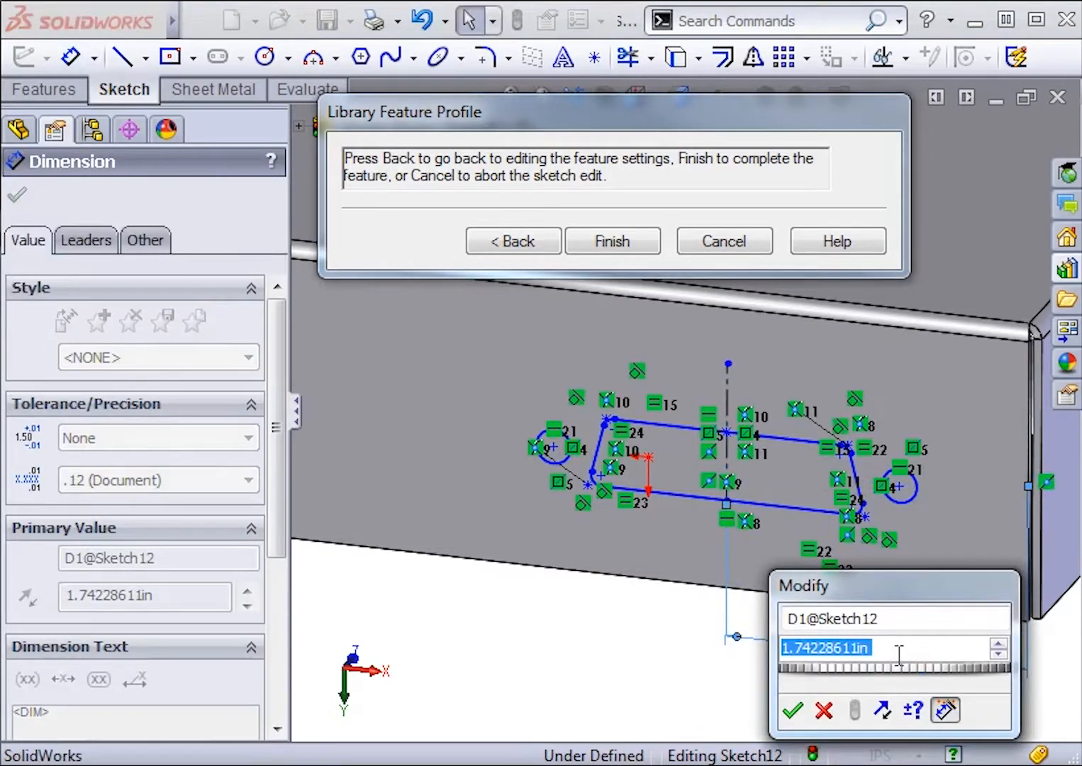
text(2)
key(Return)
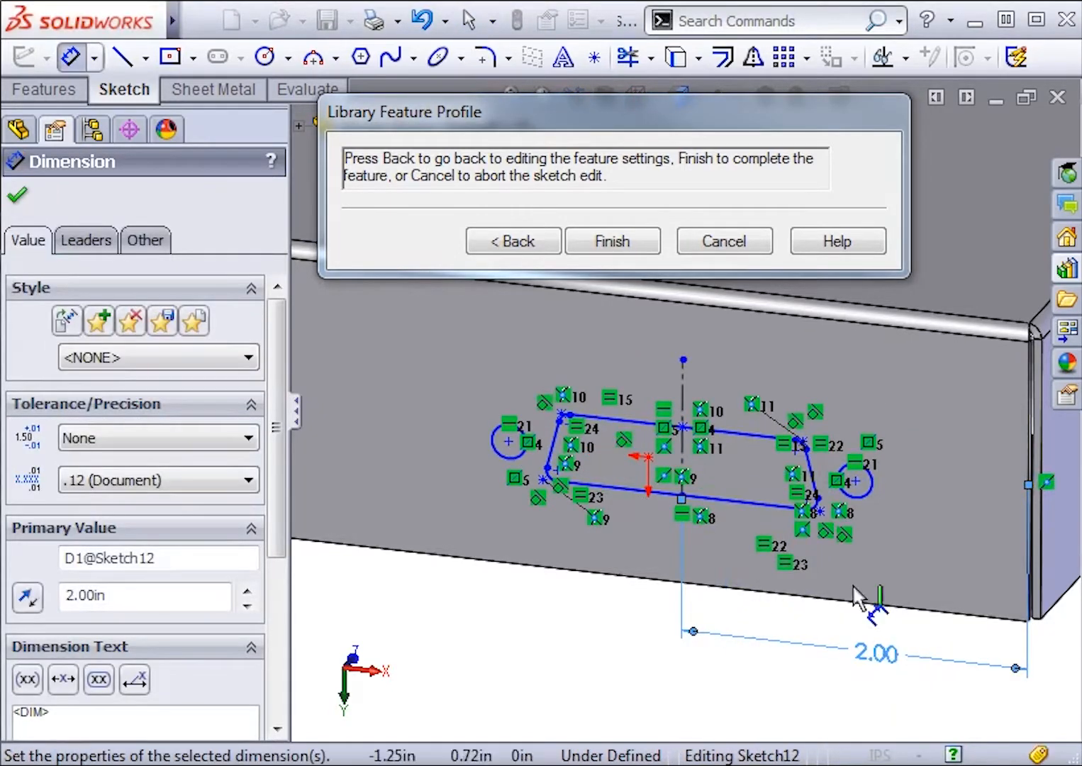
click(495, 241)
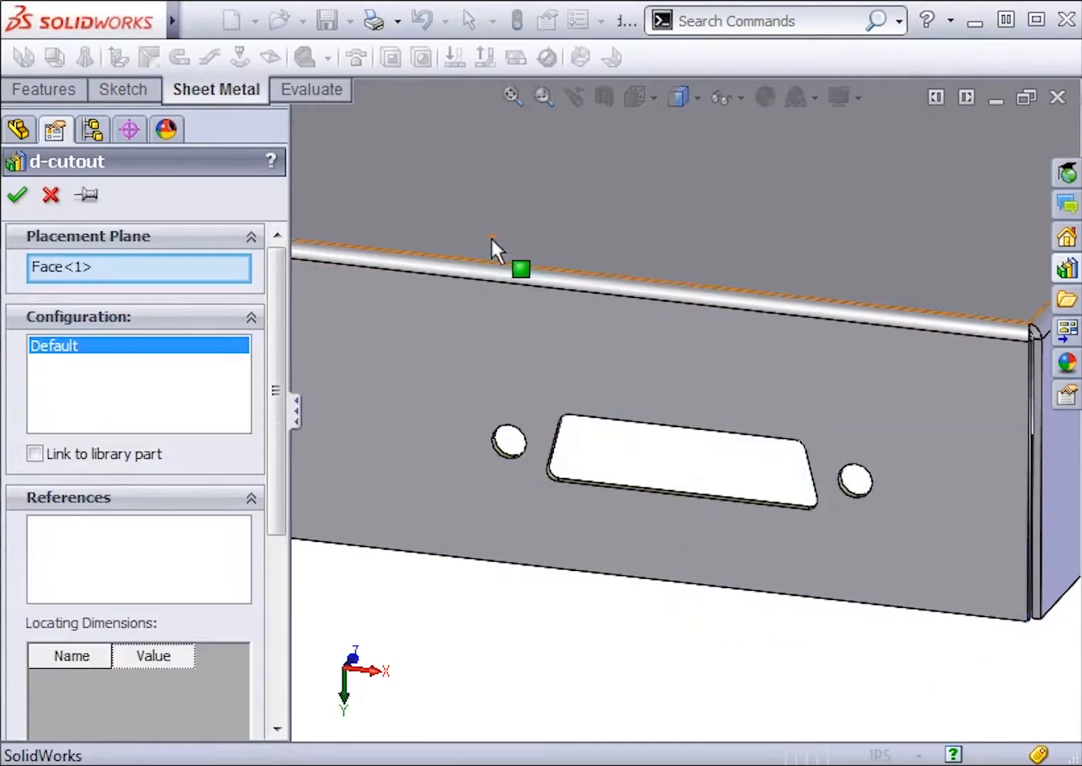
- Override the d-cutout's size dimensions with a mounting hole spacing of 2.25 in and create the cutout
drag(276, 261, 269, 496)
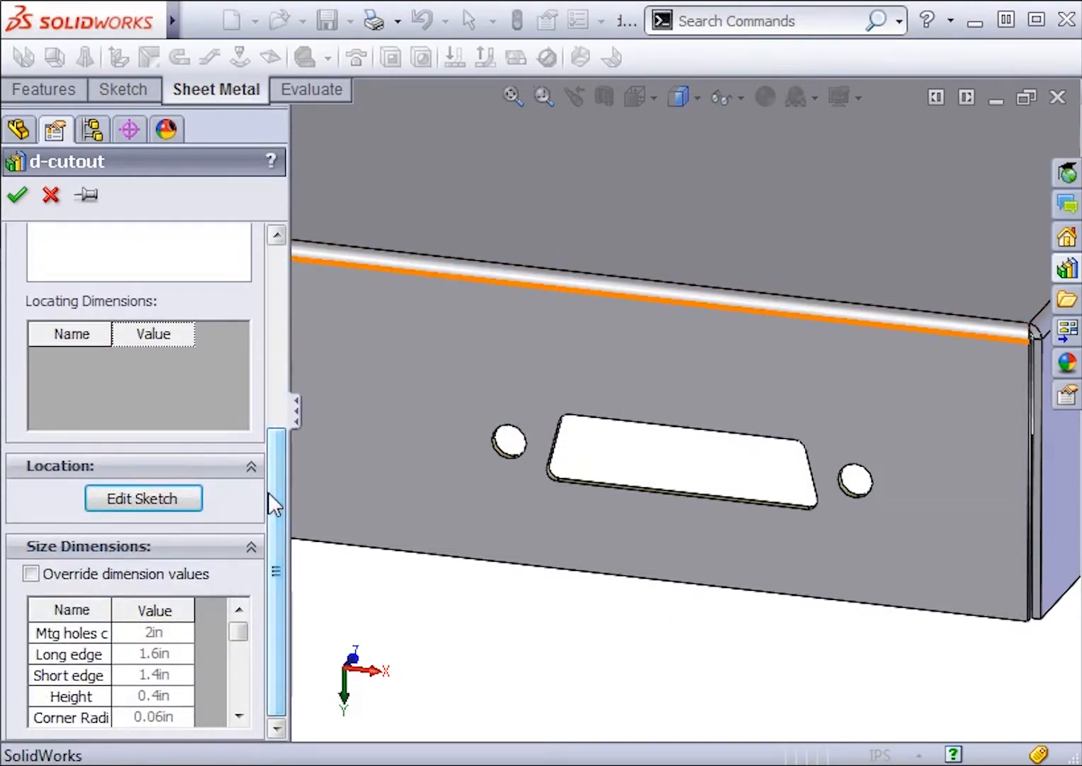
click(34, 573)
double_click(155, 634)
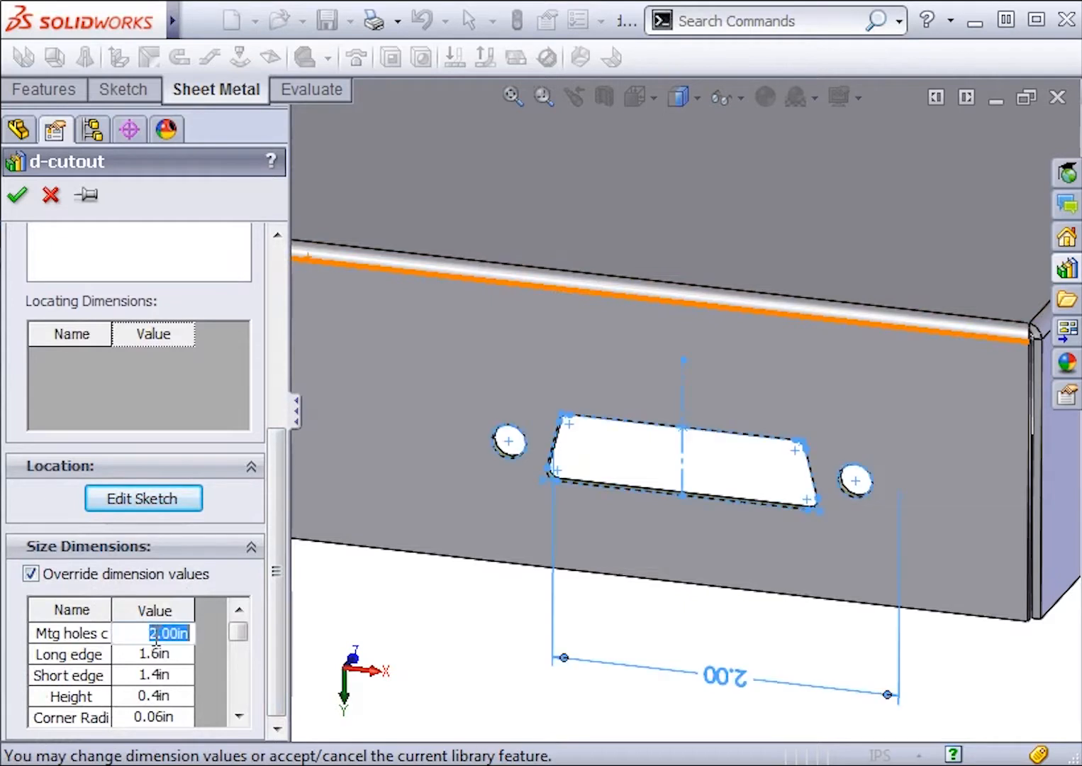
text(2.25)
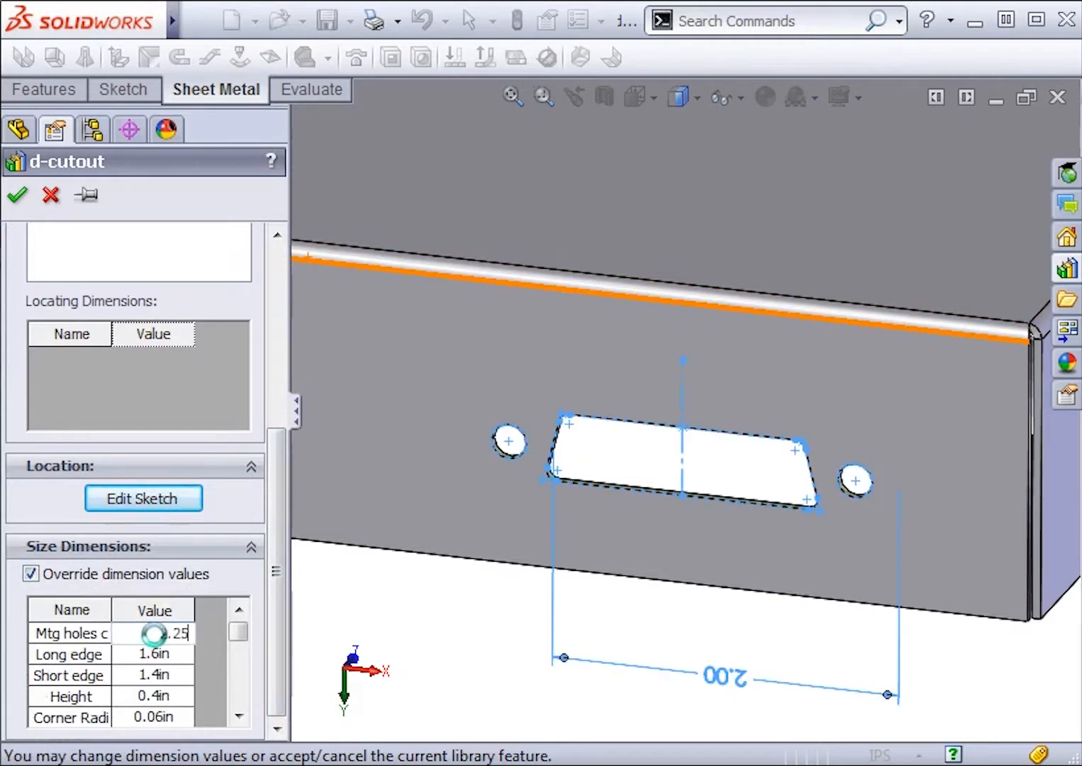
key(Return)
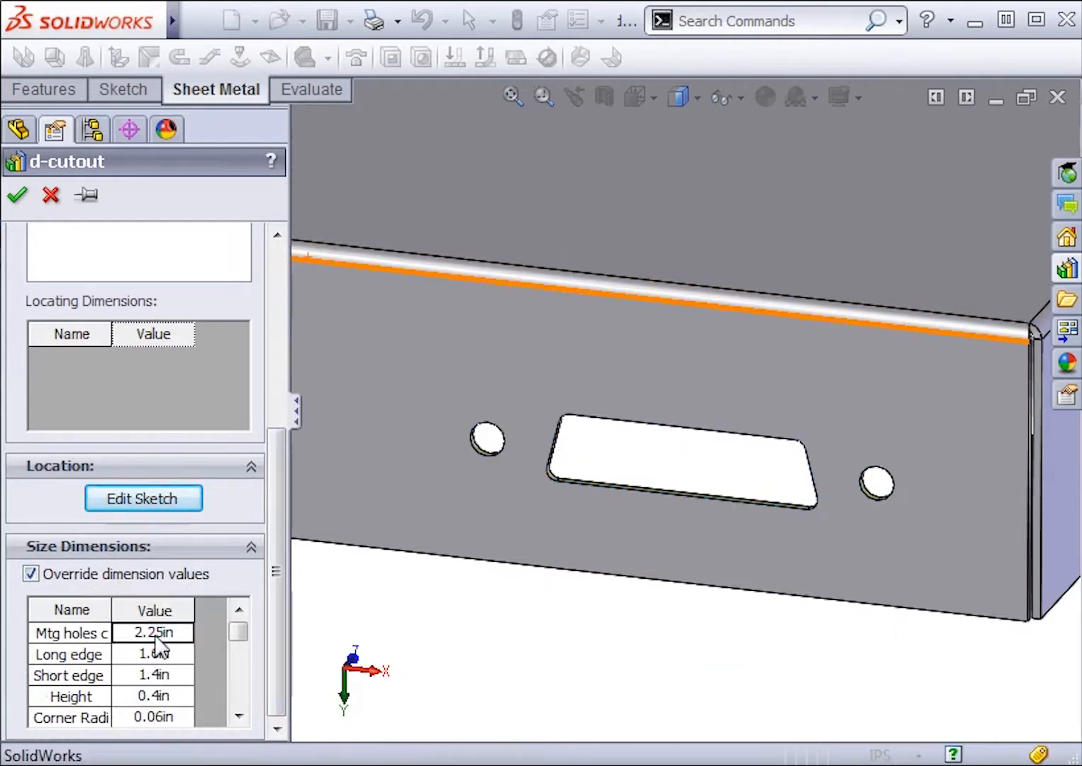
click(17, 196)
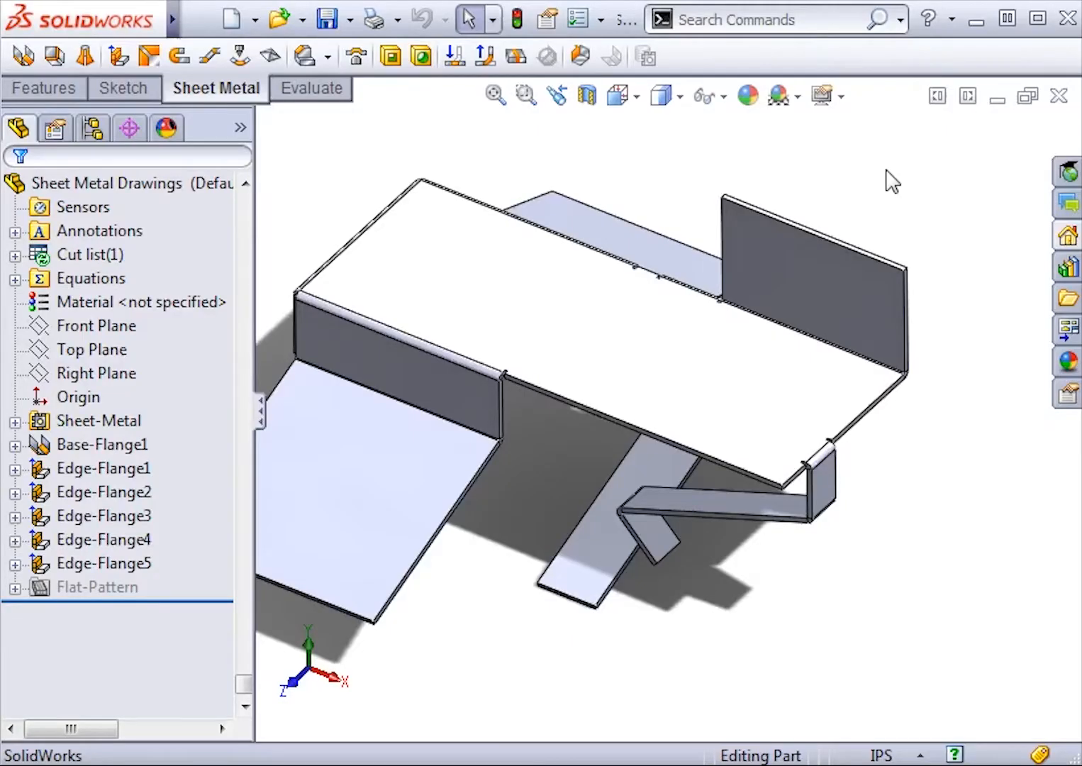
- Place the dimple forming tool from the Design Library's embosses folder on the large face of Edge-Flange4 in the Sheet Metal Drawings part
click(1064, 270)
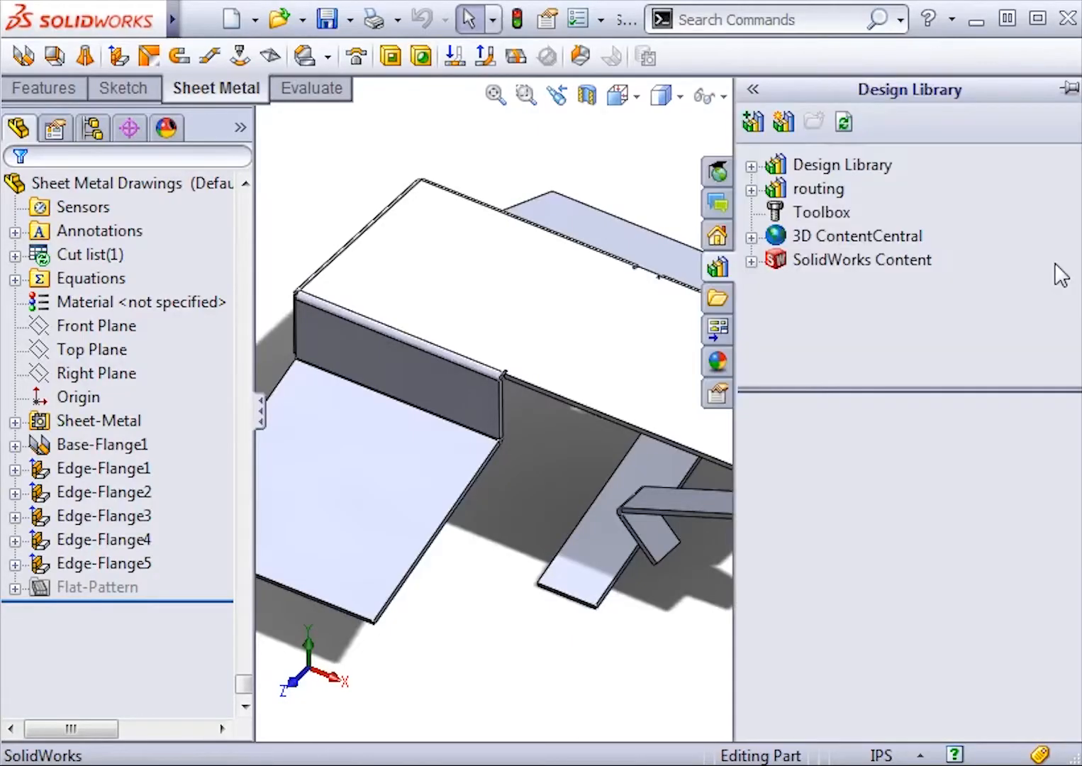
click(752, 166)
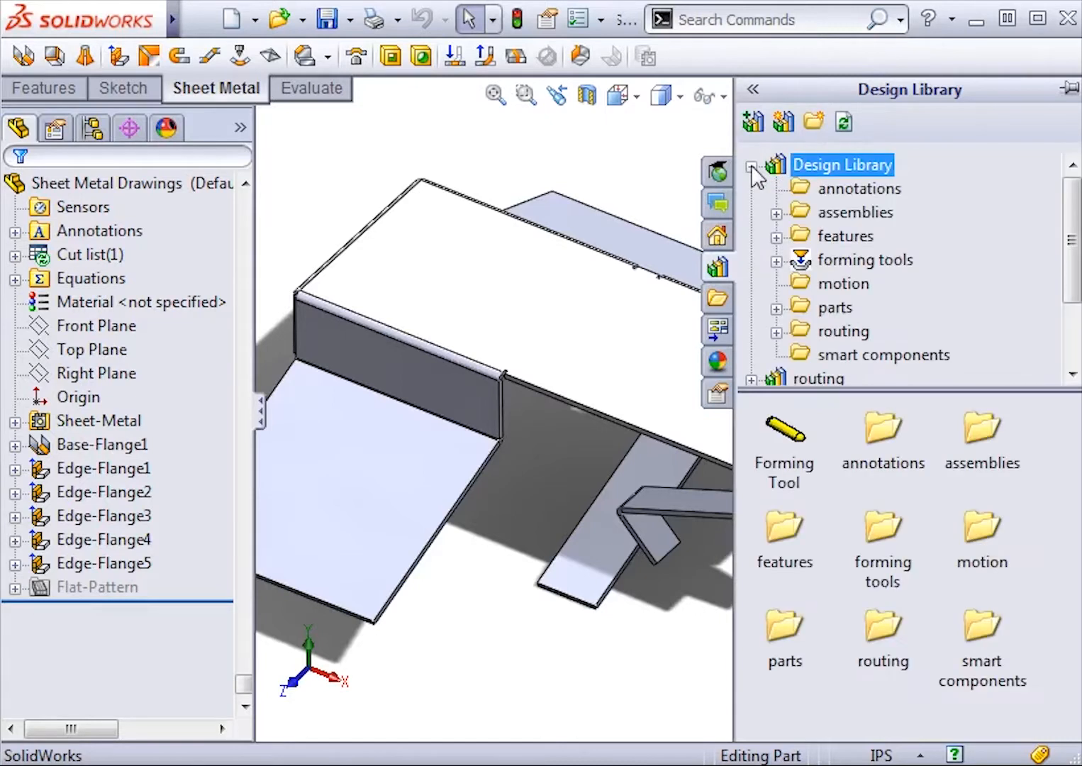
click(777, 261)
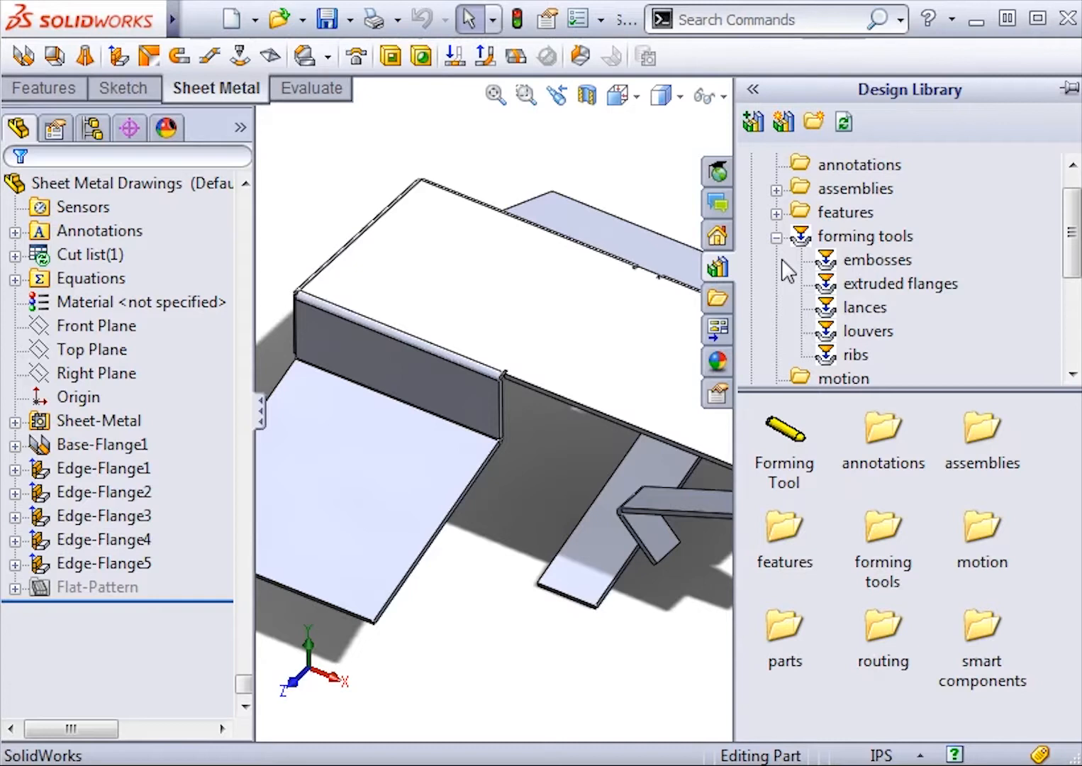
click(844, 261)
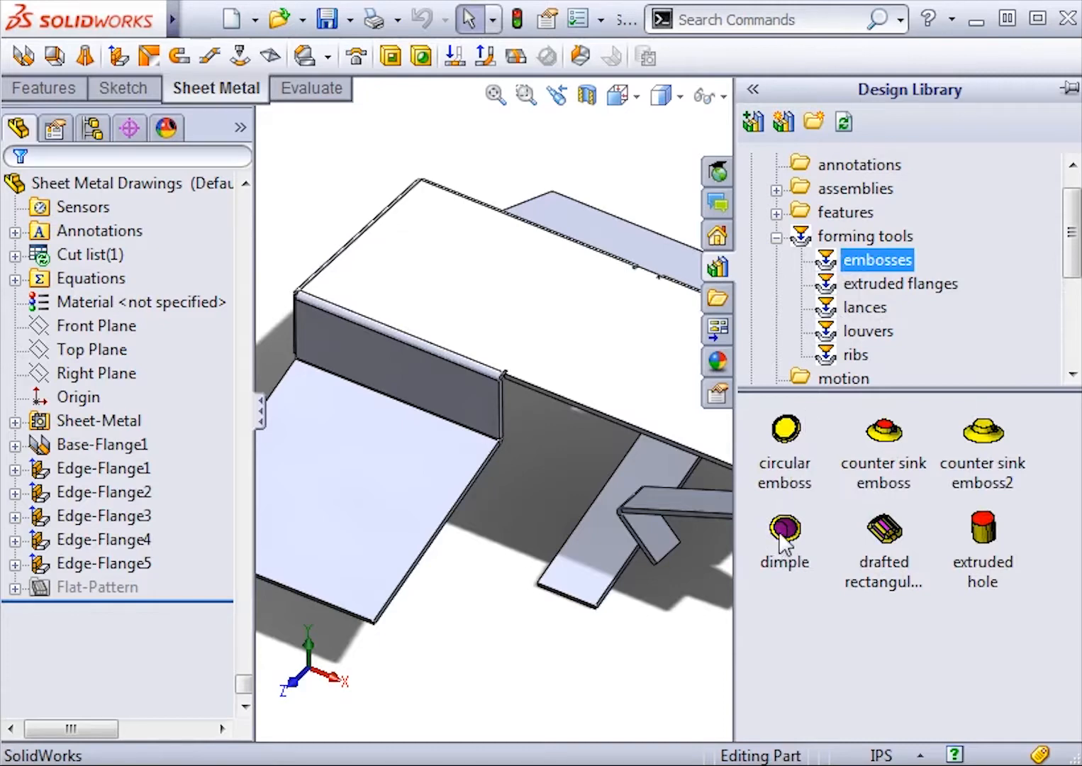
drag(780, 535, 593, 337)
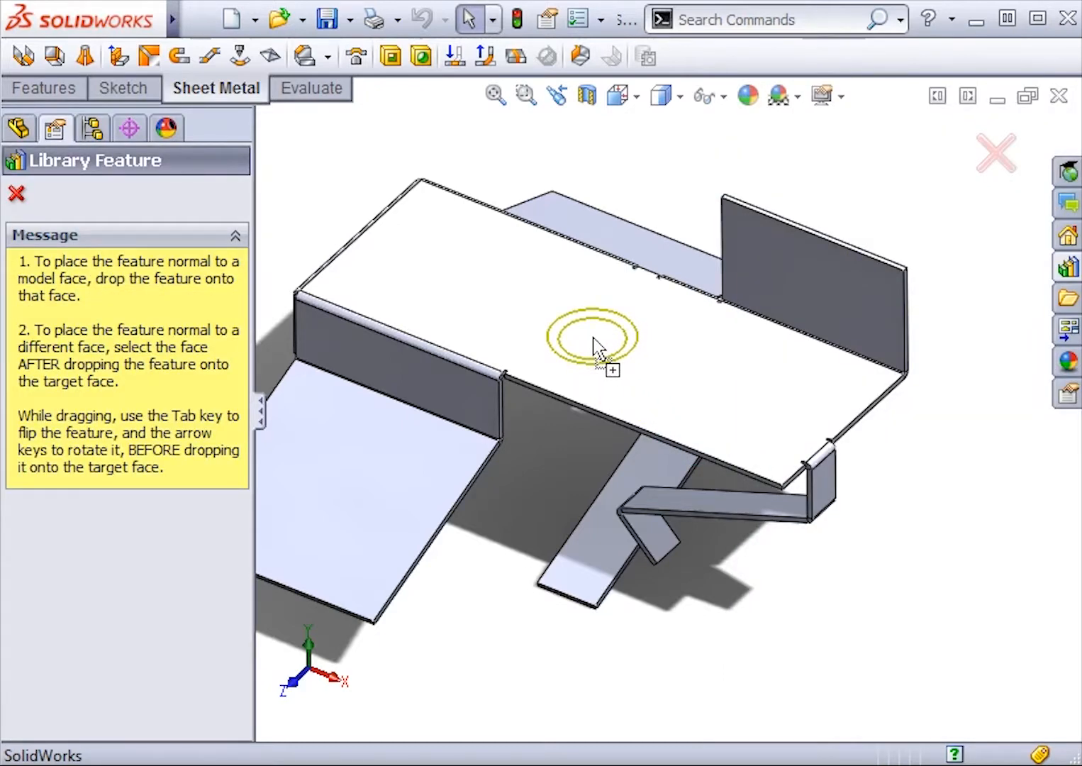
drag(593, 339, 352, 464)
key(Tab)
key(Tab)
scroll(353, 465, down, 3)
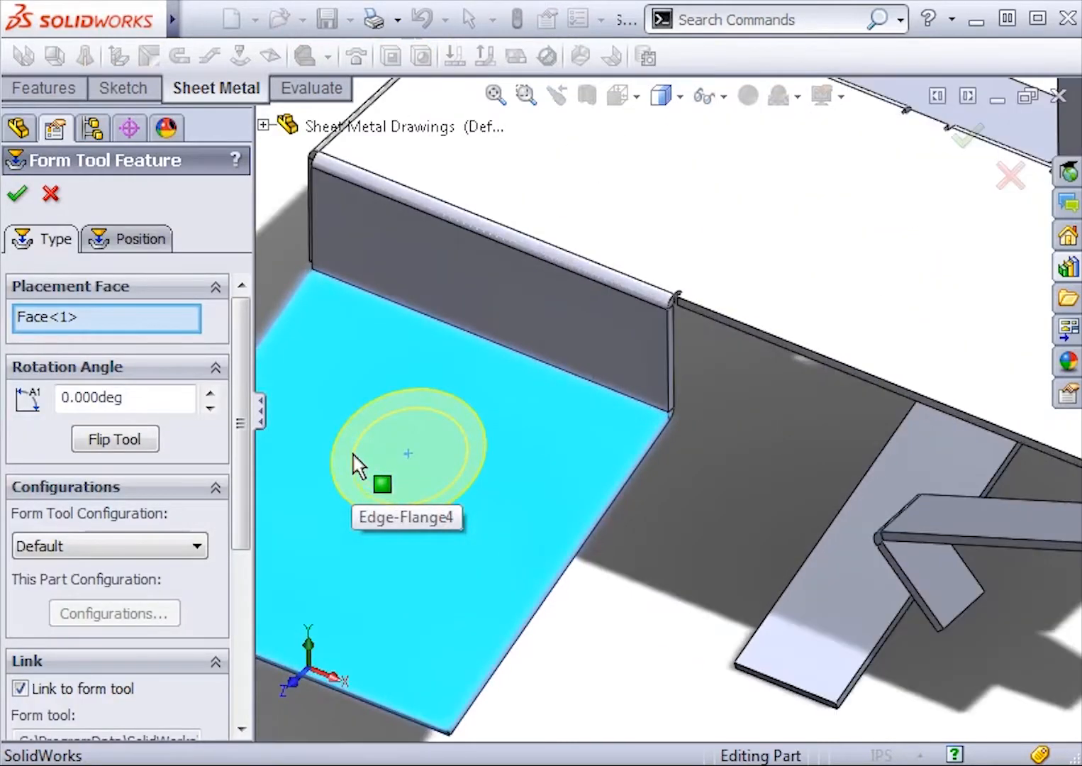
ctrl+middle_drag(352, 453, 474, 391)
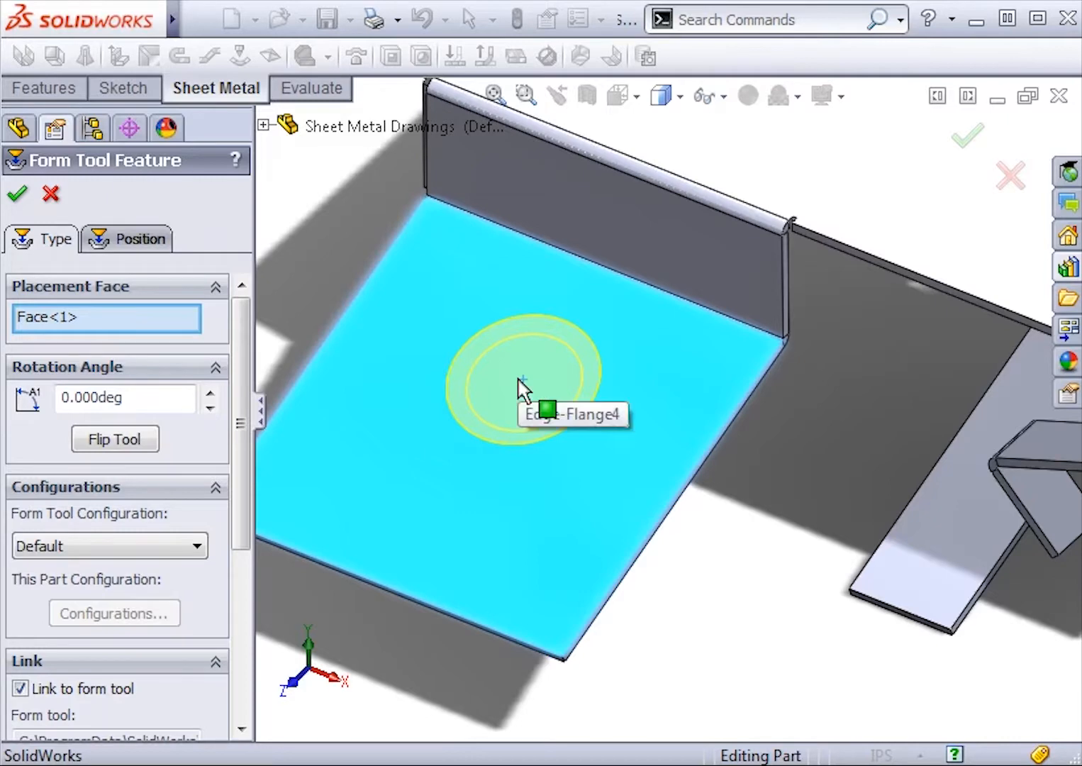
- Position the dimple's center point 2.5 in from the free outer edge of Edge-Flange4
click(141, 243)
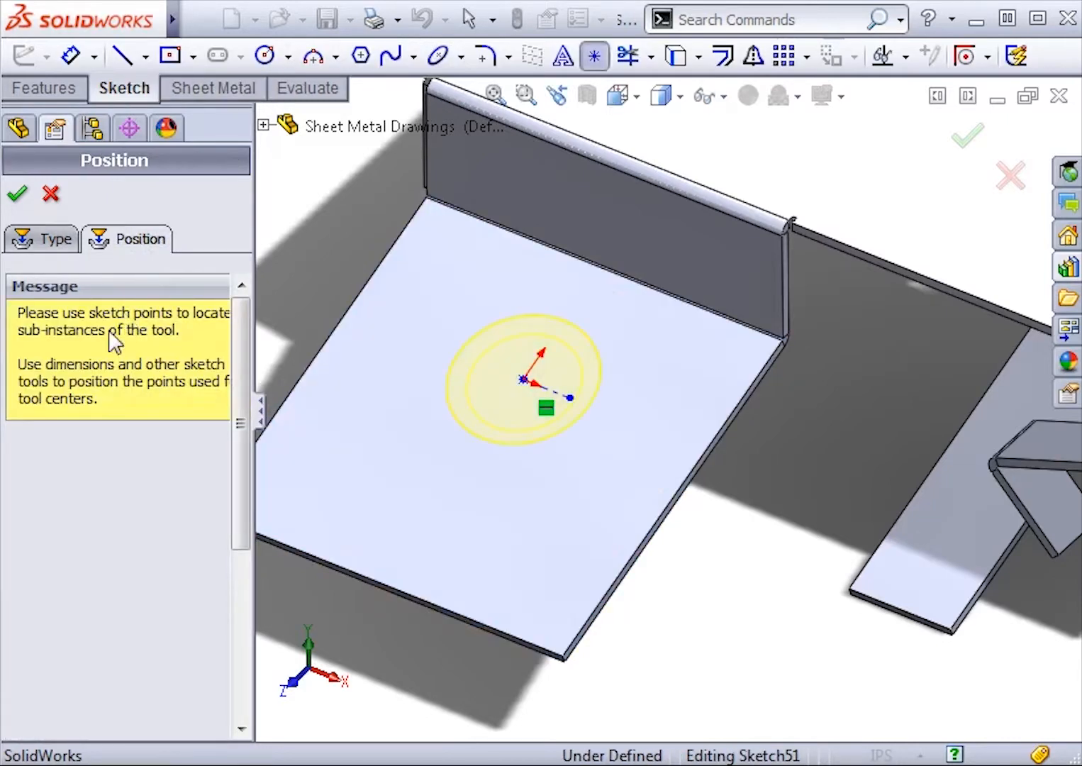
click(71, 56)
click(522, 379)
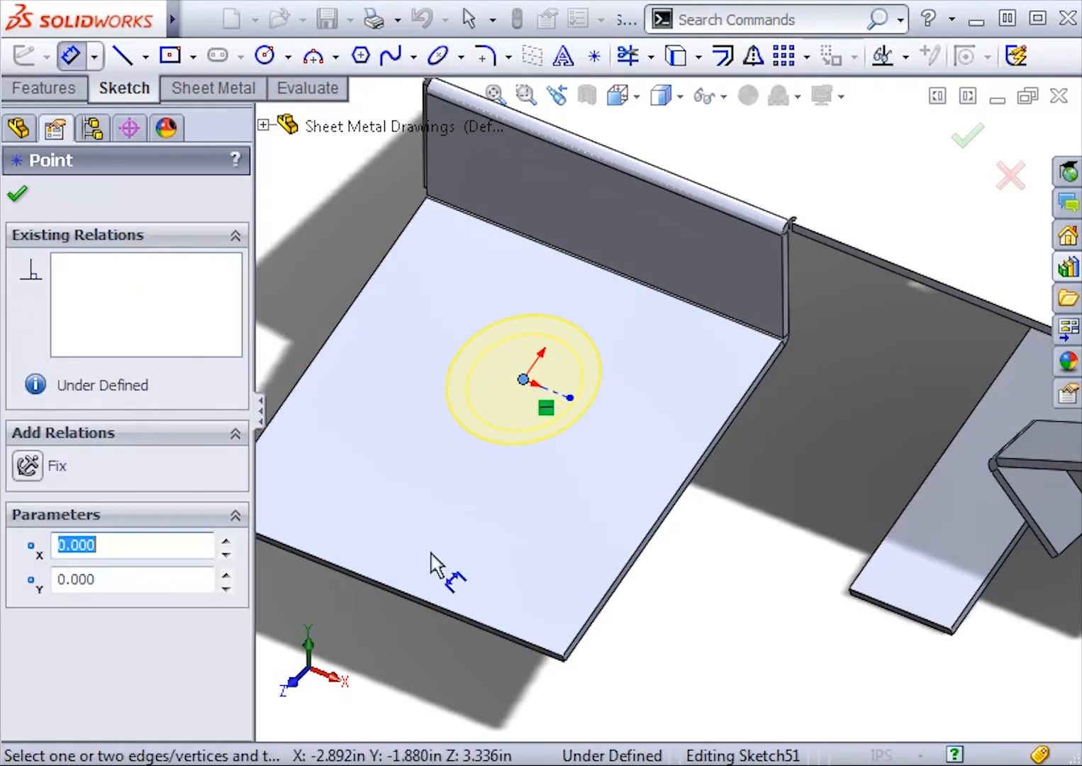
click(400, 596)
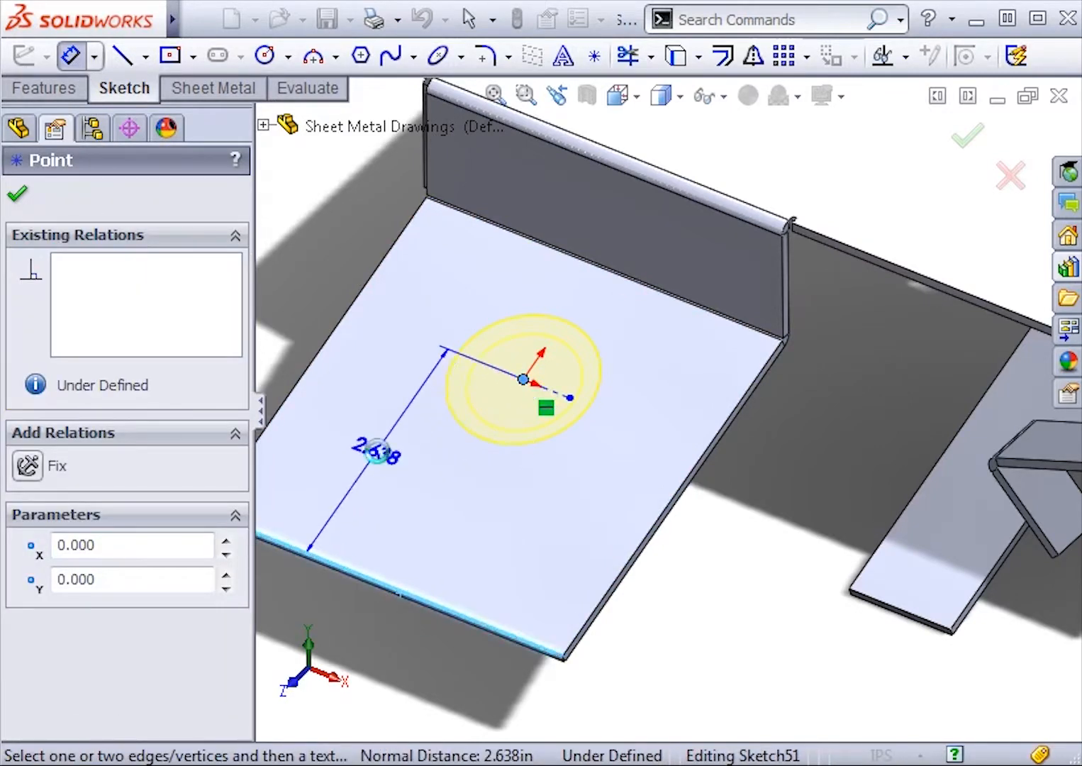
click(376, 454)
text(2.5)
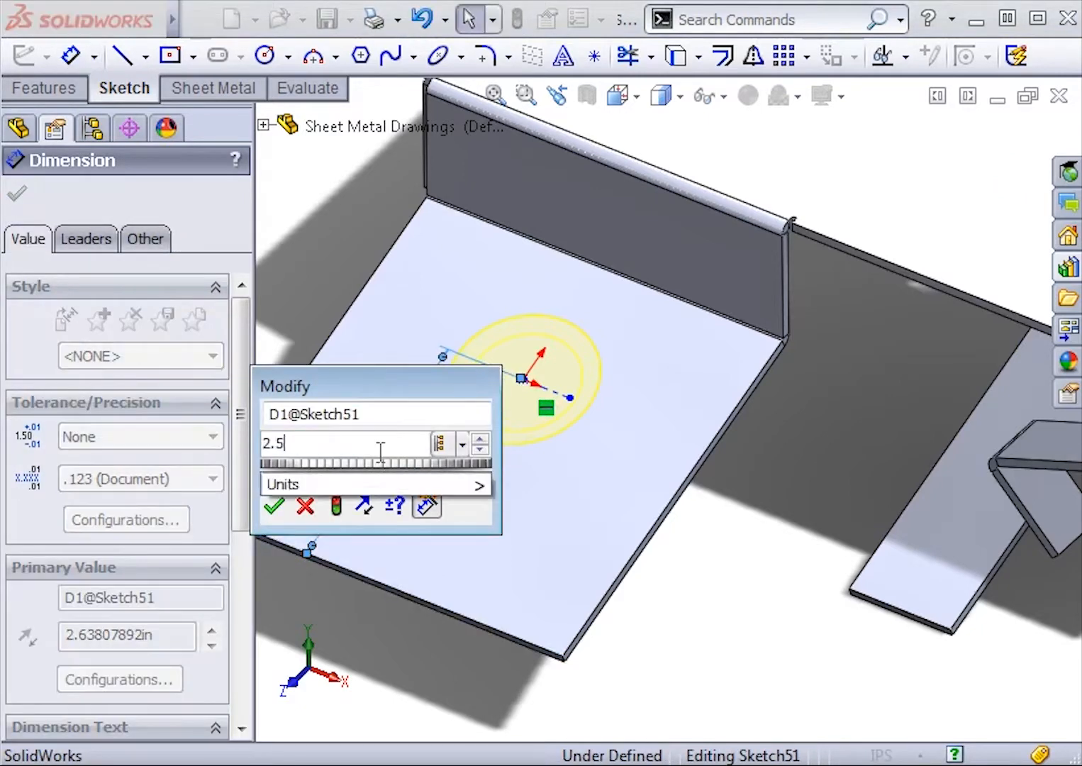
key(Return)
key(Escape)
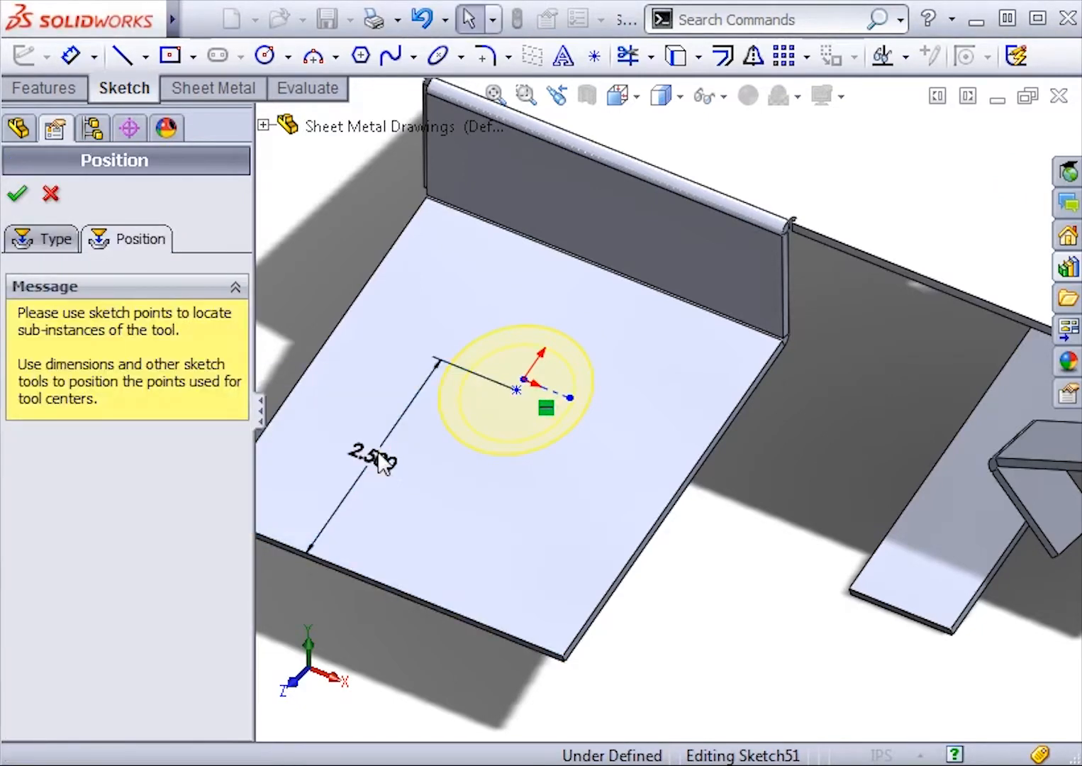
- Flip the dimple tool to check the opposite direction, flip it back, and create the dimple
click(49, 245)
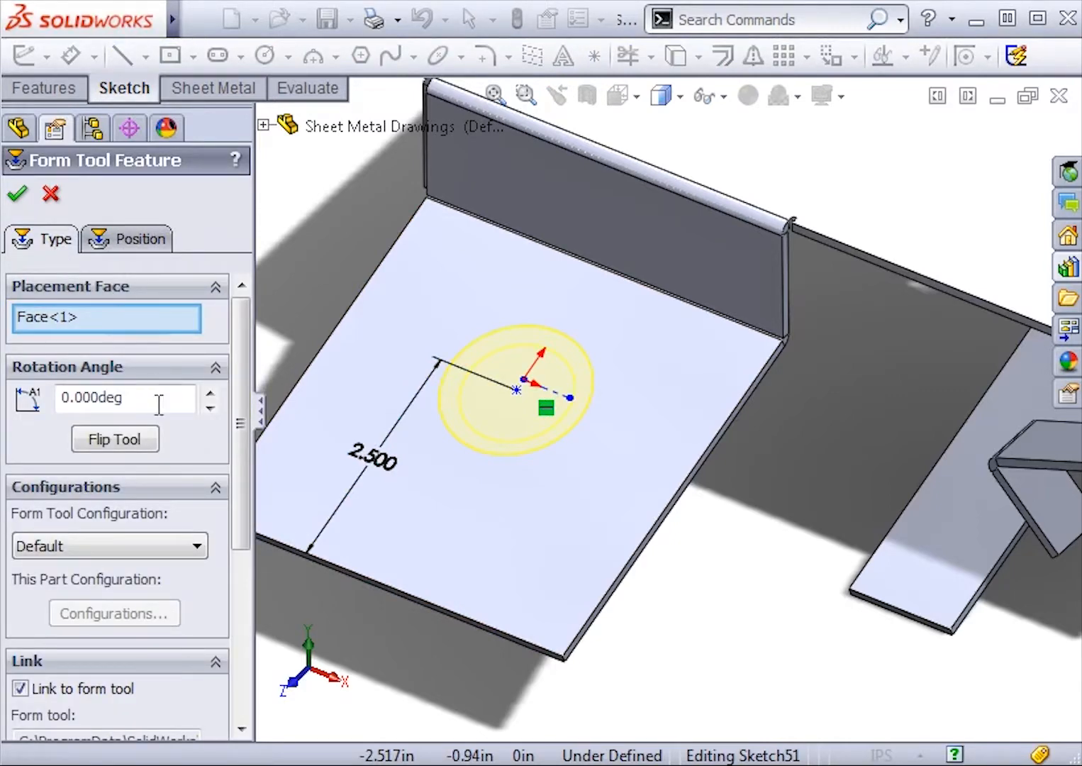
click(137, 442)
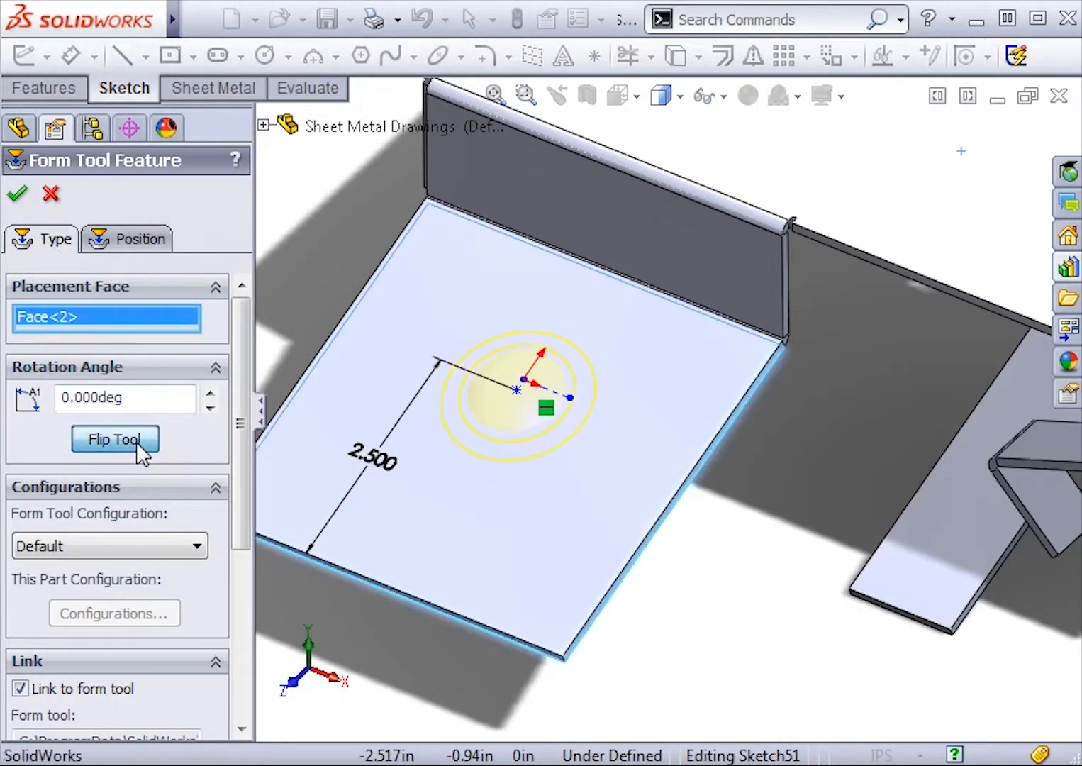
click(136, 443)
click(17, 193)
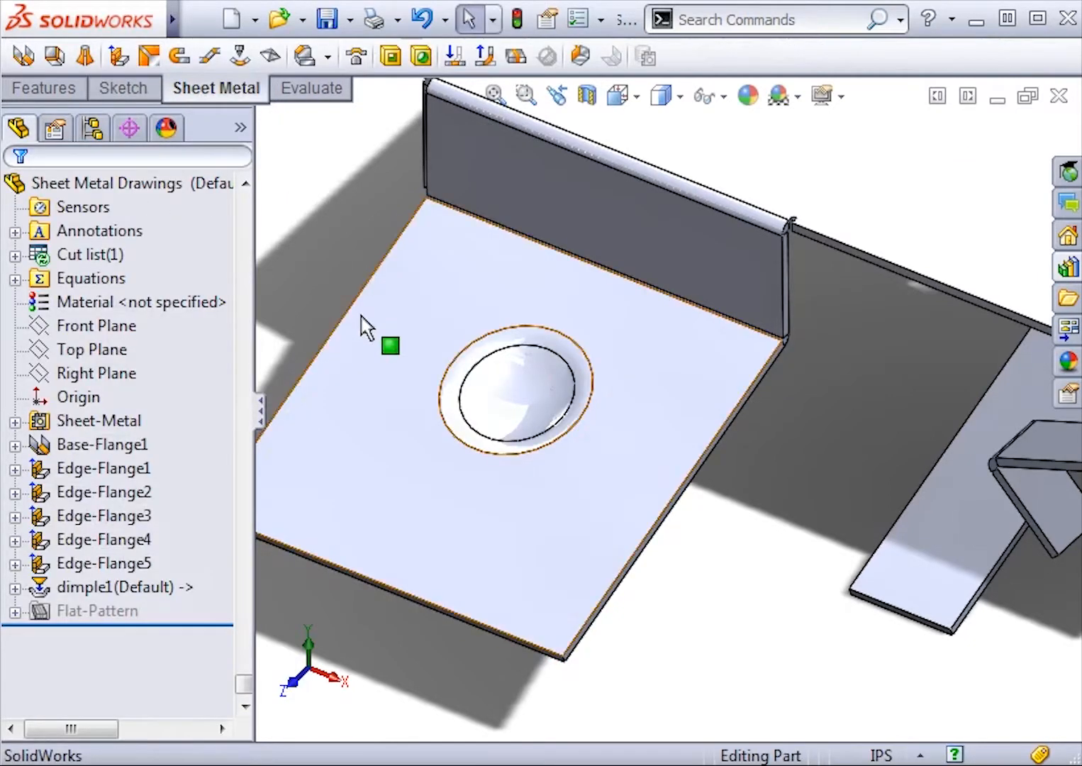
mouse_move(362, 318)
middle_down()
mouse_move(381, 293)
mouse_move(375, 322)
middle_up()
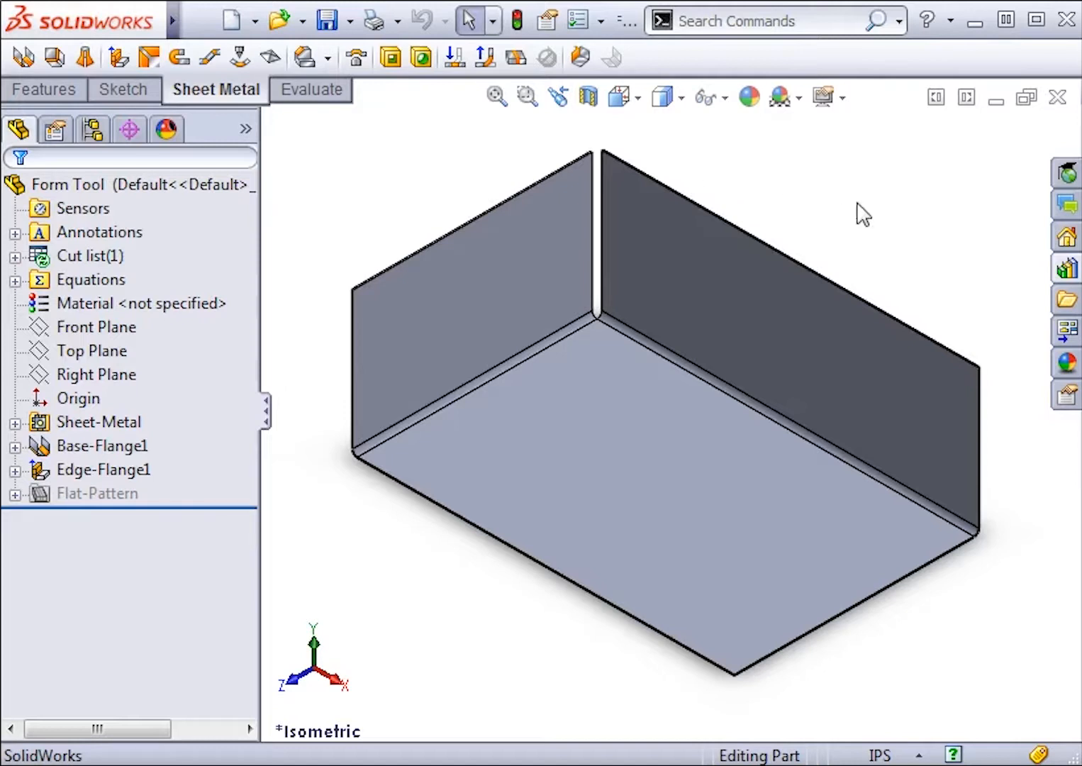
- Bring the angled lance from the Design Library's lances forming tools folder onto the base flange's face, declining to make a derived part
click(1067, 268)
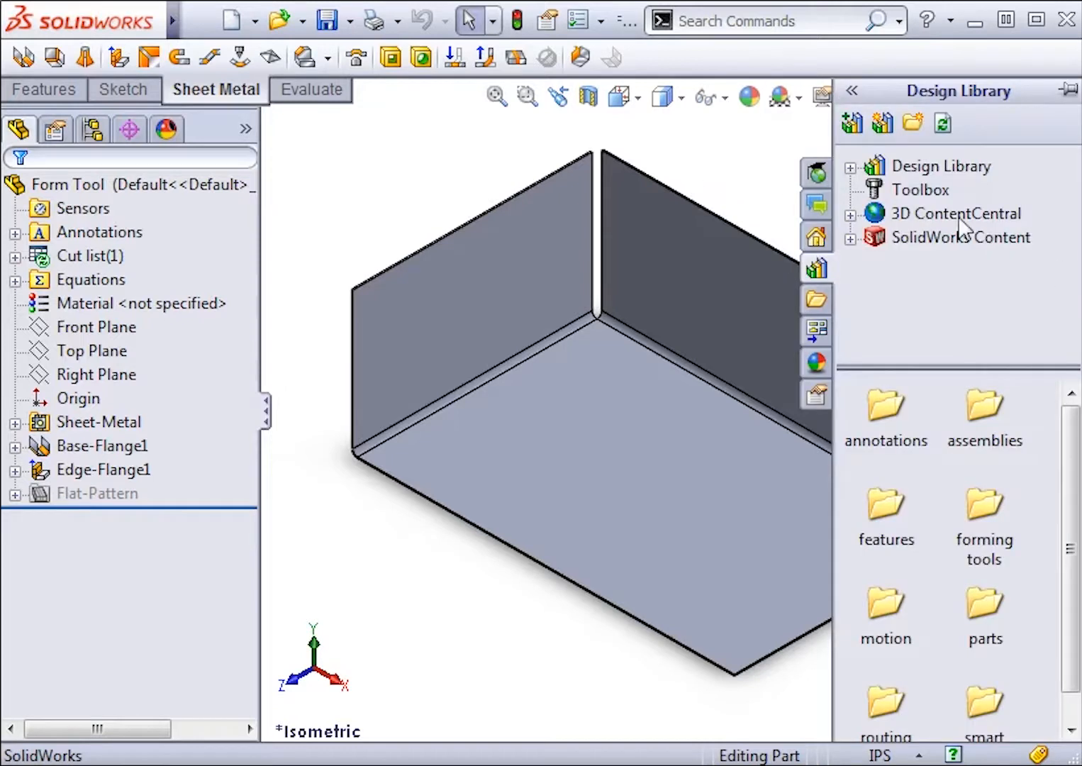
click(850, 168)
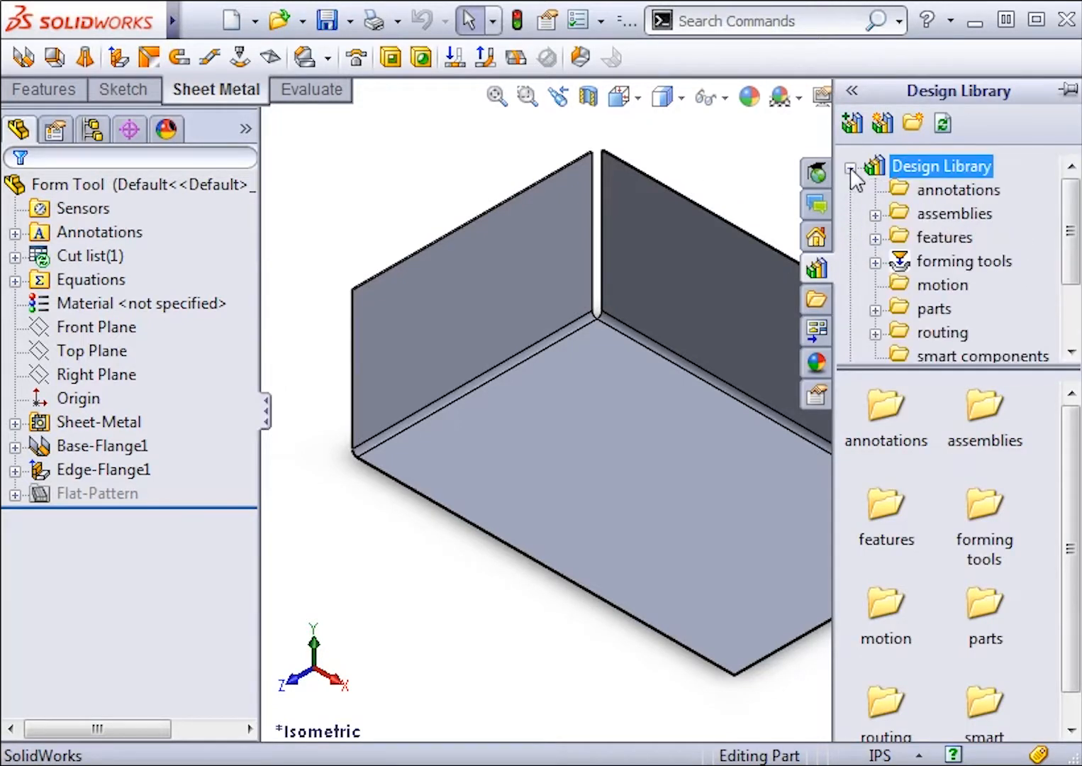
click(876, 263)
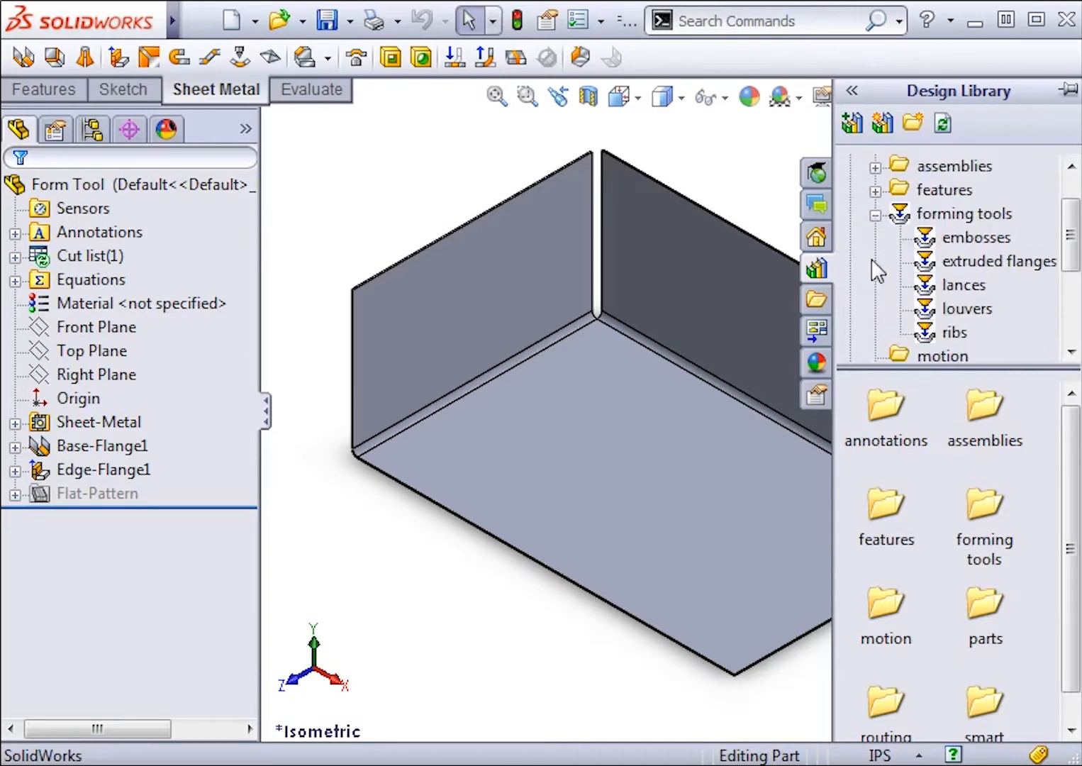
click(922, 285)
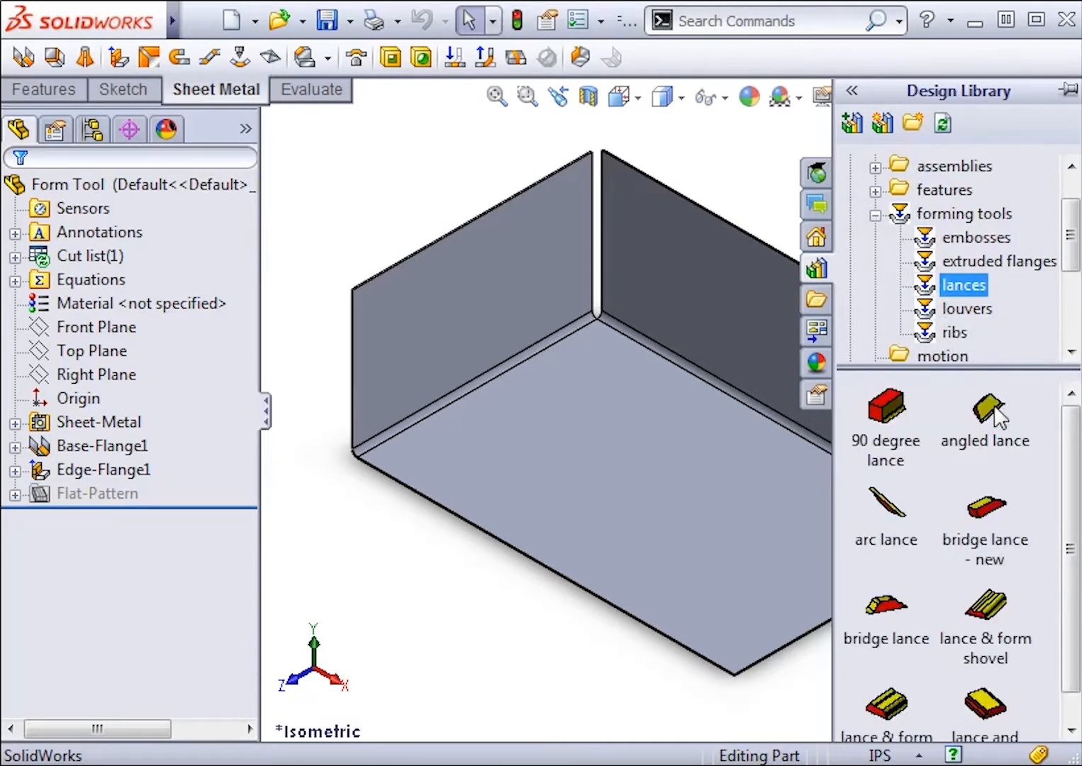
drag(986, 408, 642, 439)
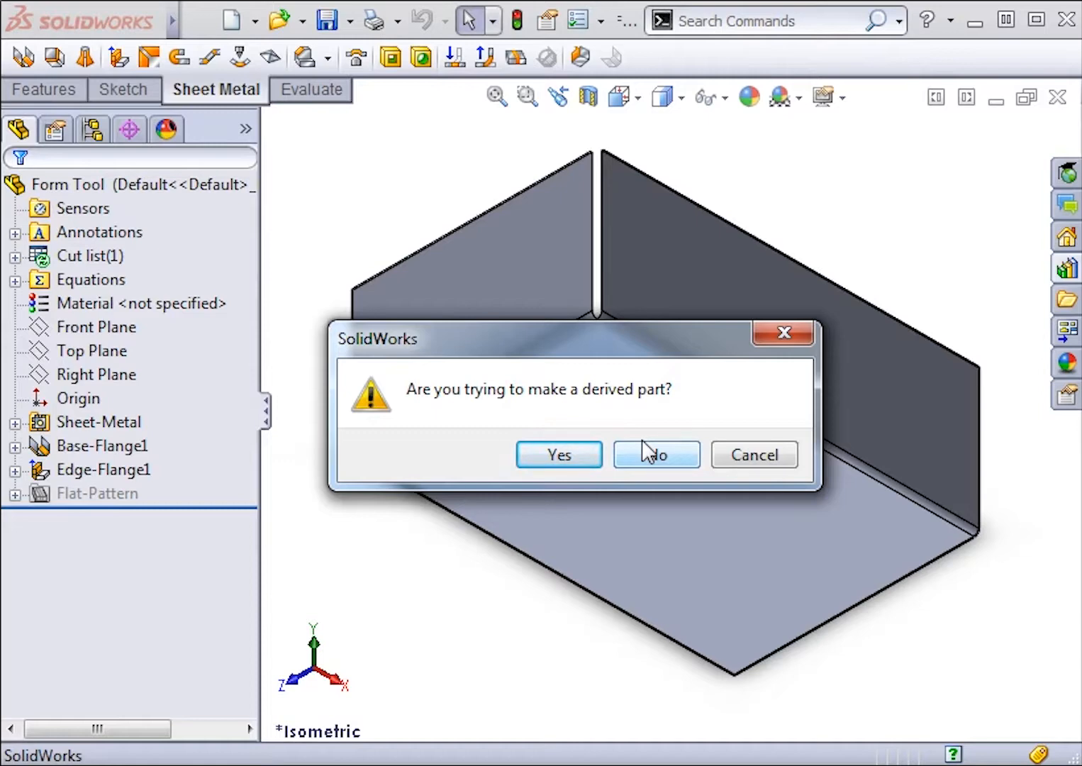
click(647, 456)
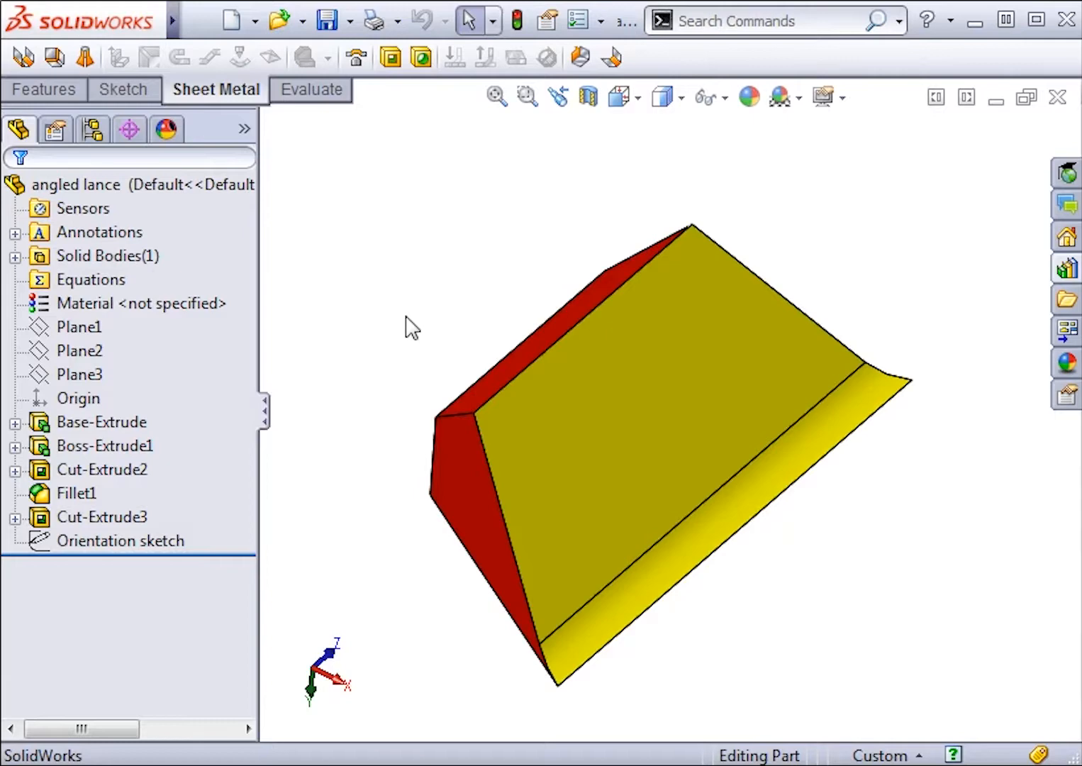
- Save the angled lance as a Form Tool (*.sldftp) file named angled lance - form tool in the design library's forming tools lances folder
click(197, 22)
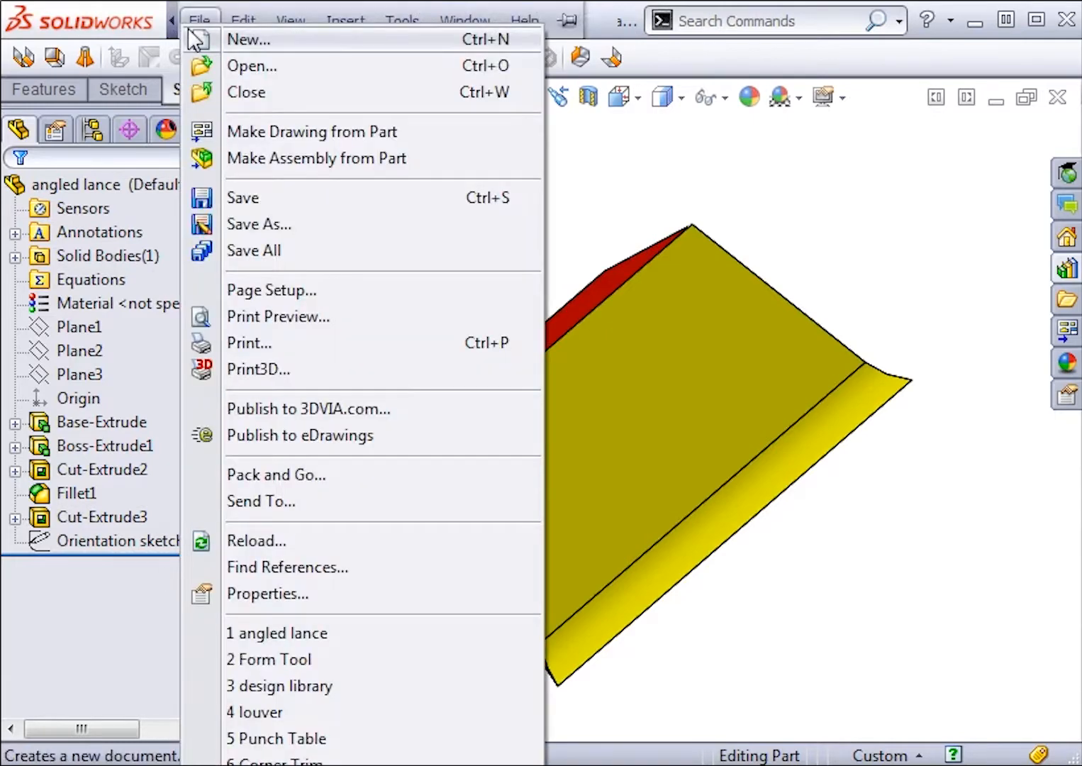
click(205, 222)
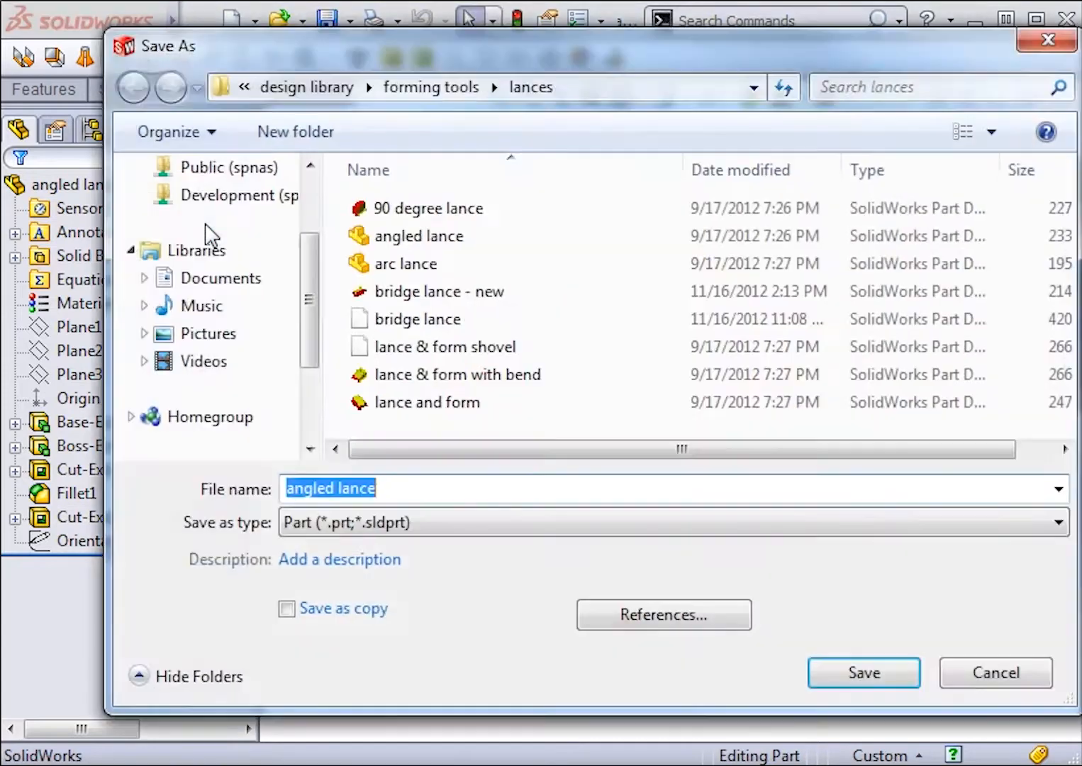
click(401, 523)
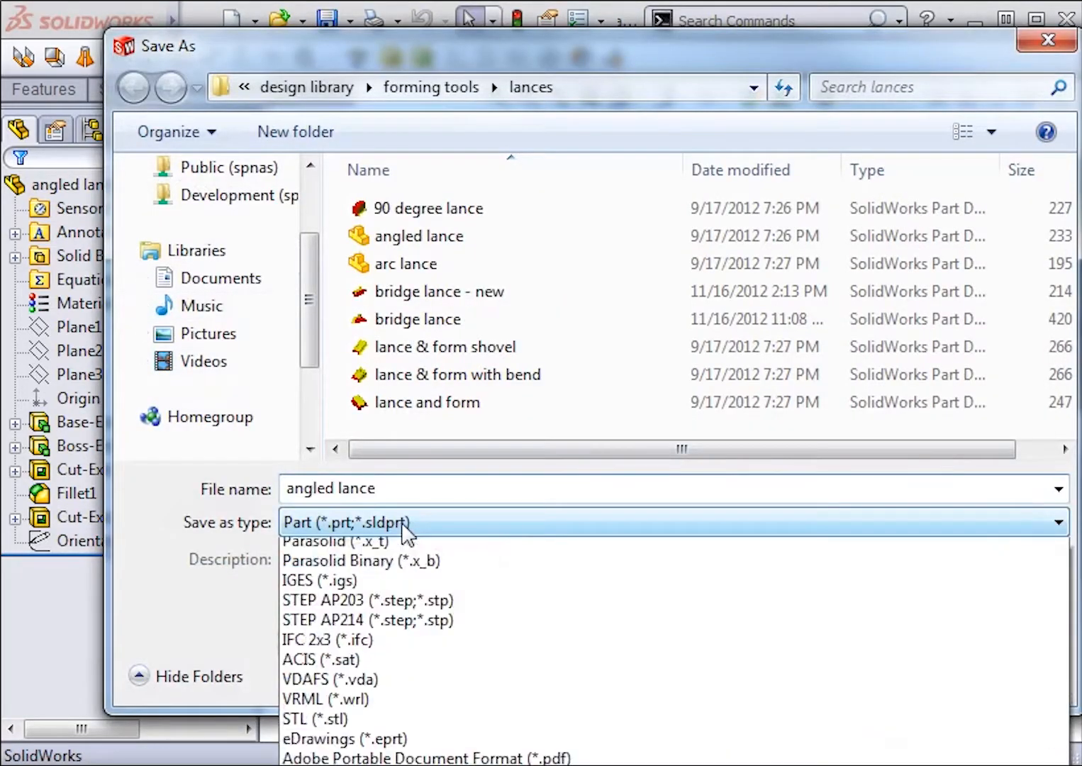
click(407, 611)
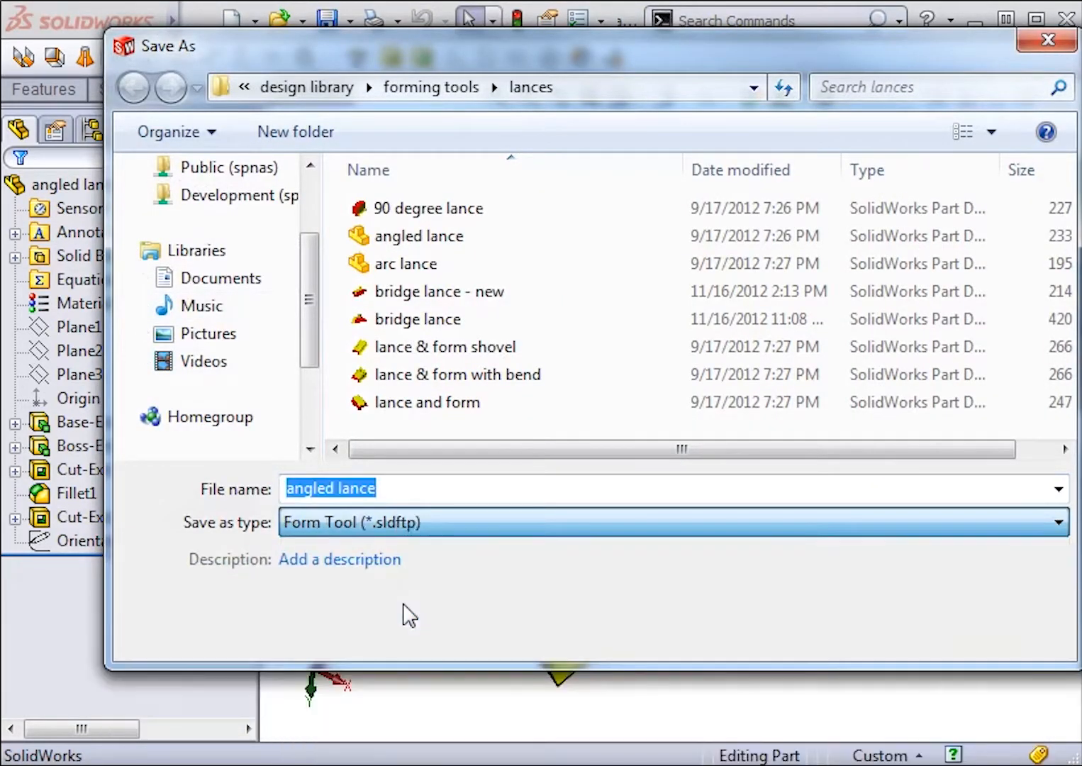
click(455, 490)
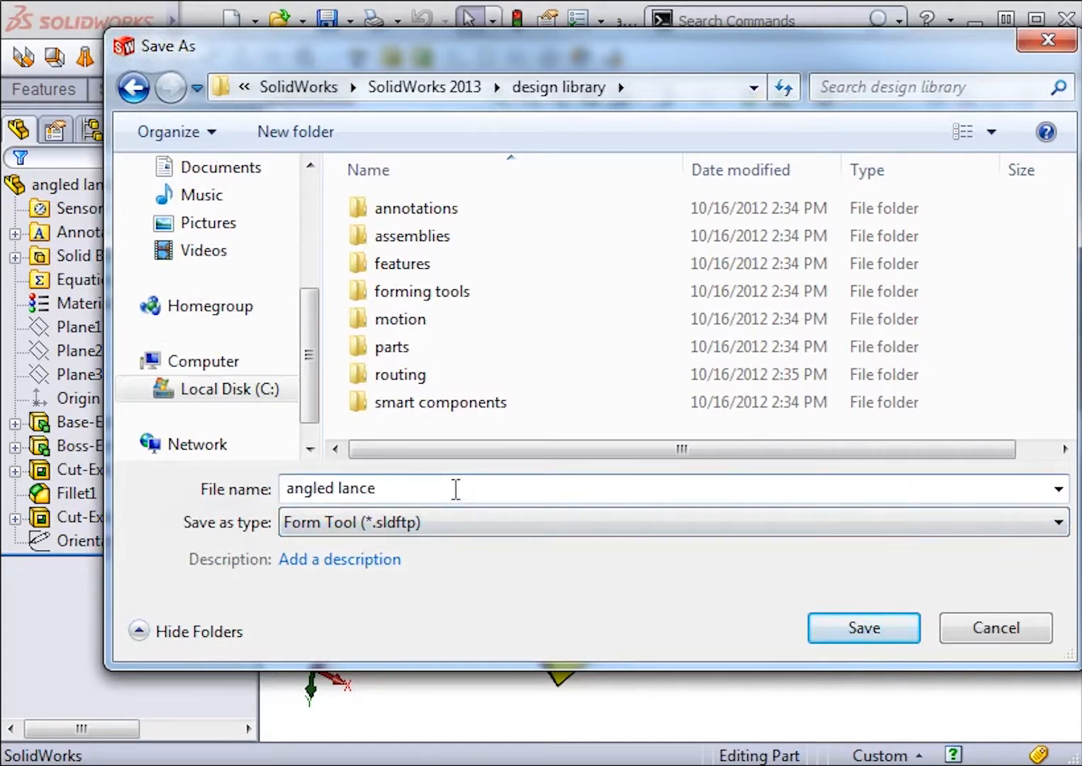
text(- form tool)
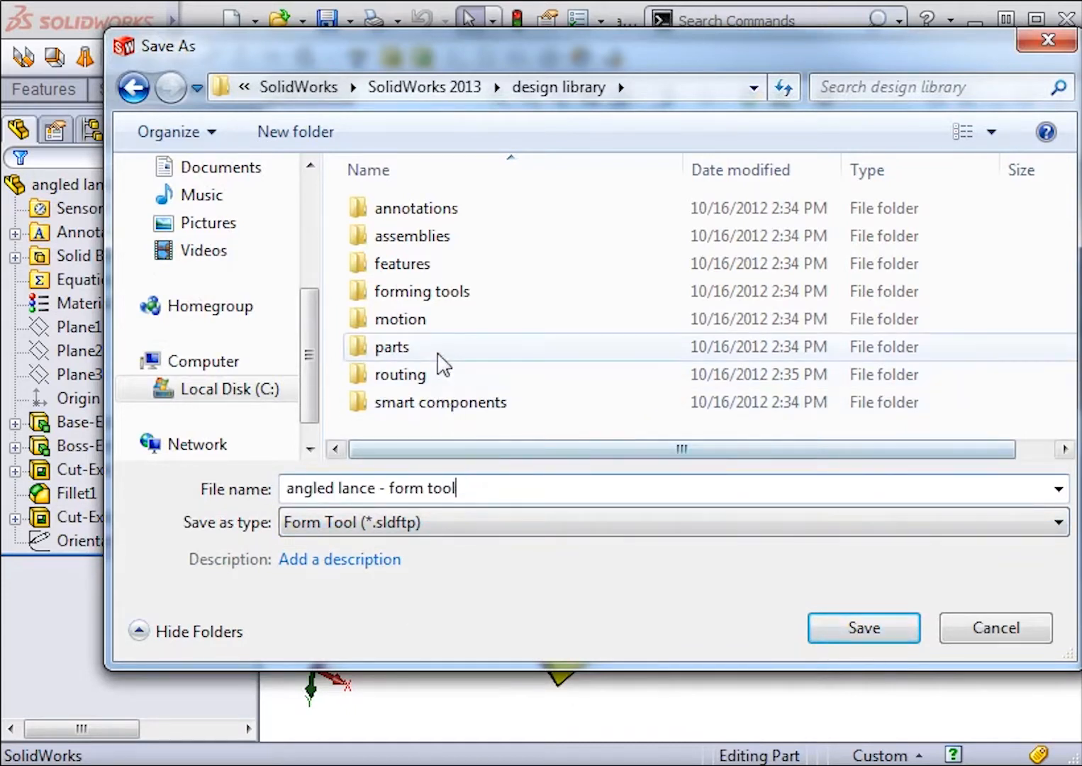
double_click(435, 301)
double_click(434, 269)
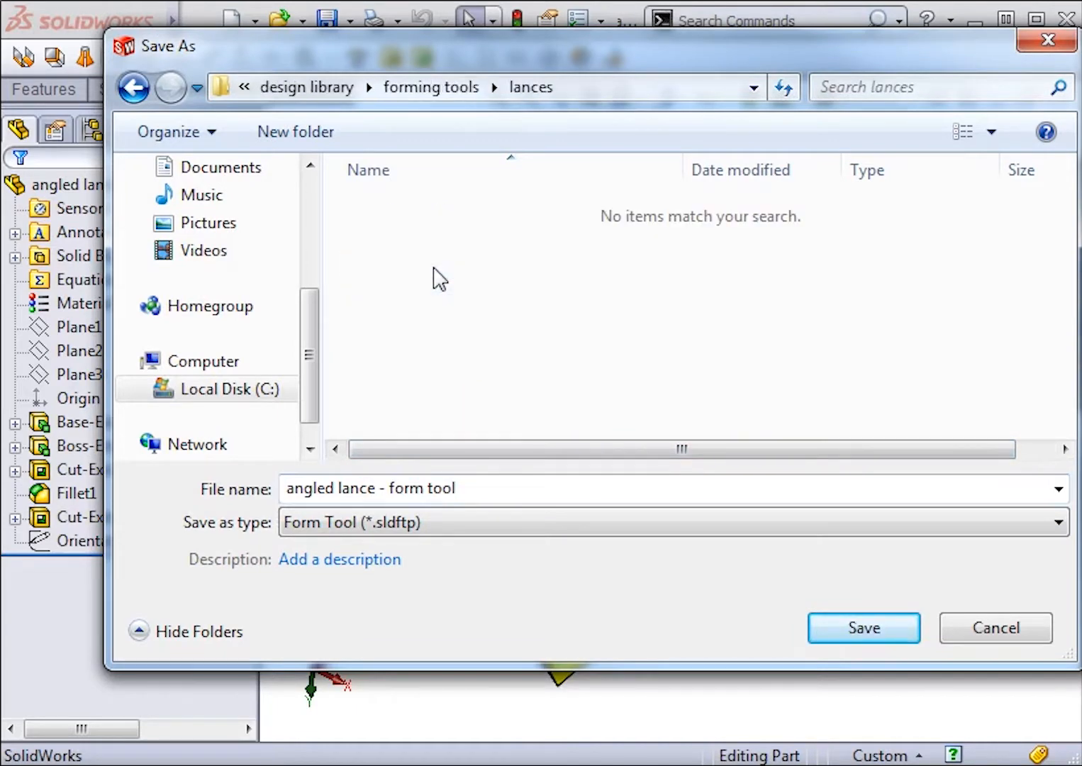
click(823, 634)
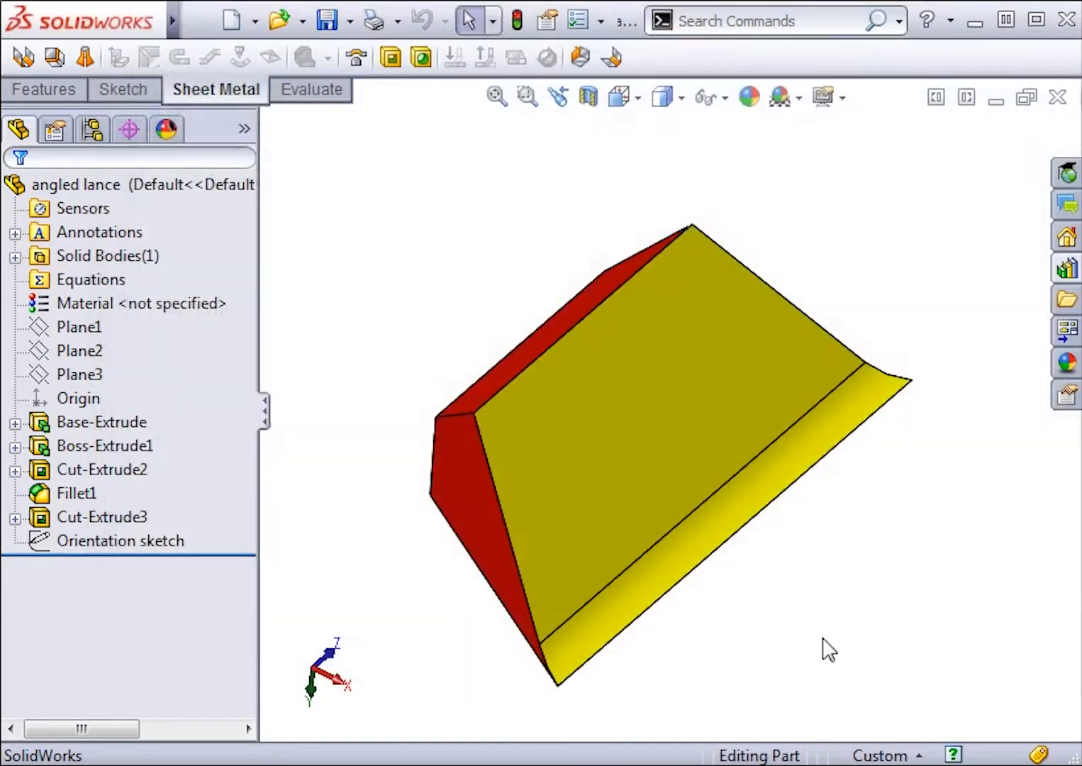
- Return to the Form Tool part and place angled lance - form tool from the Design Library on the base flange's large face
key(ctrl+Tab)
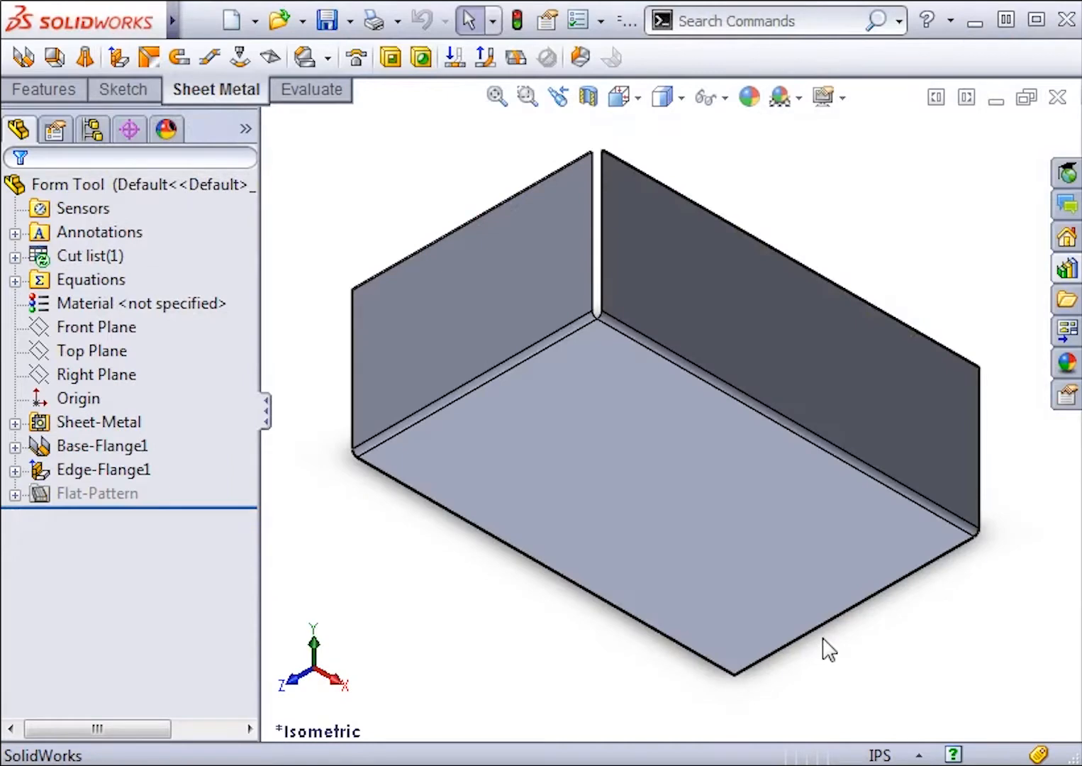
click(1067, 269)
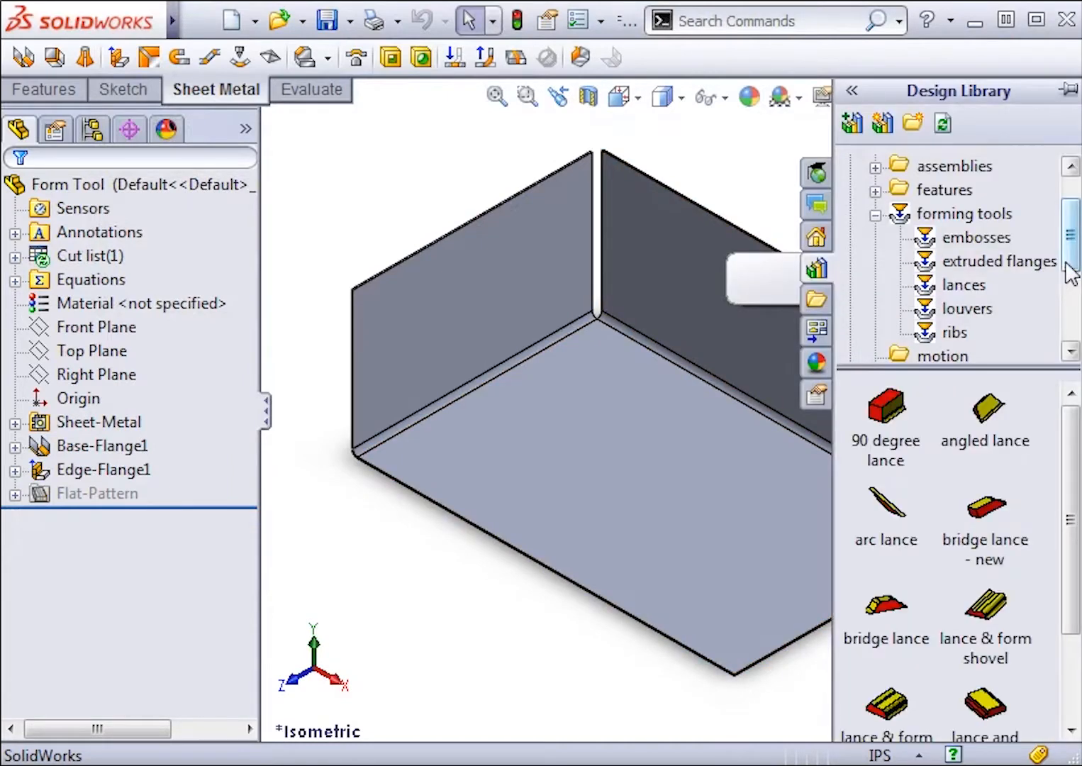
drag(1070, 422, 1070, 507)
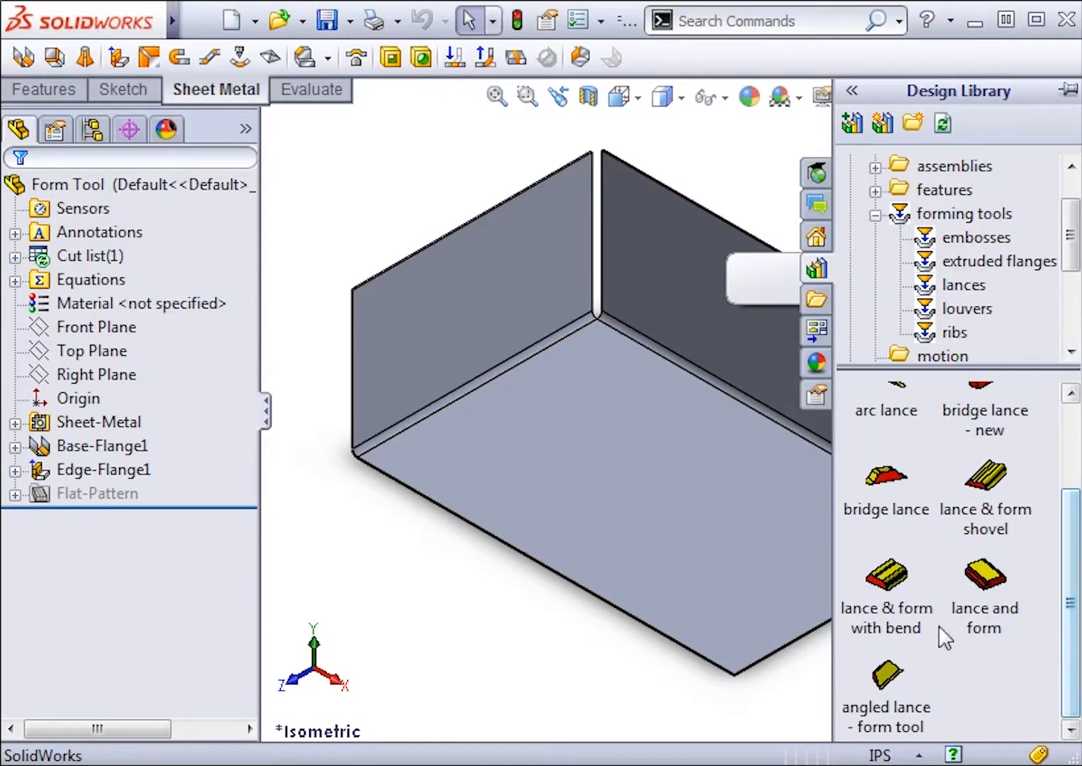
drag(886, 674, 634, 463)
drag(634, 463, 634, 463)
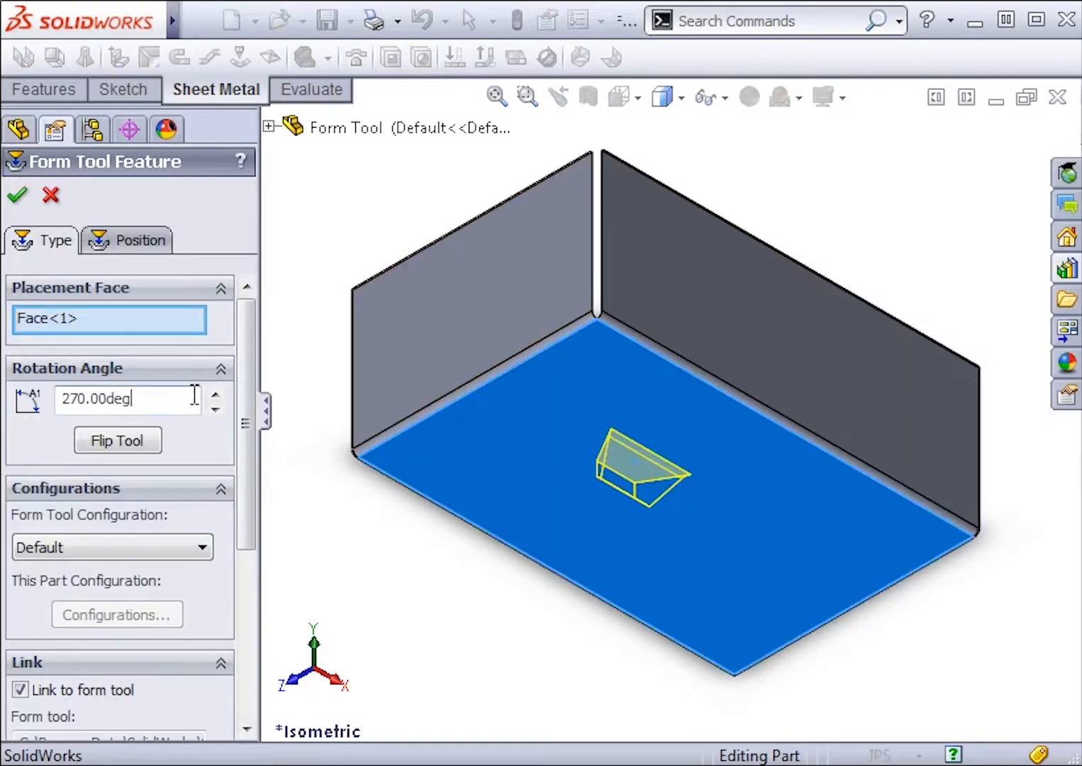
- Set the angled lance's rotation angle to 0 degrees
key(BackSpace)
key(BackSpace)
key(BackSpace)
key(BackSpace)
key(BackSpace)
key(BackSpace)
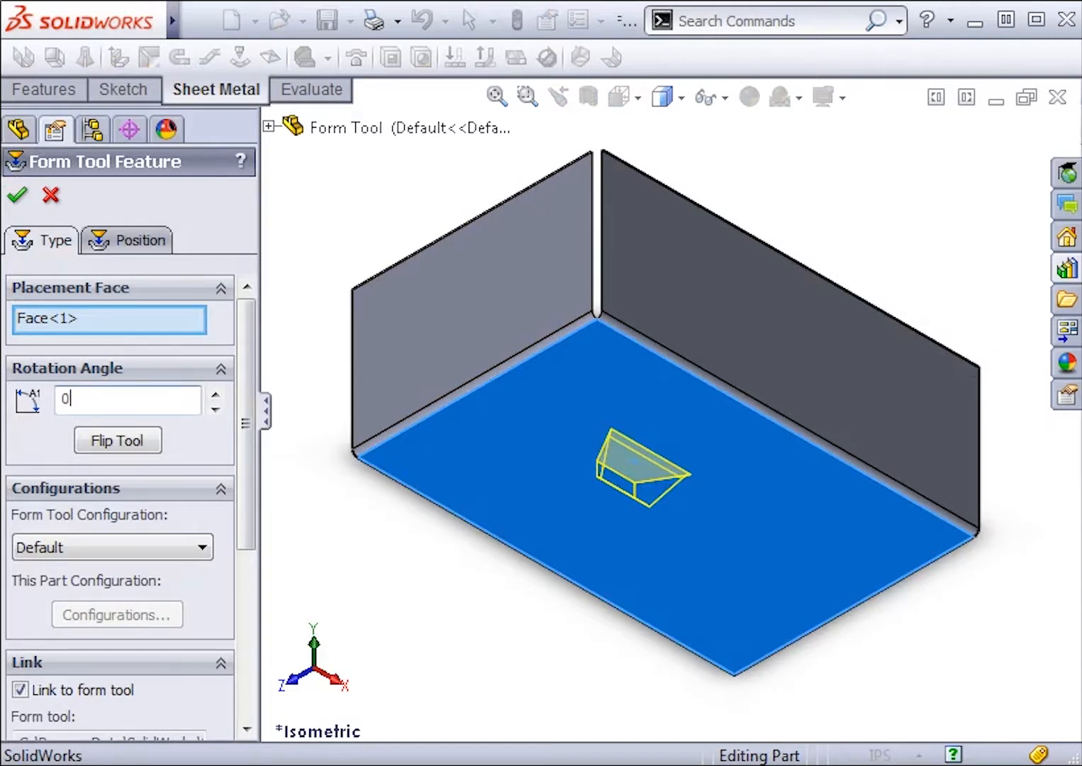
text(0)
key(Return)
- Position the lance's center point 3 in from the base flange's short free edge
click(150, 242)
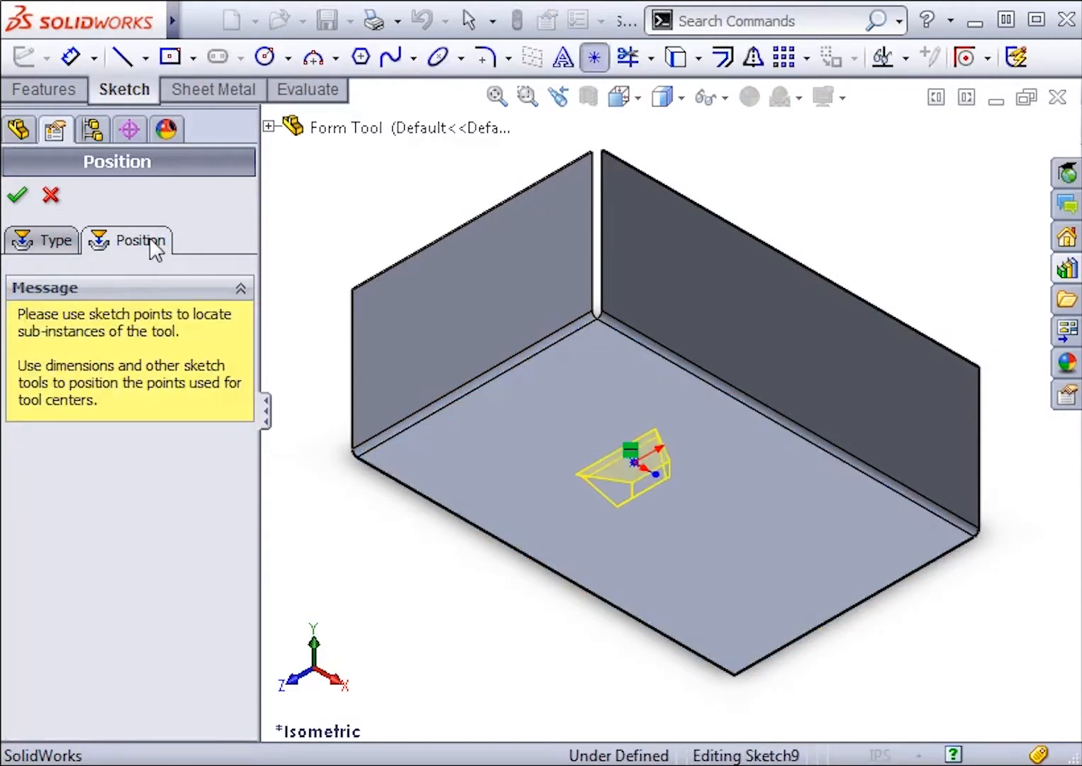
key(s)
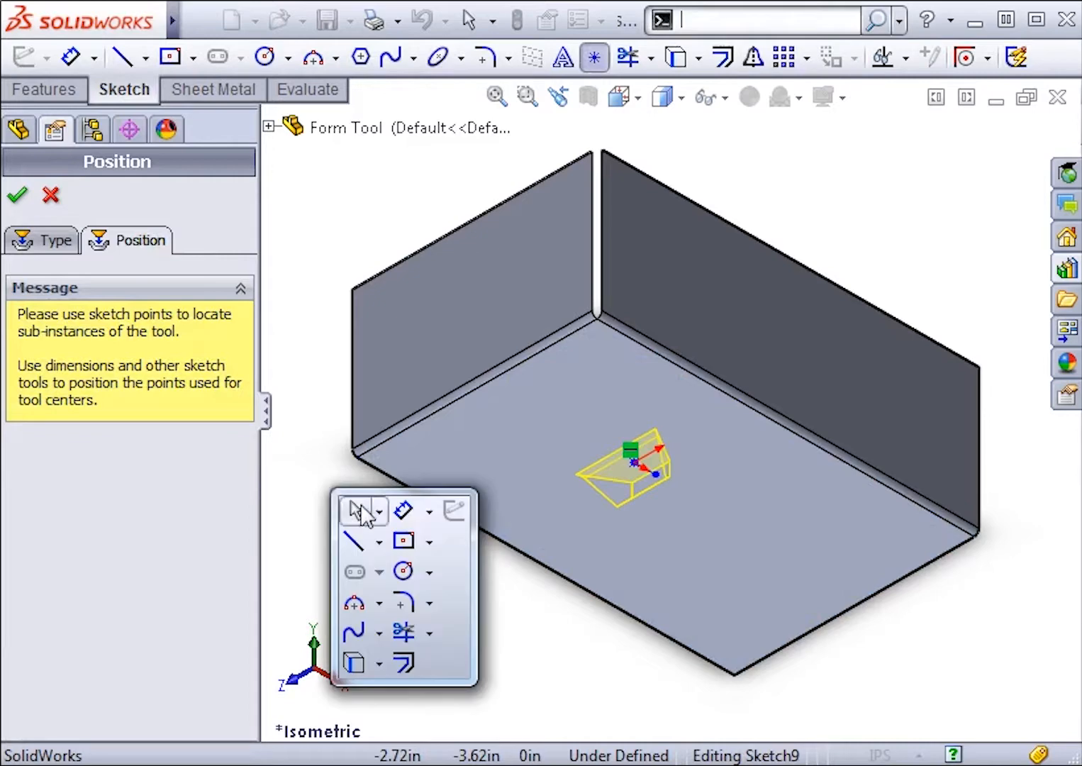
click(408, 511)
click(629, 469)
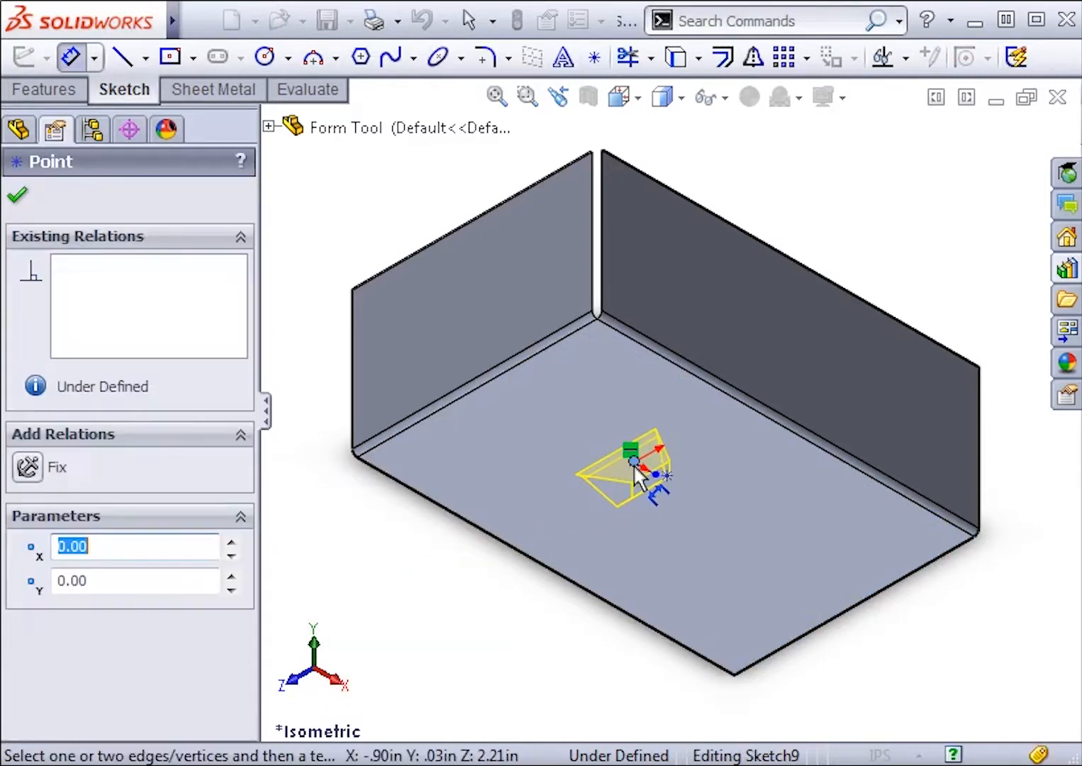
click(810, 615)
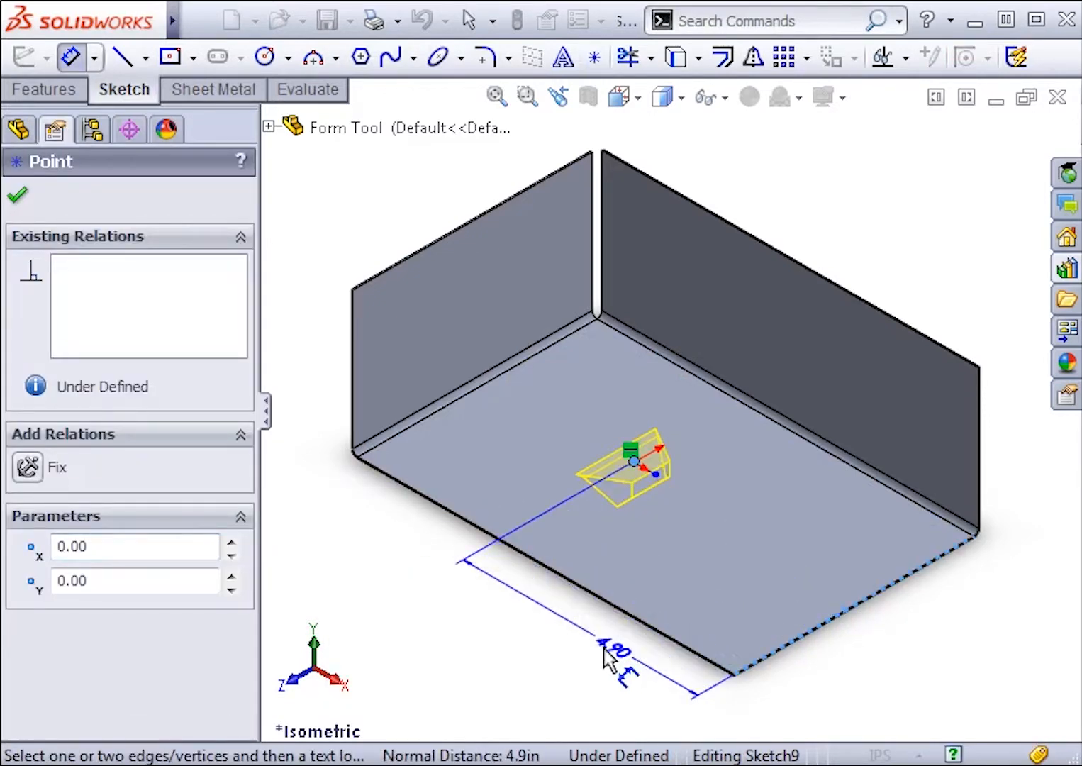
click(592, 647)
text(3)
key(Return)
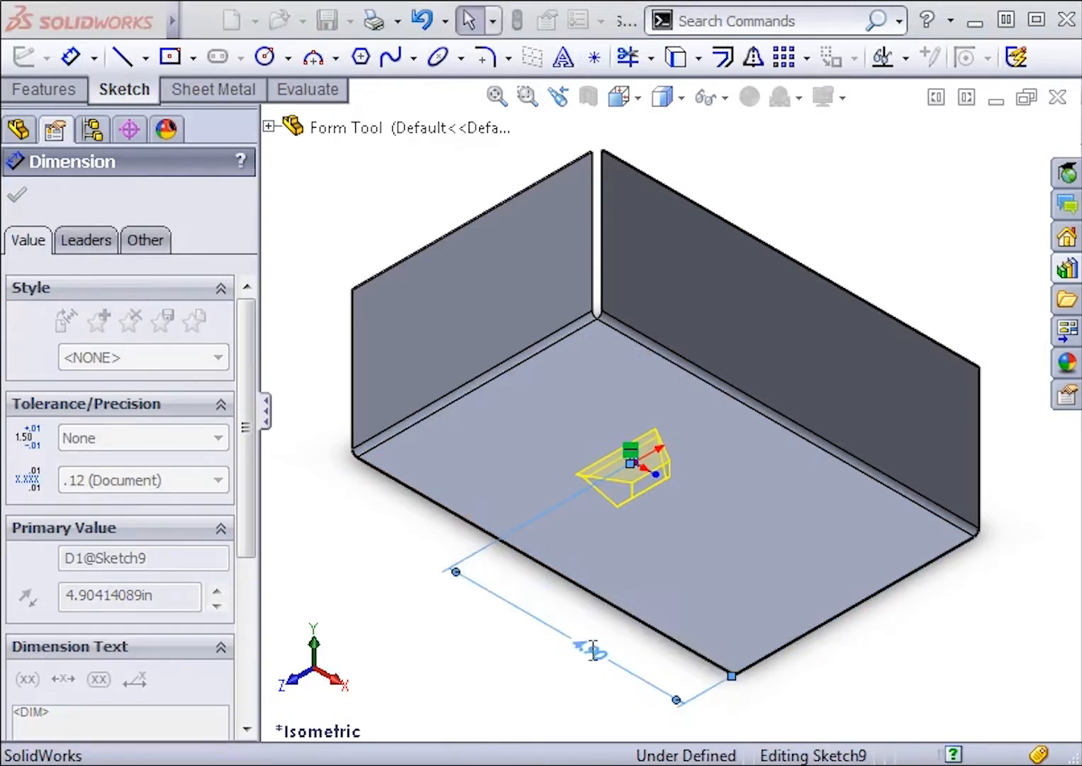
- Position the lance's center point 2.5 in from the base flange's long free edge and create the form tool feature
click(633, 622)
click(723, 518)
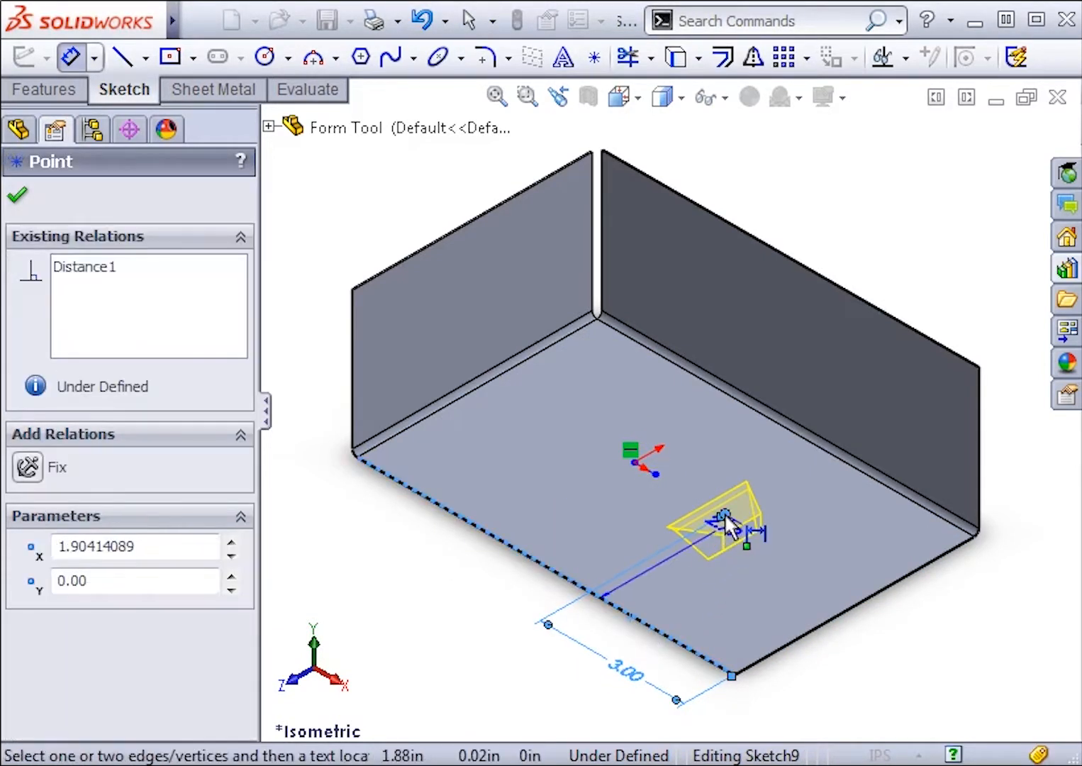
click(847, 672)
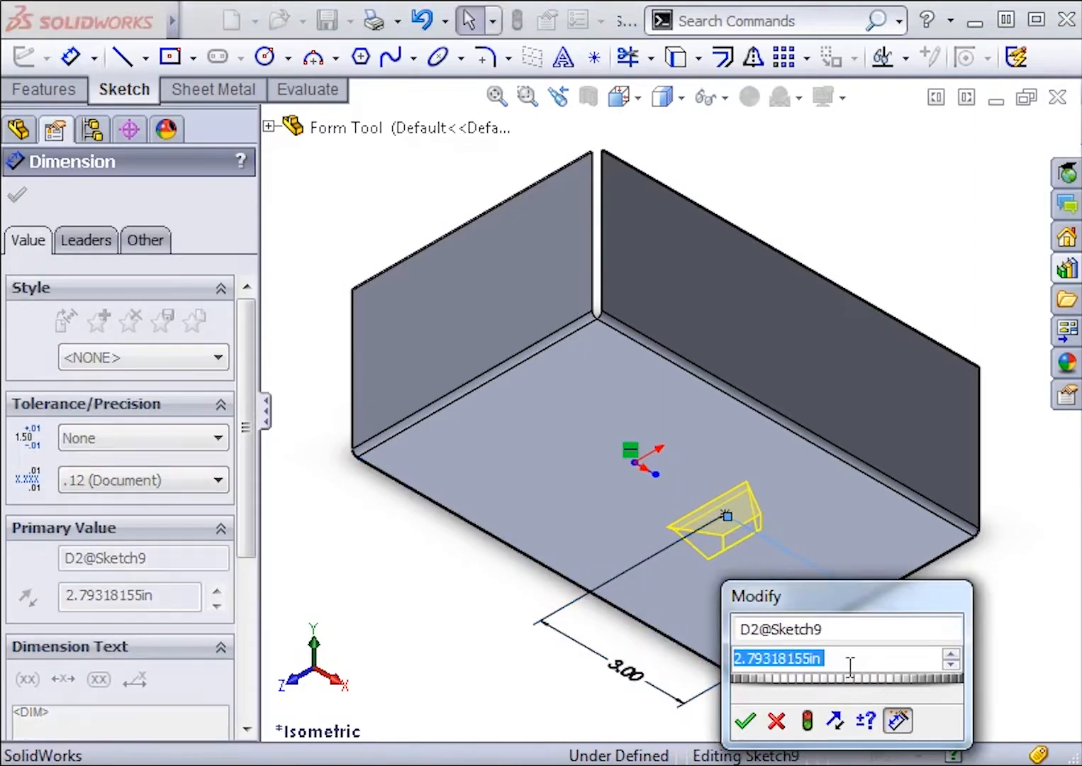
text(2.5)
key(Return)
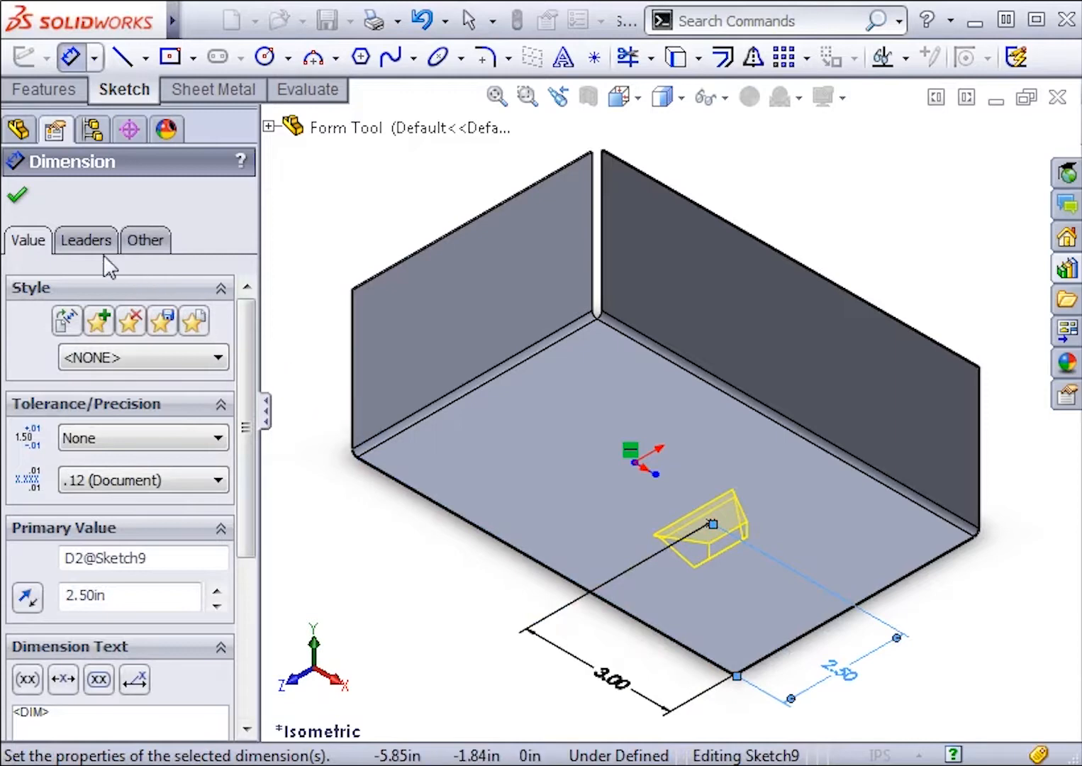
click(20, 203)
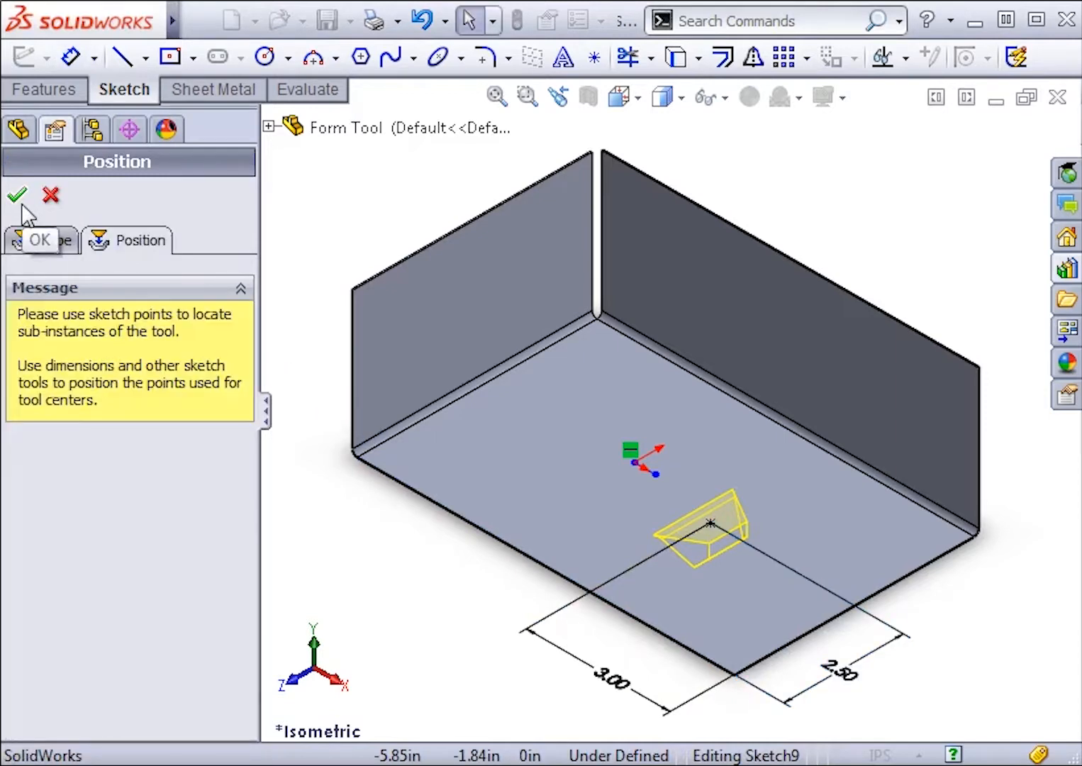
click(19, 203)
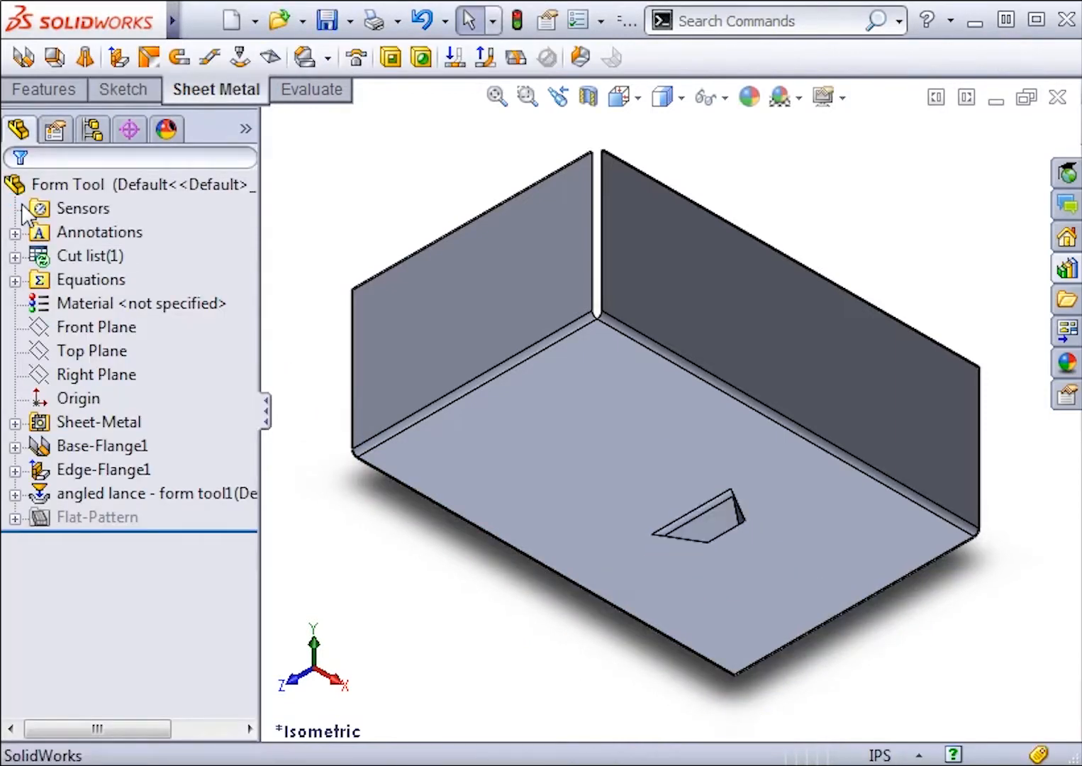
- Mark the Design Library's forming tools folder and all its subfolders as forming tools folders
middle_drag(484, 652, 535, 611)
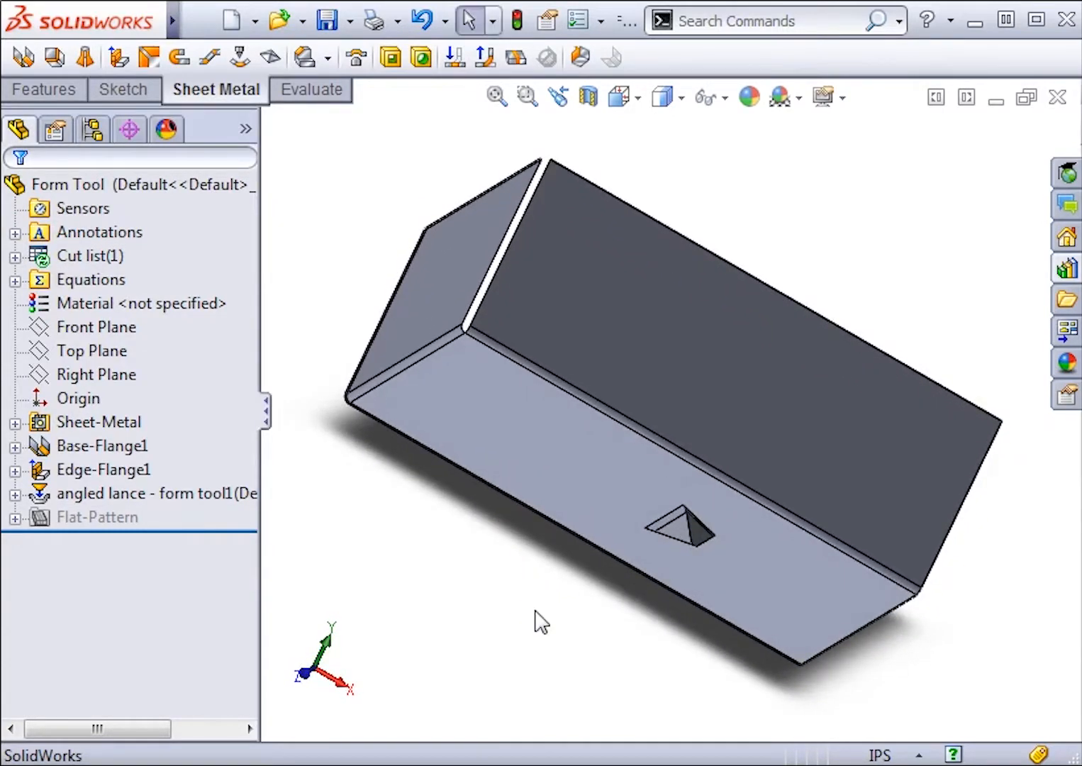
key(ctrl+7)
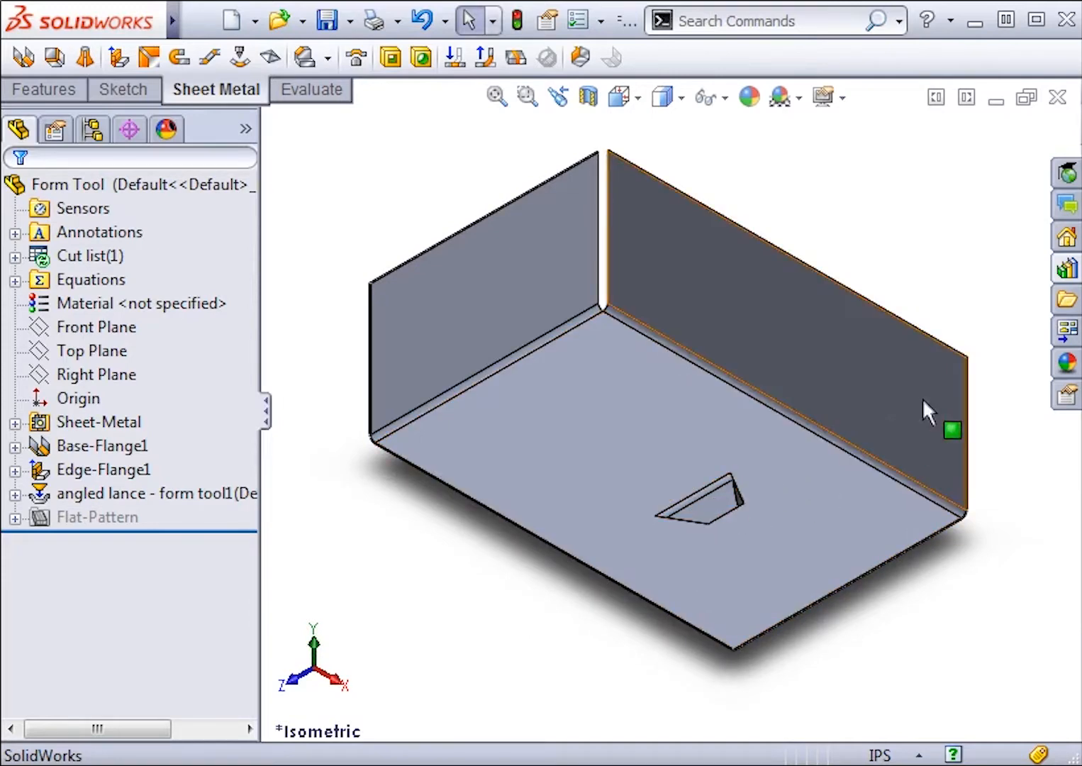
click(1062, 274)
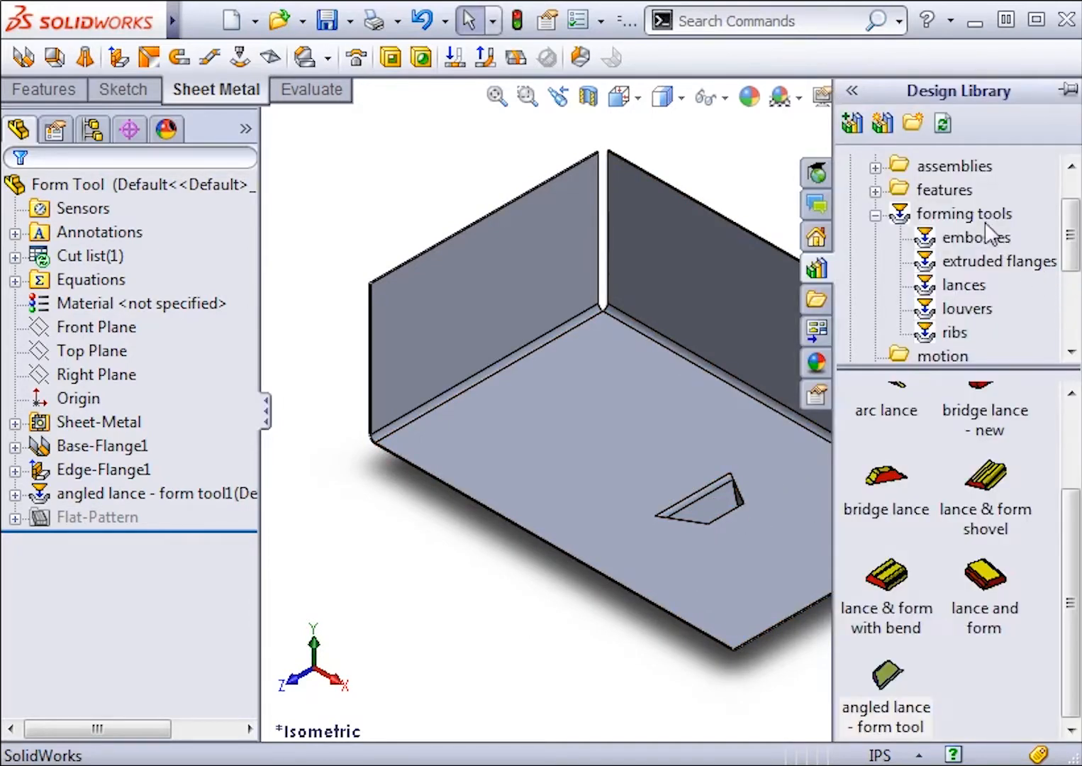
right_click(905, 215)
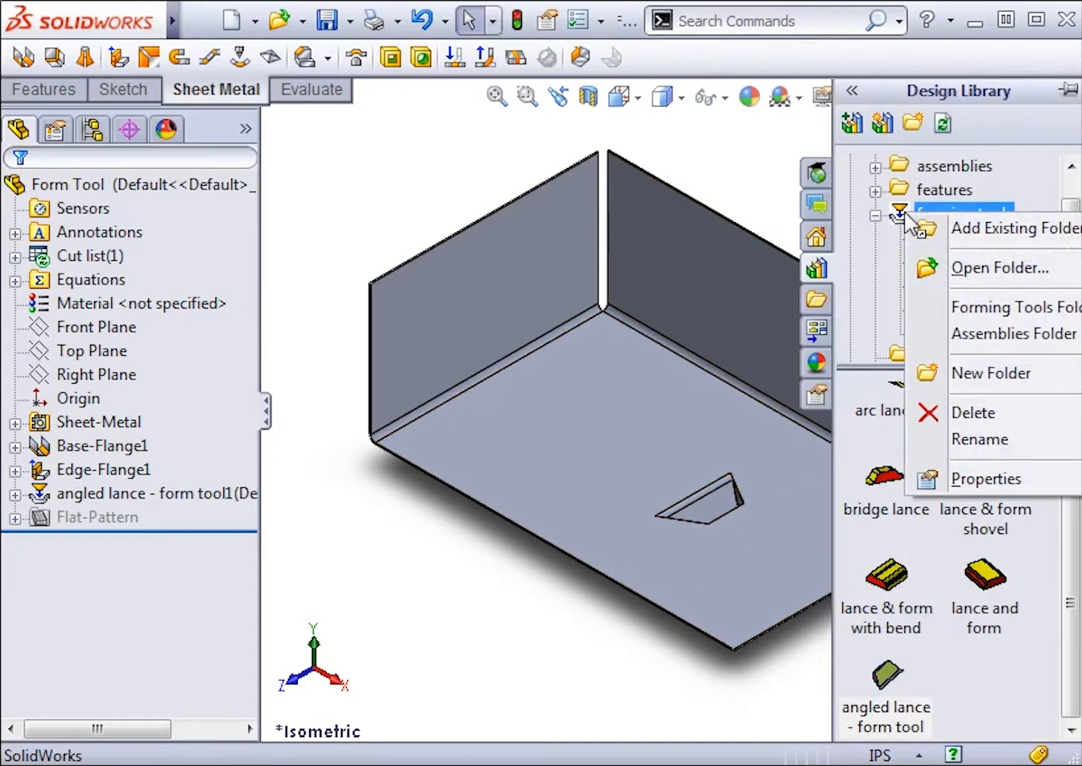
click(929, 308)
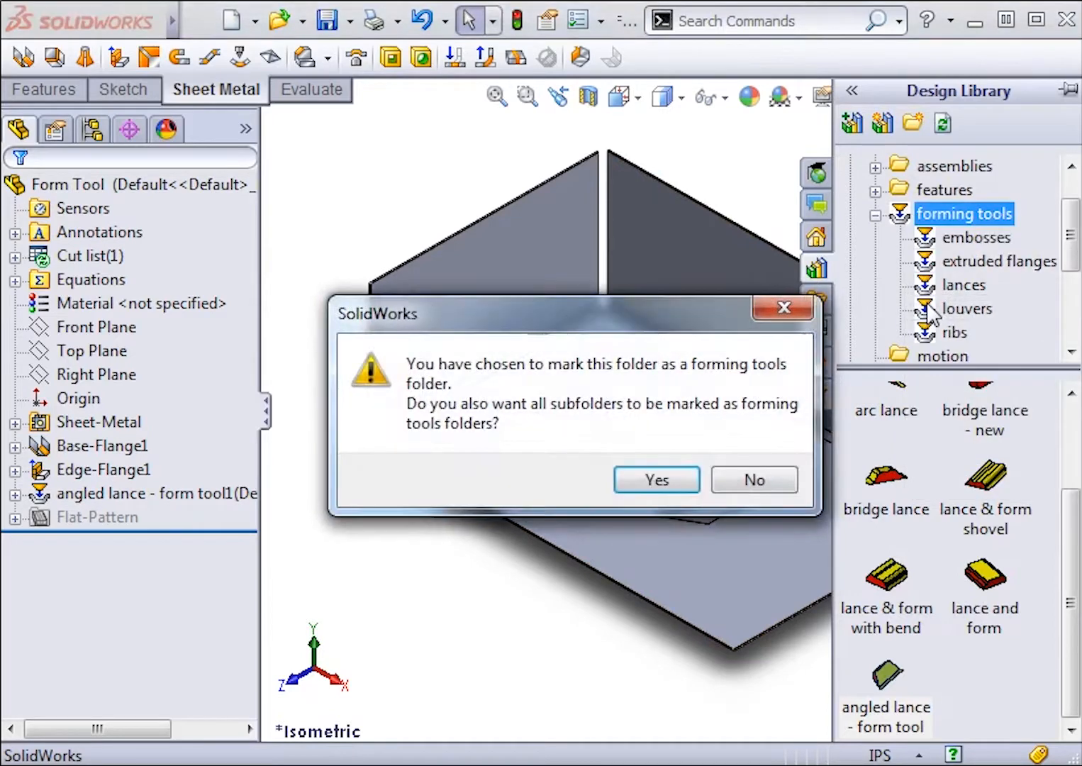
click(679, 483)
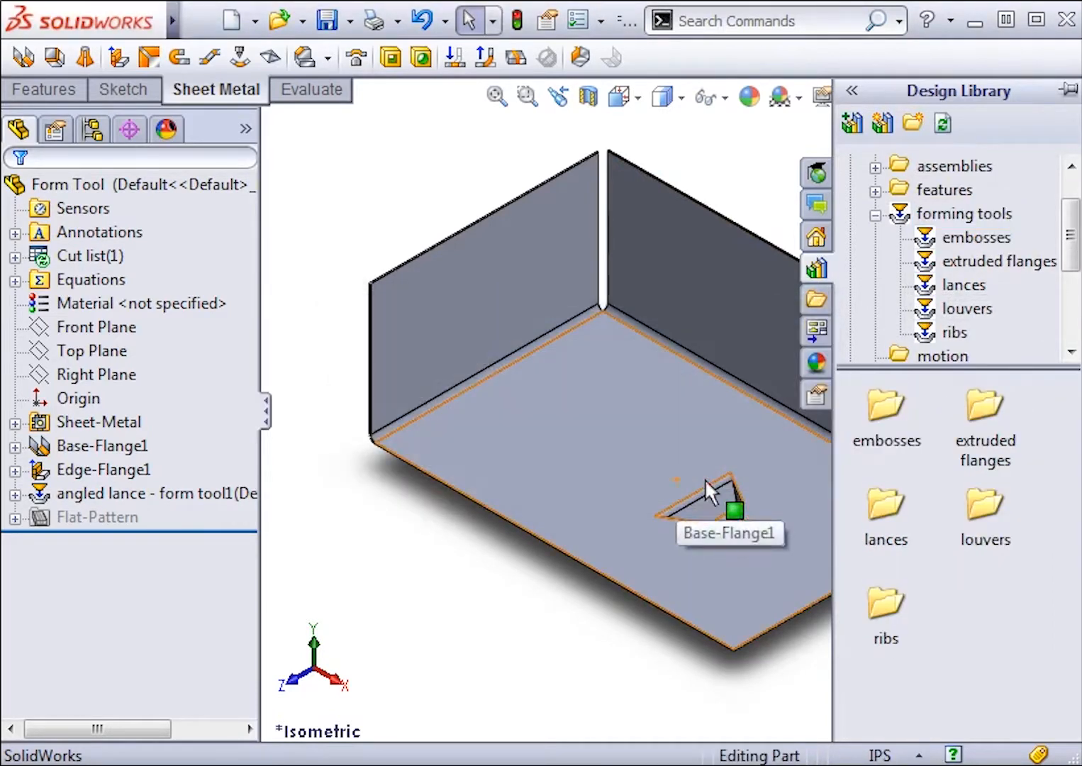
- Place the 90 degree lance from the Design Library's lances folder on the base flange face beside the angled lance, keeping the default settings
double_click(879, 508)
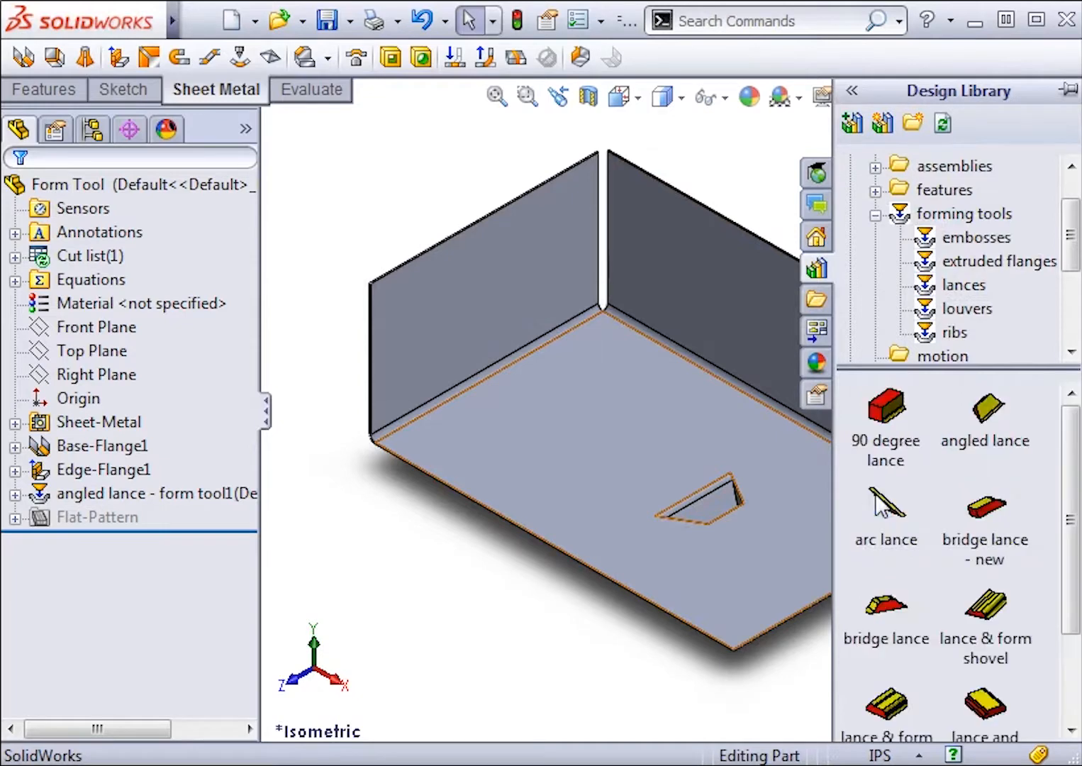
drag(895, 437, 587, 410)
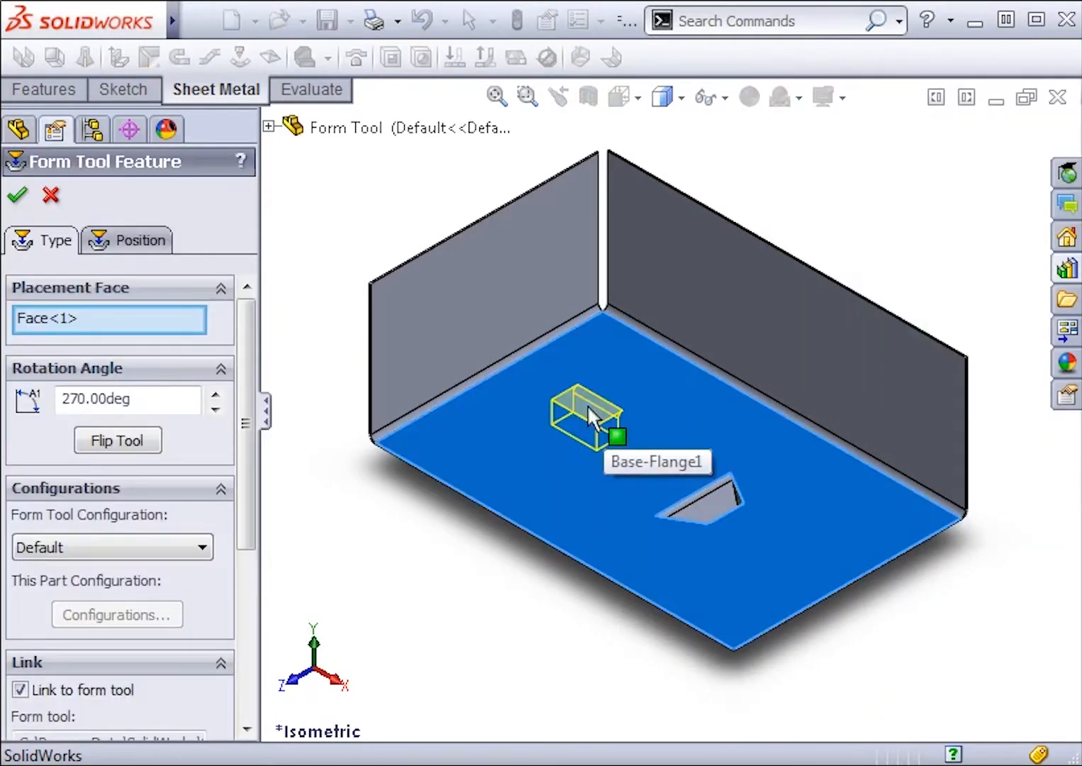
click(18, 195)
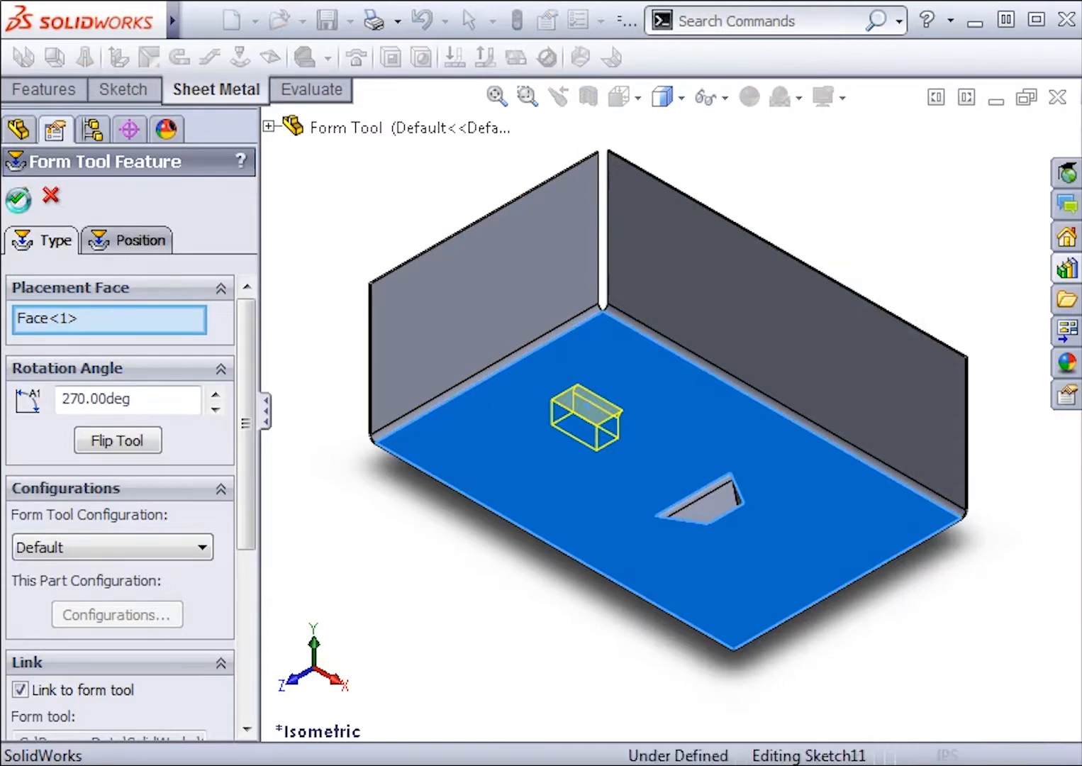
middle_drag(369, 587, 601, 572)
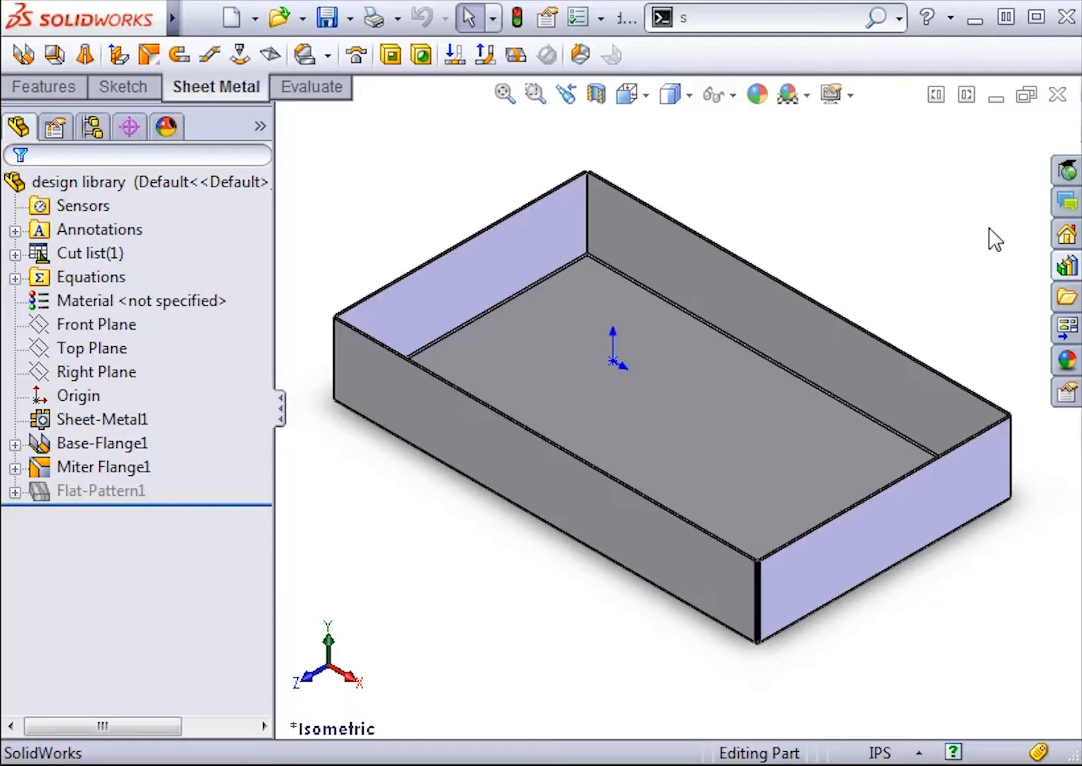
- Open the bridge lance forming tool from the Design Library's lances folder as a part and inspect its shape
click(1065, 267)
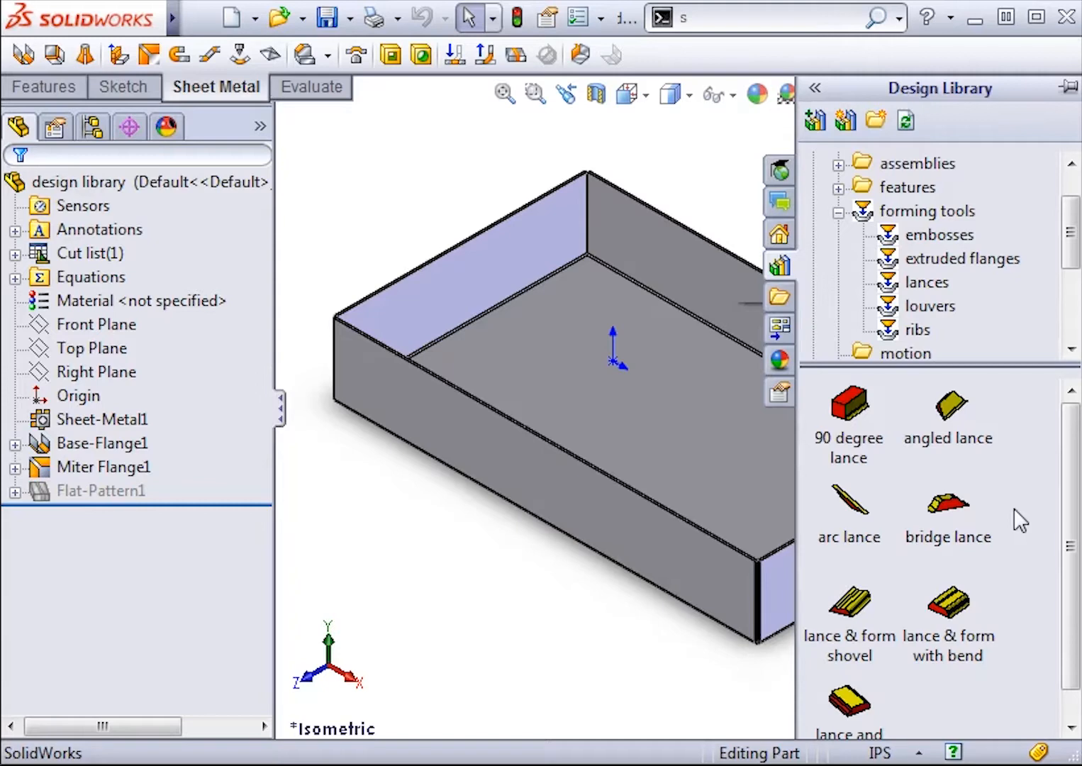
right_click(943, 517)
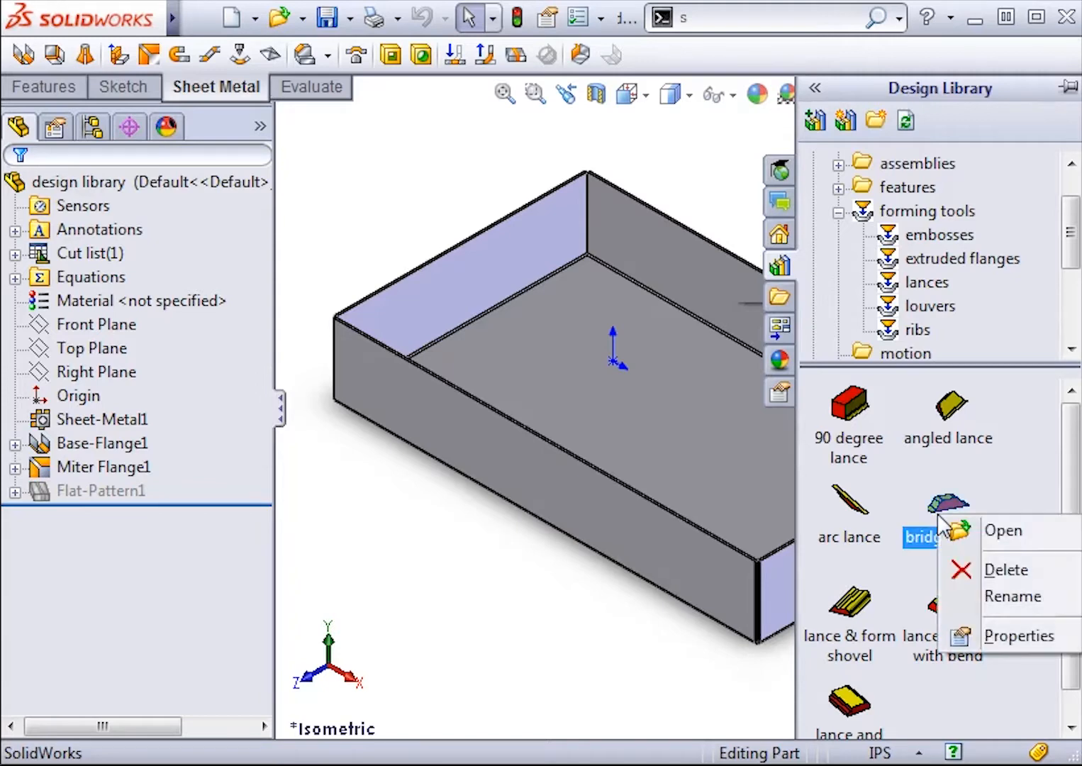
click(949, 531)
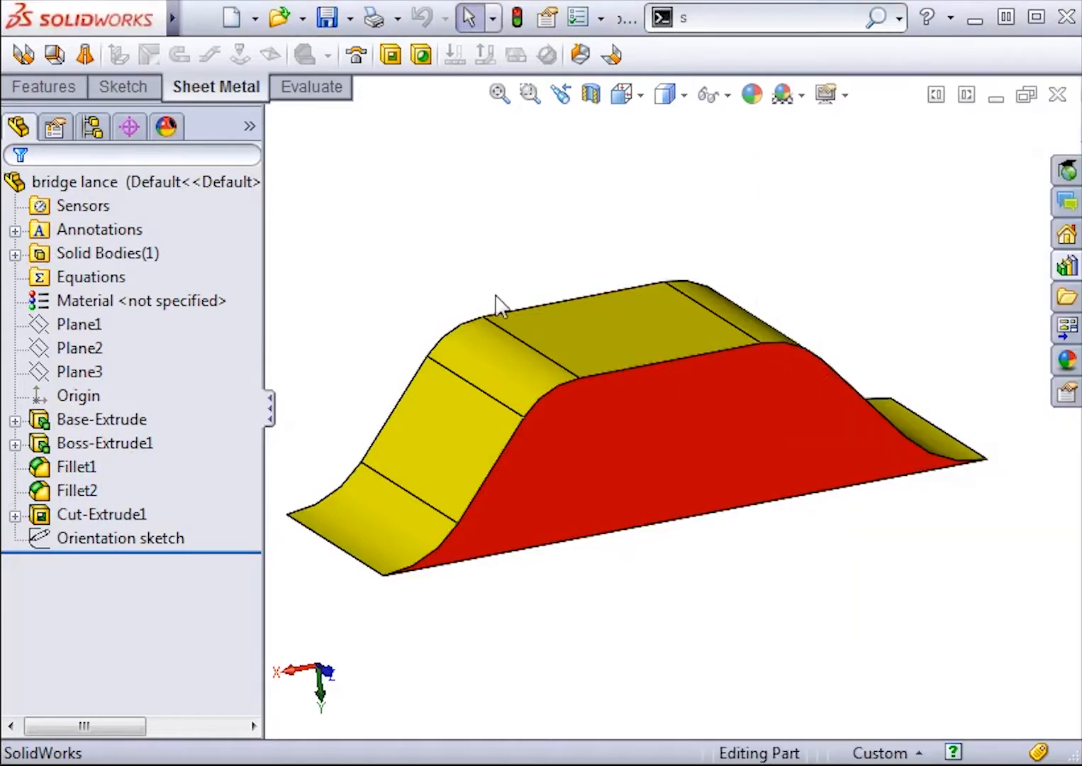
middle_drag(363, 609, 382, 573)
middle_drag(524, 611, 503, 623)
key(f)
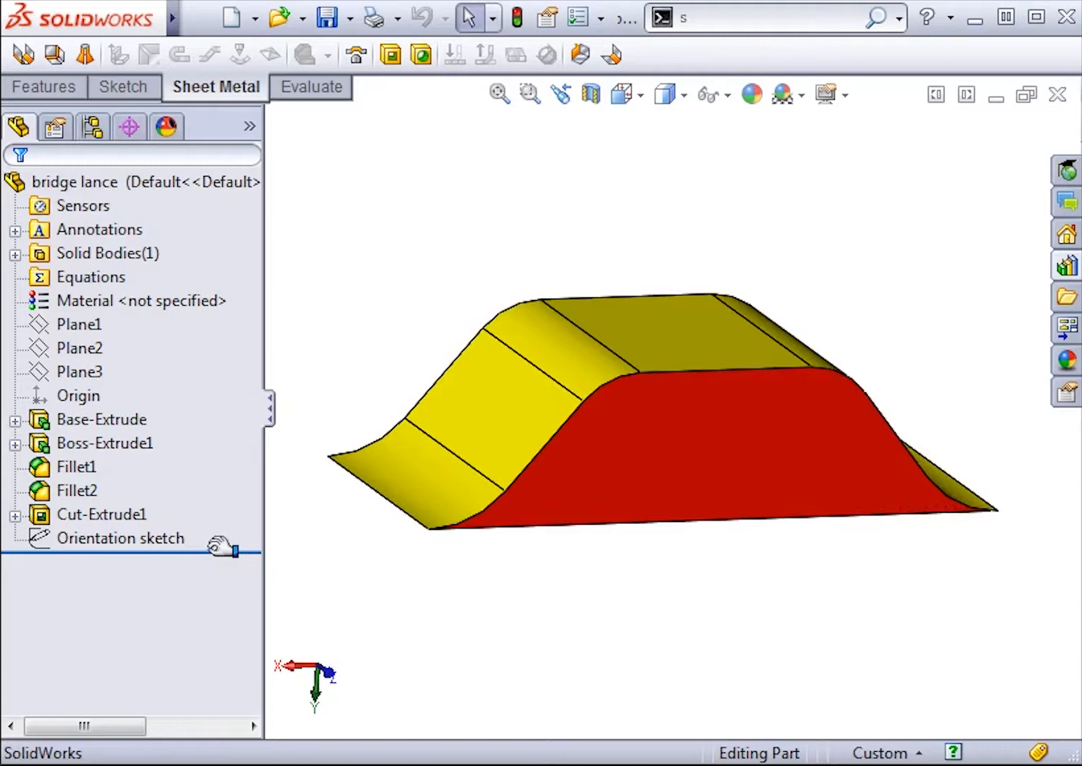
- Edit the Boss-Extrude1 sketch and delete the slanted side line that carries the 50° angle dimension
mouse_move(221, 547)
mouse_down()
mouse_move(203, 435)
mouse_move(182, 435)
mouse_move(191, 434)
mouse_move(188, 453)
mouse_move(165, 499)
mouse_move(171, 534)
mouse_move(150, 546)
mouse_up()
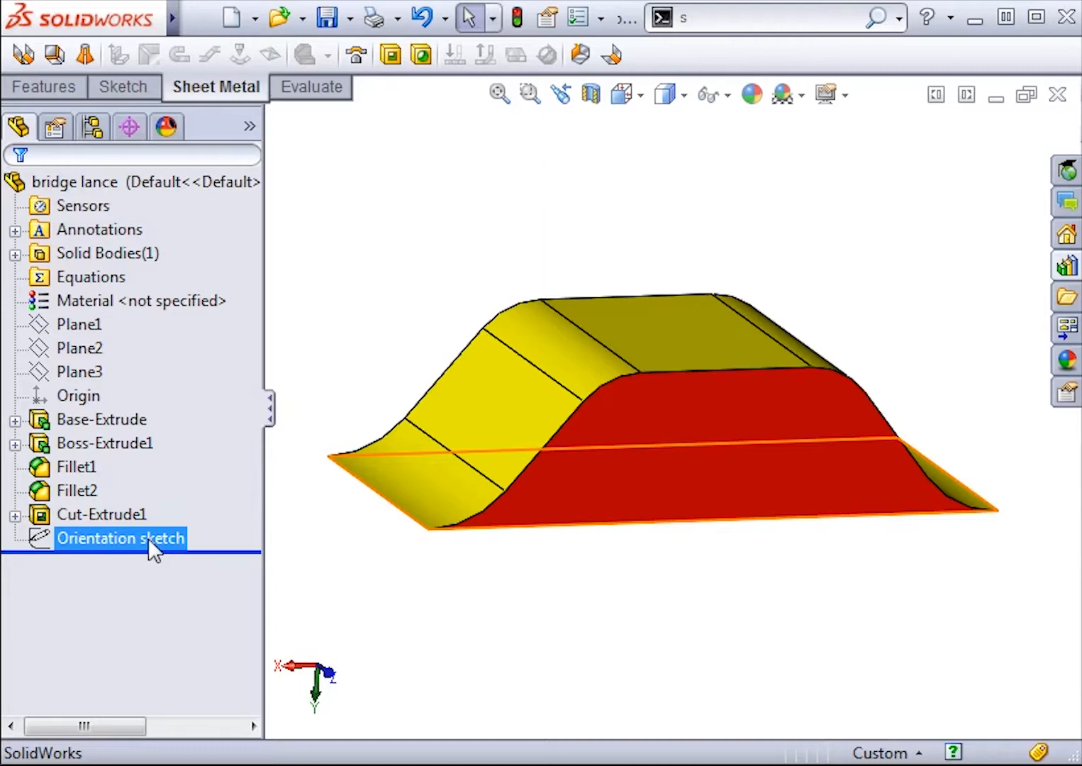
click(111, 447)
right_click(110, 446)
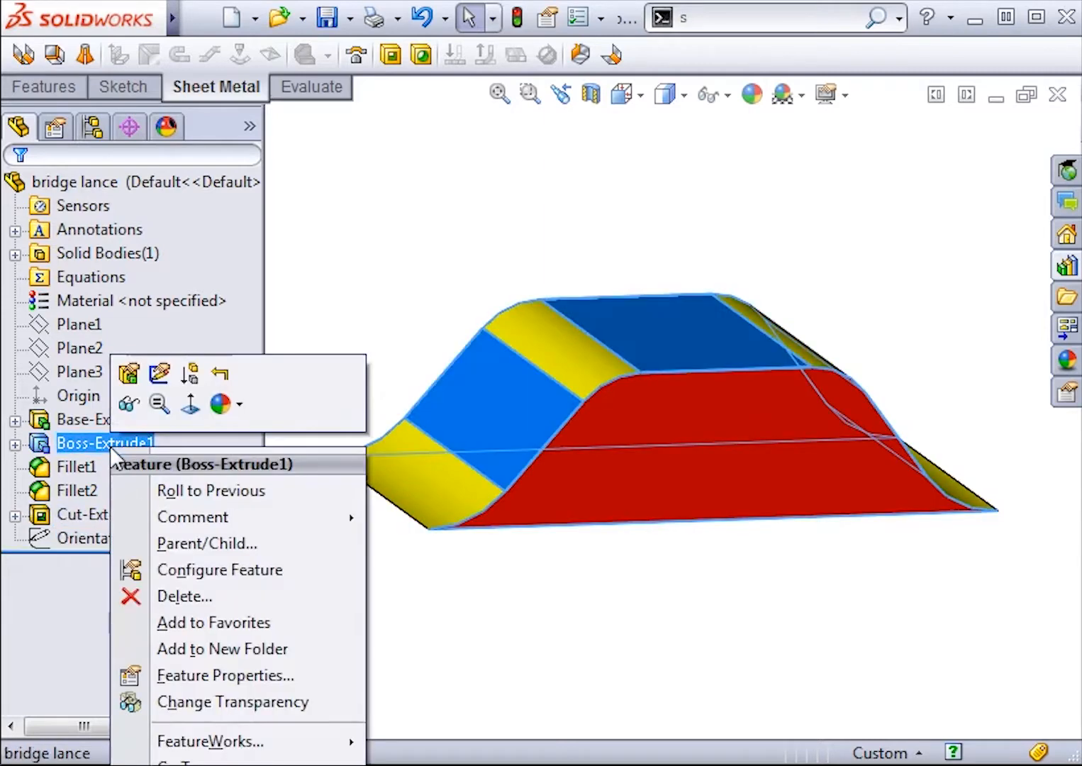
click(159, 375)
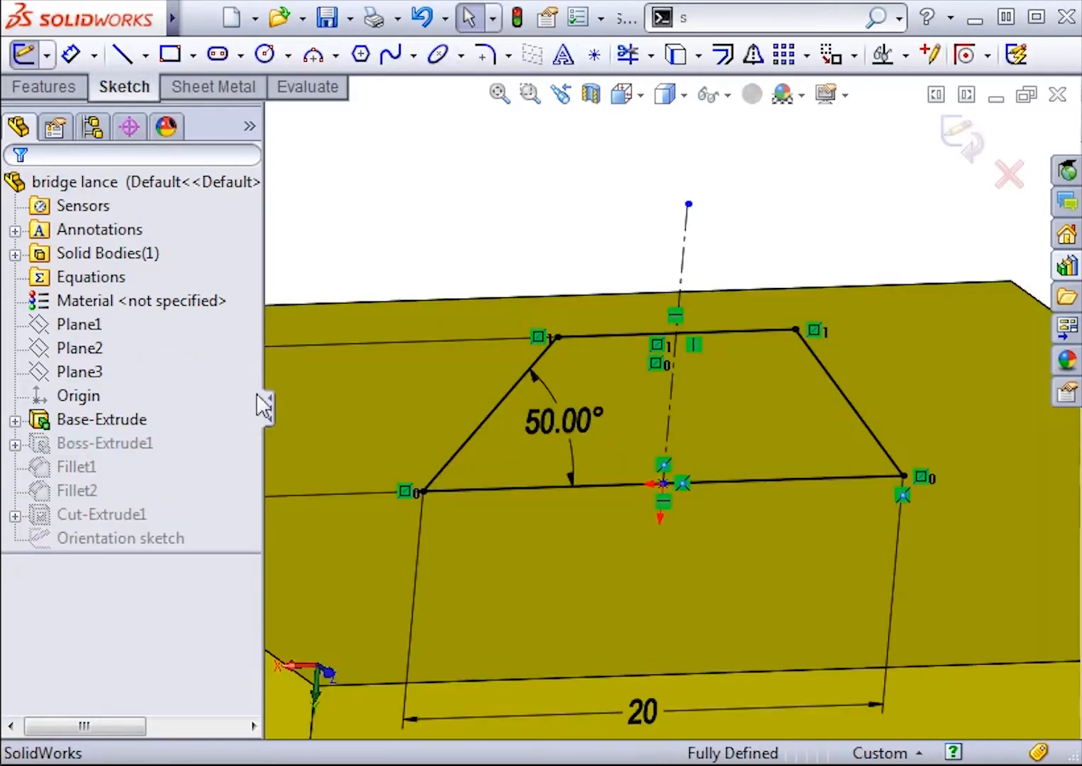
click(461, 444)
key(Delete)
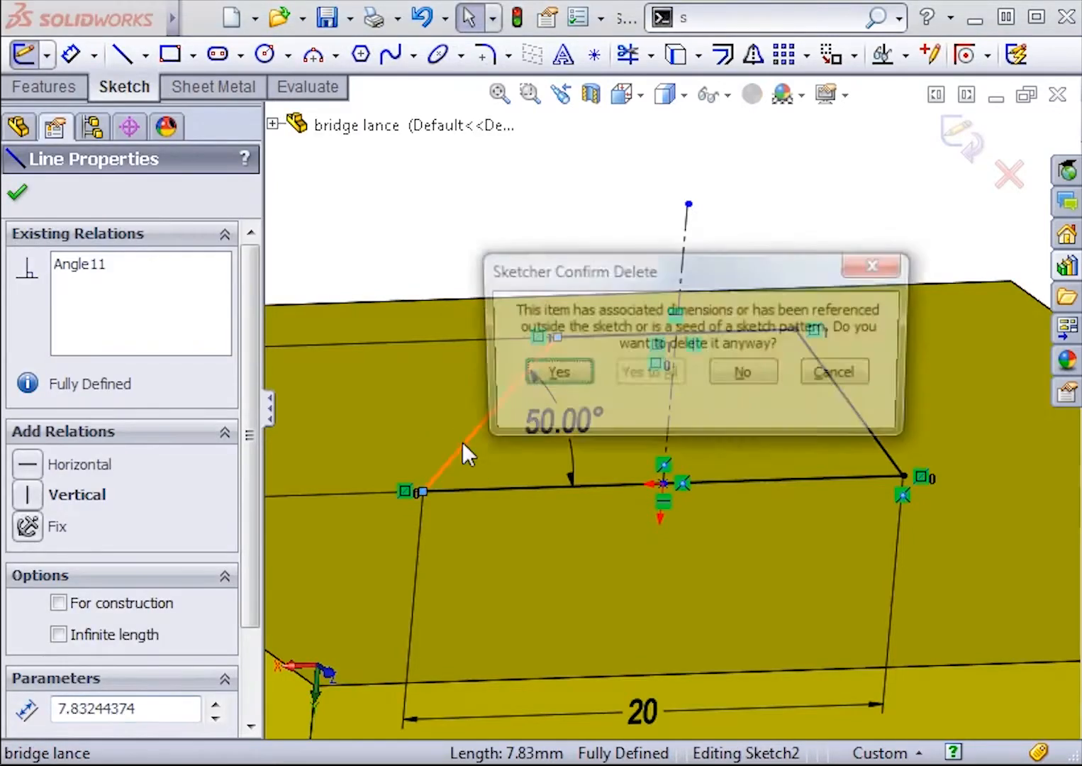
click(518, 376)
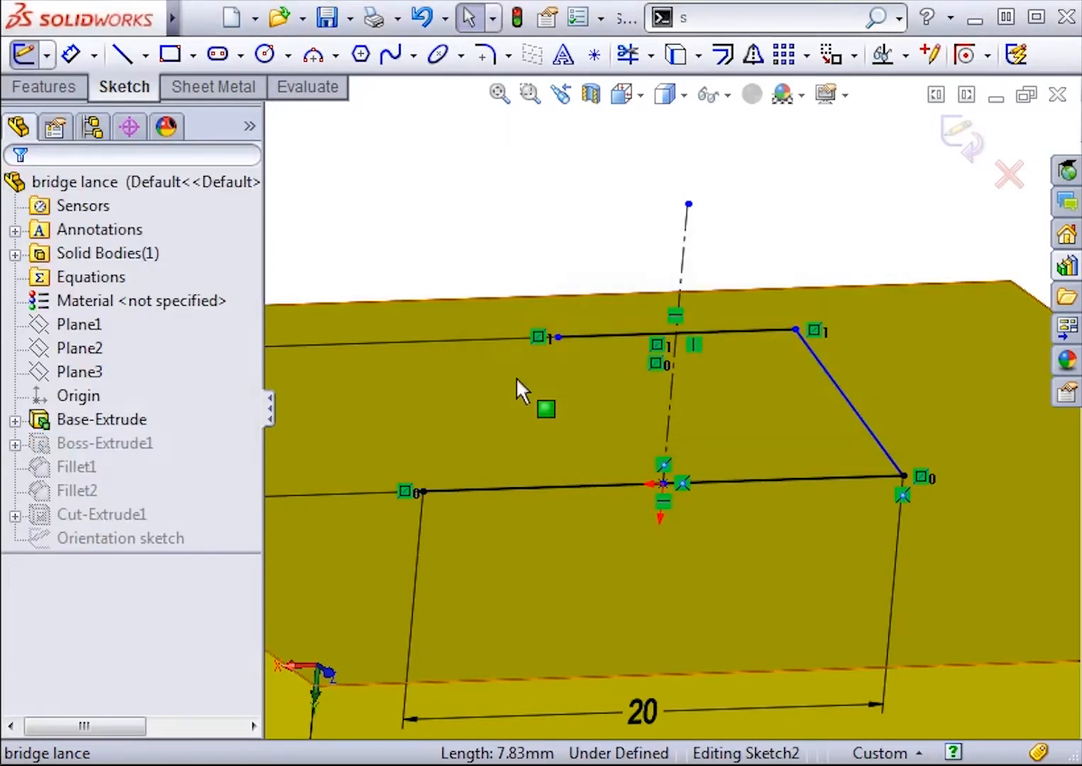
- Close the profile with a horizontal line extending its upper edge and a vertical line down to the open end of the 20 mm base line
key(s)
click(541, 431)
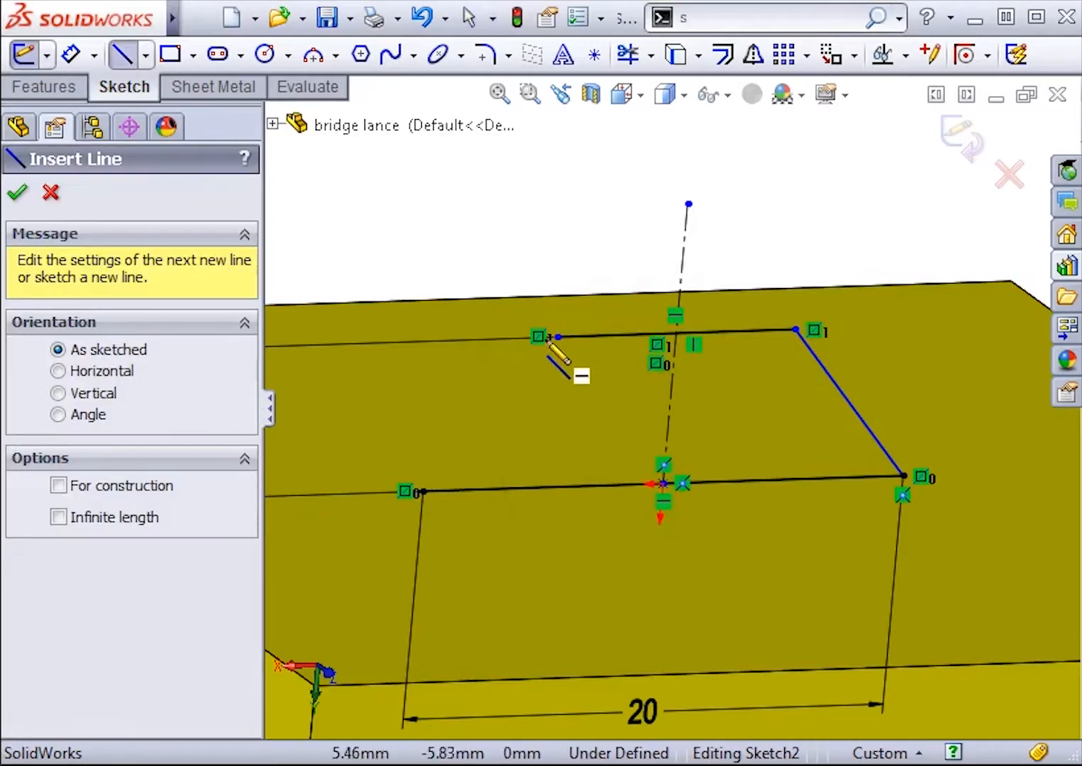
click(557, 336)
click(437, 341)
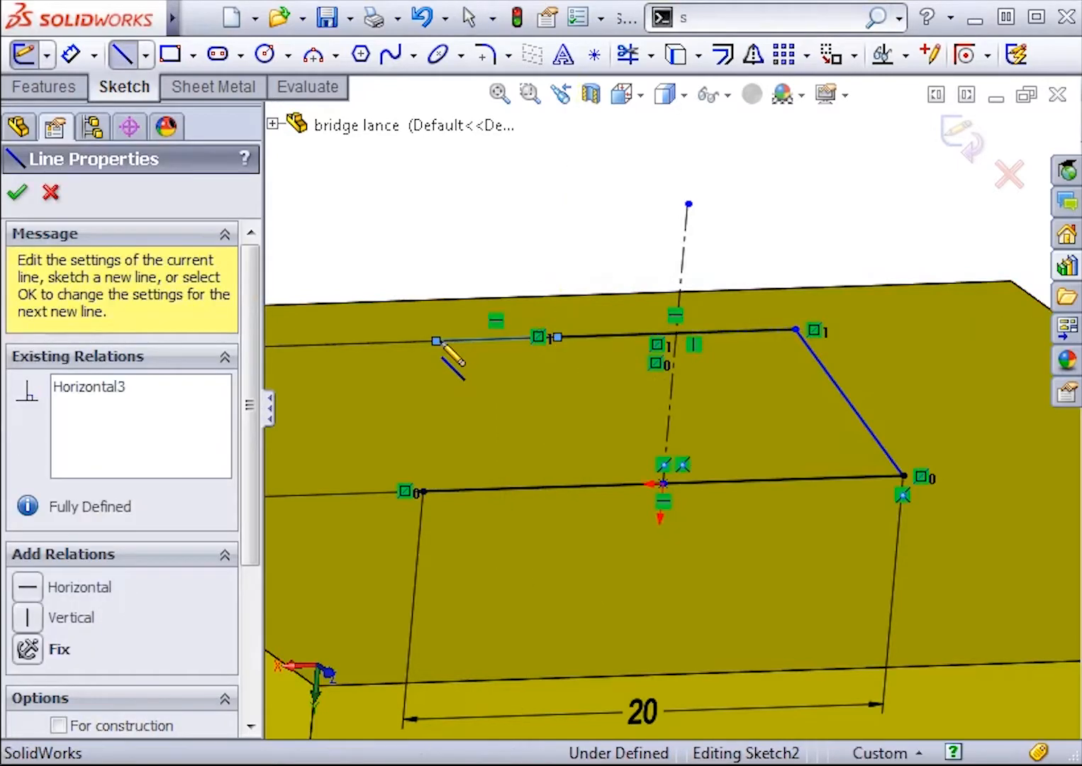
click(423, 491)
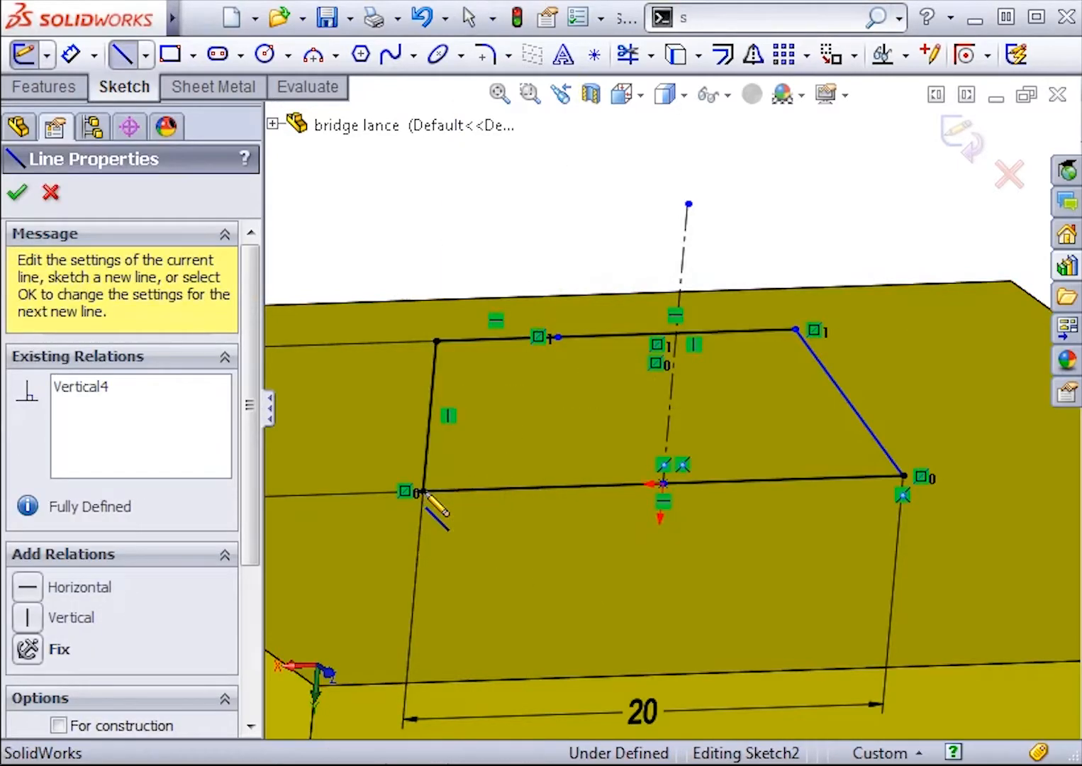
click(17, 191)
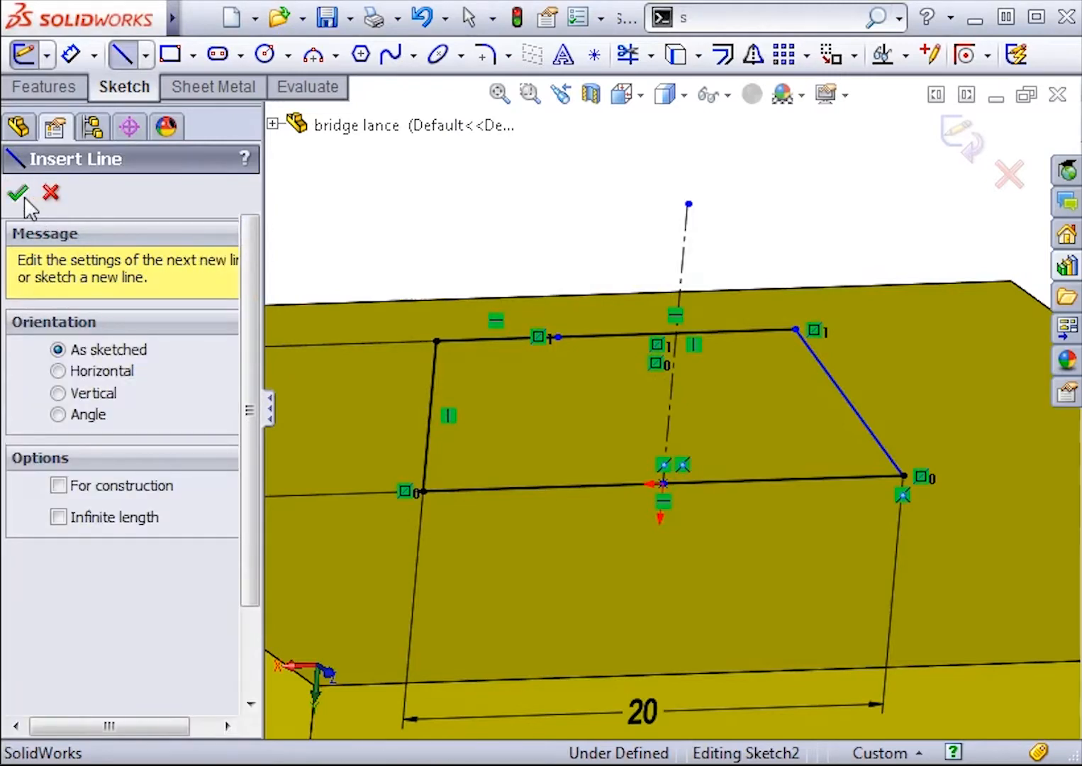
click(17, 193)
- Exit the Boss-Extrude1 sketch and rebuild the part, ignoring the Fillet1 error
click(959, 142)
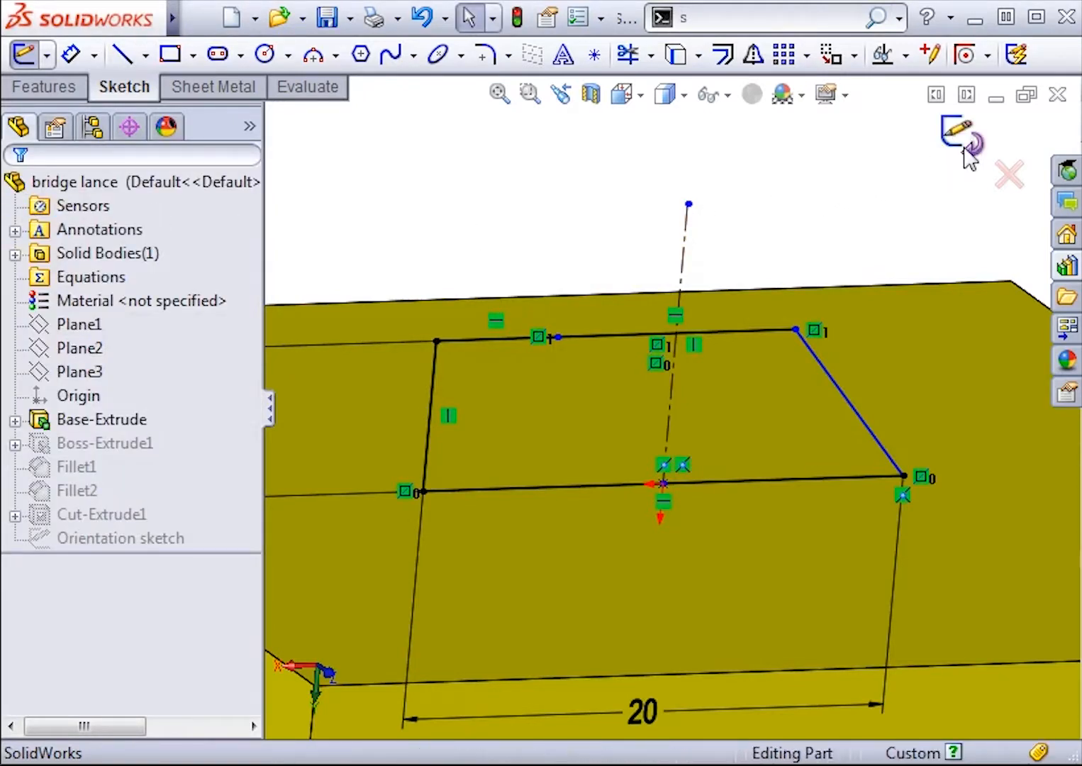
drag(991, 355, 635, 185)
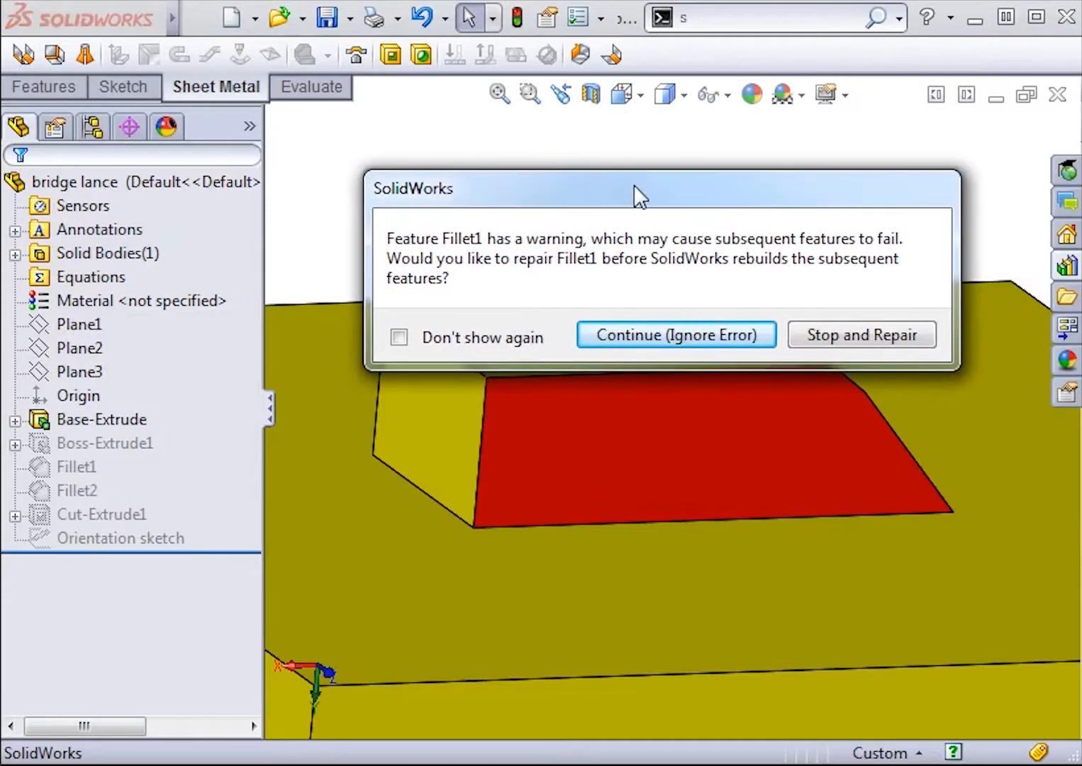
click(704, 342)
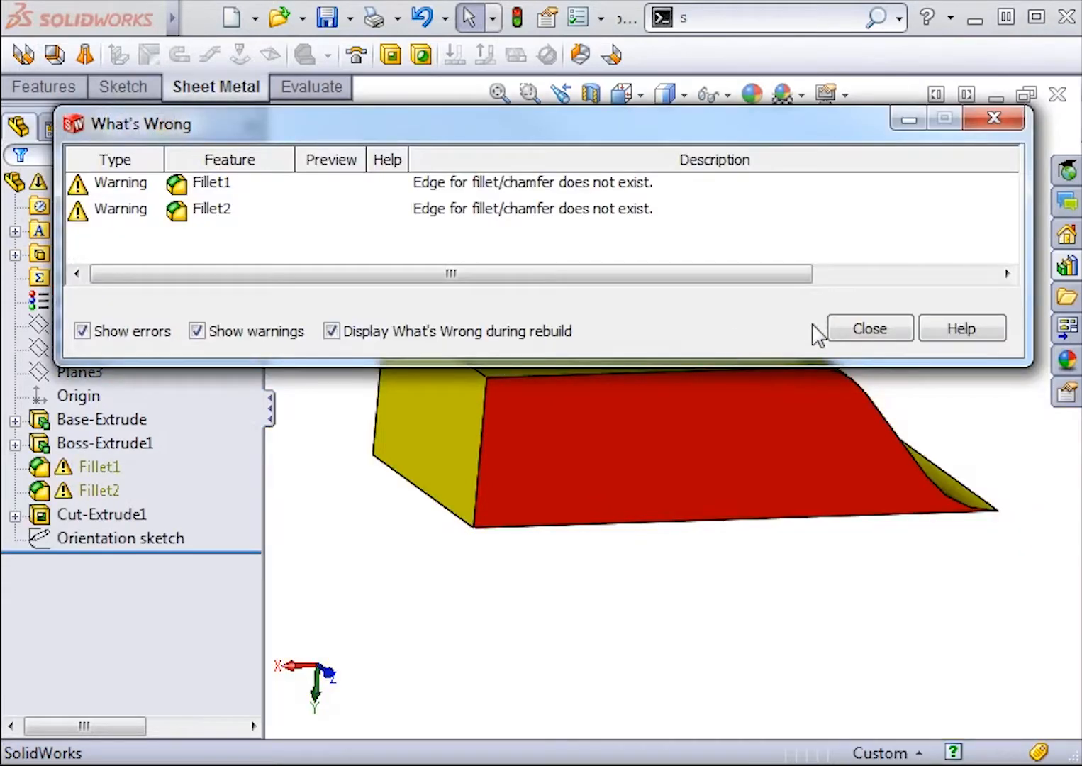
click(865, 329)
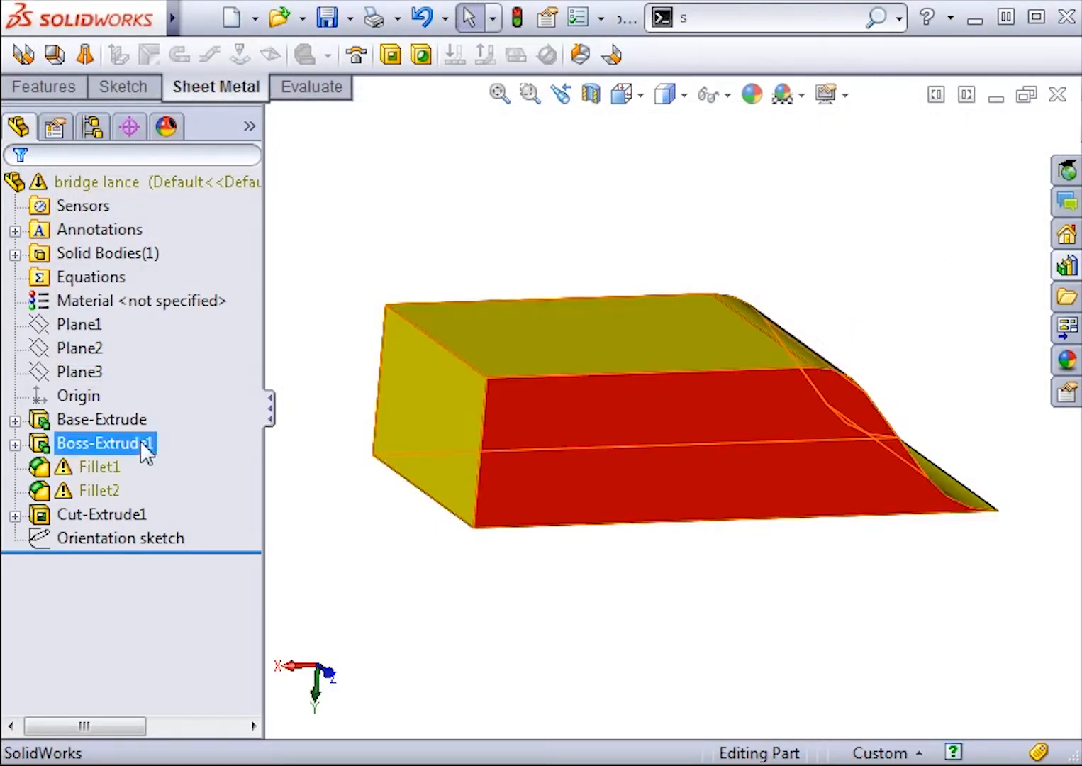
- Edit Fillet1 and let its missing edge reference be removed automatically
right_click(95, 467)
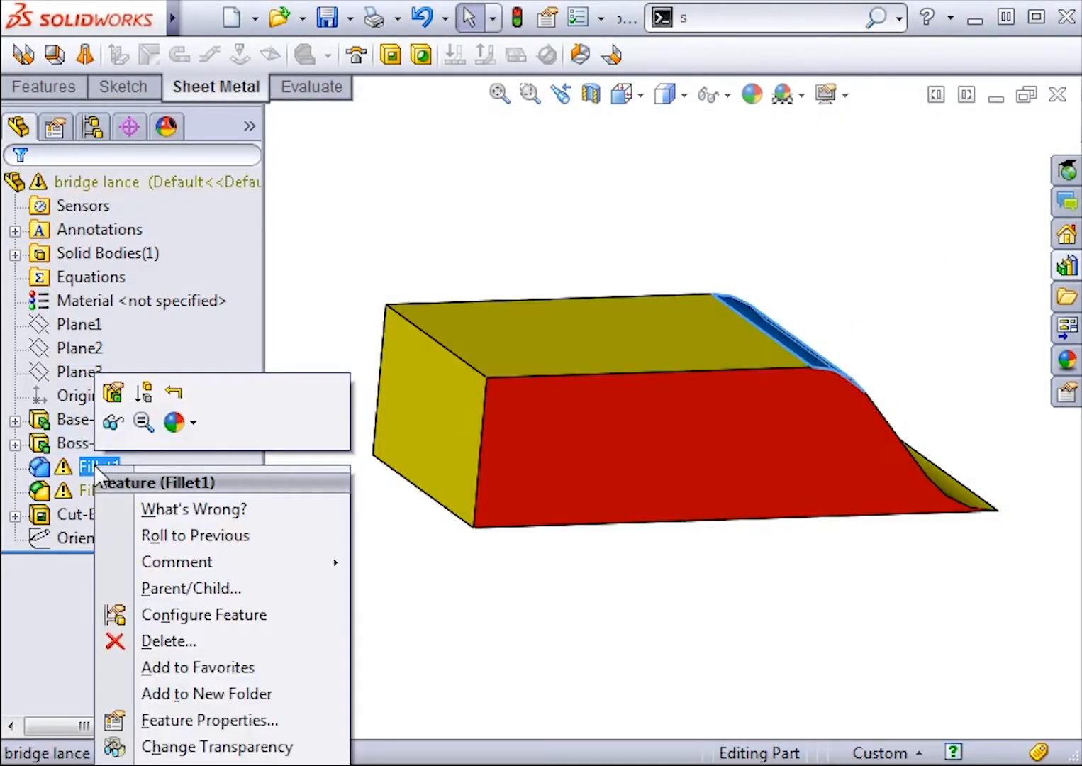
click(113, 392)
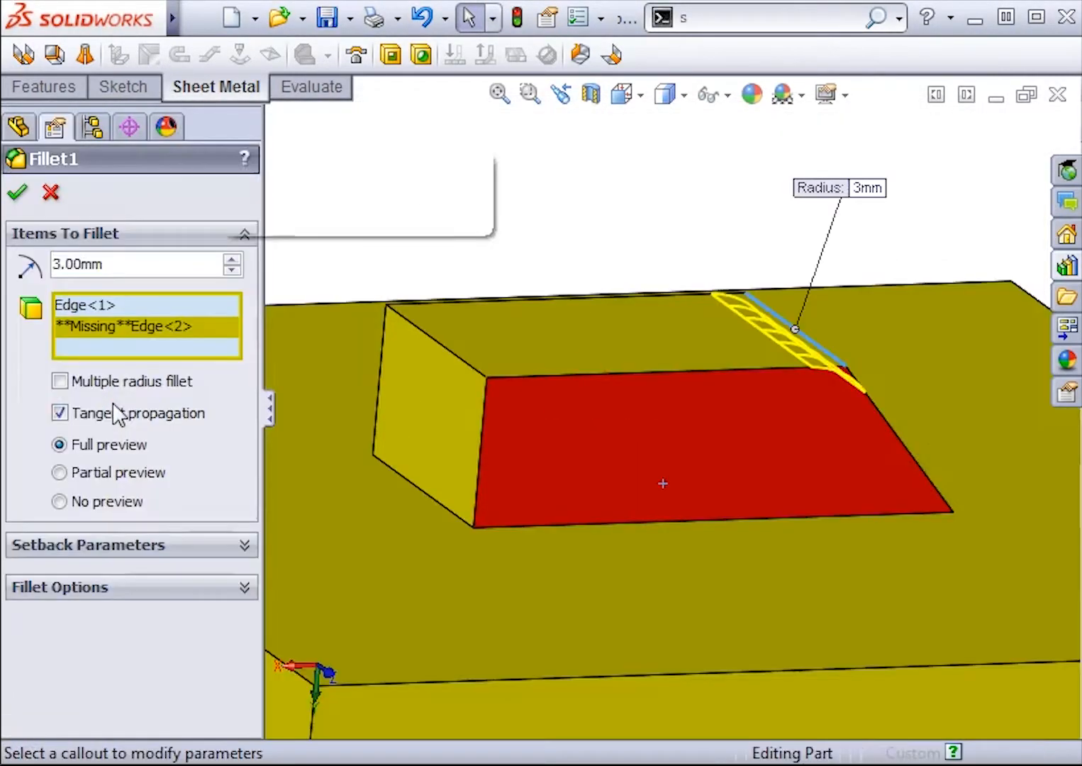
click(18, 194)
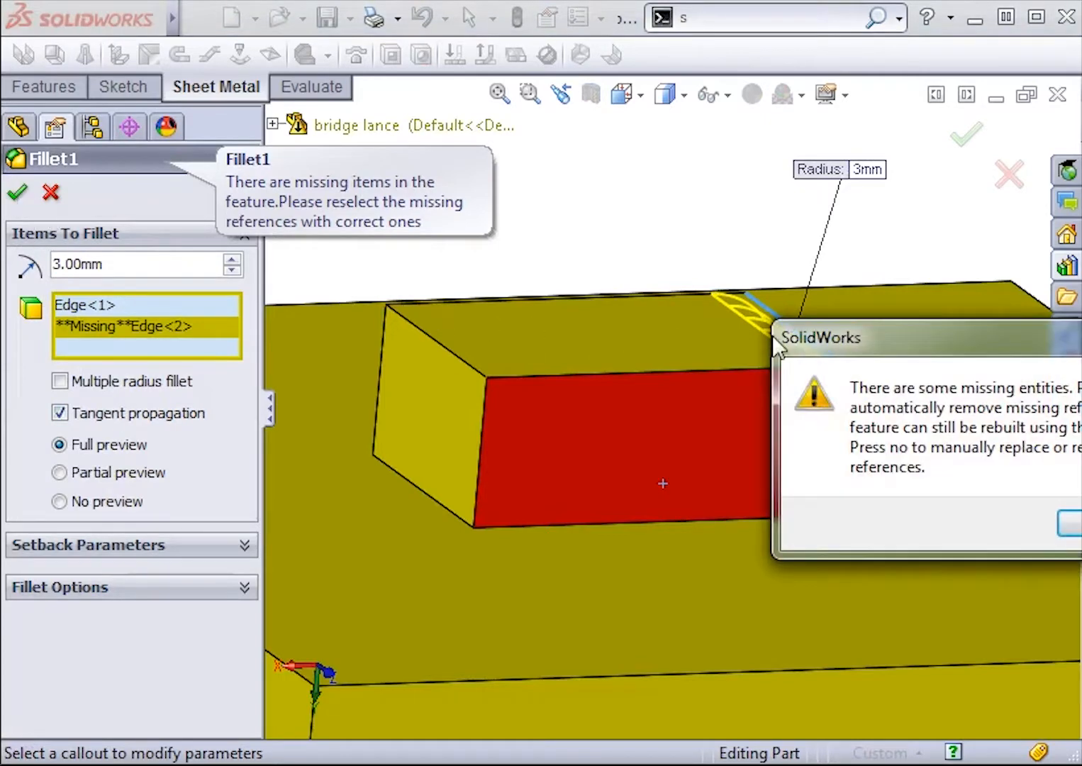
drag(776, 344, 477, 309)
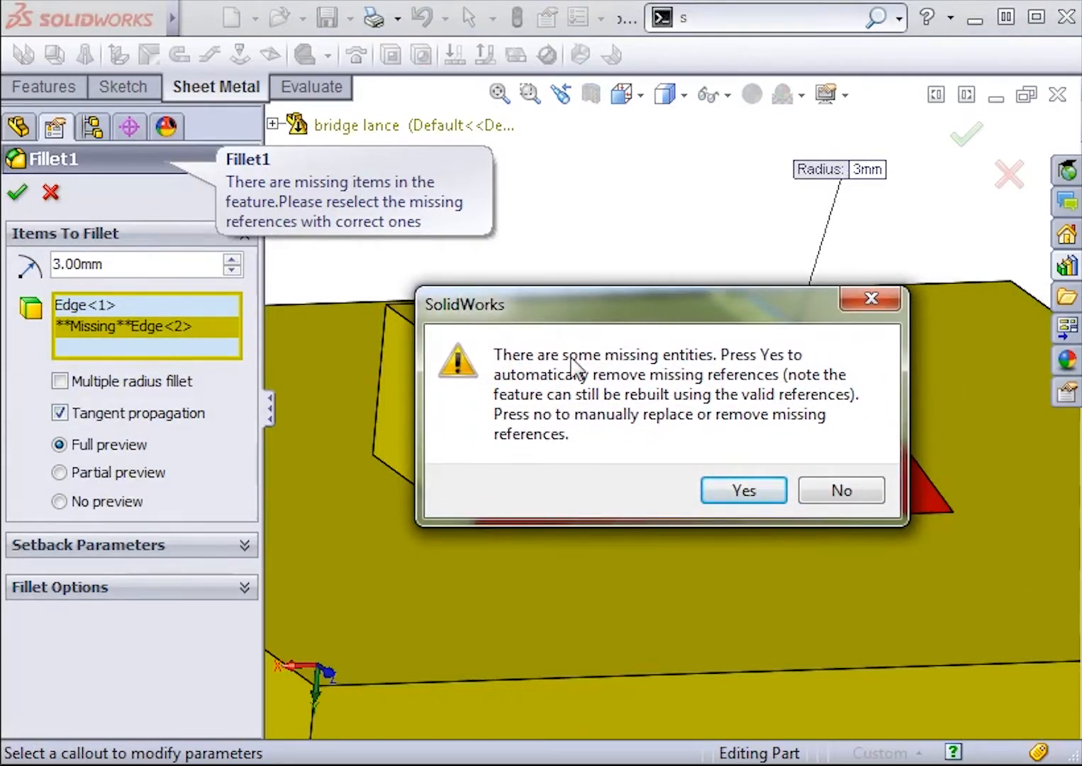
click(726, 488)
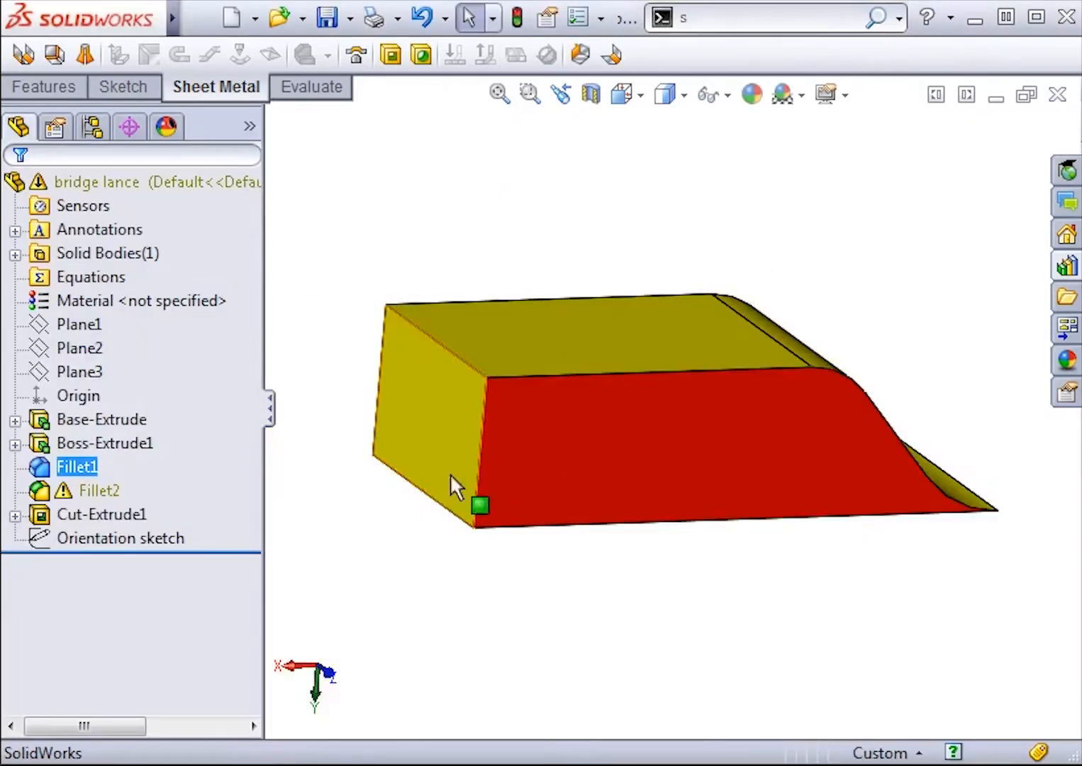
- Edit Fillet2 and let its missing edge reference be removed automatically
right_click(108, 490)
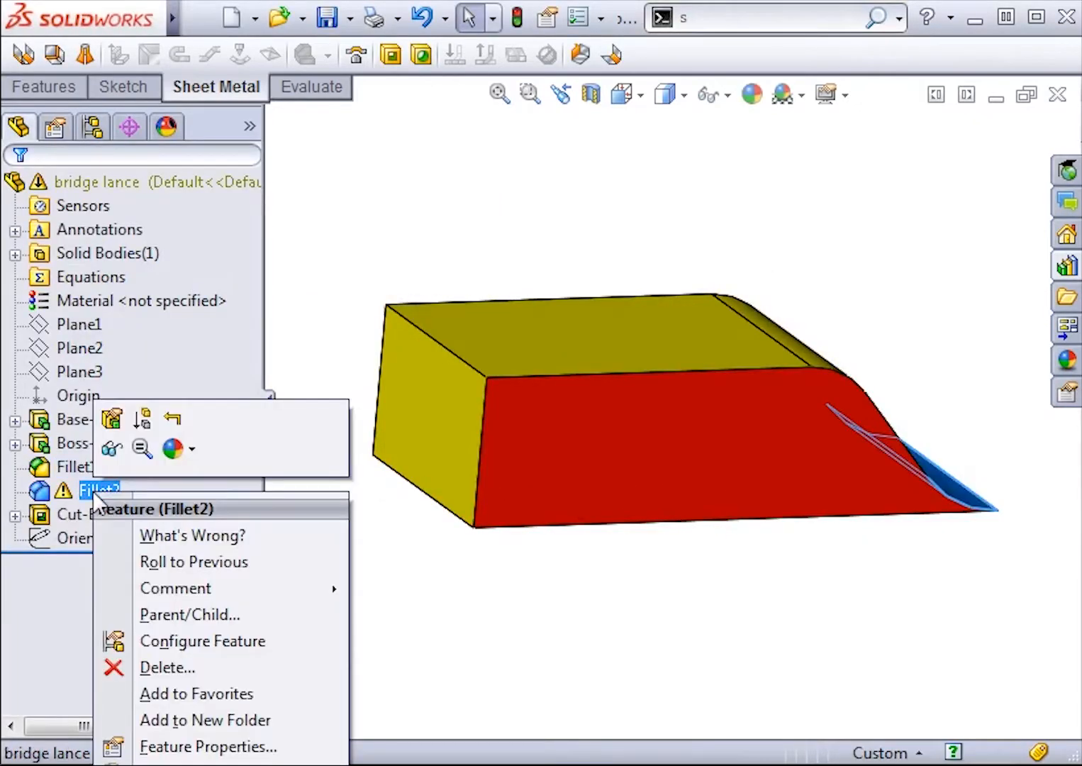
click(112, 426)
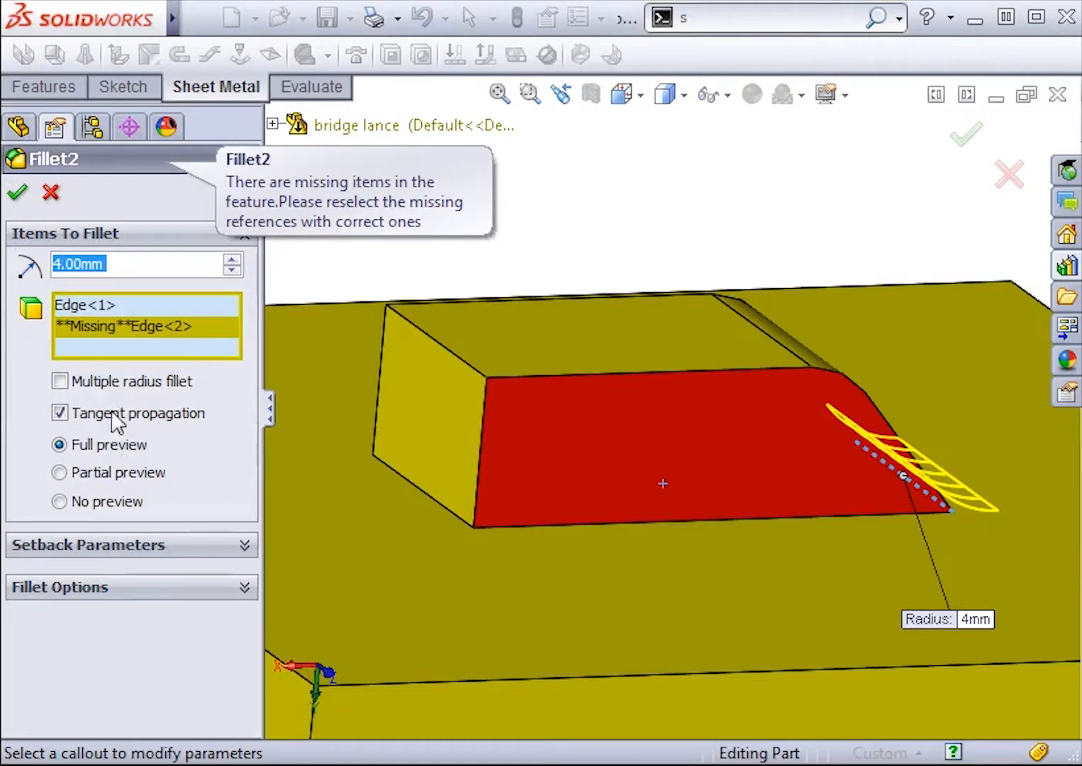
click(17, 192)
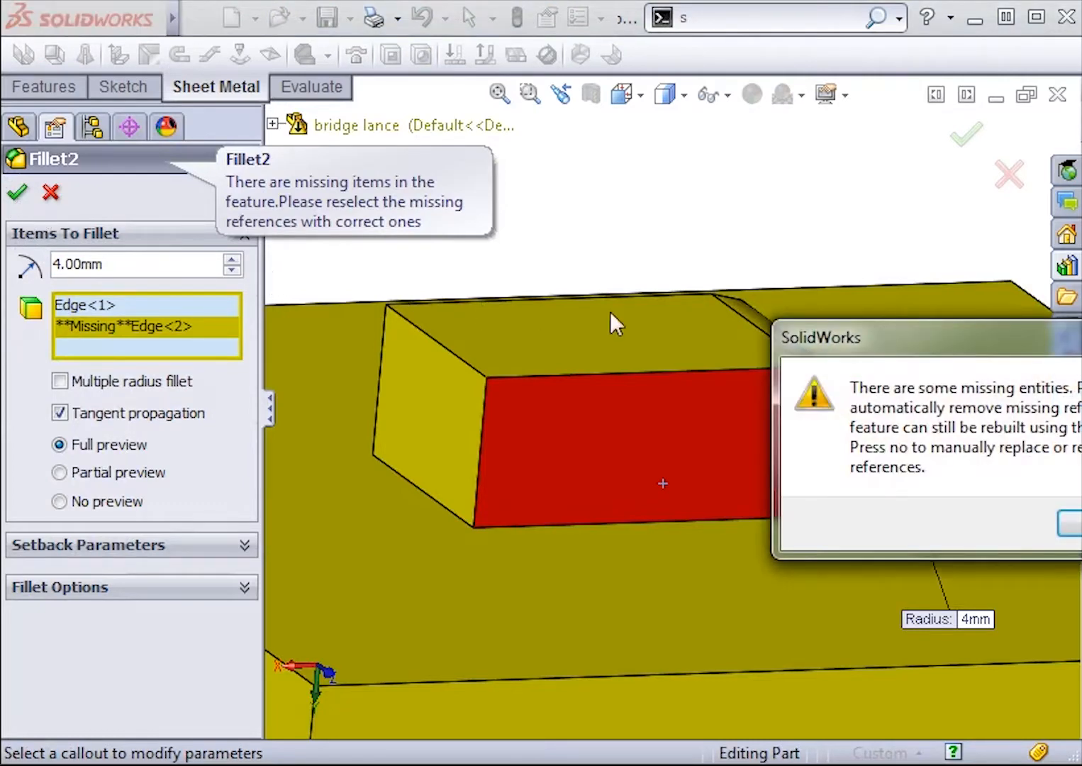
drag(823, 337, 474, 280)
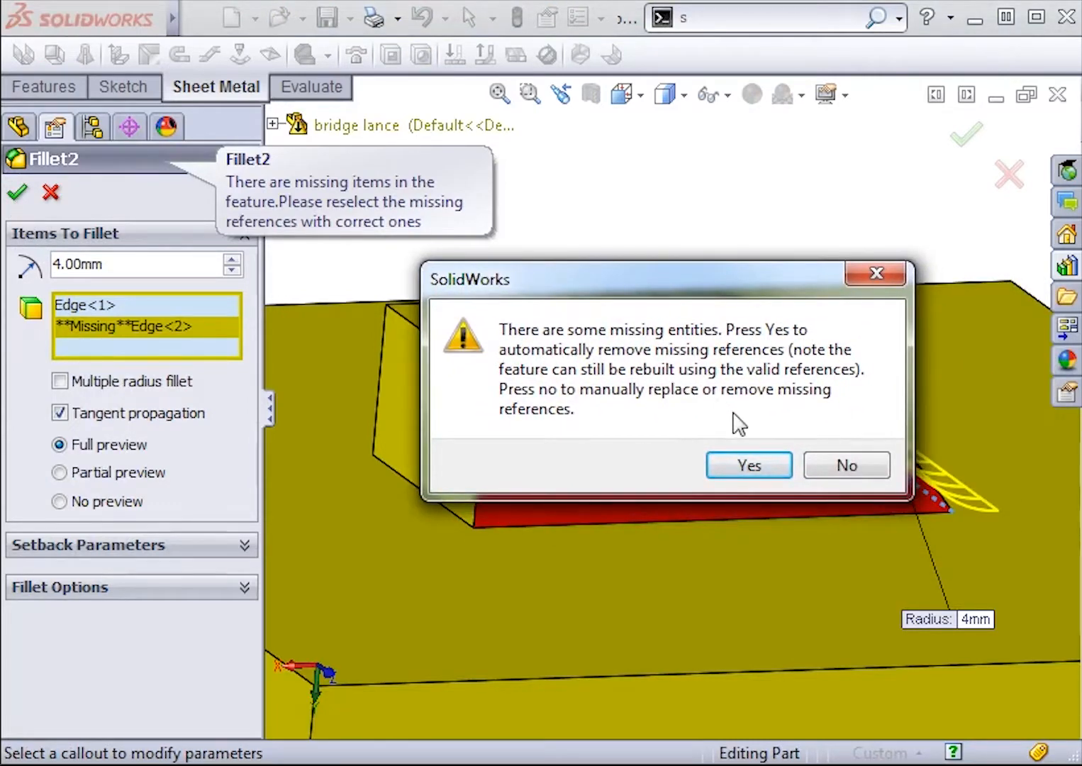
click(756, 466)
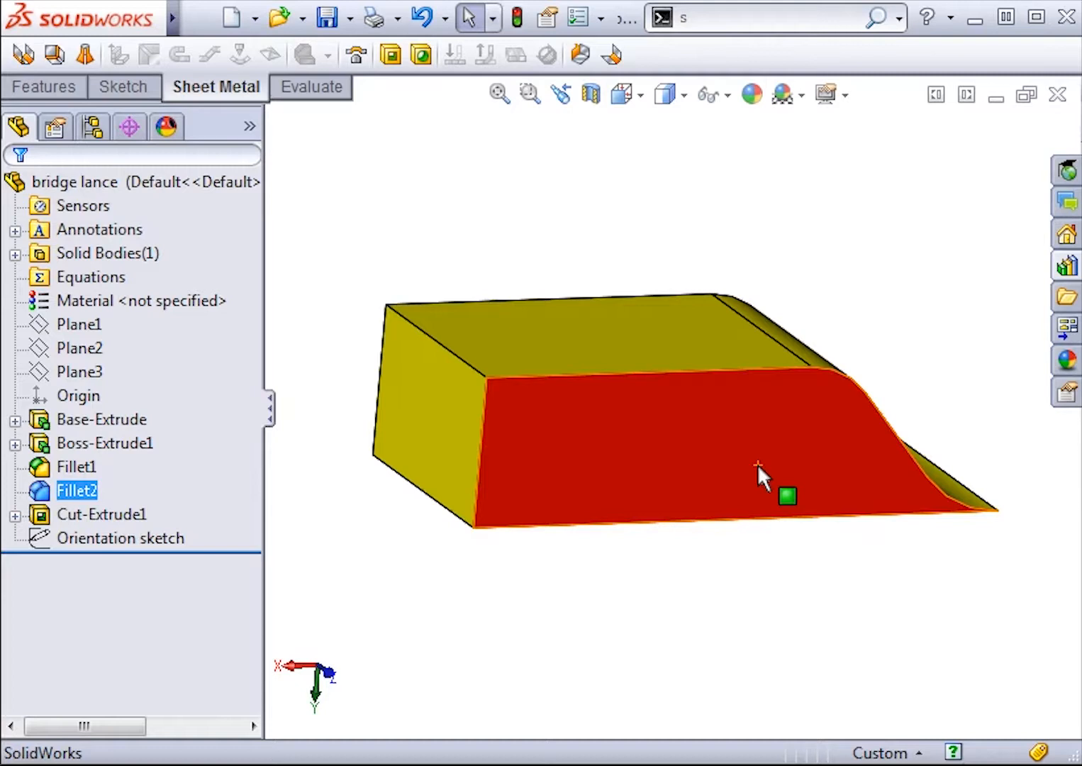
key(Escape)
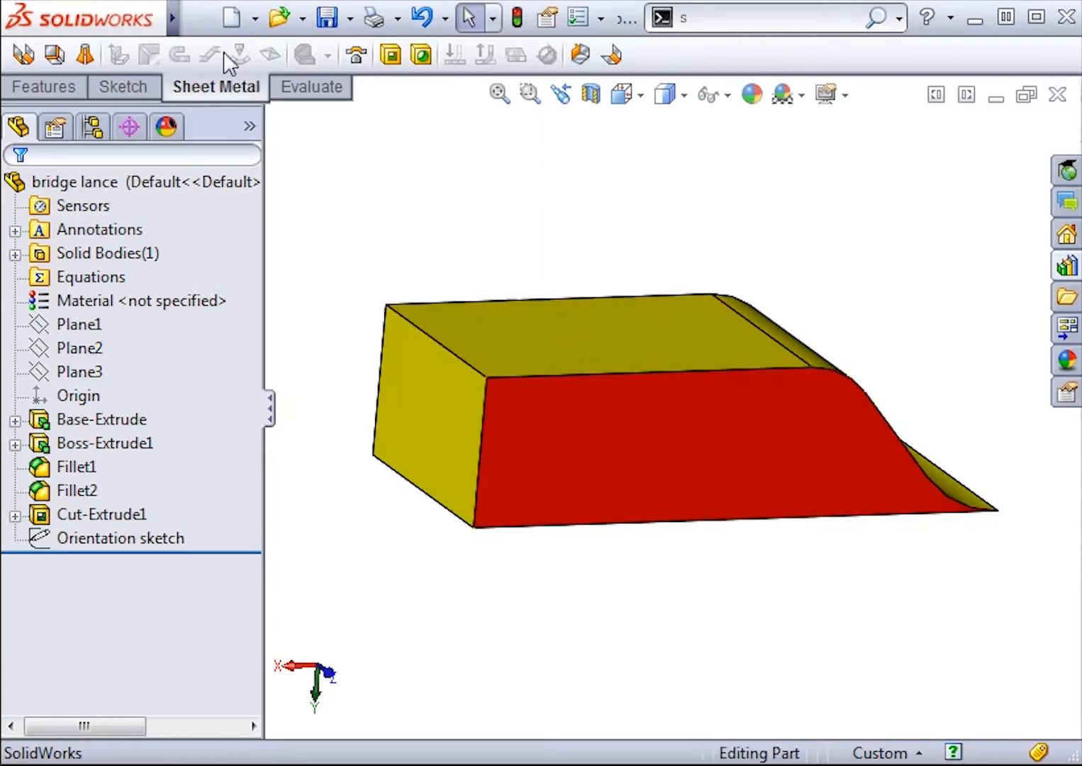
- Start a sheet metal Forming Tool feature on the bridge lance and set its flat bottom face as the stopping face
mouse_move(176, 19)
click(346, 19)
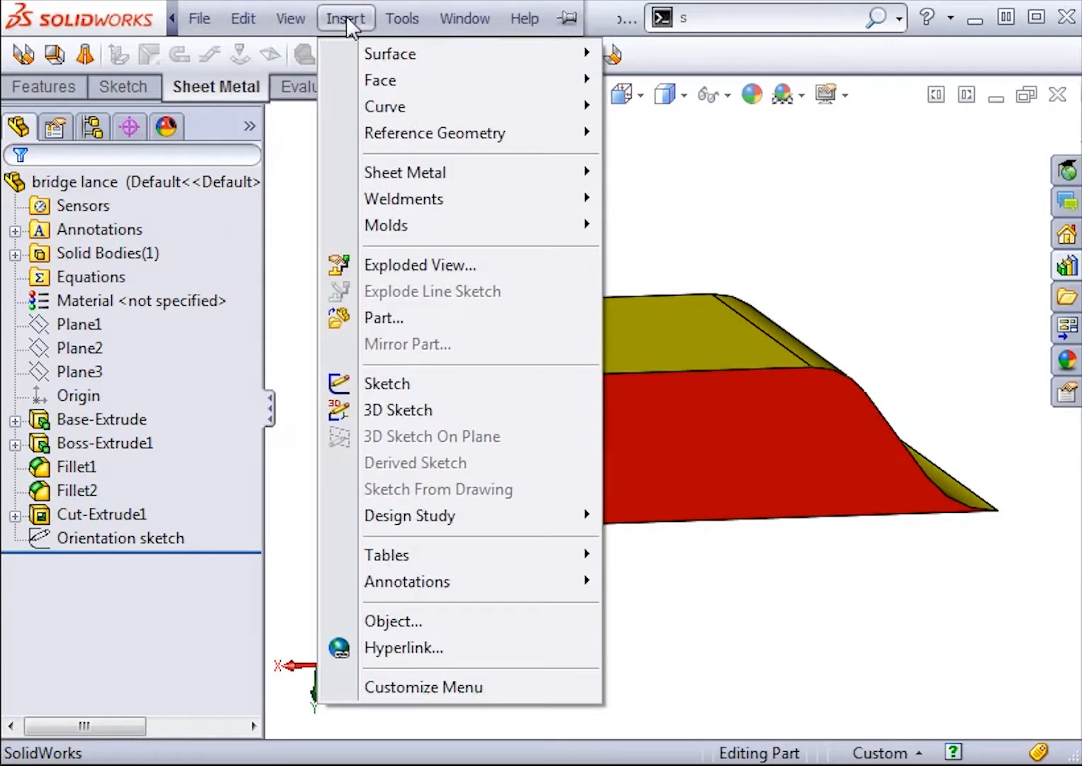
mouse_move(359, 91)
mouse_move(403, 176)
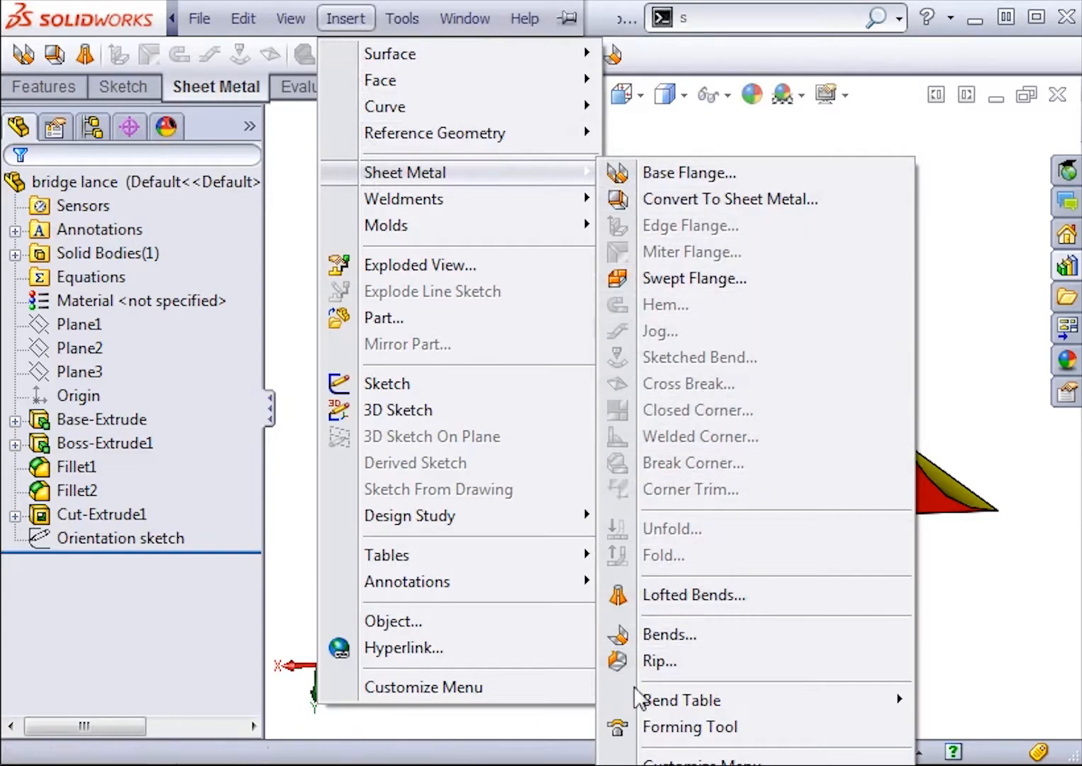
click(636, 731)
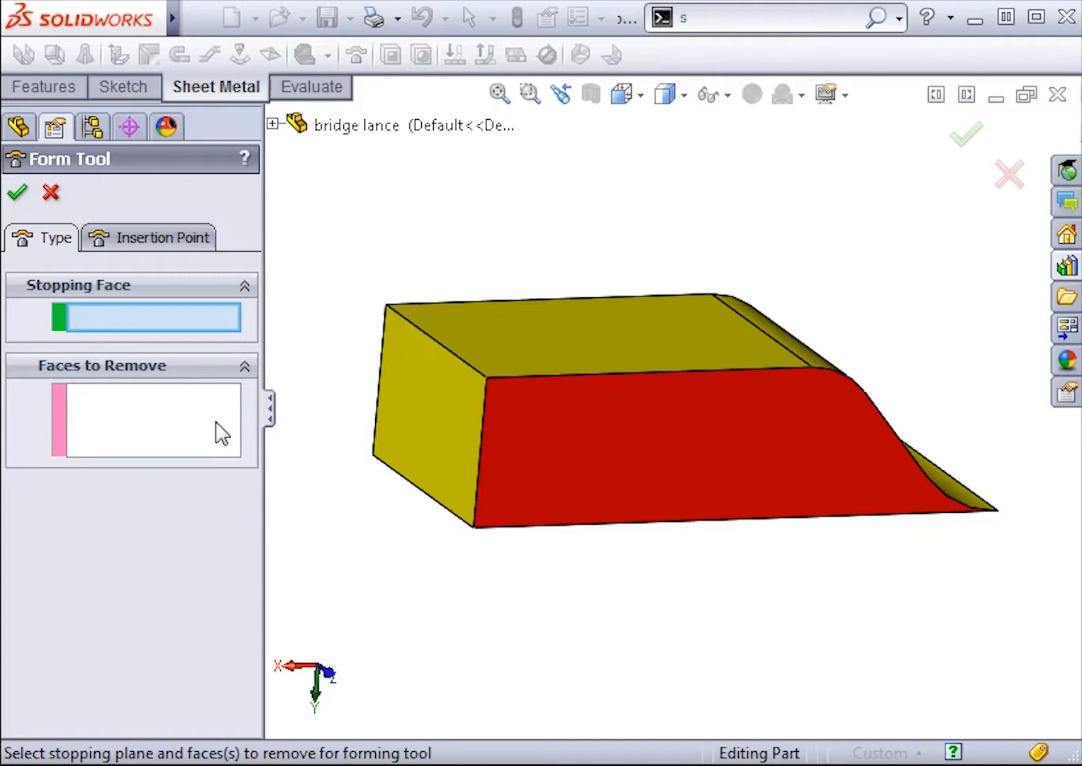
middle_drag(582, 587, 583, 430)
click(582, 435)
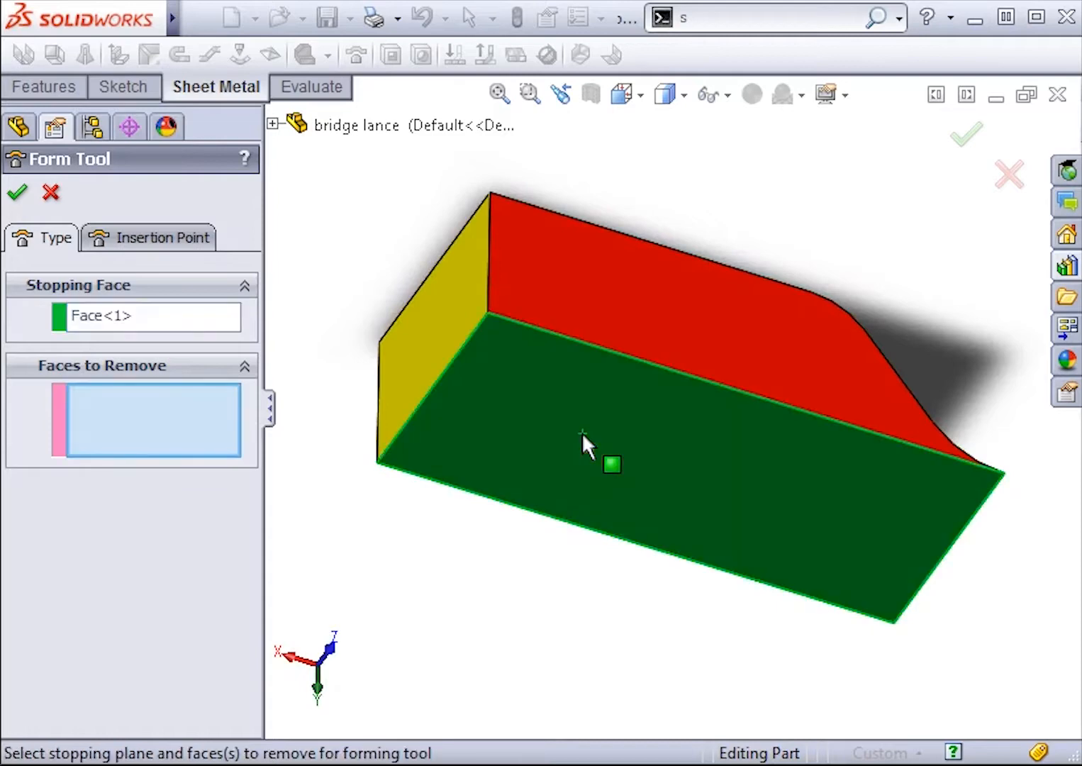
- Add the two side faces and the flat vertical end face as faces to remove, and finish the form tool
middle_drag(383, 479, 389, 621)
click(511, 502)
click(481, 495)
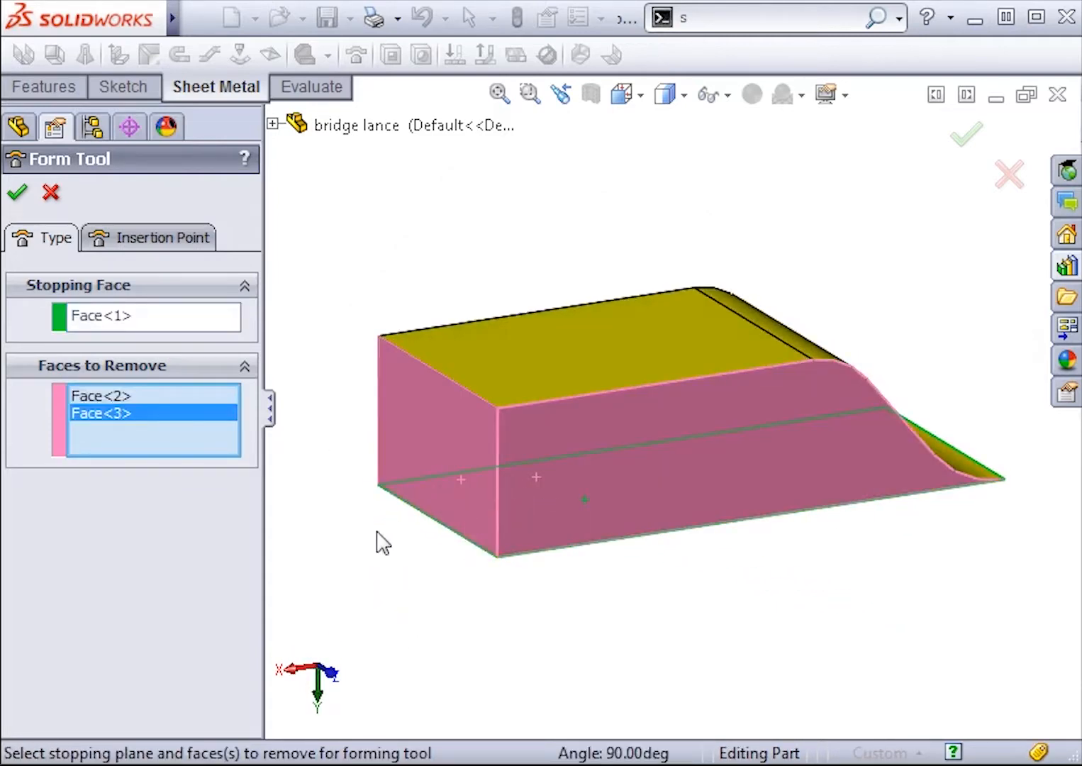
middle_drag(379, 541, 573, 502)
click(635, 404)
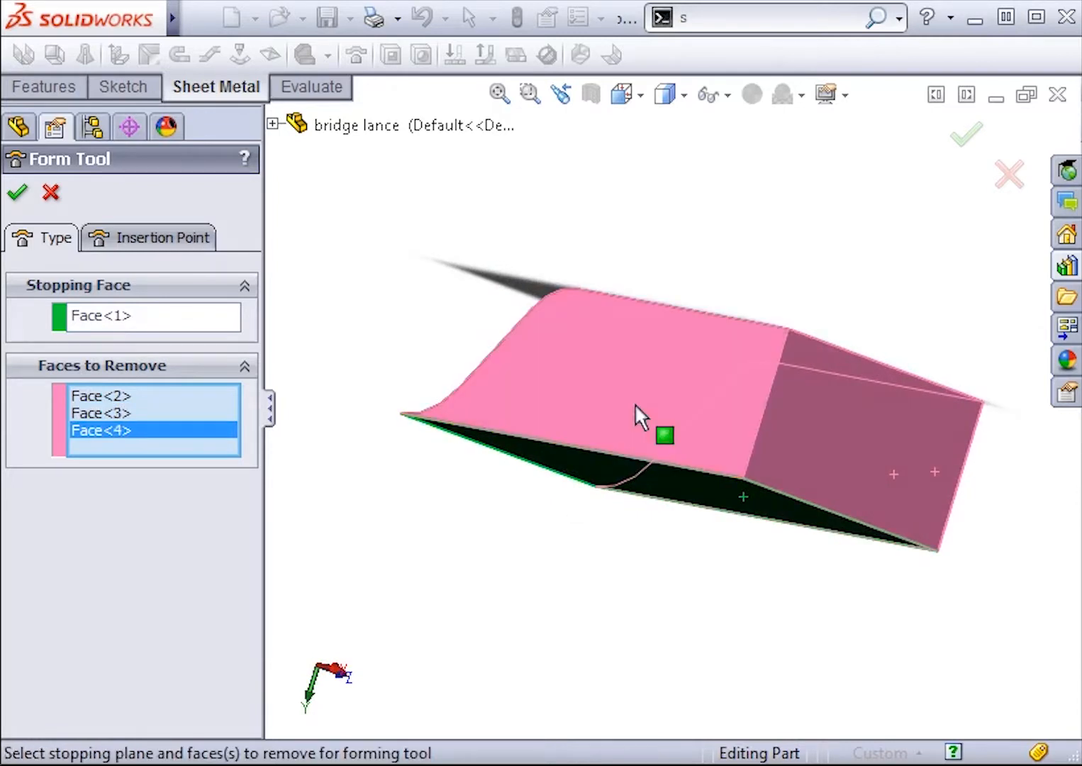
click(964, 130)
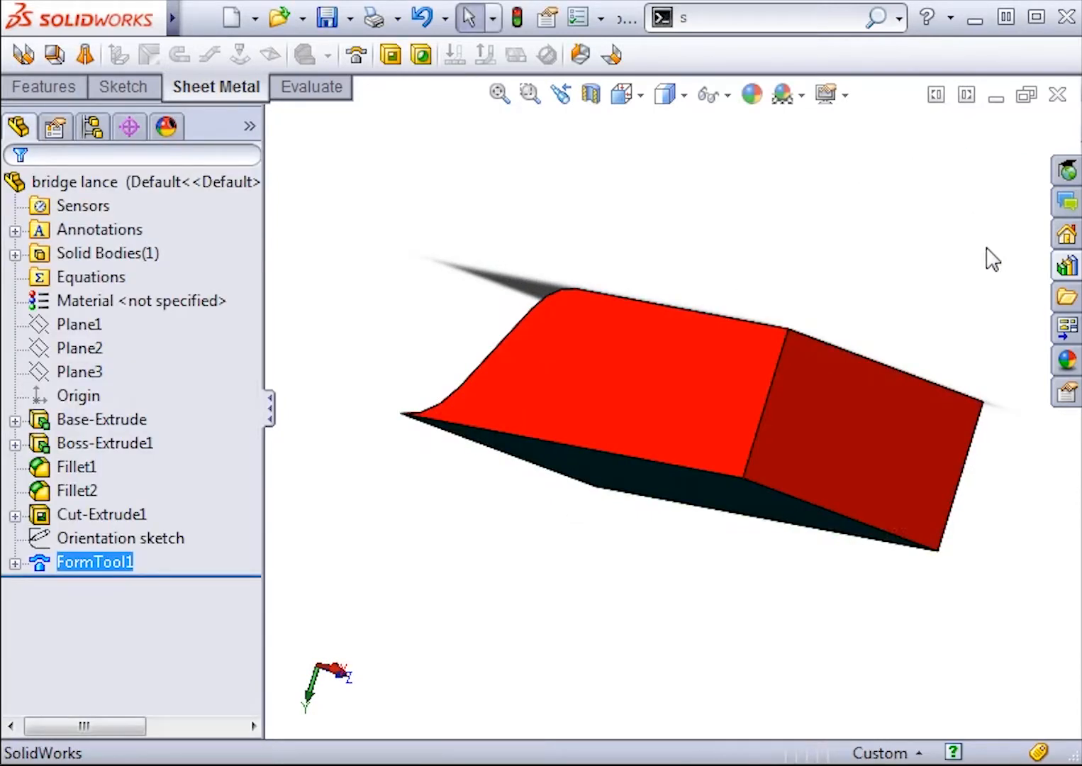
- Examine the form tool's red faces and the orientation sketch under FormTool1
middle_drag(991, 259, 788, 278)
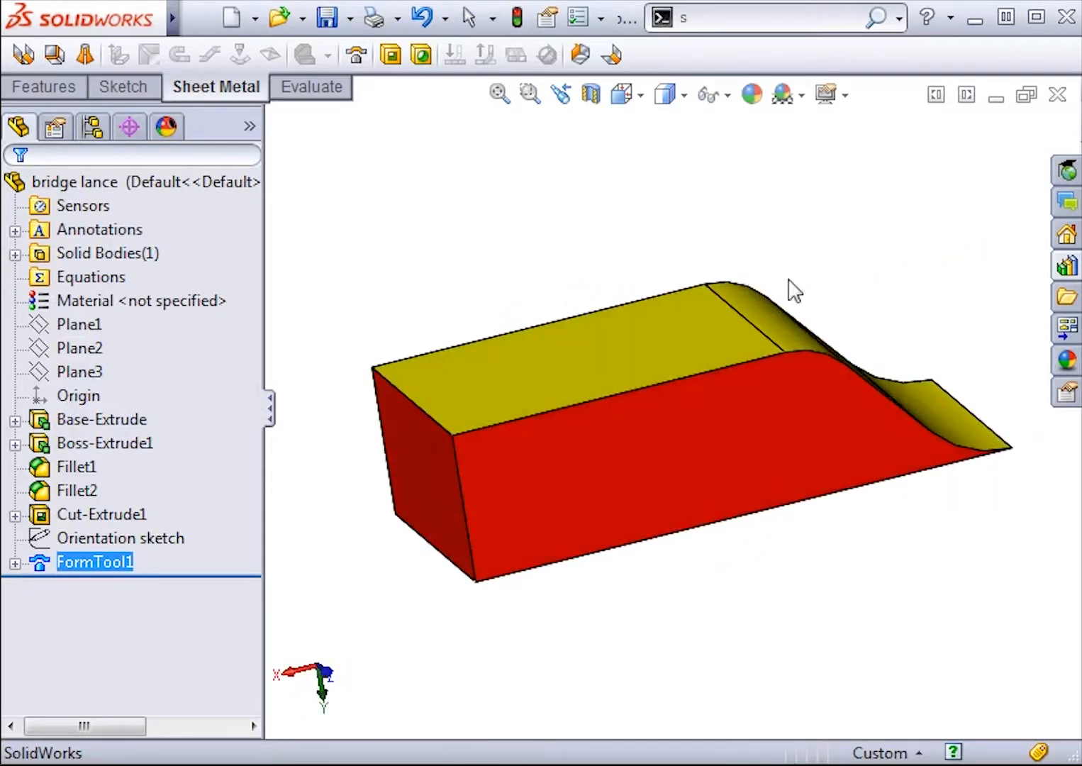
middle_drag(810, 589, 843, 606)
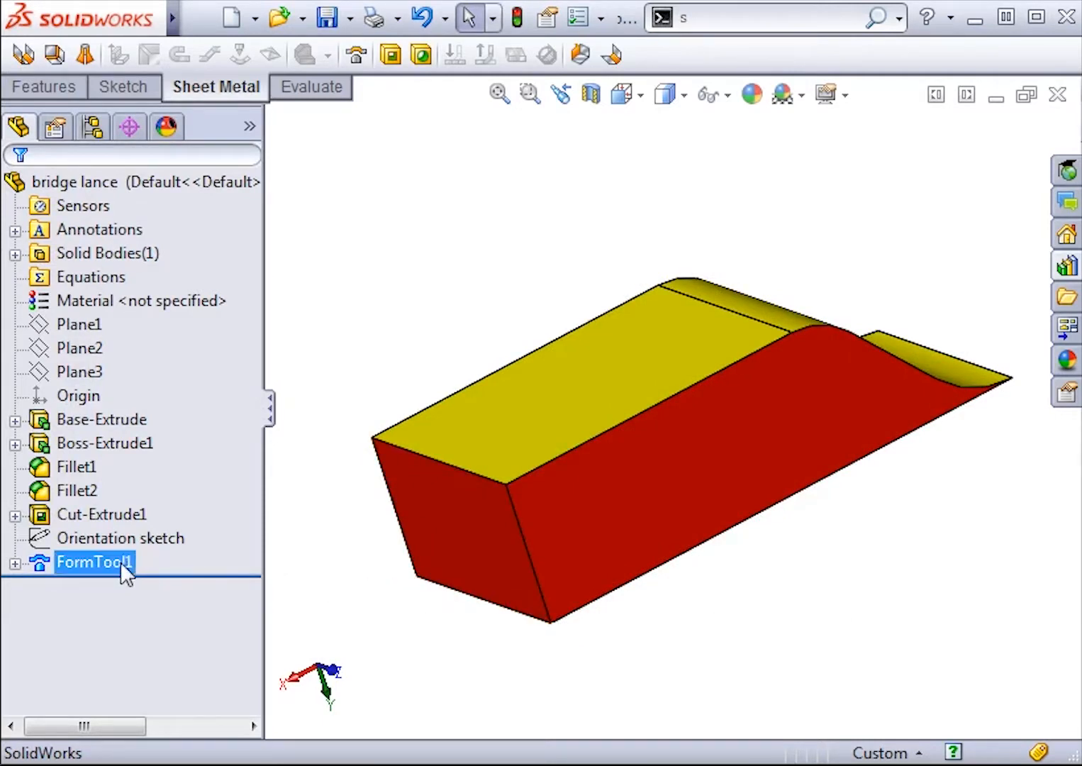
click(36, 562)
click(97, 584)
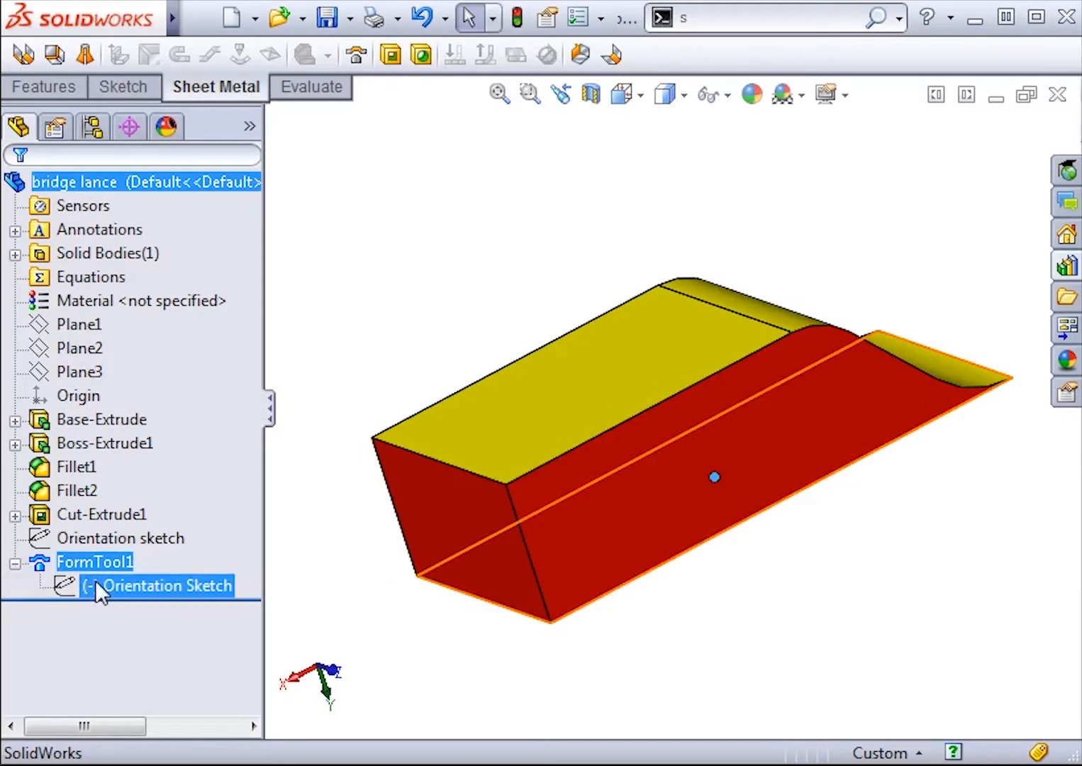
key(Escape)
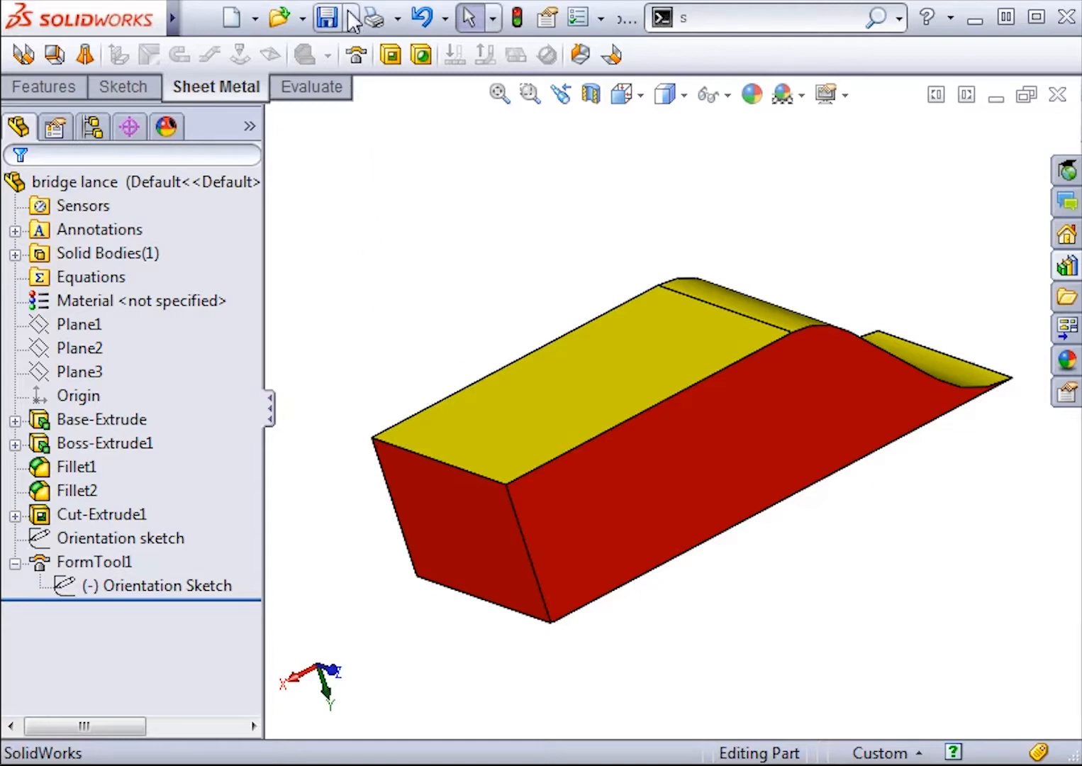
- Save the part as "bridge lance - new" in the lances forming tools folder and close it
click(198, 17)
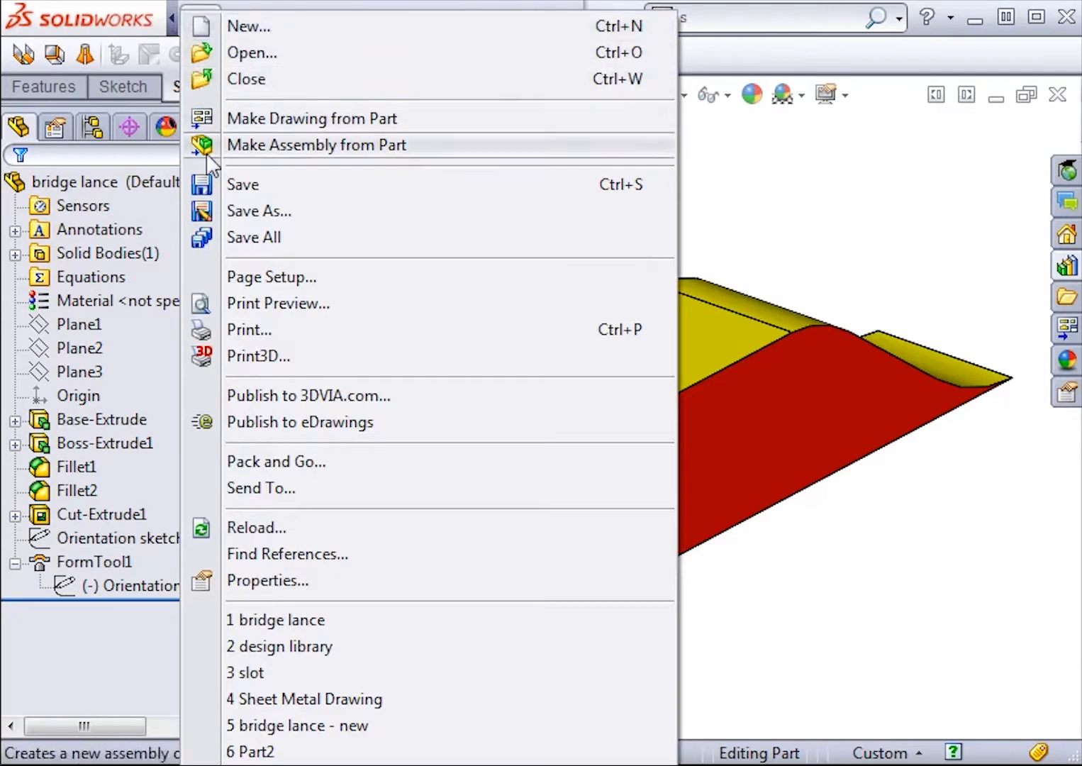
click(204, 212)
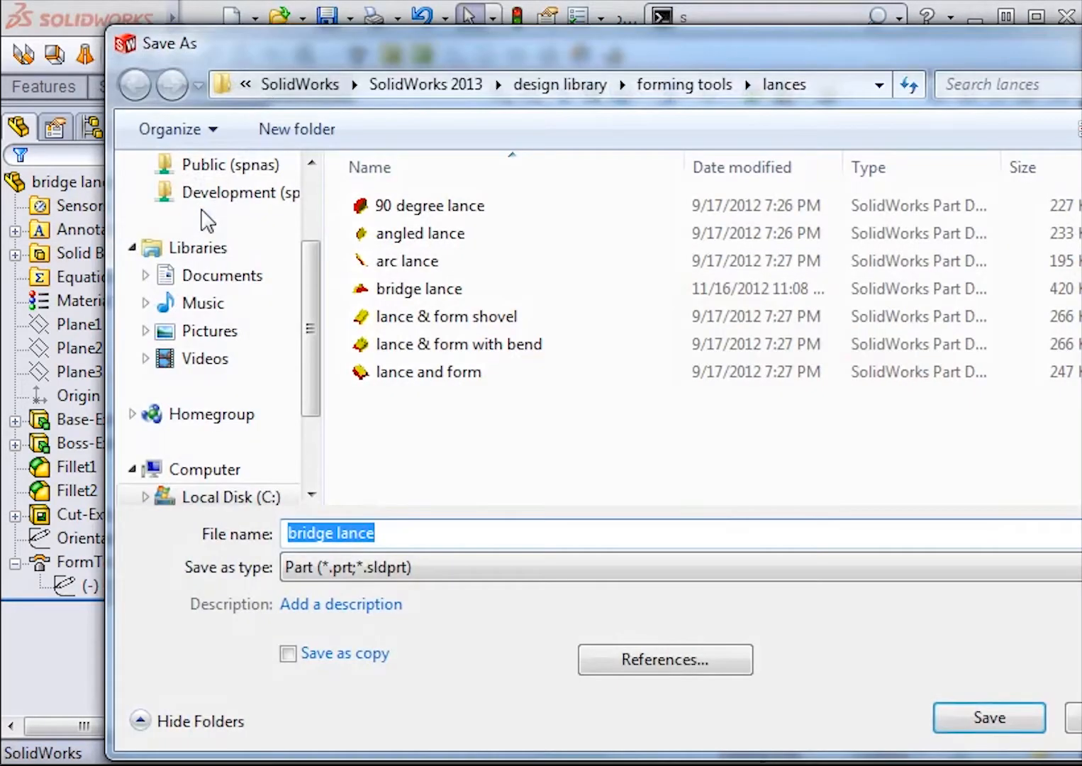
click(439, 527)
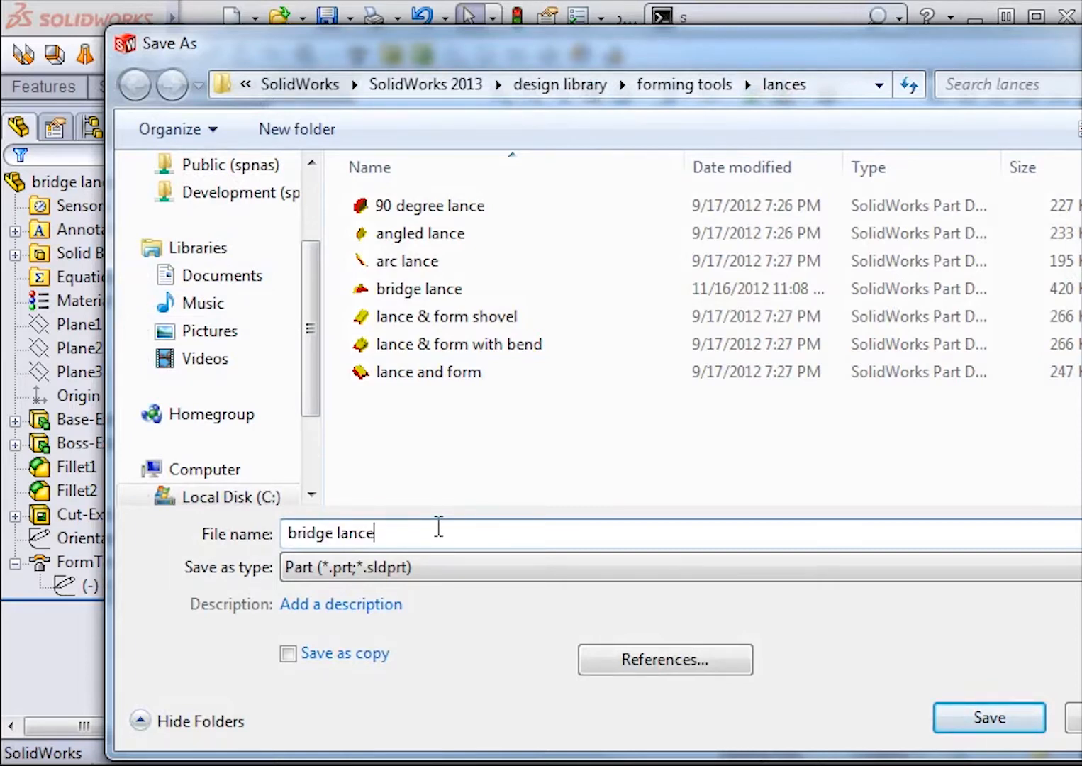
text(- new)
key(Return)
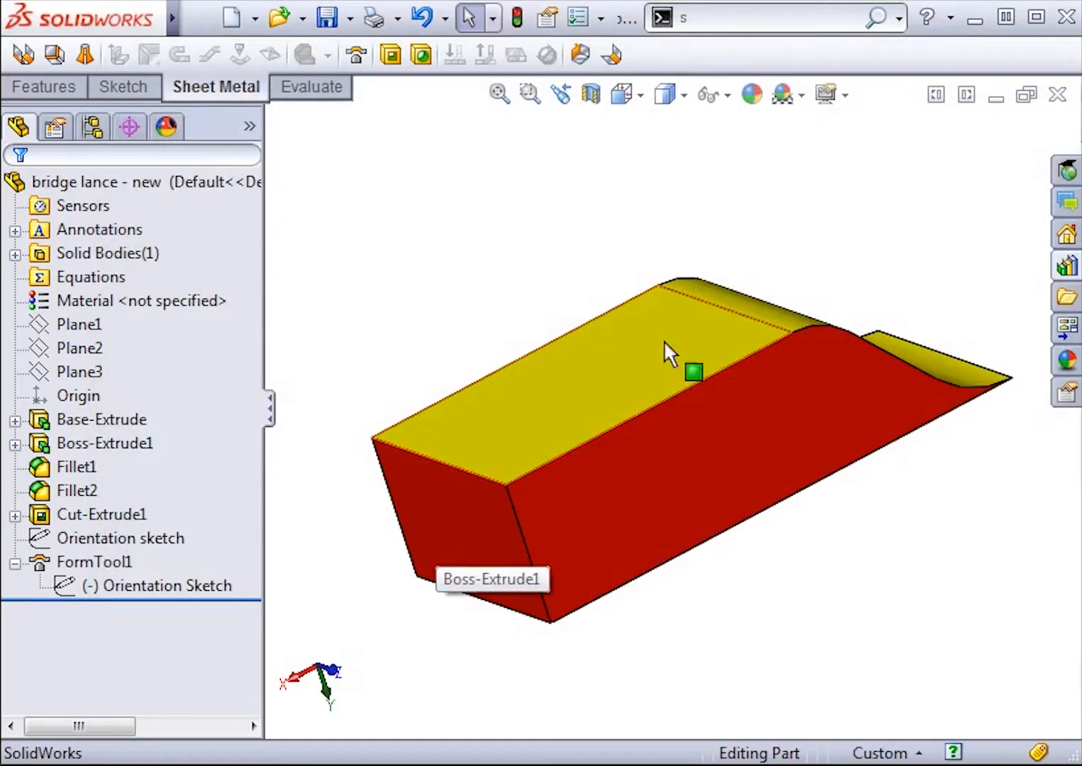
click(1058, 96)
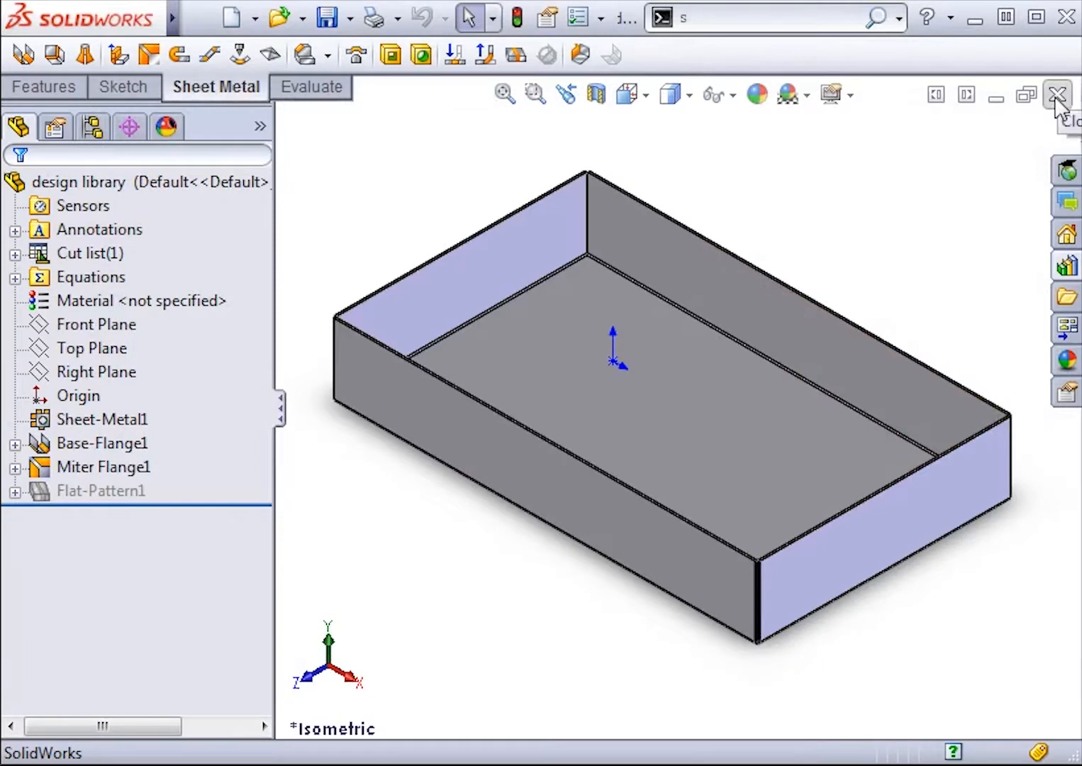
- Insert the "bridge lance - new" forming tool from the Design Library onto the inside floor of the sheet metal tray
click(1067, 267)
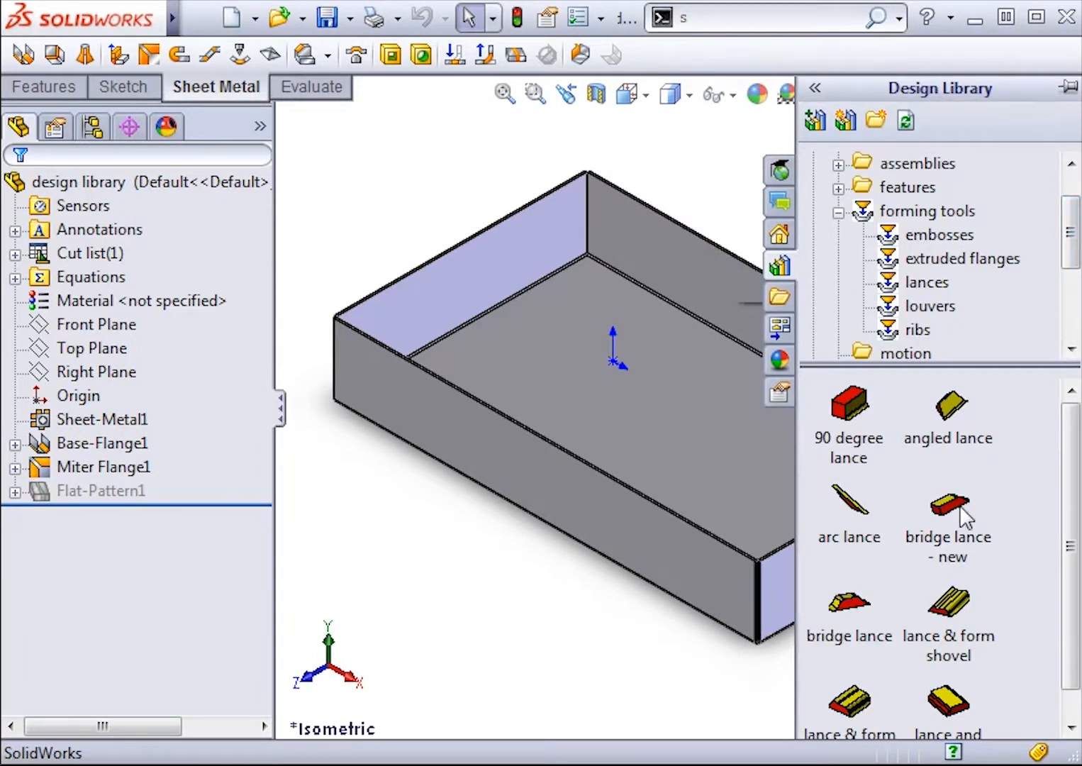
mouse_move(965, 516)
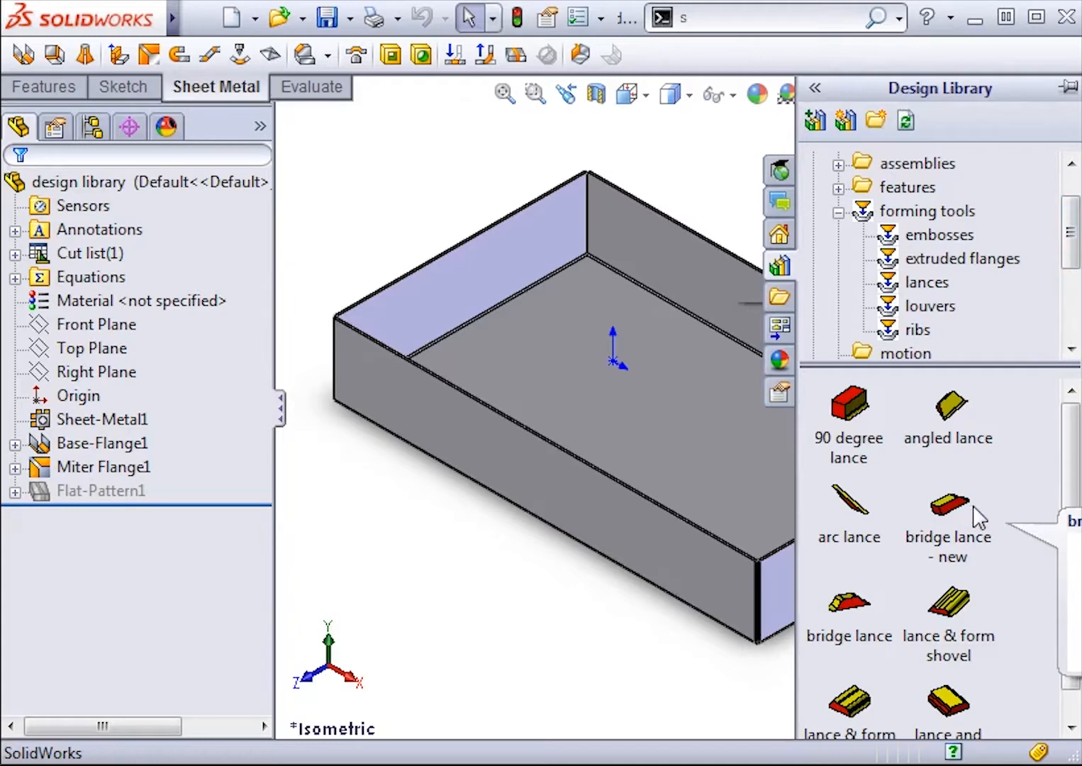
drag(973, 506, 660, 390)
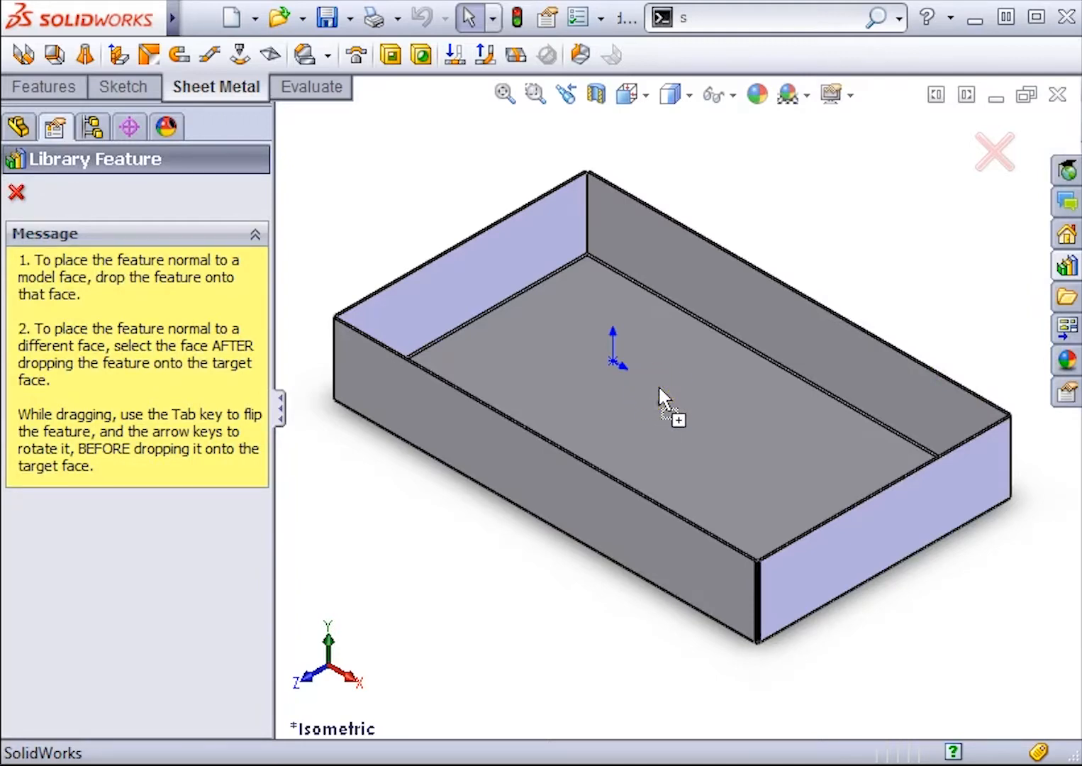
drag(660, 388, 659, 388)
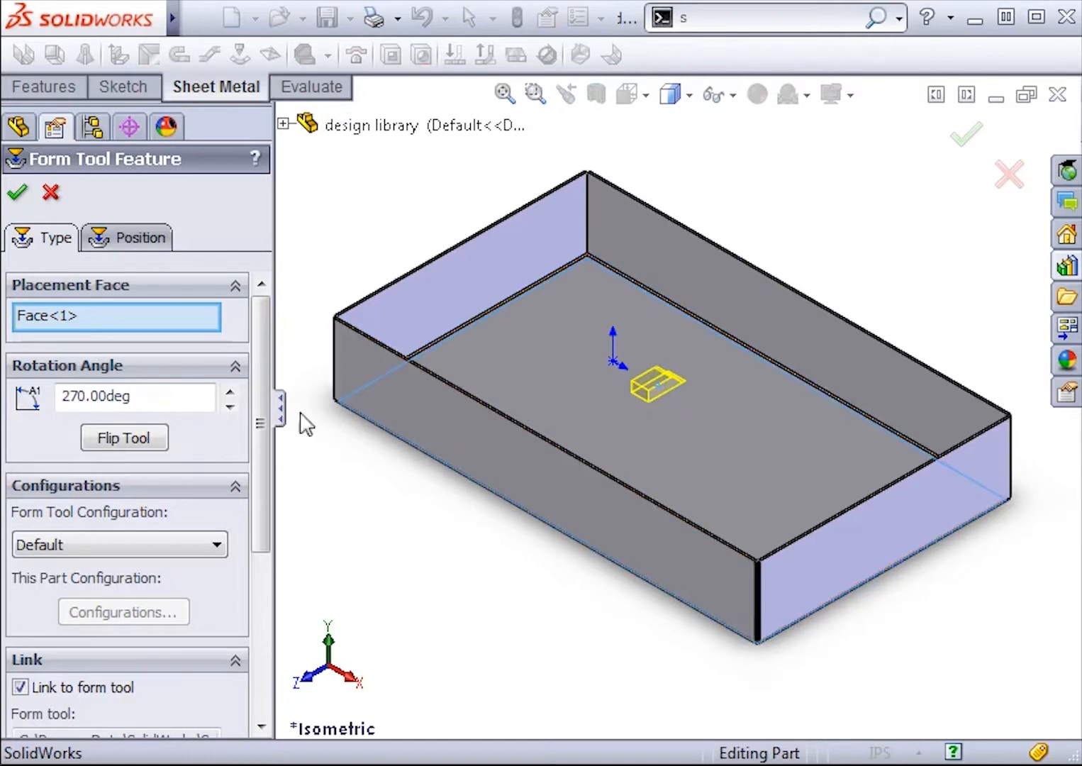
- Set the form tool's rotation angle to 90 degrees and finish placing it on the tray floor
drag(186, 399, 44, 397)
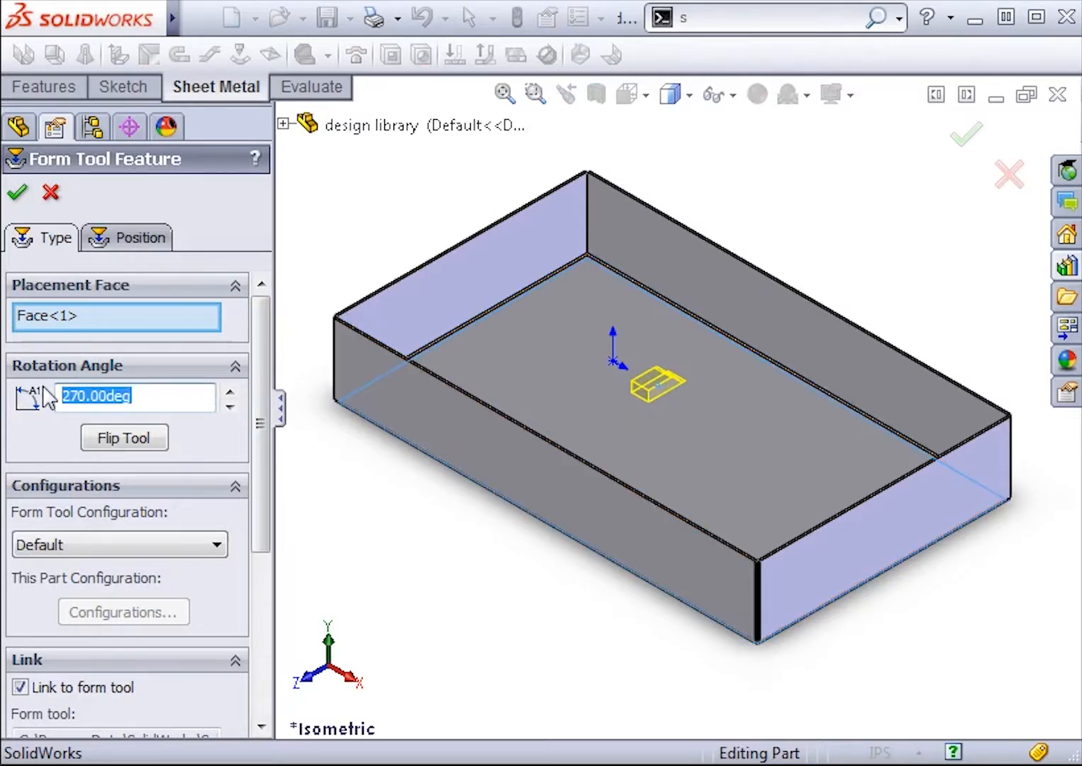
text(90)
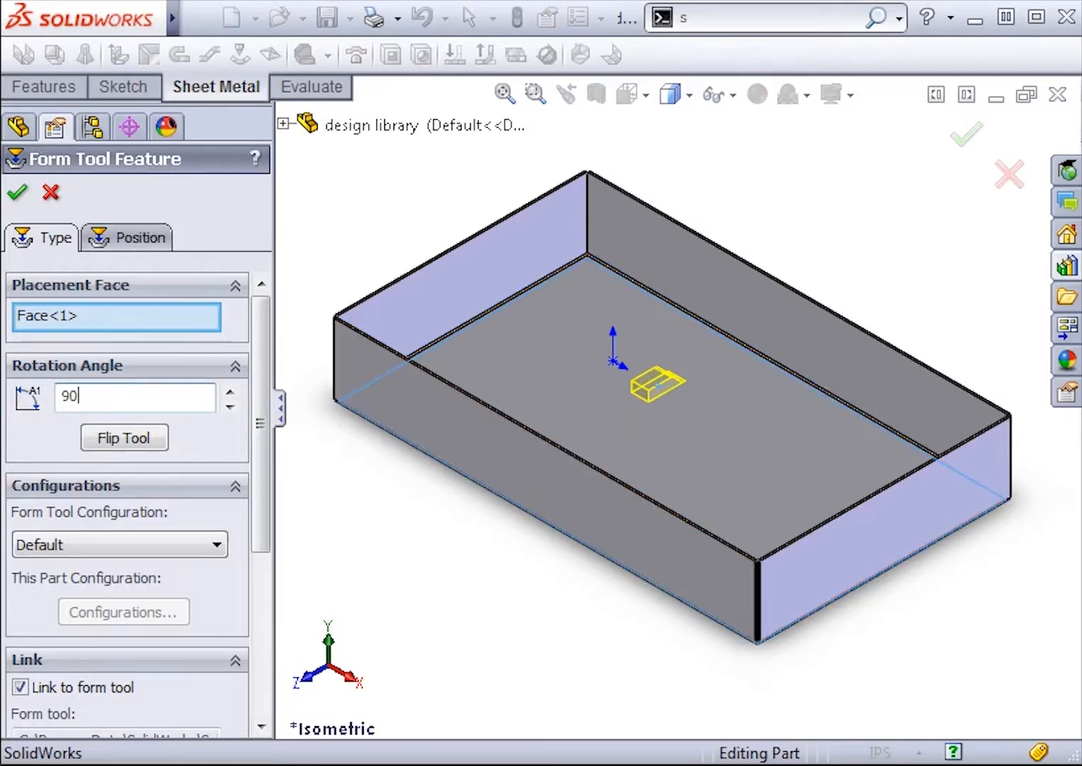
key(Return)
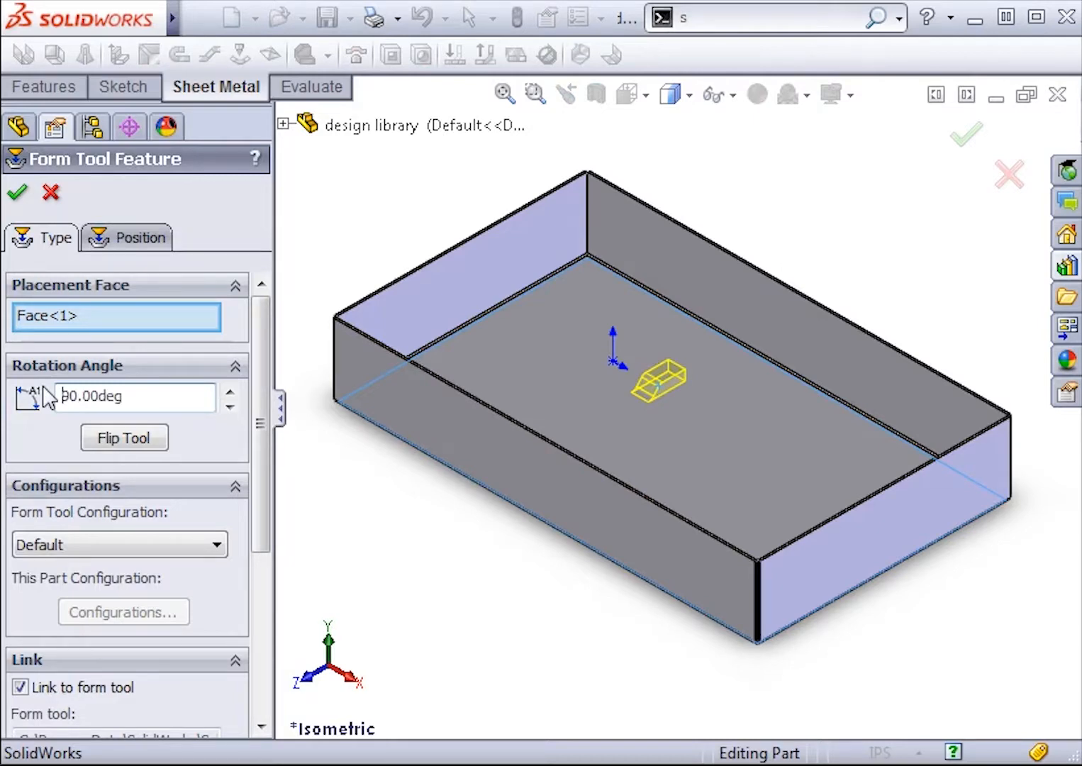
click(17, 191)
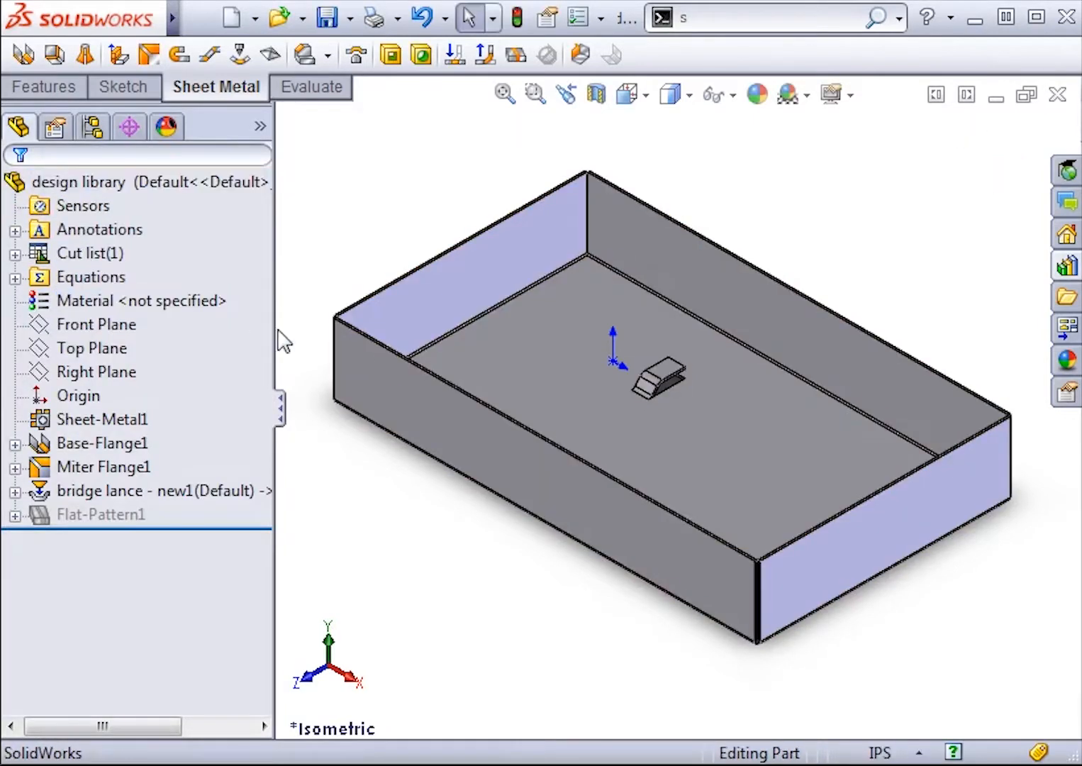
middle_drag(727, 515, 726, 421)
scroll(697, 399, down, 10)
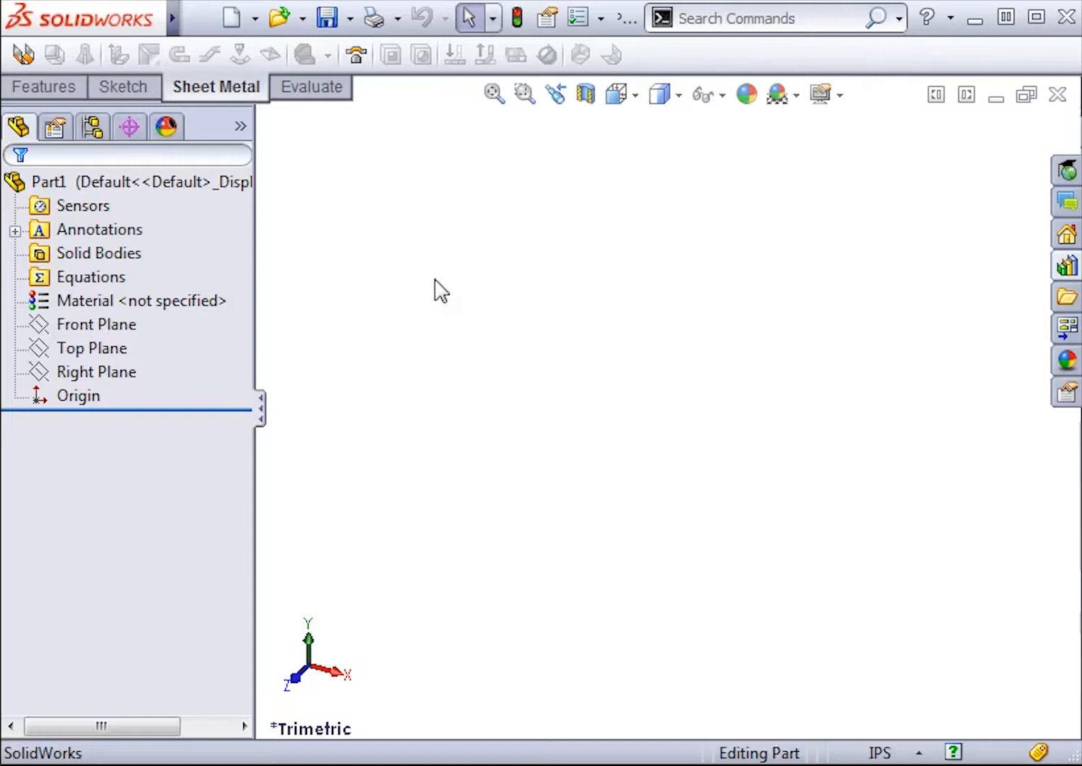
- Sketch a center rectangle from the origin on the Top Plane of the new part and exit the sketch
click(103, 351)
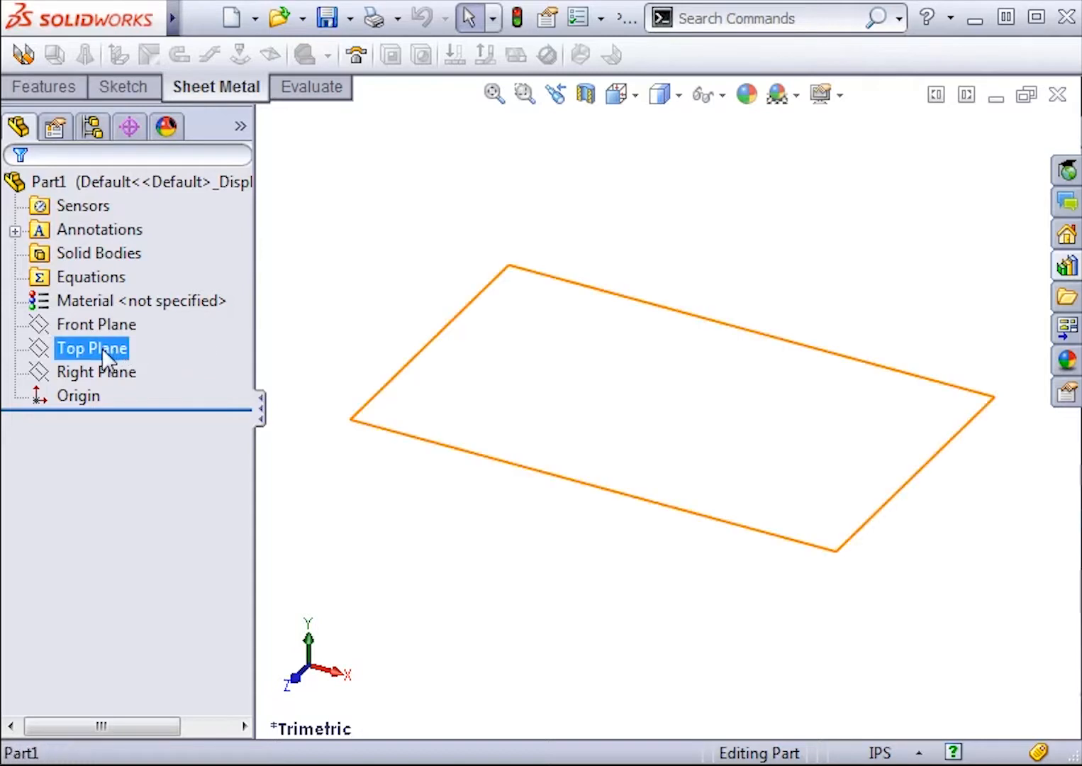
right_click(104, 351)
click(119, 310)
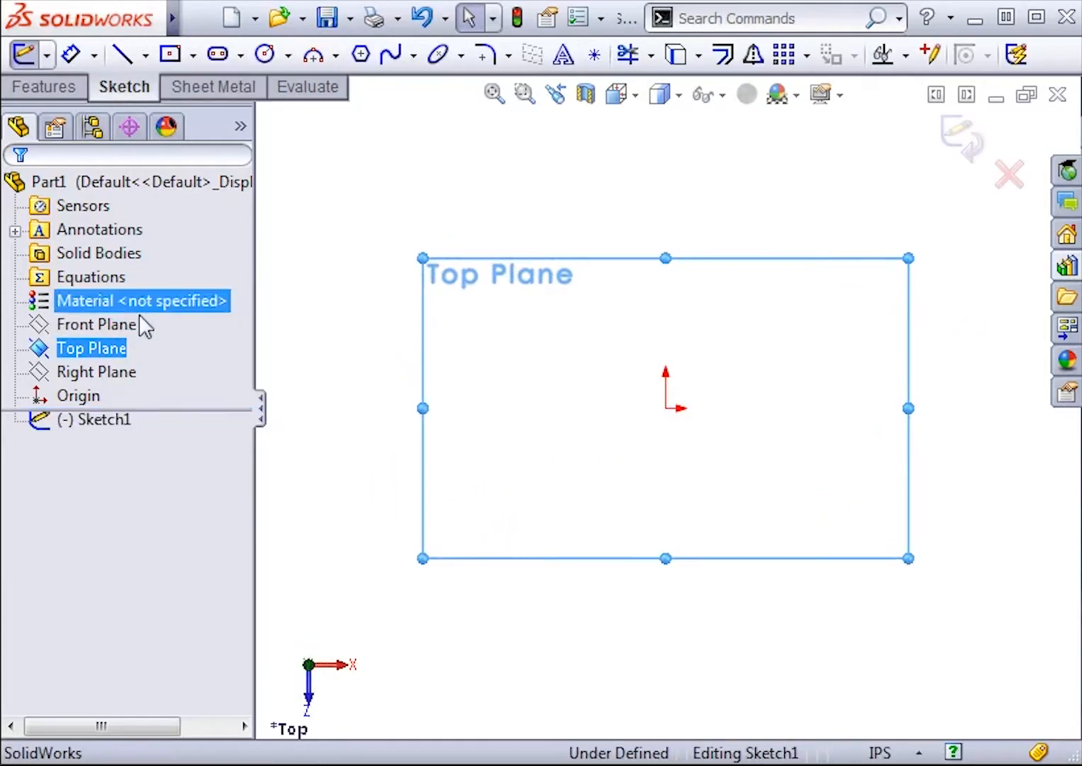
key(s)
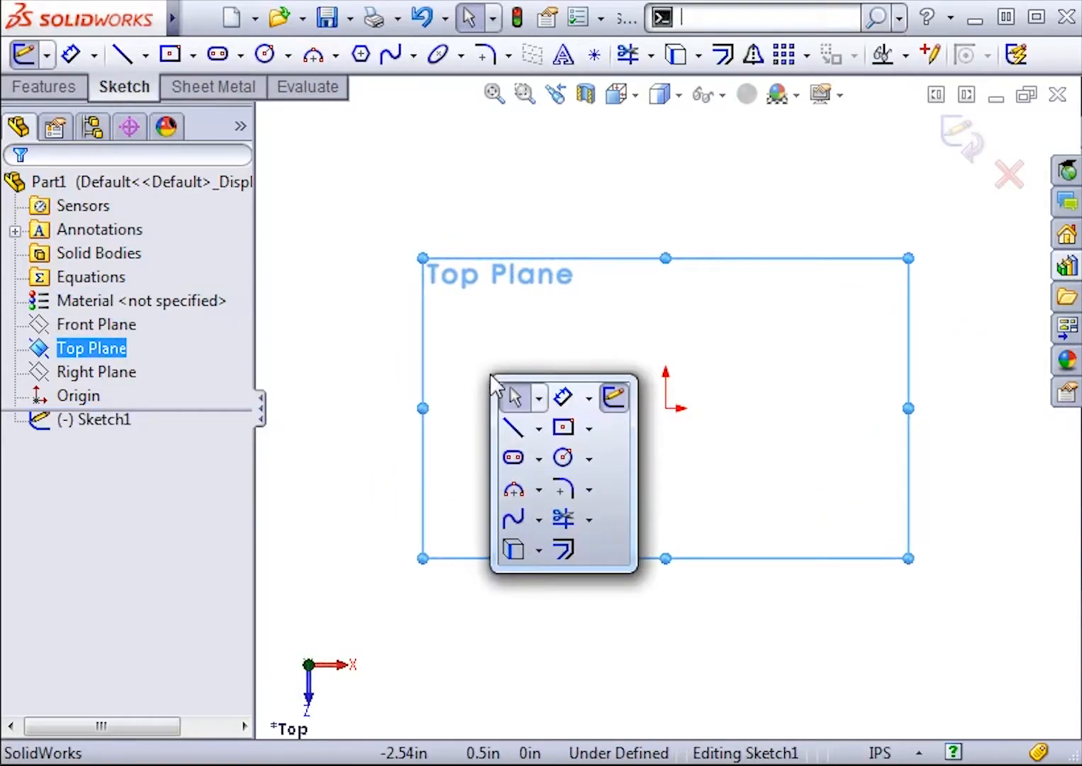
click(561, 428)
click(665, 408)
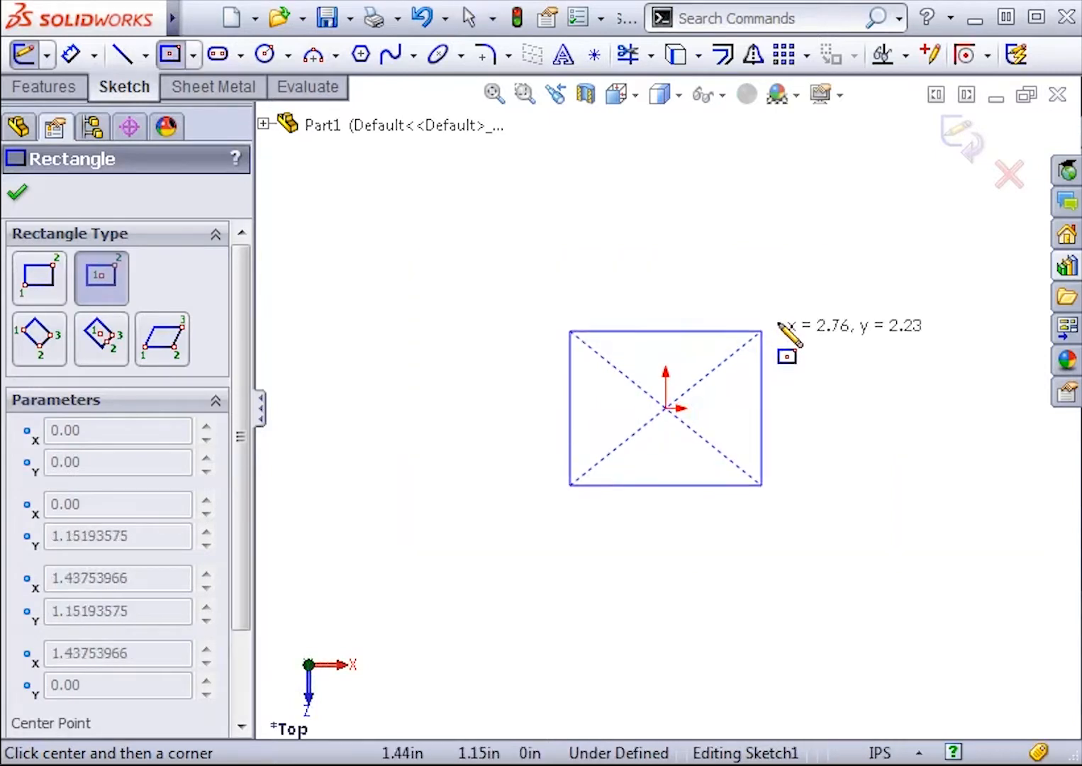
click(866, 280)
click(954, 134)
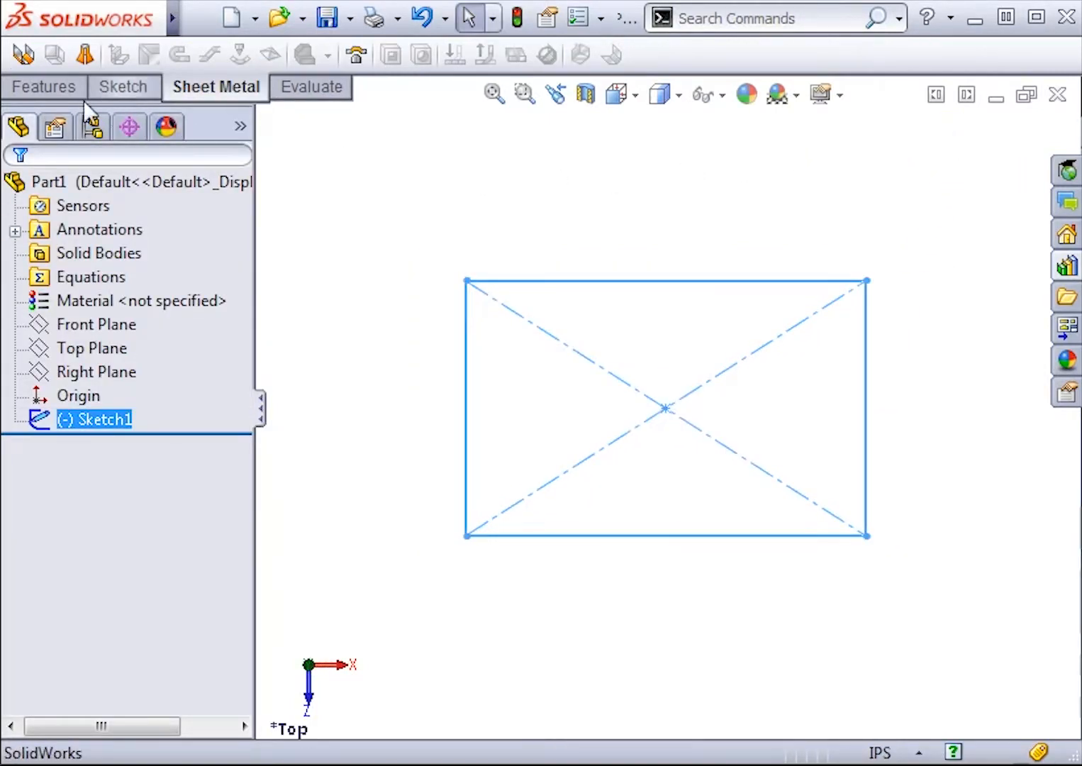
- Extrude the rectangle as a solid boss with a blind depth of 0.5 in
click(51, 88)
click(23, 56)
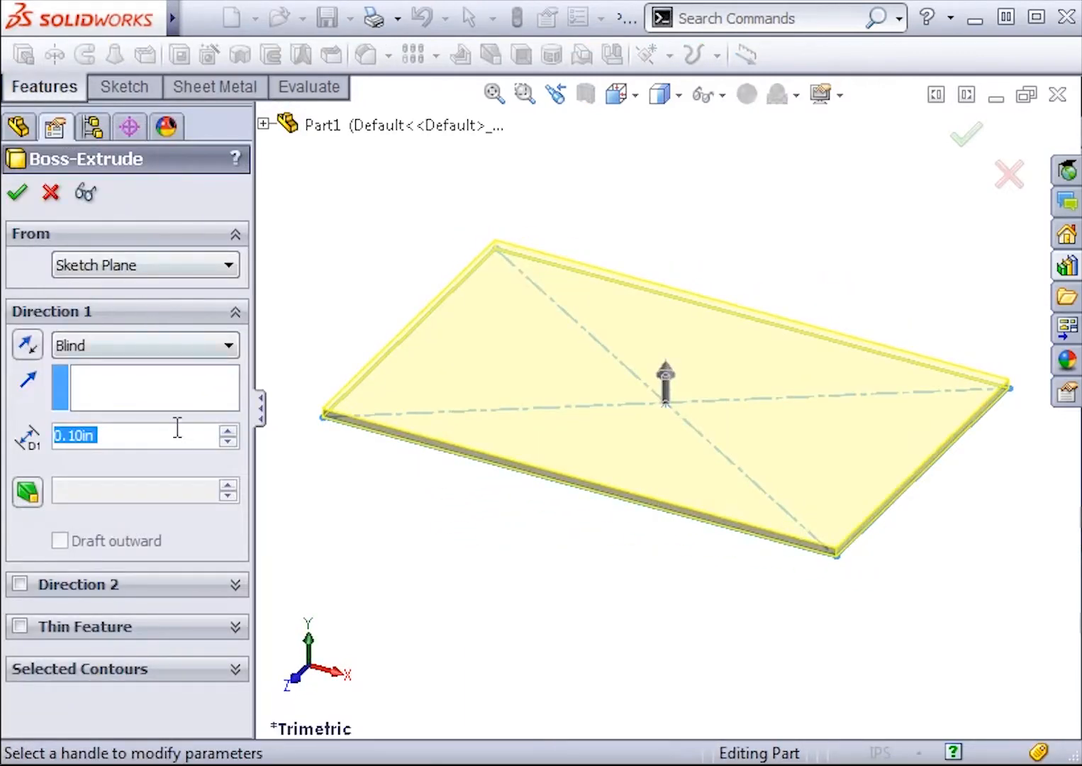
text(0.5)
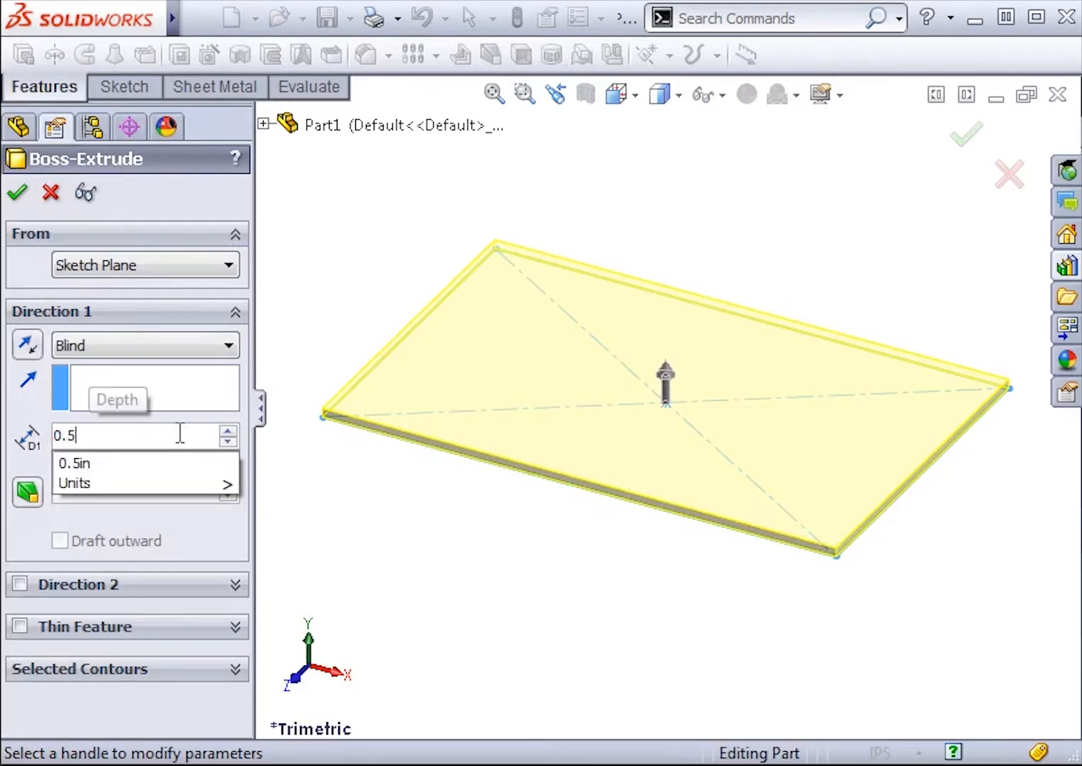
key(Return)
click(19, 196)
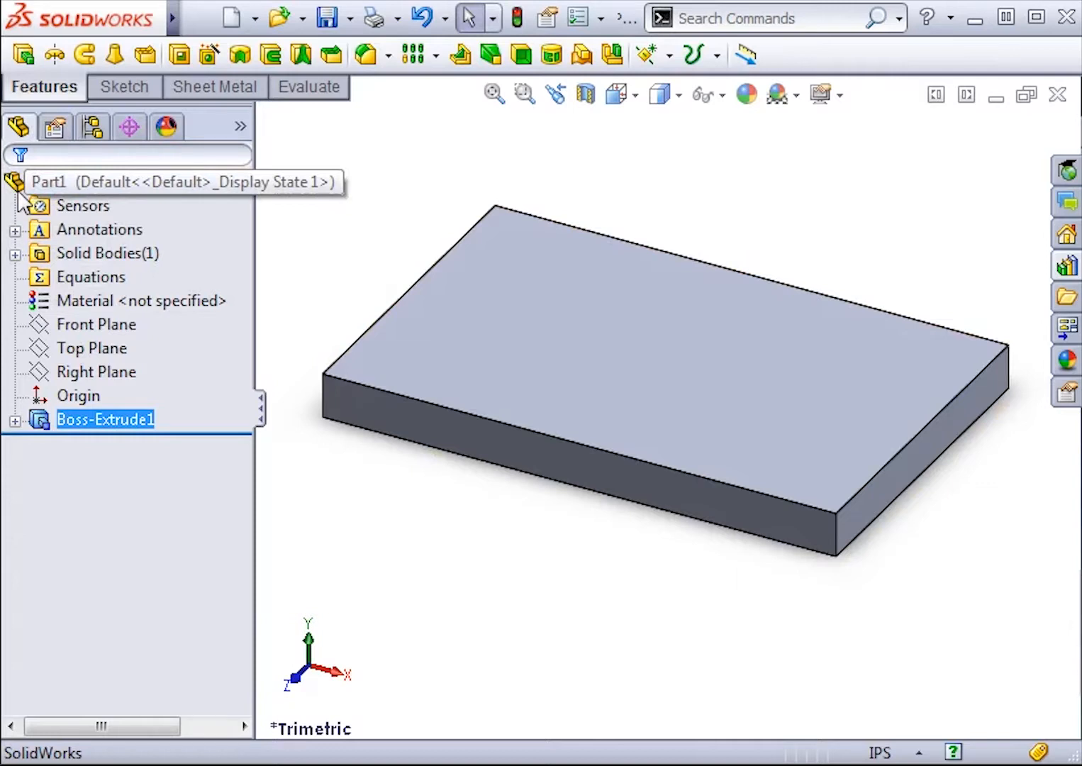
click(19, 190)
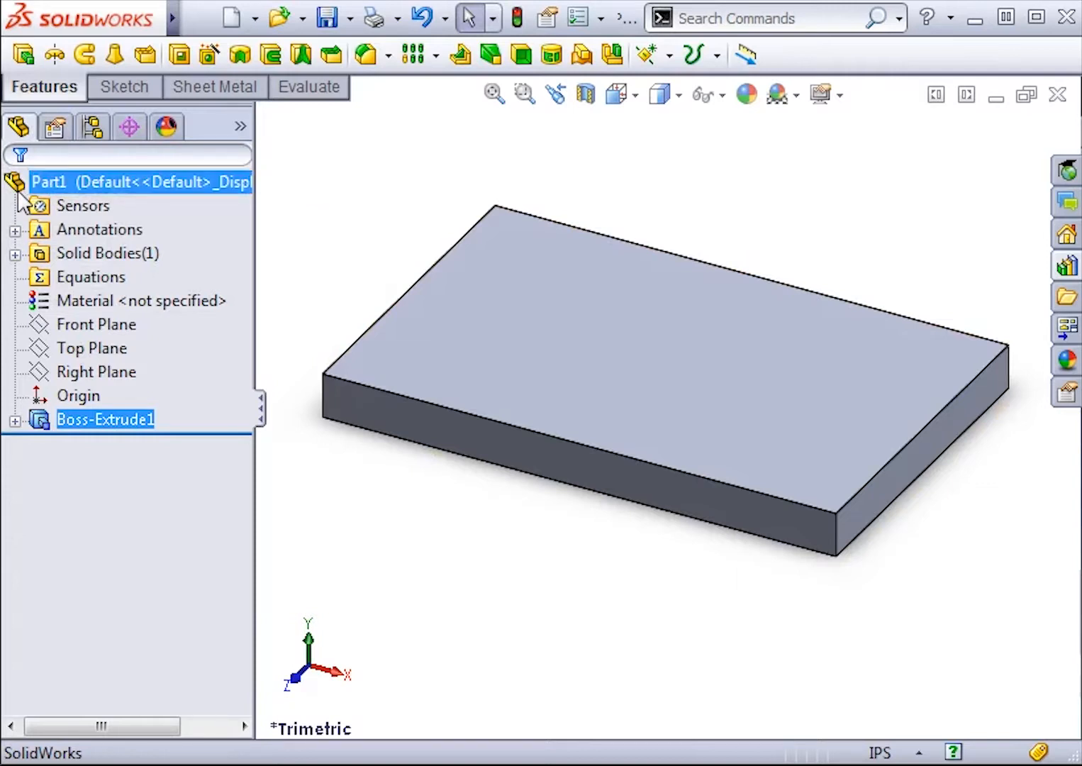
- Start a sketch on the block's top face and draw a horizontal line about 2.39 in long passing through the origin
right_click(473, 318)
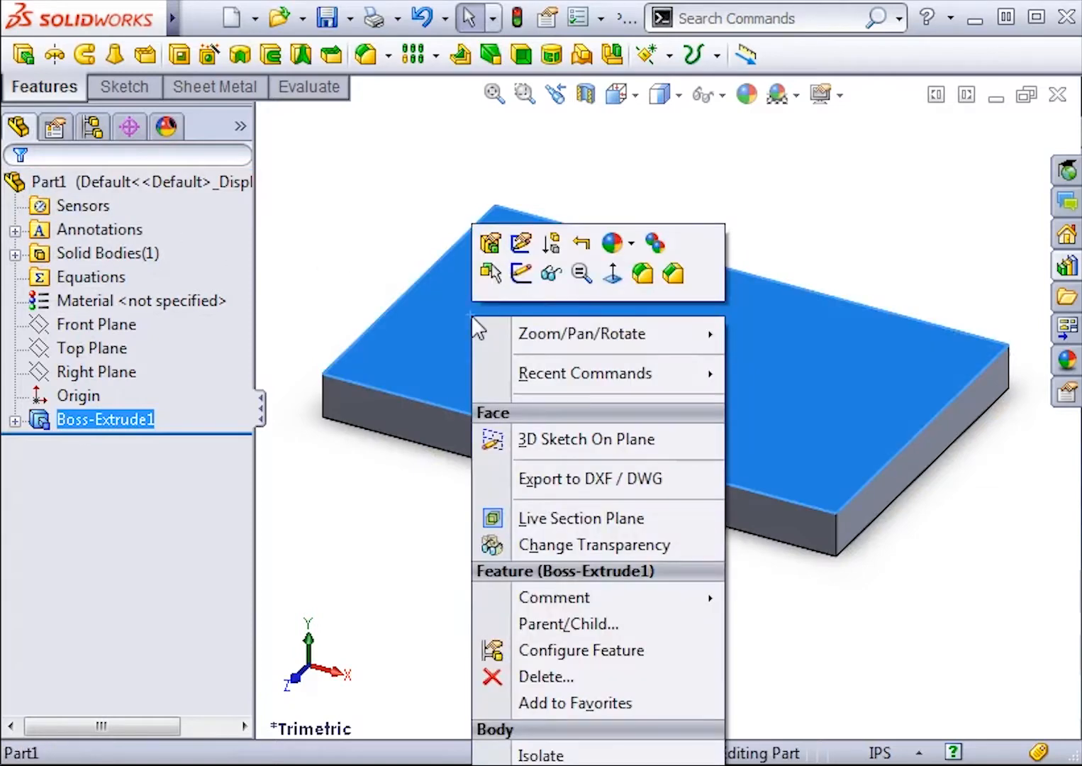
click(521, 273)
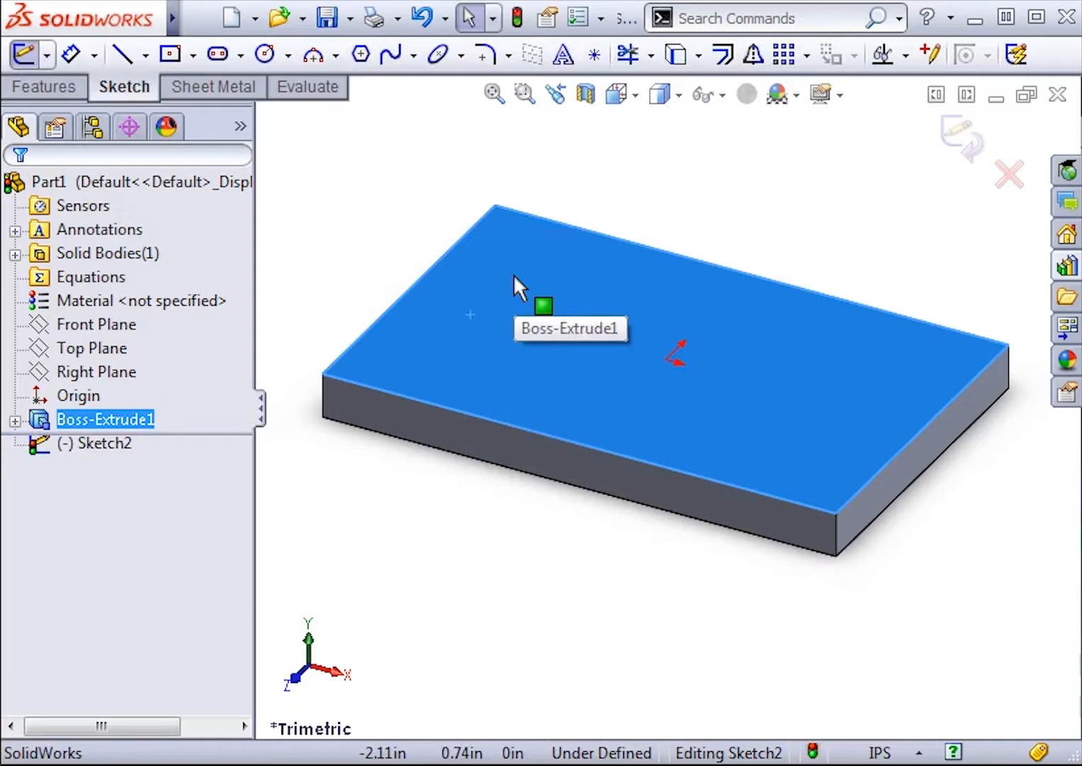
key(s)
click(535, 330)
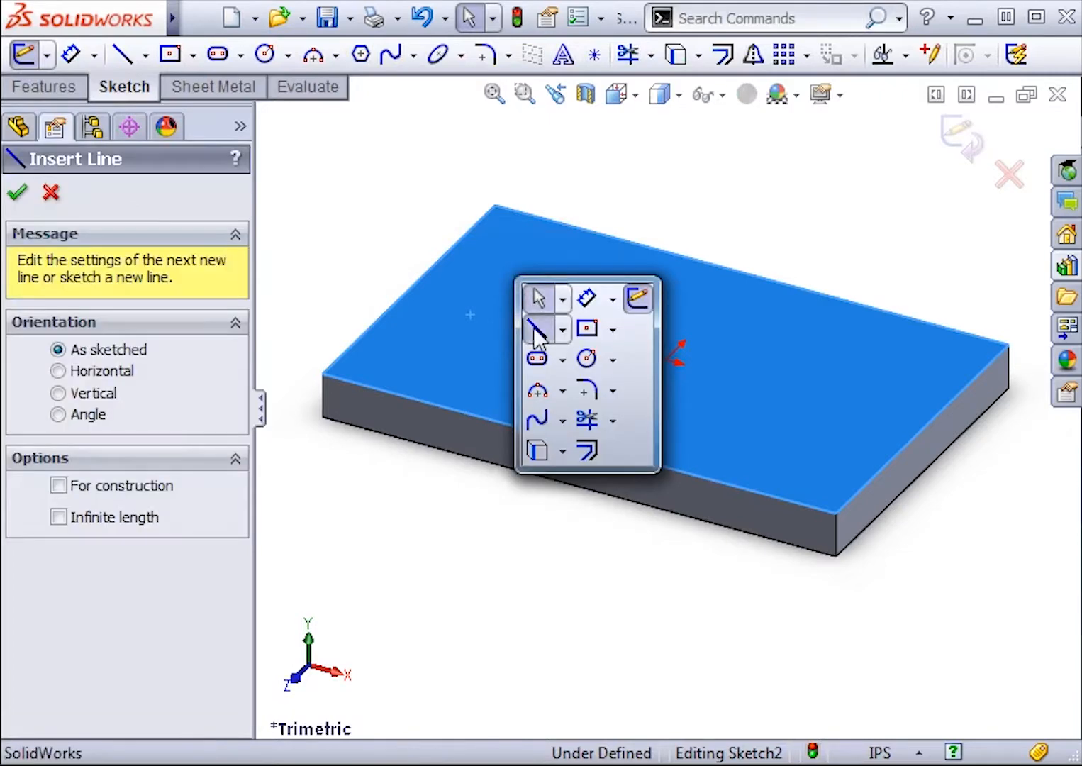
click(554, 329)
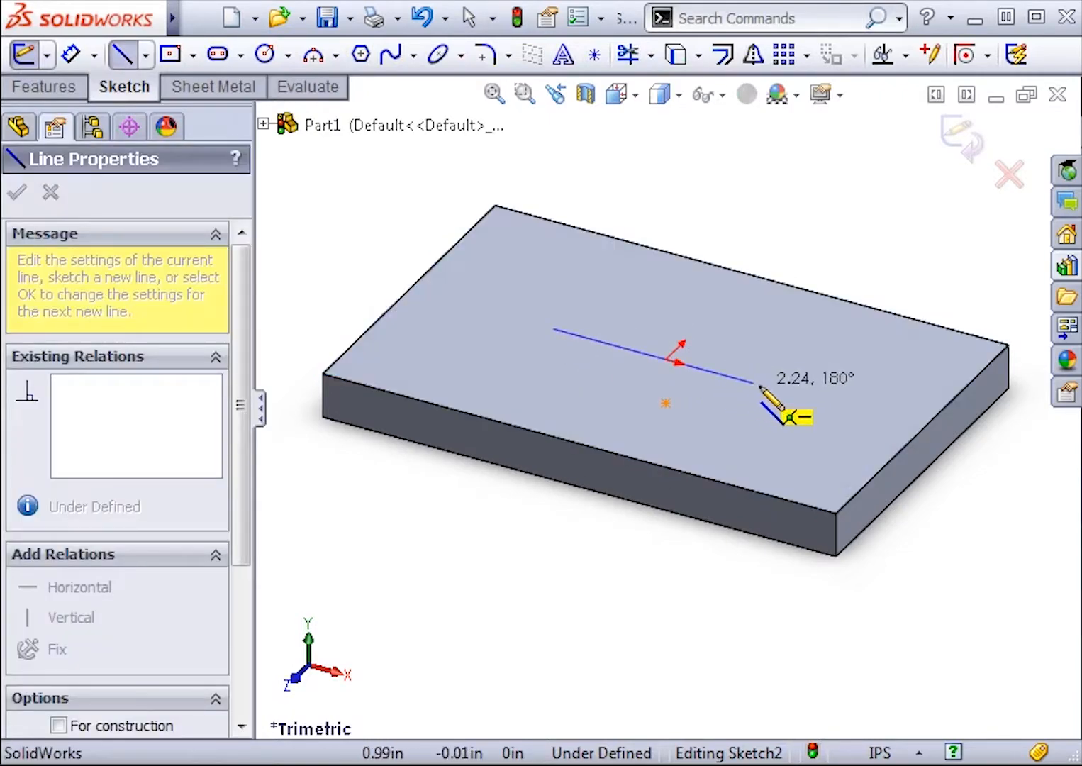
click(766, 386)
key(Escape)
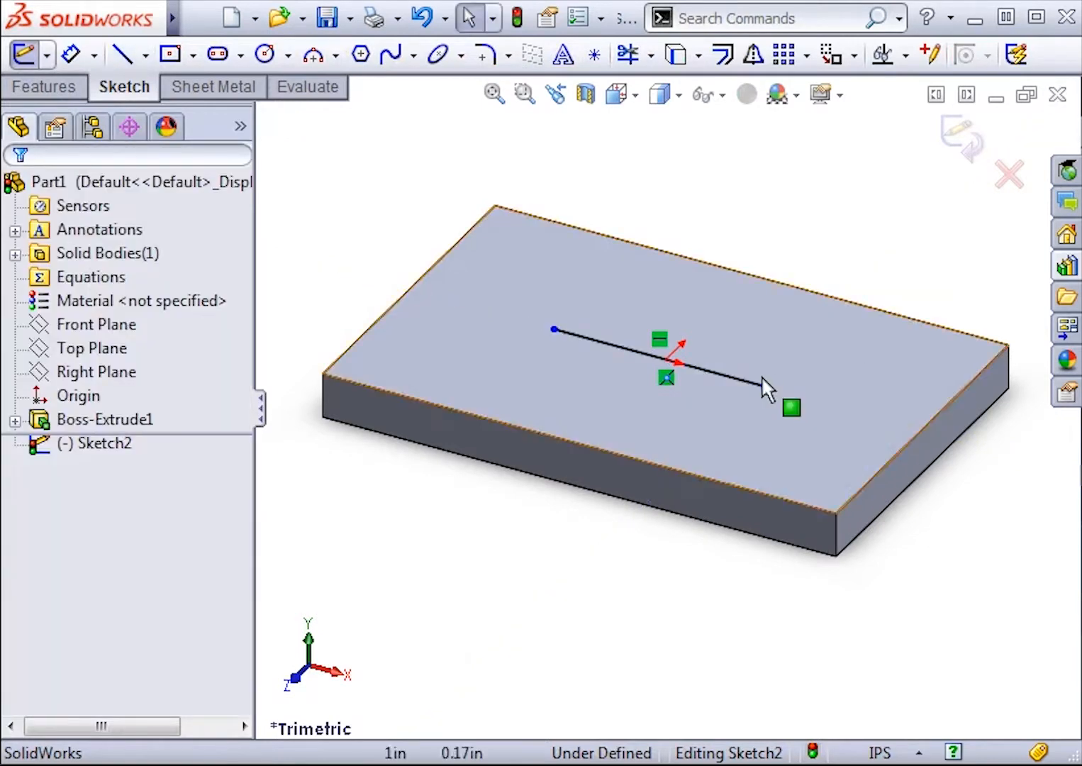
- Set up a bi-directional offset of the sketched line at a distance of 1 in
click(749, 383)
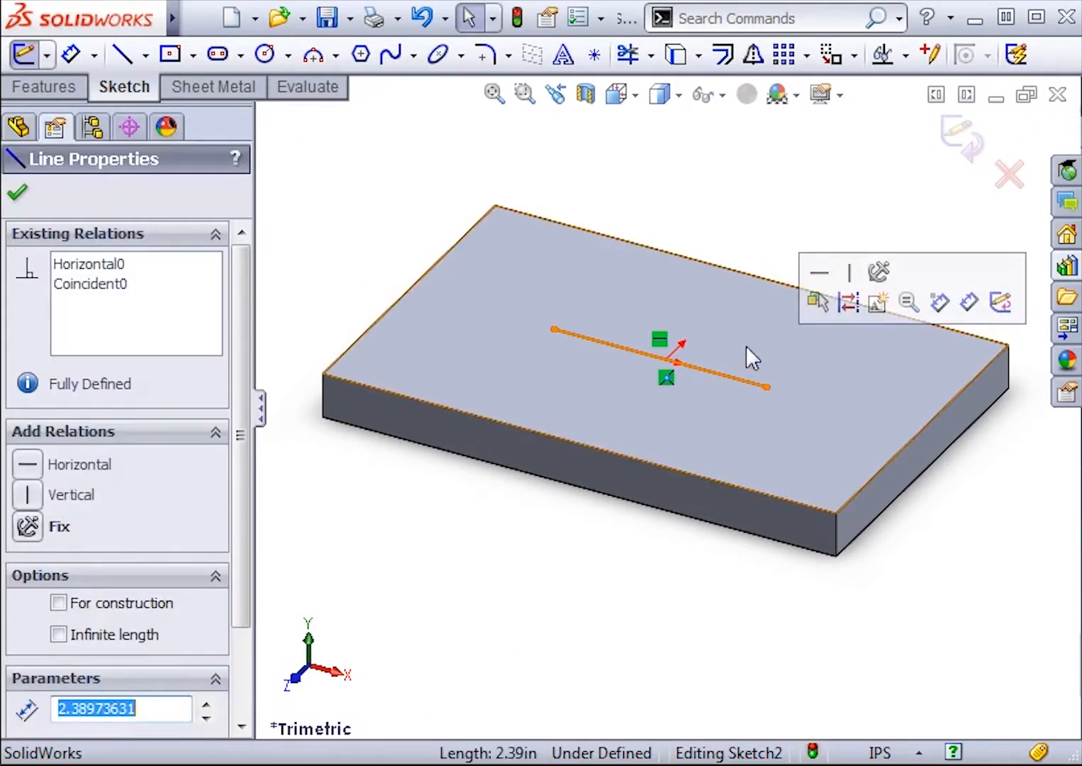
click(722, 57)
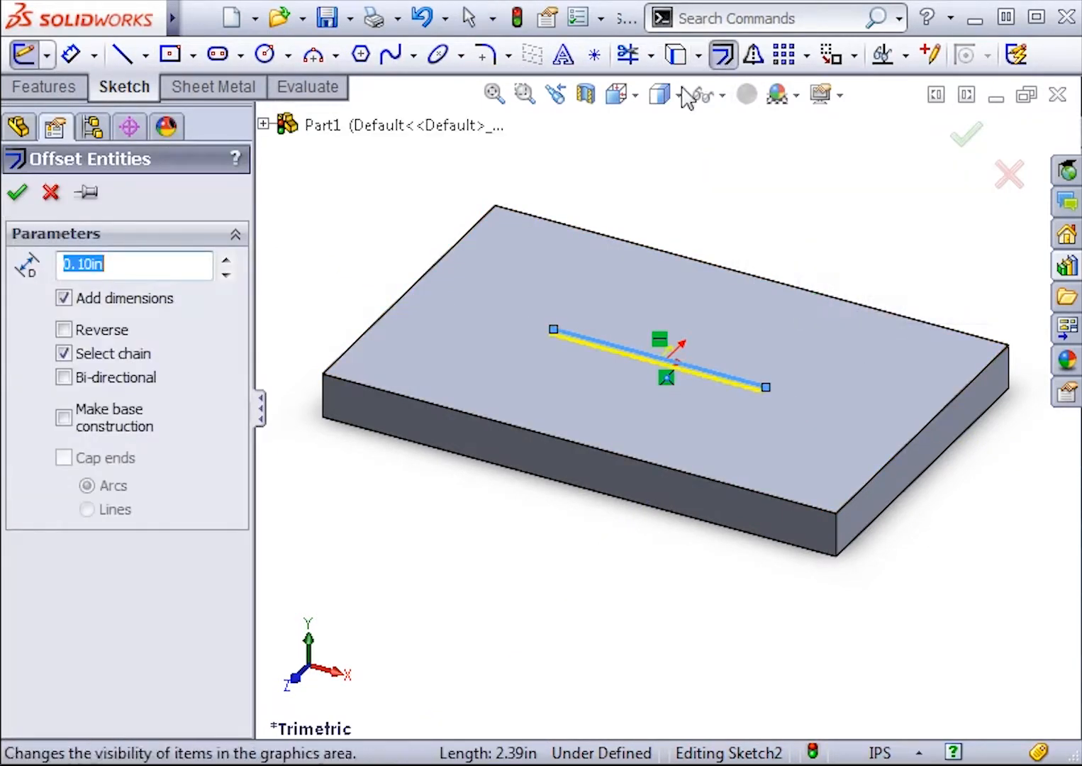
text(1)
key(Return)
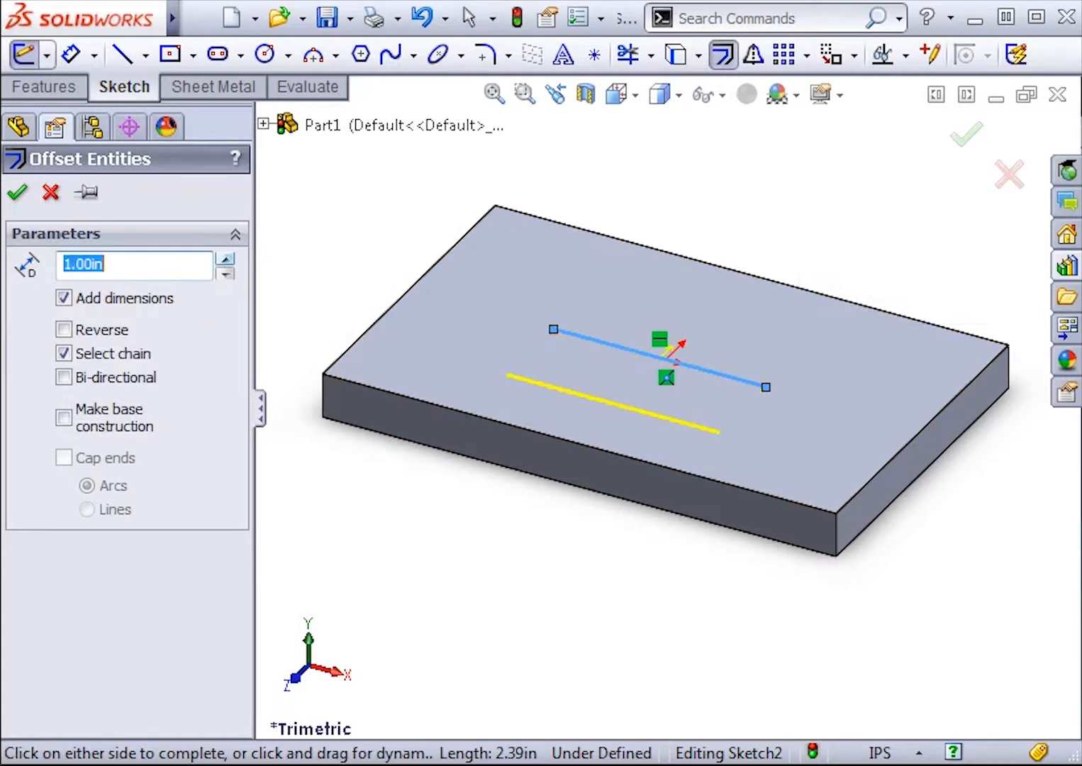
click(63, 377)
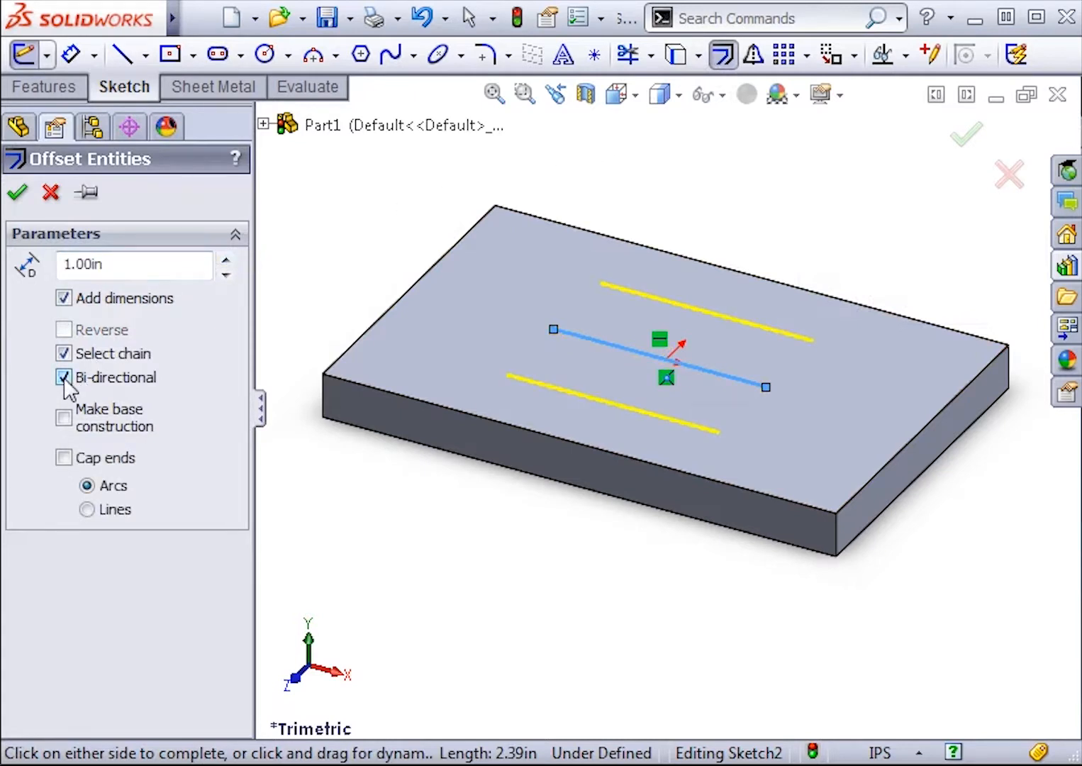
- Offset the centre line 1.00 in bi-directionally, making the base line construction and capping the ends with arcs
click(64, 418)
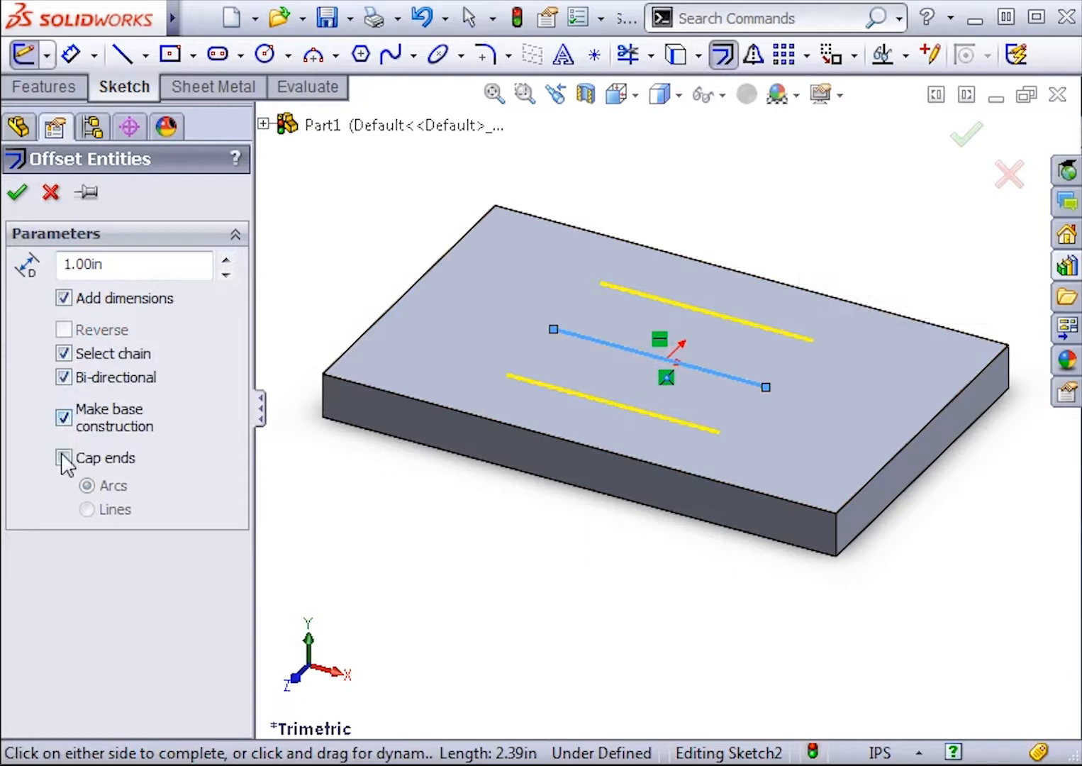
click(64, 457)
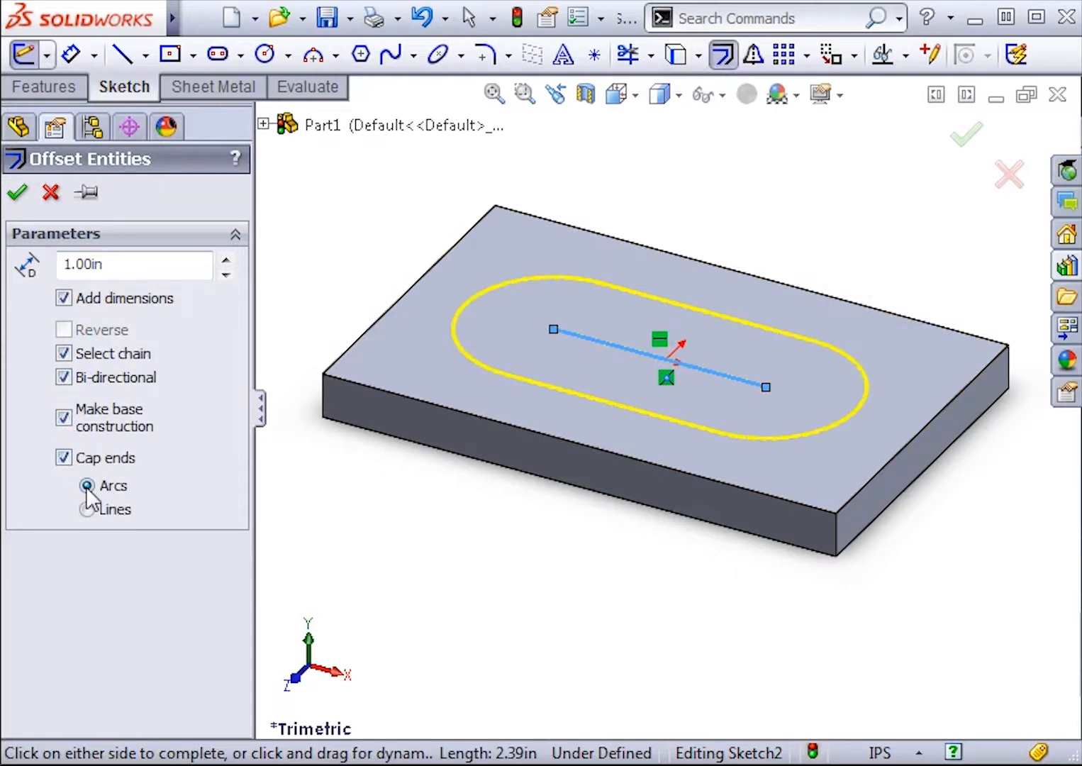
click(17, 192)
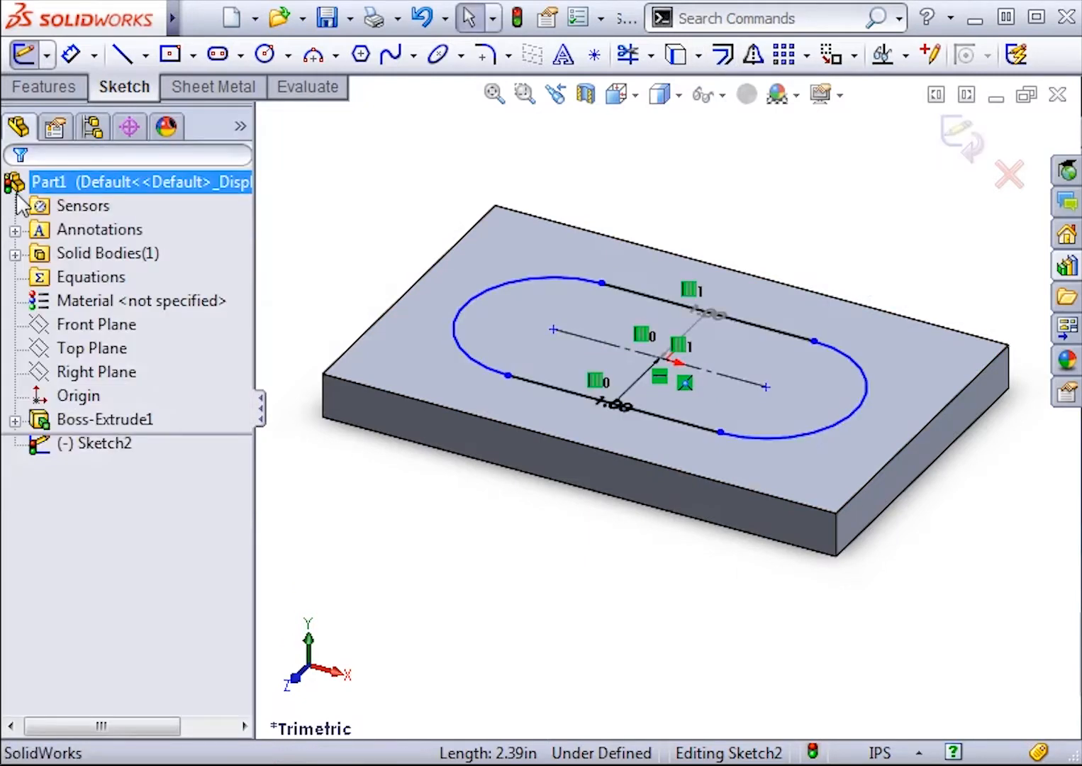
- Extrude the slot profile 1 in upward from the plate as a blind boss
click(37, 88)
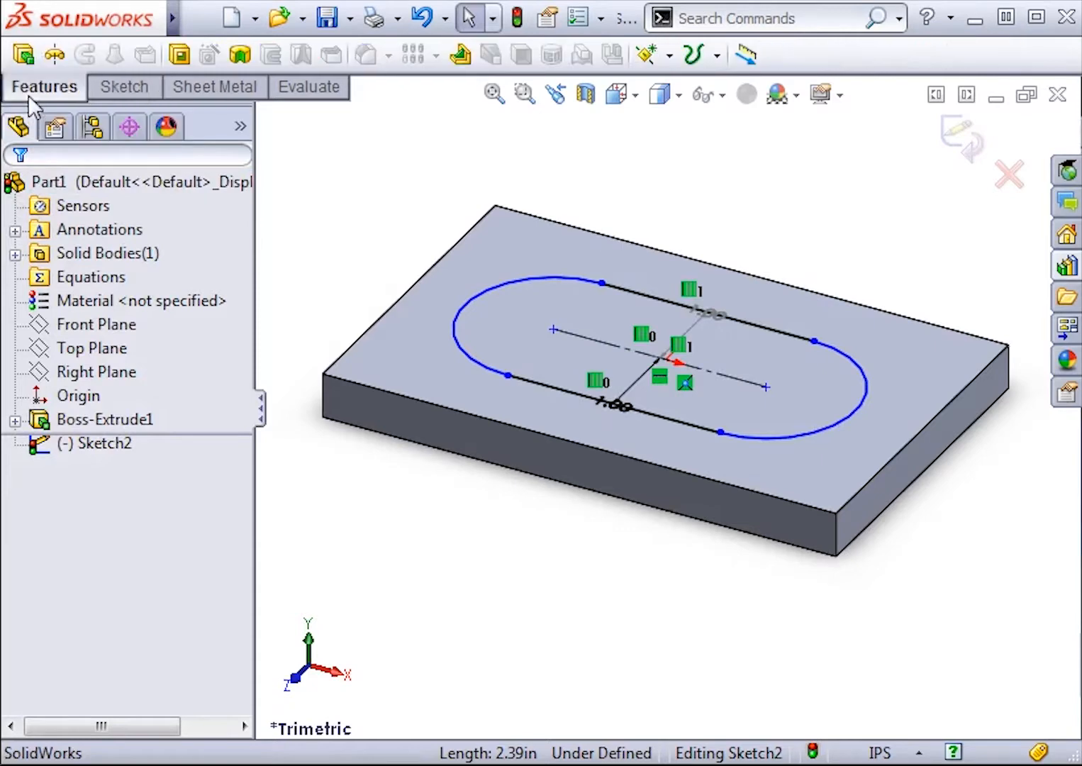
click(25, 61)
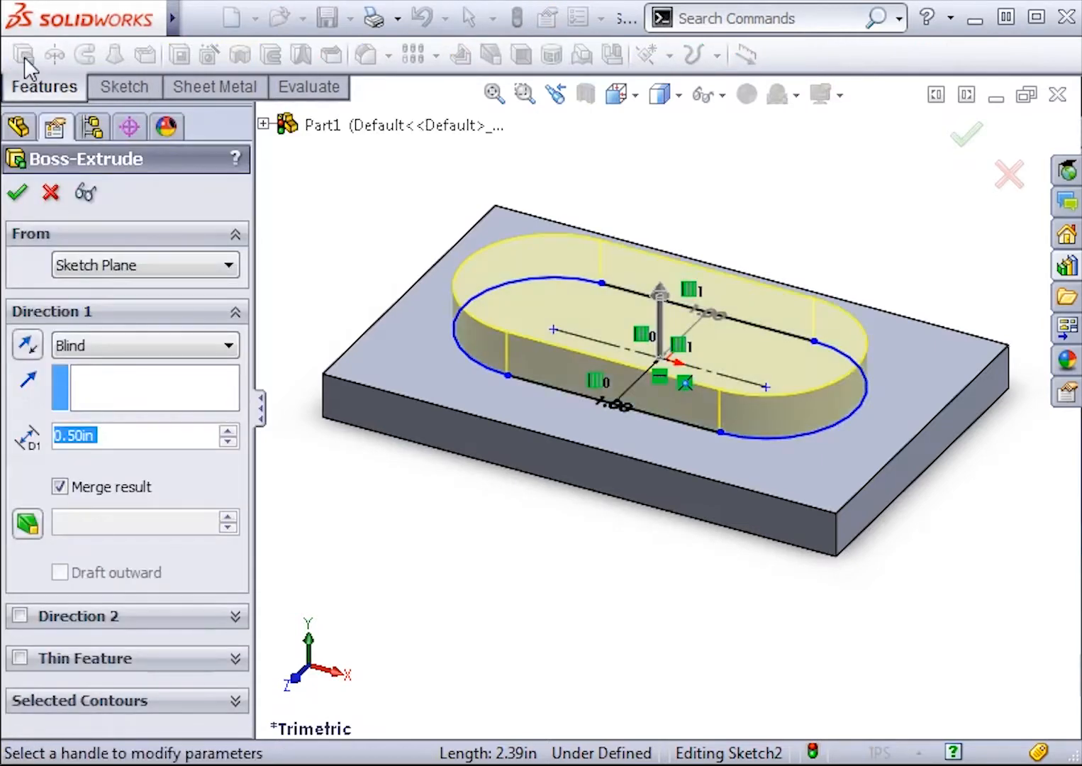
text(1)
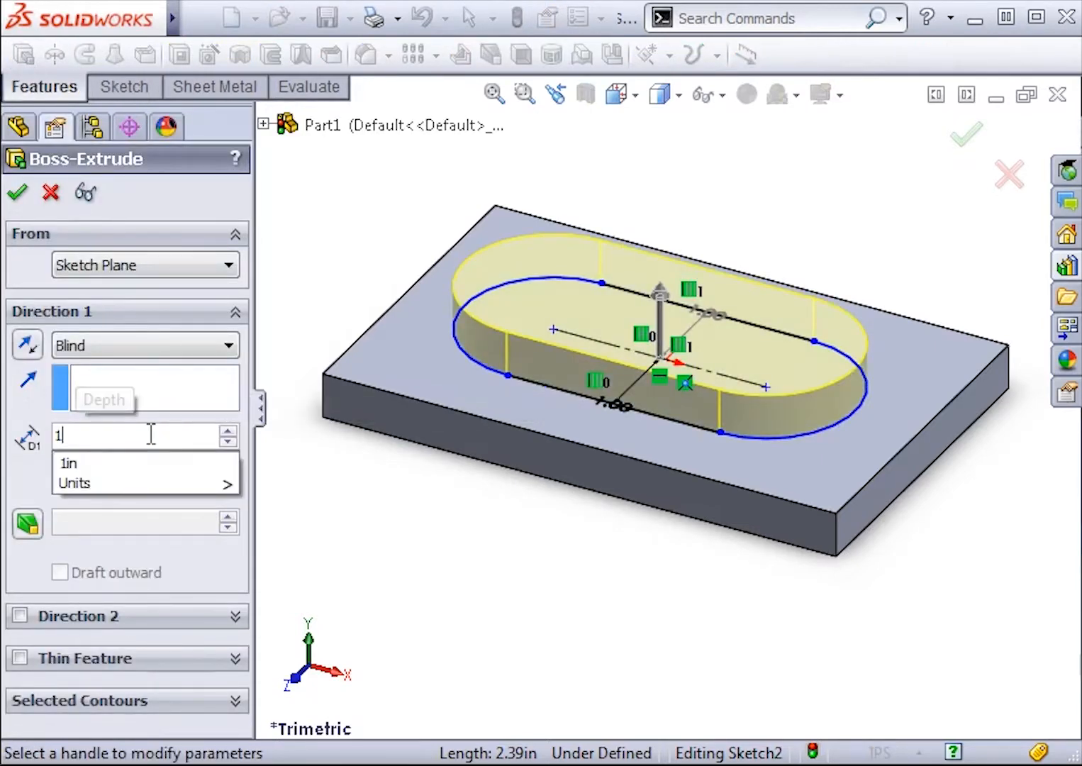
key(Return)
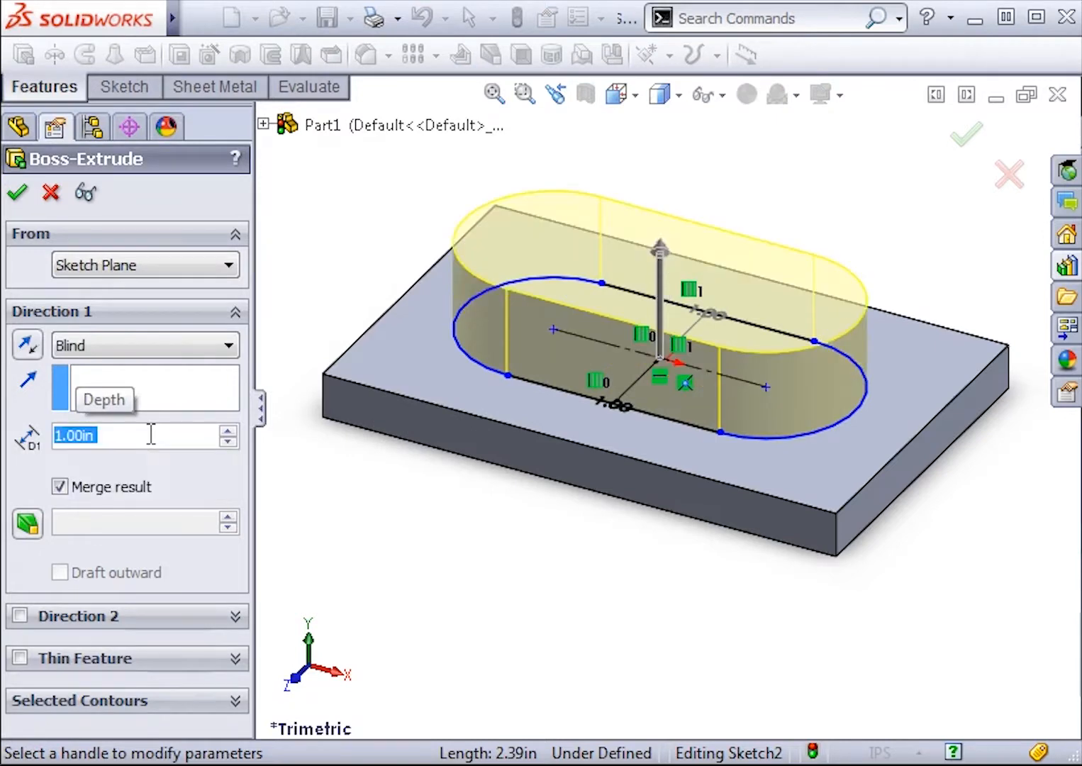
click(19, 193)
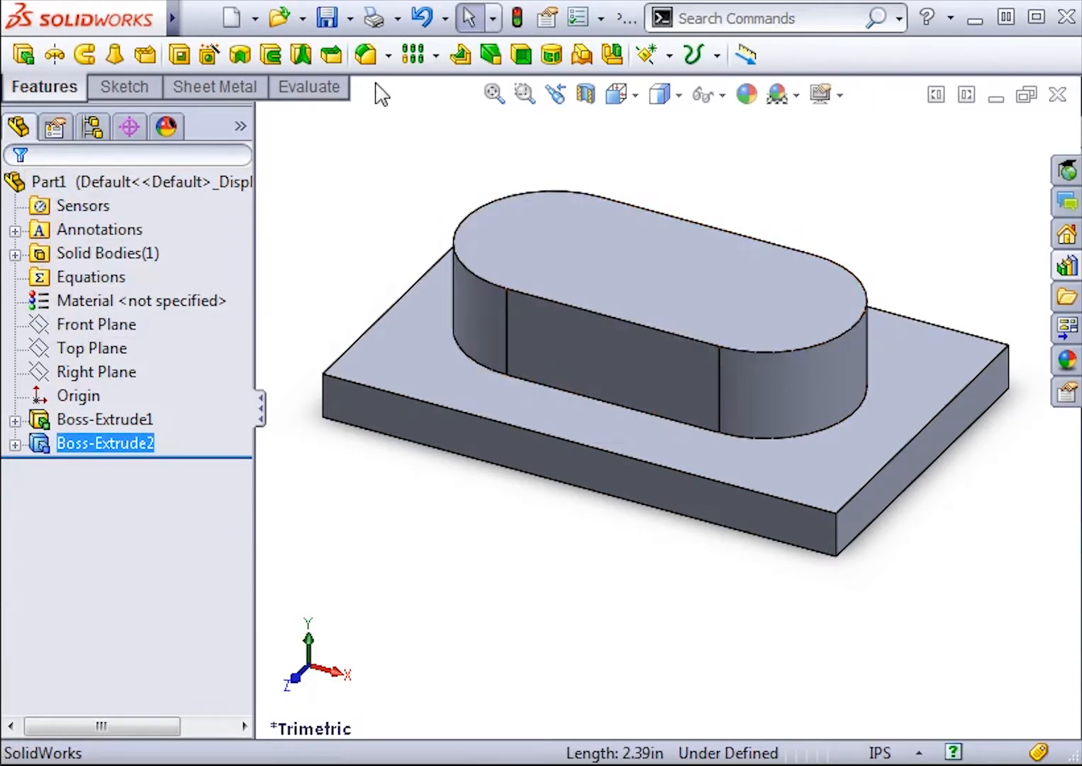
- Fillet the top and base edge loops of the slot-shaped boss with a 0.10 in radius
click(366, 55)
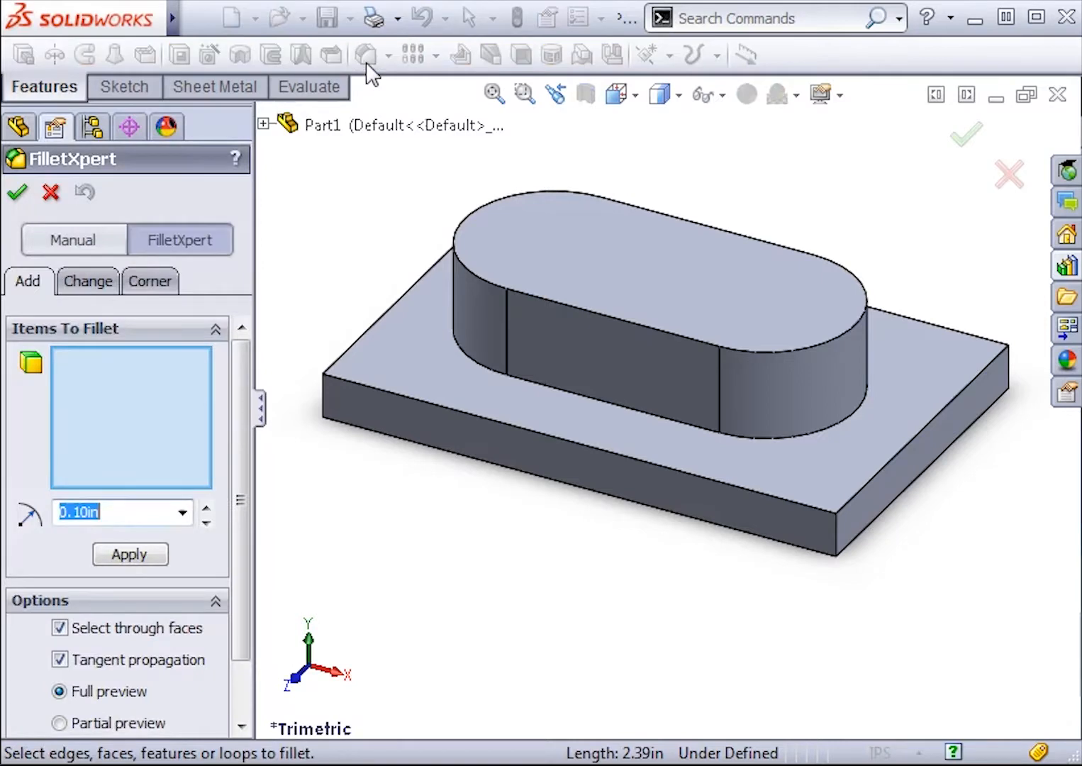
click(459, 221)
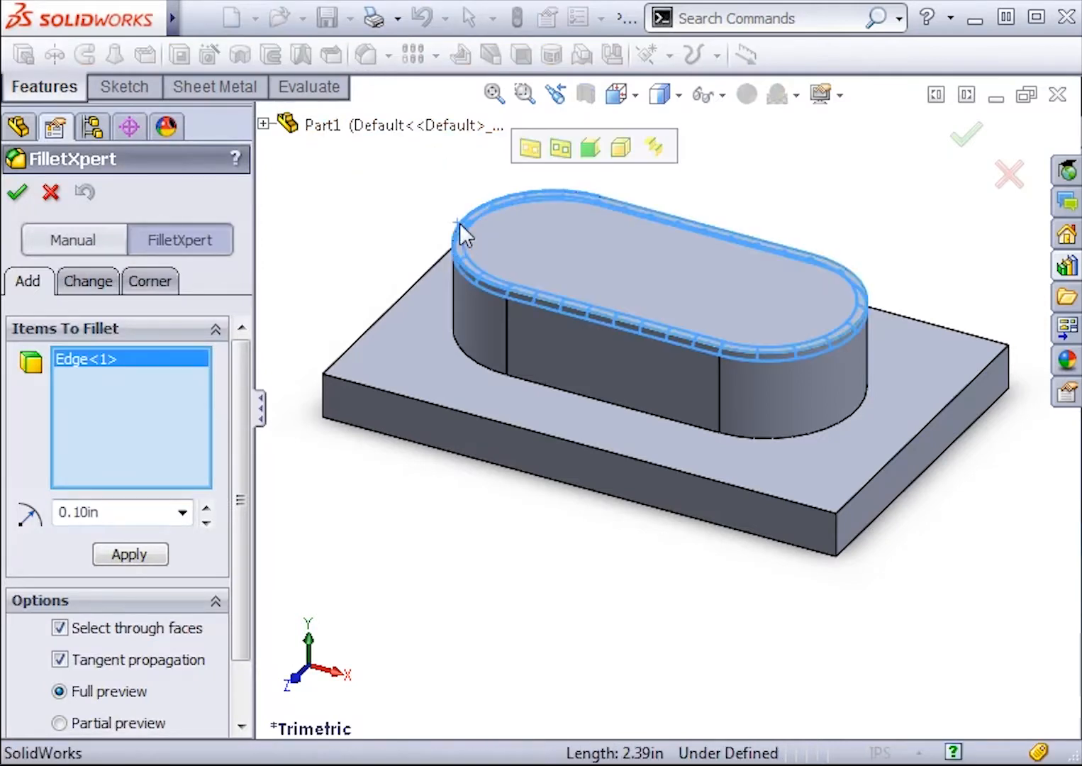
click(466, 355)
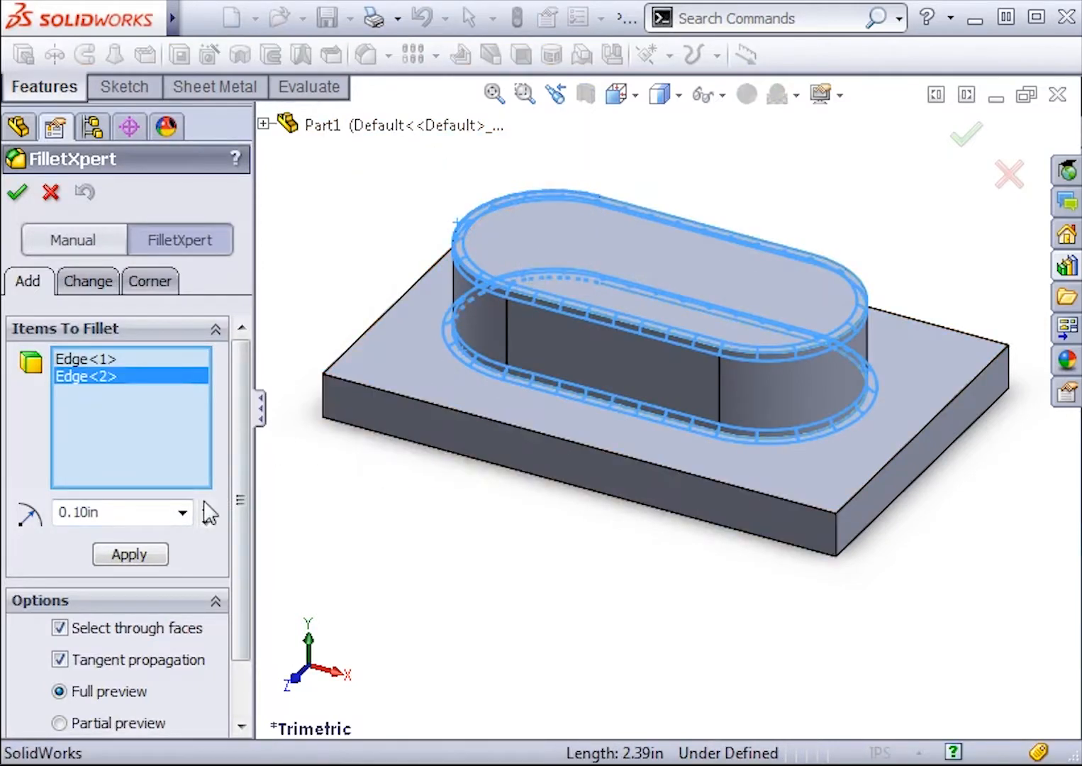
click(166, 516)
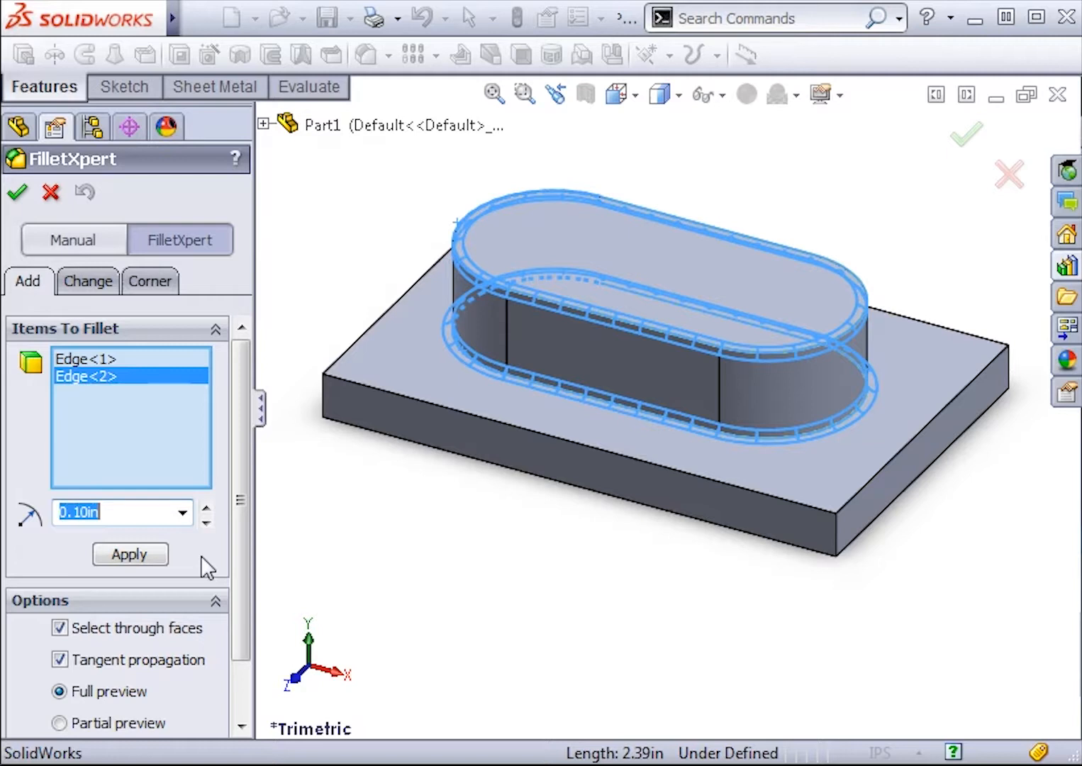
key(Return)
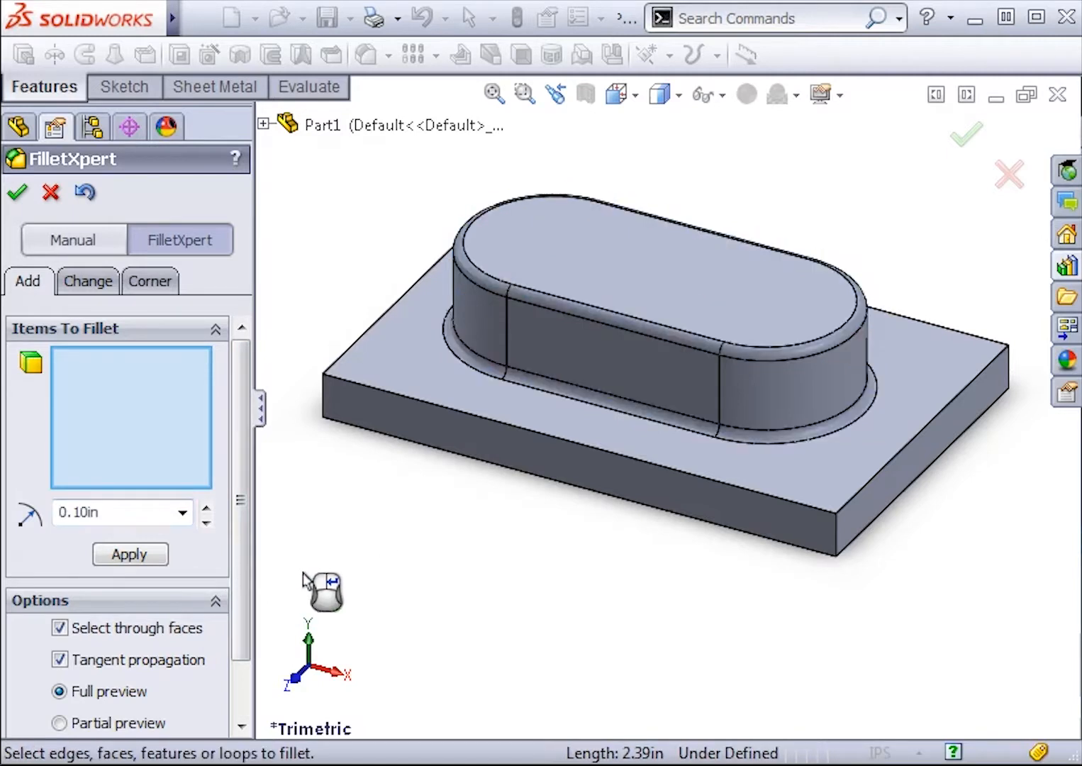
click(964, 142)
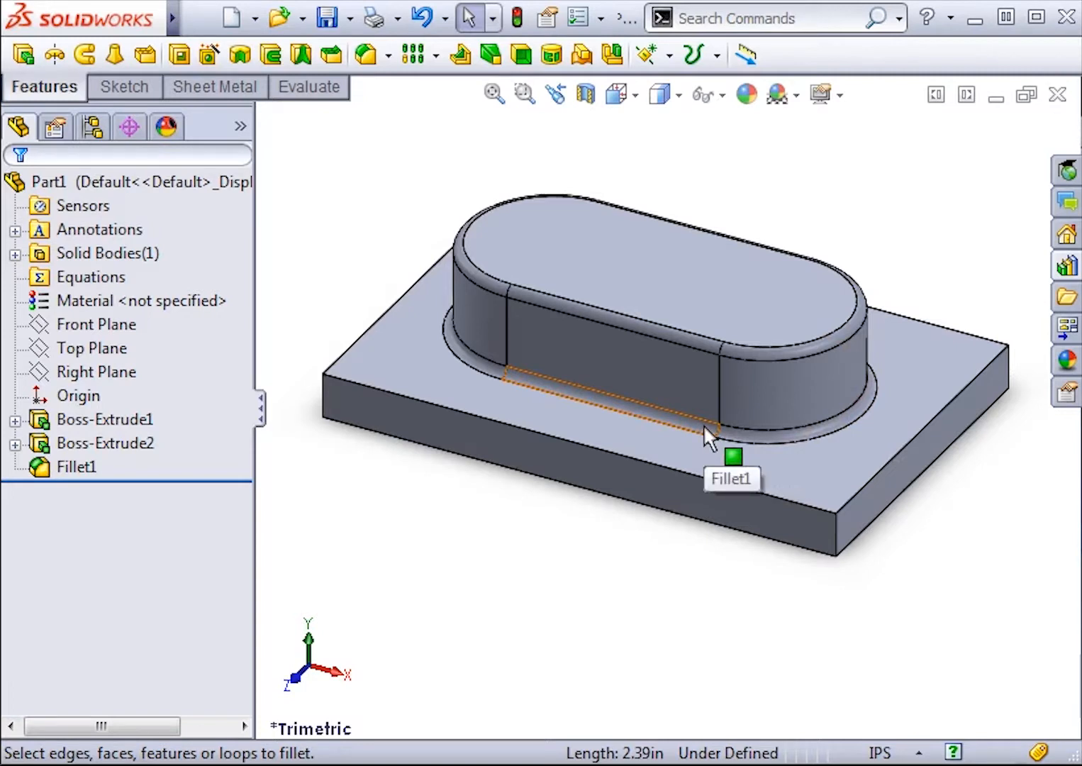
- Start a sketch on the plate's top face and convert its outer rectangular edges into sketch lines
right_click(794, 468)
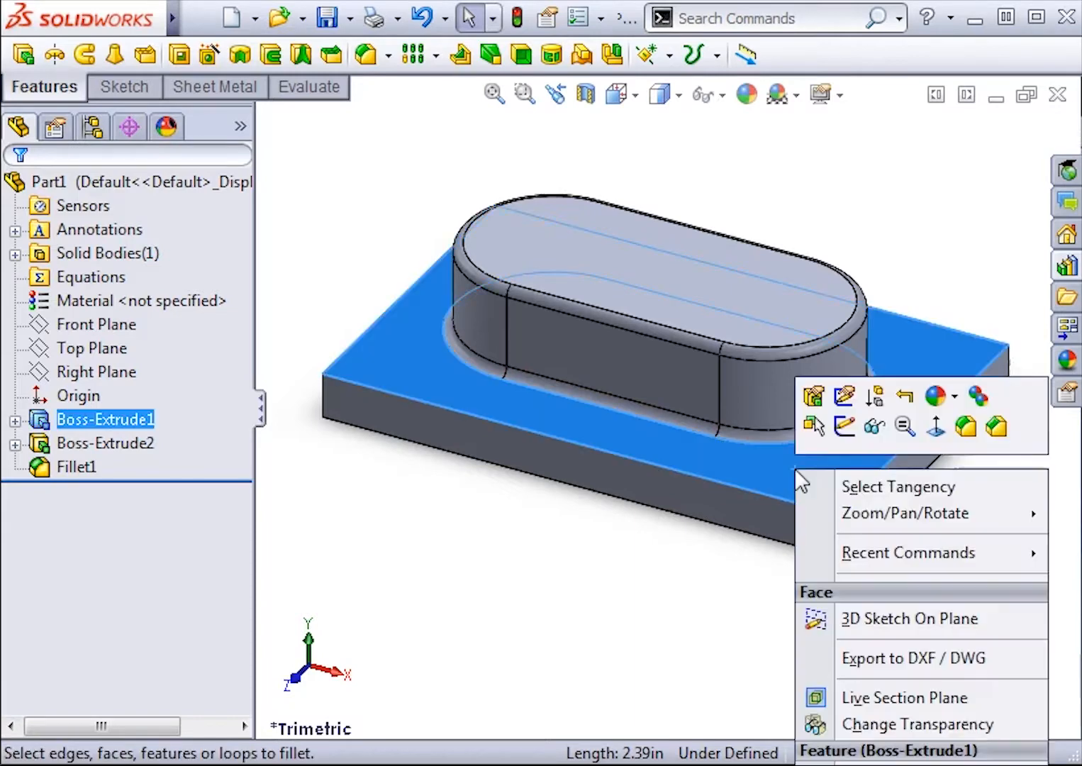
click(837, 424)
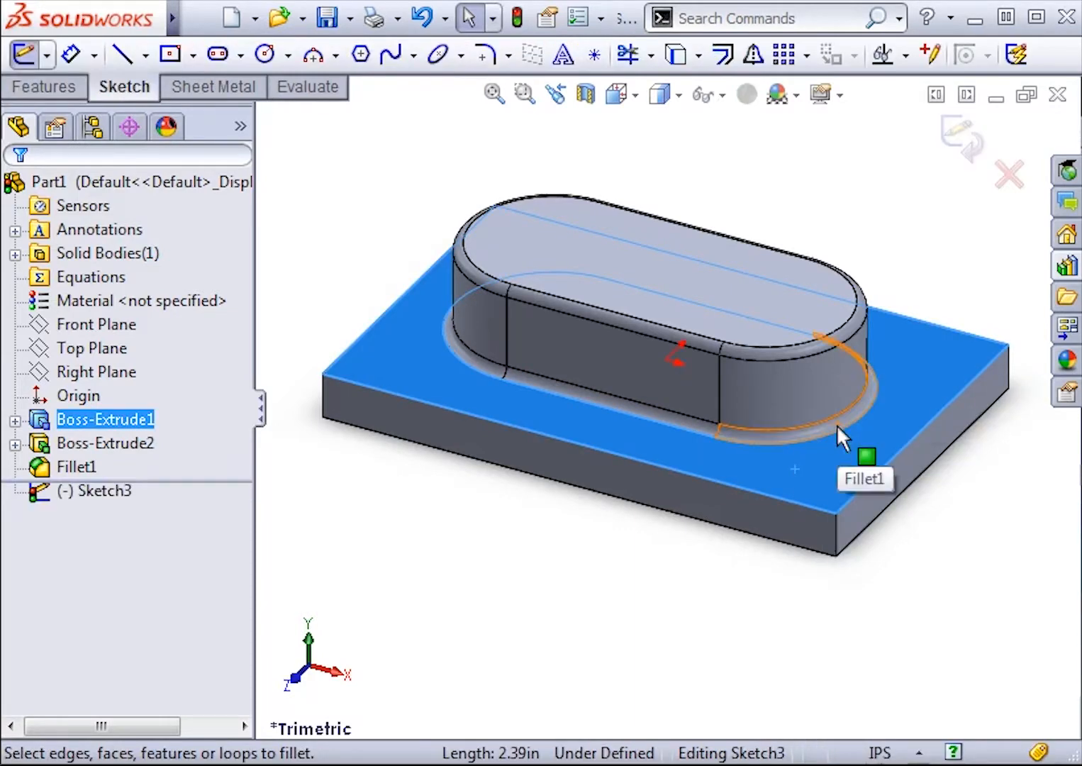
click(678, 59)
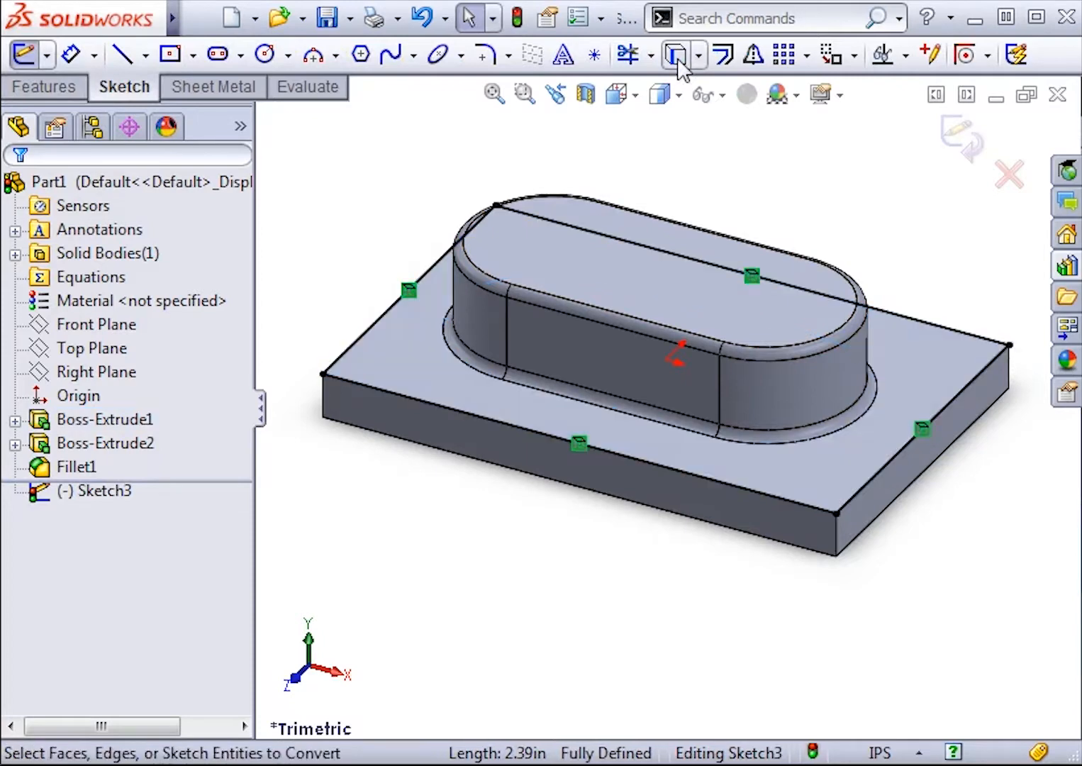
- Cut the plate away with an extruded cut of the converted rectangle set to Through All
click(66, 87)
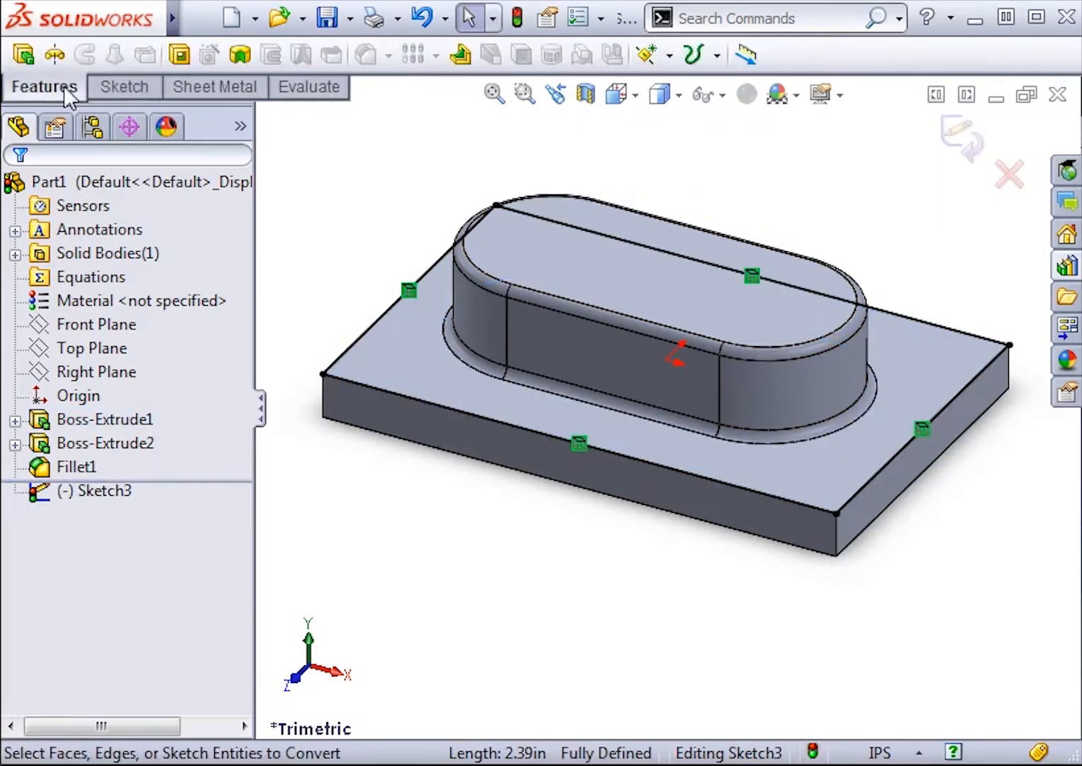
click(180, 55)
click(219, 342)
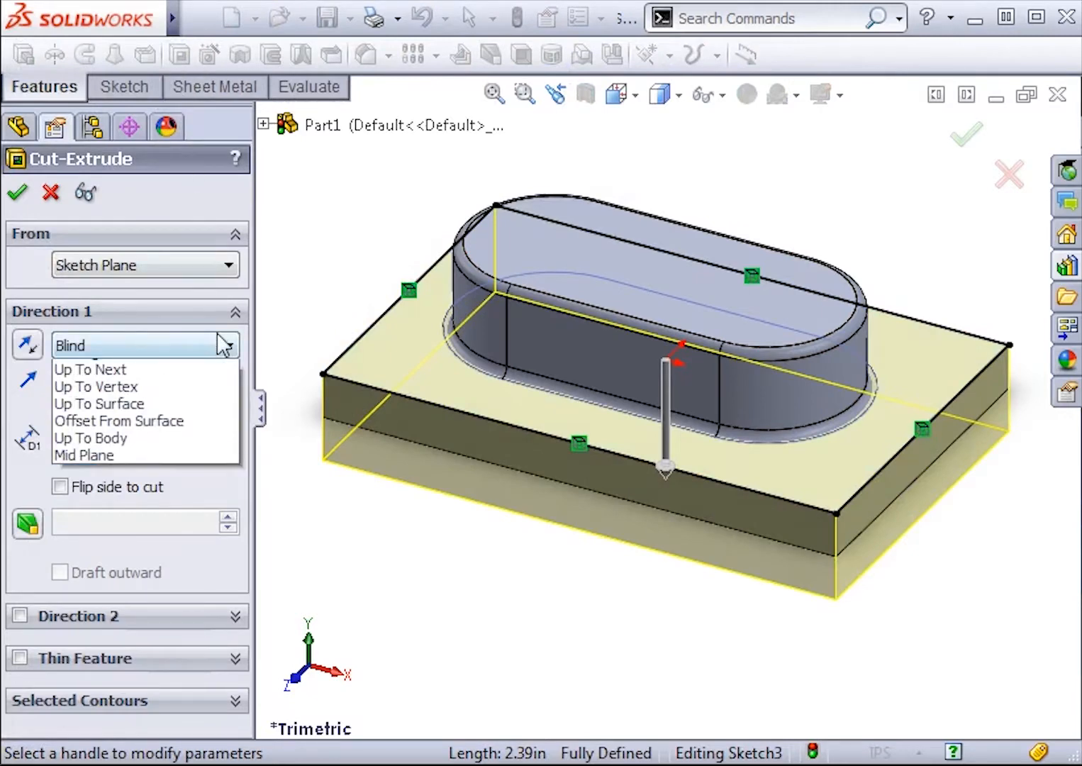
click(217, 387)
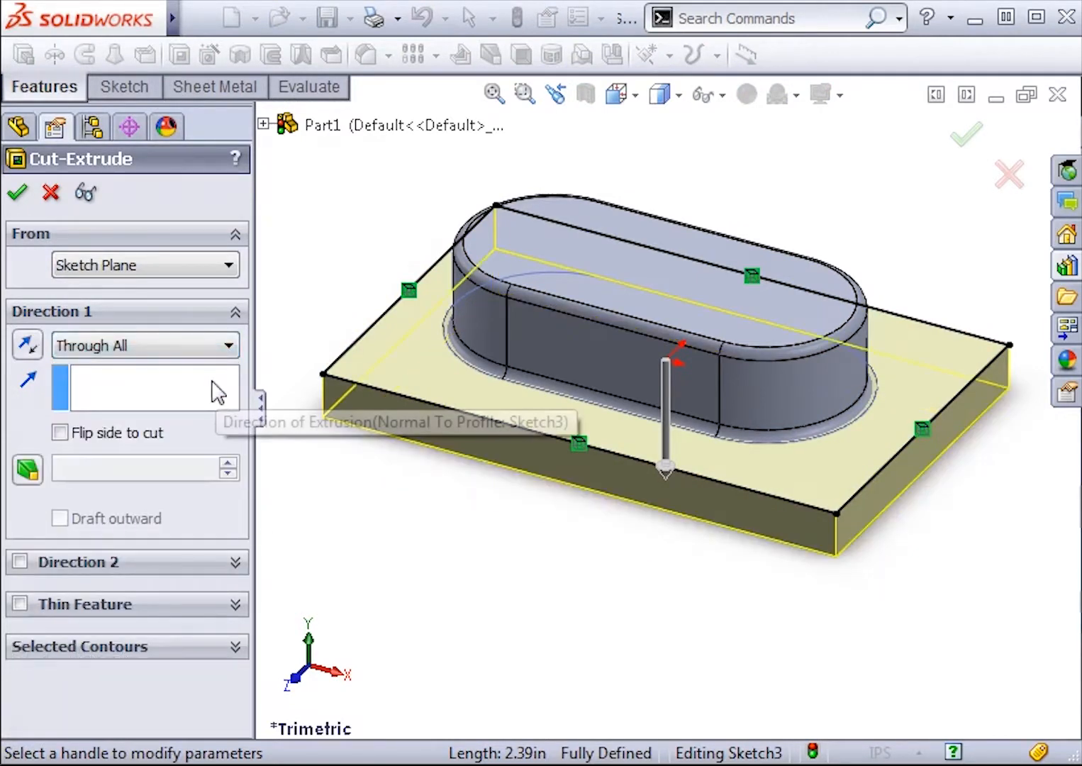
click(17, 192)
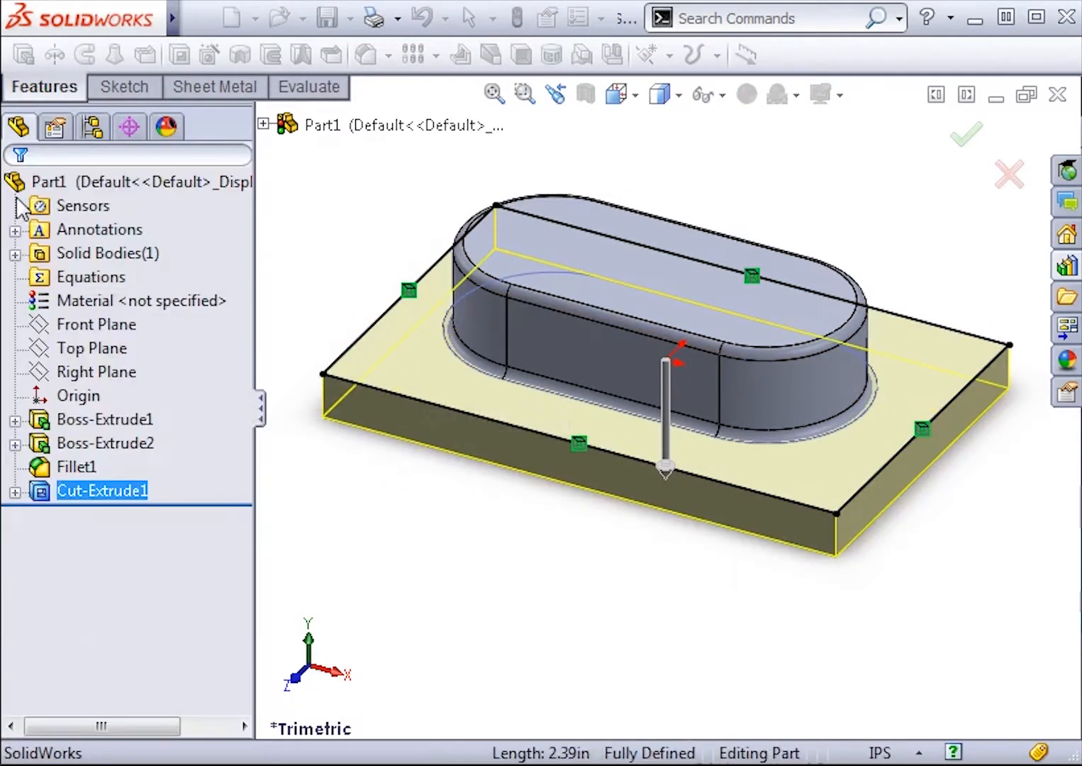
click(348, 275)
key(f)
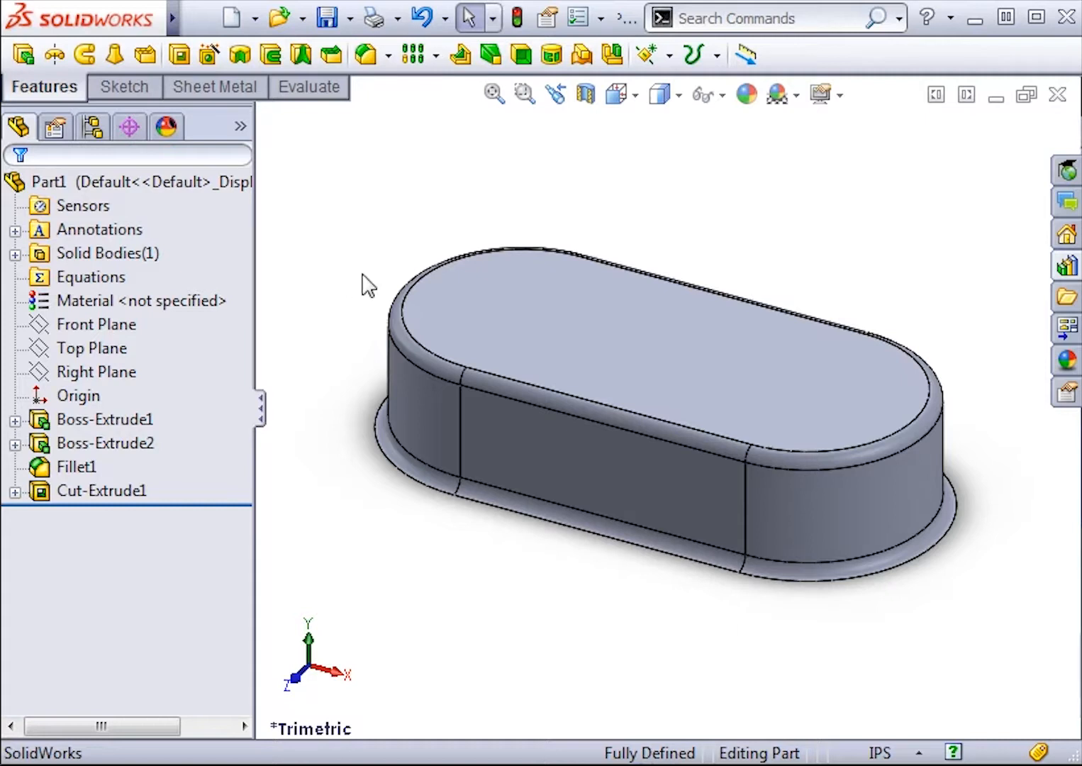
- Sketch a circle centred on the origin on the boss's top face and exit the sketch
click(496, 307)
right_click(497, 307)
click(547, 267)
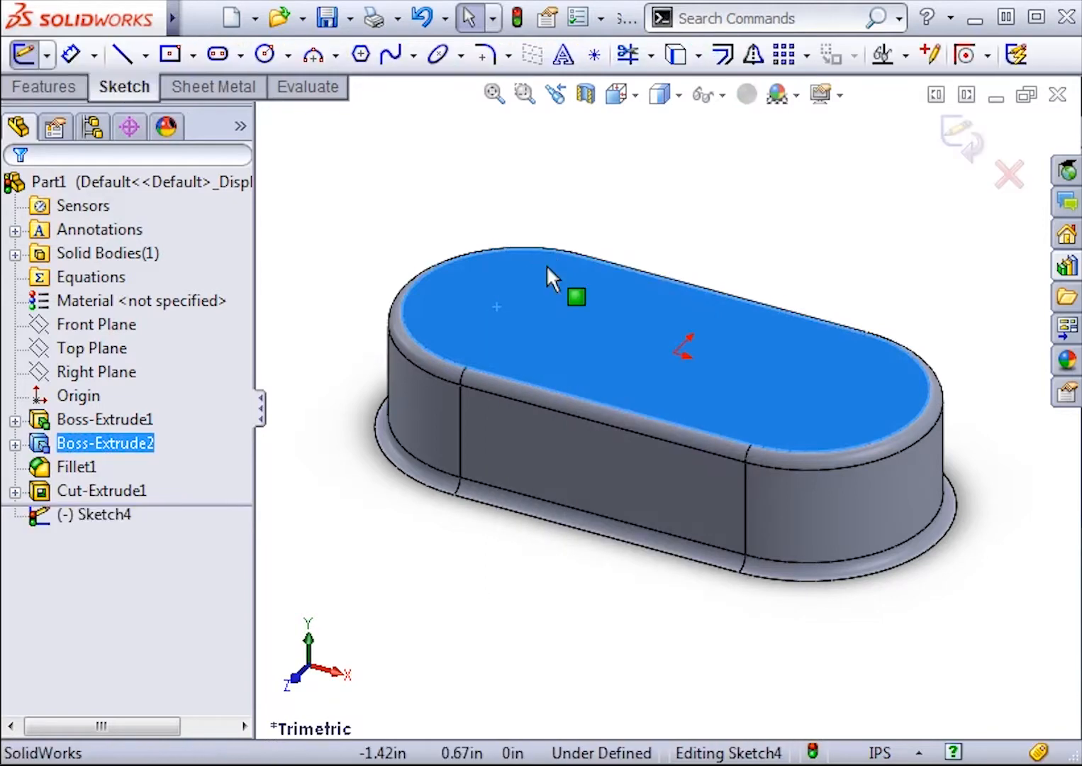
key(s)
click(617, 351)
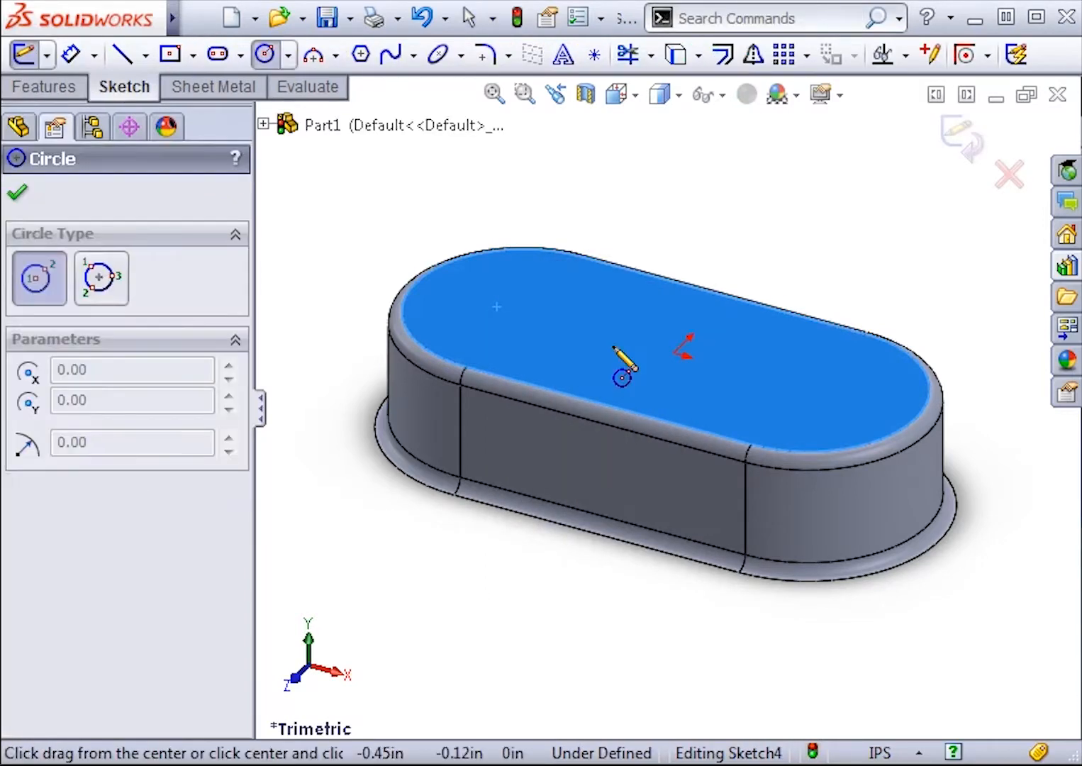
click(675, 352)
click(714, 381)
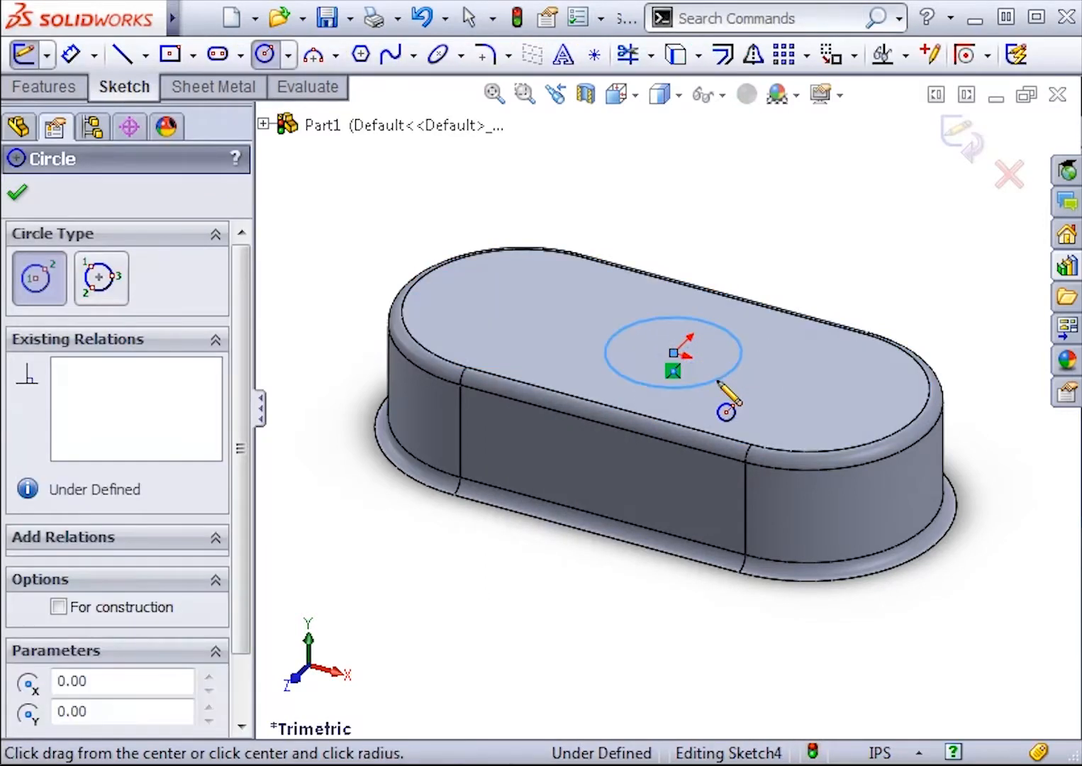
key(Escape)
click(961, 146)
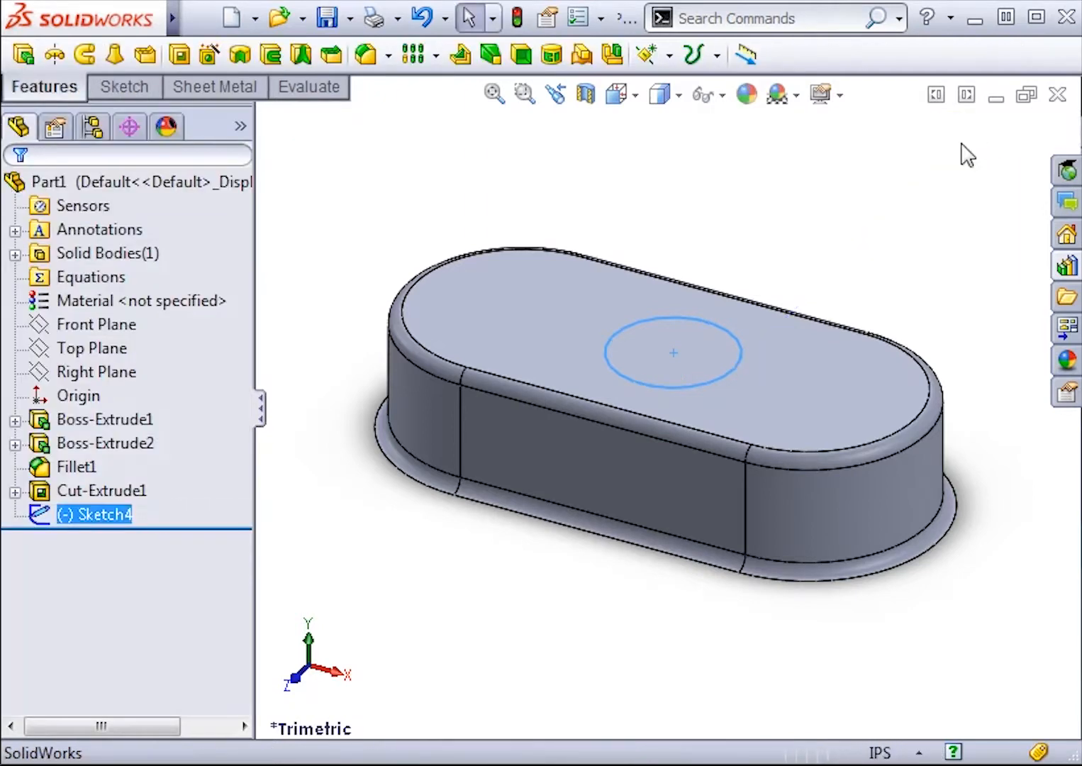
- Split the boss's top face with a single-direction projection Split Line of the circle sketch, and check the separated circular face
mouse_move(177, 27)
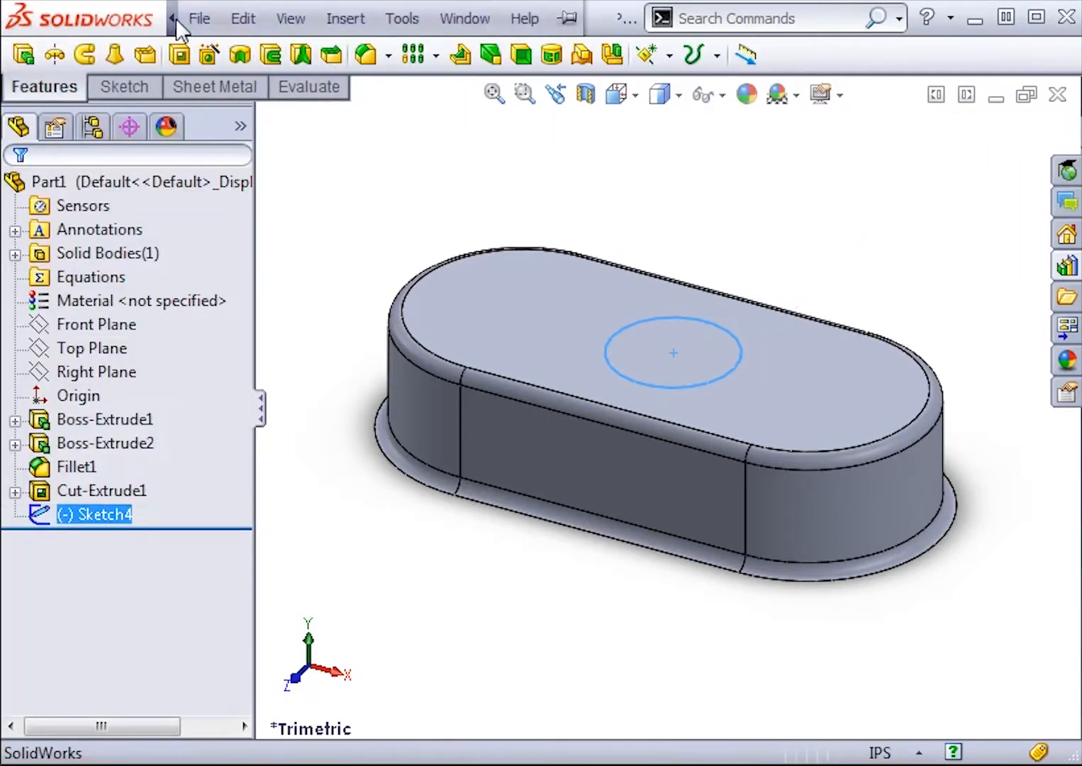
click(295, 17)
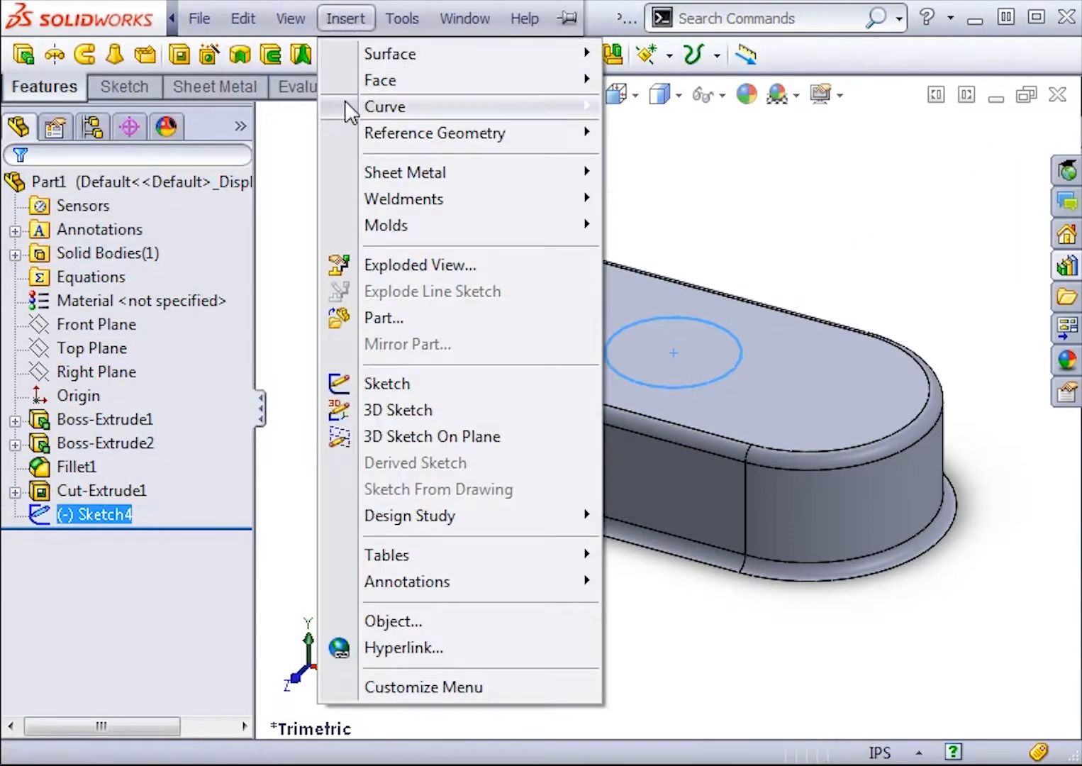
mouse_move(397, 106)
click(641, 125)
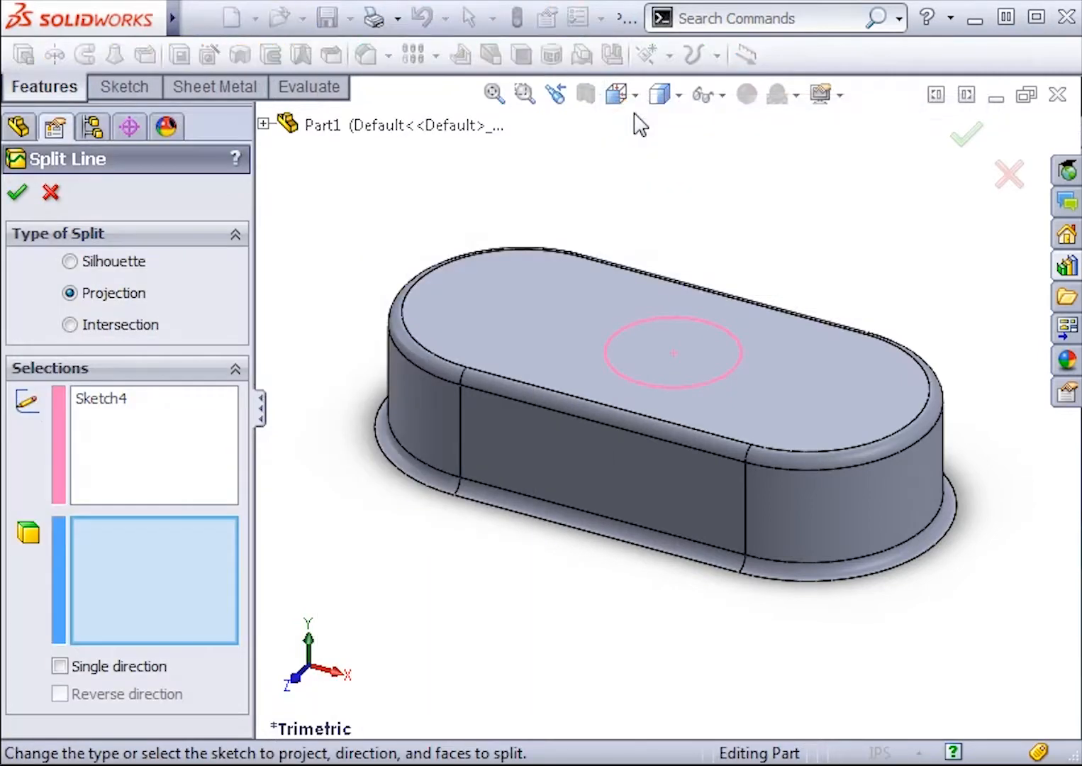
click(543, 295)
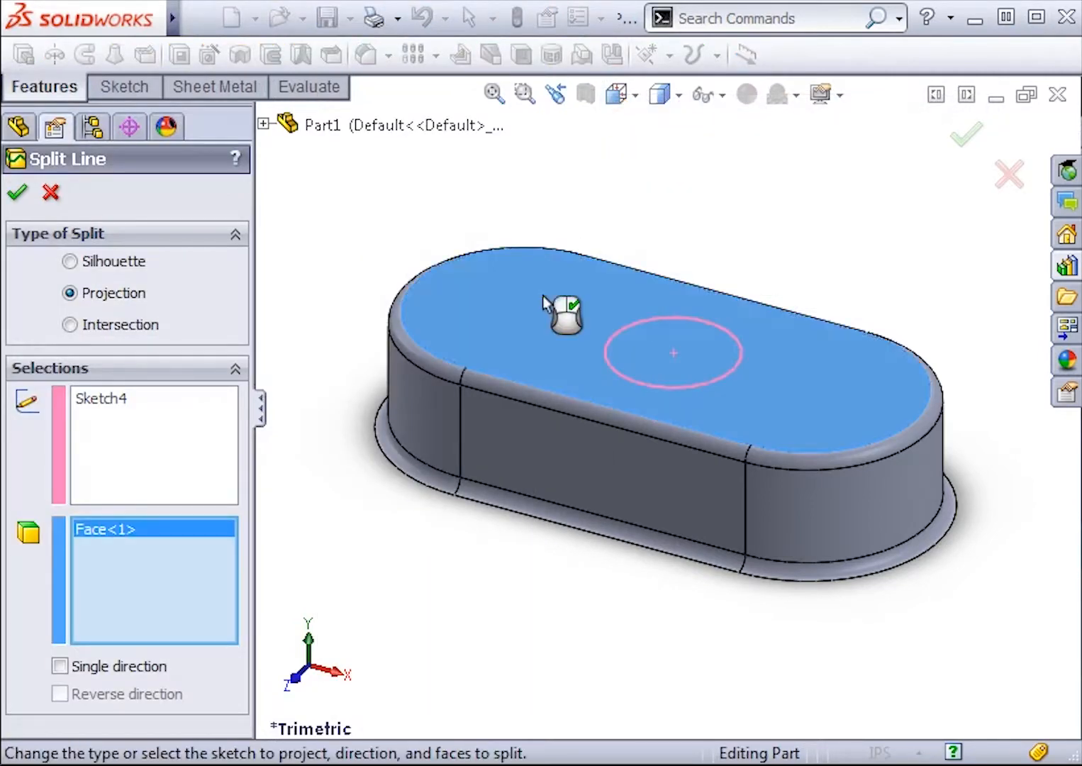
click(71, 669)
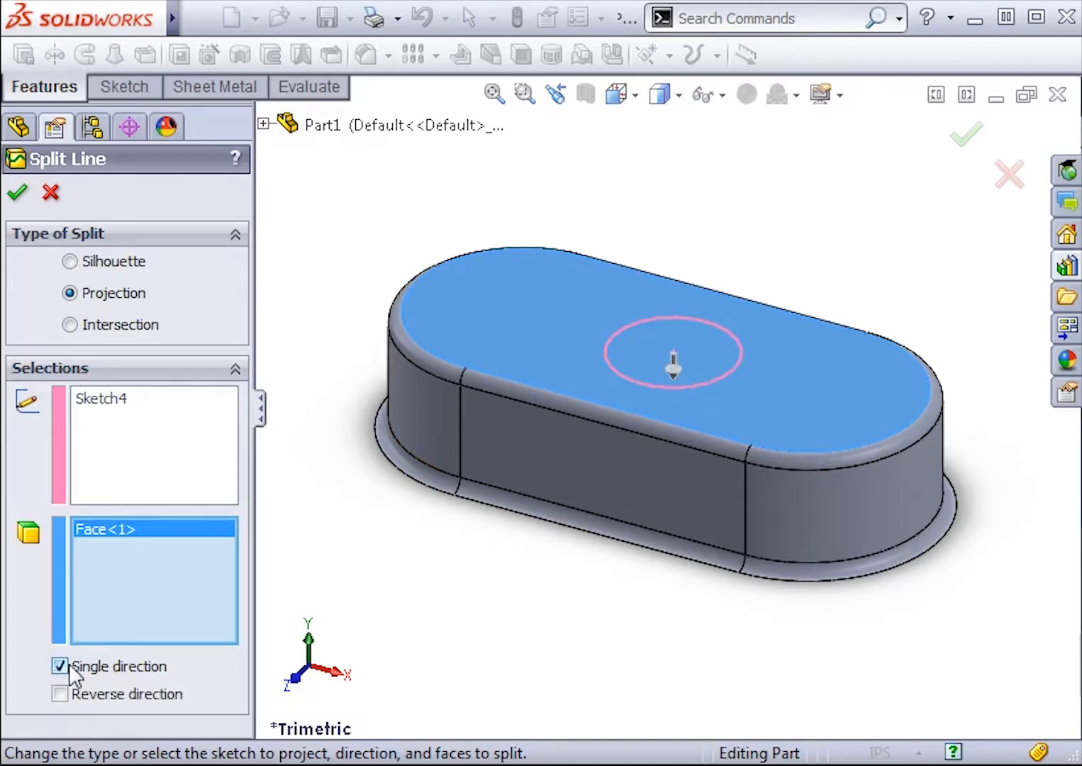
click(18, 194)
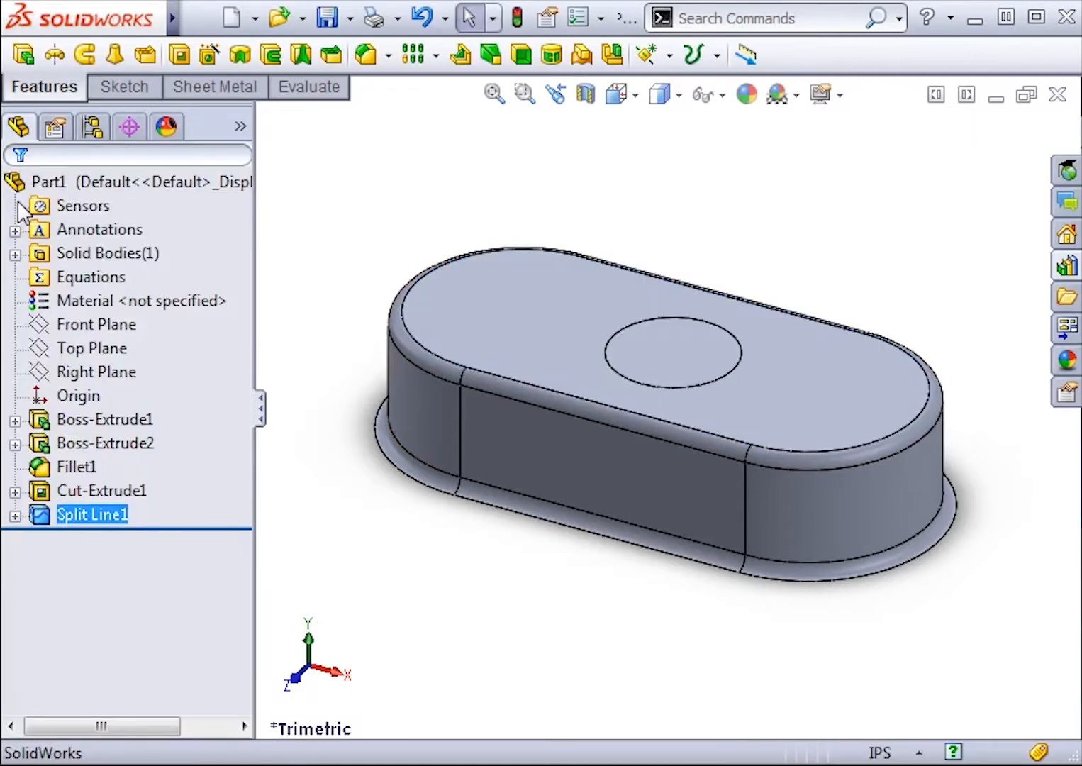
click(514, 300)
click(674, 351)
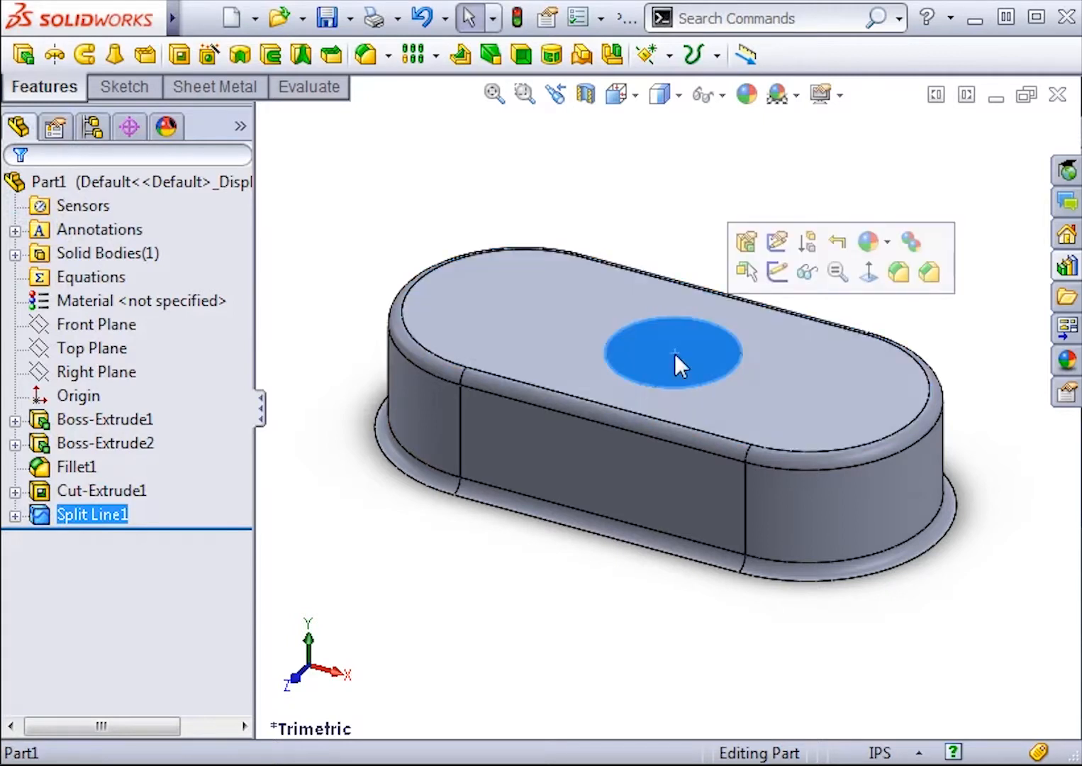
click(653, 222)
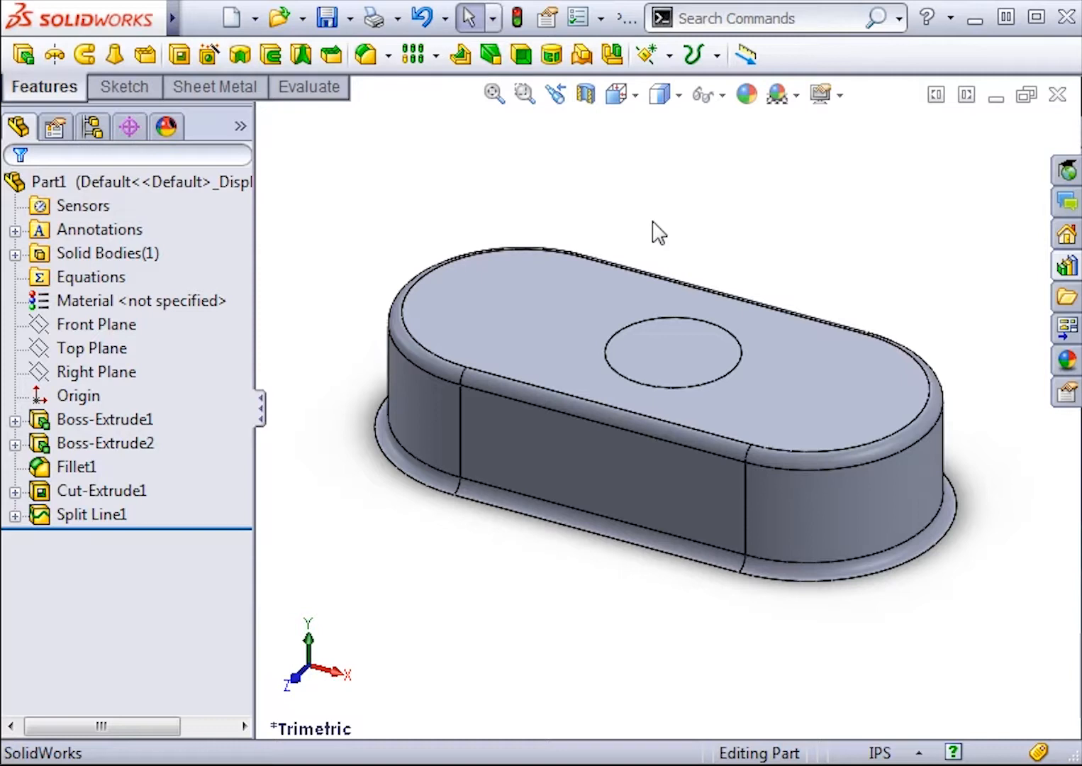
- Create a forming tool with the flat bottom face as stopping face and the circular top face as face to remove, and check its orientation sketch
click(207, 88)
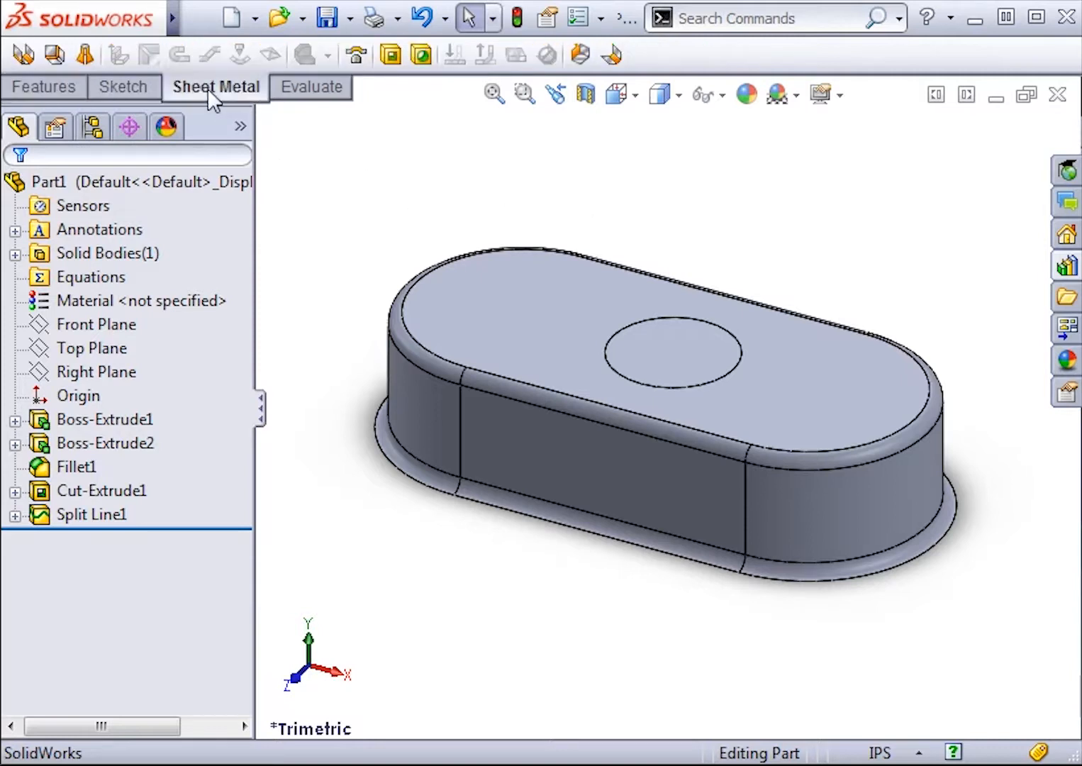
click(355, 55)
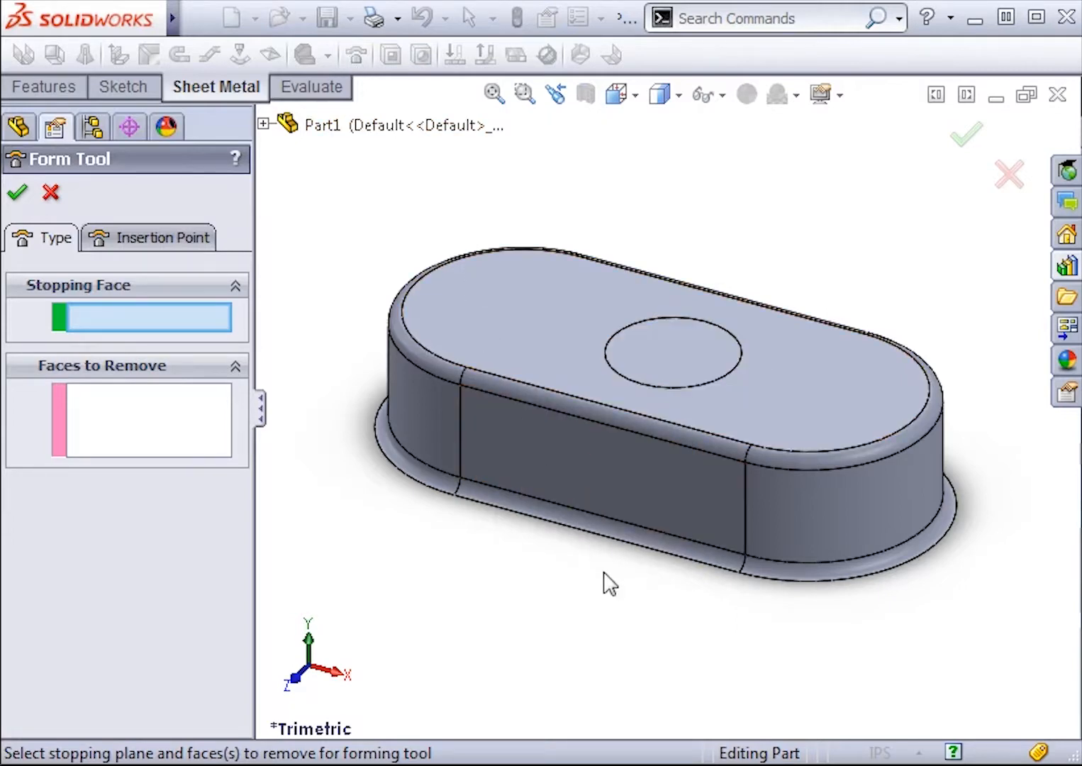
middle_drag(612, 596, 591, 432)
click(591, 432)
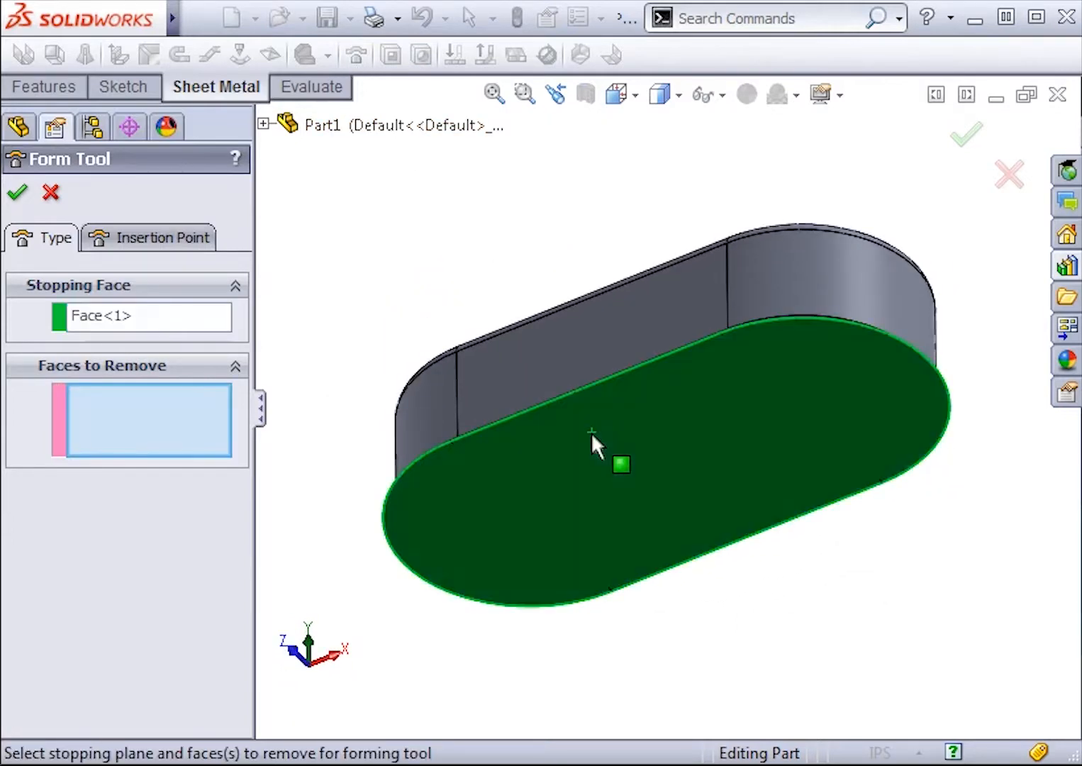
middle_drag(579, 227, 635, 377)
click(650, 364)
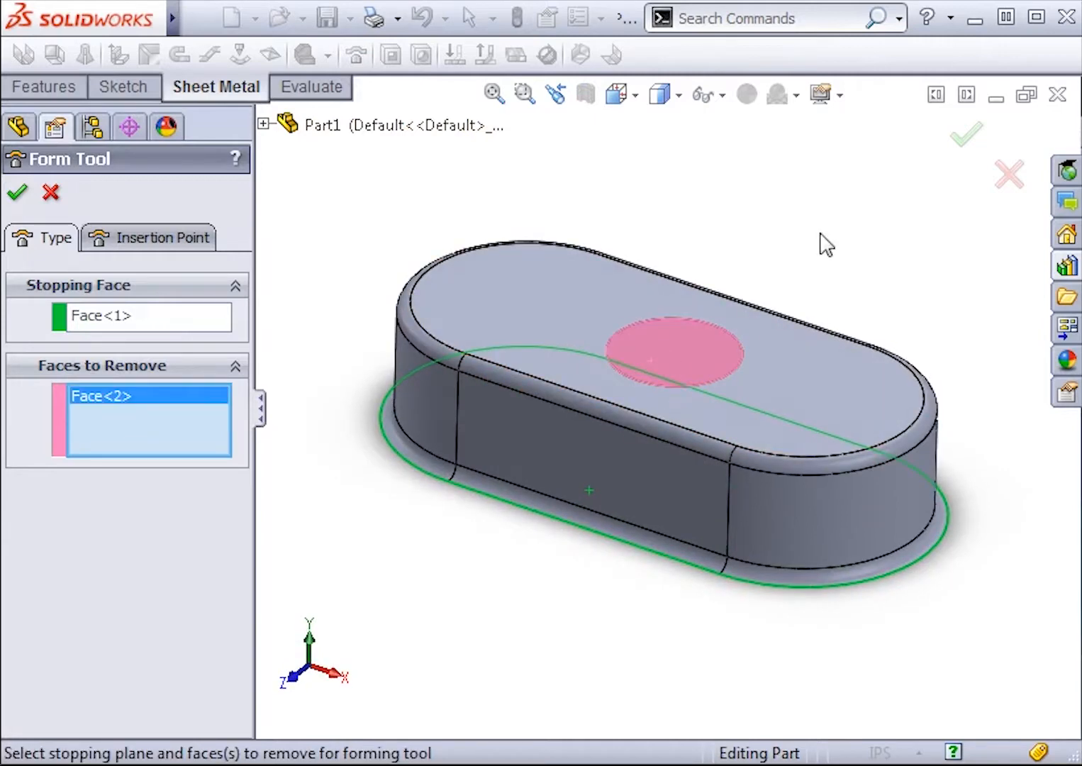
click(978, 144)
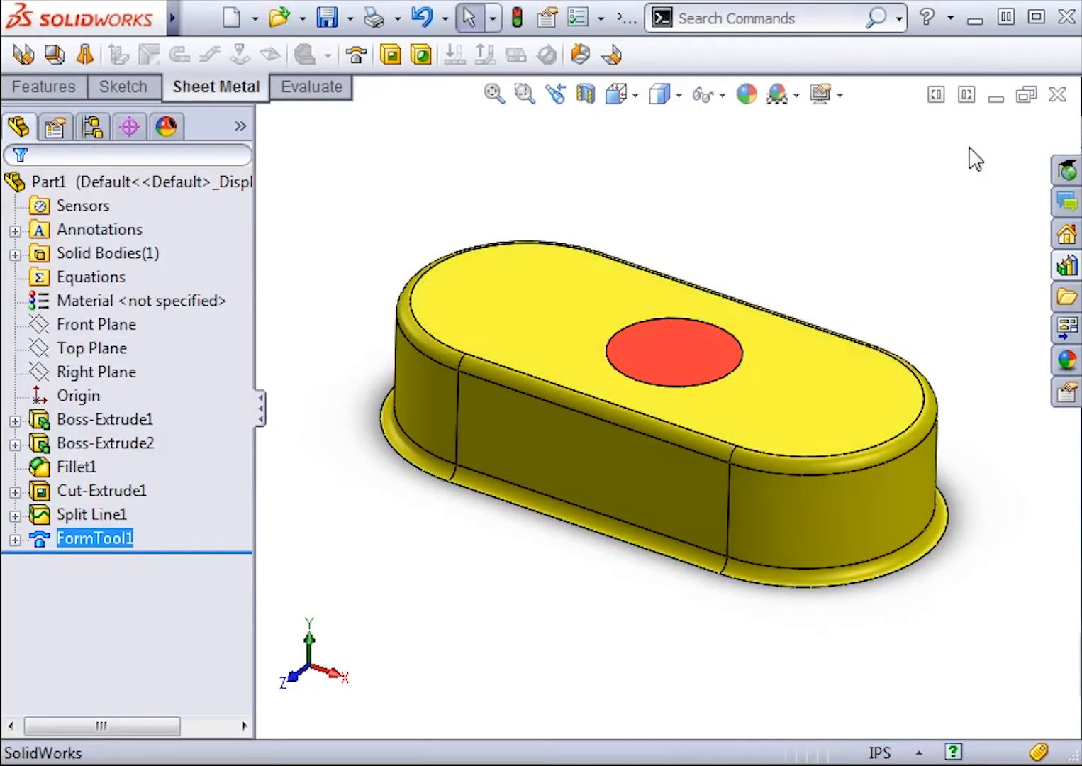
click(15, 539)
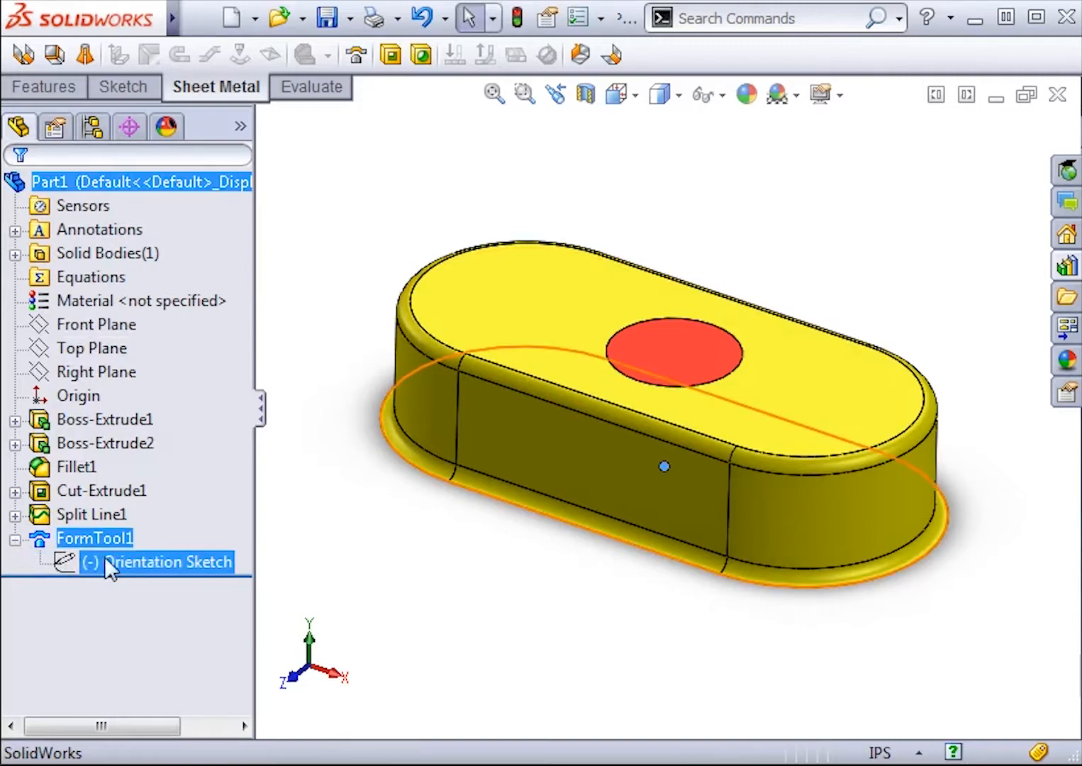
click(337, 524)
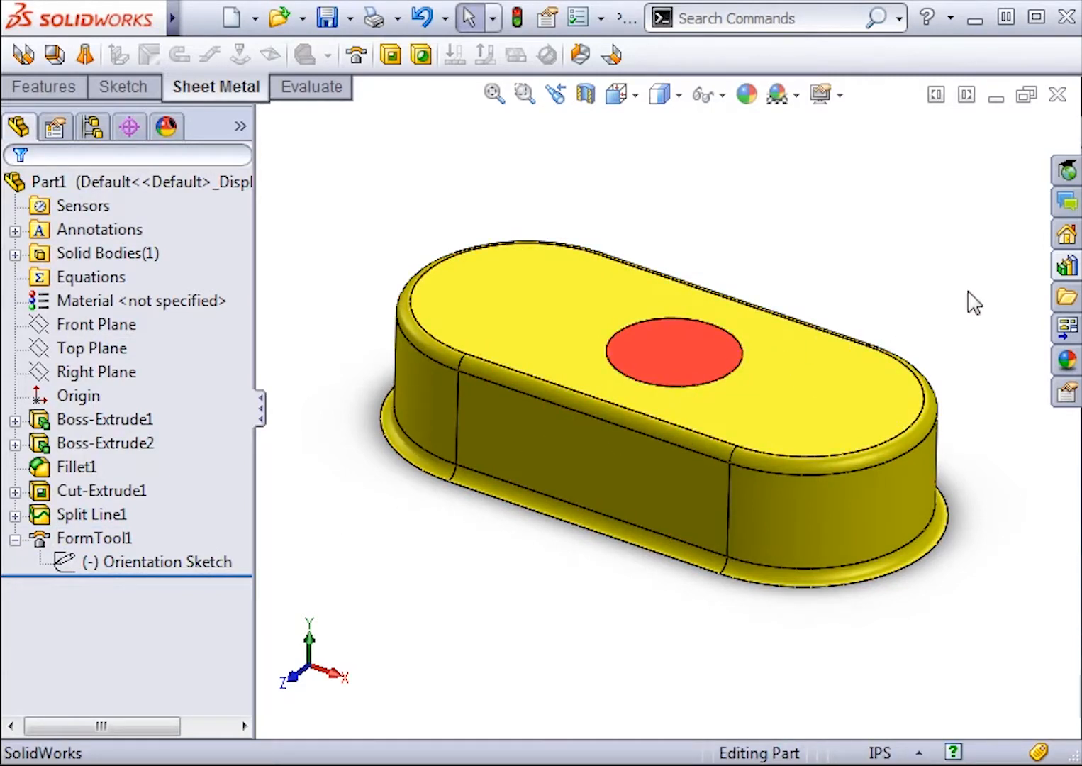
- Add the part to the lances folder of the Design Library's forming tools under the name slot
click(1064, 273)
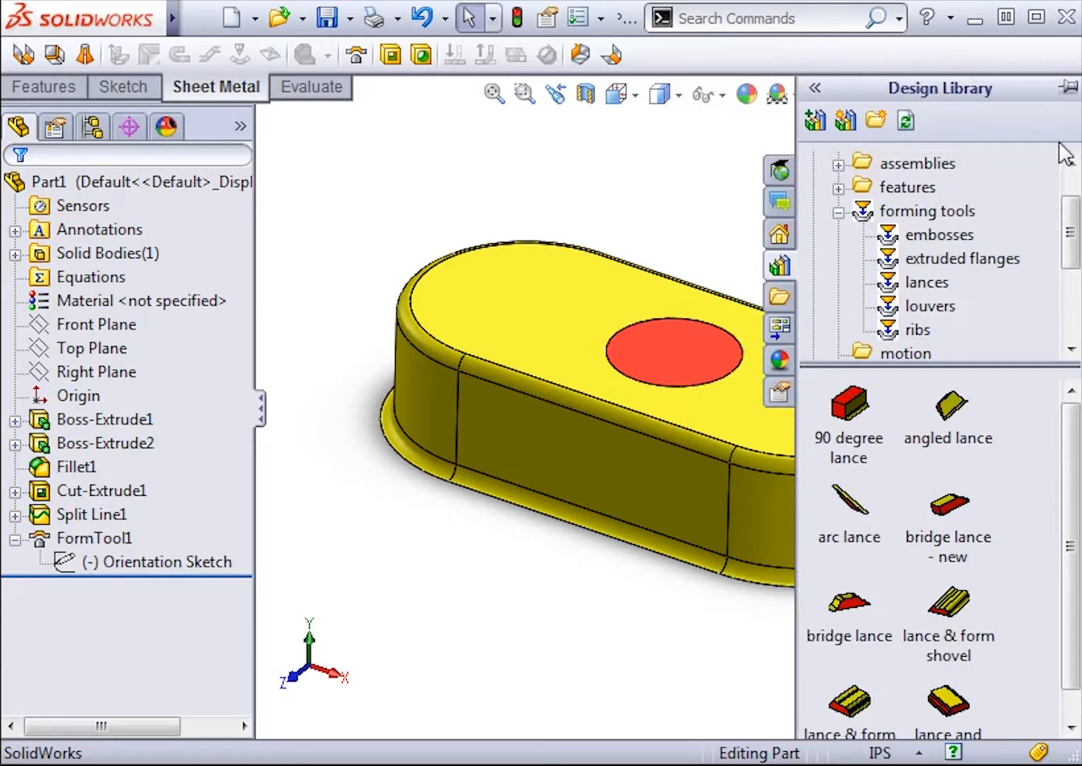
click(1068, 87)
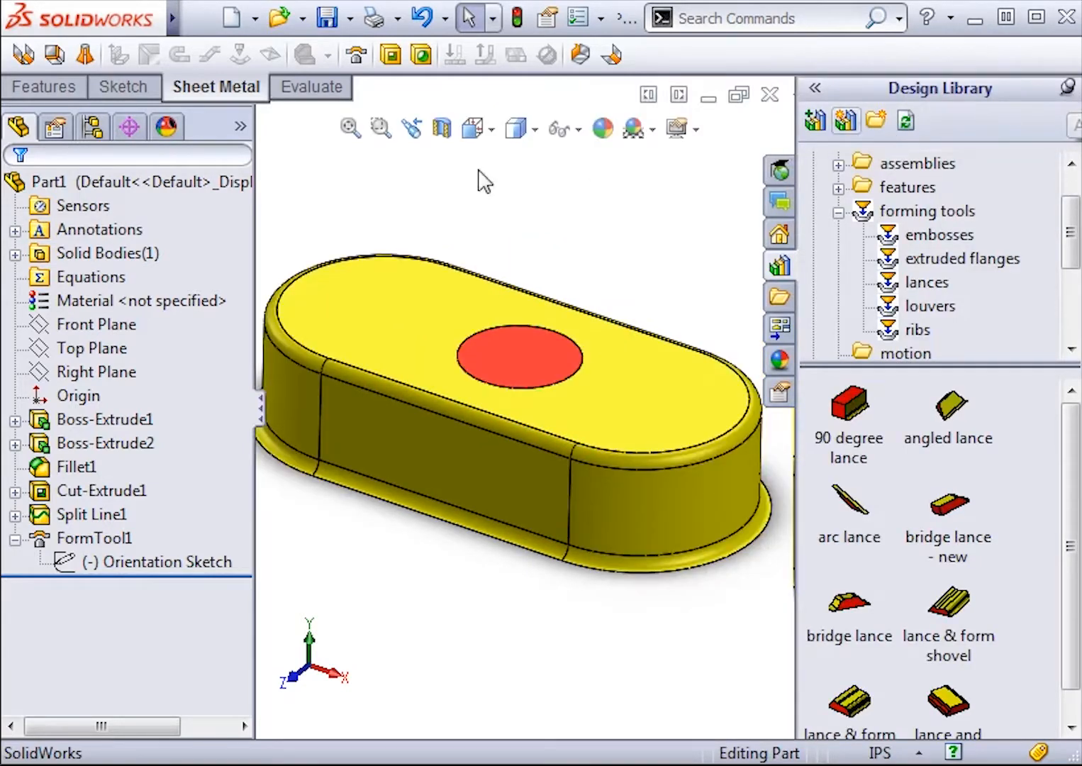
drag(49, 182, 986, 440)
text(slot)
key(Return)
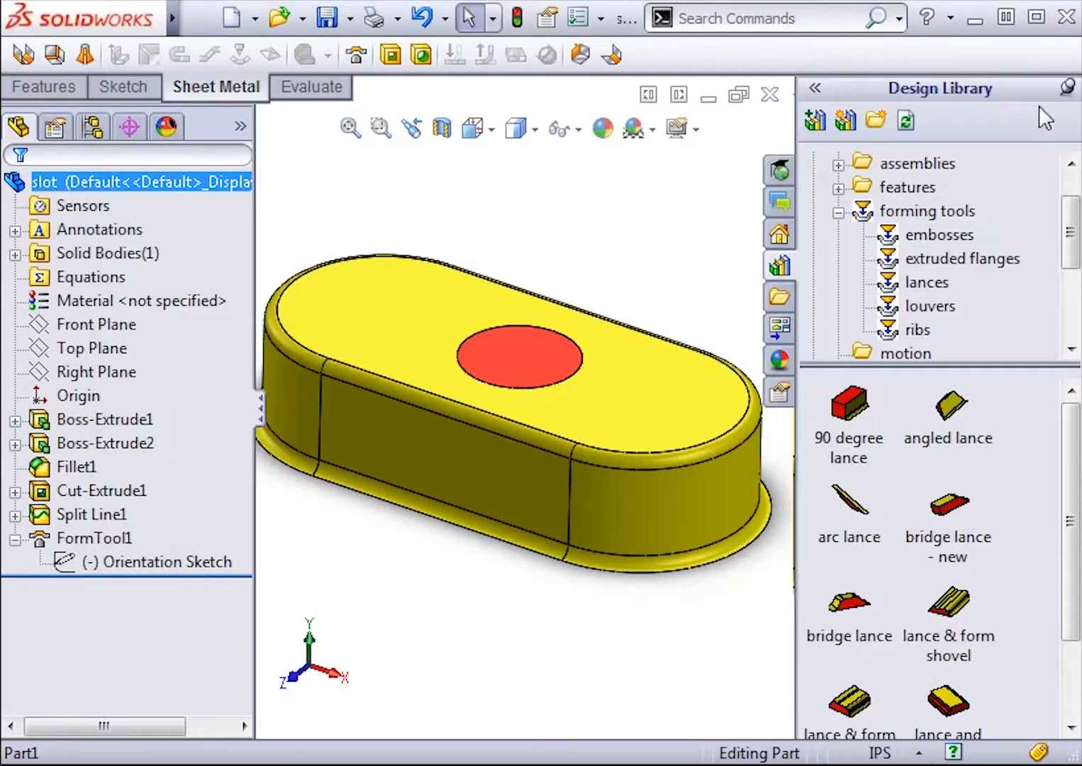
click(1066, 88)
click(718, 179)
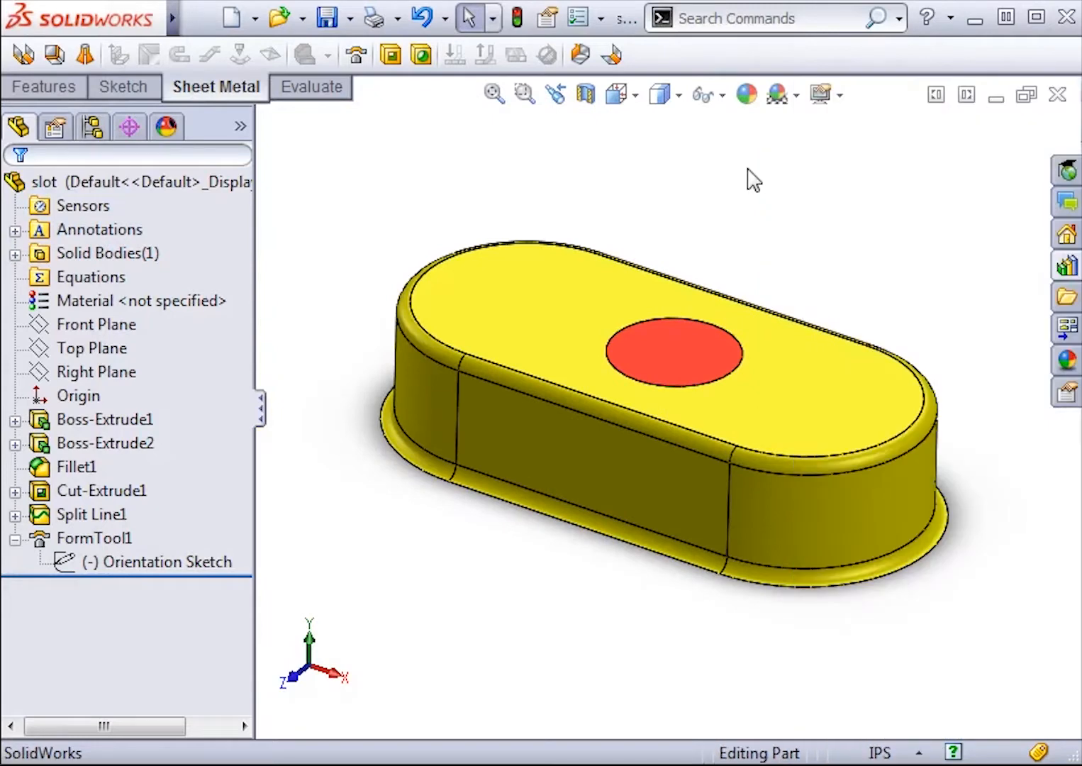
- Close the slot part and place the slot forming tool from the Design Library on the top face of the Sheet Metal Drawing part
click(1057, 95)
click(1067, 263)
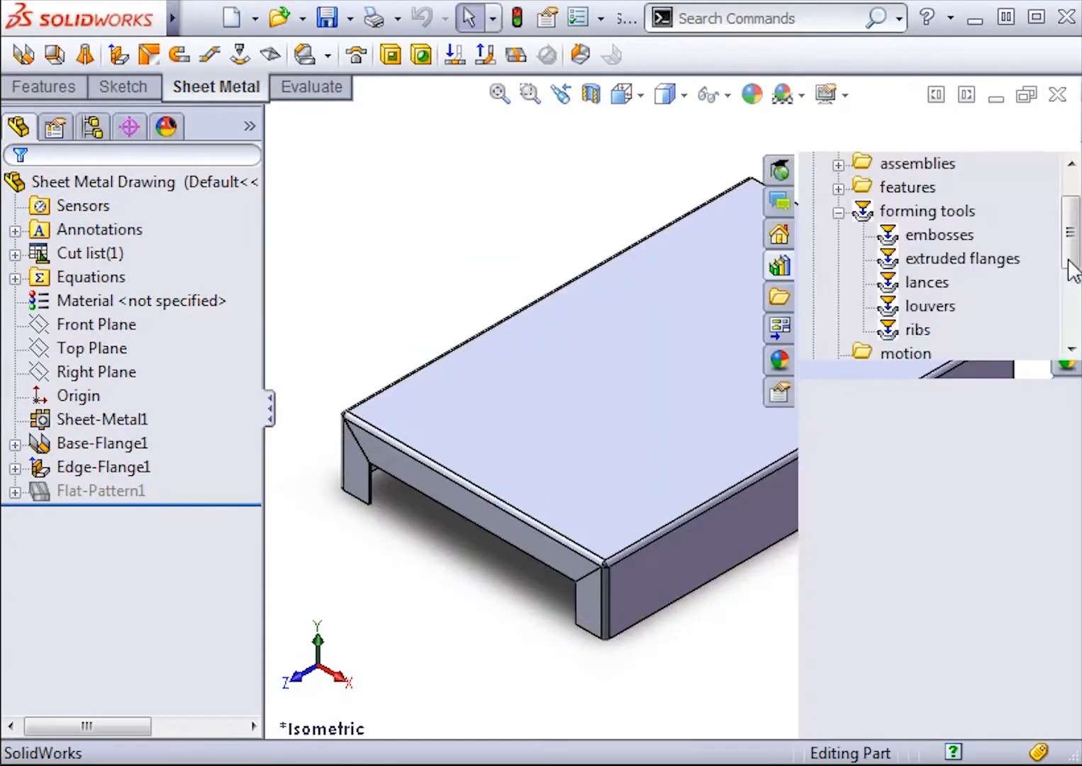
drag(1072, 418, 1071, 493)
drag(857, 690, 694, 352)
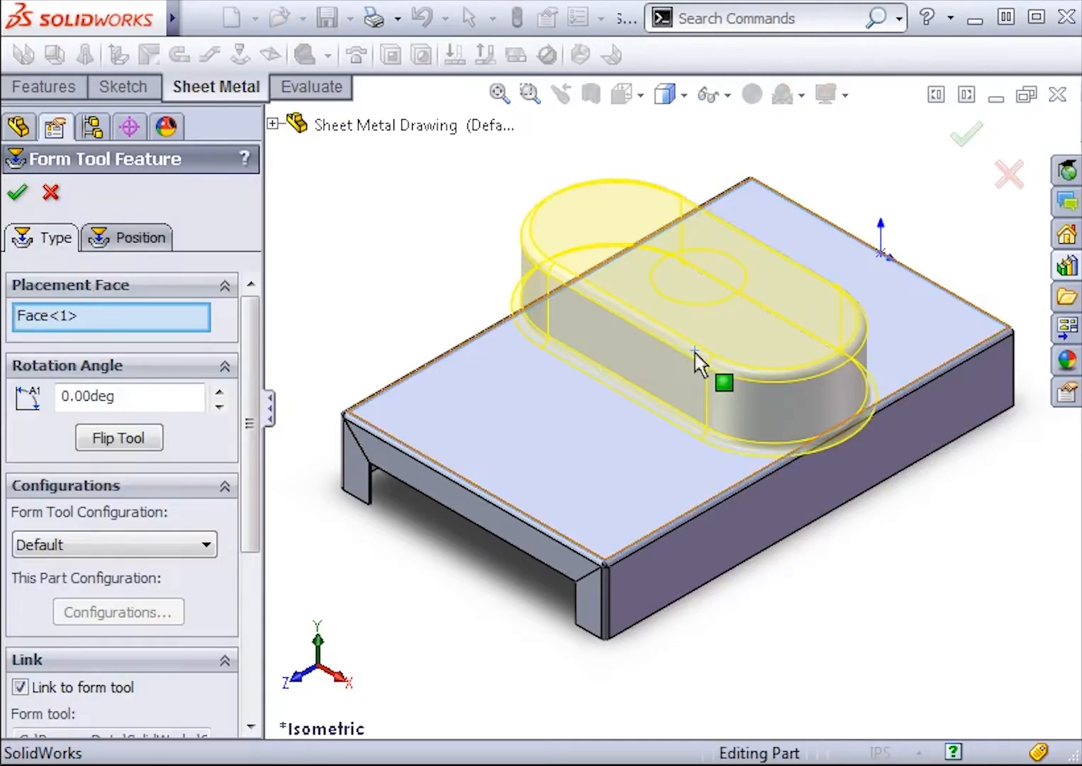
- Set the forming tool's rotation angle to 90 degrees and apply it to the sheet metal face
click(191, 398)
key(BackSpace)
key(BackSpace)
key(BackSpace)
key(BackSpace)
key(BackSpace)
key(BackSpace)
key(BackSpace)
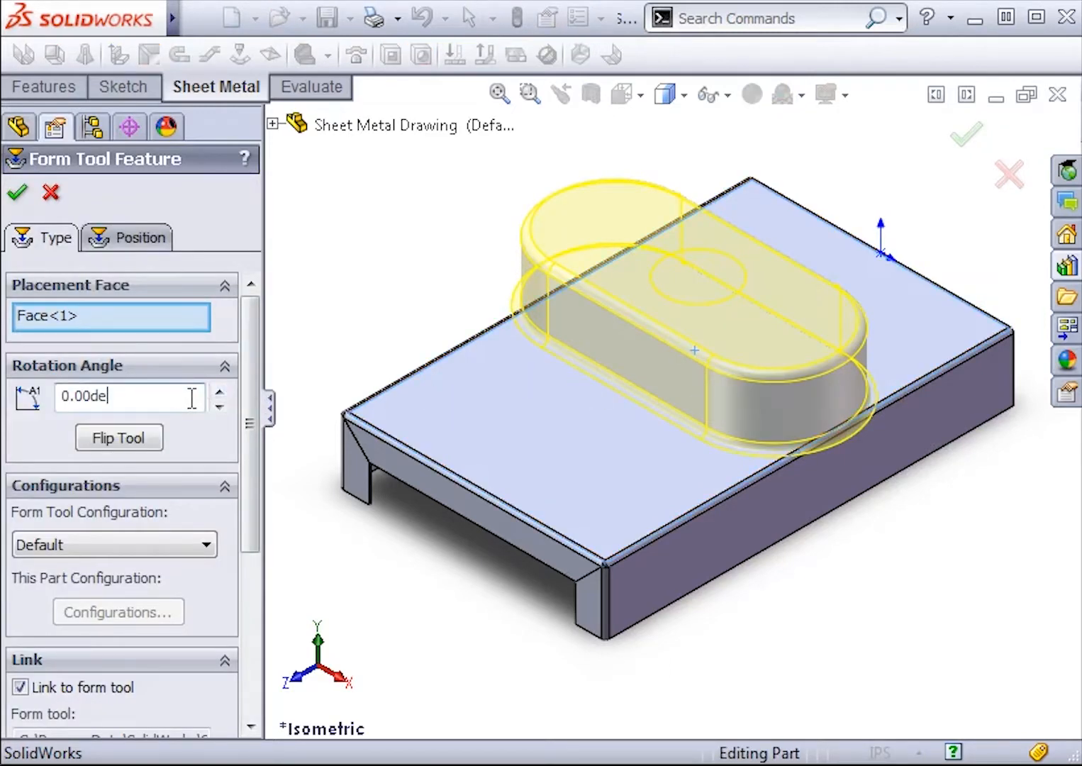
text(90)
key(Return)
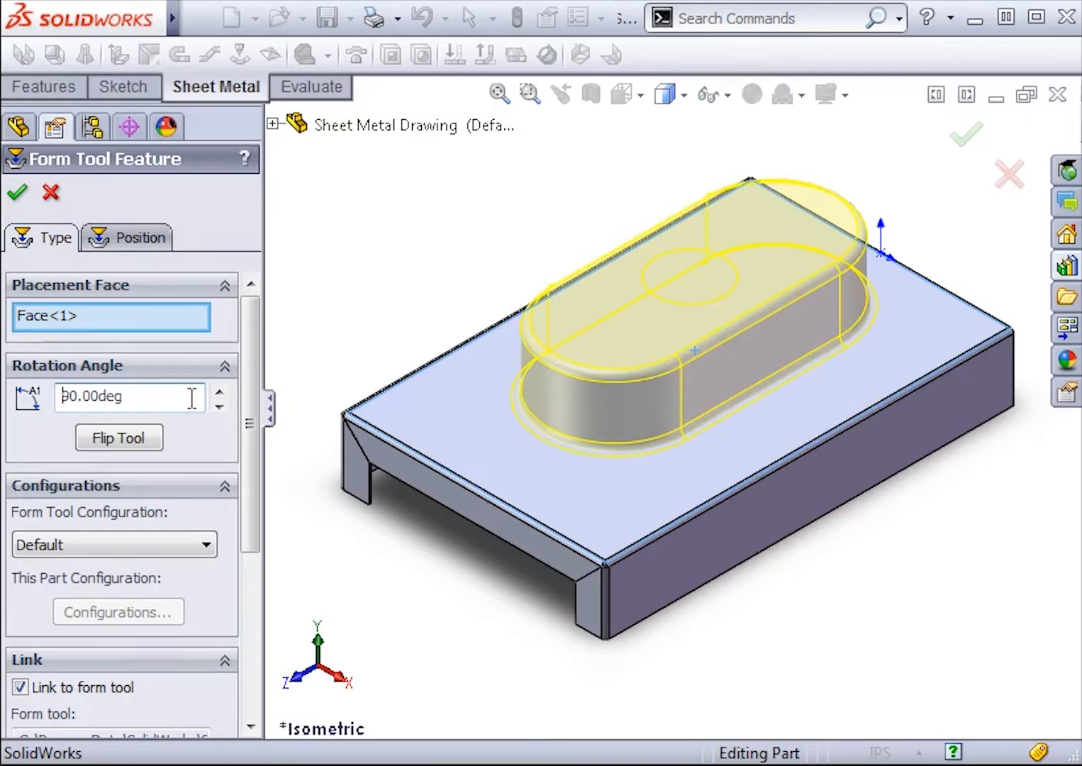
click(22, 193)
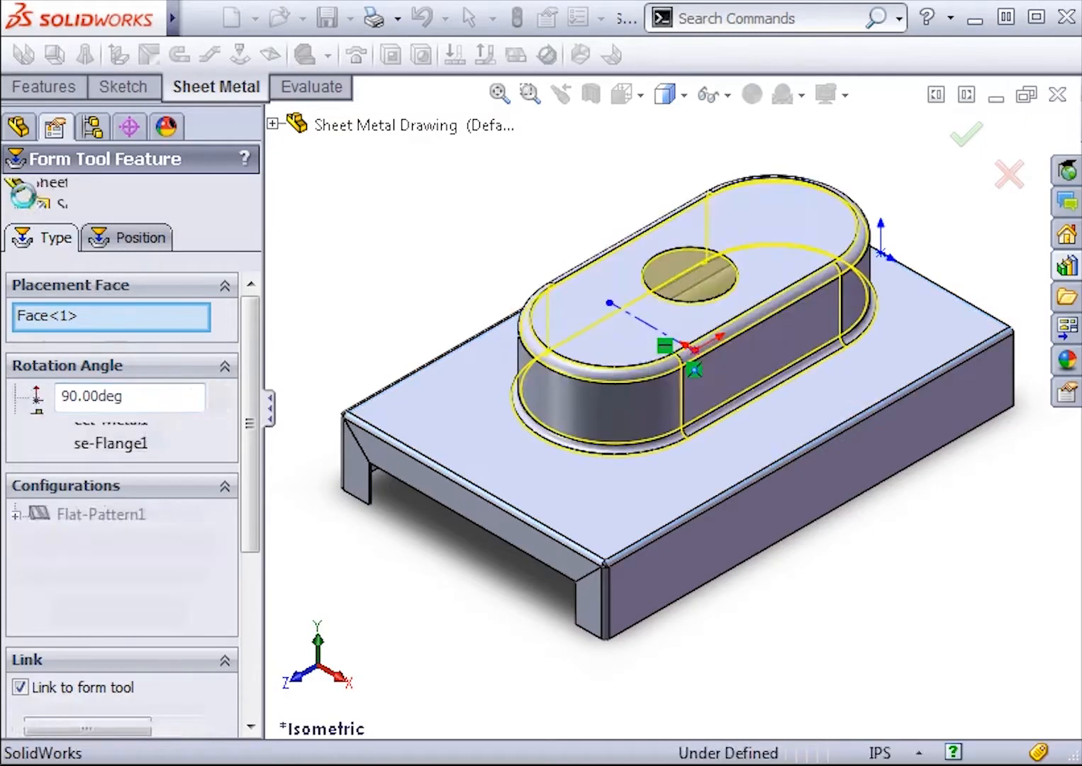
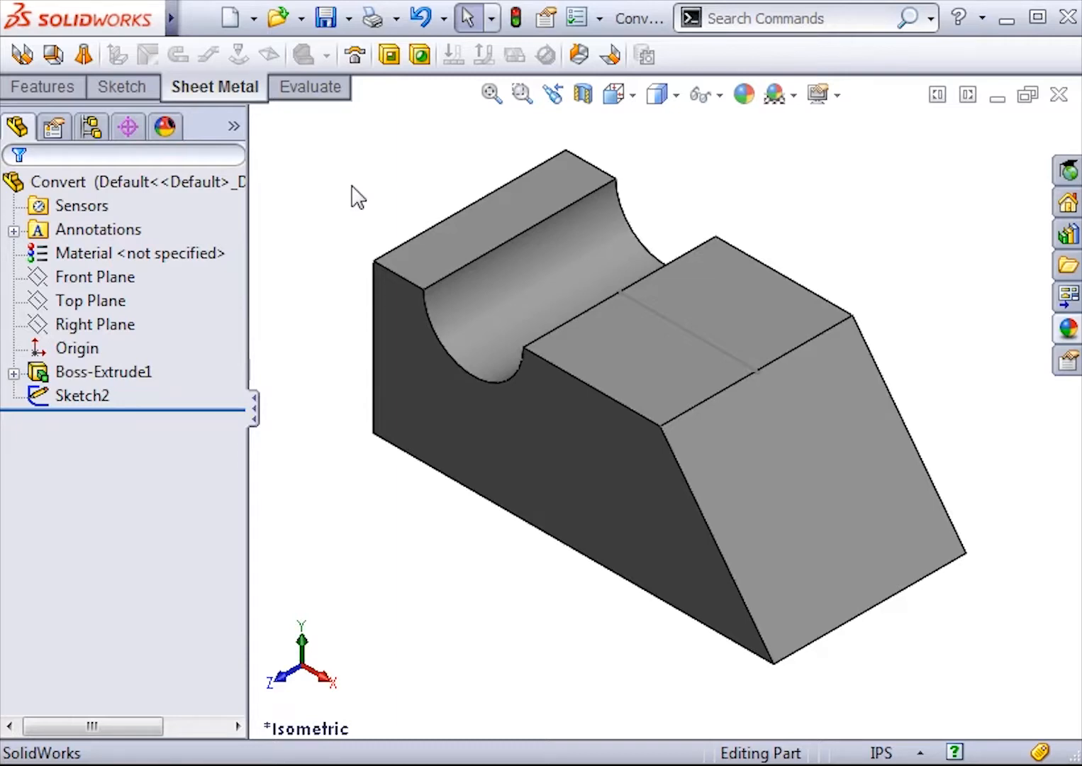
- Start Convert To Sheet Metal on the Convert part and choose the solid's bottom face as the fixed face
click(105, 394)
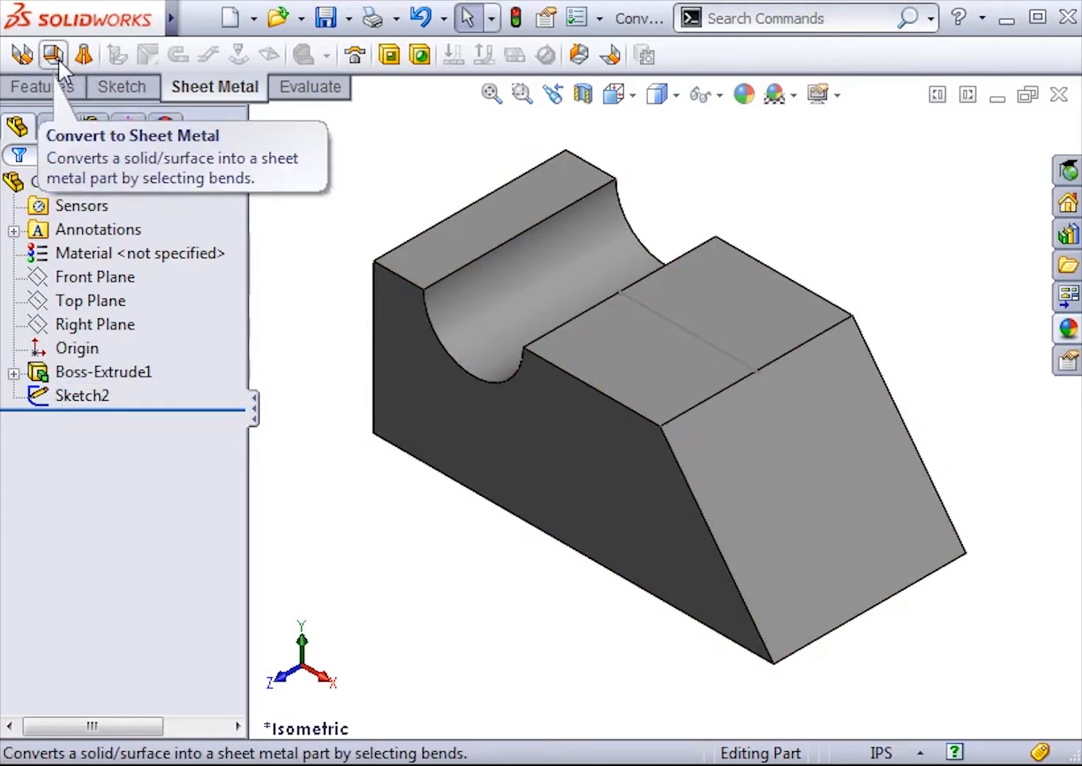
mouse_move(101, 32)
click(332, 19)
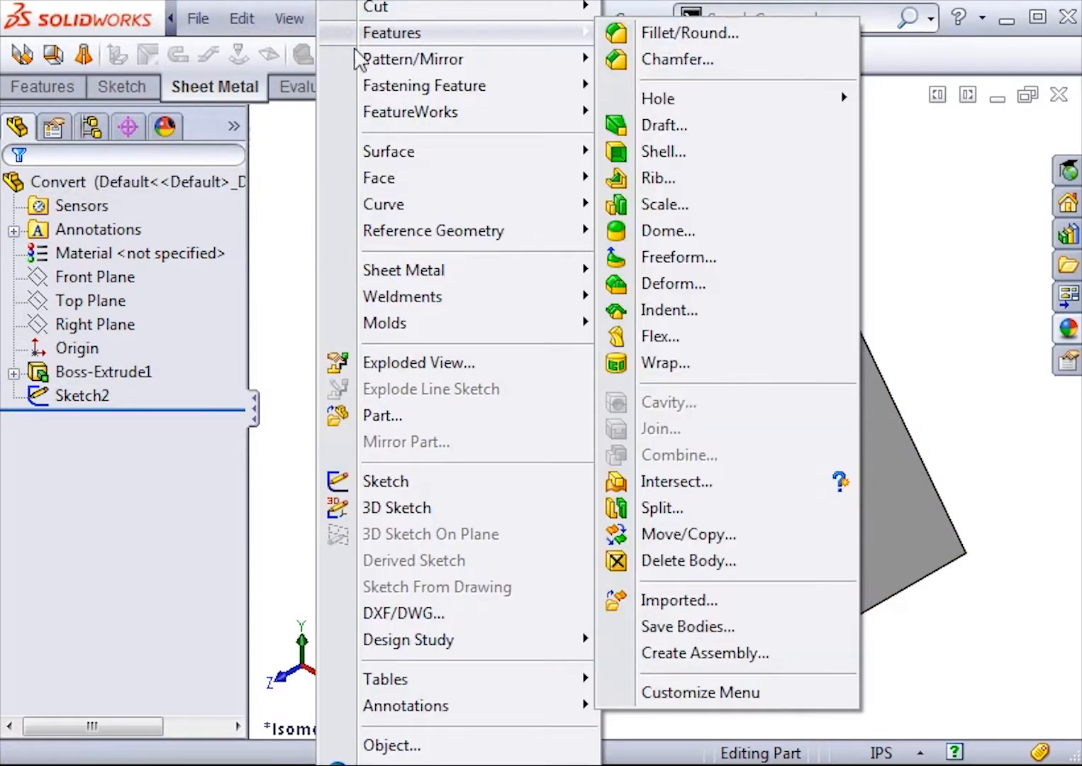
mouse_move(466, 269)
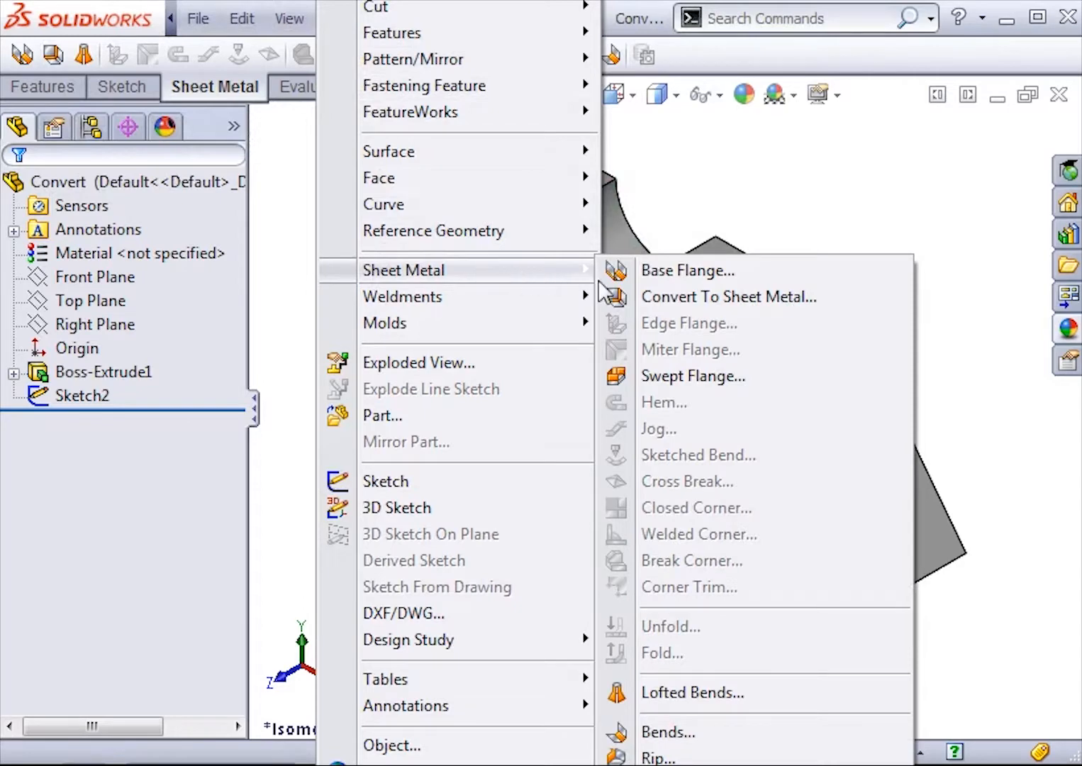
click(821, 301)
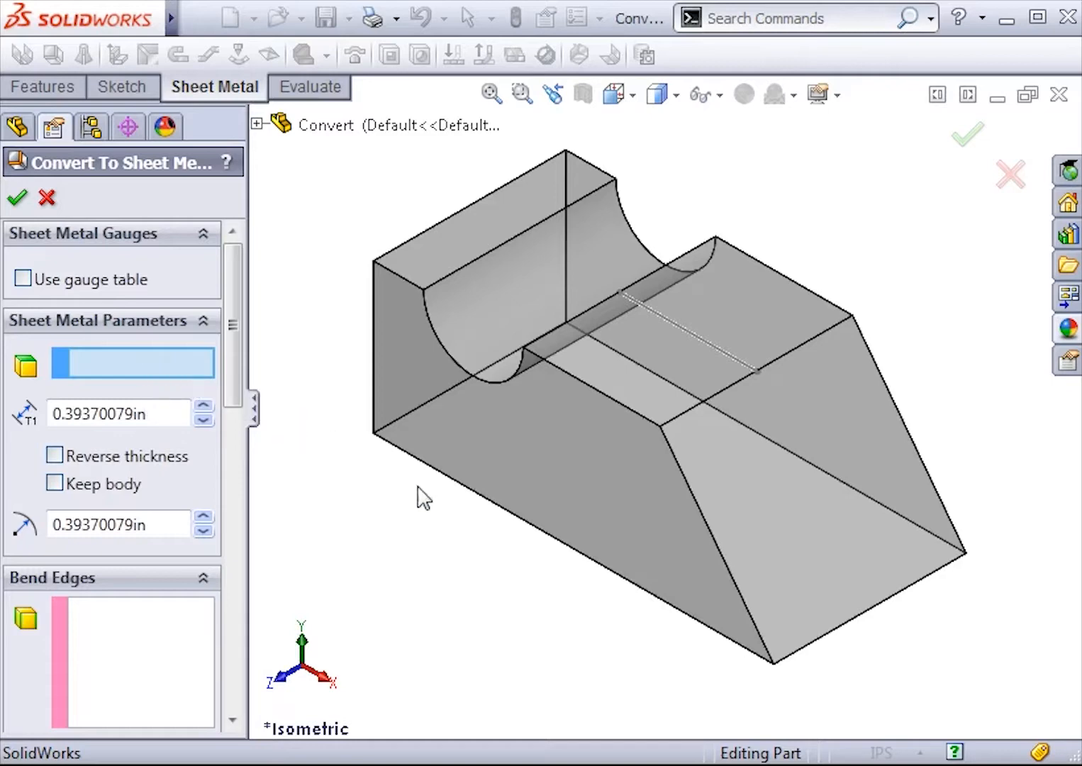
middle_drag(457, 534, 527, 406)
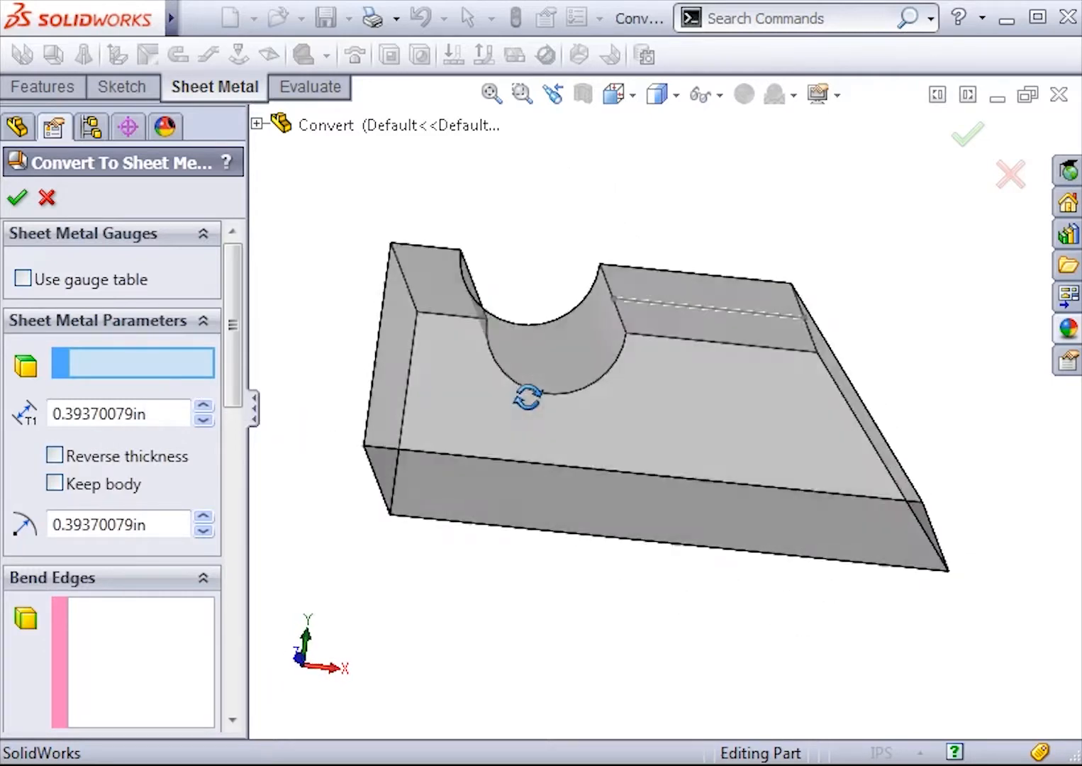
click(541, 492)
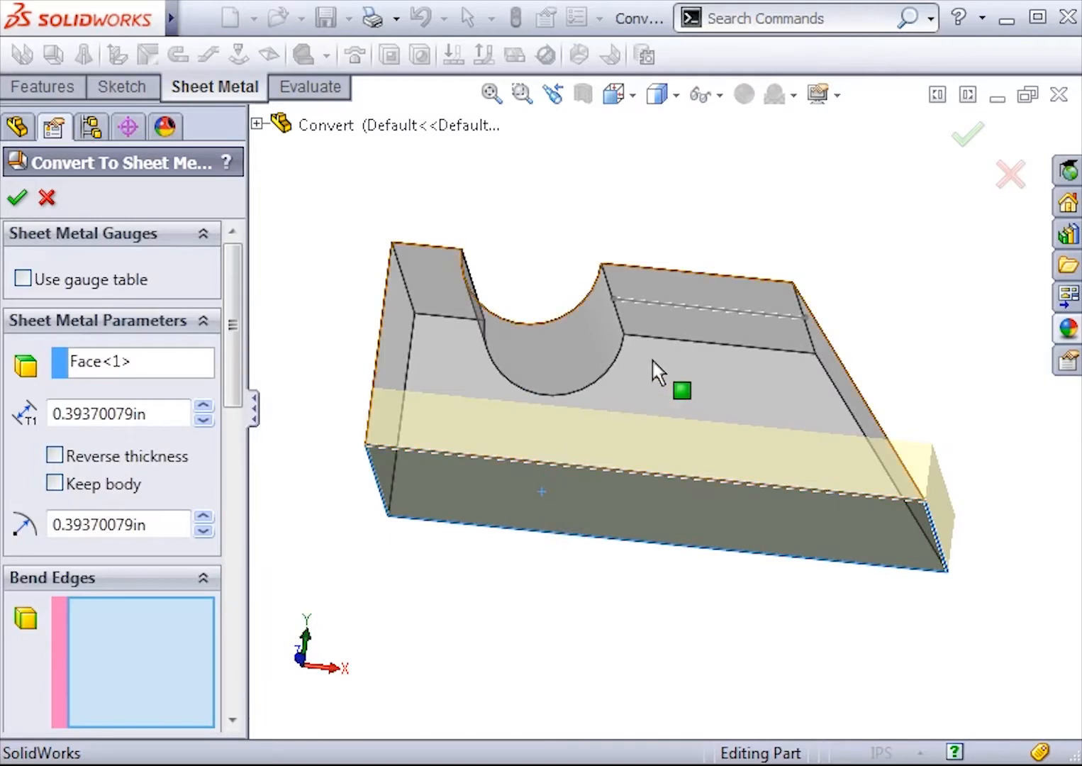
middle_drag(652, 370, 608, 479)
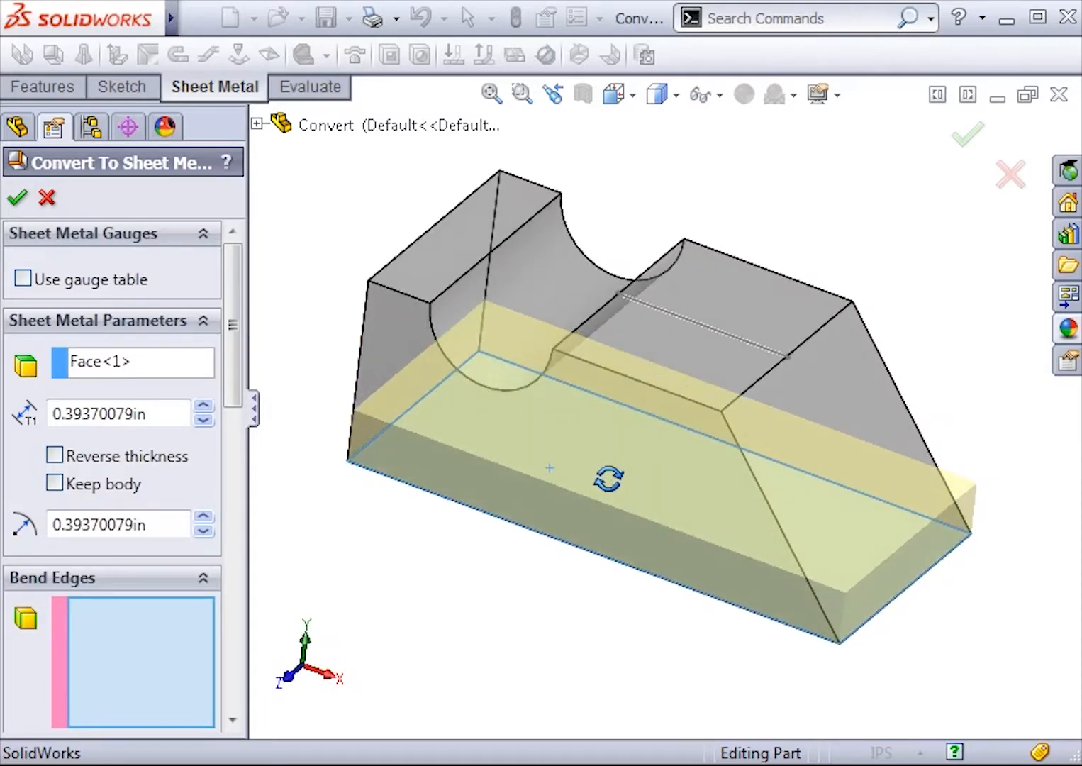
- Set the sheet thickness to 0.10 in, and try Reverse thickness before switching it back off
click(178, 414)
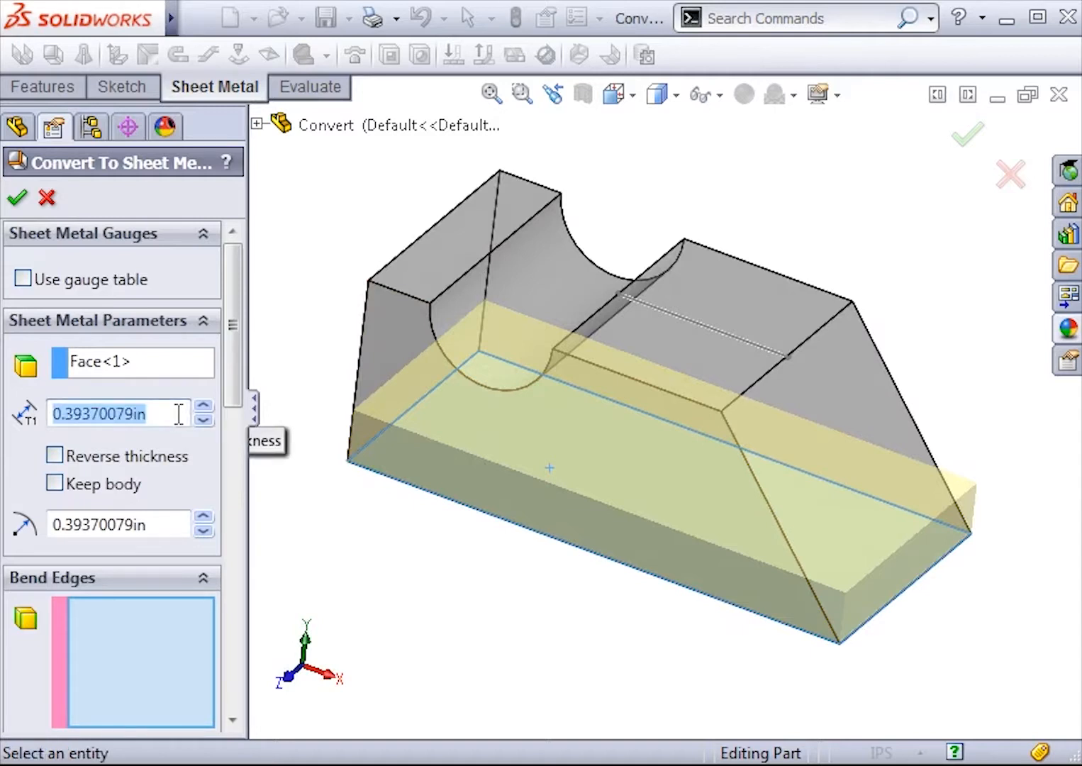
text(.1)
key(Return)
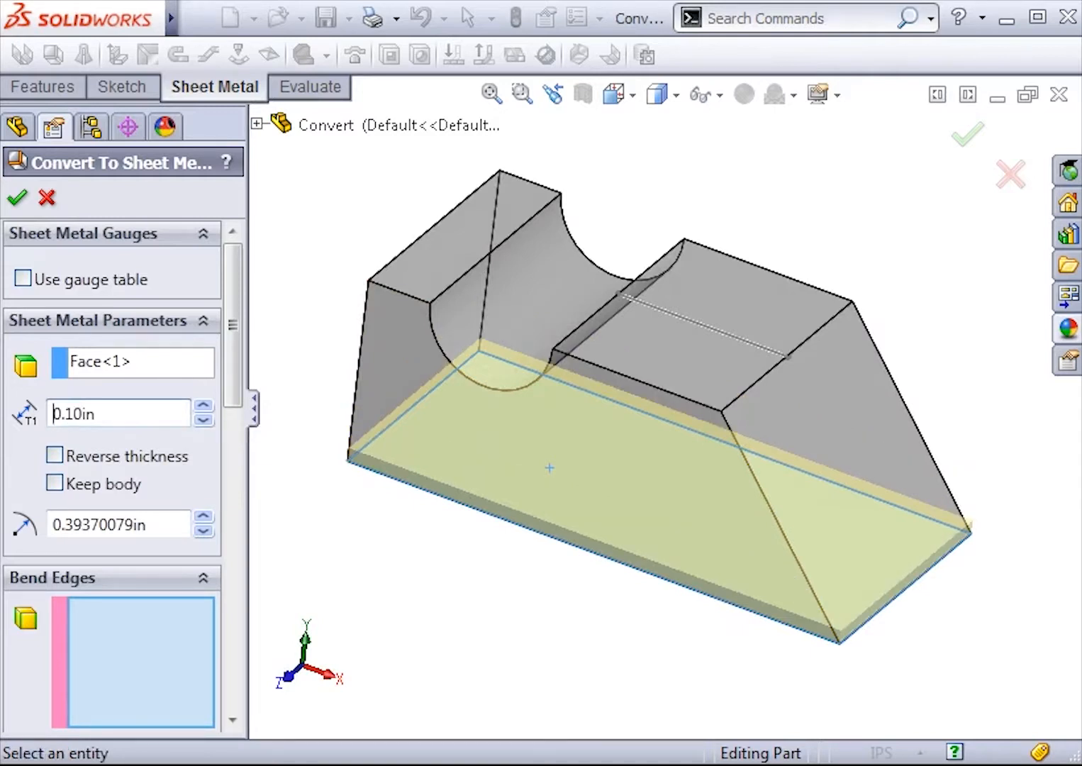
click(55, 456)
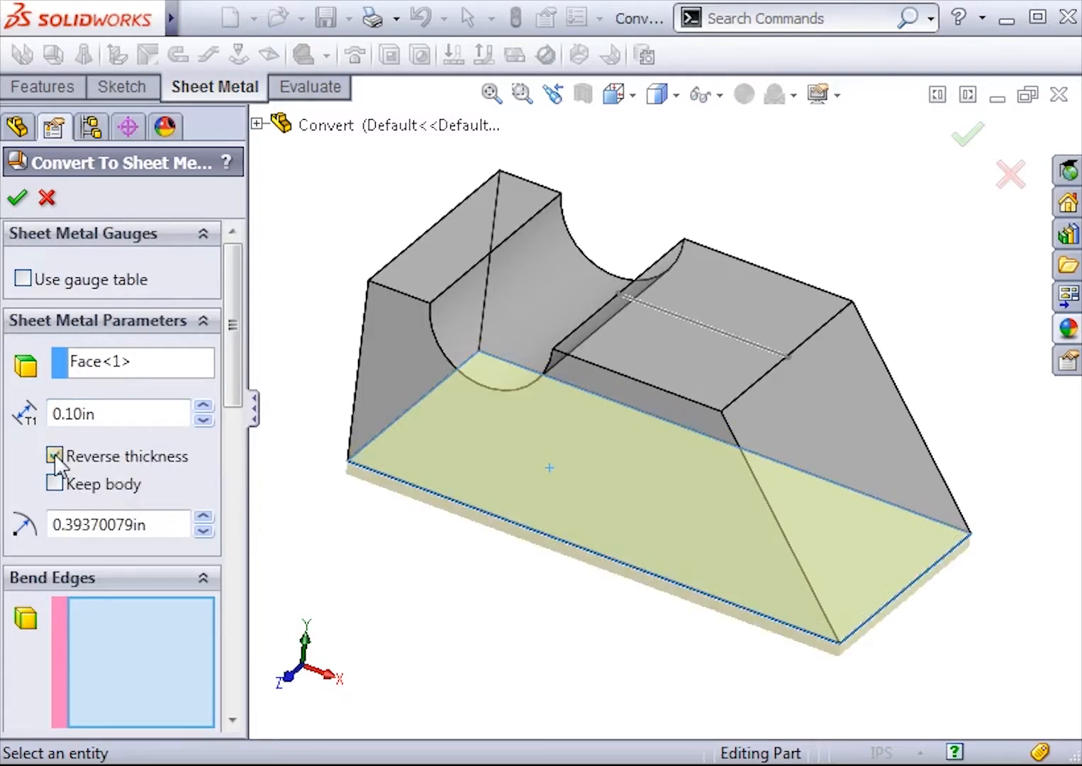
click(55, 456)
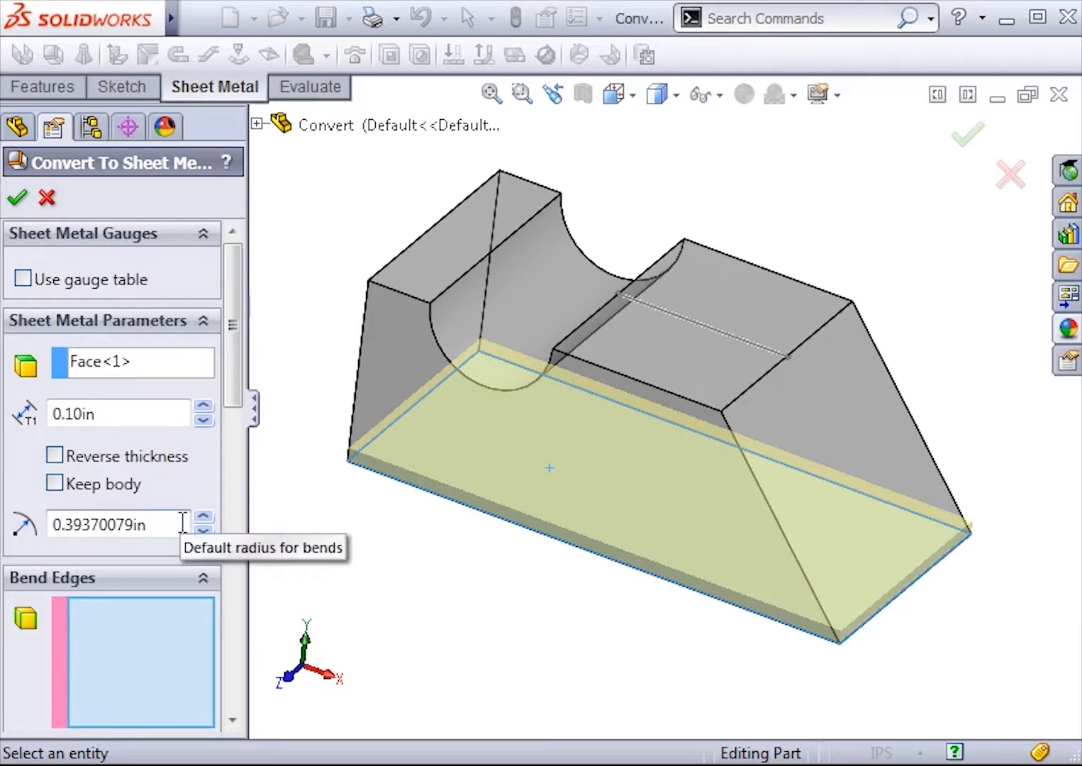
- Select all four edges of the bottom face as bend edges for the sheet metal conversion
drag(236, 398, 234, 509)
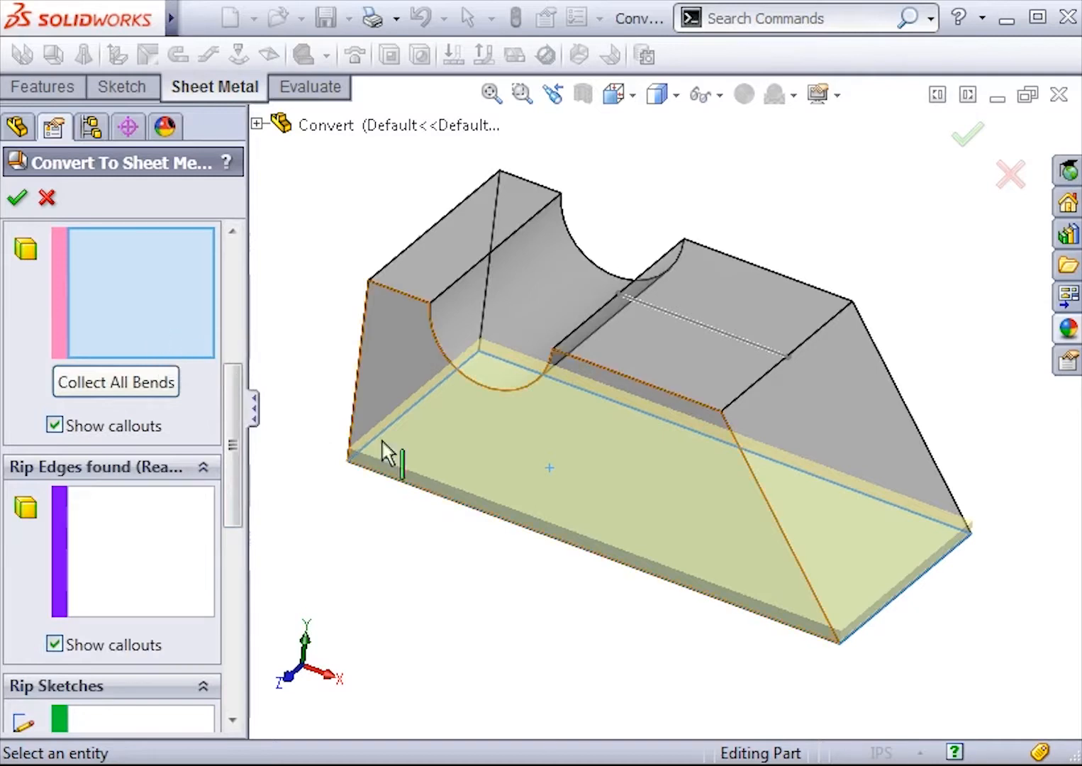
click(502, 521)
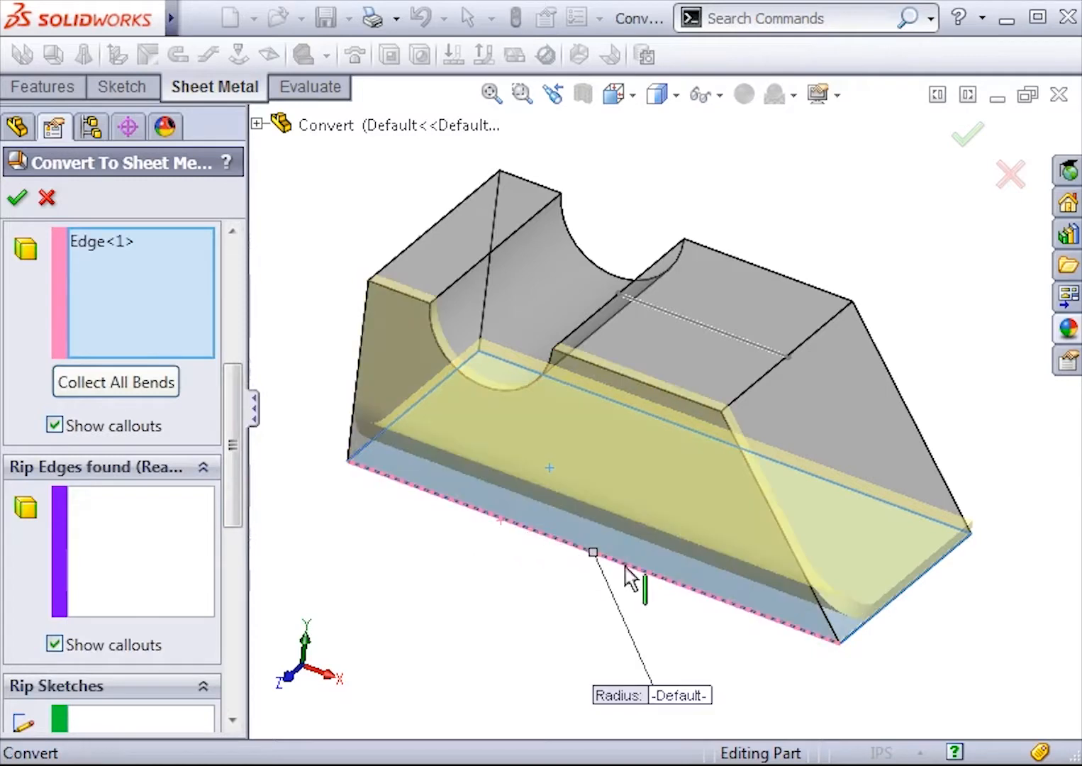
click(888, 610)
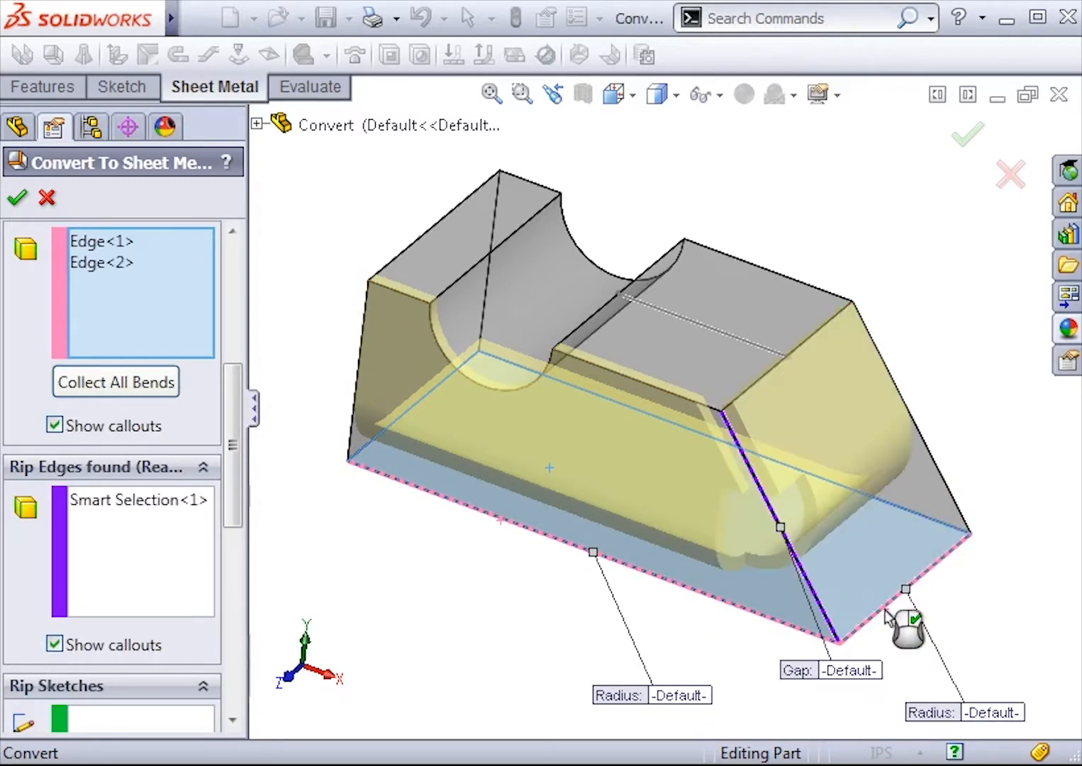
middle_drag(942, 600, 751, 567)
click(823, 402)
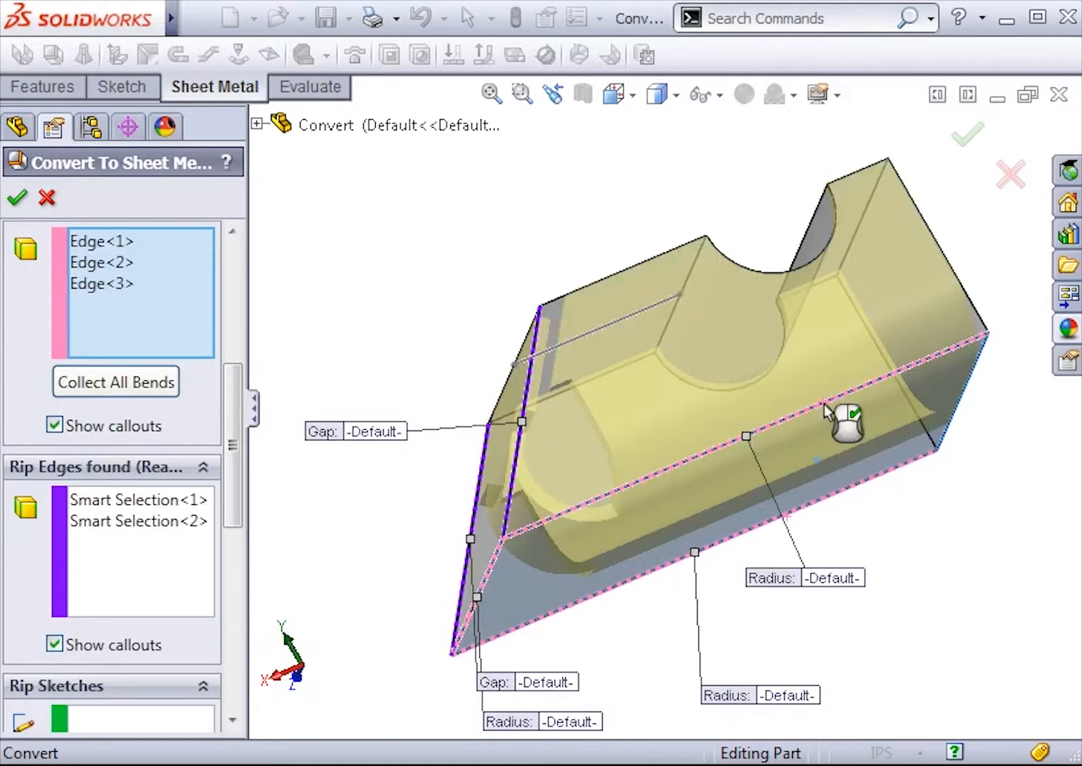
middle_drag(1001, 454, 725, 446)
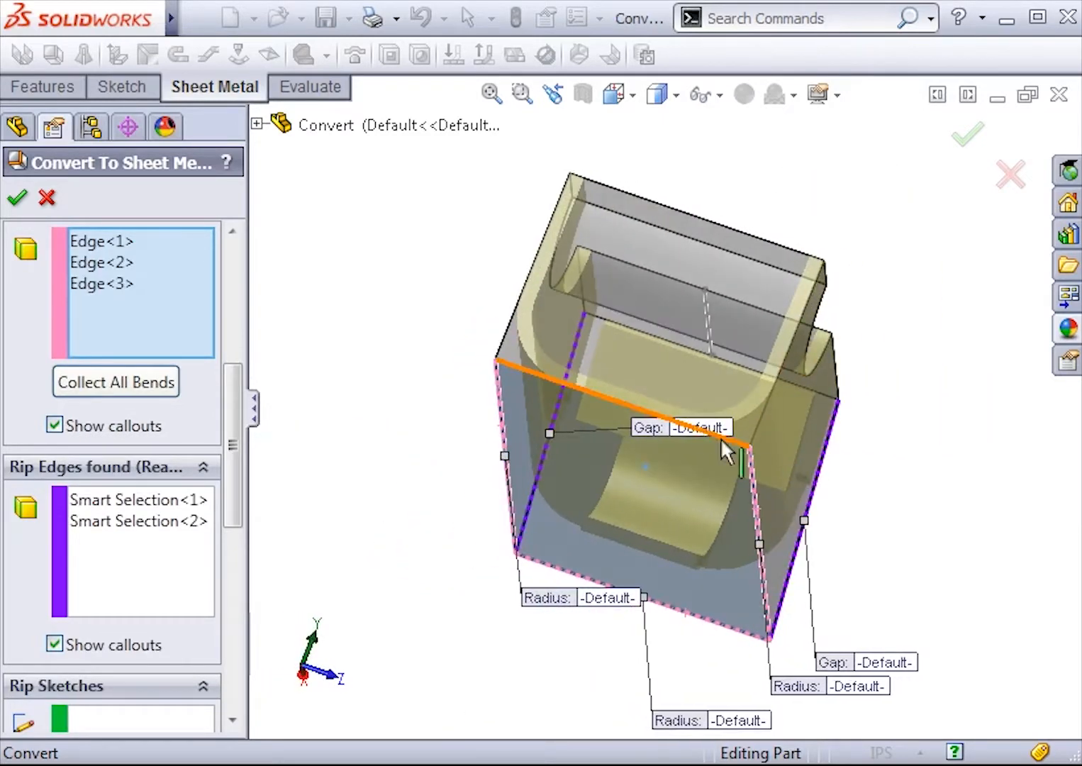
click(660, 428)
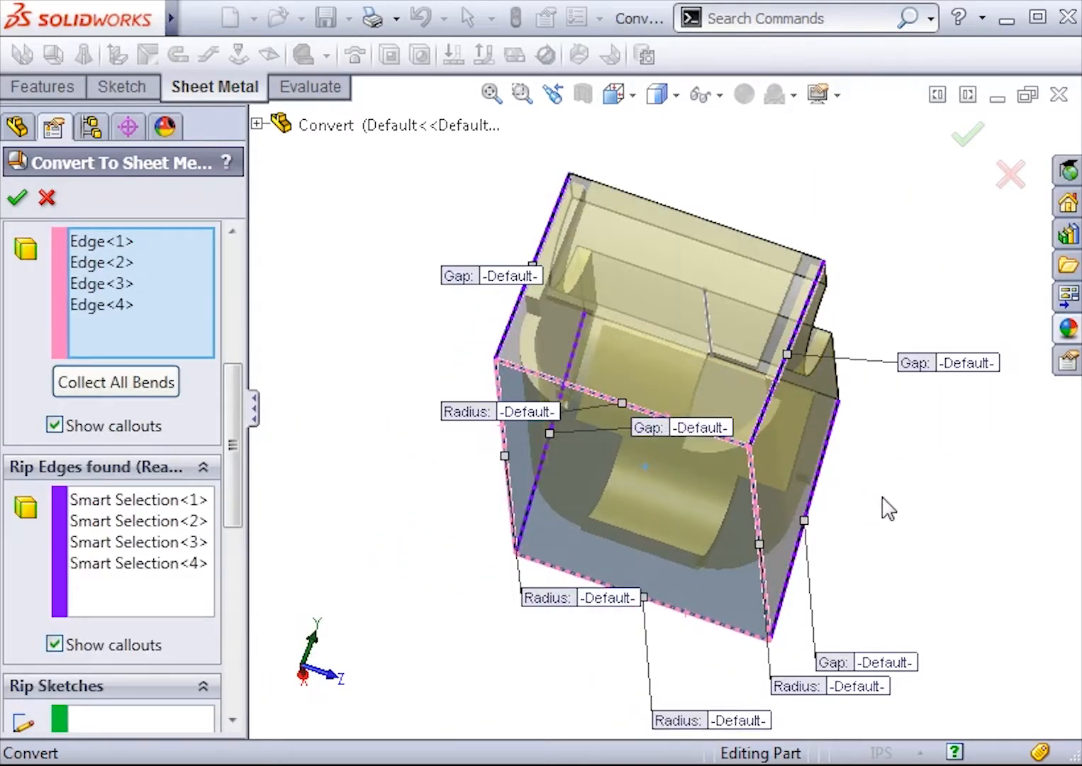
middle_drag(887, 507, 667, 484)
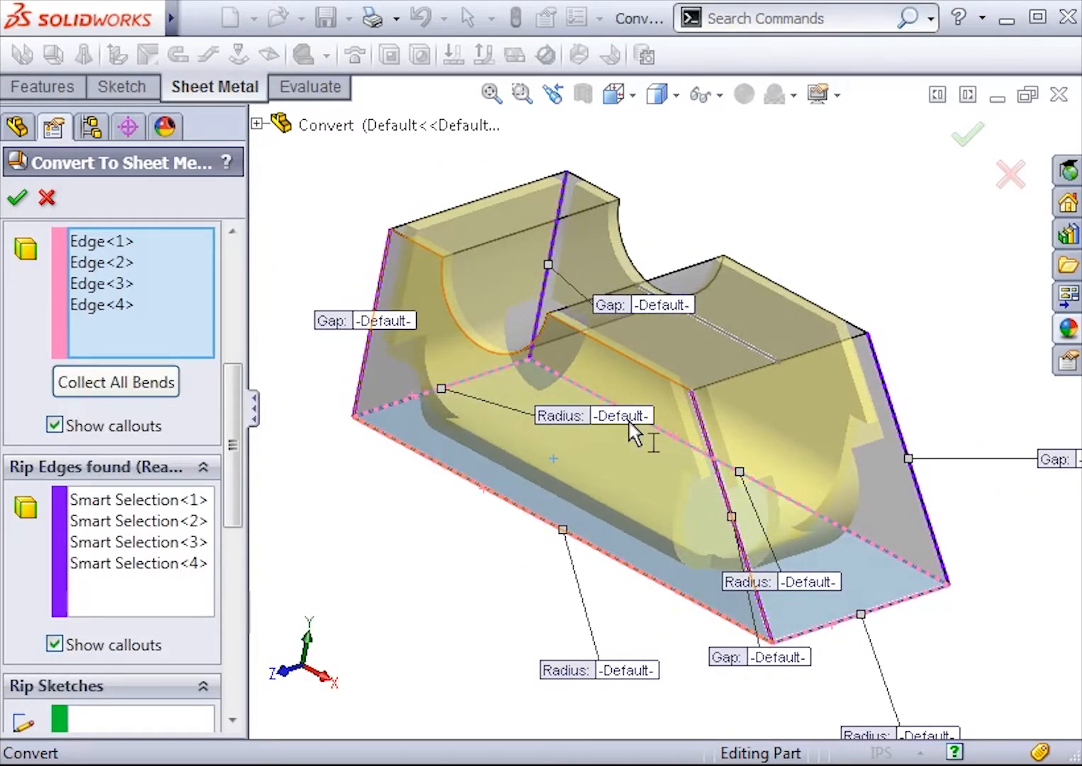
- Move the overlapping and cut-off gap and radius callouts clear of the model so they can all be read
drag(669, 307, 757, 234)
drag(1044, 455, 963, 429)
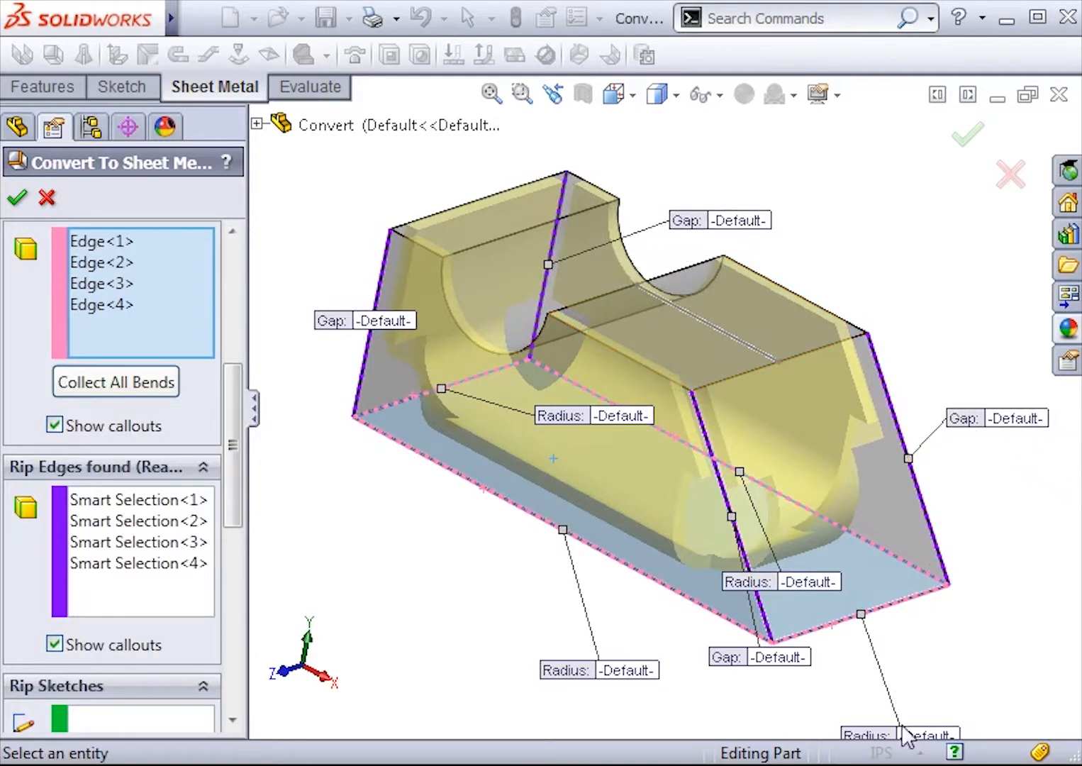
drag(903, 730, 951, 677)
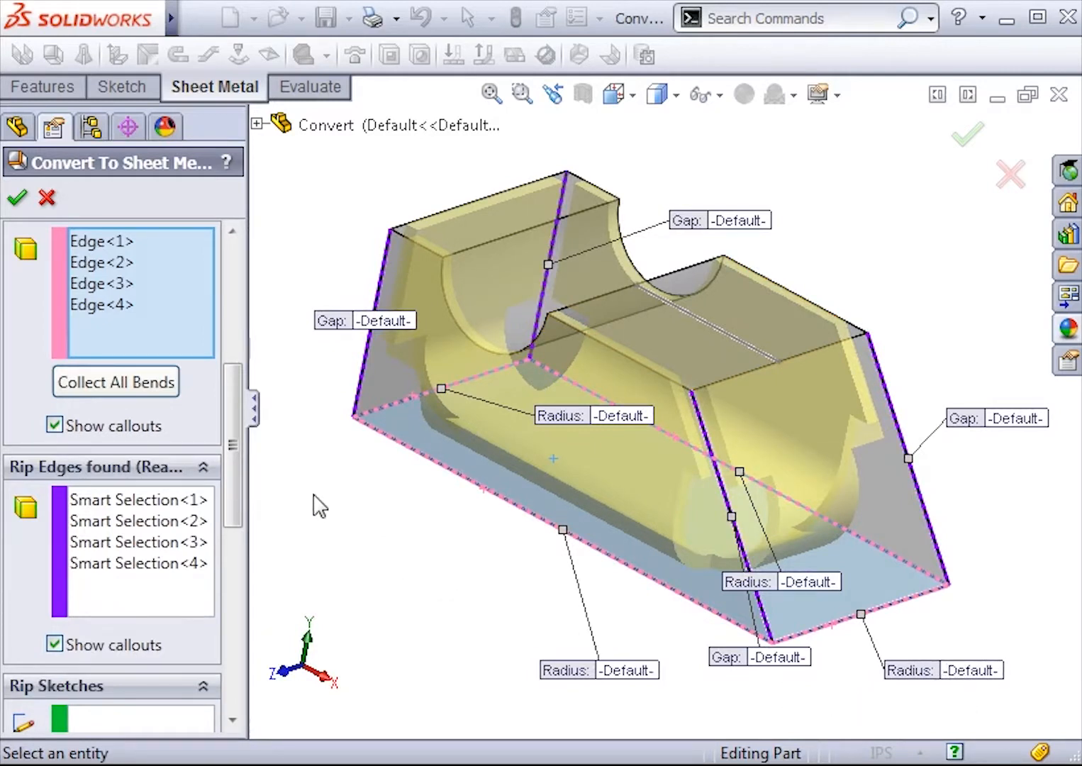
- Try the other two default corner types for the conversion before returning to Open Butt
drag(237, 477, 225, 658)
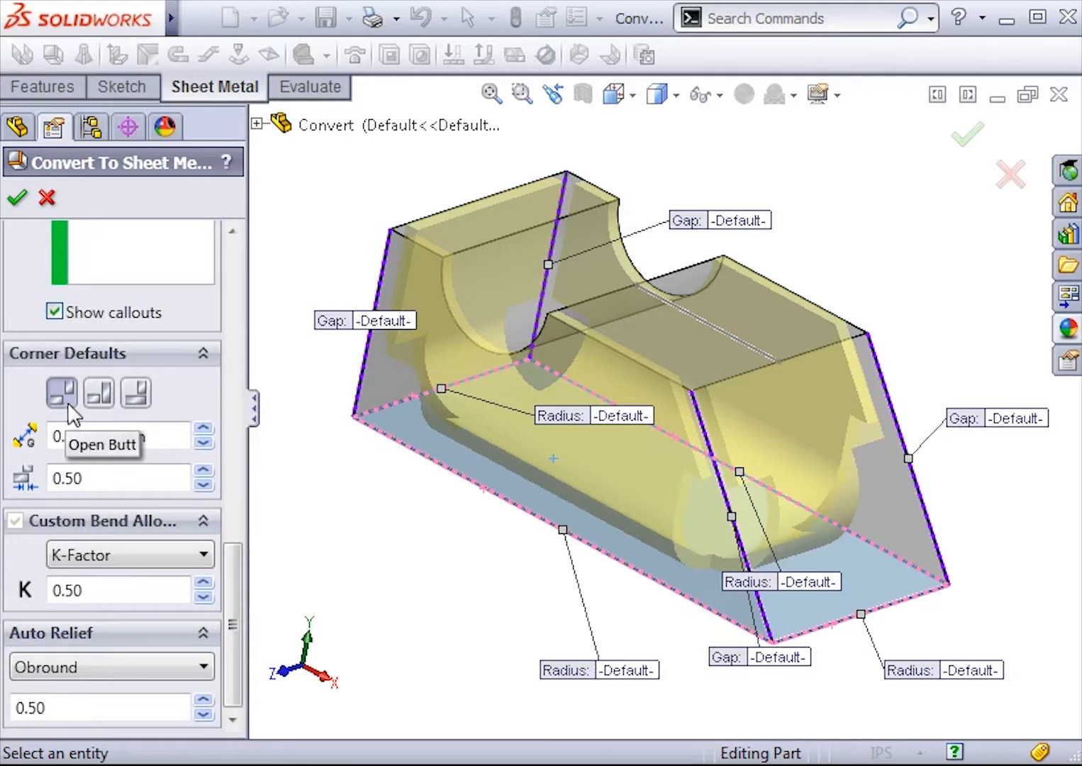
click(99, 394)
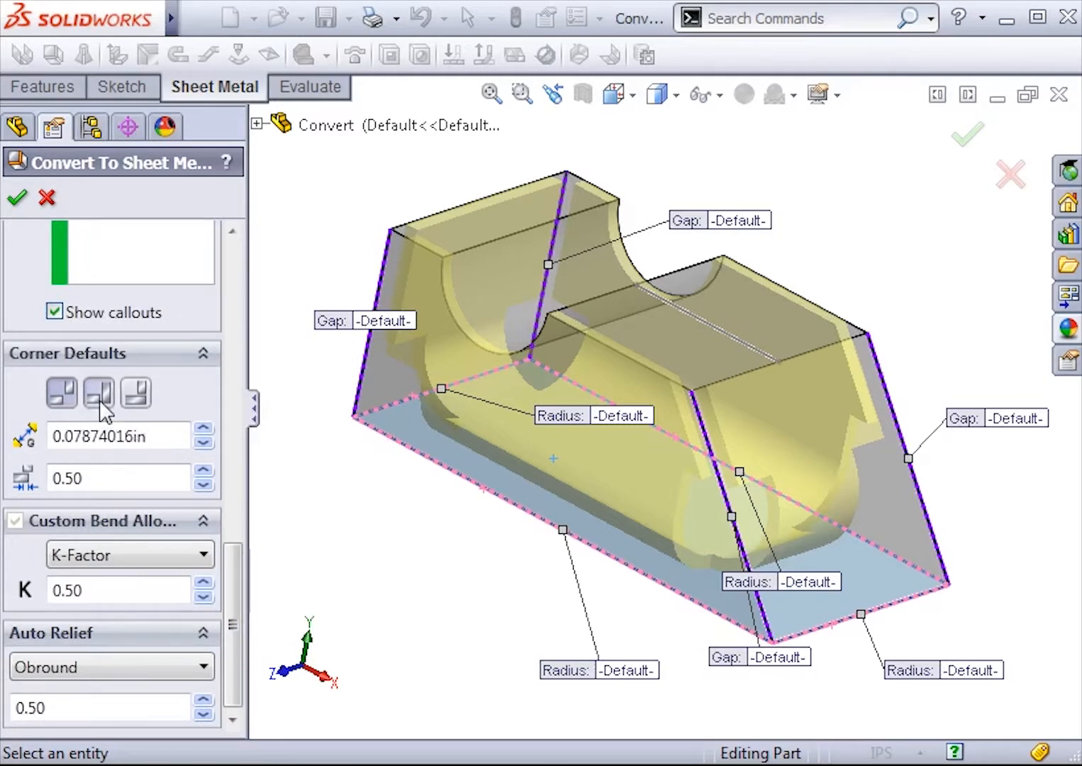
click(139, 402)
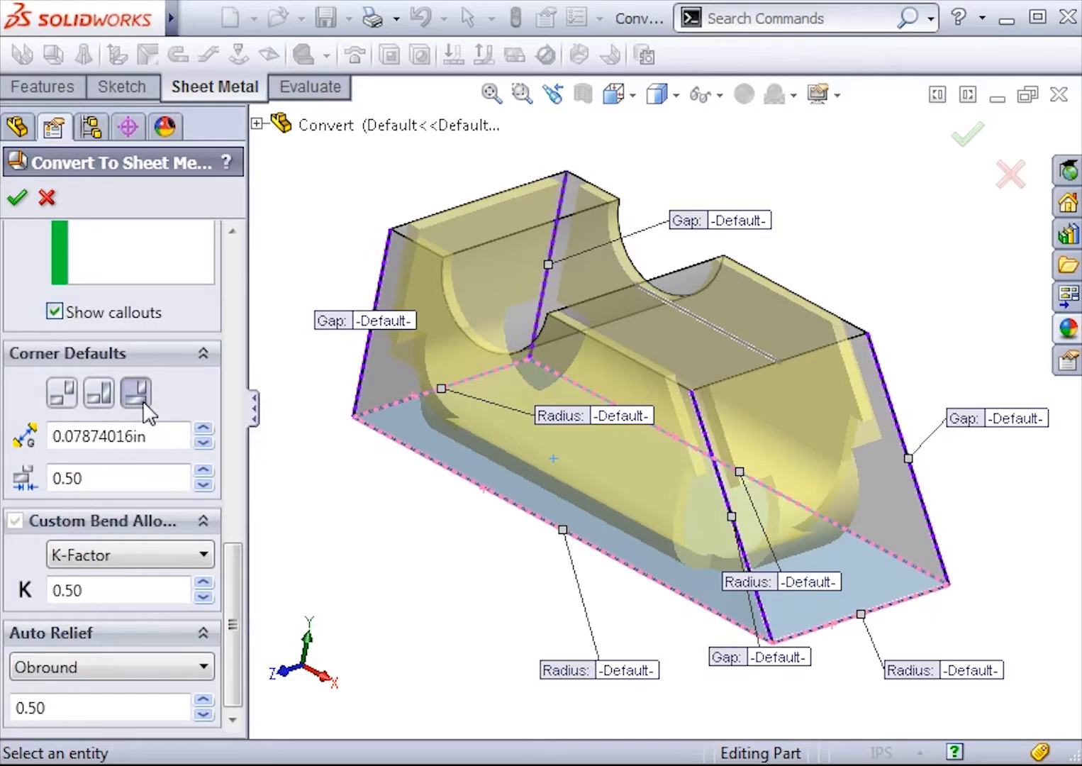
click(59, 394)
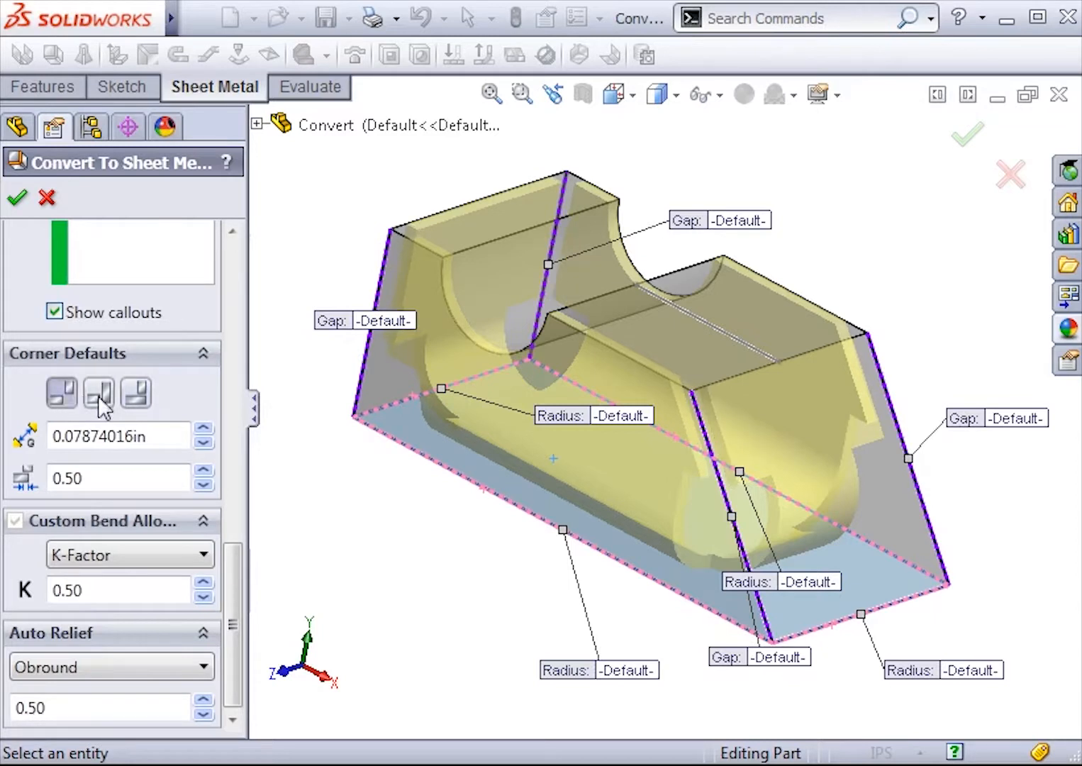
- Add the top face's near long edge as a bend edge and use the sketched line on the top face as the rip sketch
drag(240, 557, 244, 333)
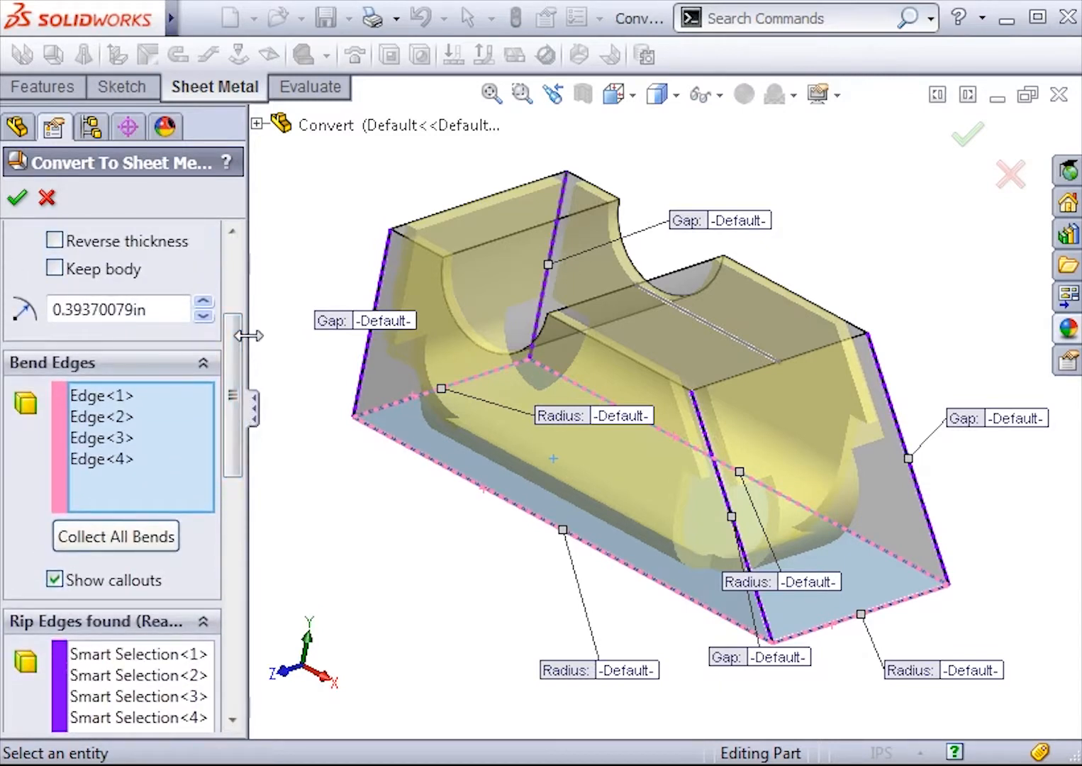
click(600, 340)
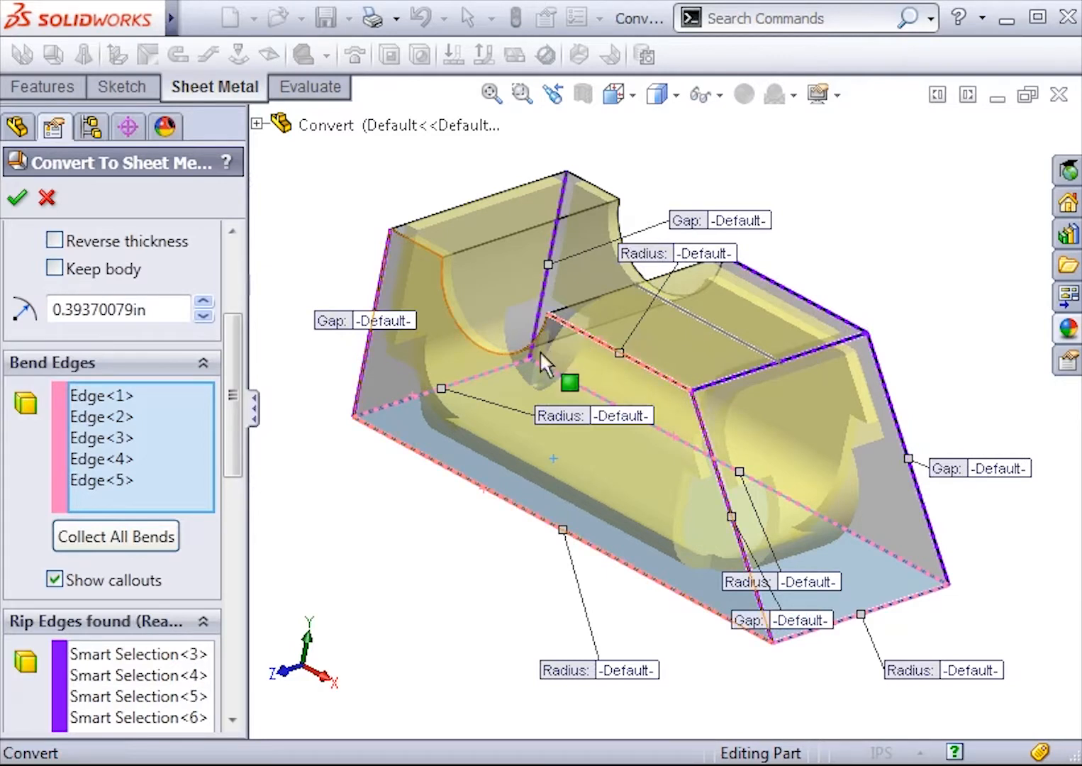
mouse_move(228, 370)
mouse_down()
mouse_move(239, 495)
mouse_move(230, 538)
mouse_up()
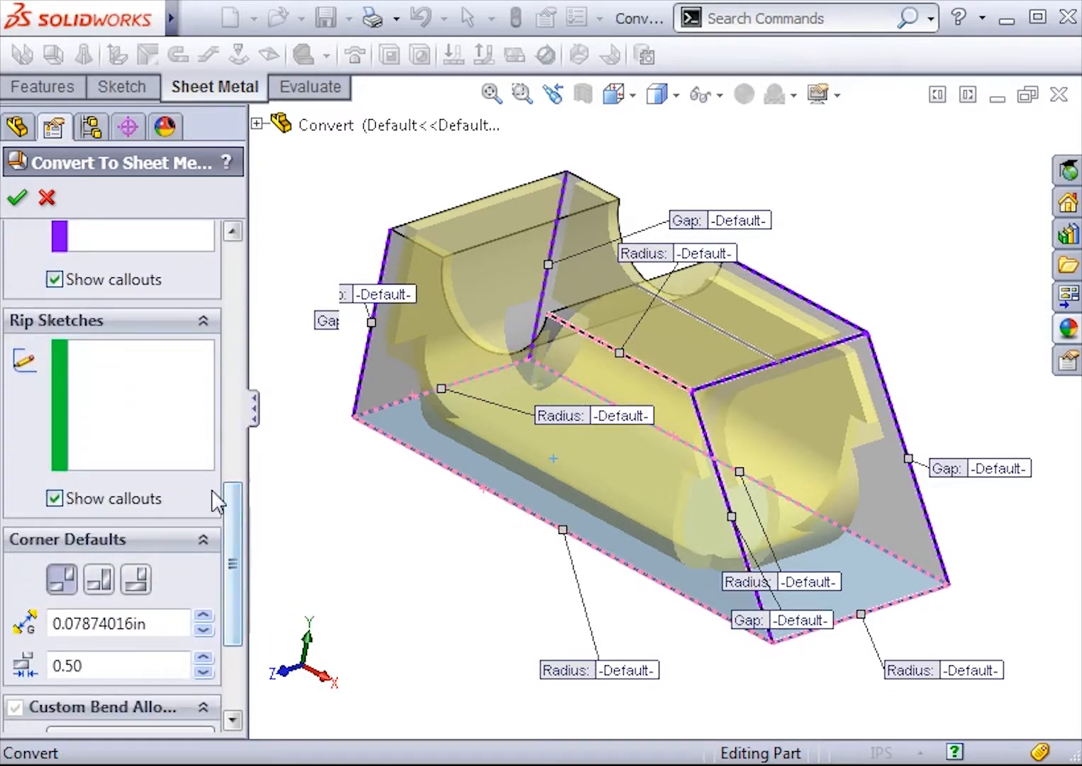
click(164, 446)
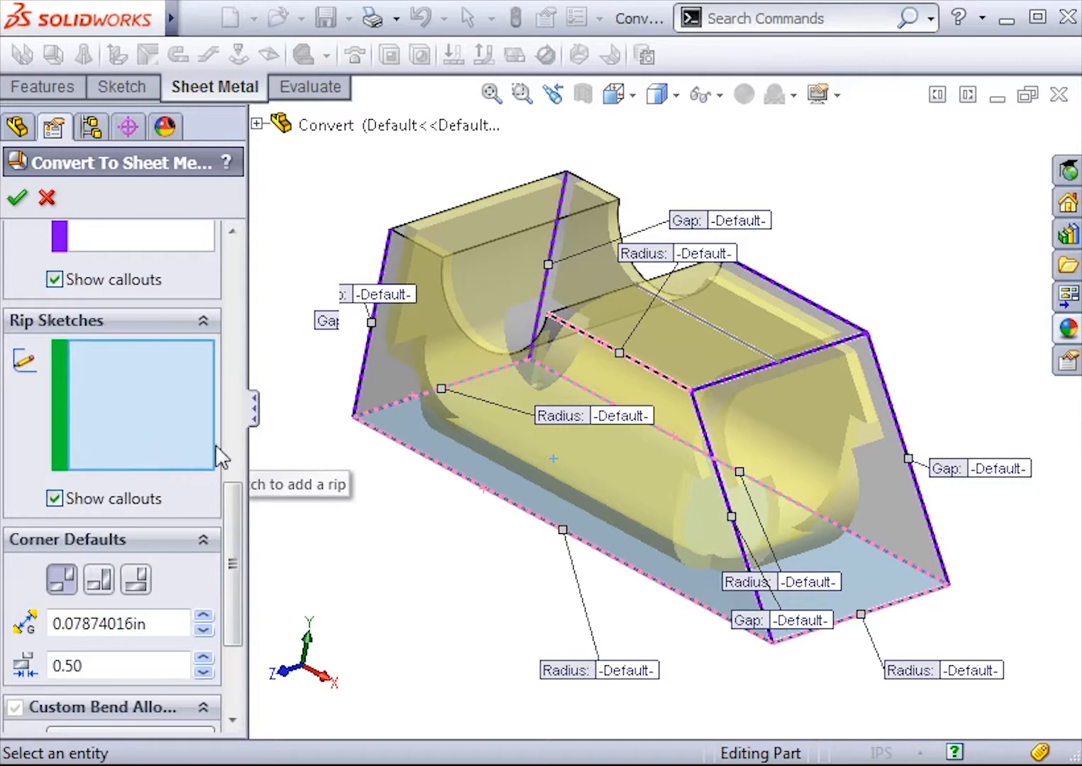
click(702, 323)
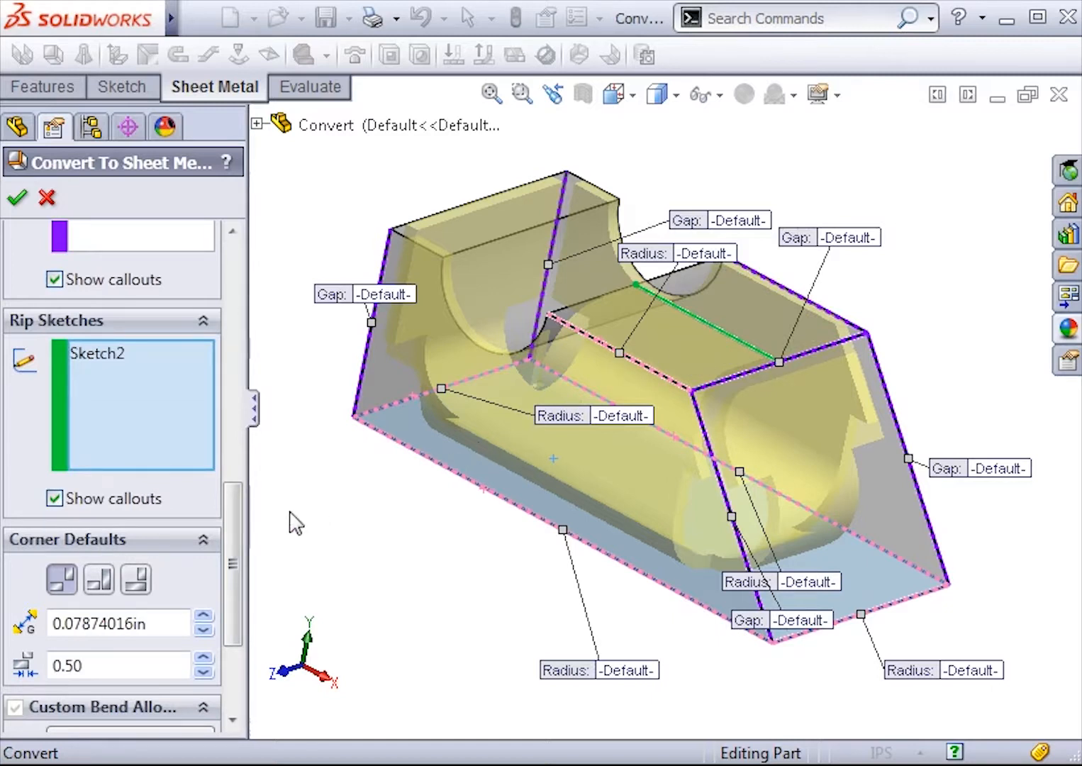
- Add the top face's opposite long edge, across the rip sketch line, as another bend edge
drag(230, 533, 248, 376)
click(202, 445)
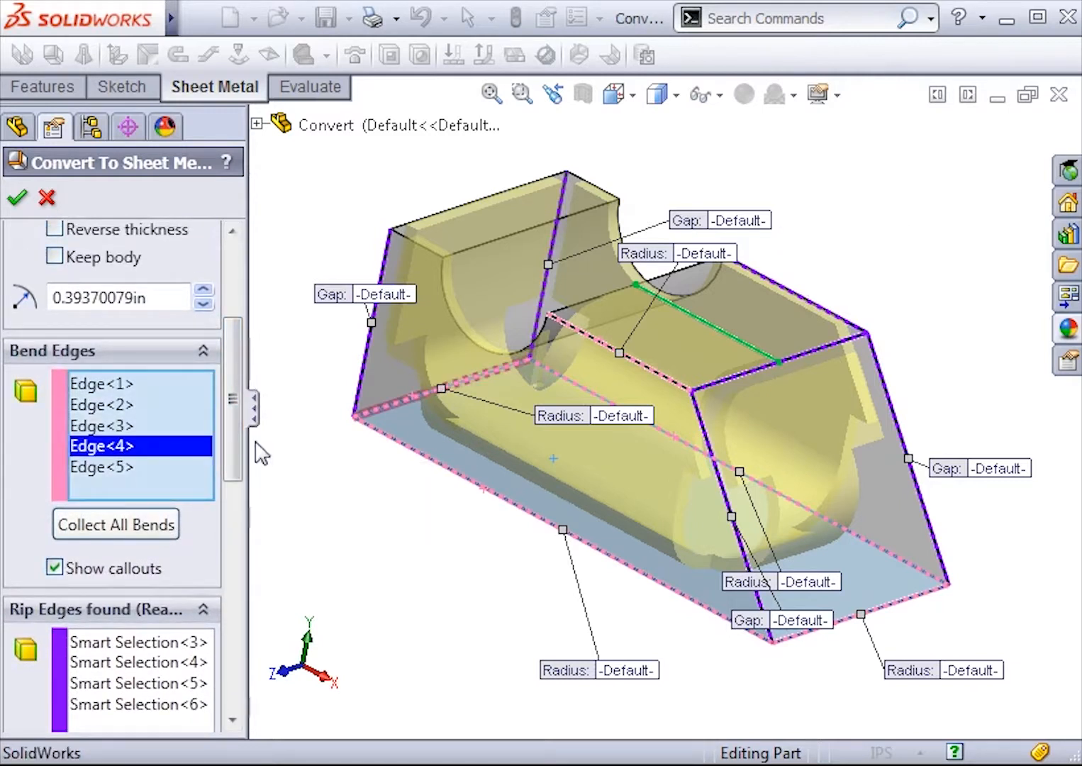
click(800, 298)
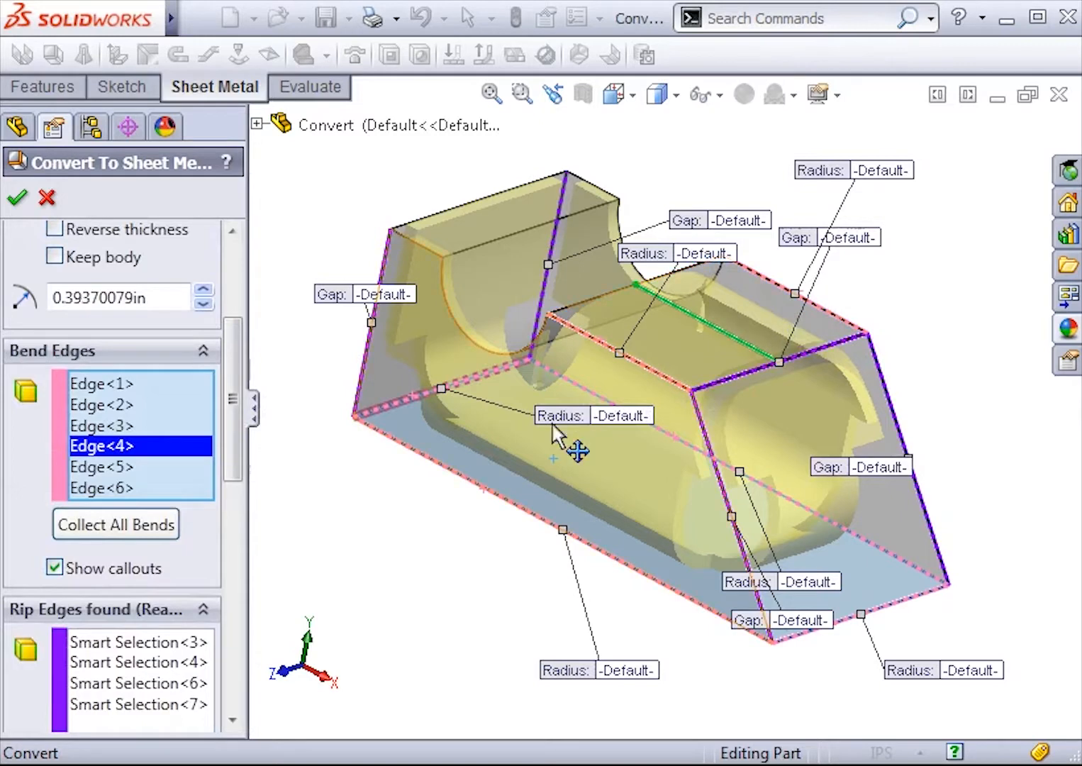
middle_drag(575, 447, 460, 522)
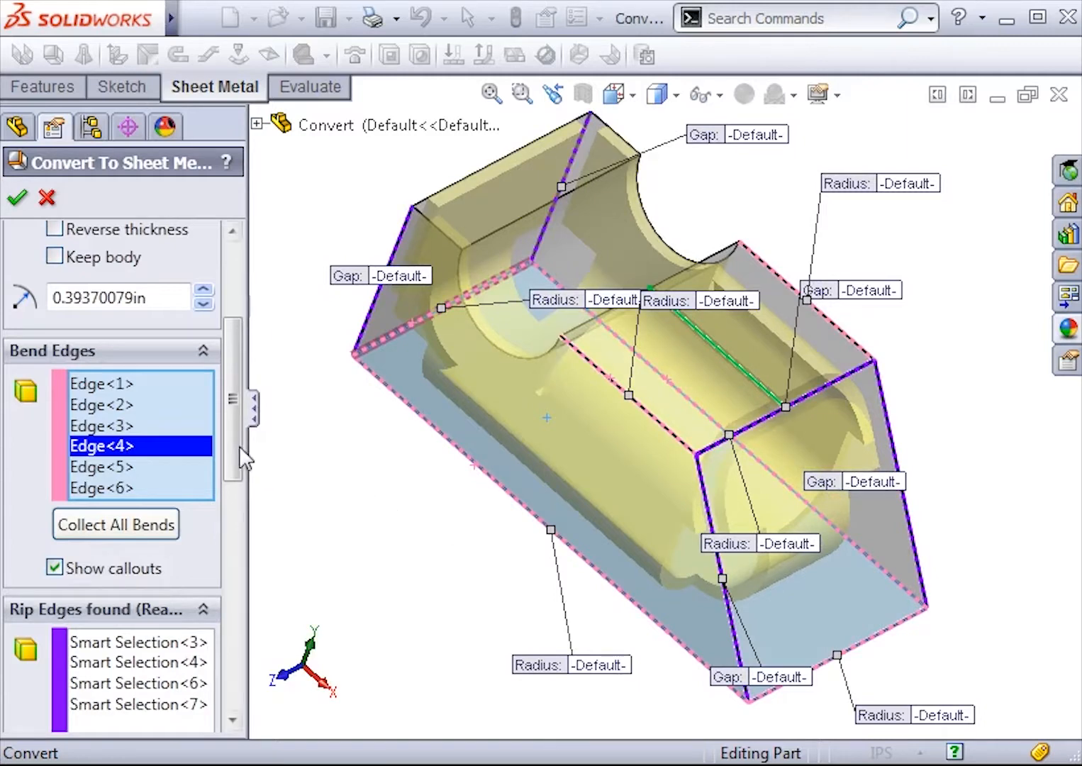
- Set the auto relief type to Rectangular and complete the conversion of the solid to sheet metal
drag(234, 446, 242, 706)
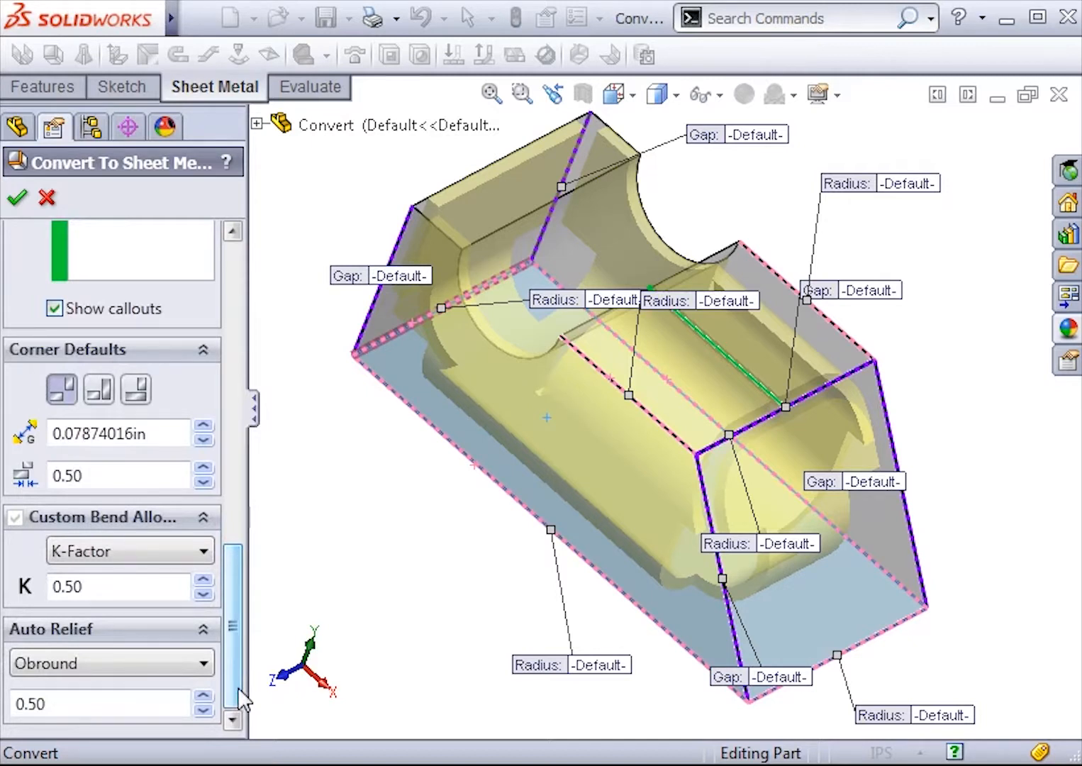
click(202, 669)
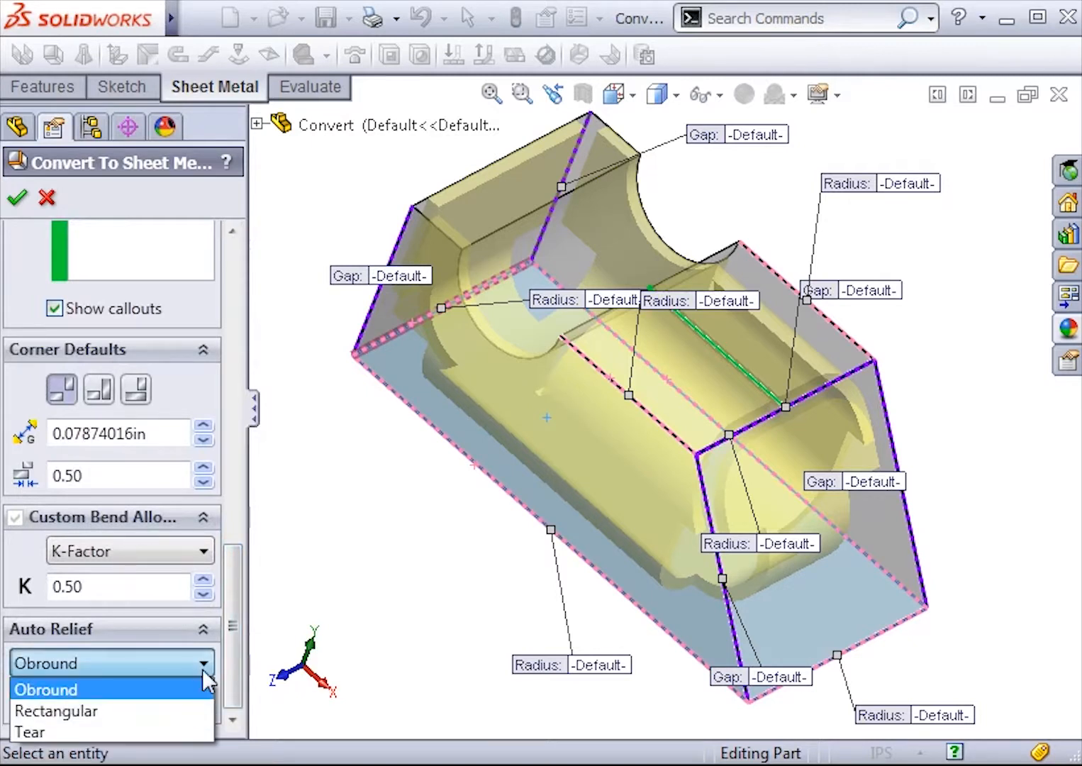
click(180, 711)
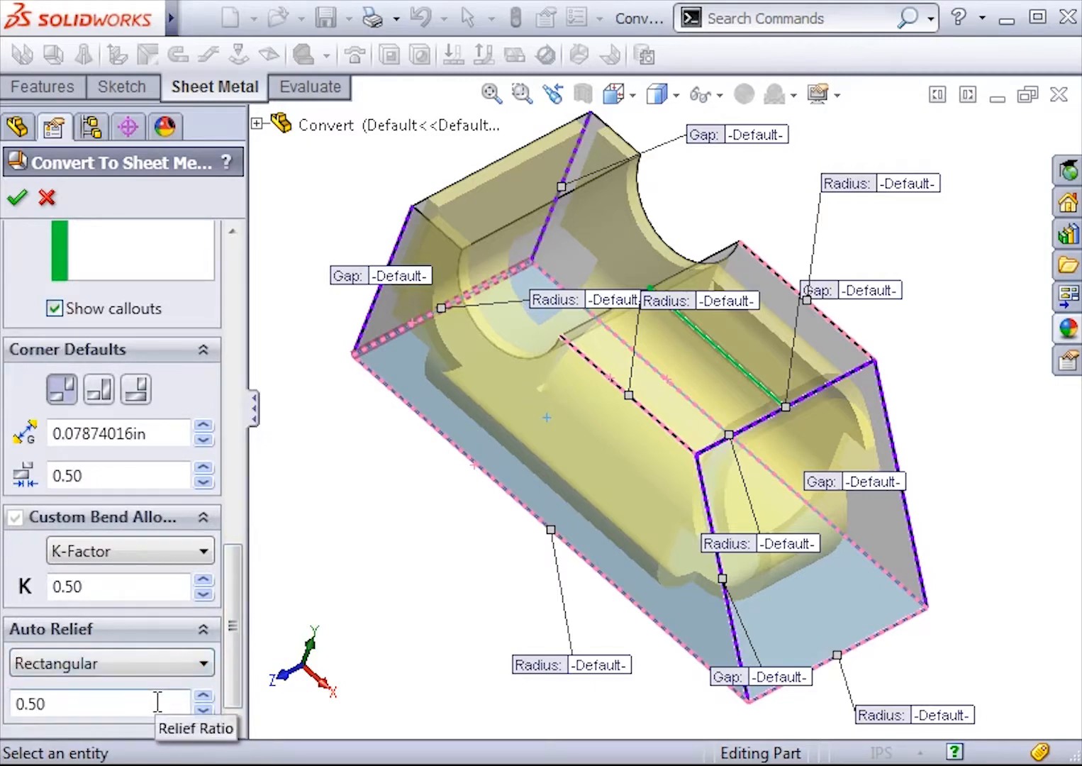
mouse_move(234, 703)
mouse_down()
mouse_move(254, 571)
mouse_move(251, 385)
mouse_up()
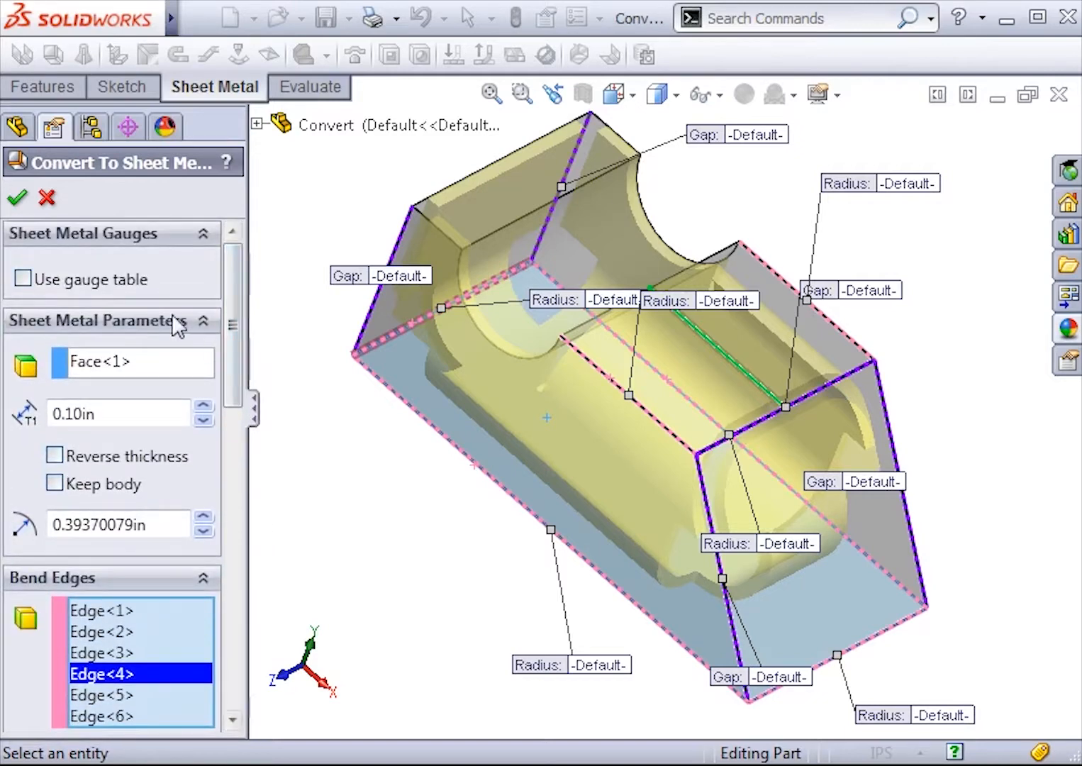
click(17, 197)
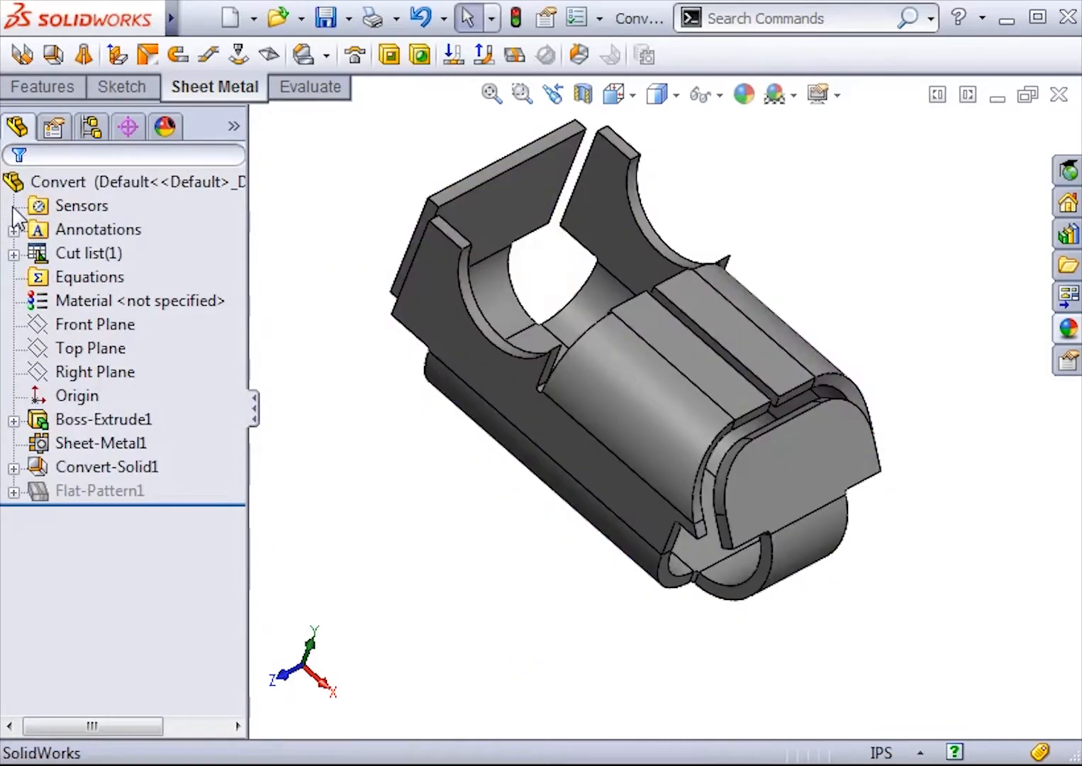
- Flatten the converted sheet metal part
click(82, 207)
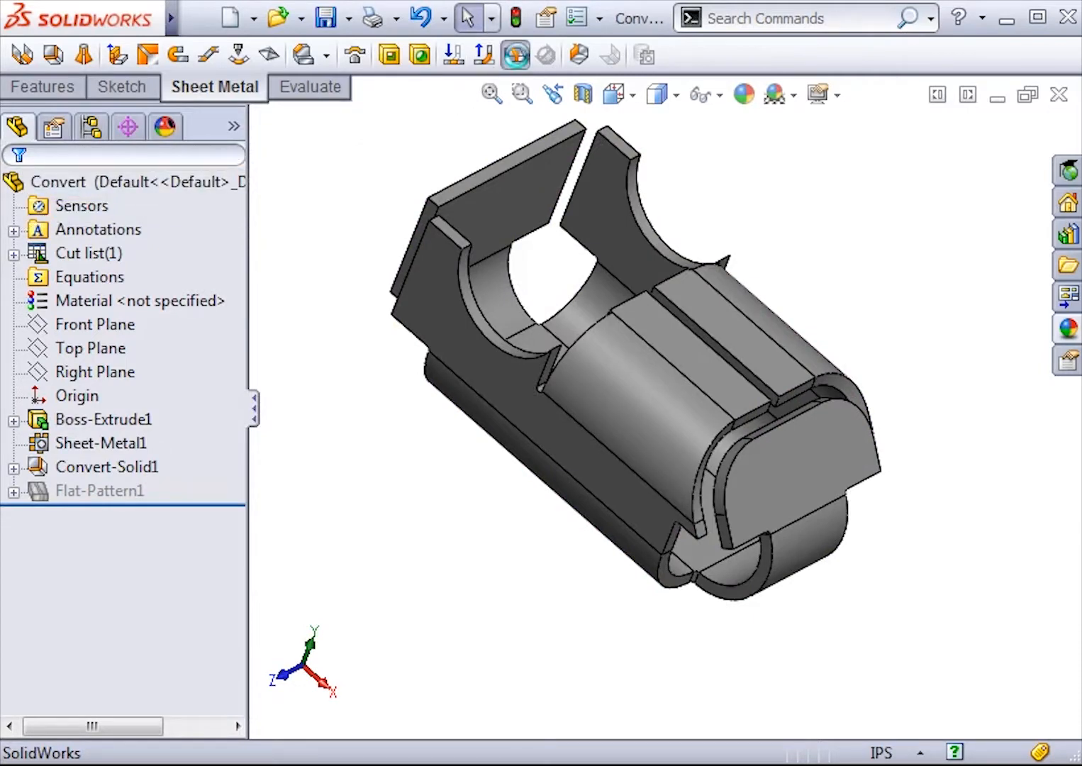
click(516, 55)
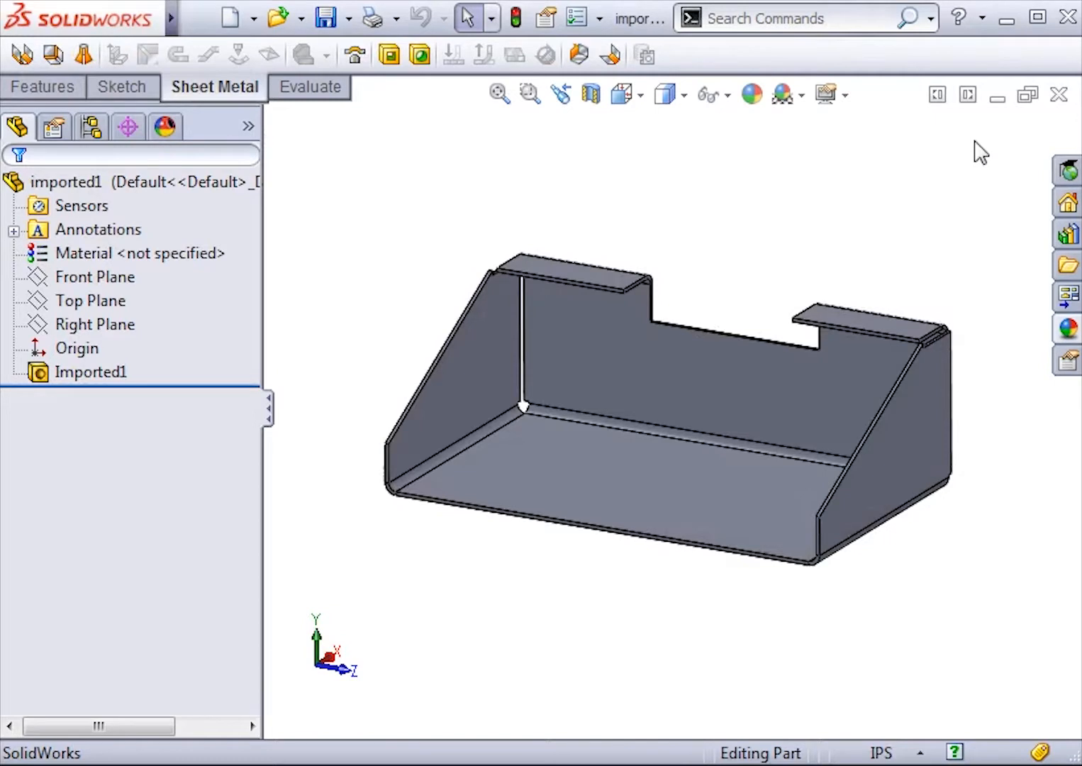
- Start Convert To Sheet Metal on the imported1 body with its inner bottom face as the fixed face and a 0.10 in thickness
click(93, 372)
click(49, 59)
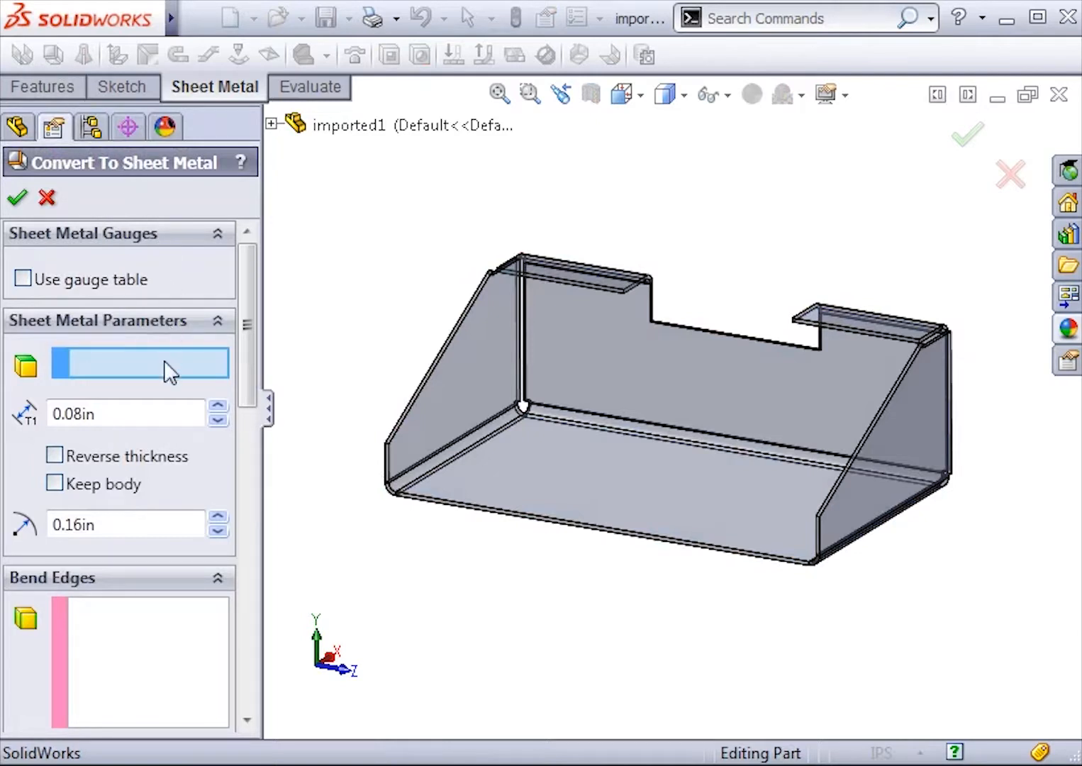
click(687, 479)
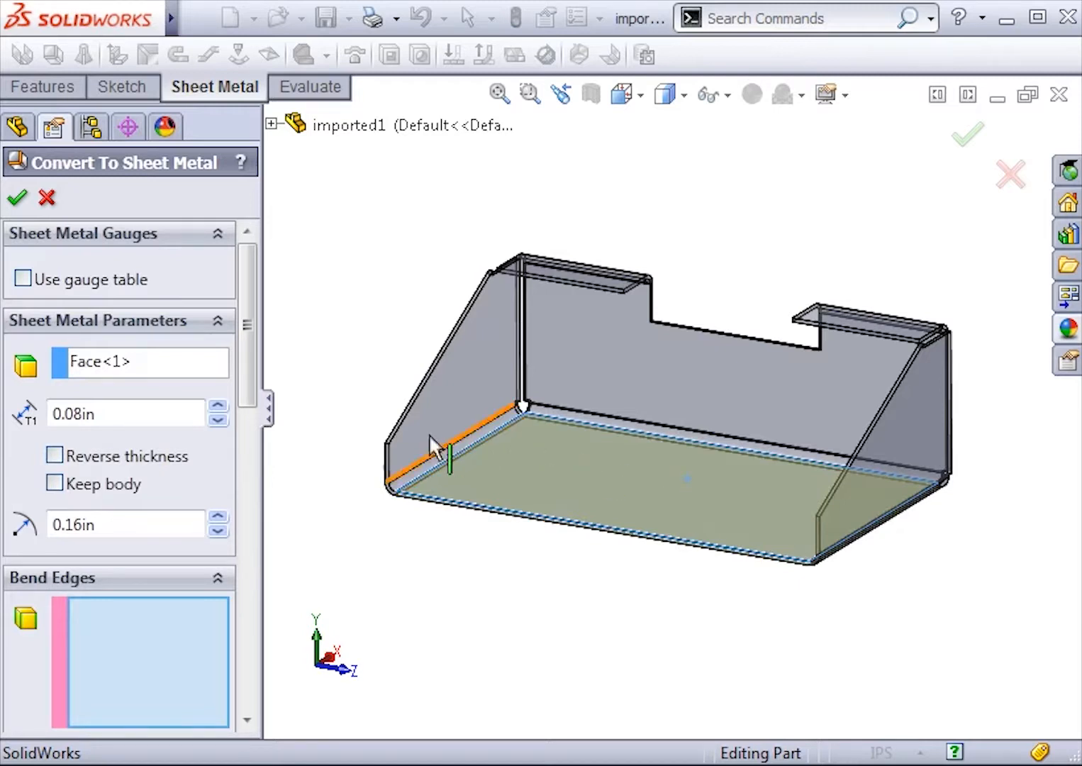
triple_click(187, 410)
text(.1)
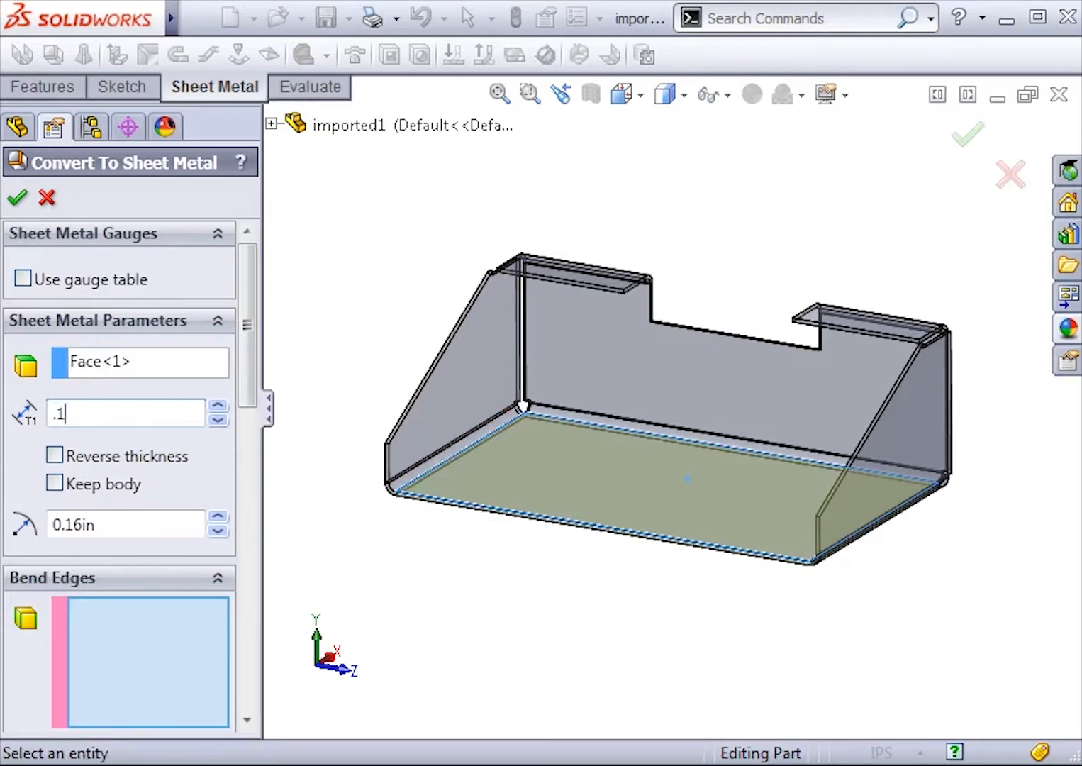
key(Return)
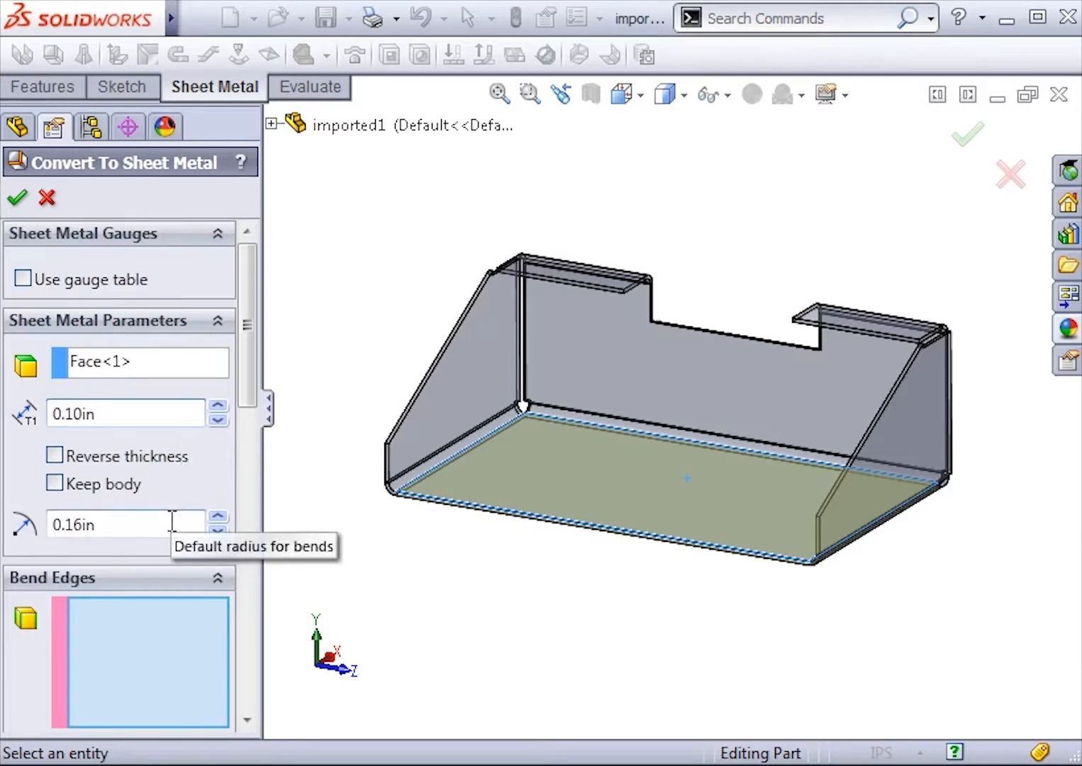
- Collect all bends of the imported body automatically and complete its conversion to sheet metal
drag(244, 393, 256, 509)
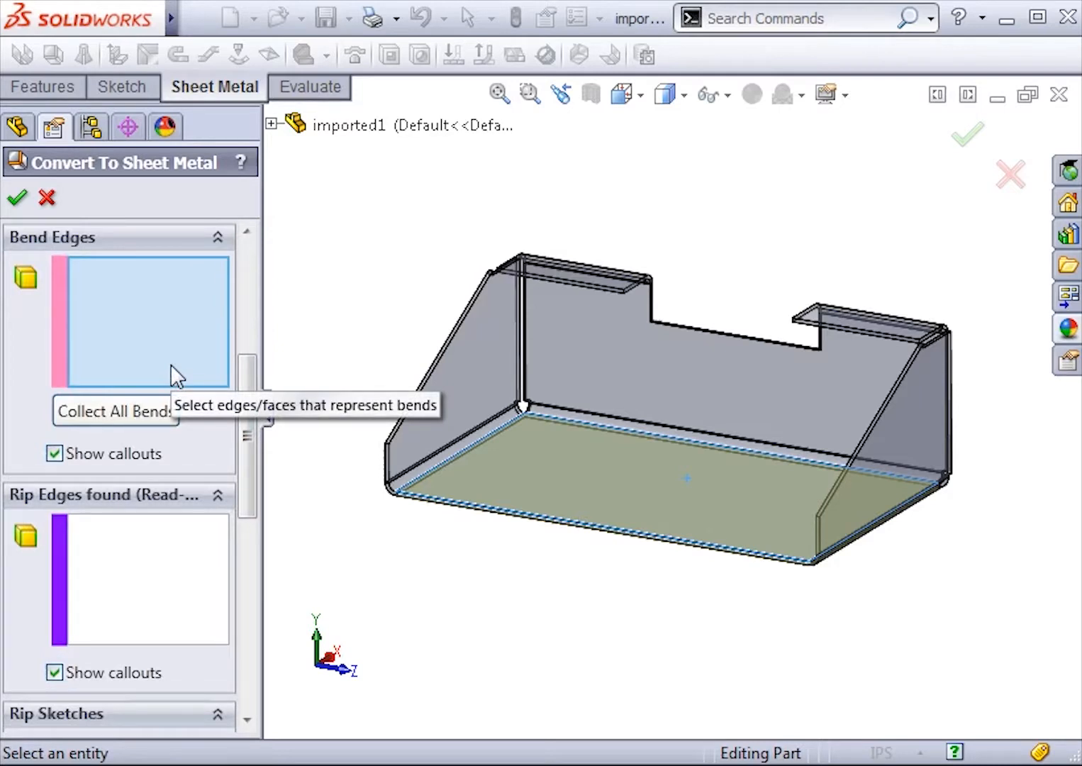
click(157, 425)
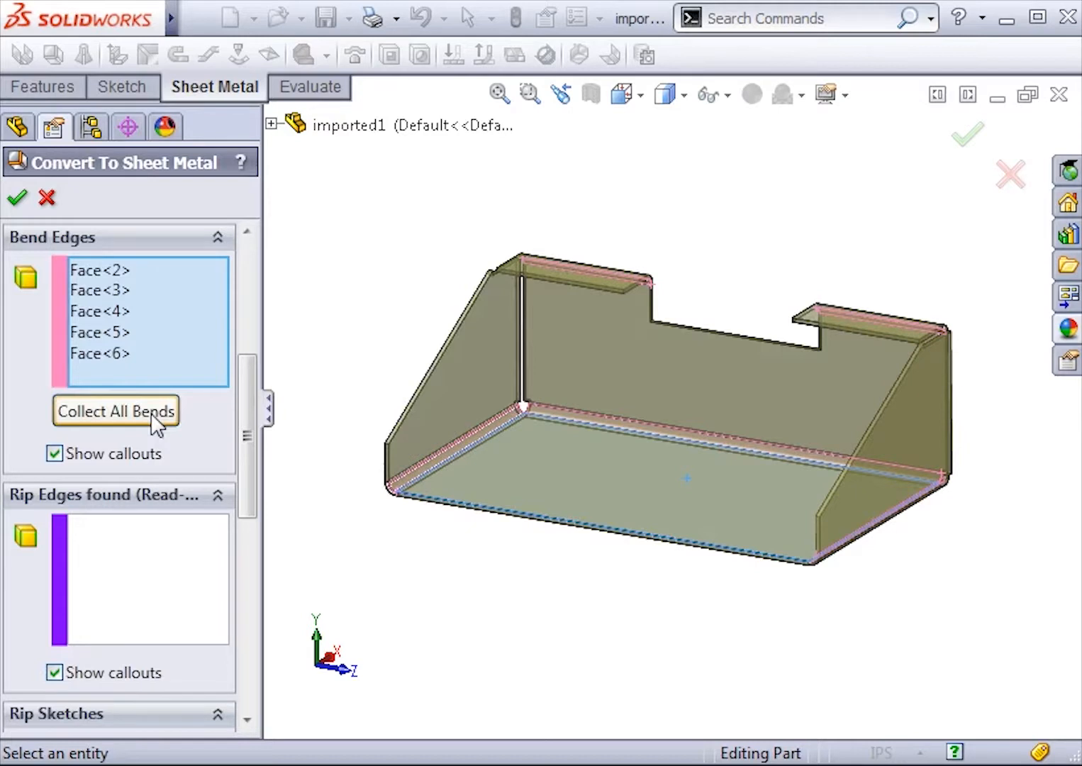
drag(245, 431, 245, 505)
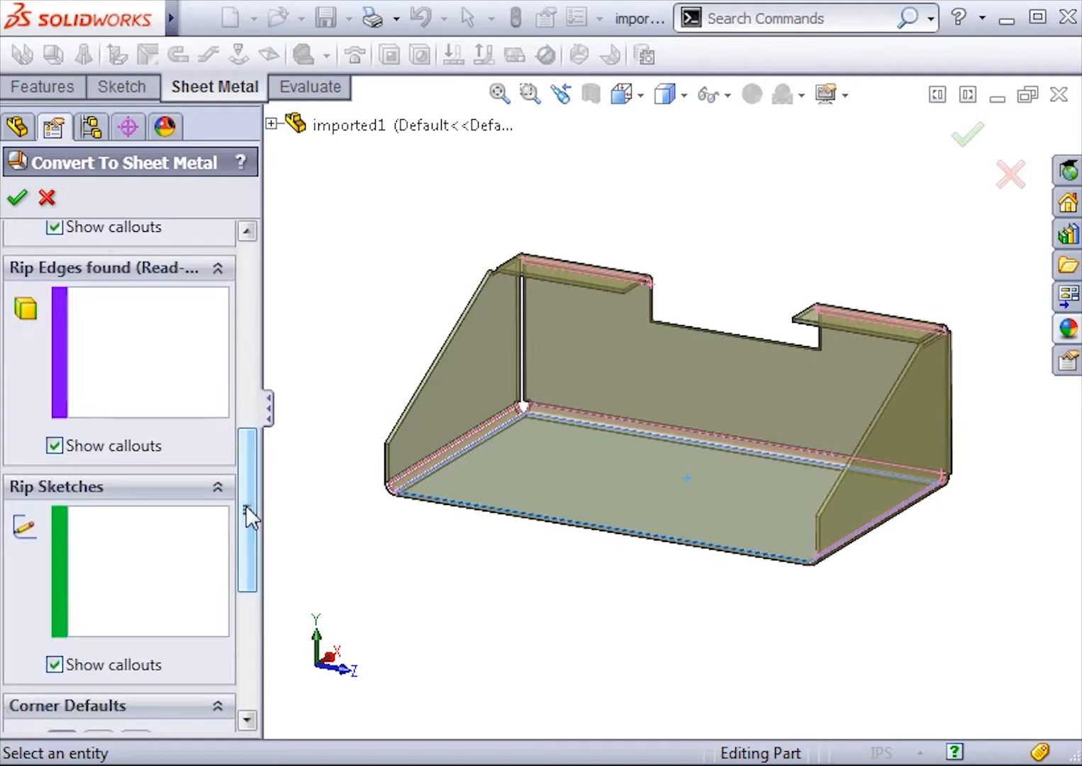
drag(246, 505, 218, 628)
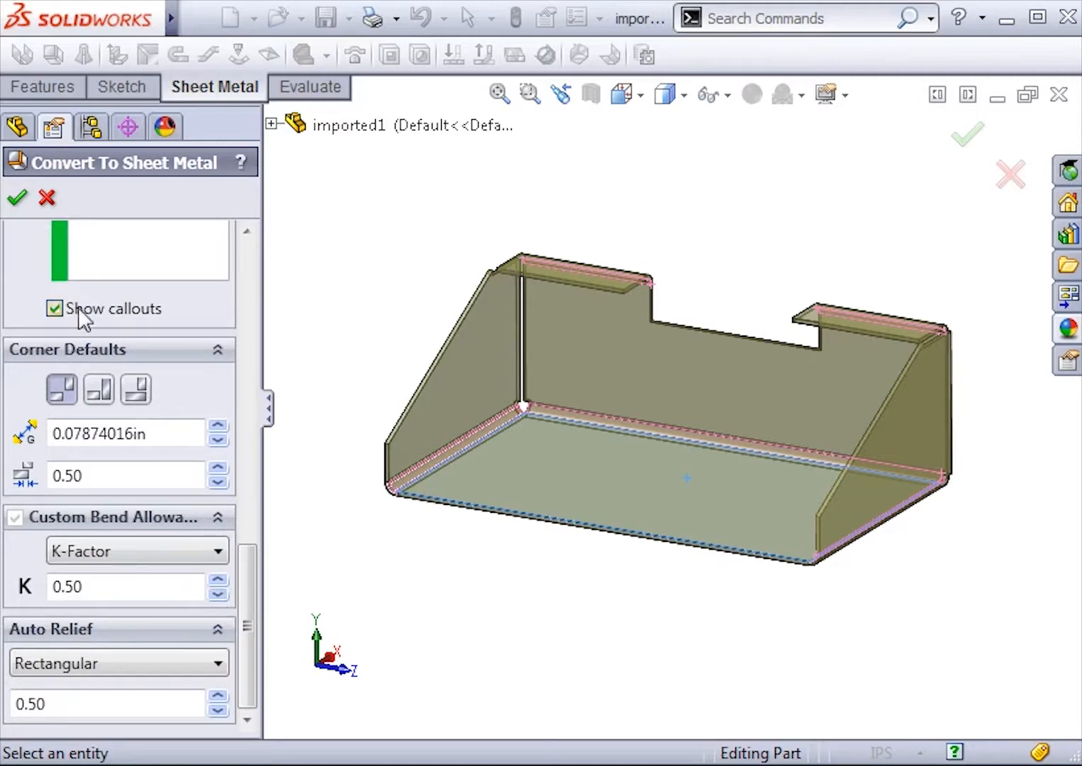
click(18, 199)
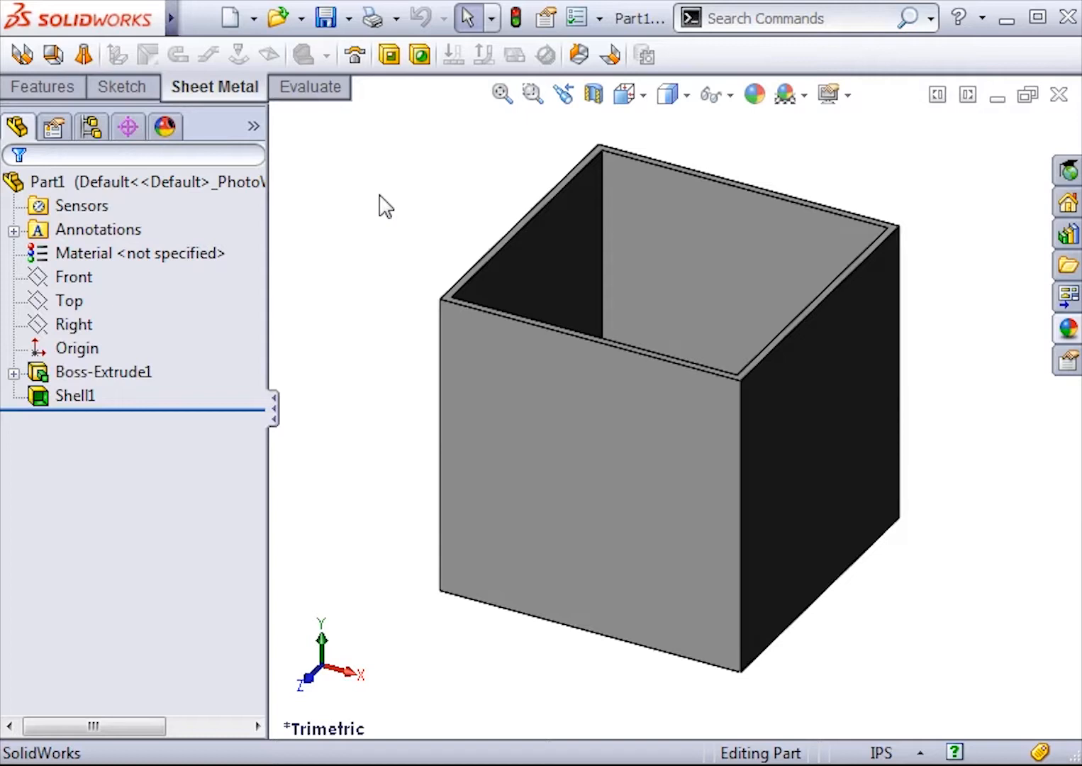
- Start a Rip on the shelled box in Part1 and select its four outer vertical corner edges
click(580, 63)
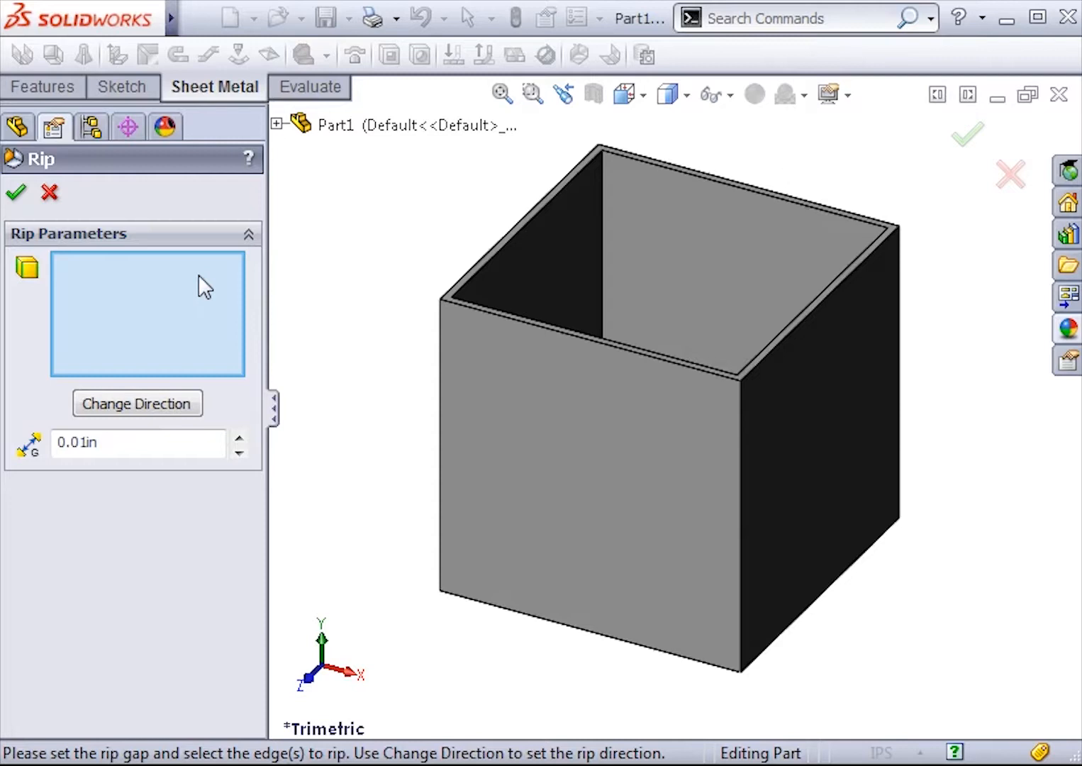
click(439, 409)
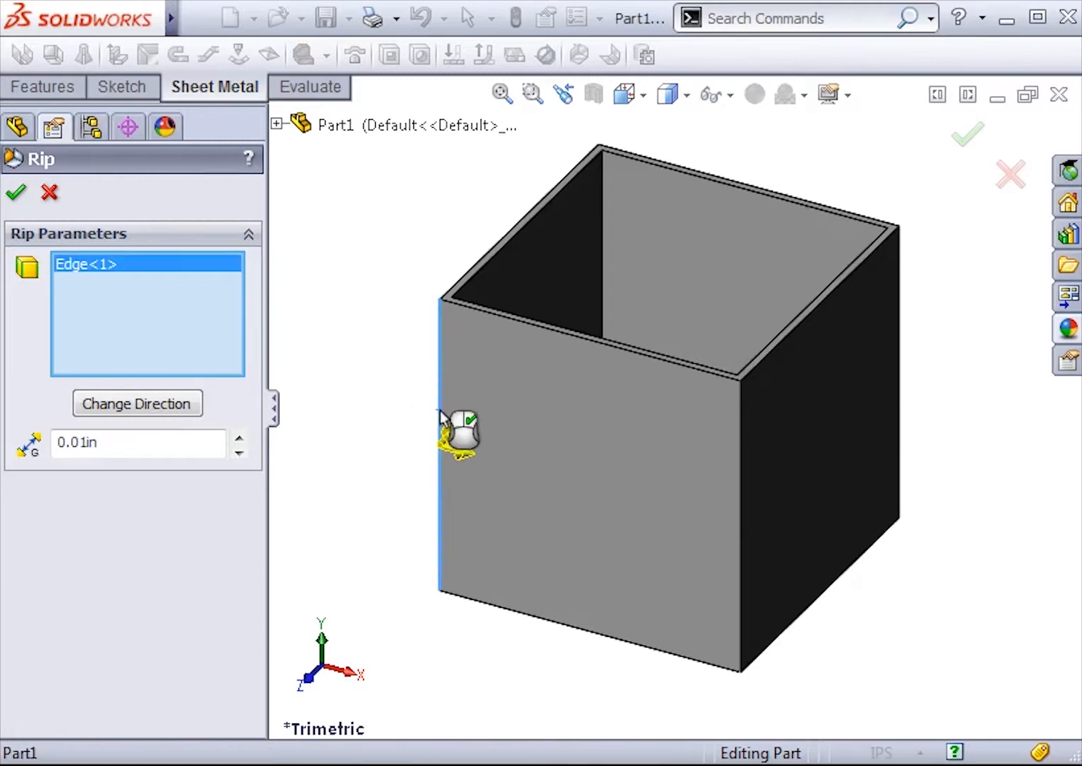
click(744, 480)
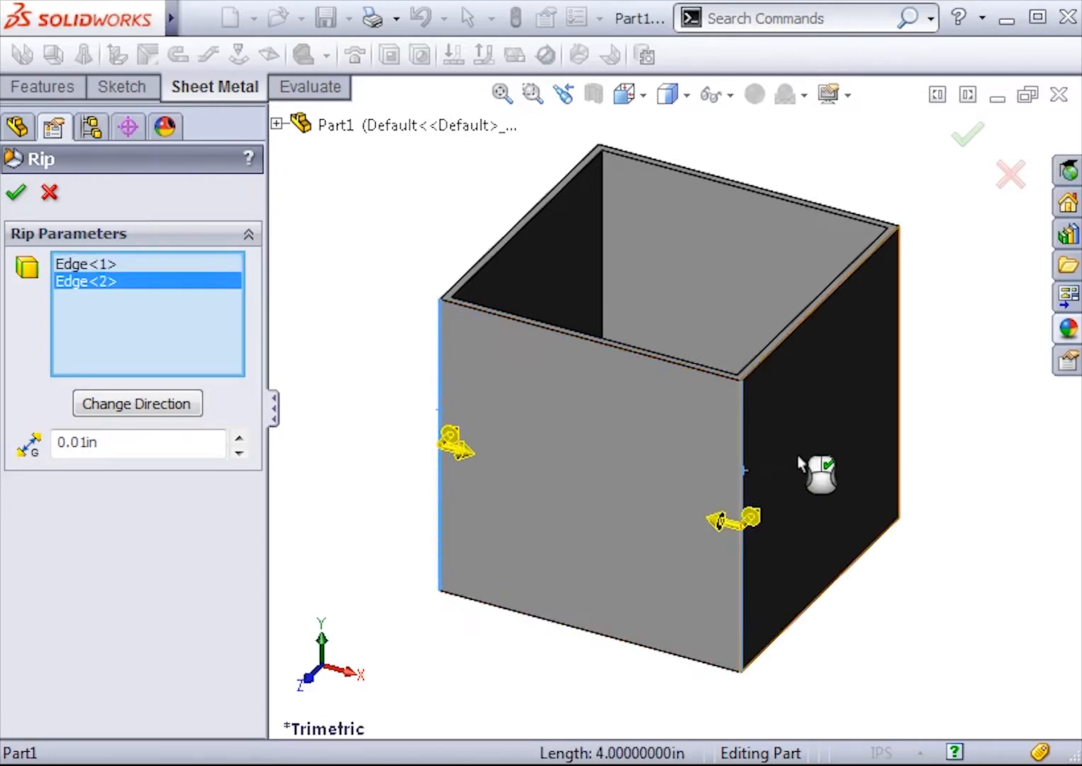
click(899, 415)
middle_drag(899, 418, 684, 433)
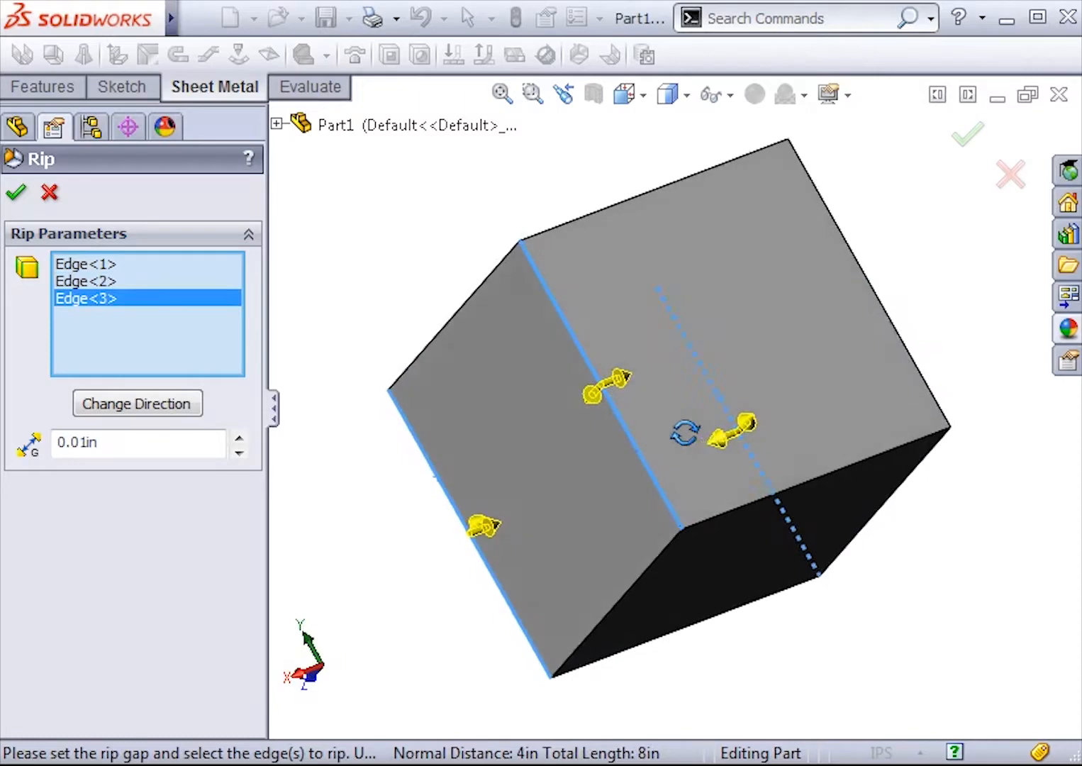
click(912, 365)
middle_drag(906, 349, 943, 458)
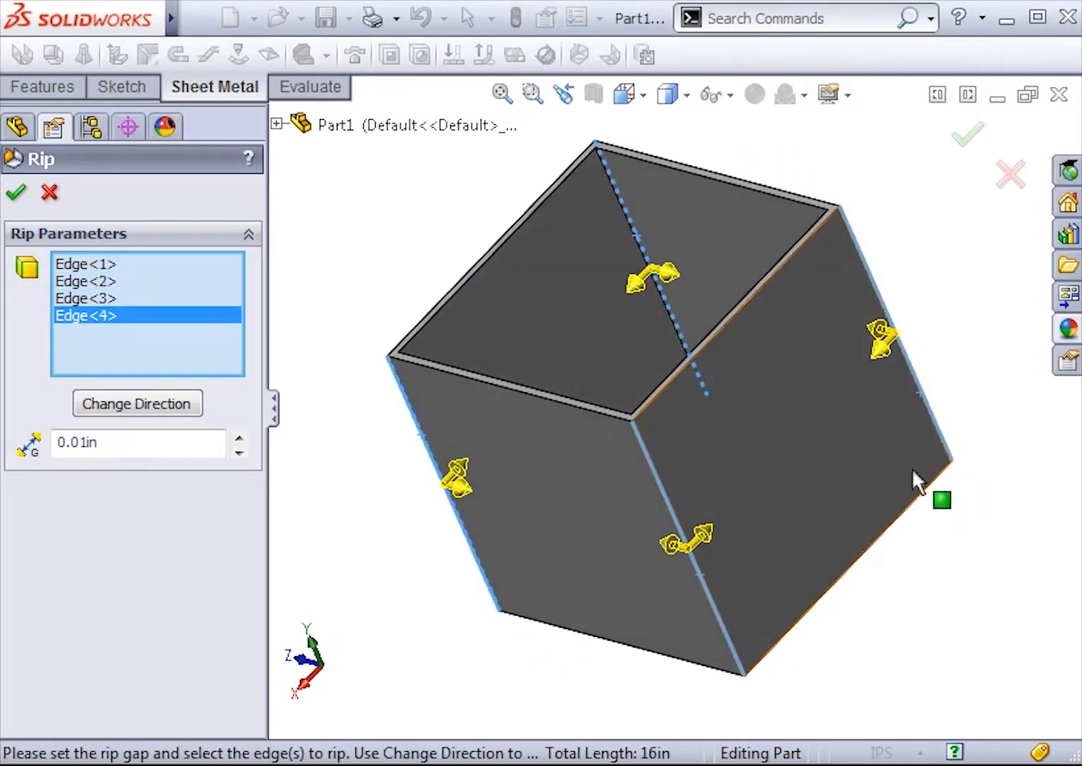
- Set single-direction rips at two adjacent corners, both pointing along the box face between them, and complete the Rip with a 0.01 in gap
click(704, 537)
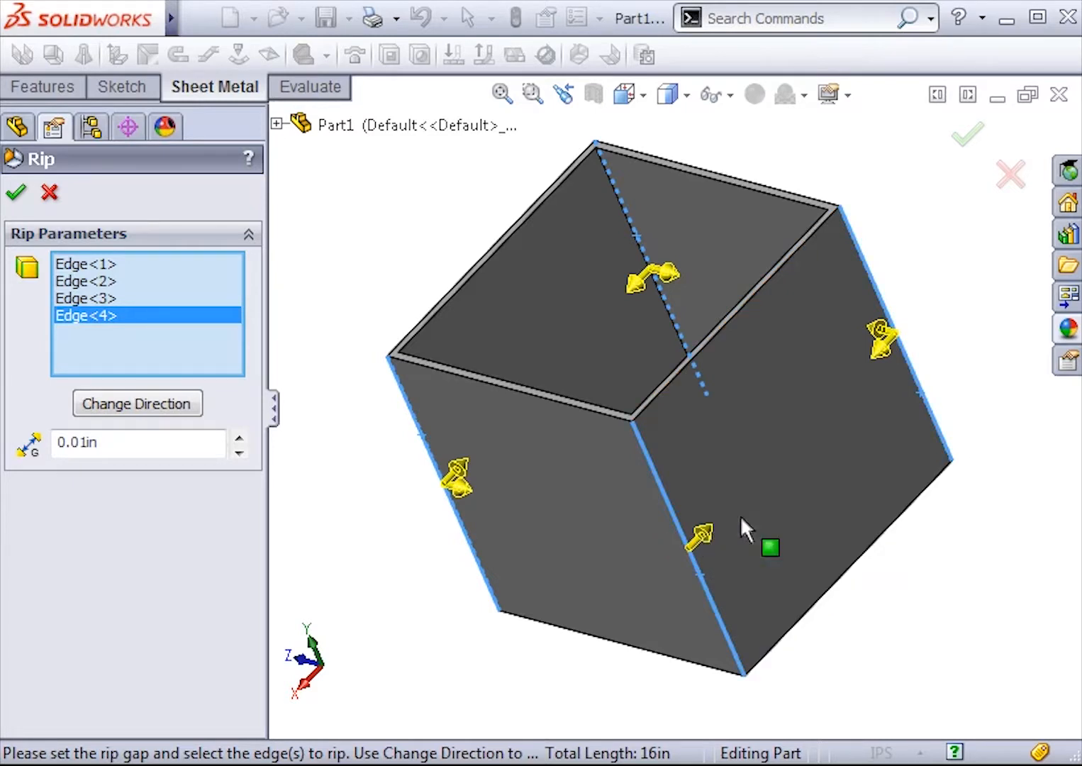
click(883, 347)
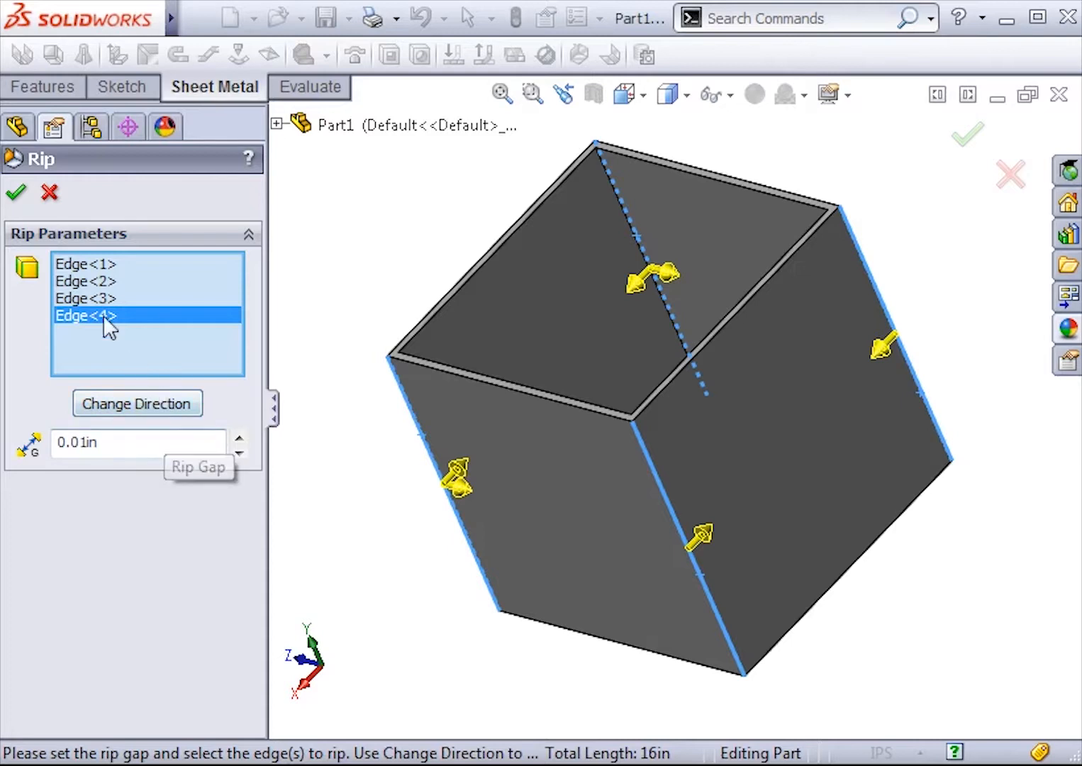
click(15, 199)
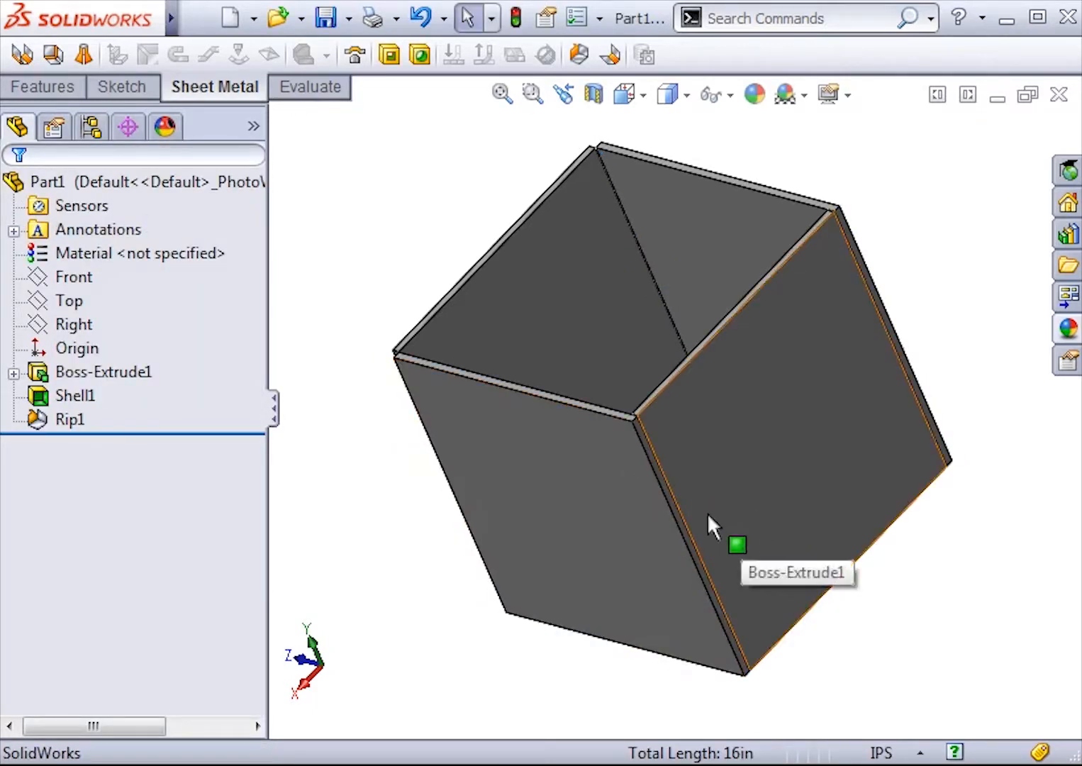
scroll(695, 512, down, 5)
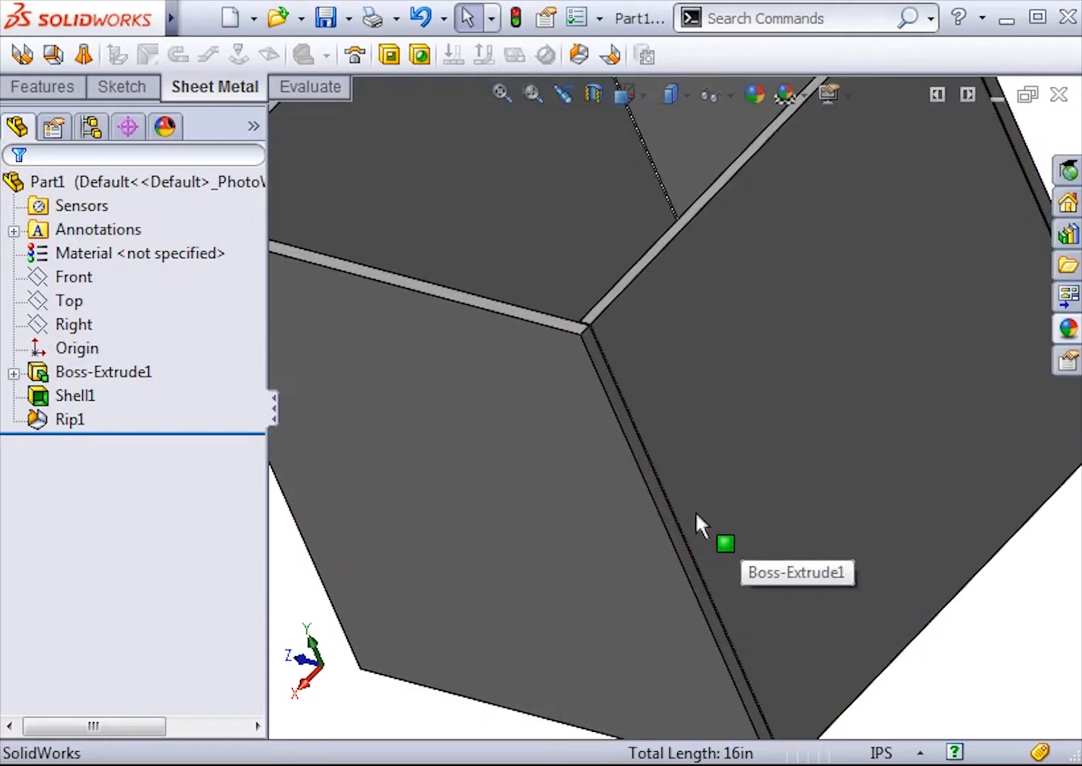
key(f)
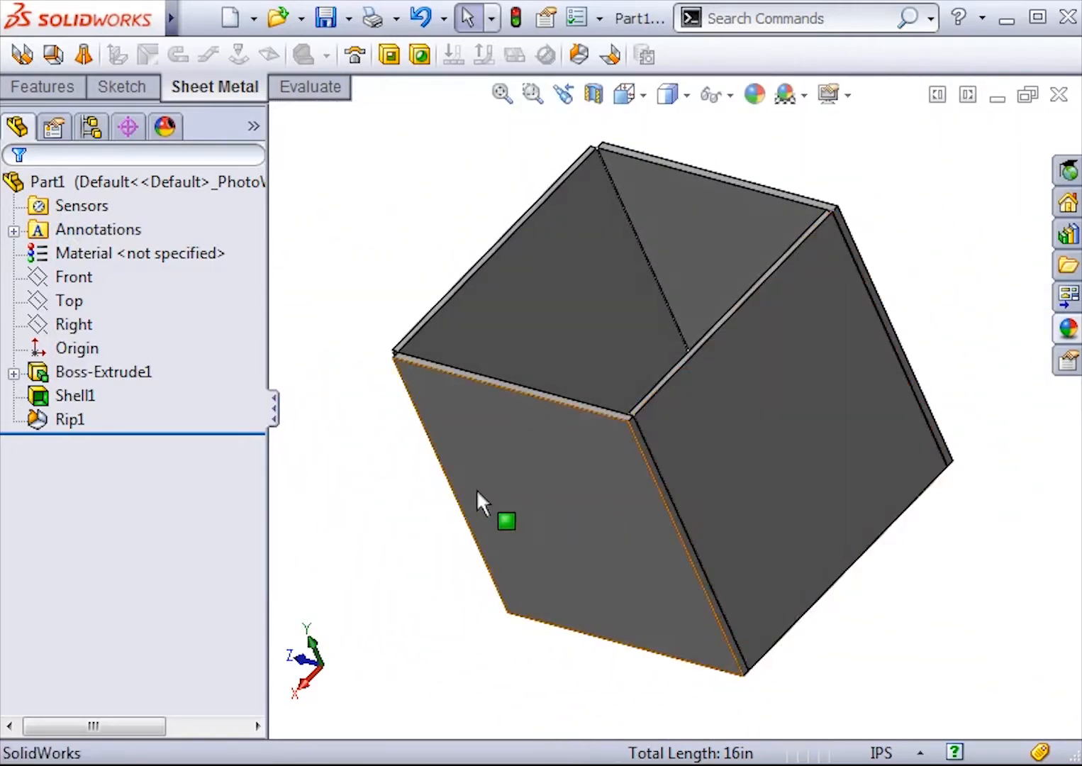
middle_drag(465, 488, 562, 477)
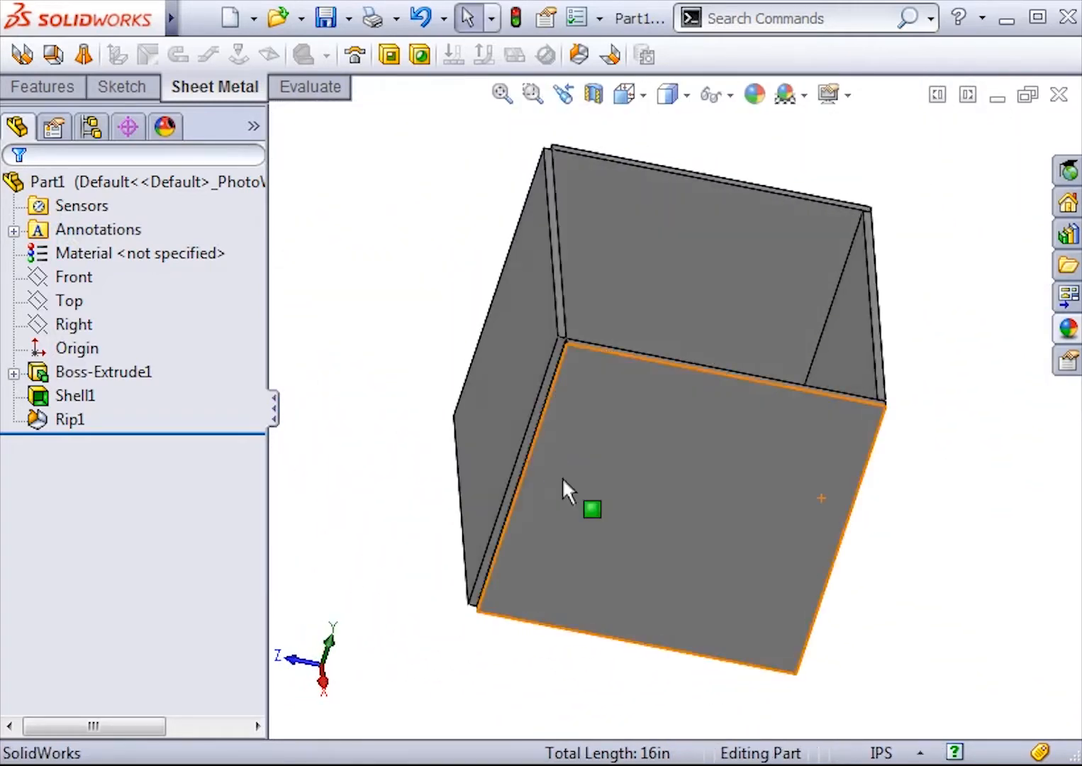
scroll(524, 474, down, 5)
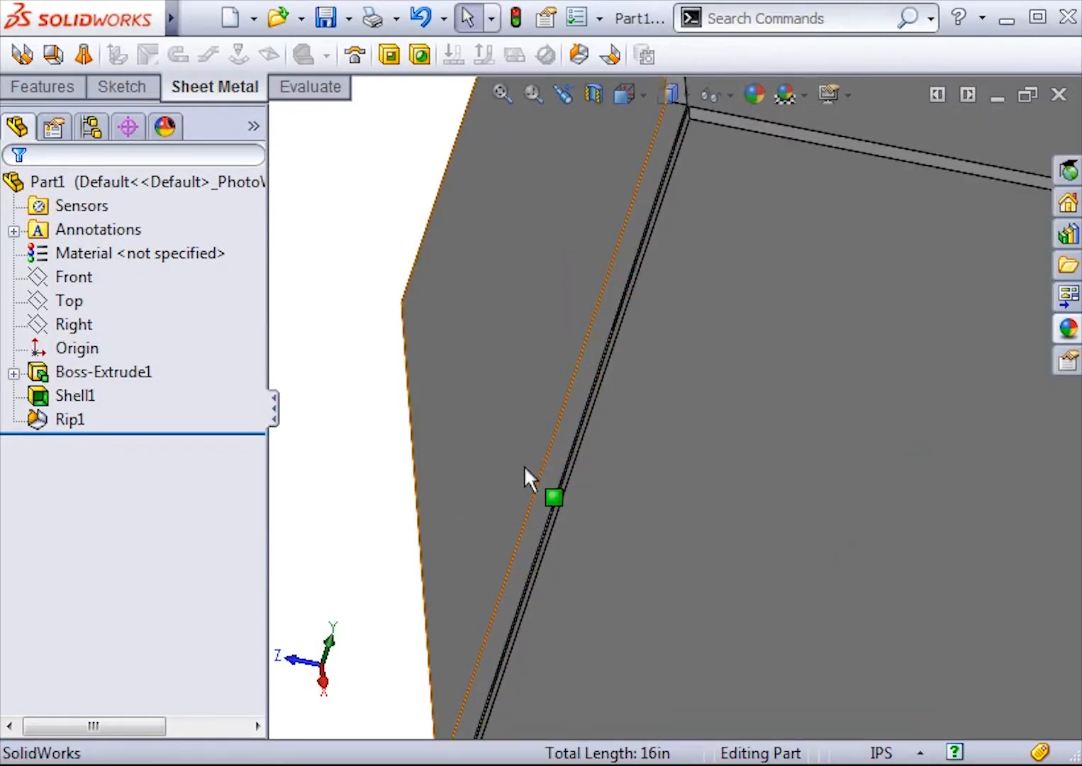
key(f)
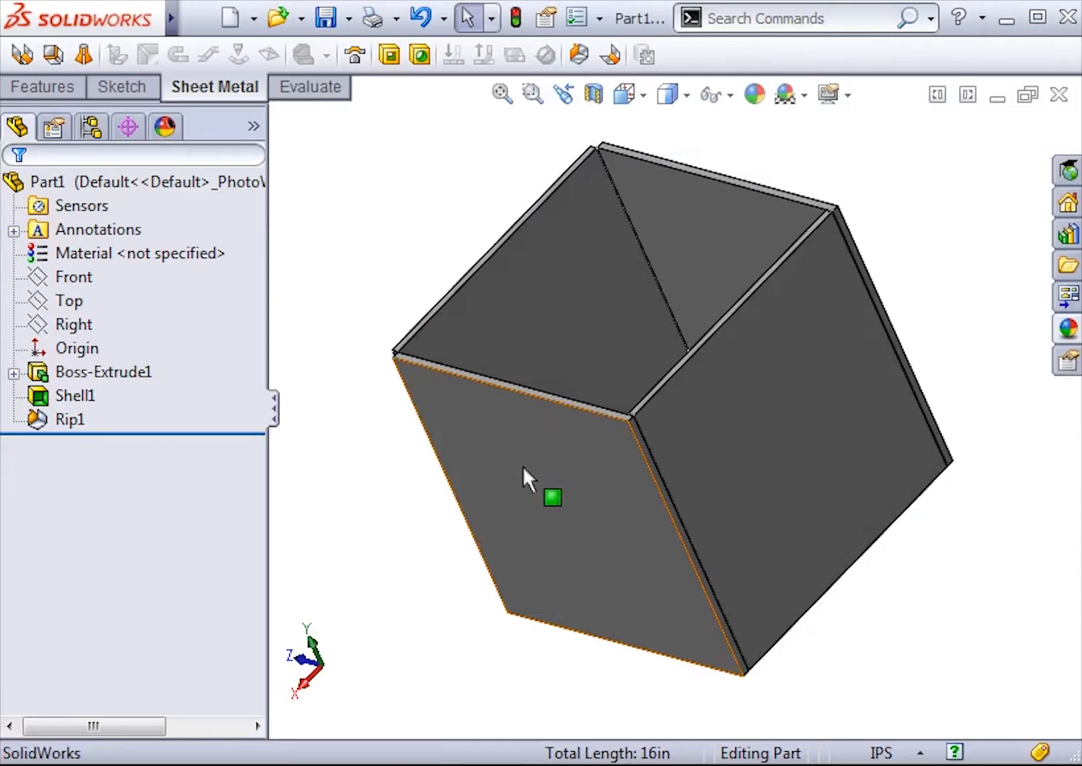
- In Part2, sketch a vertical line on the shelled loft's front face from the top edge's midpoint to the bottom edge, and exit the sketch
key(ctrl+Tab)
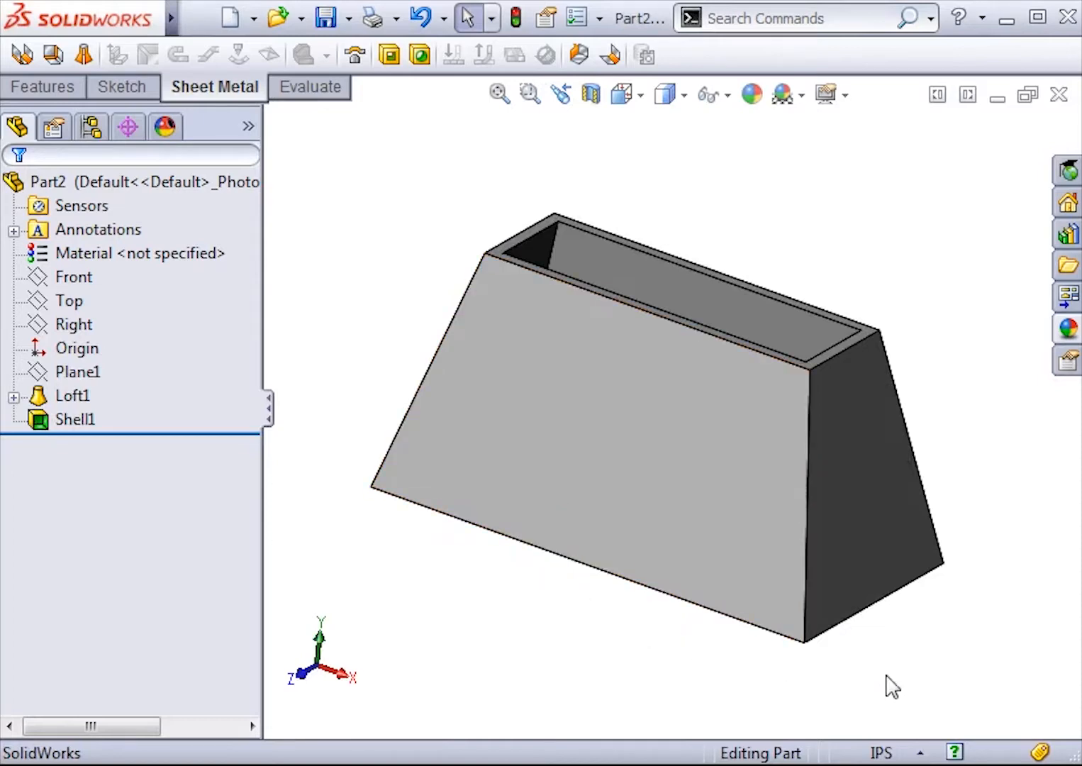
middle_drag(922, 674, 288, 603)
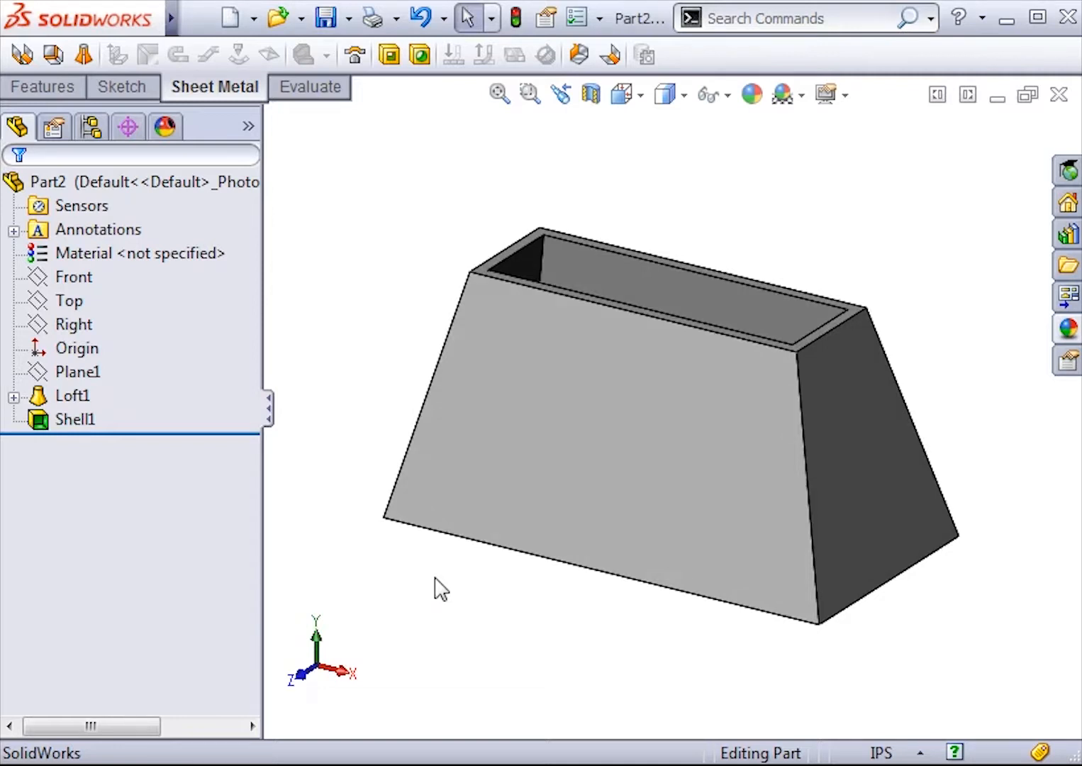
click(603, 434)
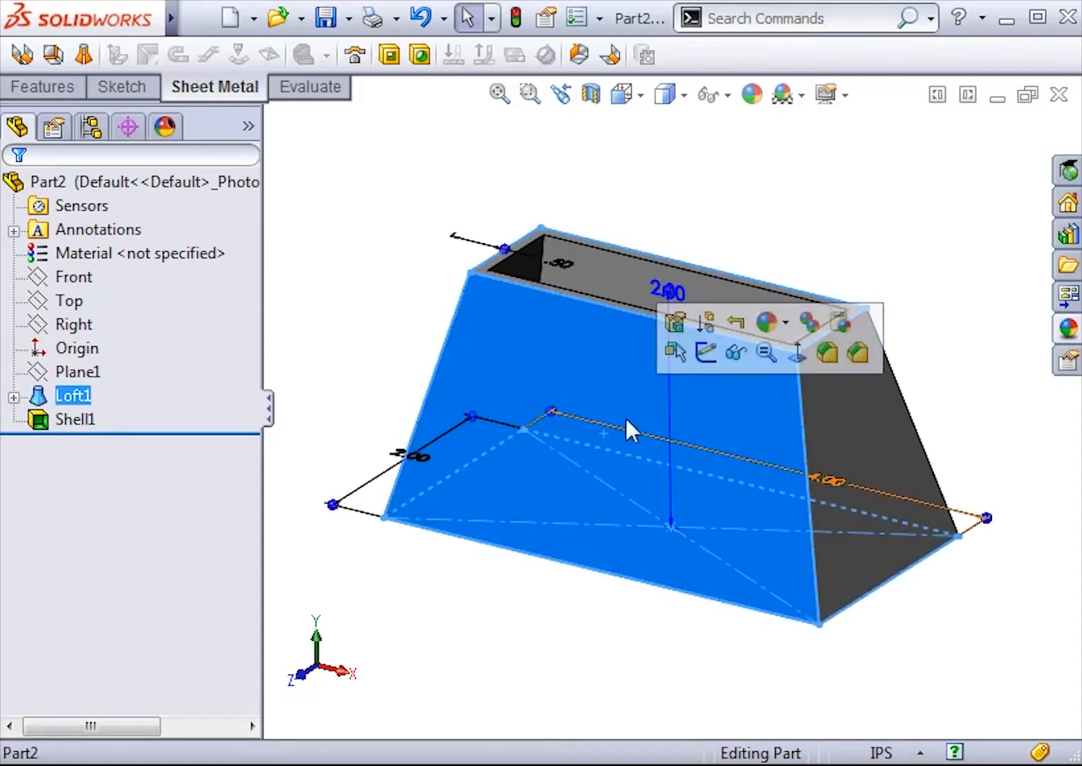
click(704, 360)
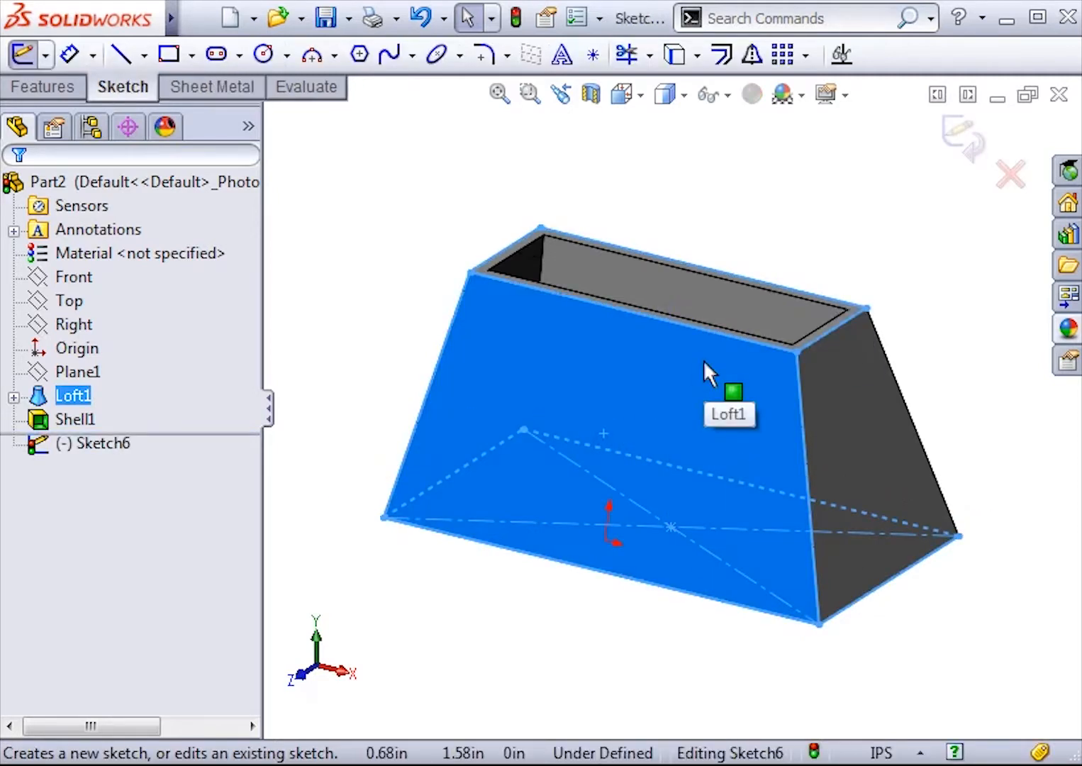
key(s)
click(727, 415)
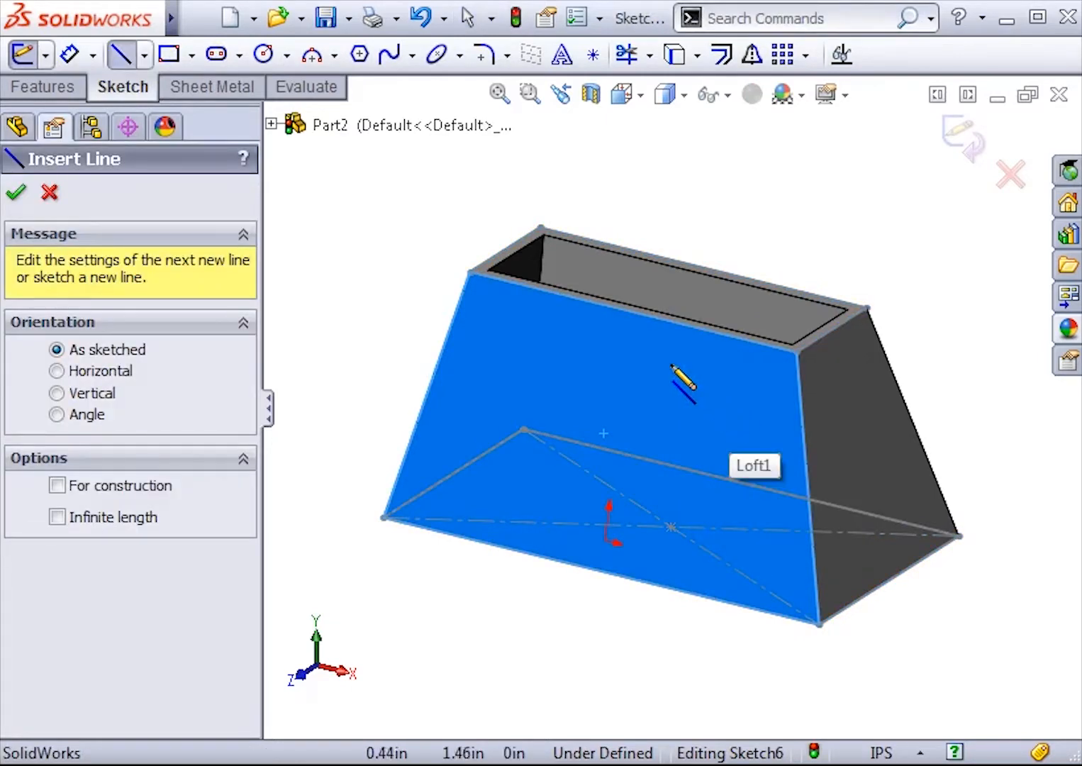
click(632, 311)
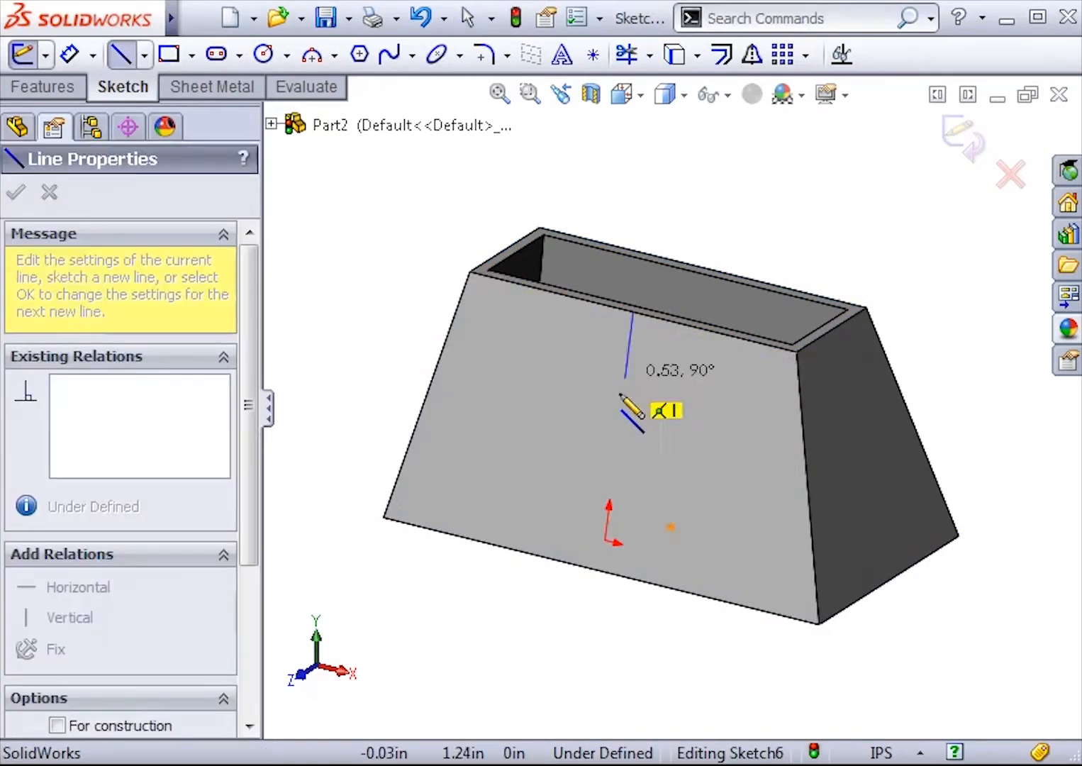
click(601, 569)
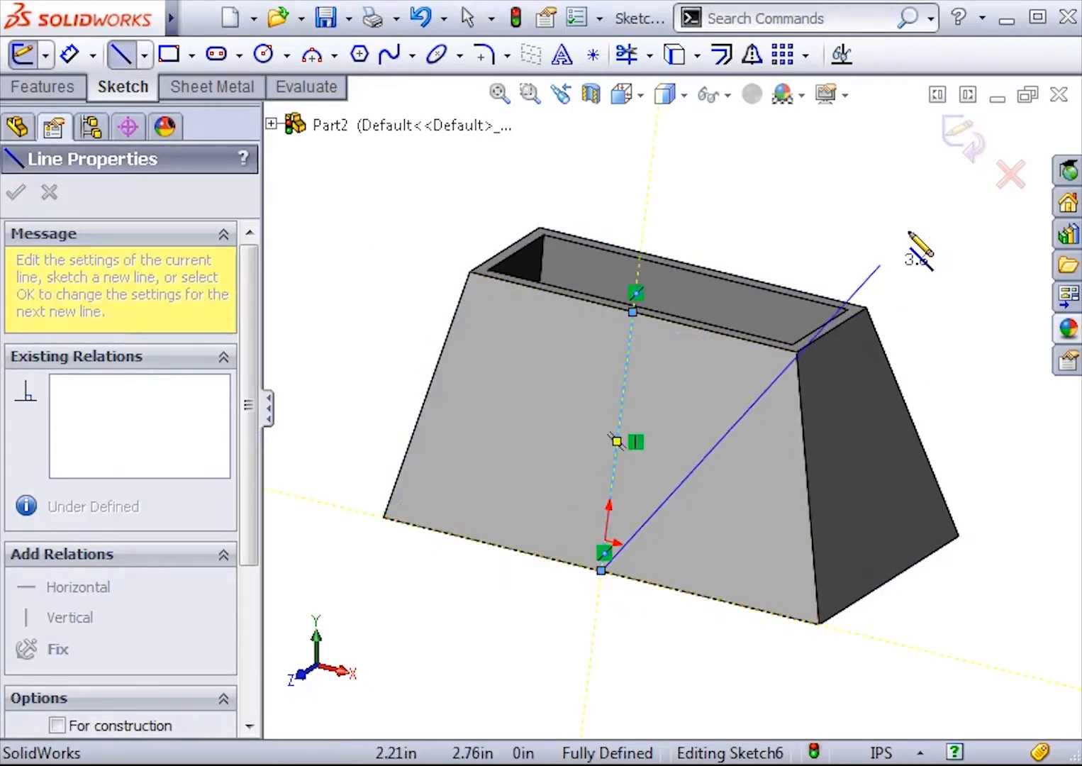
click(962, 144)
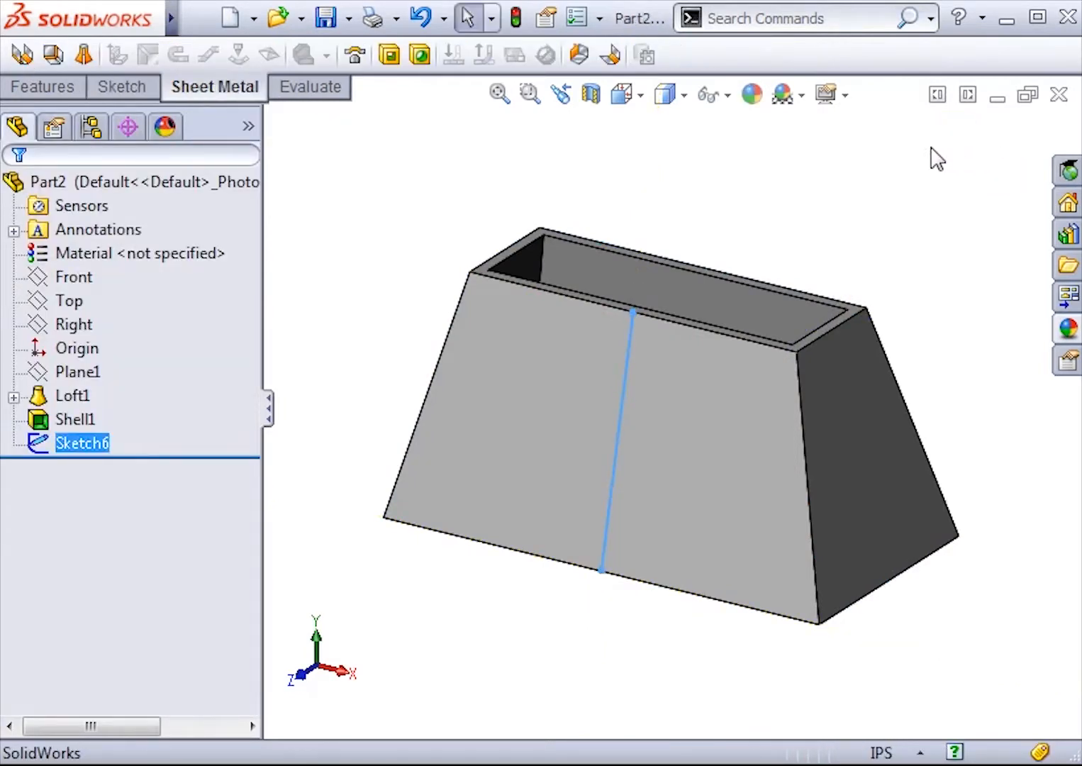
- Rip the loft's front face along the sketched line with a 0.05 in gap
click(582, 59)
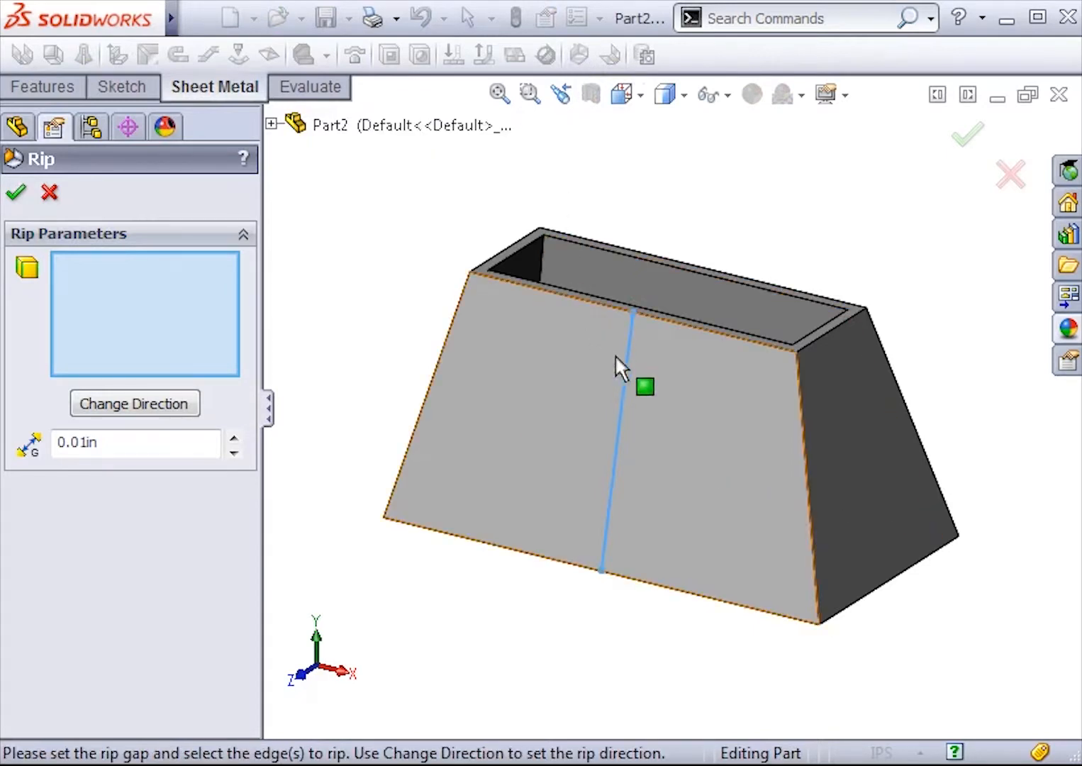
click(628, 373)
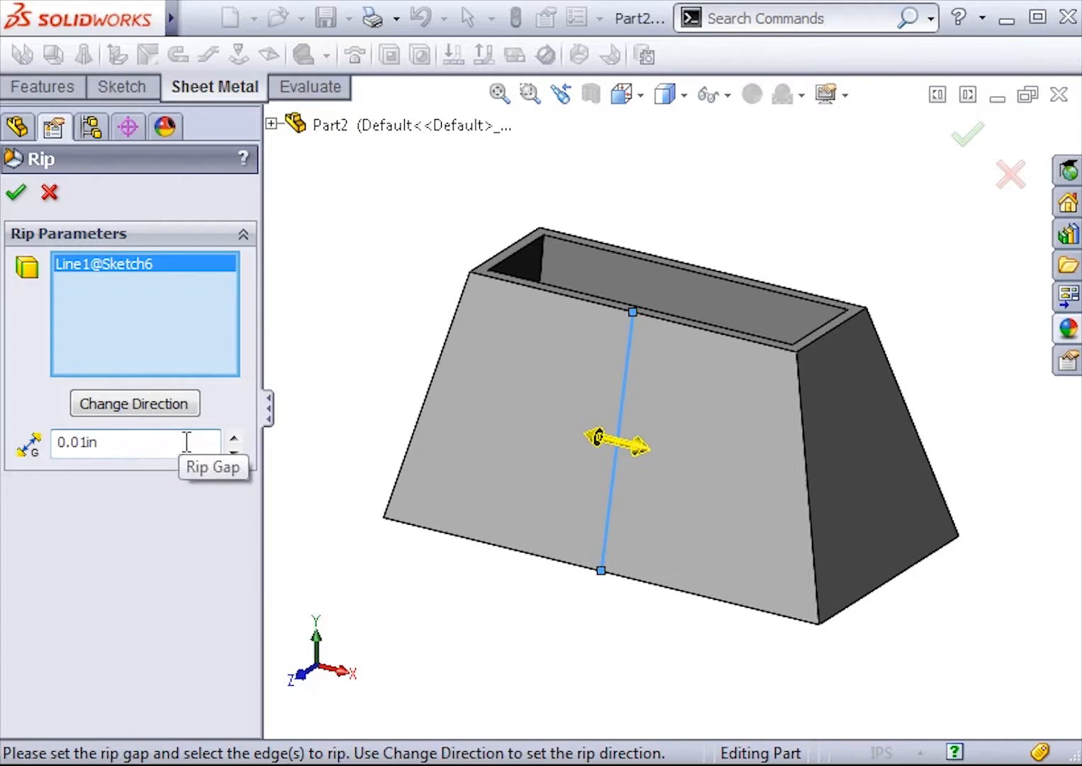
click(232, 438)
click(231, 438)
click(232, 439)
click(232, 438)
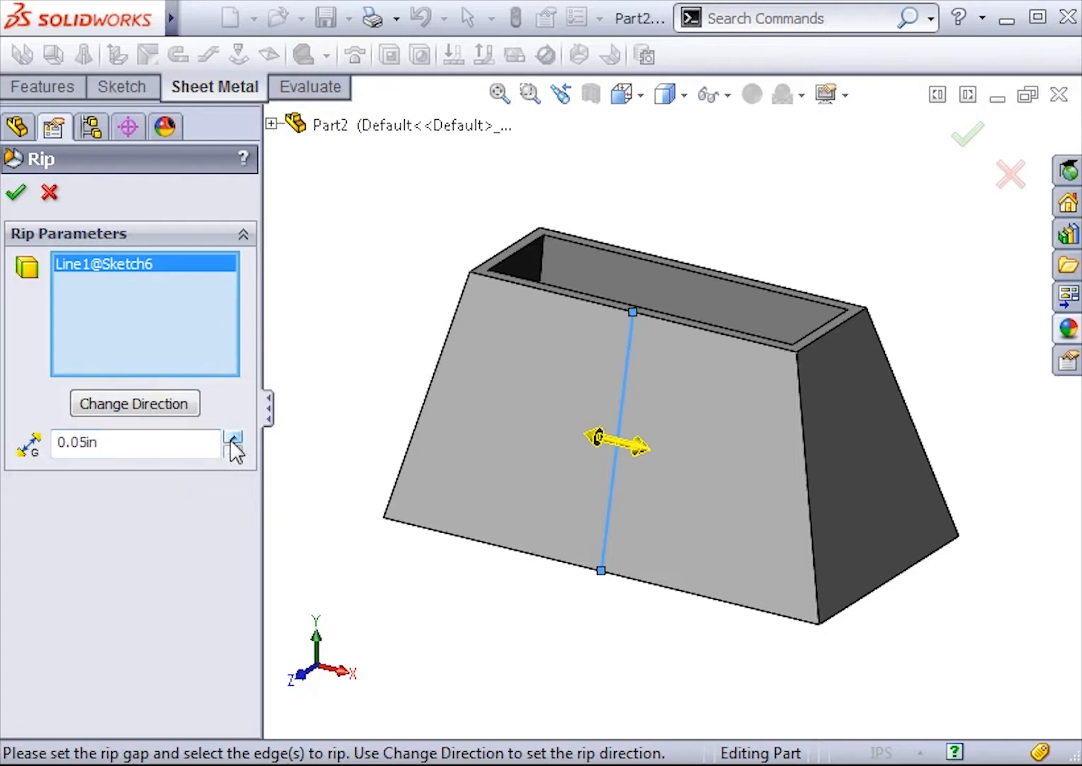
click(15, 193)
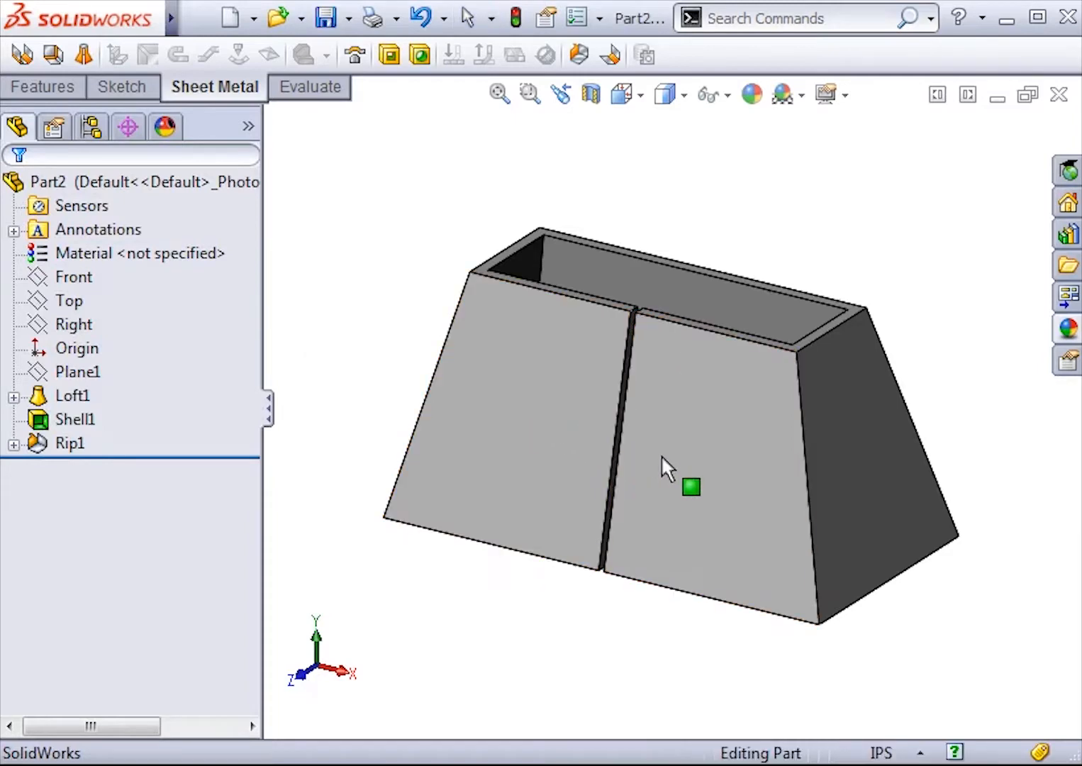
mouse_move(664, 469)
middle_down()
mouse_move(671, 455)
mouse_move(753, 468)
mouse_move(674, 476)
mouse_move(671, 464)
middle_up()
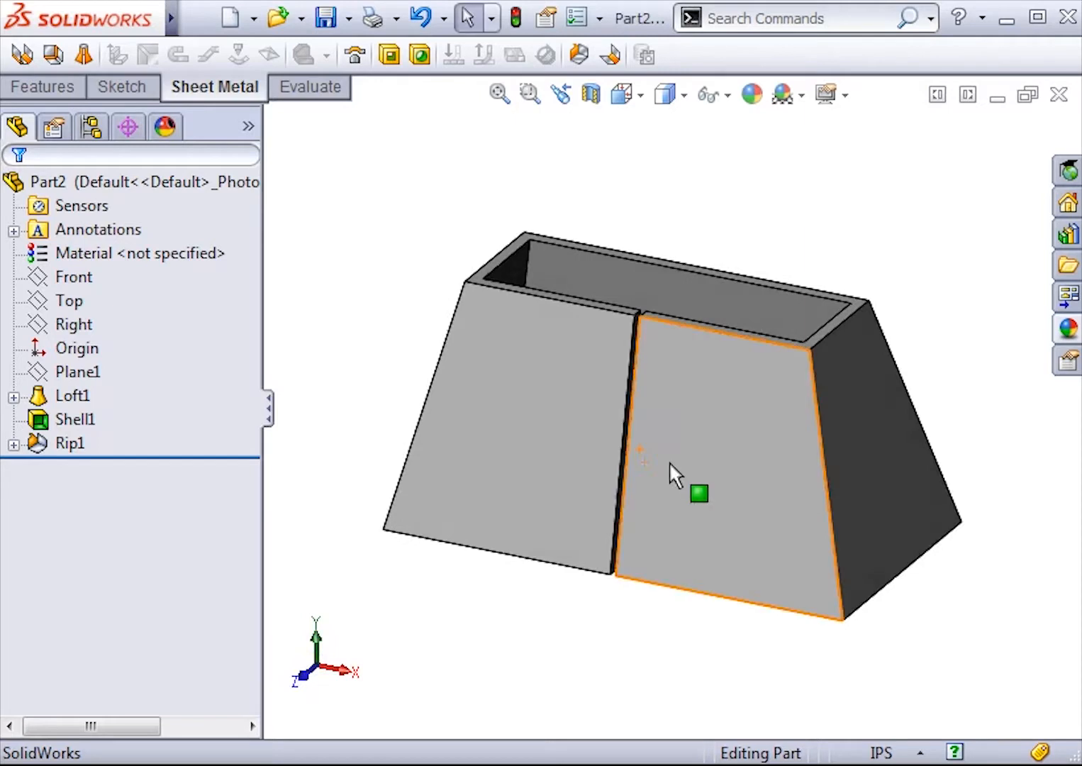
- Insert bends on the ripped loft with one half of the split front face fixed and a 0.10 in radius, and flatten the part
click(614, 57)
click(534, 364)
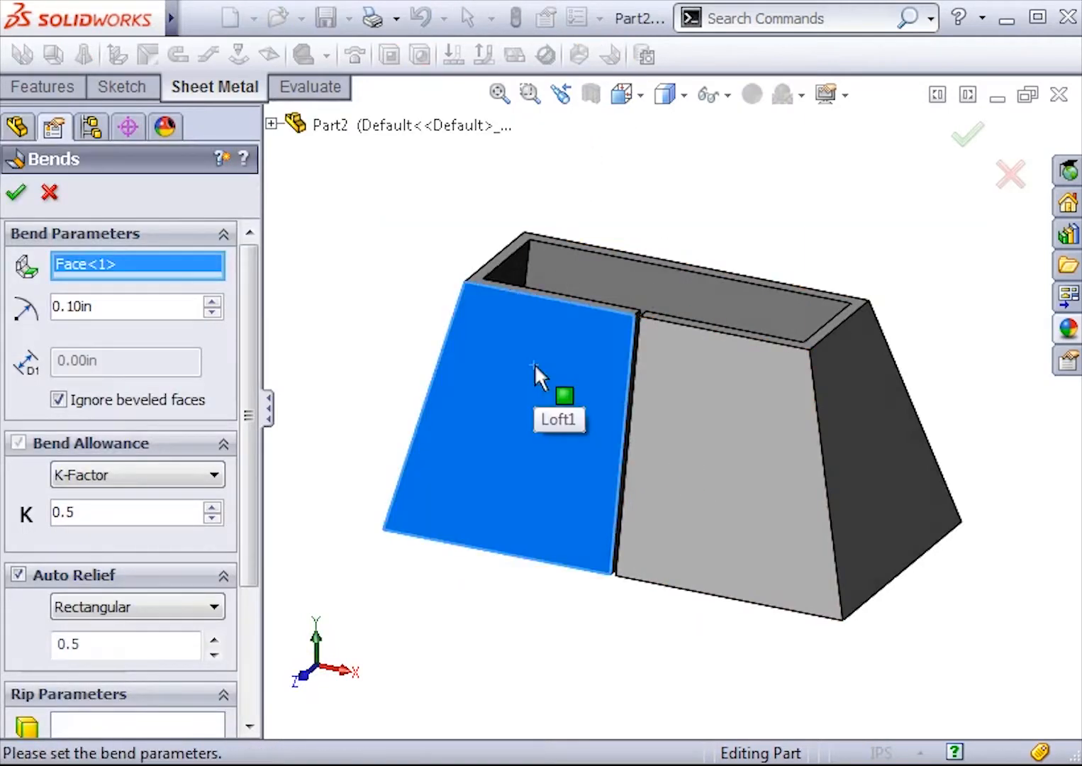
click(966, 138)
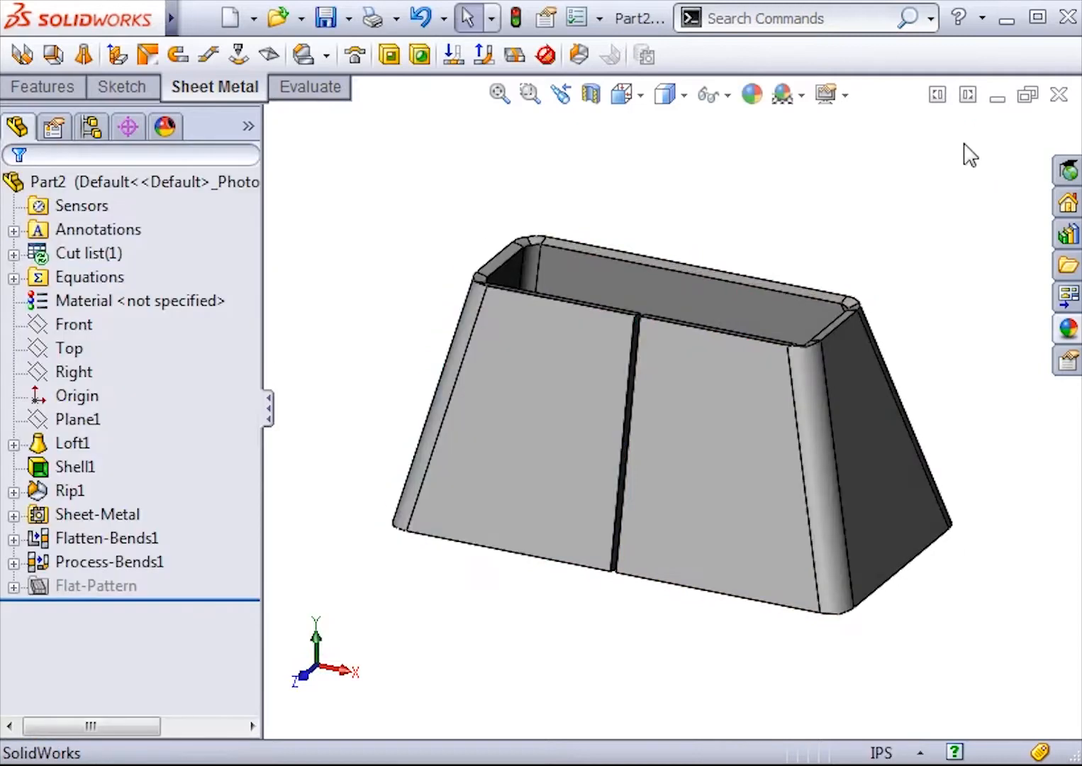
key(ctrl+7)
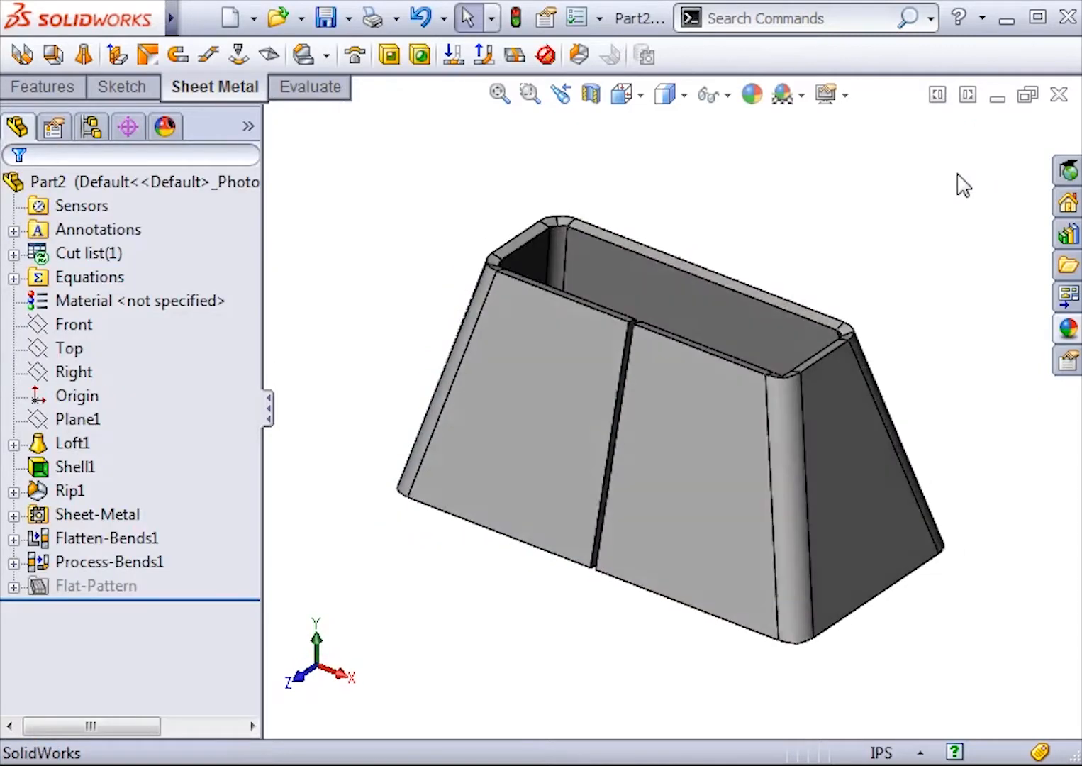
click(514, 56)
key(f)
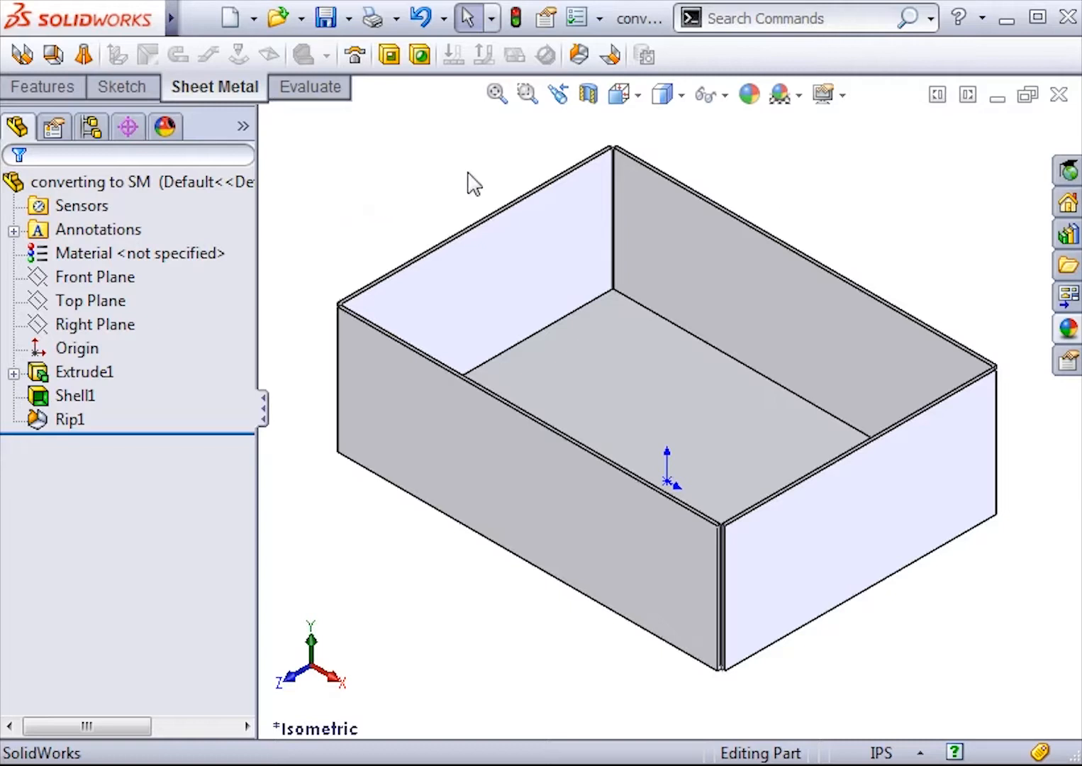
- Start Bends on the ripped box in "converting to SM", with the inner bottom face fixed and a 0.07 in bend radius
click(610, 55)
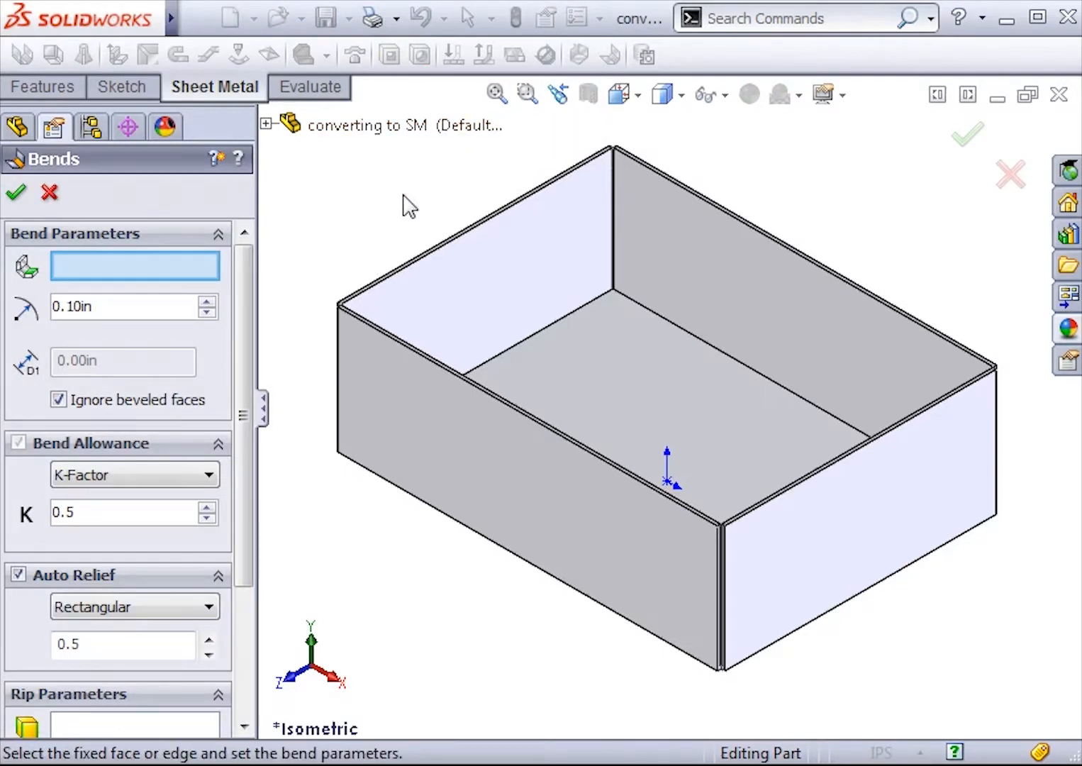
drag(245, 264, 238, 420)
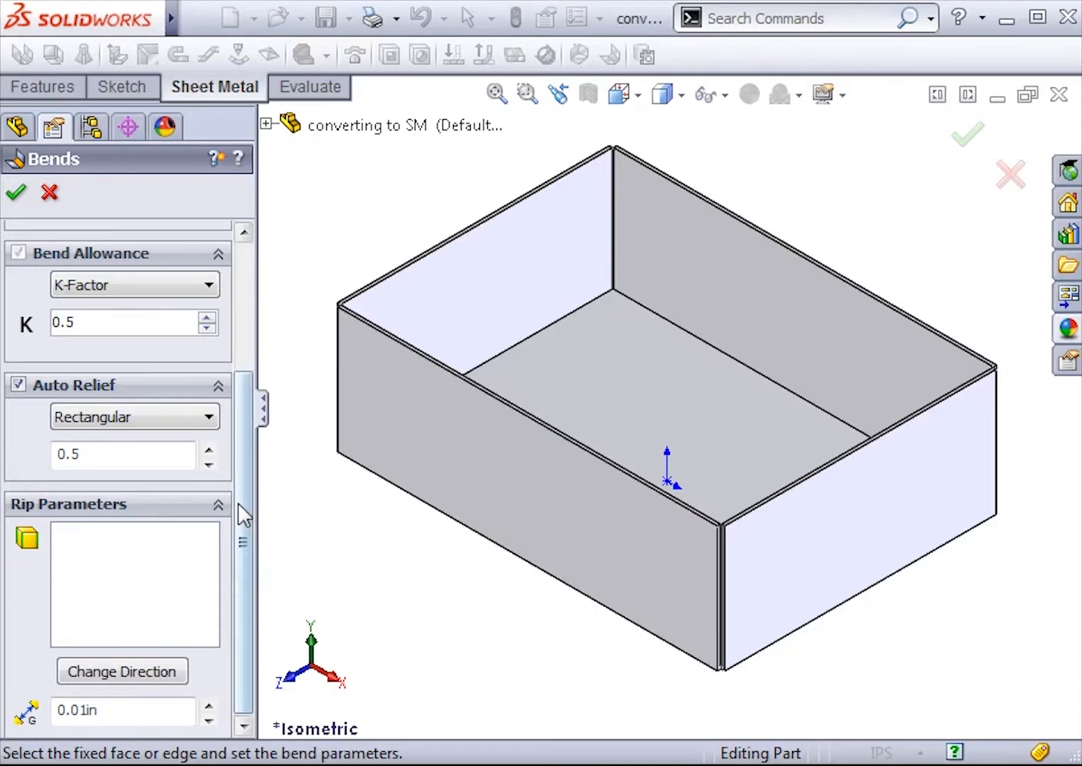
drag(237, 503, 266, 356)
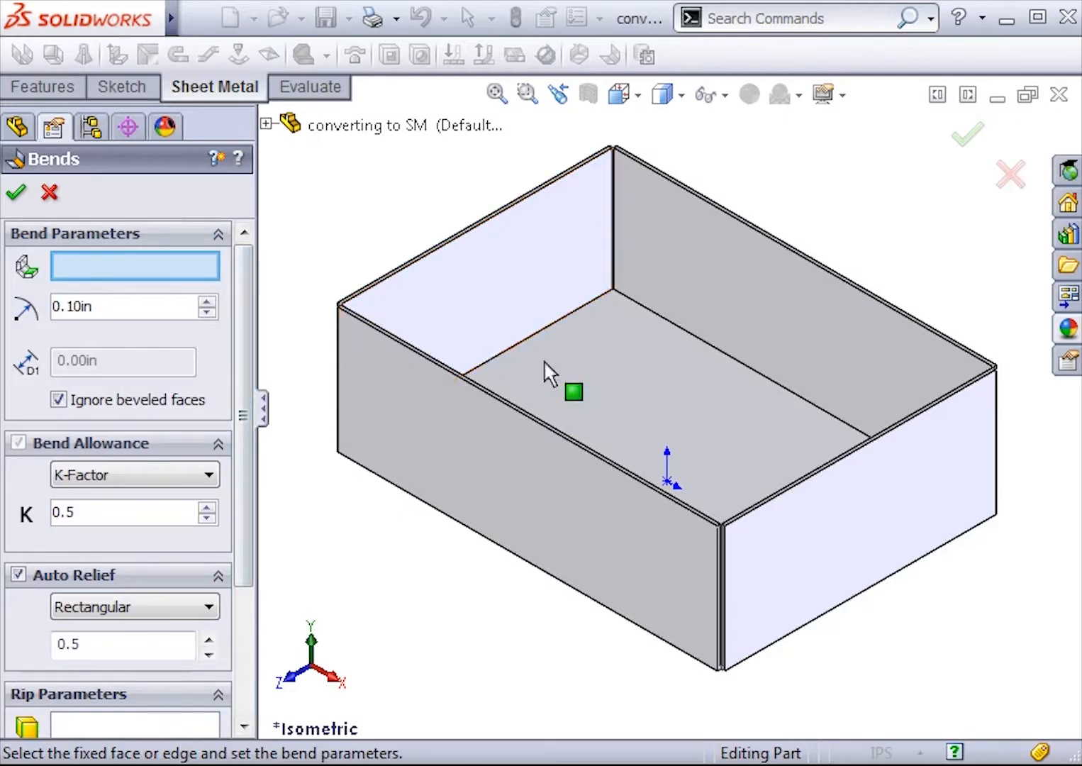
click(647, 401)
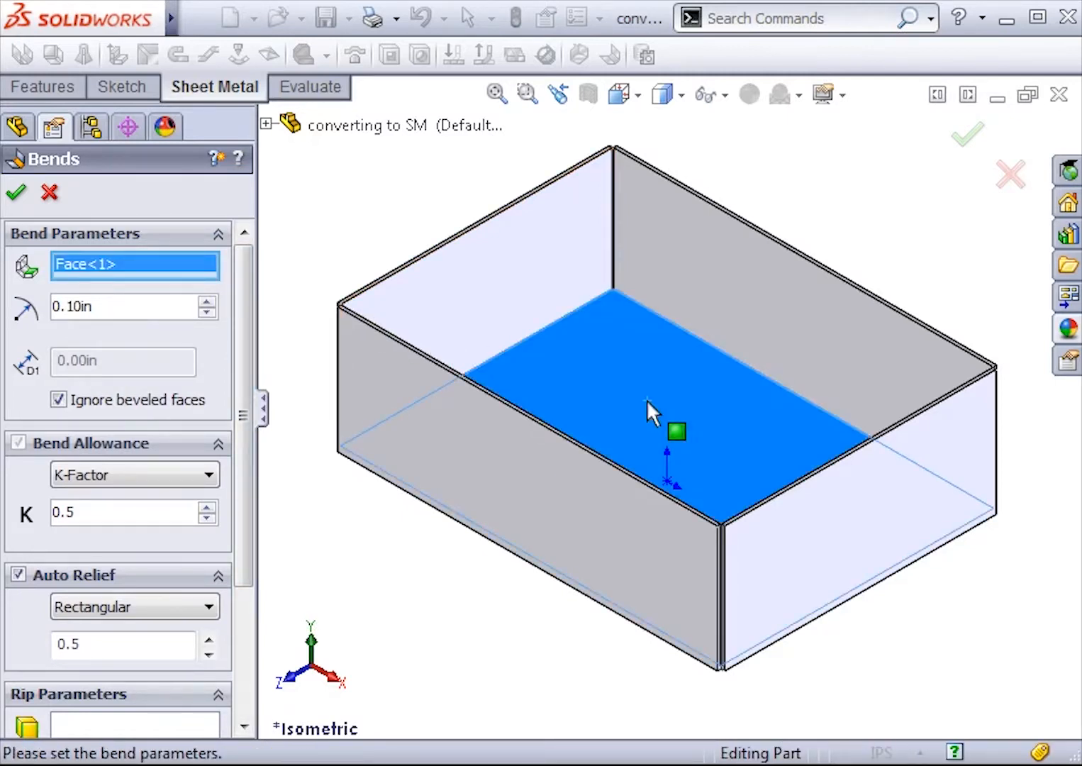
double_click(183, 307)
key(BackSpace)
text(.07)
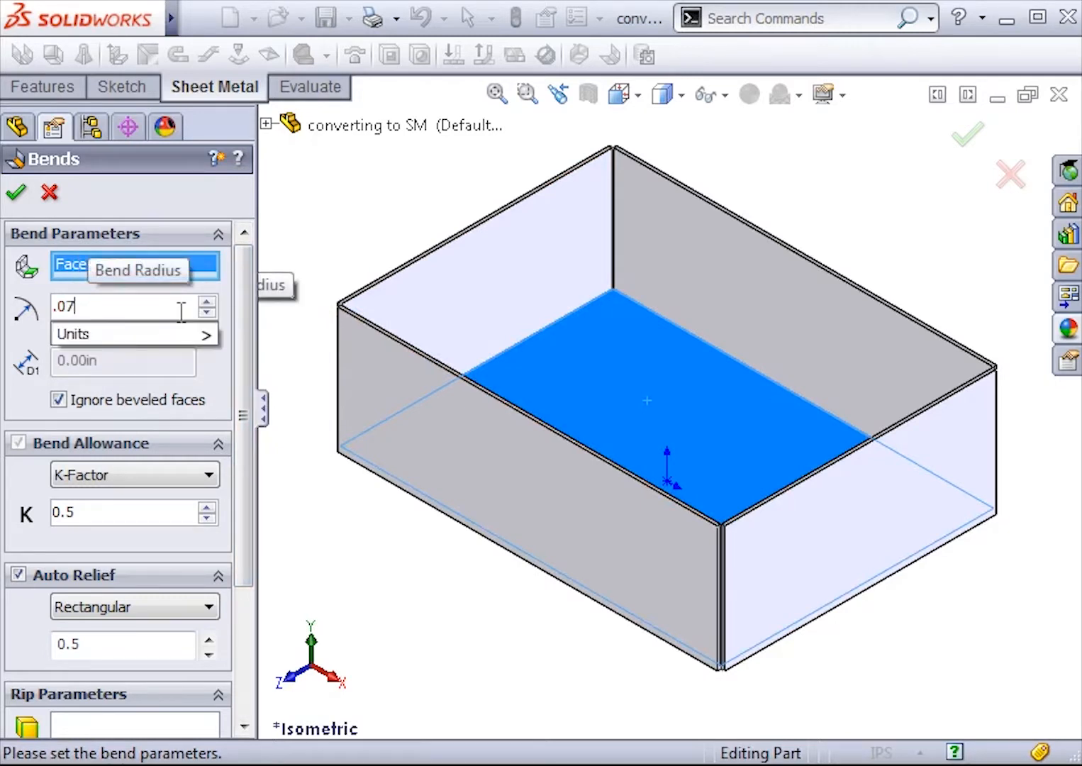
key(Return)
click(181, 310)
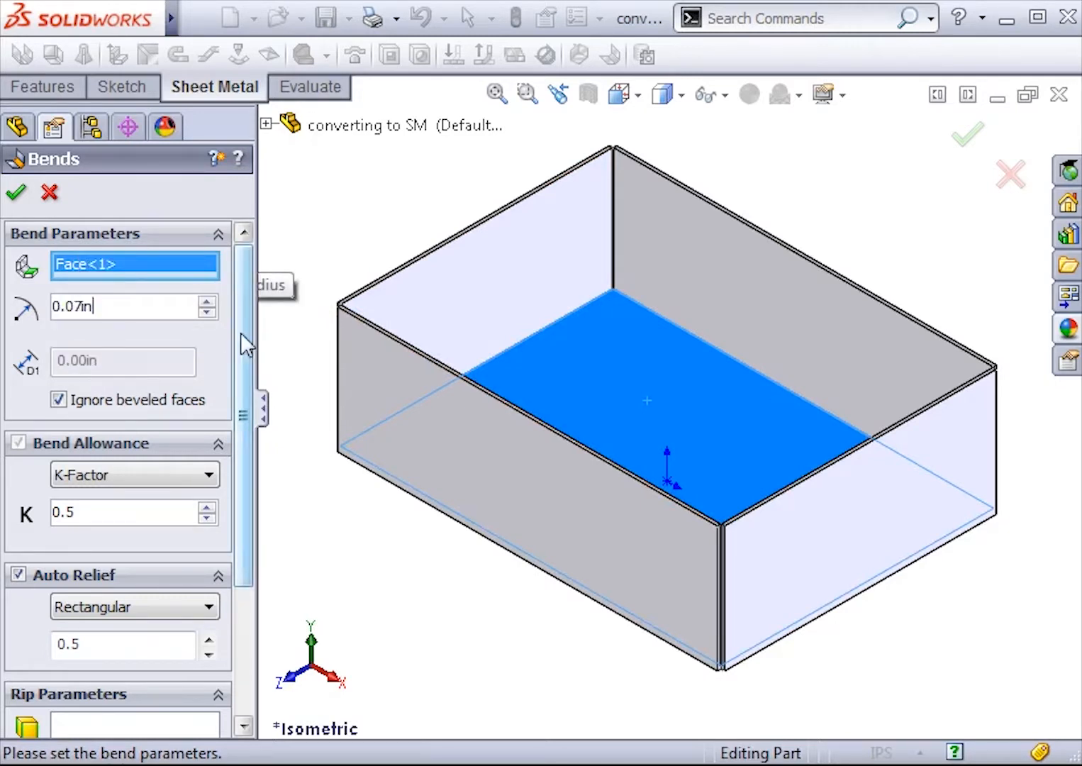
- Choose Rectangular auto relief with a 0.5 ratio and apply the bends to the box
drag(241, 333, 248, 436)
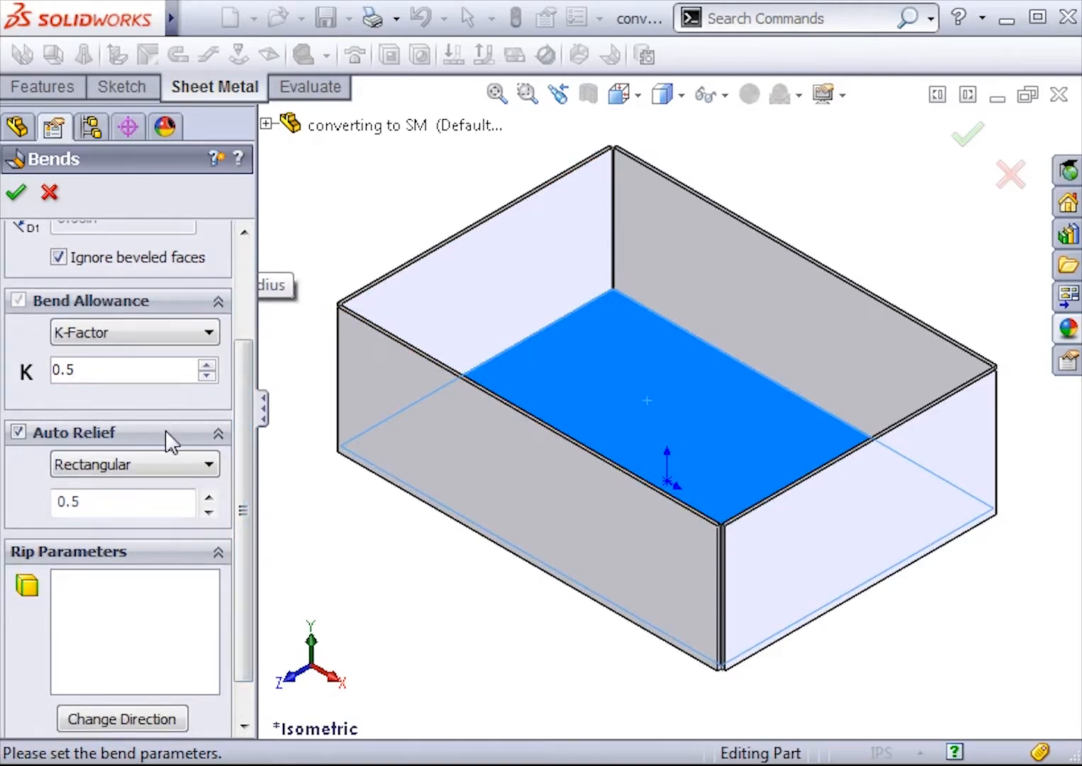
click(202, 465)
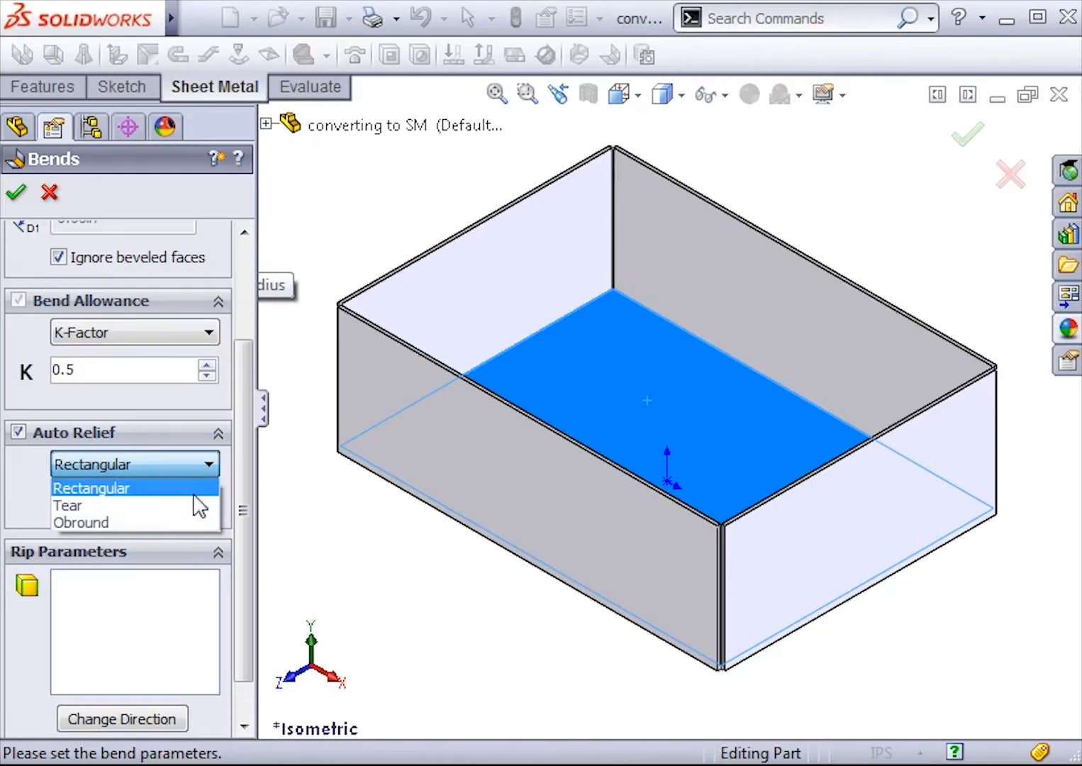
click(197, 489)
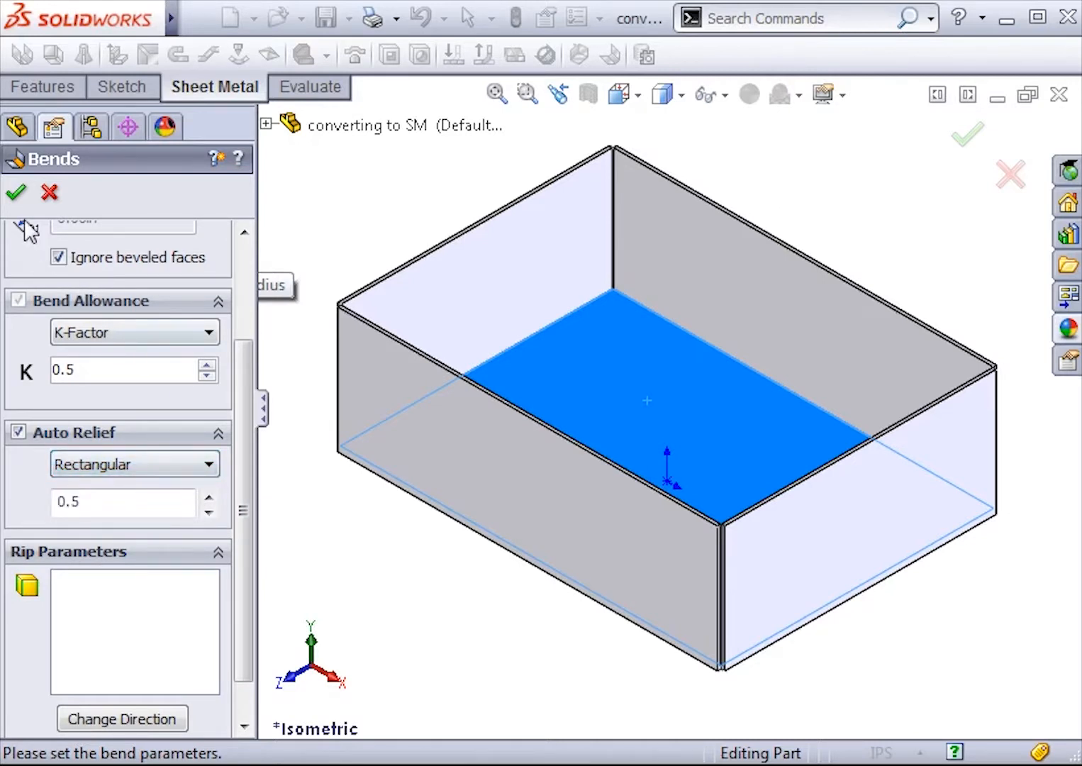
click(8, 201)
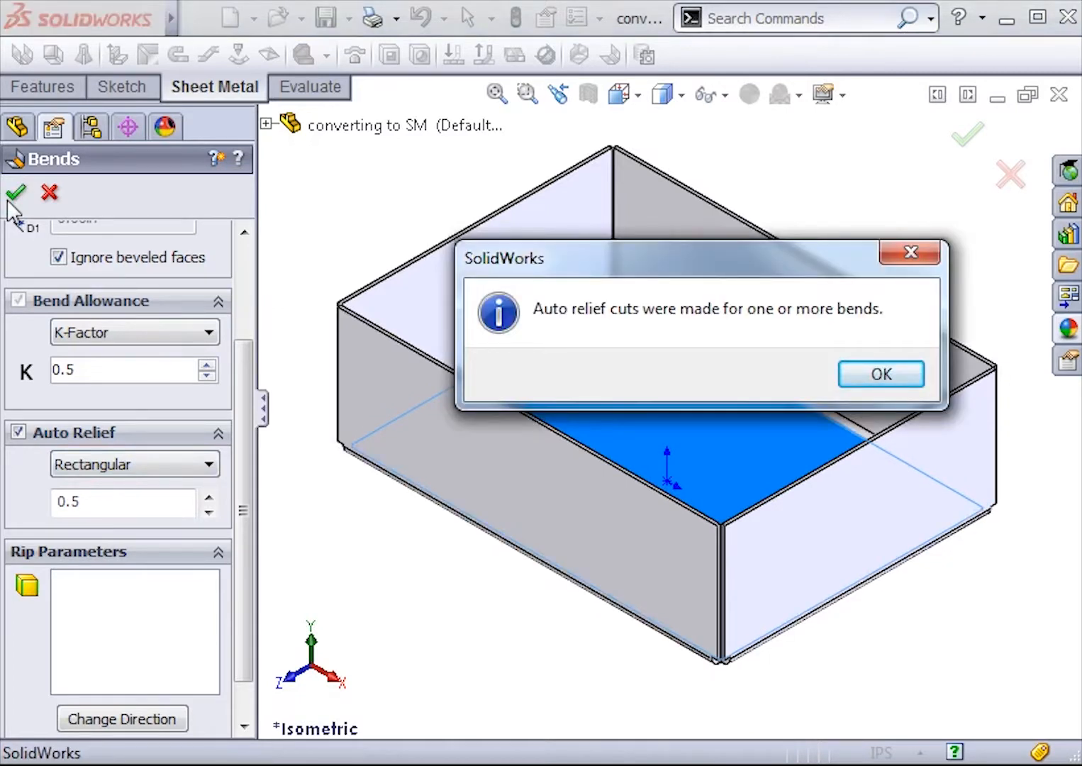
- Acknowledge the auto relief notice and review the bend radius, K-factor and relief settings stored in the Sheet-Metal1 feature
click(876, 374)
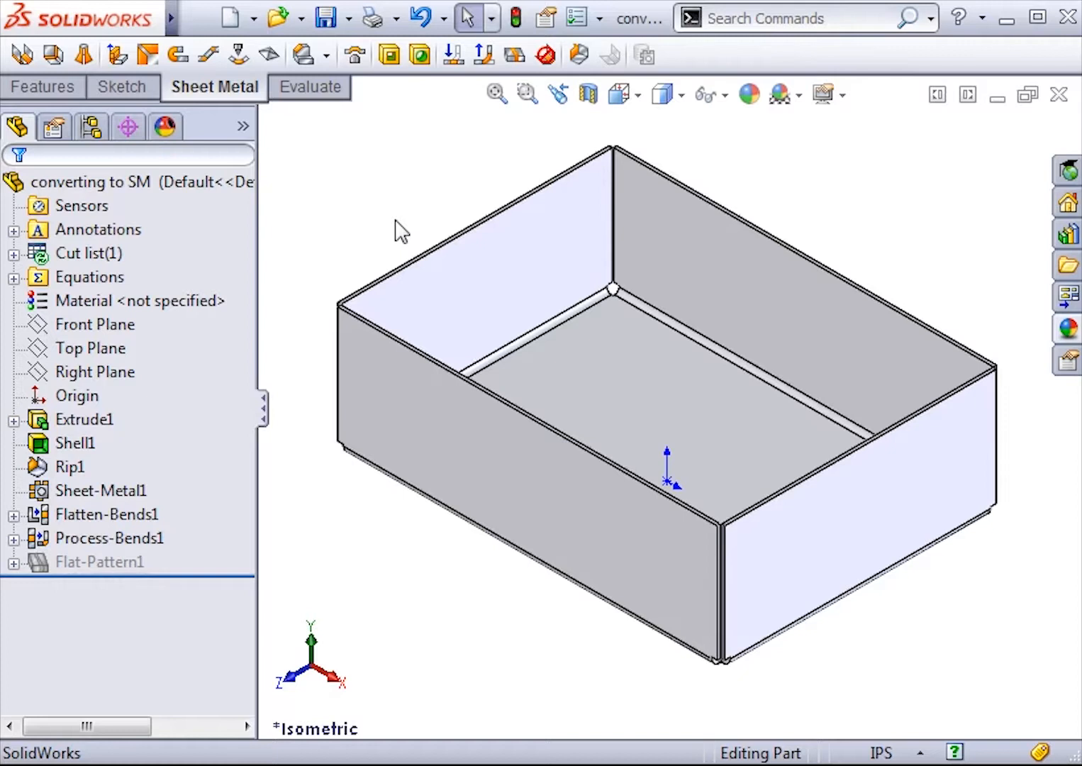
click(142, 490)
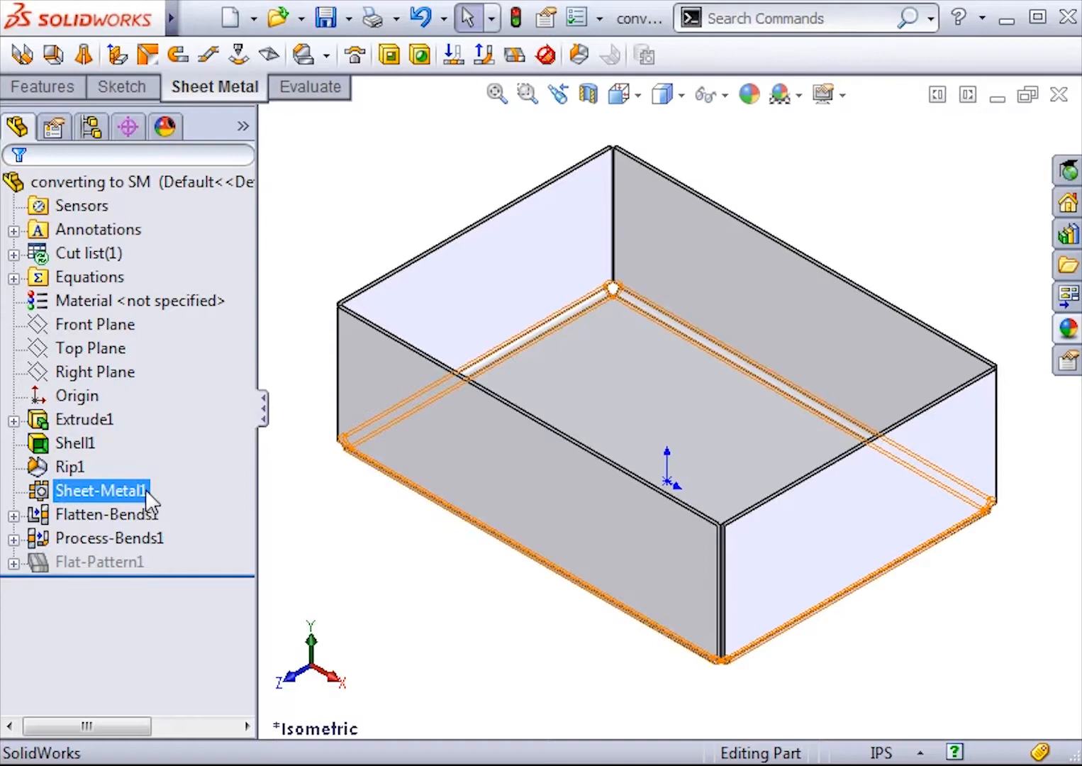
click(132, 490)
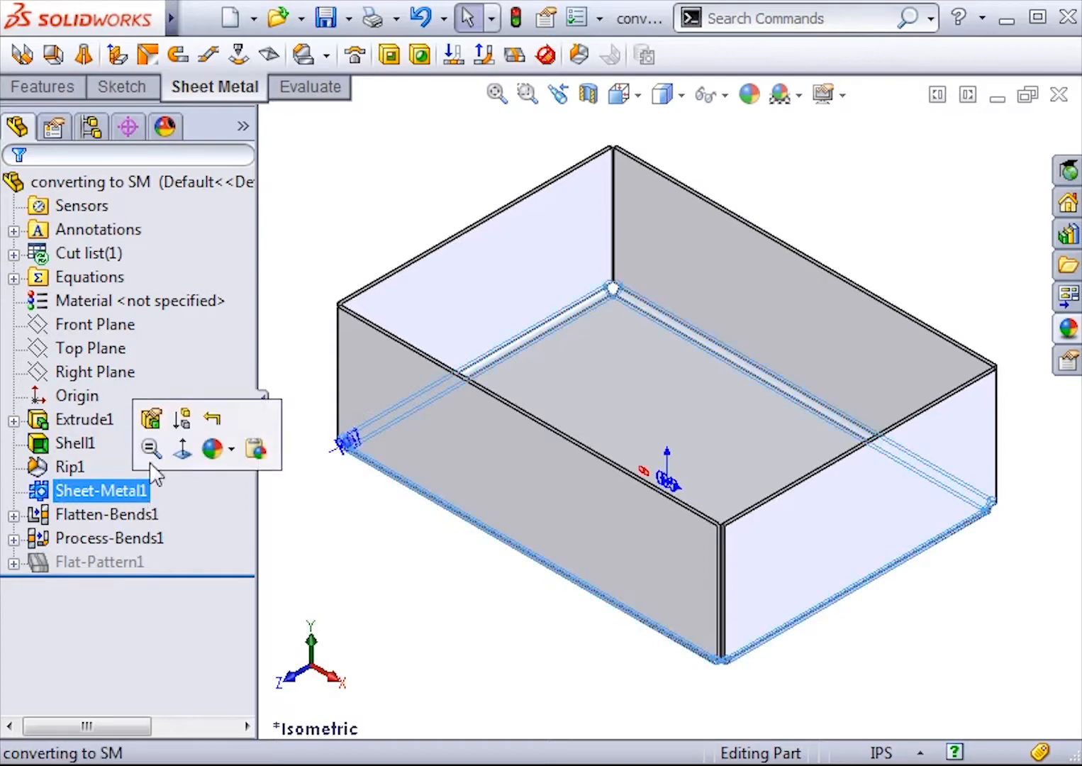
click(151, 420)
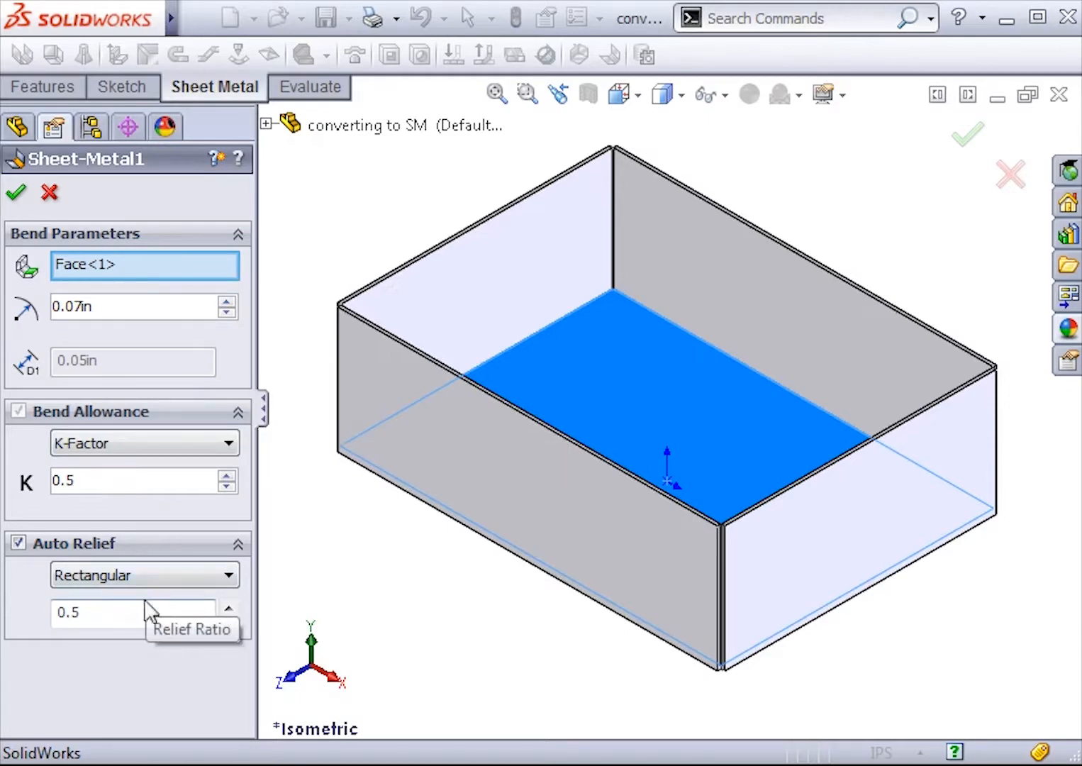
click(16, 192)
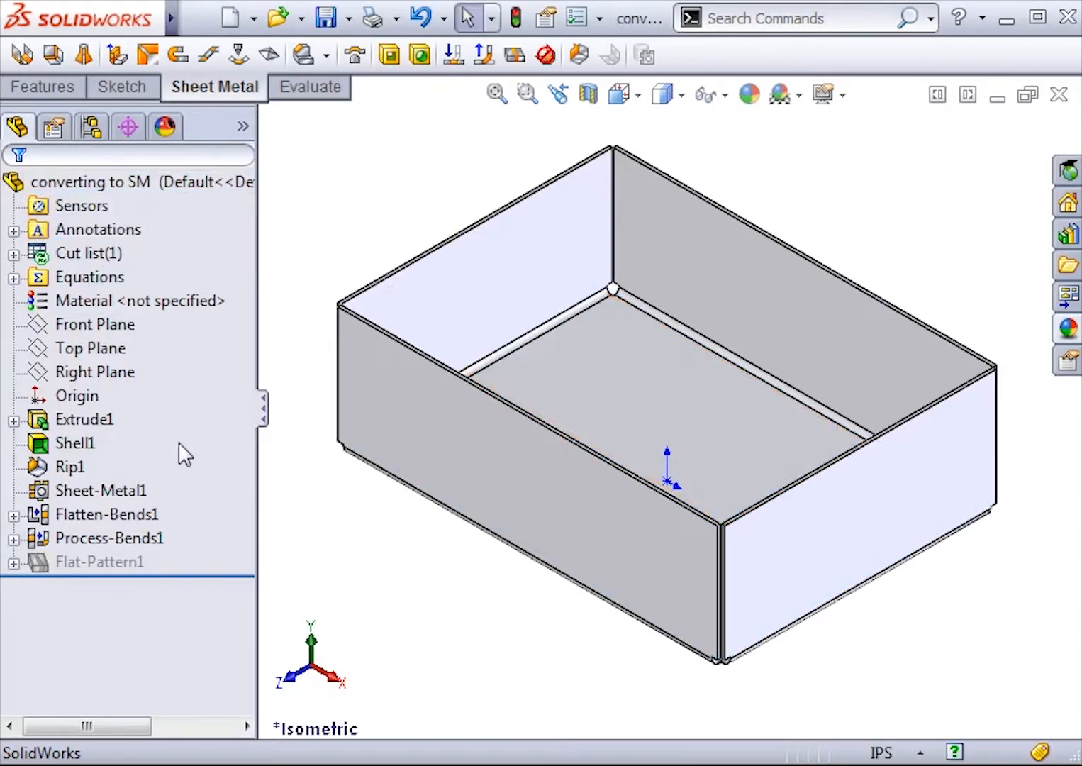
- Review the default radius option in Flatten-Bends1 and inspect the Process-Bends1 and Flat-Pattern1 features, keeping the default radius
click(156, 515)
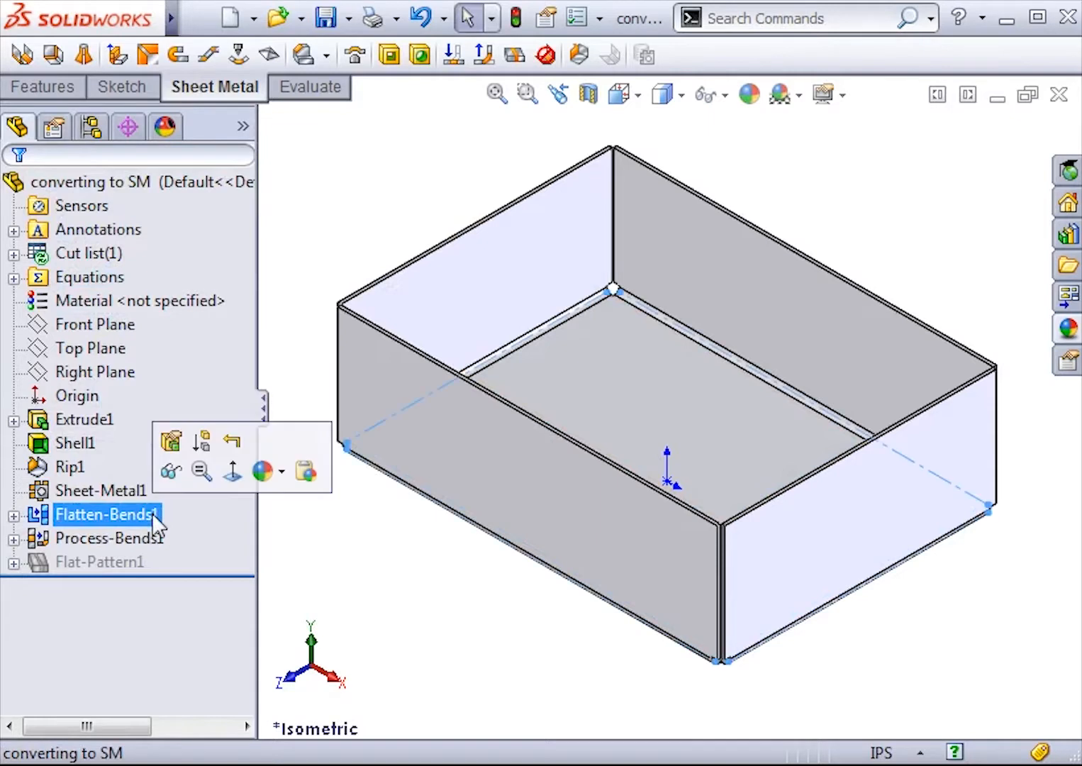
click(170, 447)
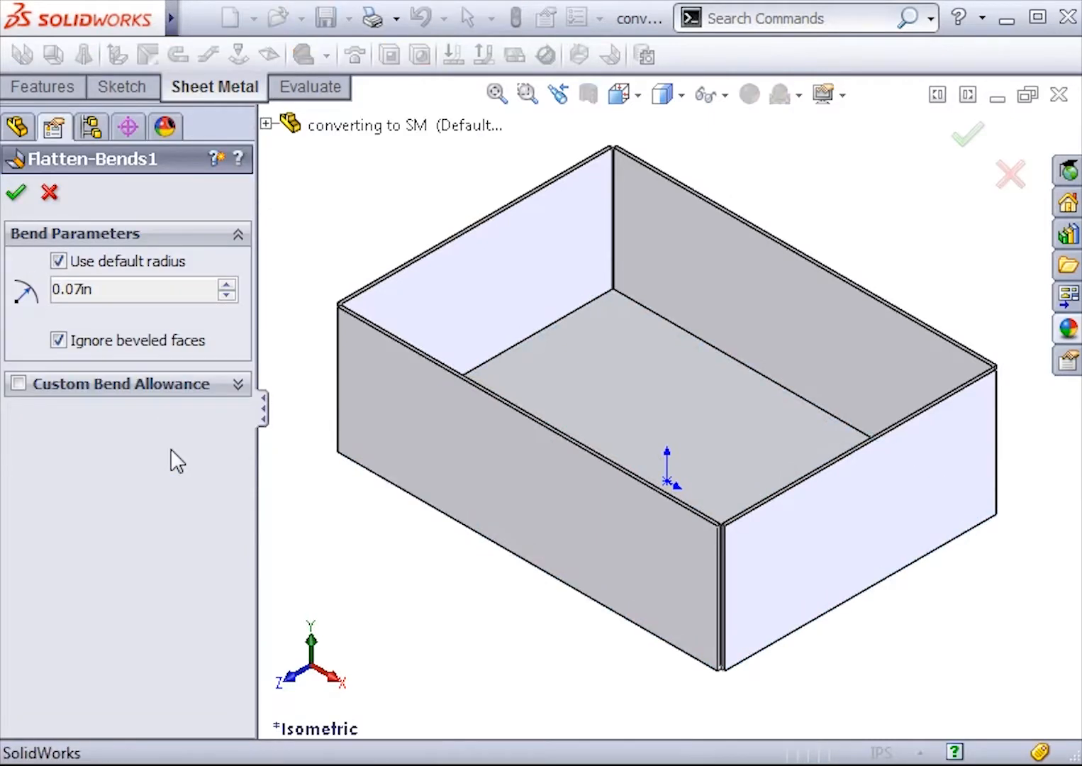
click(58, 261)
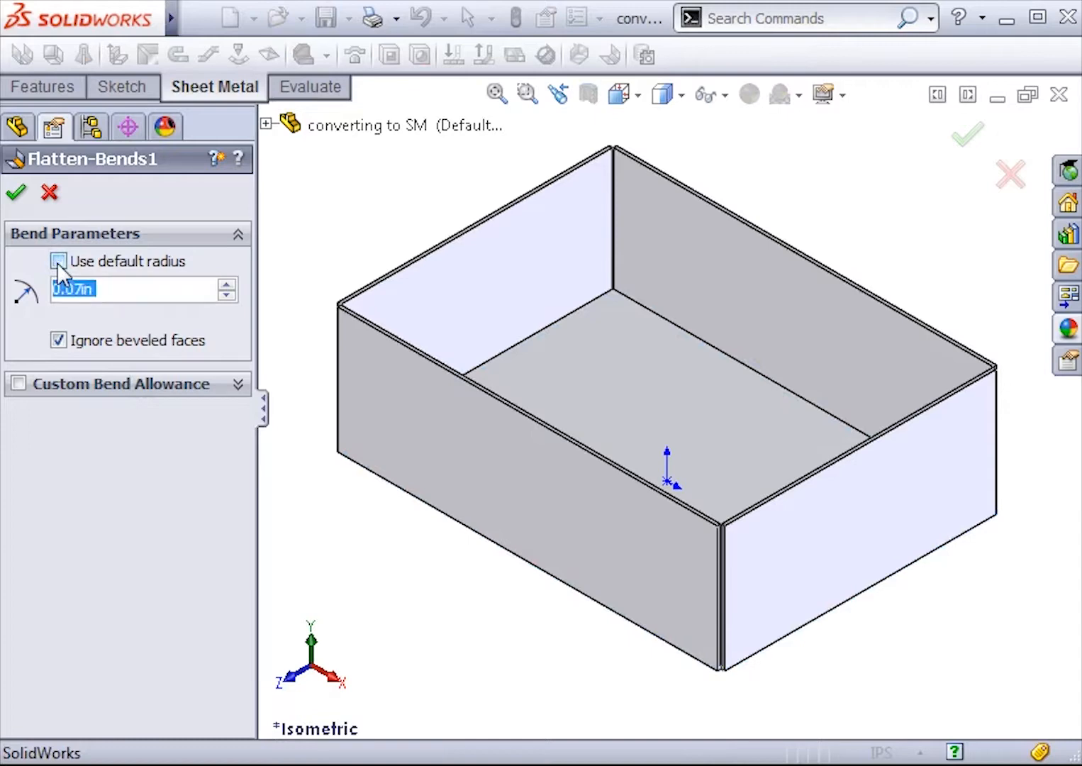
click(58, 261)
click(16, 191)
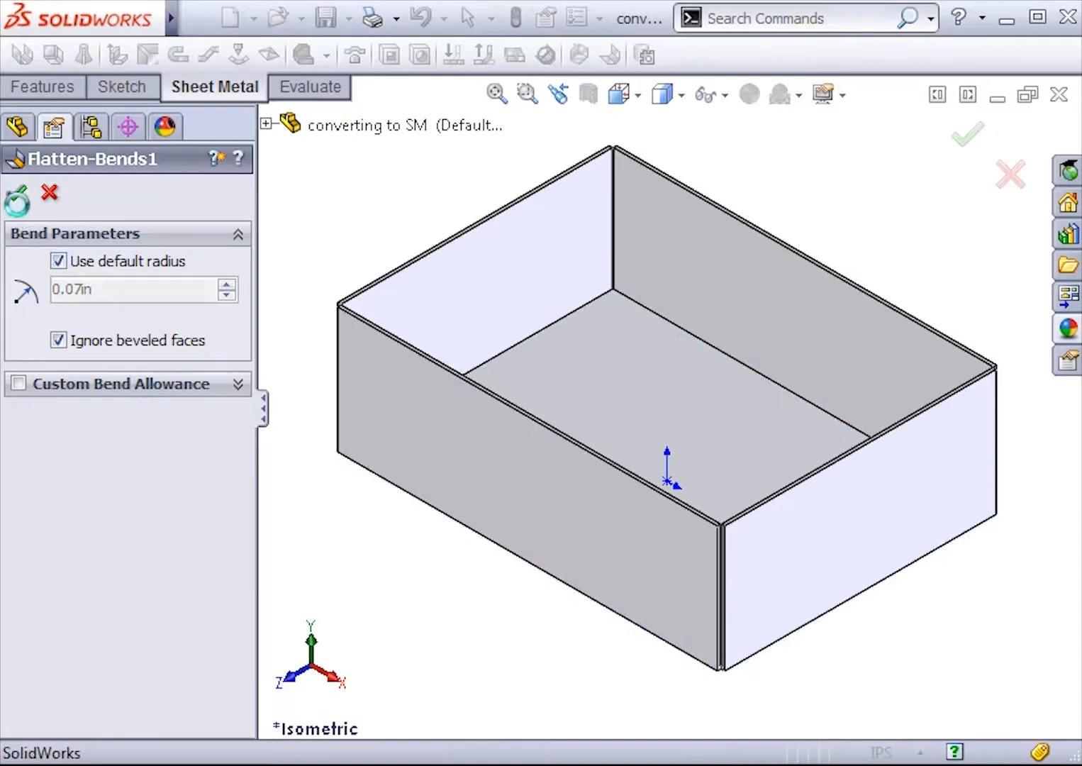
click(136, 538)
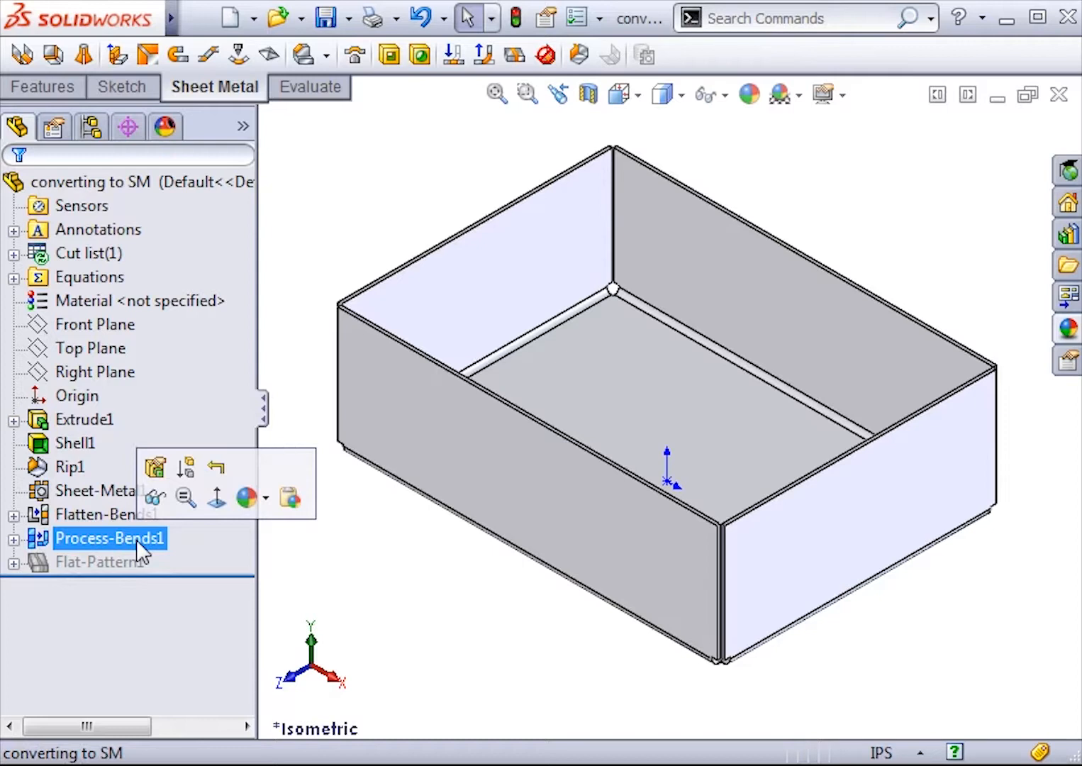
click(122, 558)
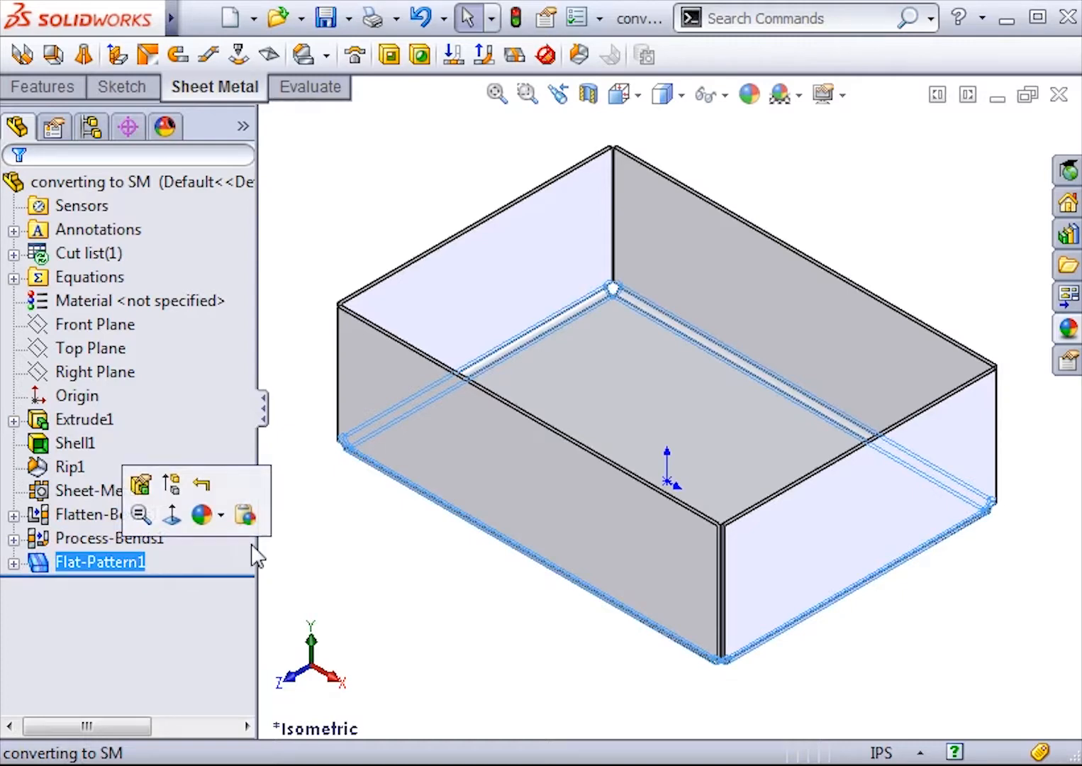
click(338, 528)
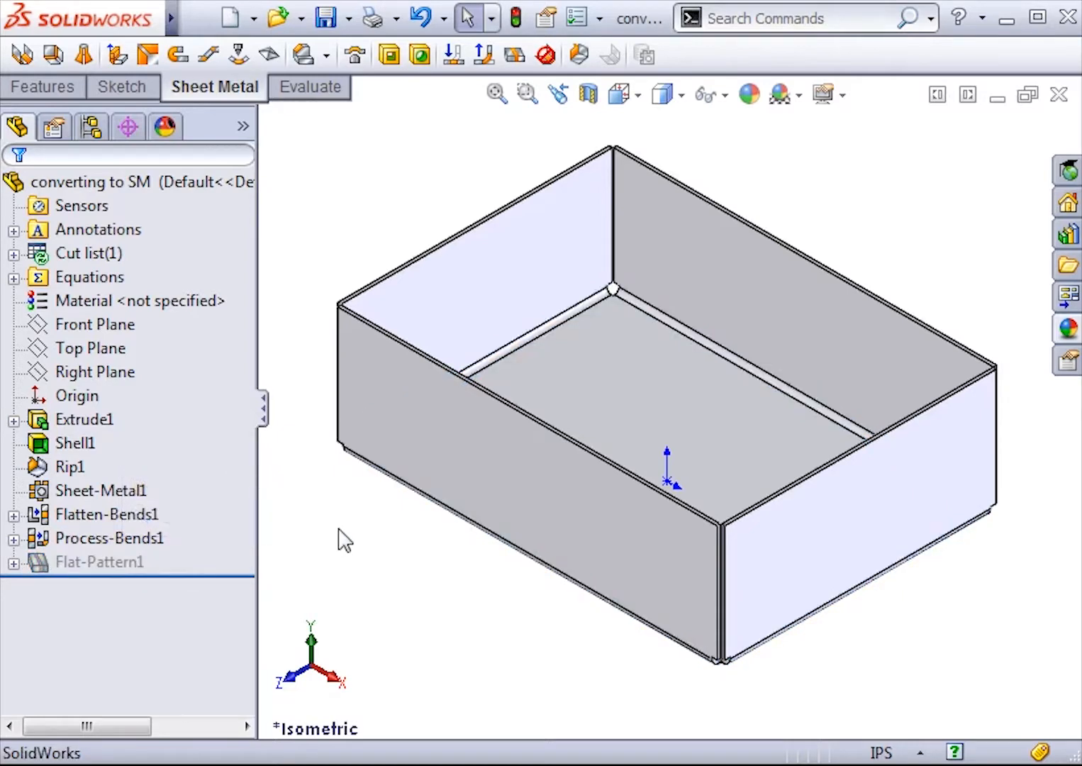
- Check the box in its flattened state and with all bends rolled back, and return it to the folded state
click(515, 55)
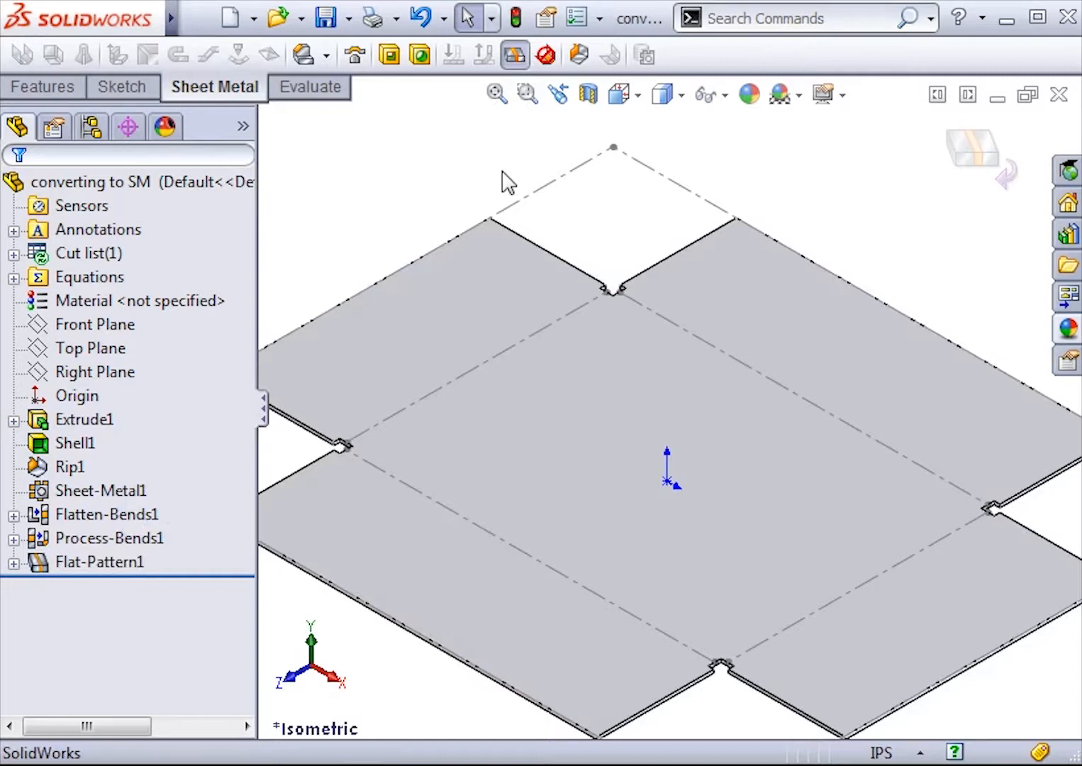
click(551, 59)
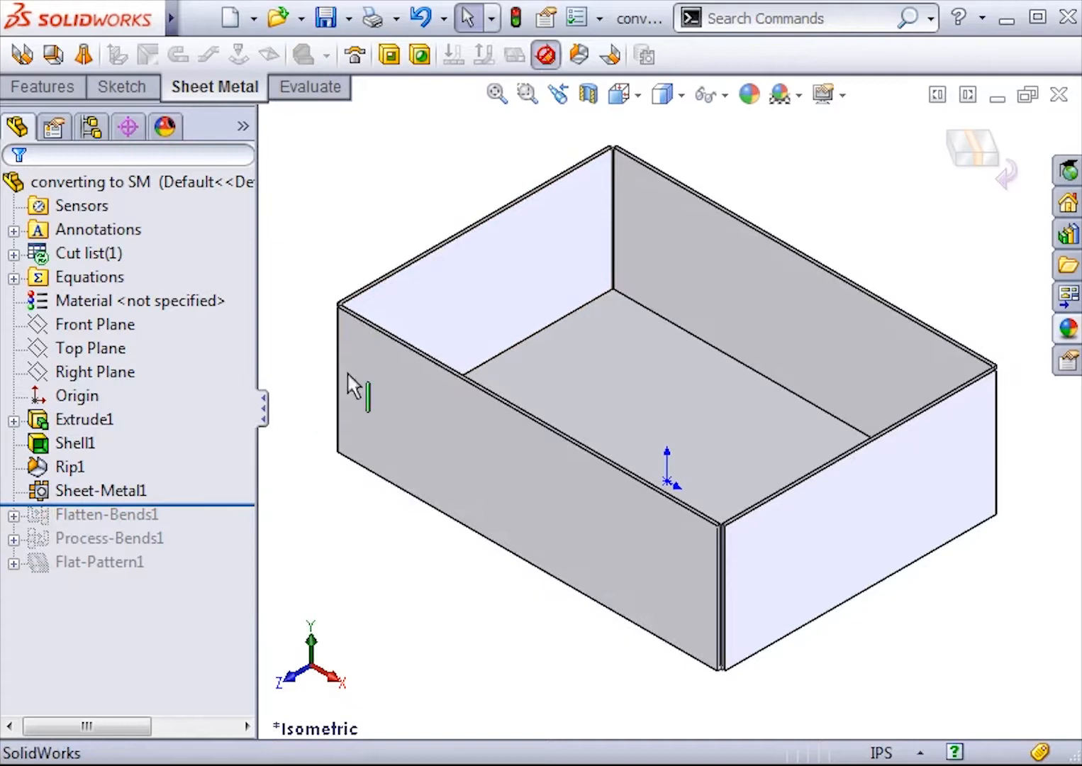
click(560, 67)
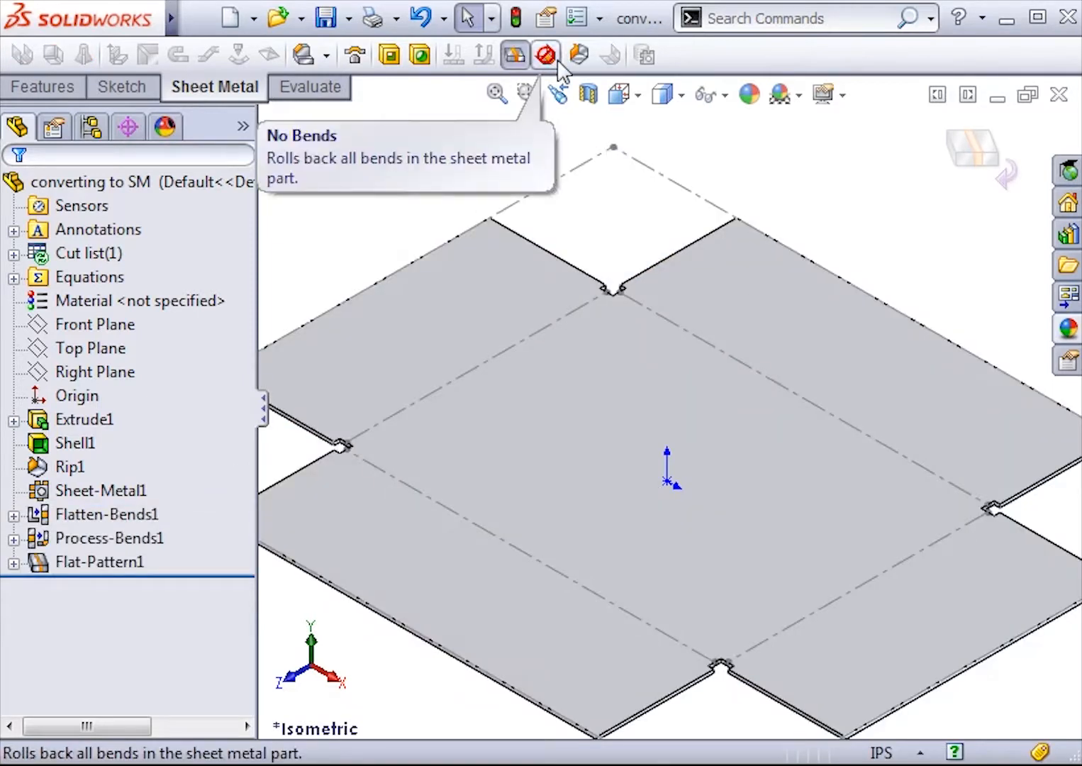
click(515, 57)
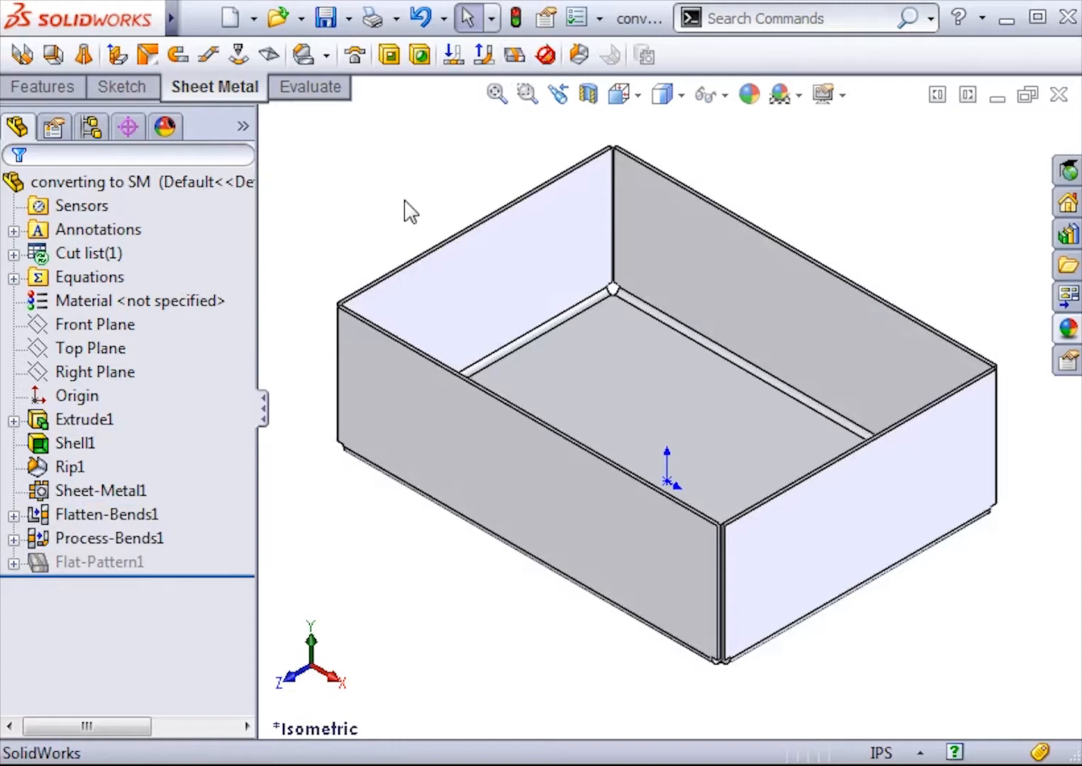
- Add a 90° inward edge flange along the short rear top edge, sized to the inner bottom corner, and check the flat pattern
click(117, 62)
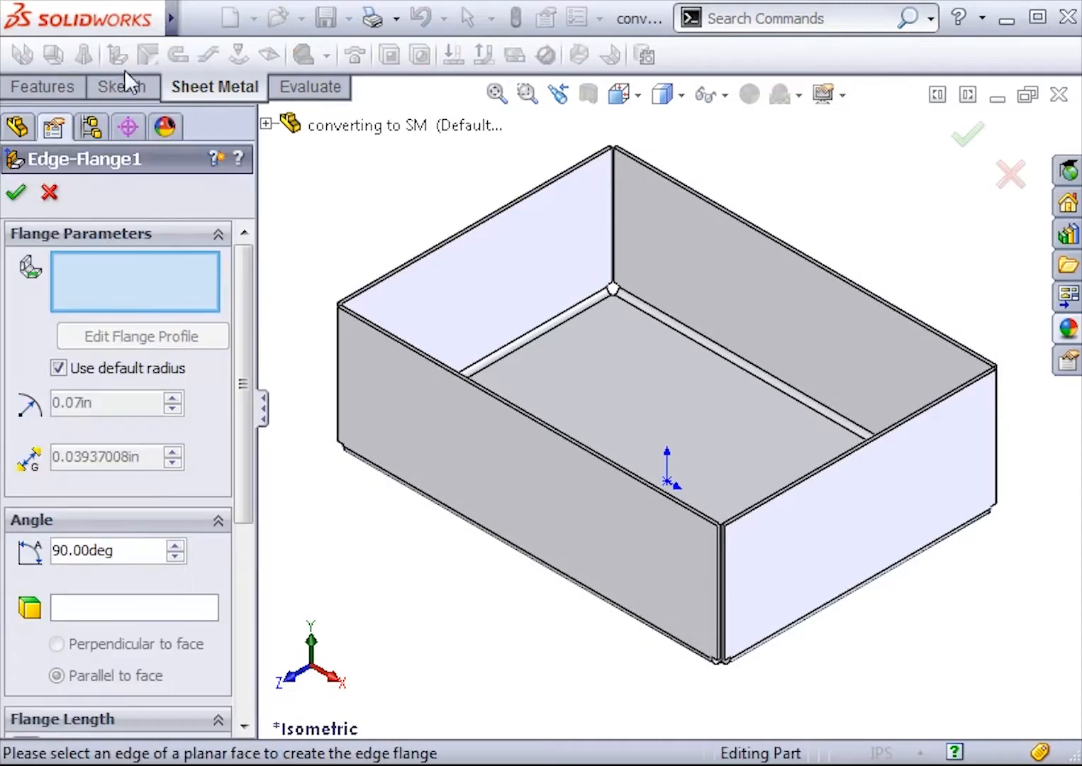
click(460, 235)
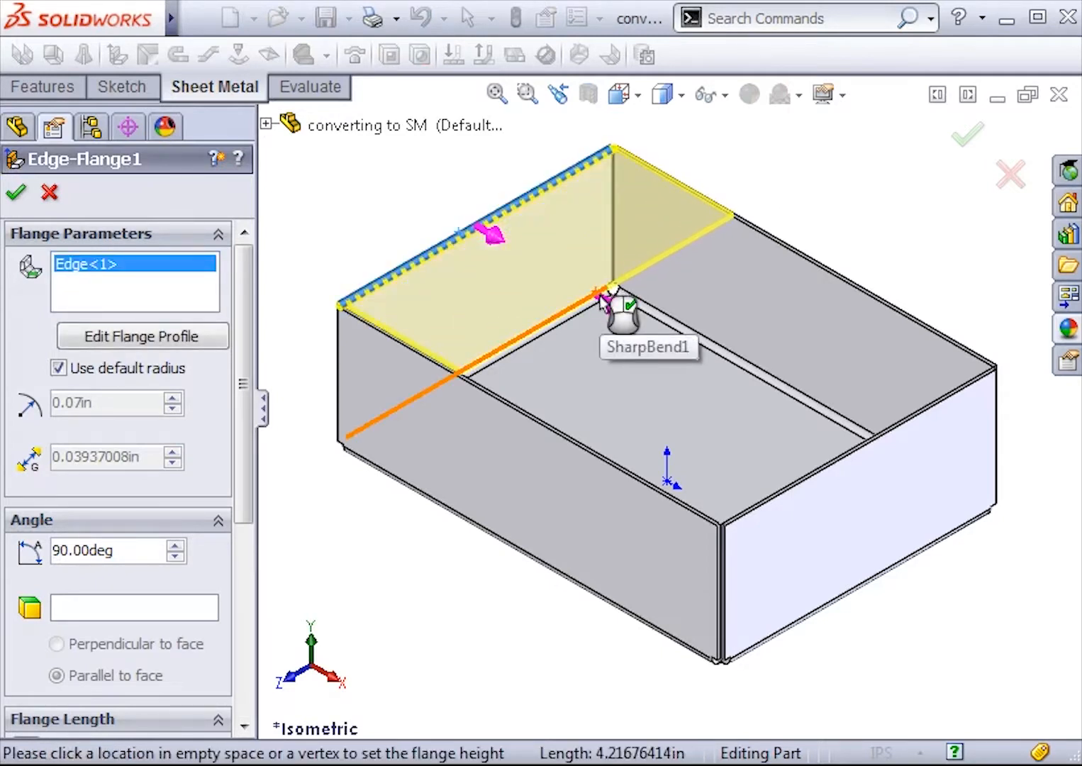
click(602, 299)
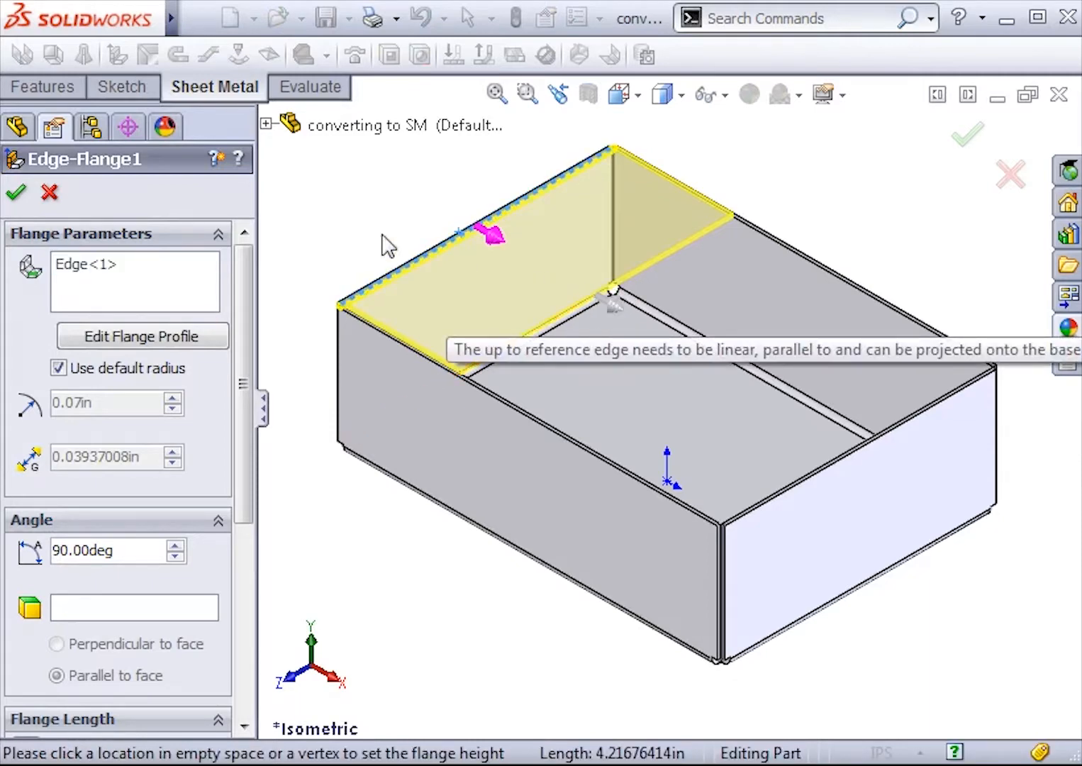
click(16, 191)
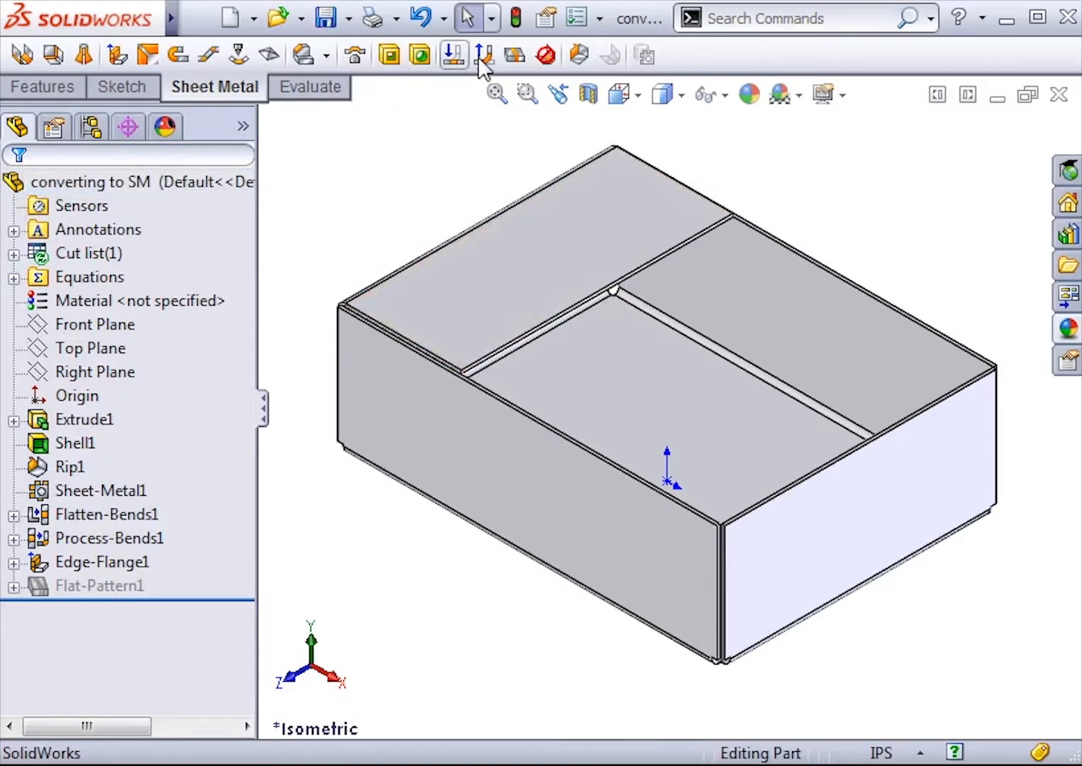
click(513, 57)
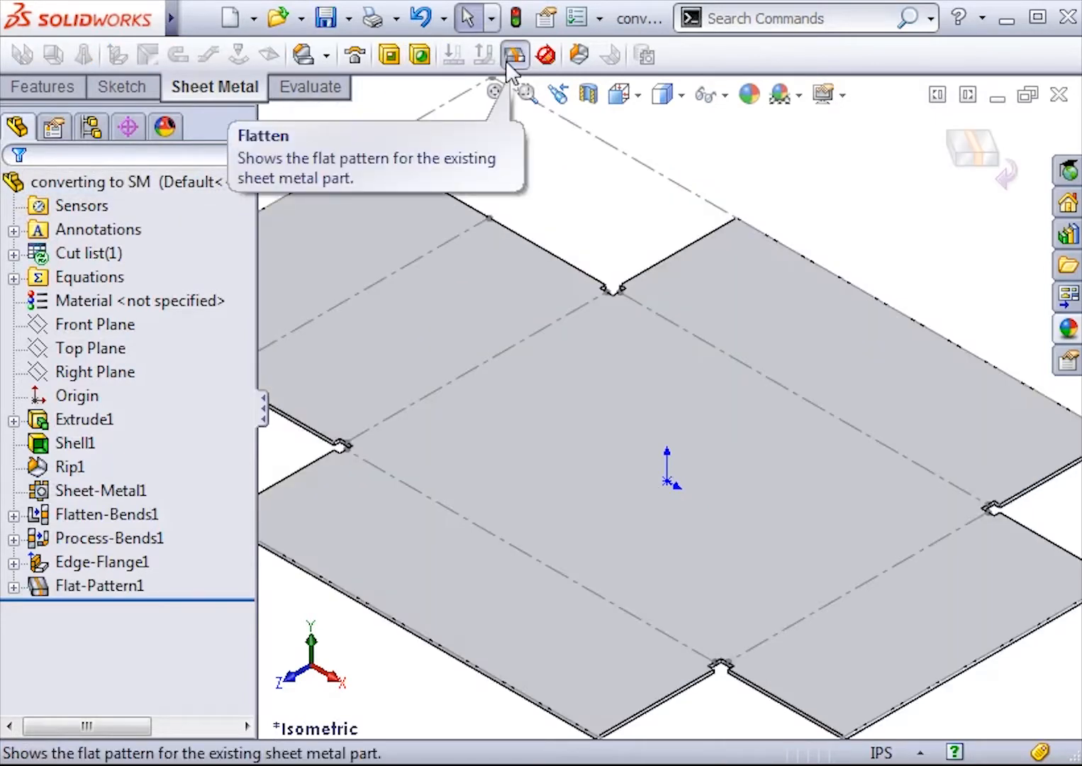
click(512, 58)
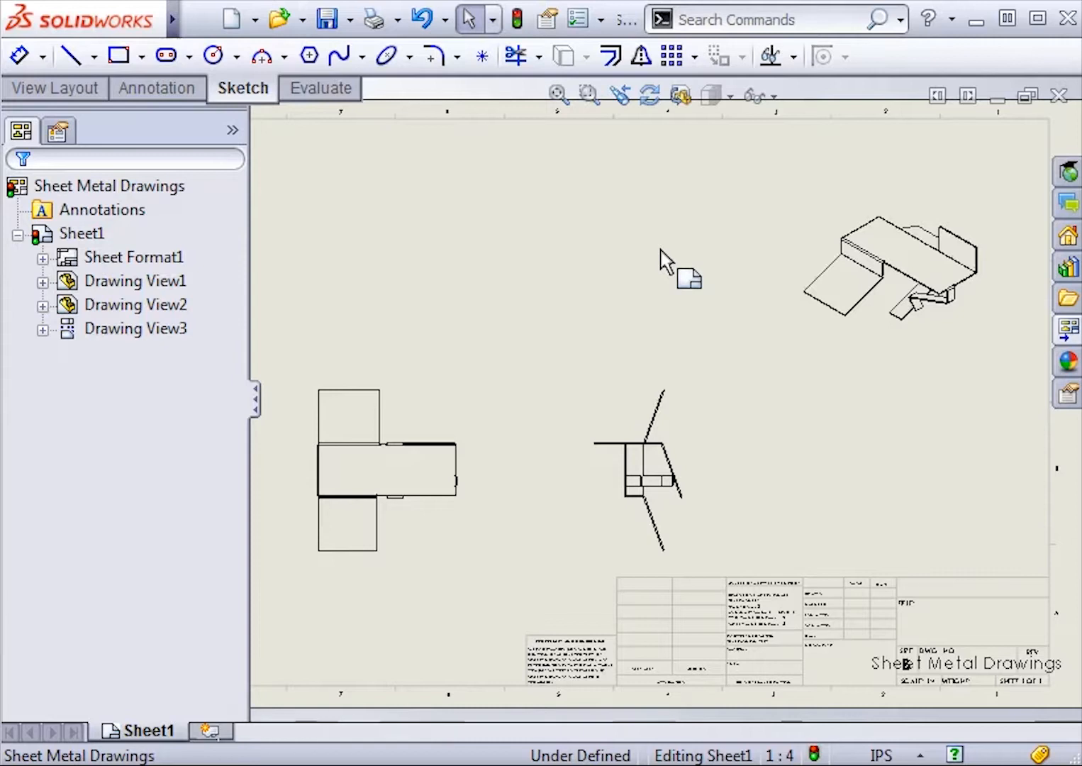
- Set the flat pattern color of upward bend lines to blue in the sheet metal document properties of the Sheet Metal Drawings drawing
click(600, 19)
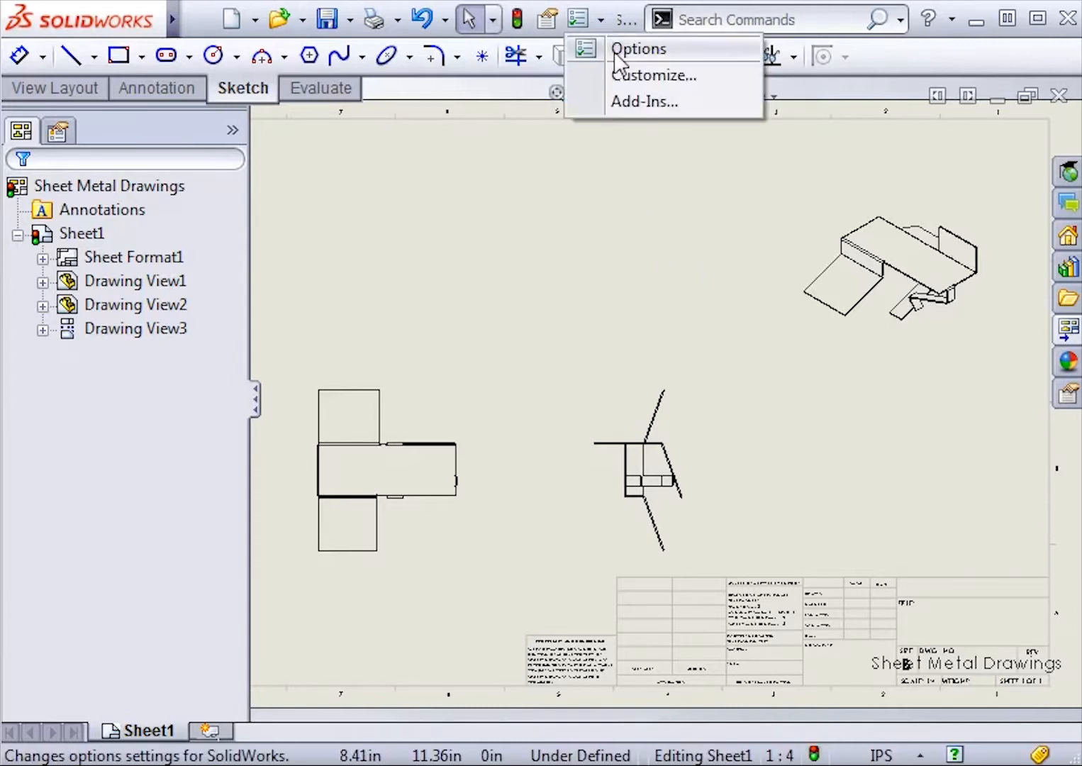
click(615, 51)
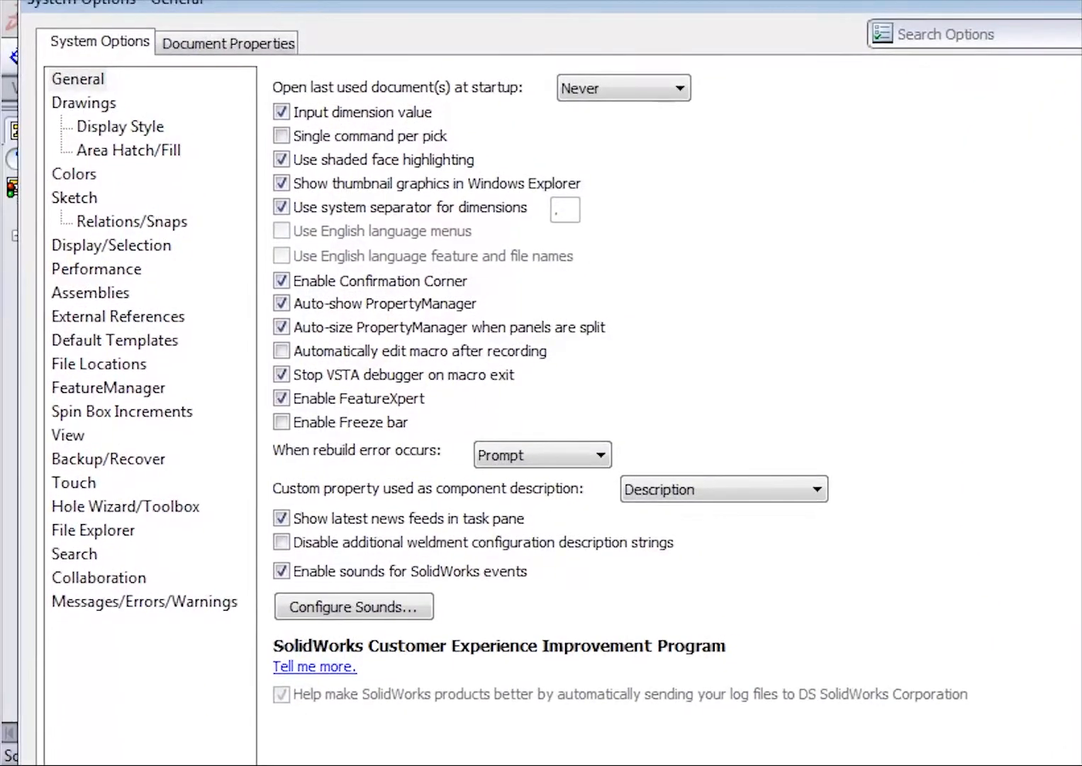
click(252, 51)
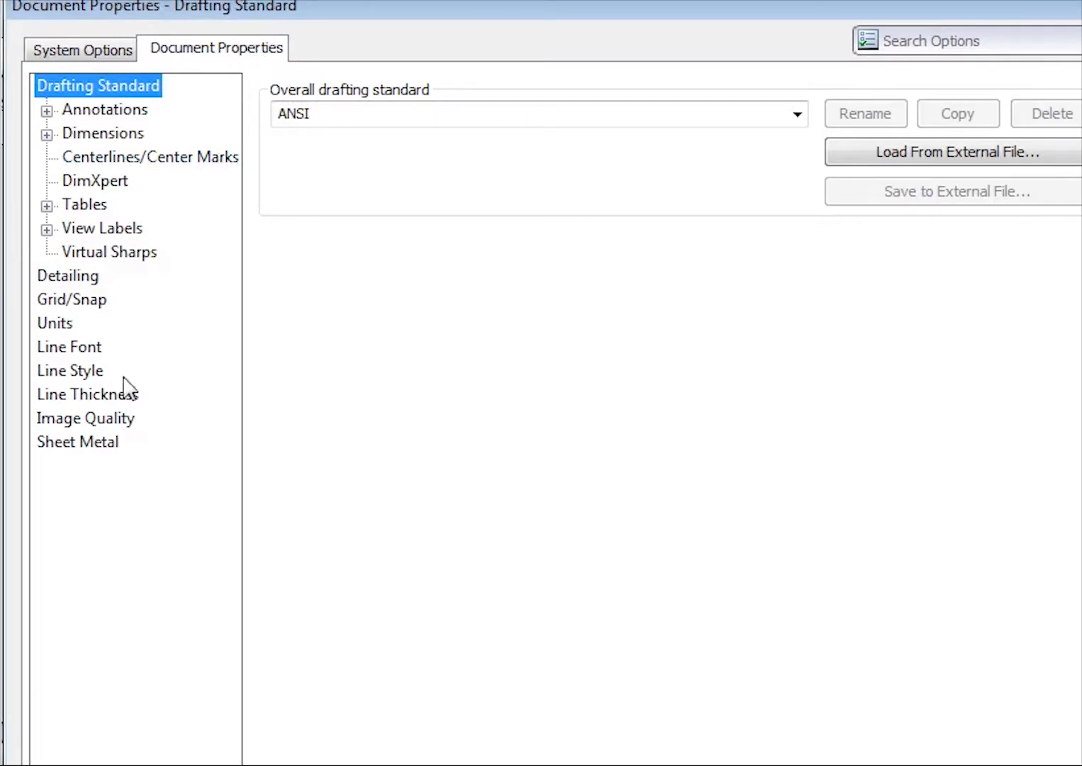
click(94, 446)
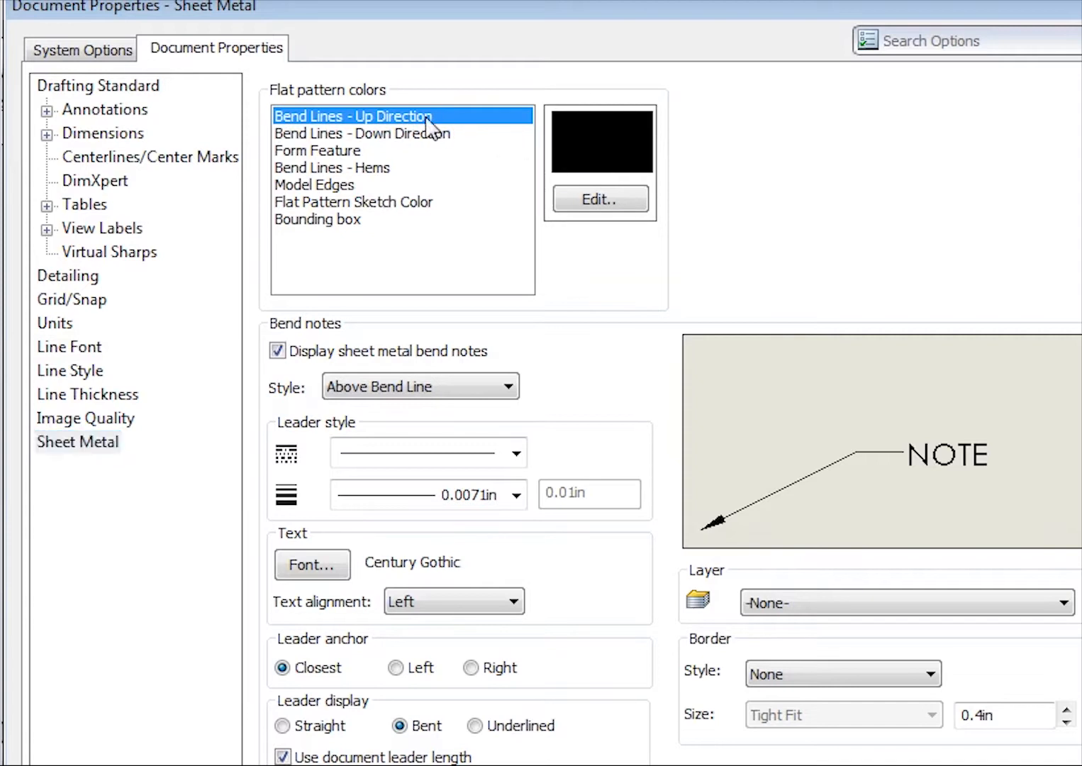
click(576, 200)
click(587, 438)
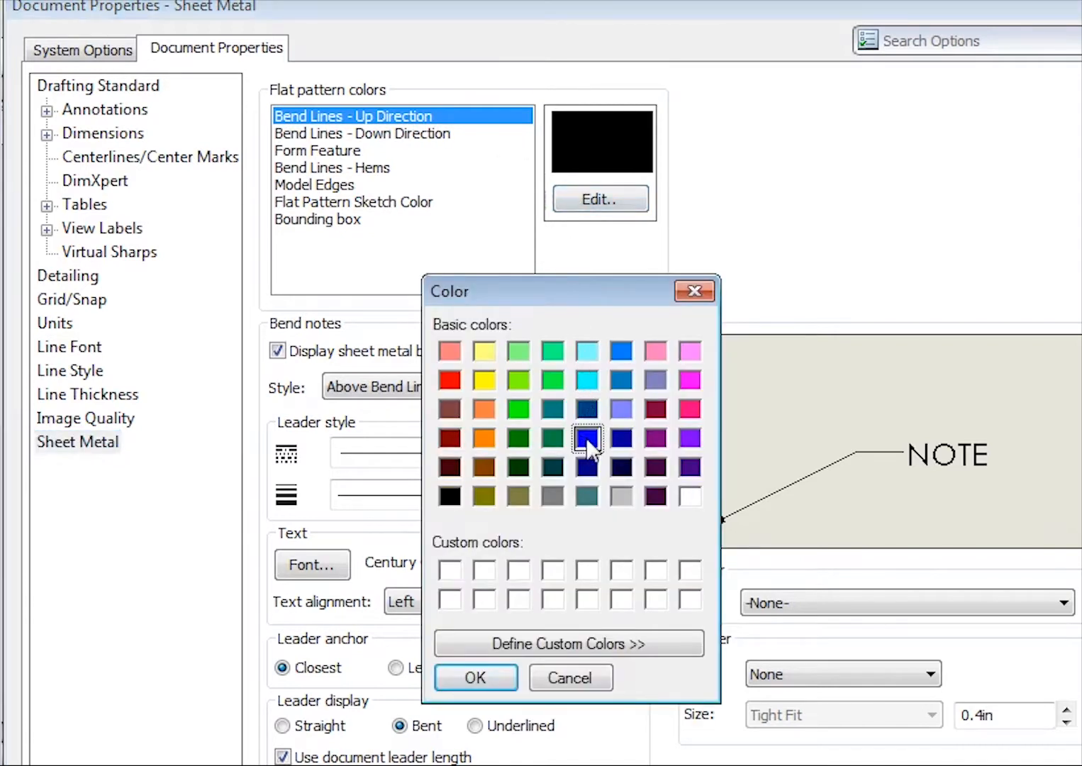
click(499, 679)
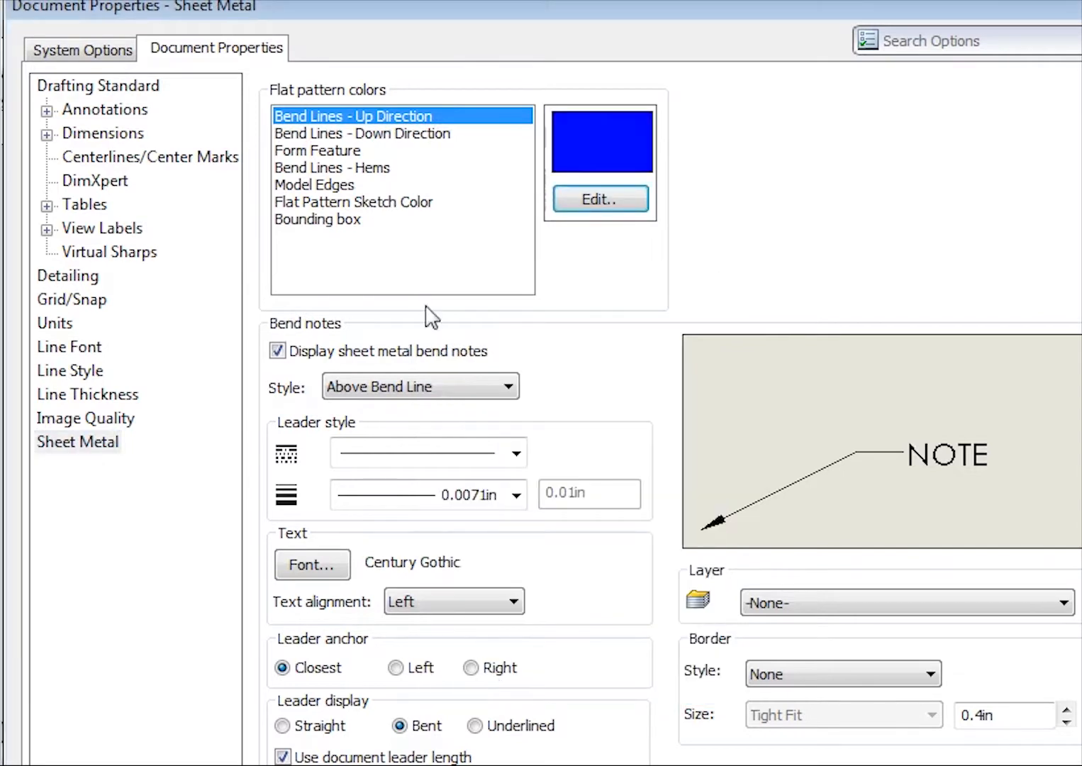
- Set the flat pattern color of downward bend lines to red
click(410, 135)
click(578, 202)
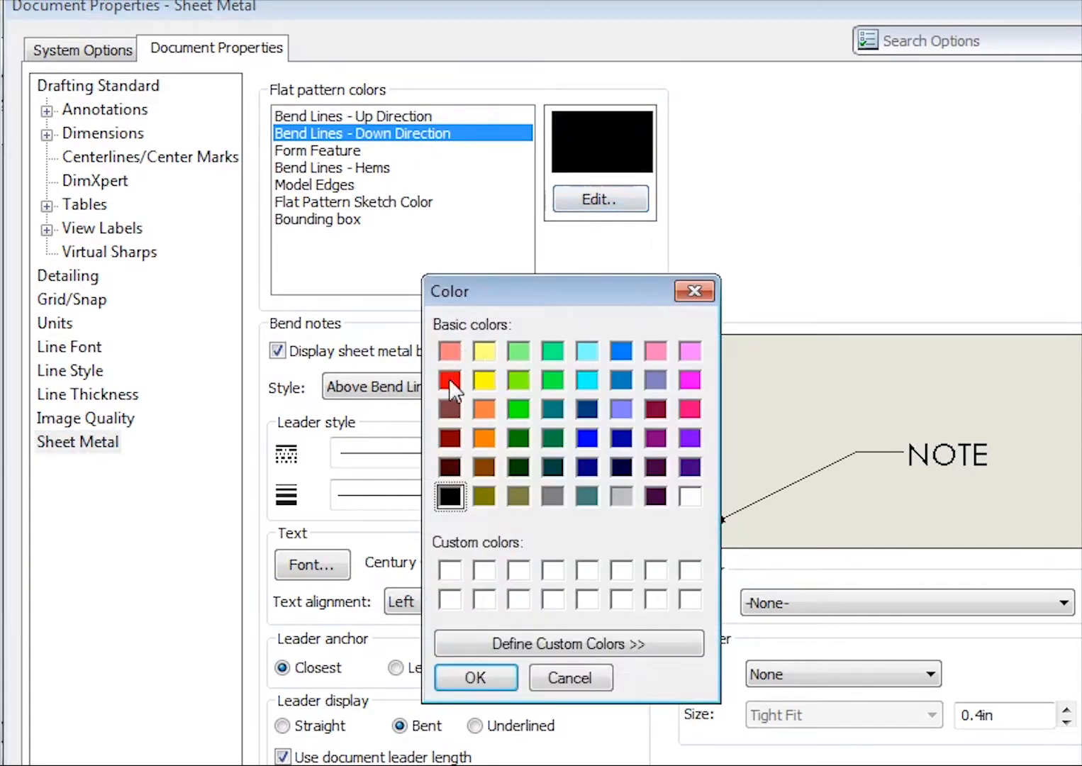
click(449, 380)
click(474, 680)
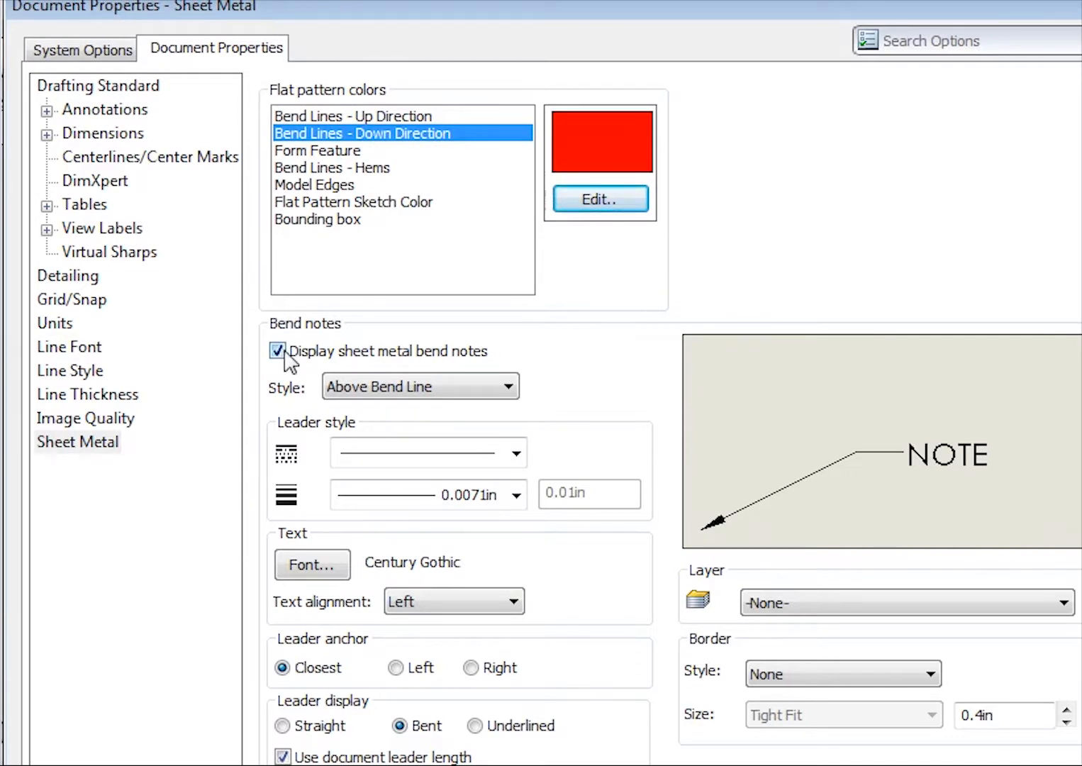
- Keep the bend note style as Above Bend Line and apply the sheet metal document properties
click(426, 383)
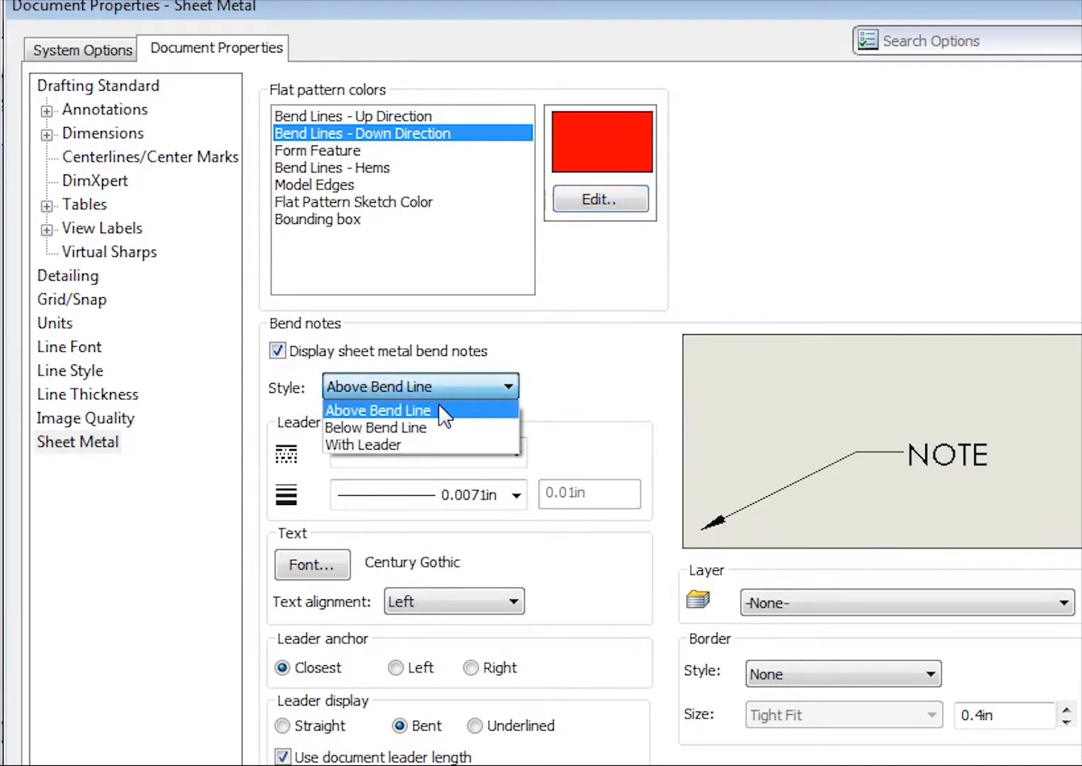
click(444, 412)
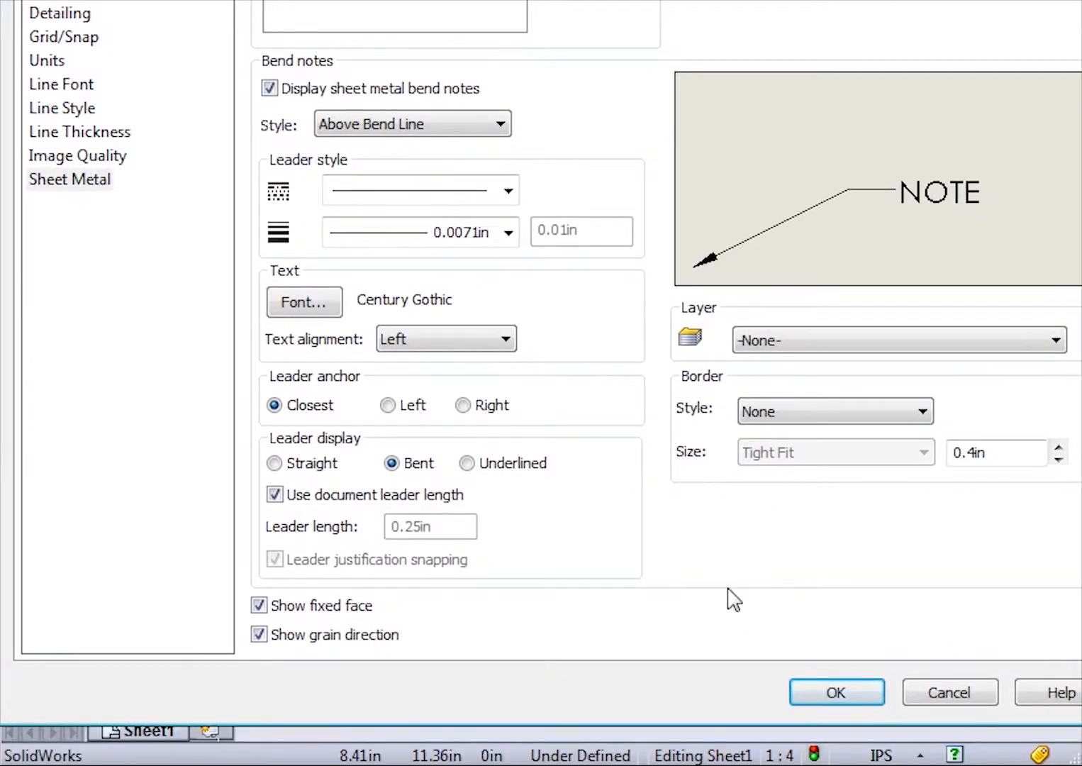
click(836, 693)
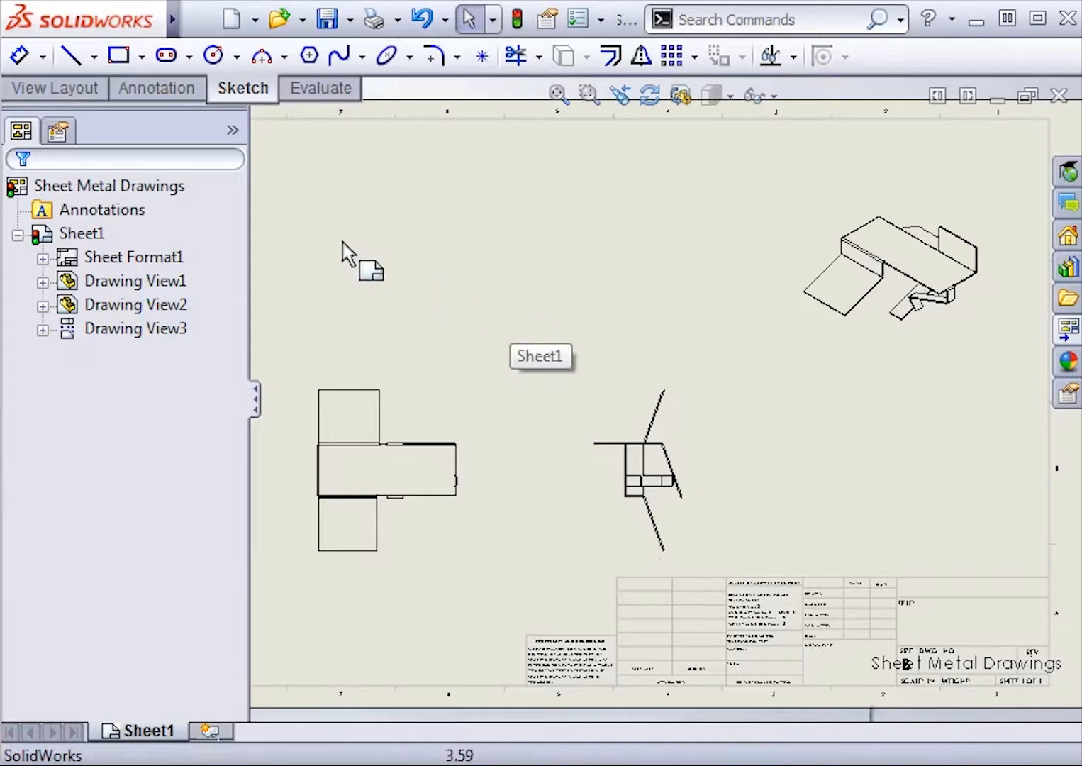
- Place a flat pattern model view of the sheet metal part above the lower flange view, without adding any projected views
click(88, 88)
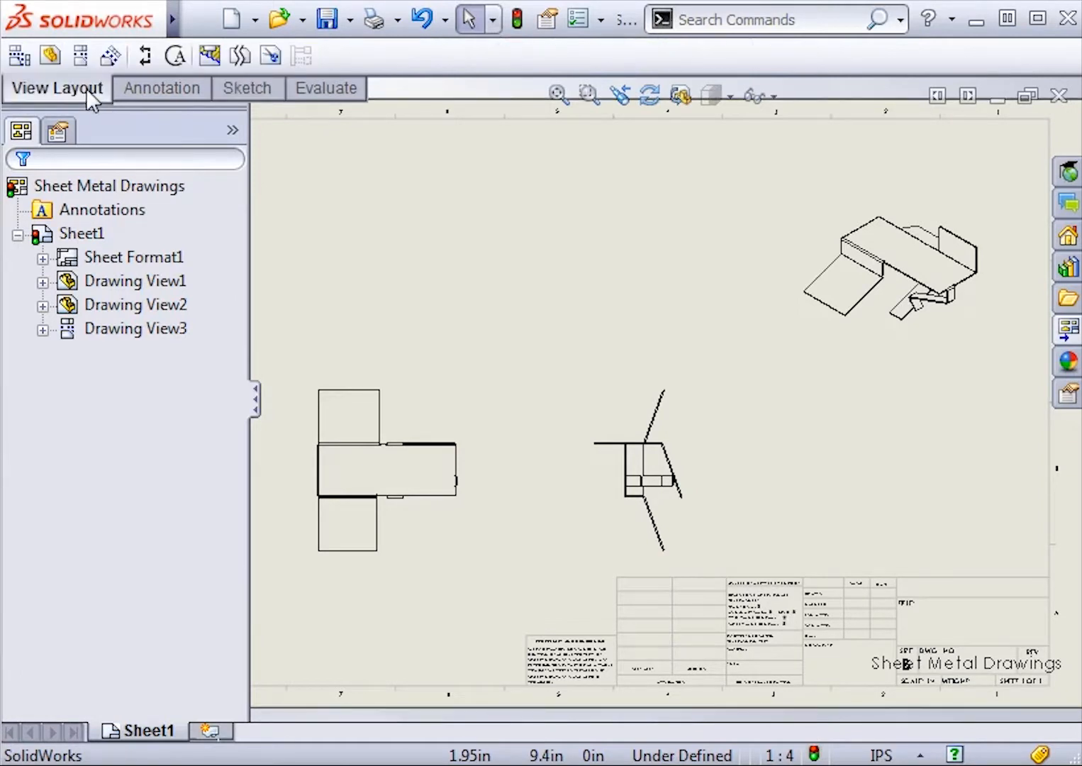
click(55, 54)
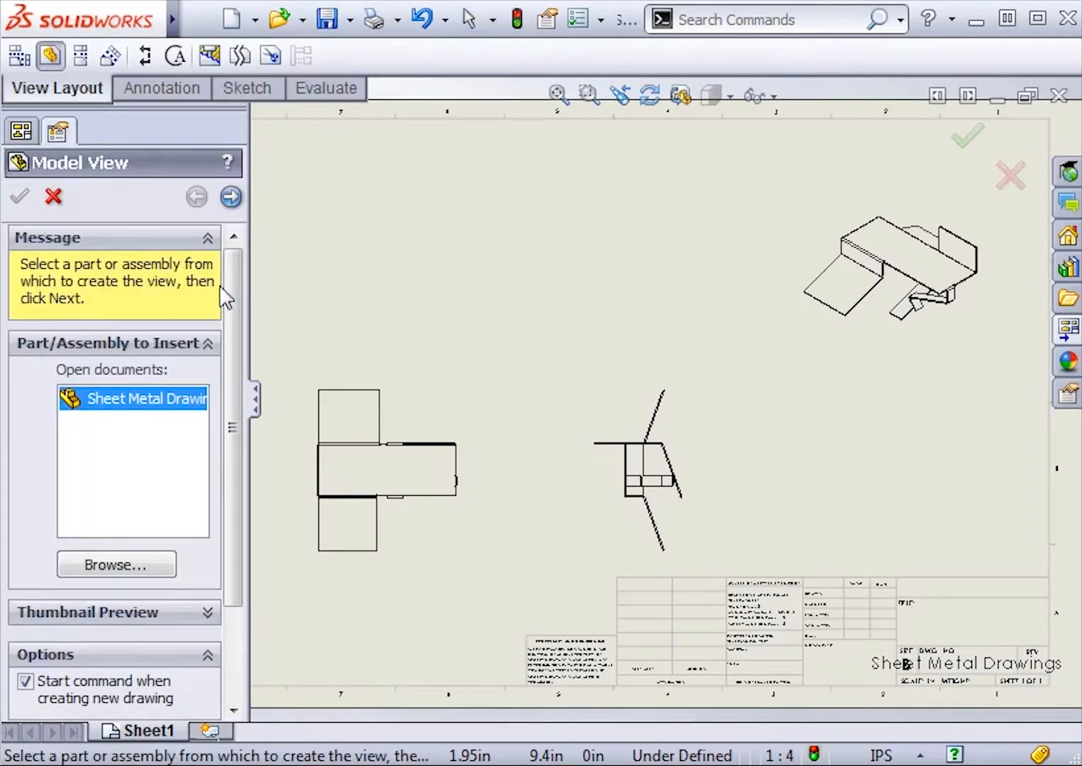
click(231, 197)
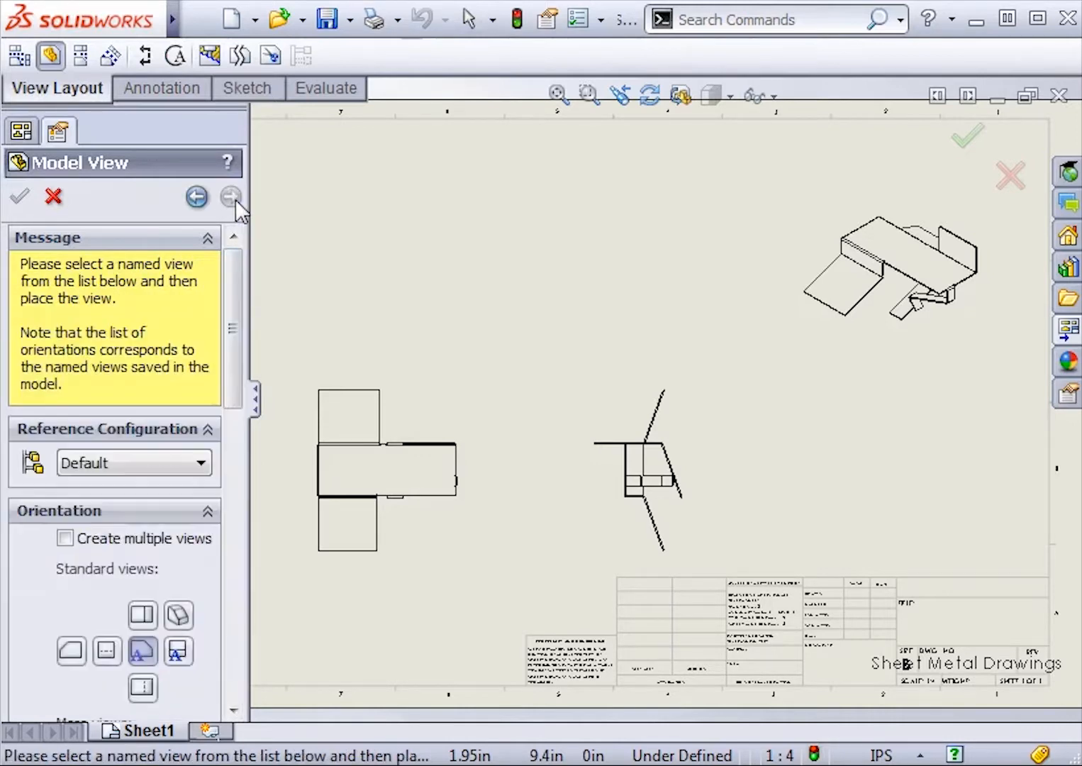
scroll(232, 298, down, 2)
scroll(259, 375, down, 2)
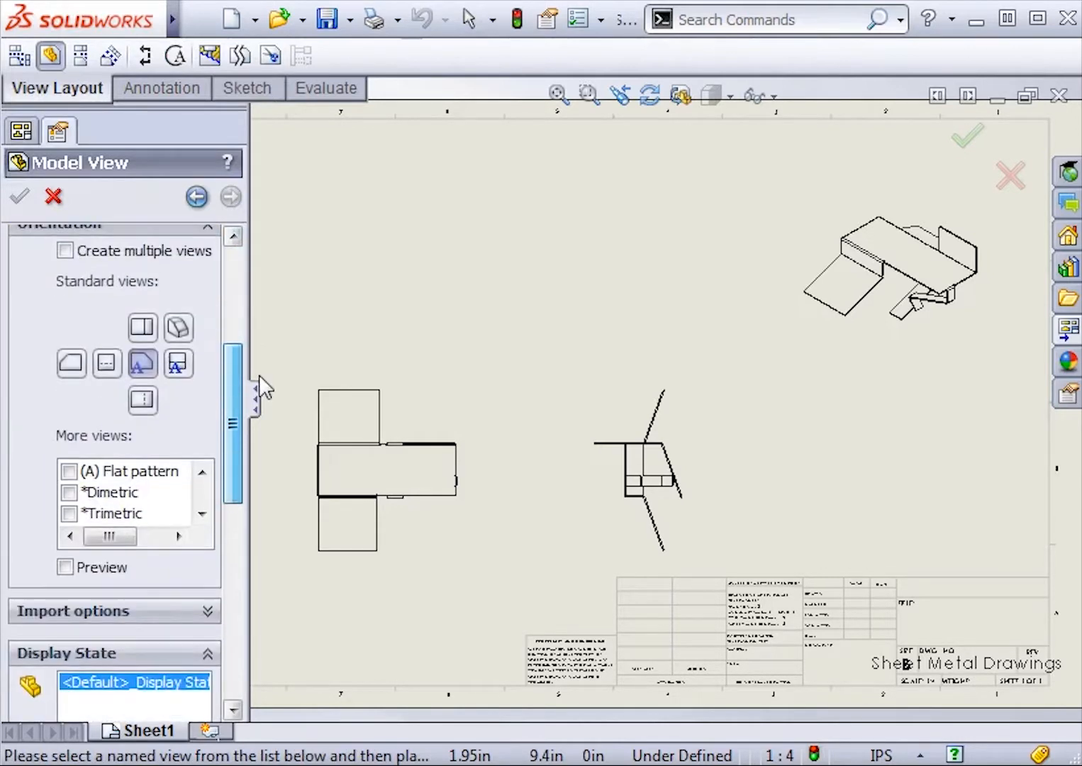
click(69, 468)
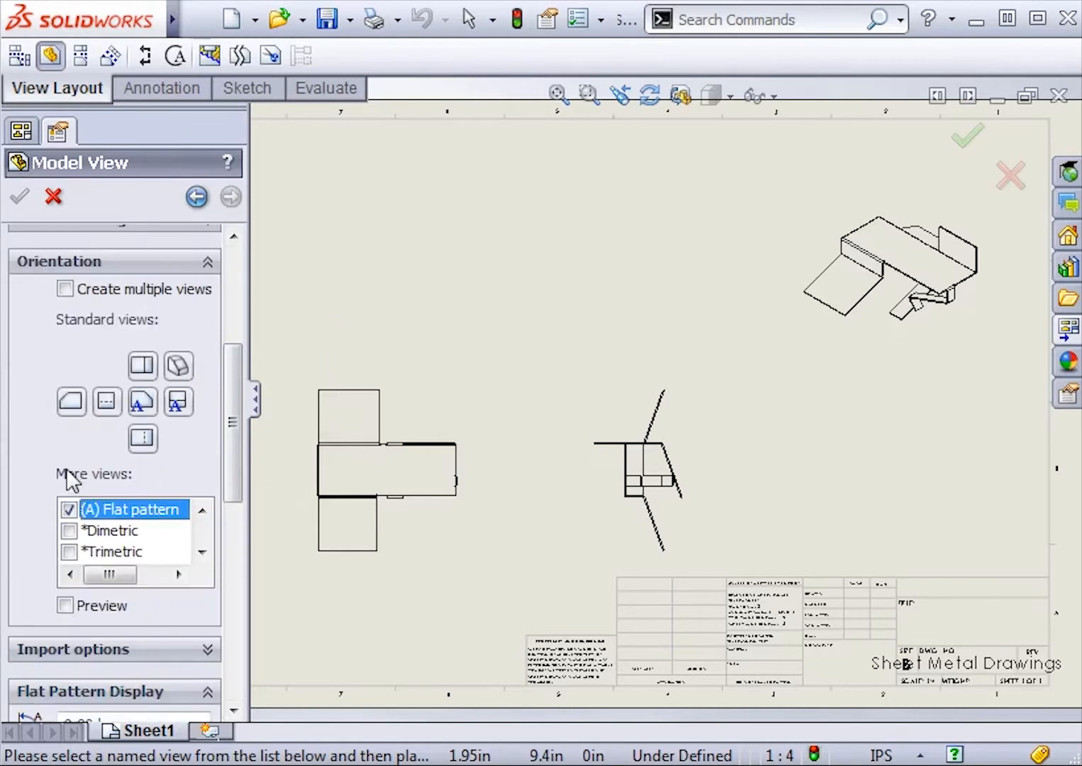
click(519, 278)
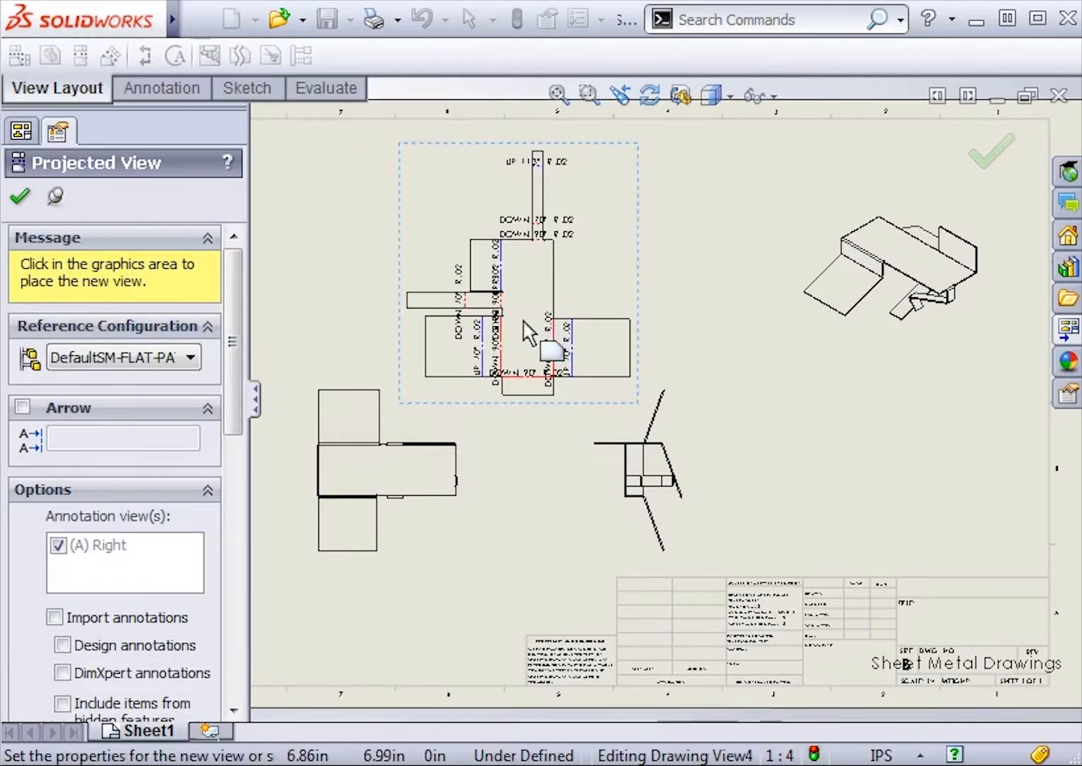
scroll(587, 411, down, 6)
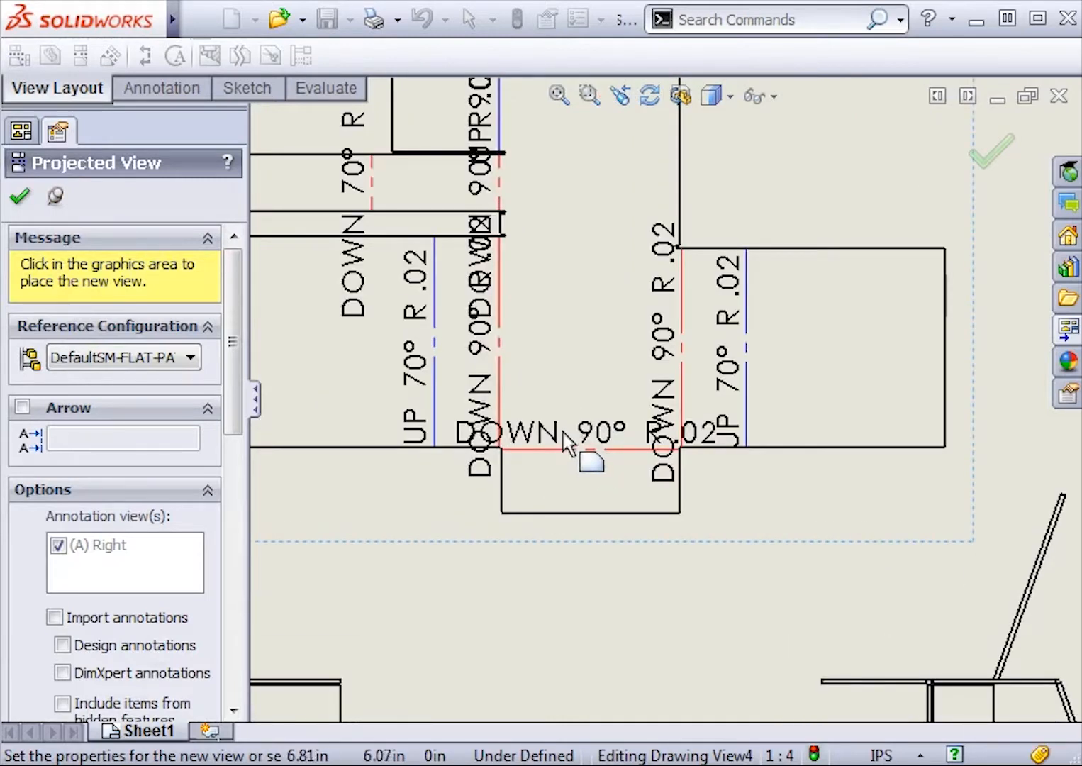
scroll(565, 434, up, 2)
scroll(567, 431, up, 1)
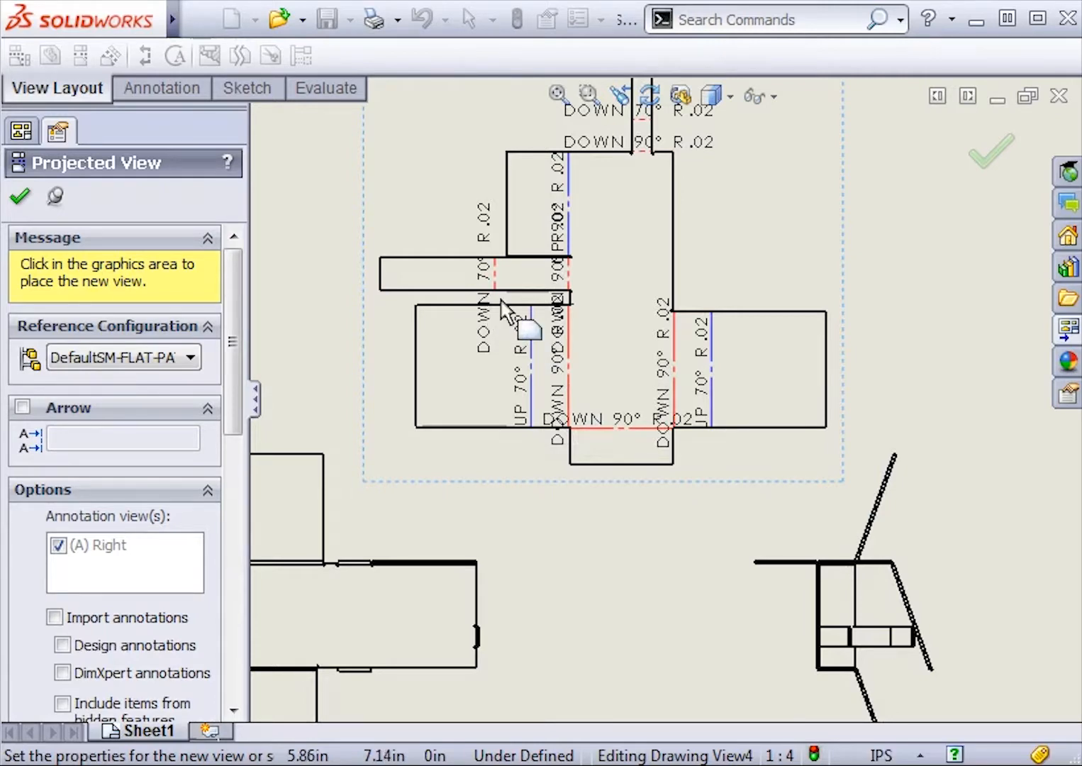
scroll(507, 309, up, 1)
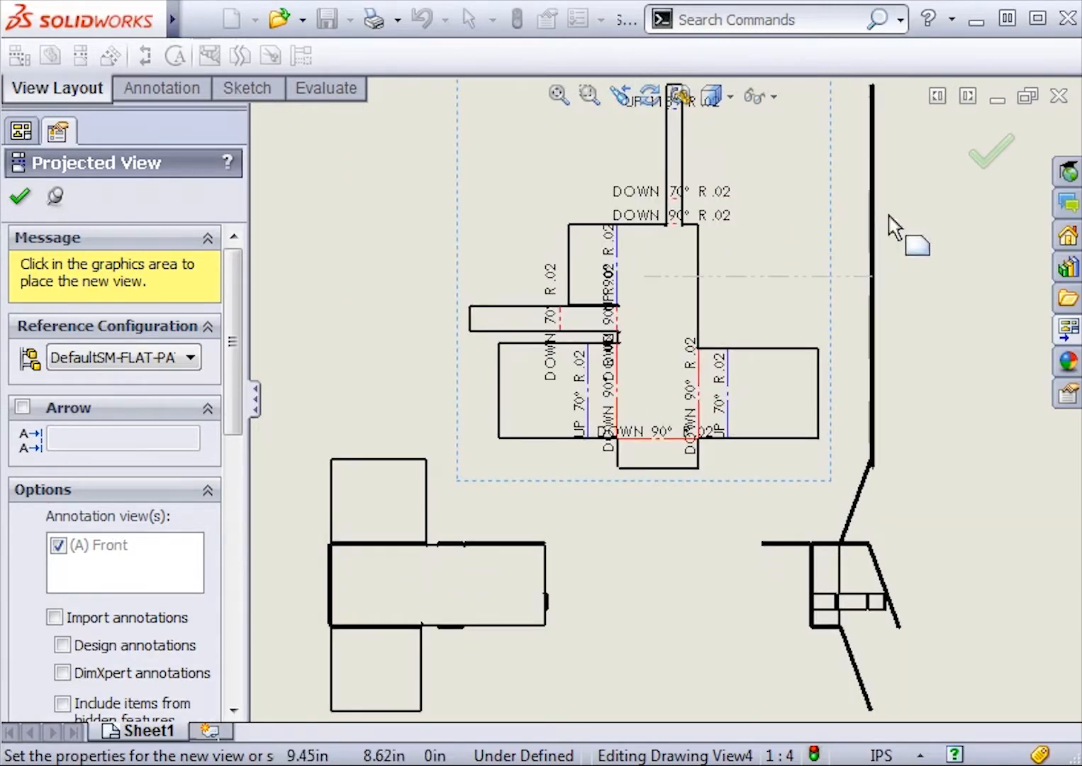
key(Escape)
- Move the bend note of the flat pattern's lowest horizontal bend line clear of the geometry, just below the bottom tab
drag(663, 431, 649, 489)
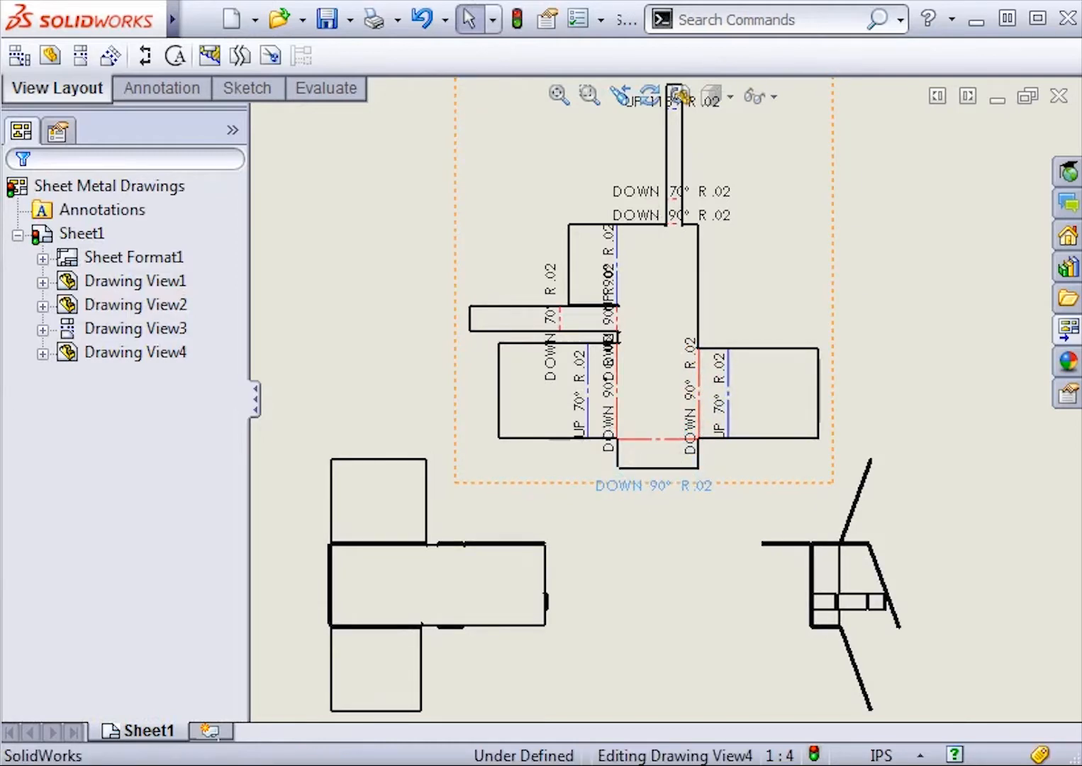
click(652, 520)
scroll(657, 454, down, 2)
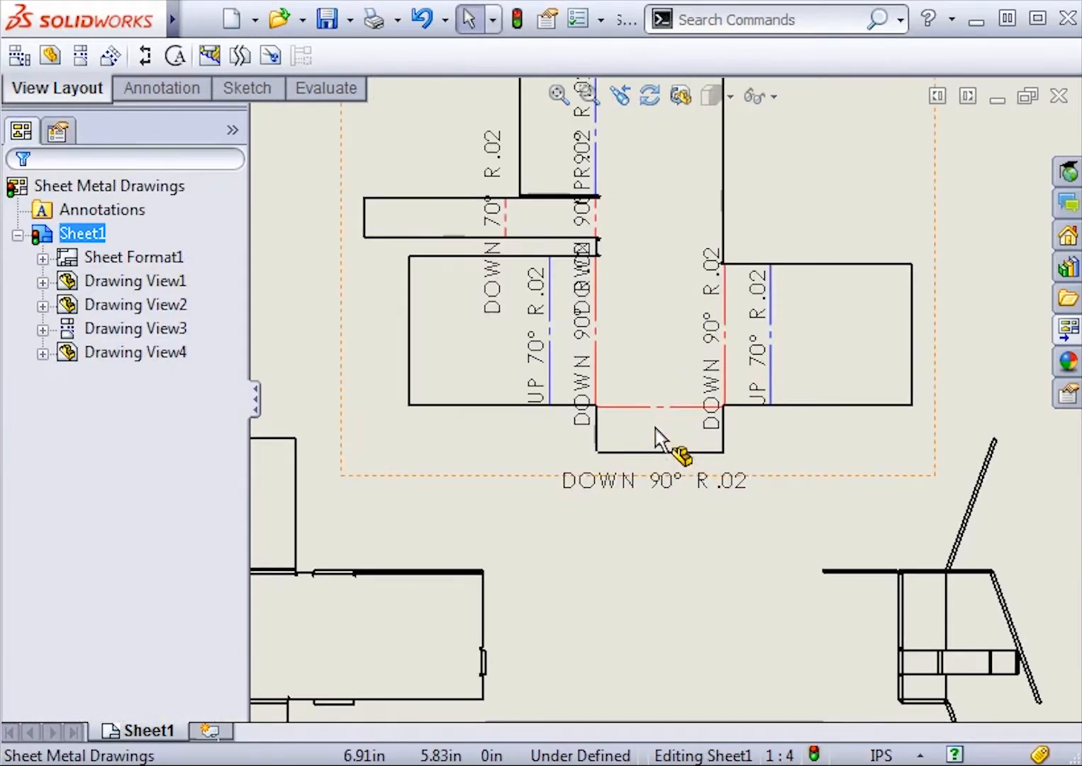
- Switch to the file explorer to check the SolidWorks lang\english folder for the bendnoteformat file, and close the window
key(alt+Tab)
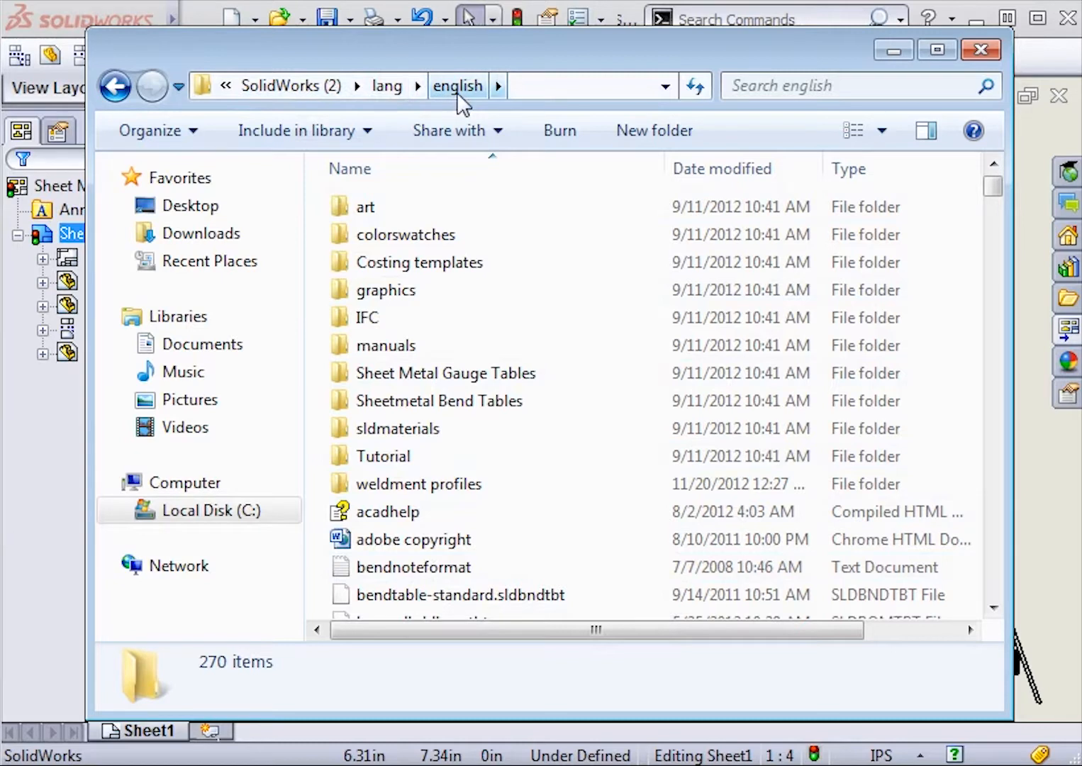
click(981, 51)
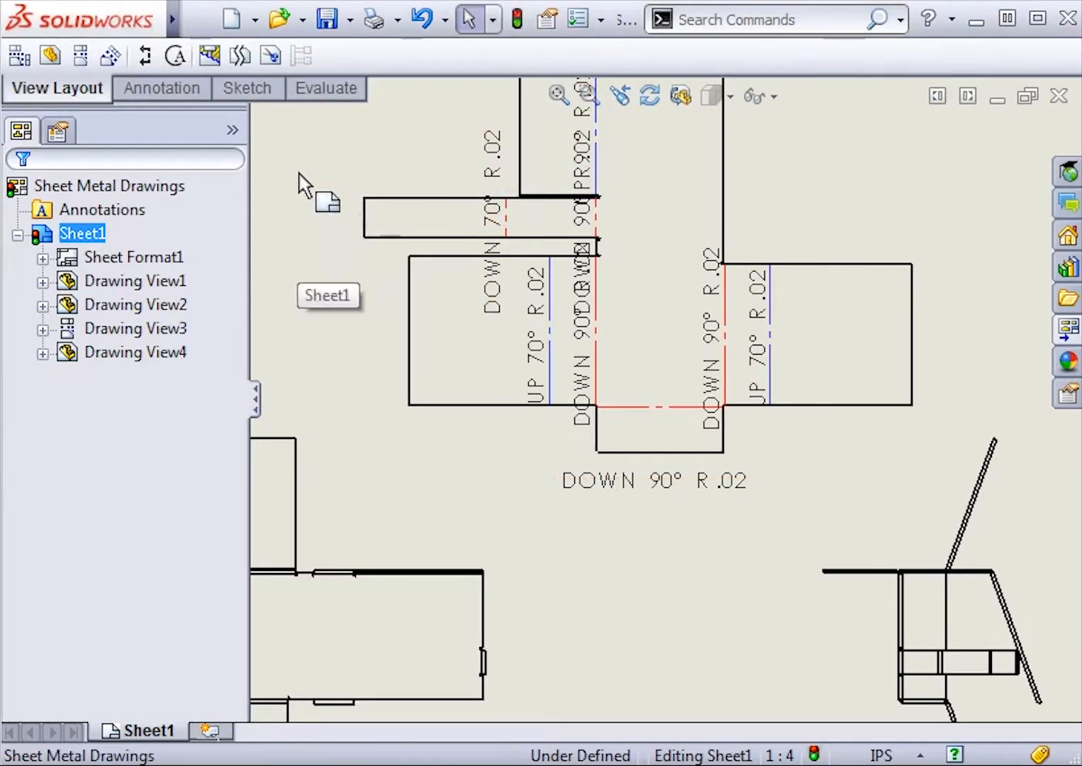
- Remove the <bend-direction> variable from the flat pattern view's bend notes, keeping the bend angle and bend radius
click(339, 158)
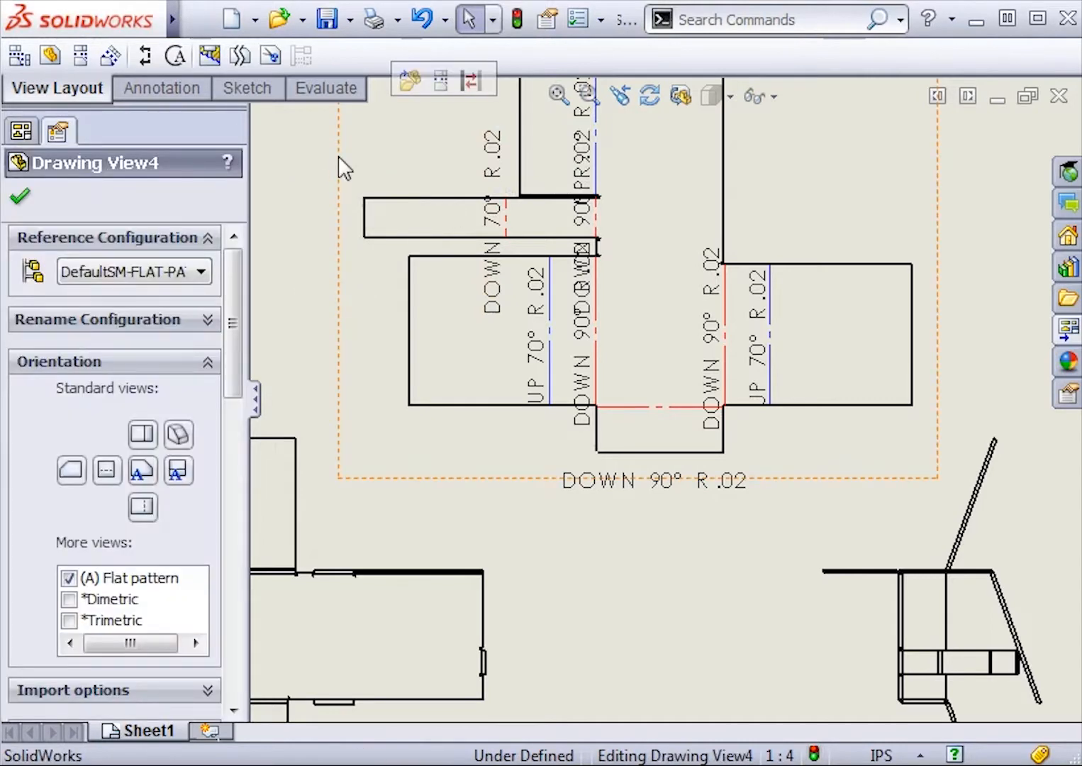
drag(237, 243, 241, 418)
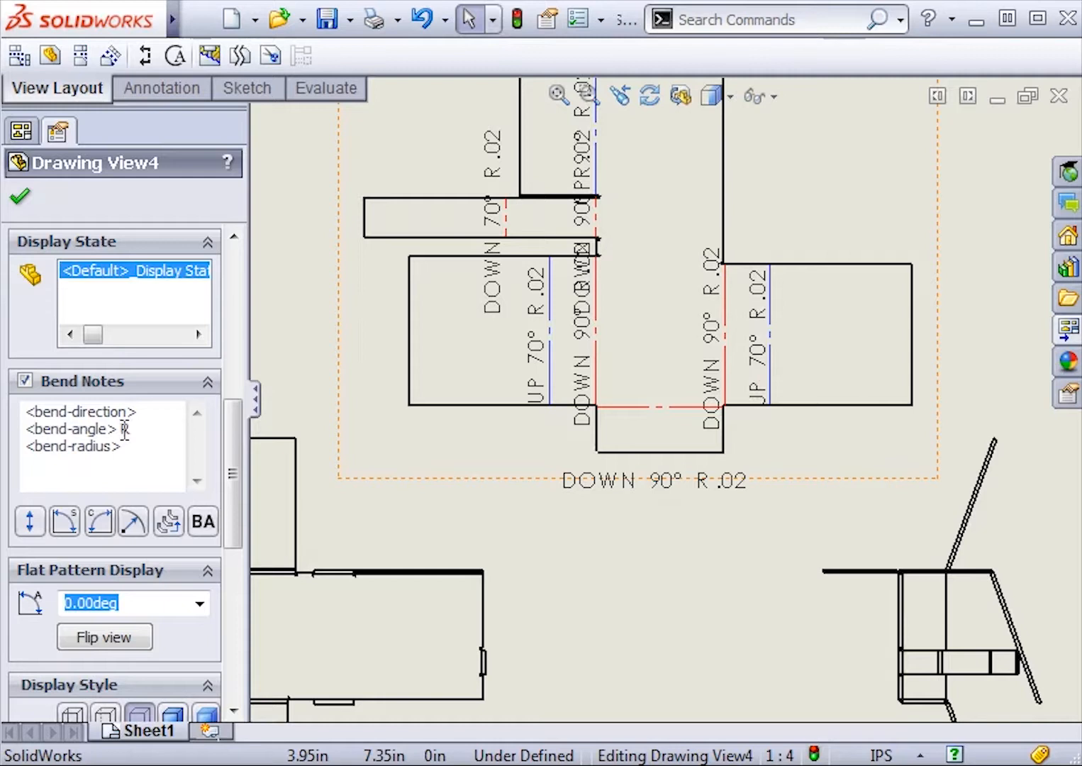
drag(143, 411, 22, 406)
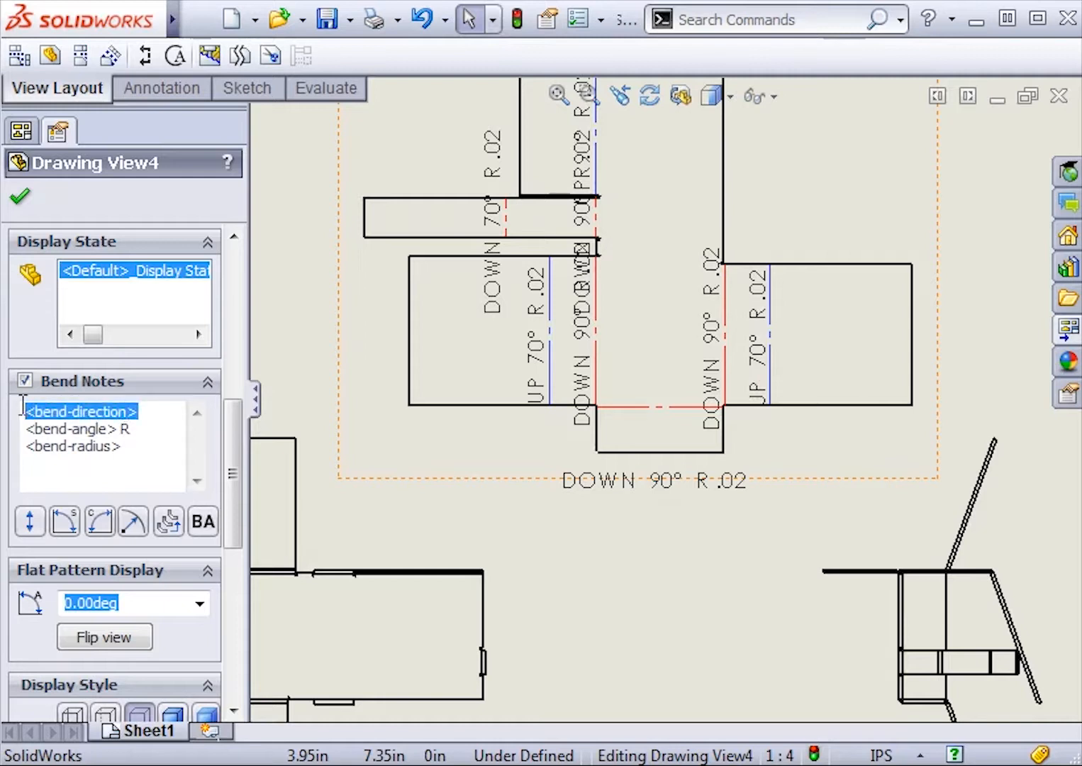
key(Delete)
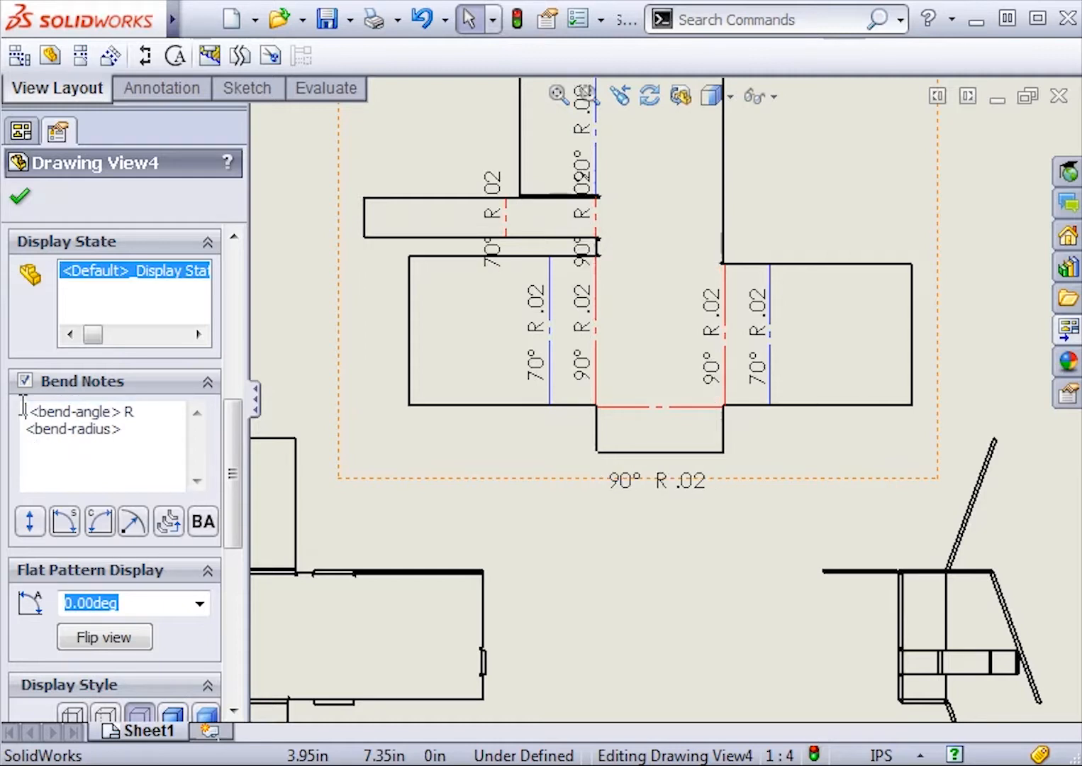
click(300, 362)
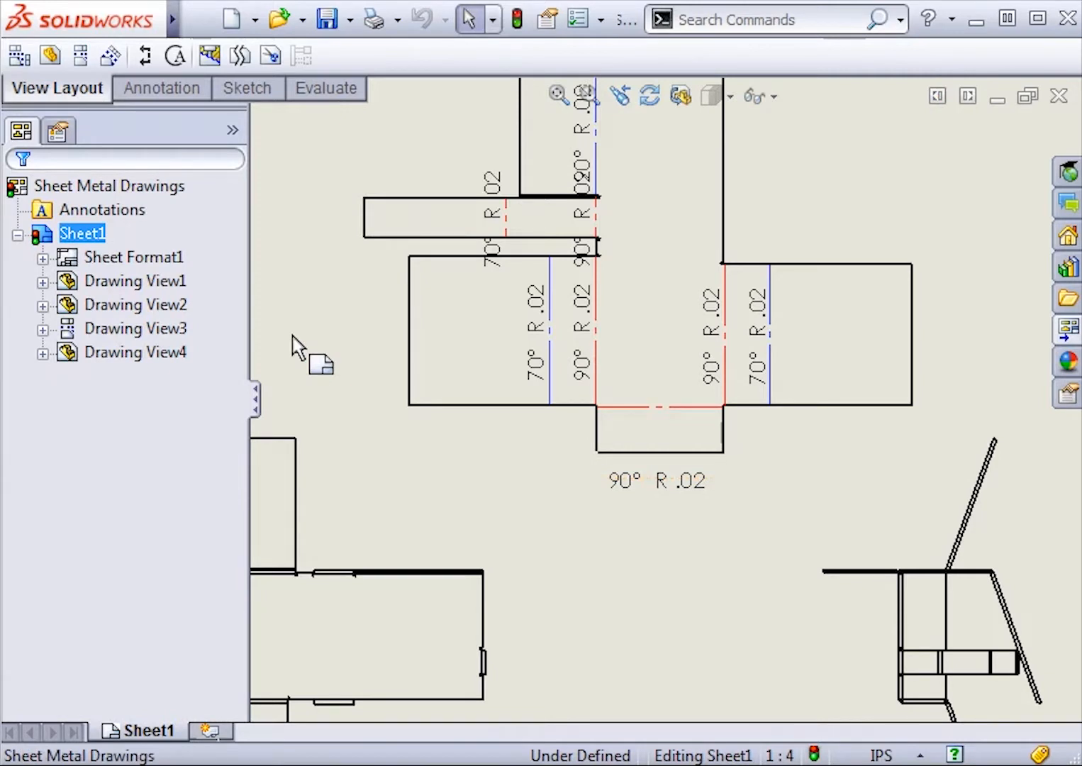
- Hide the Bend-Lines7 sketch under Flat-Pattern(1) in Drawing View4, accepting the removal of its bend notes
click(43, 353)
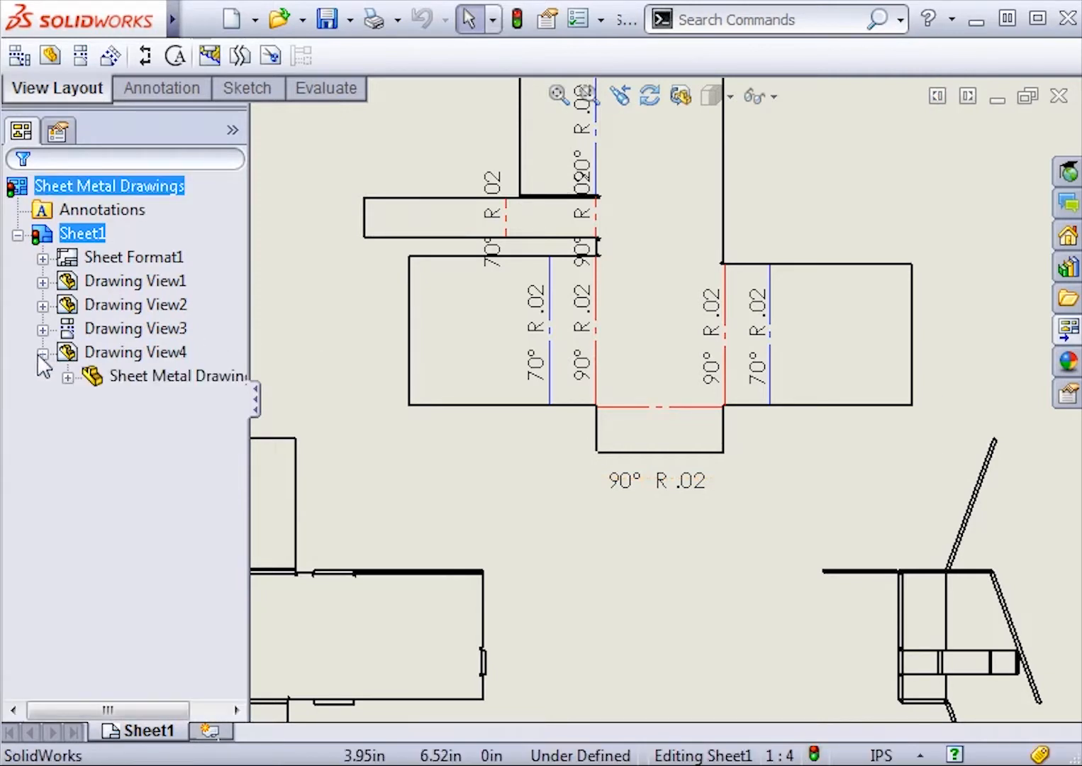
click(68, 376)
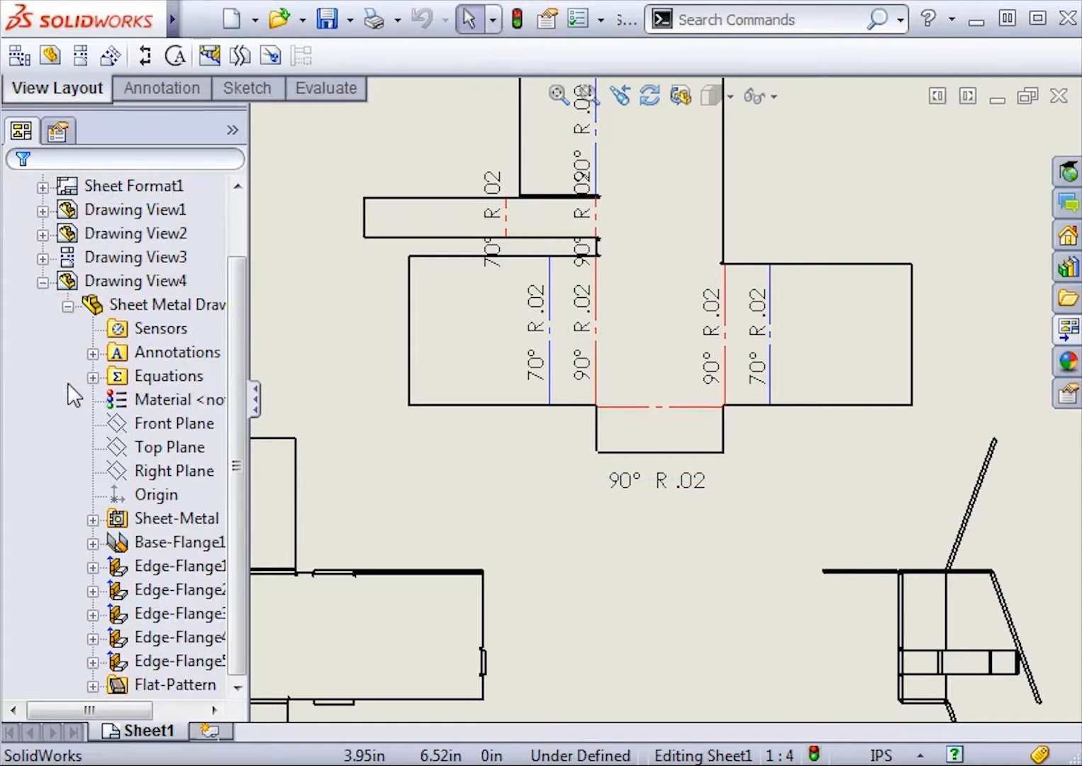
click(94, 685)
click(118, 685)
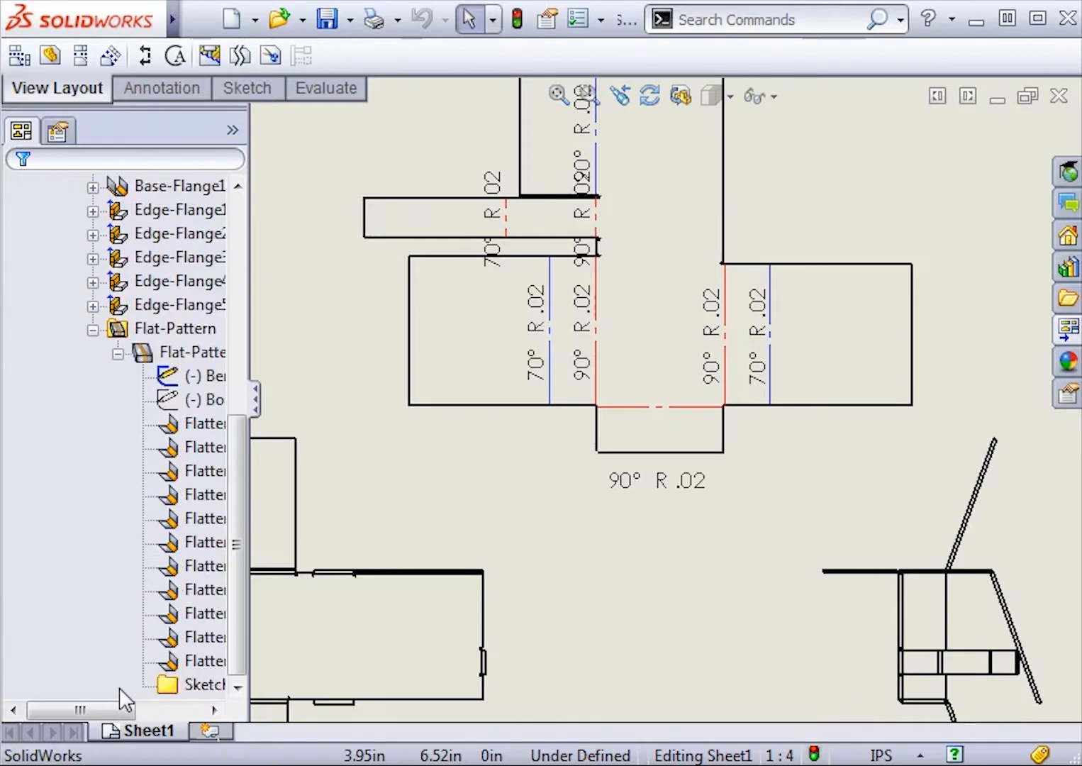
drag(126, 710, 150, 709)
click(158, 375)
right_click(158, 376)
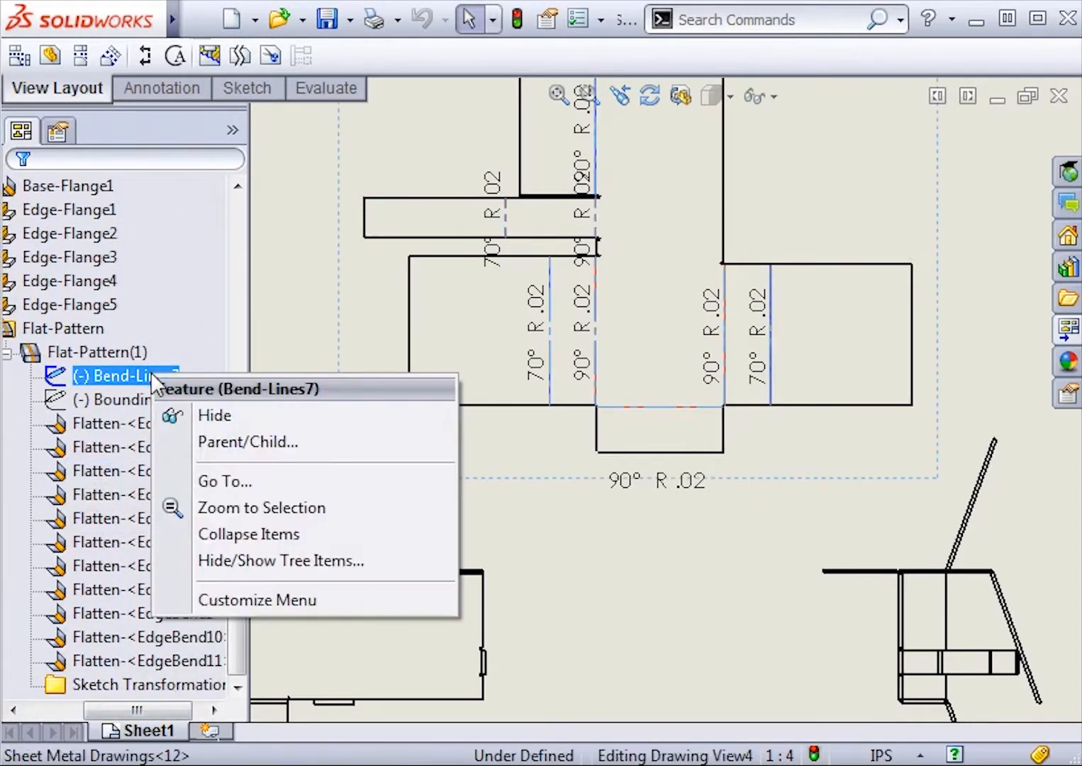
click(207, 415)
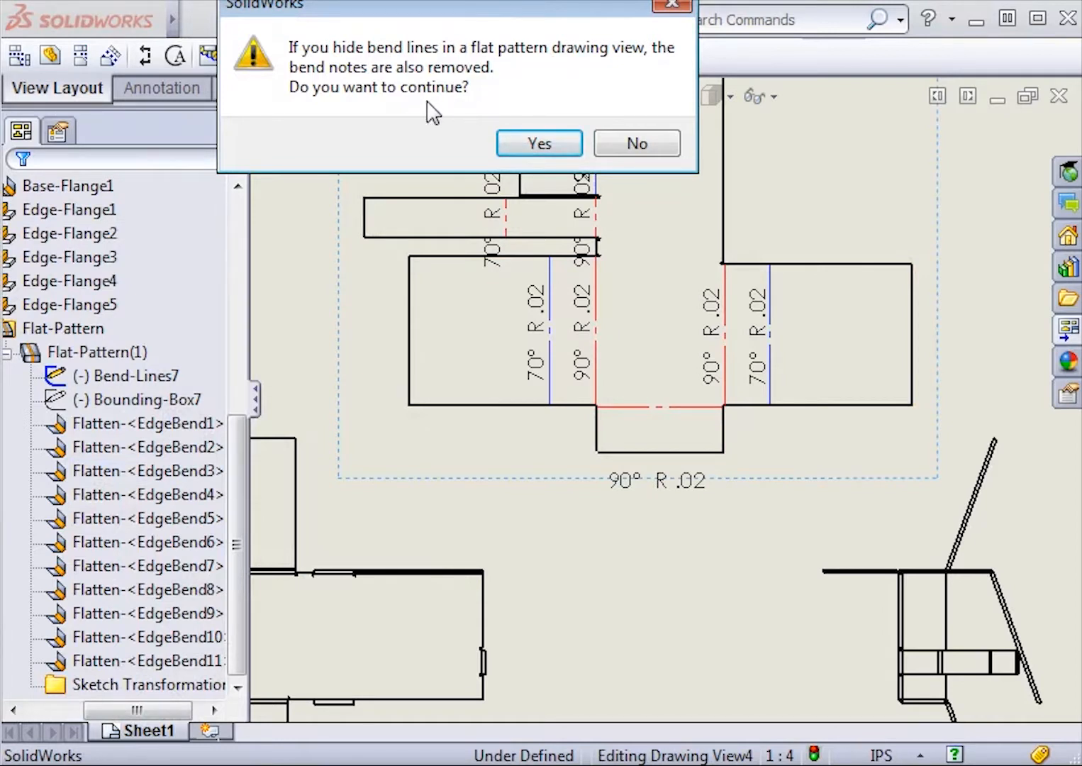
click(537, 144)
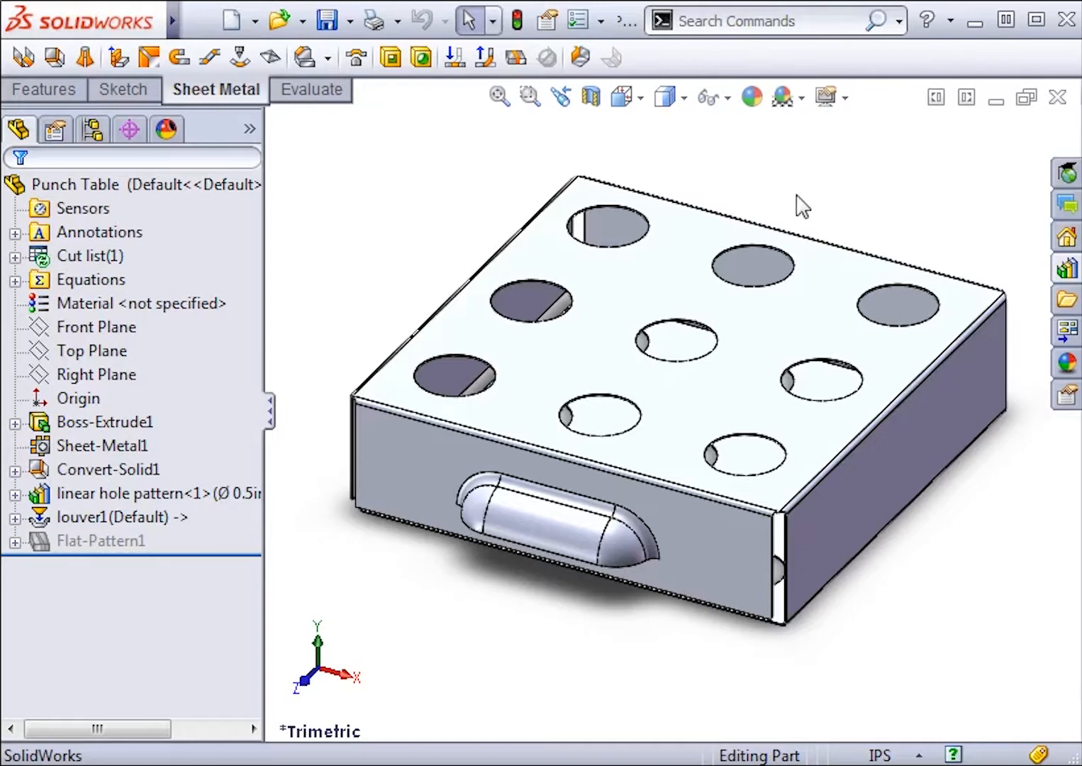
- Open the louver part from the louvers folder of the Design Library's forming tools
click(1067, 270)
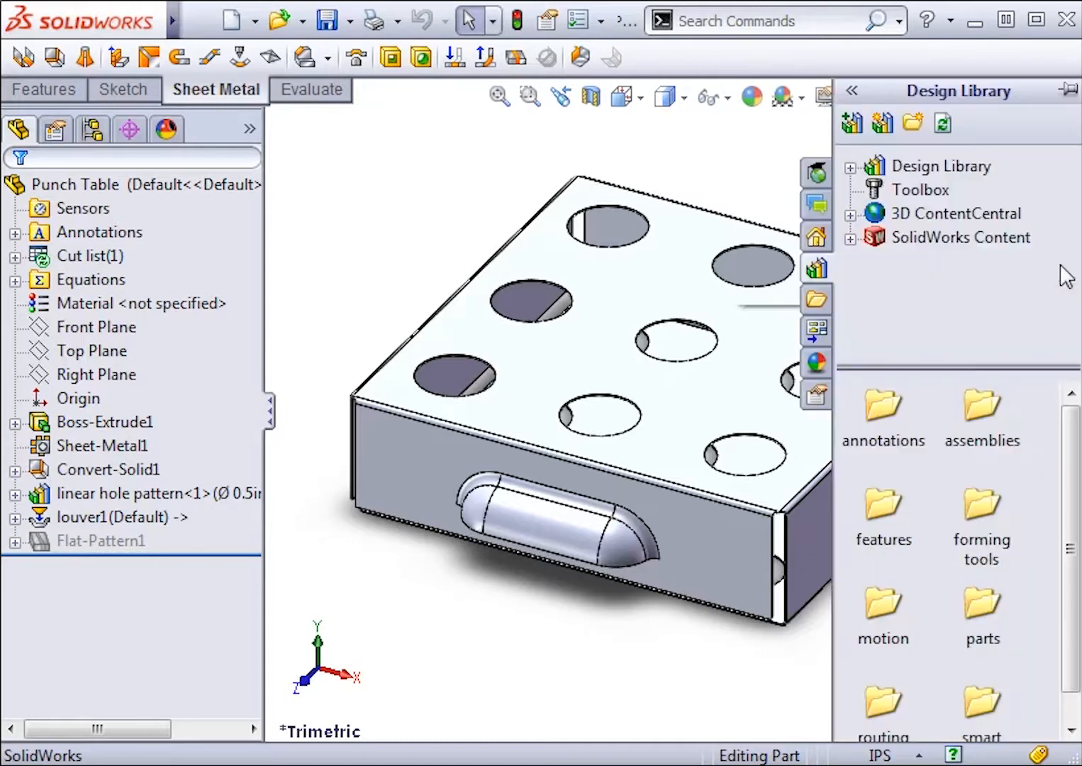
click(850, 168)
click(875, 262)
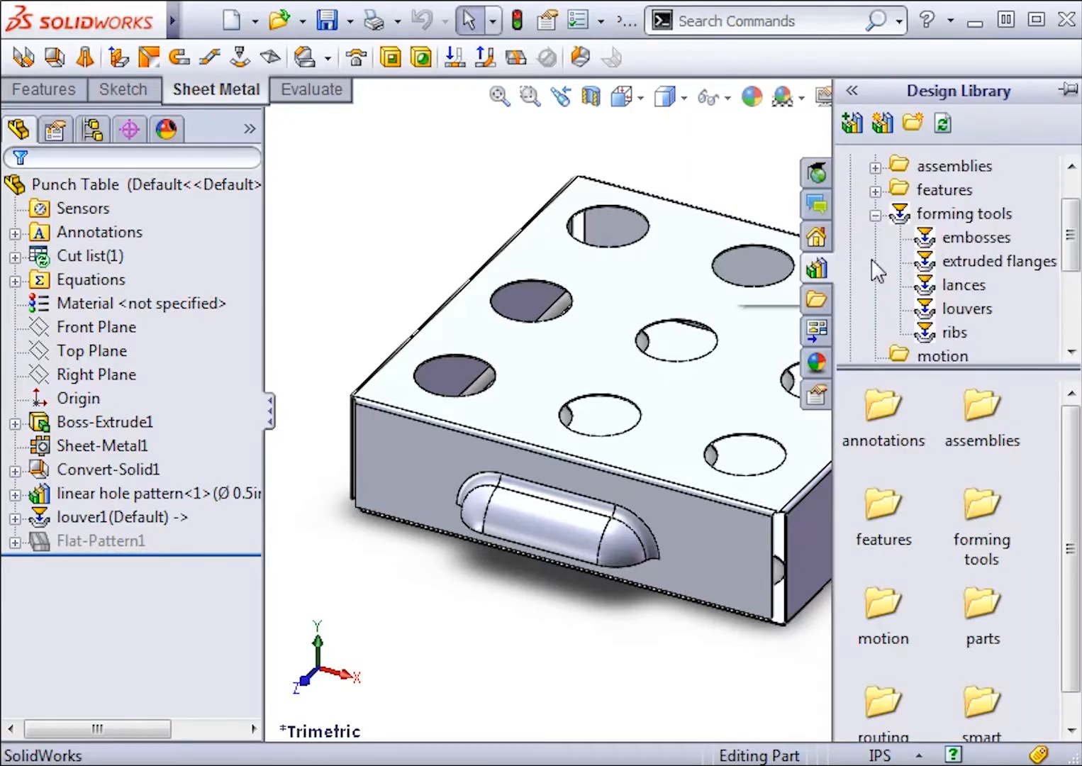
click(924, 310)
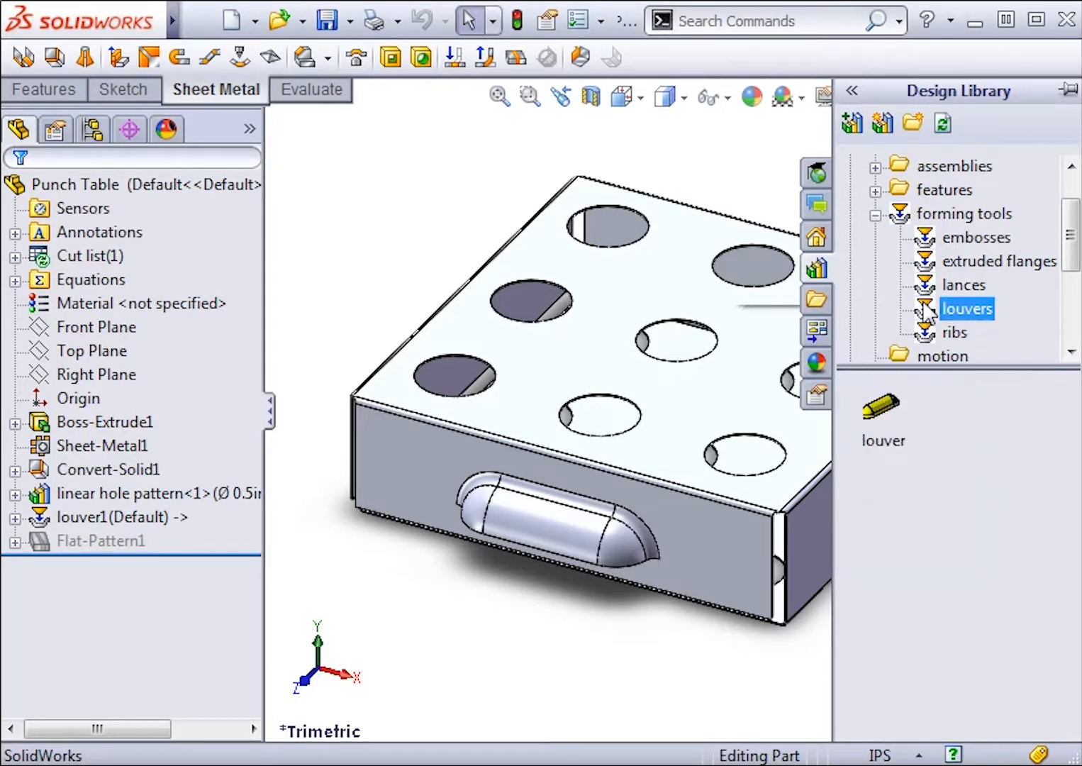
right_click(882, 414)
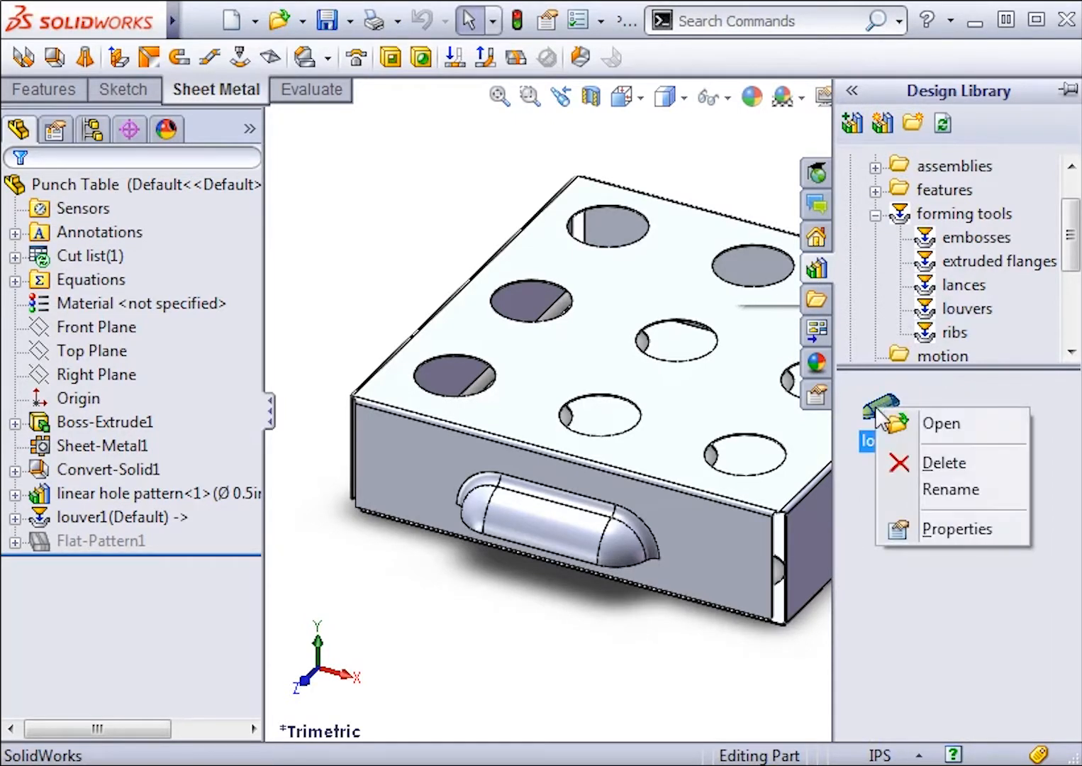
click(885, 422)
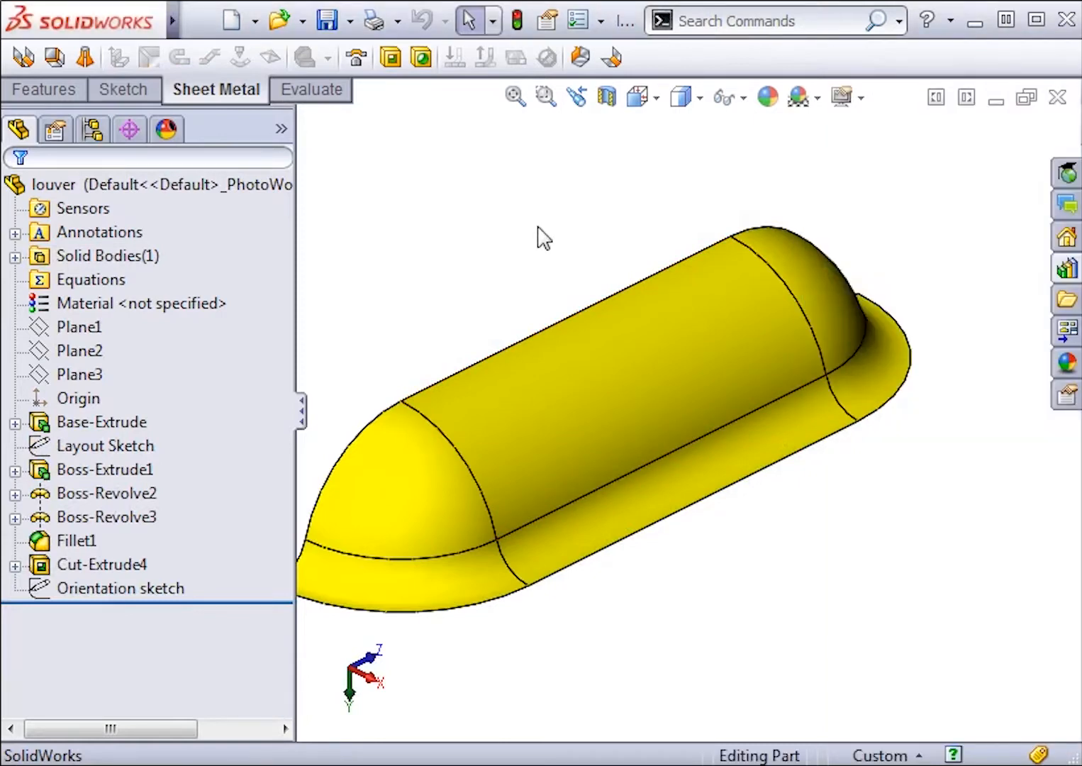
- Add a PunchID text property to the louver part's Default configuration in its configuration-specific file properties
click(194, 15)
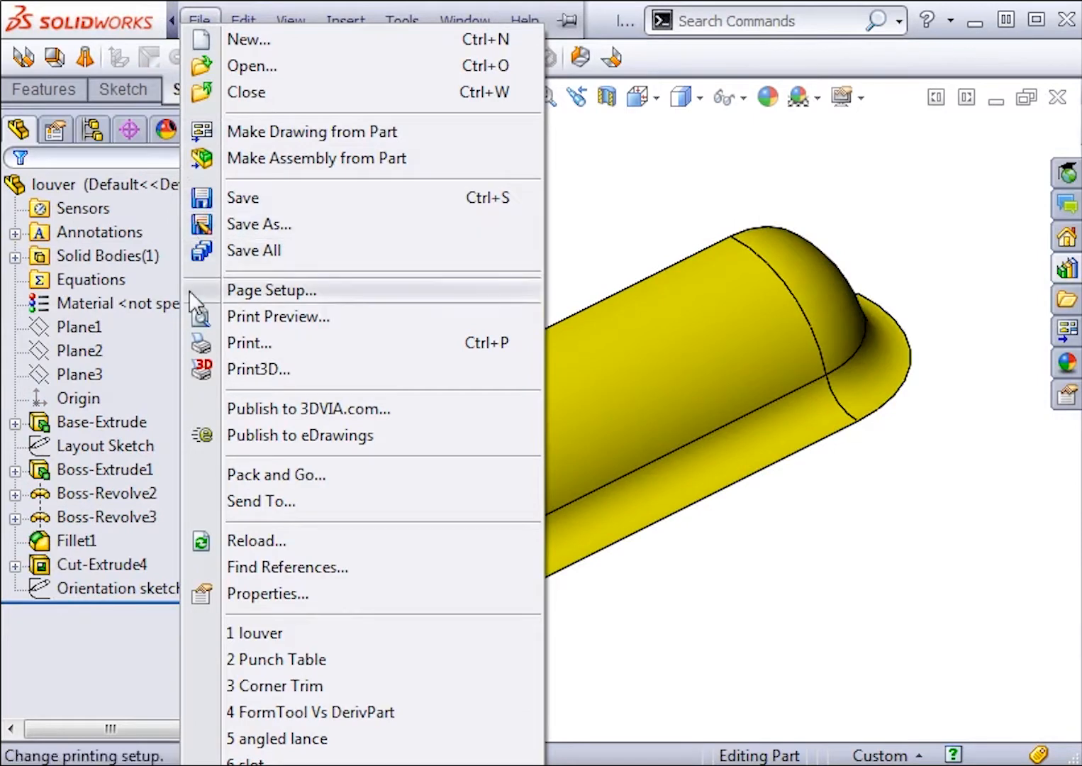
click(188, 590)
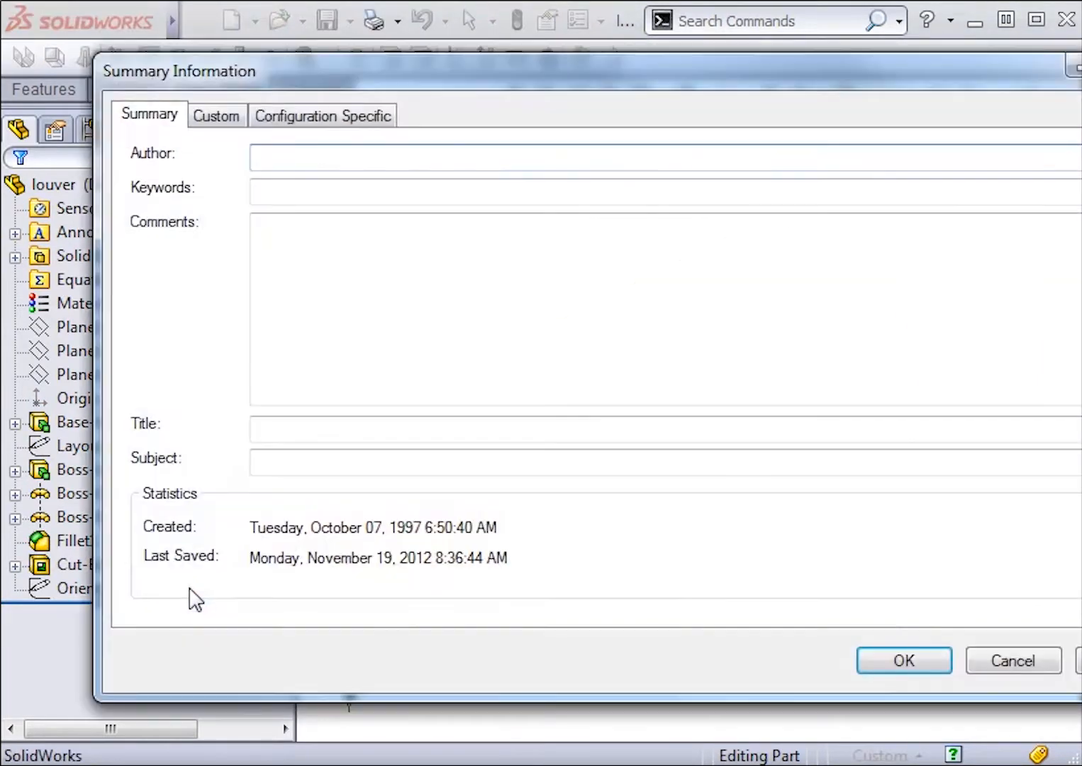
click(383, 119)
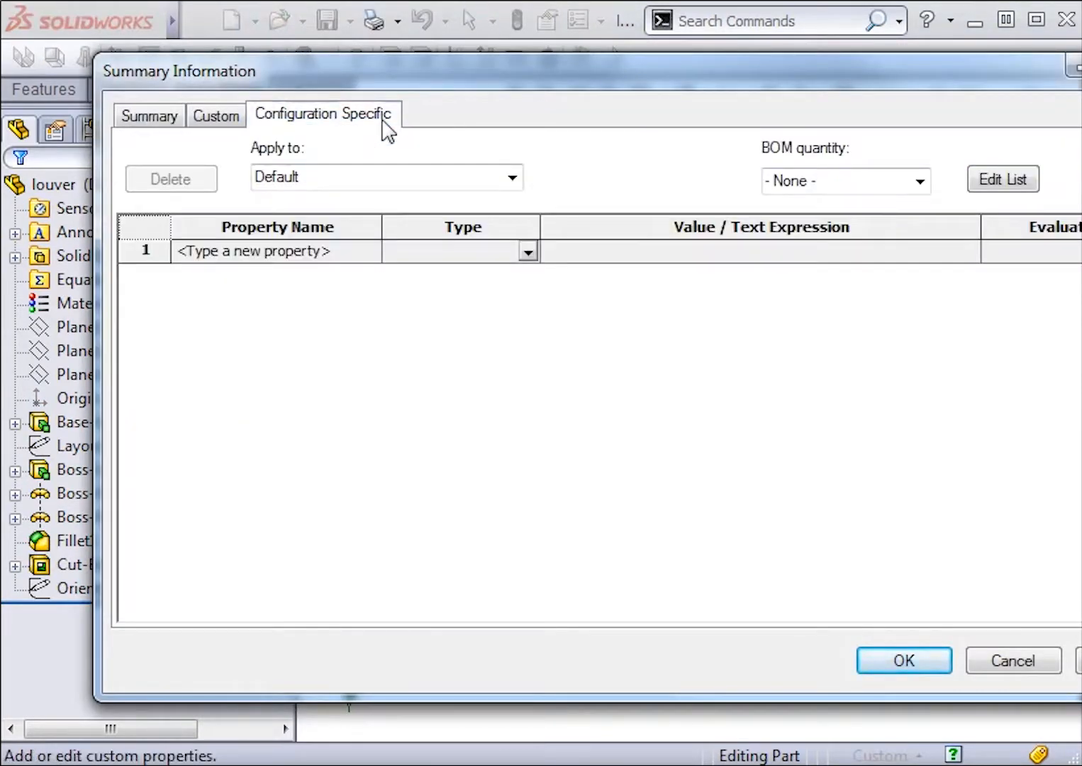
click(372, 254)
drag(371, 305, 367, 434)
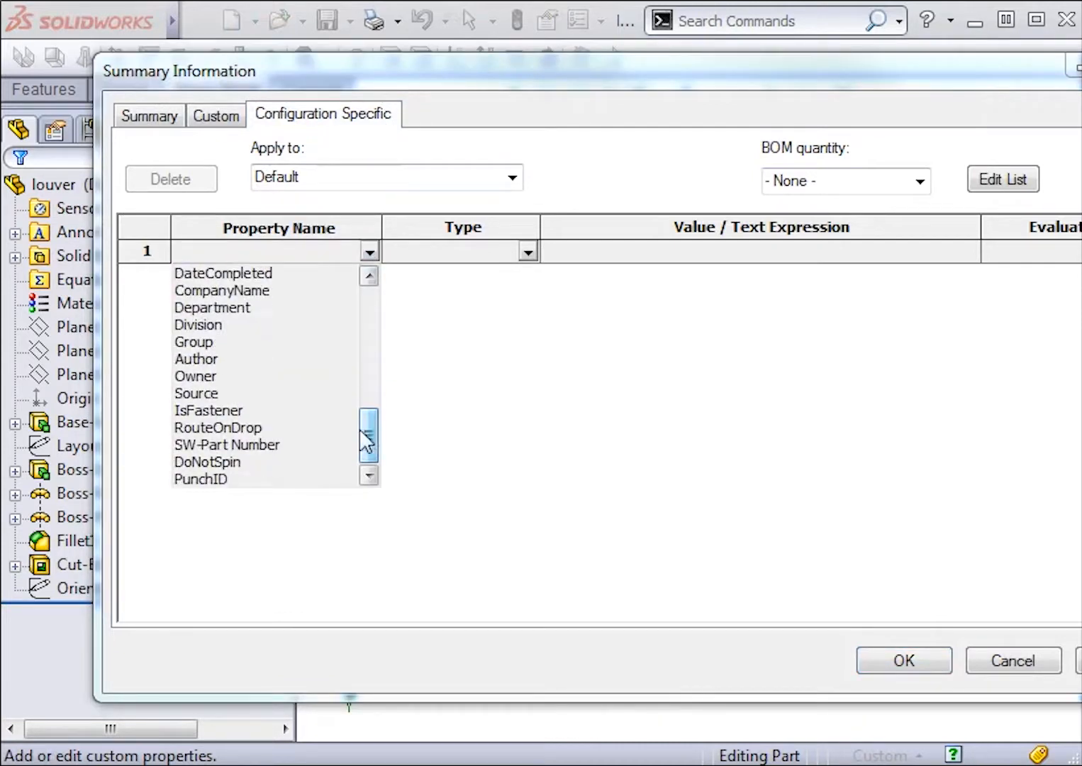
click(297, 478)
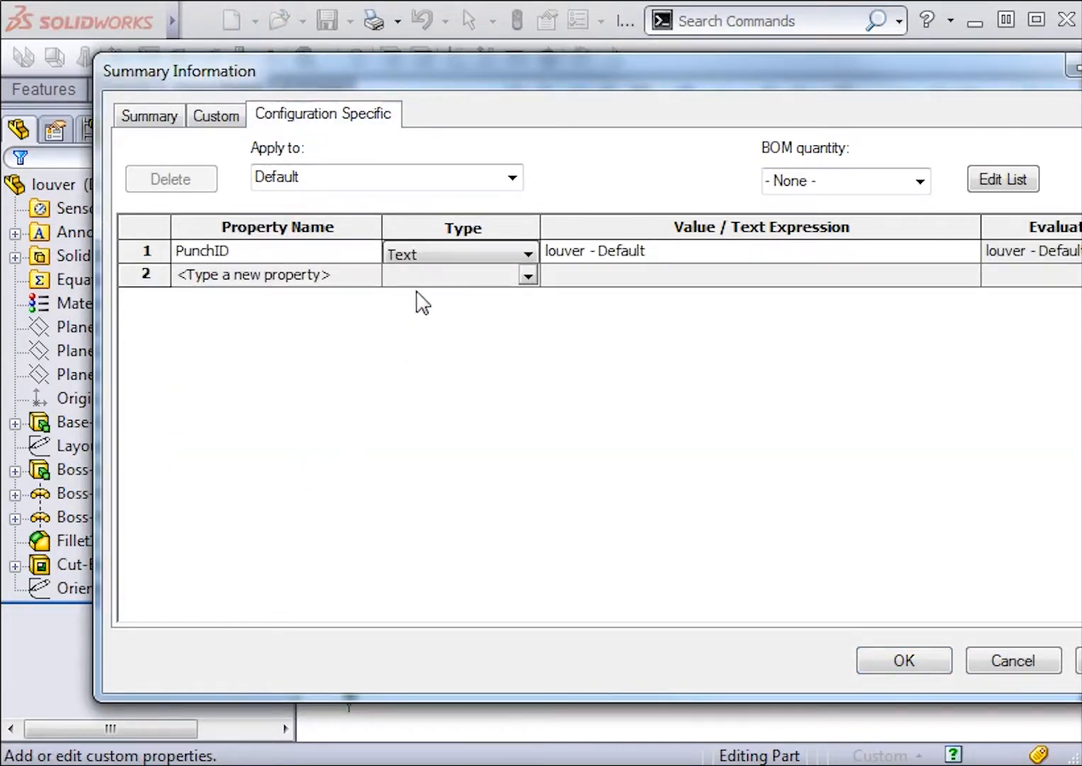
- Shorten the PunchID value to "louver" and accept the properties, then save and close the louver part
click(610, 258)
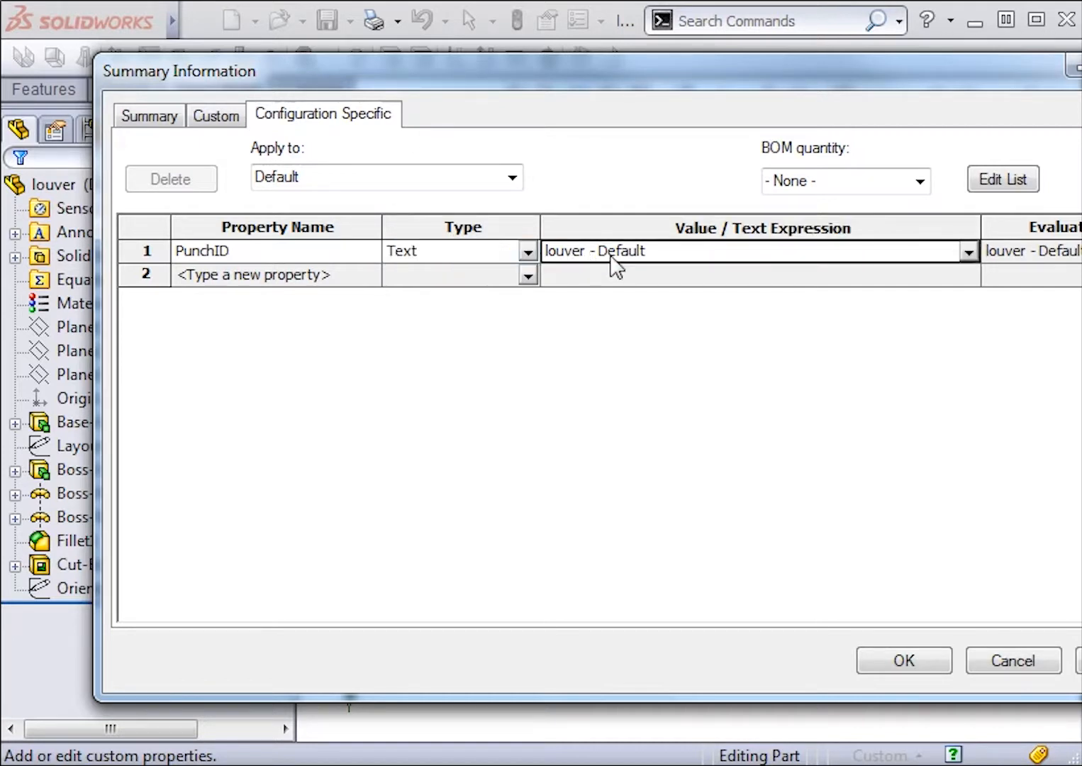
drag(591, 252, 640, 250)
key(Delete)
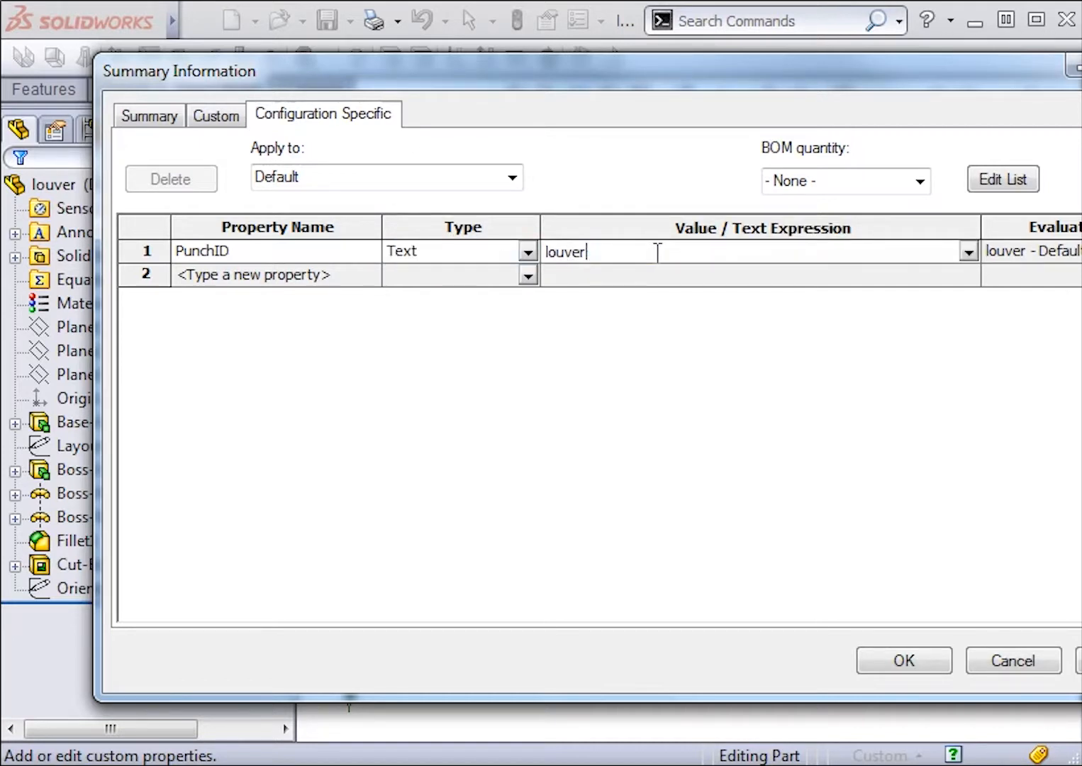
click(900, 657)
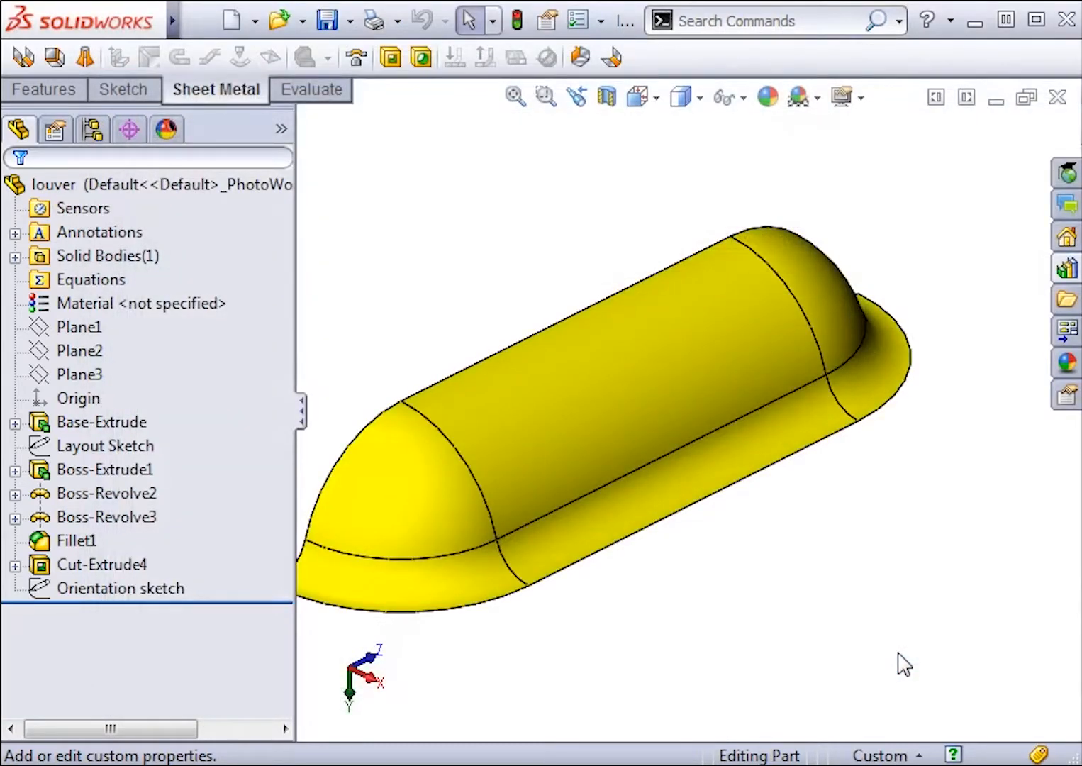
click(338, 33)
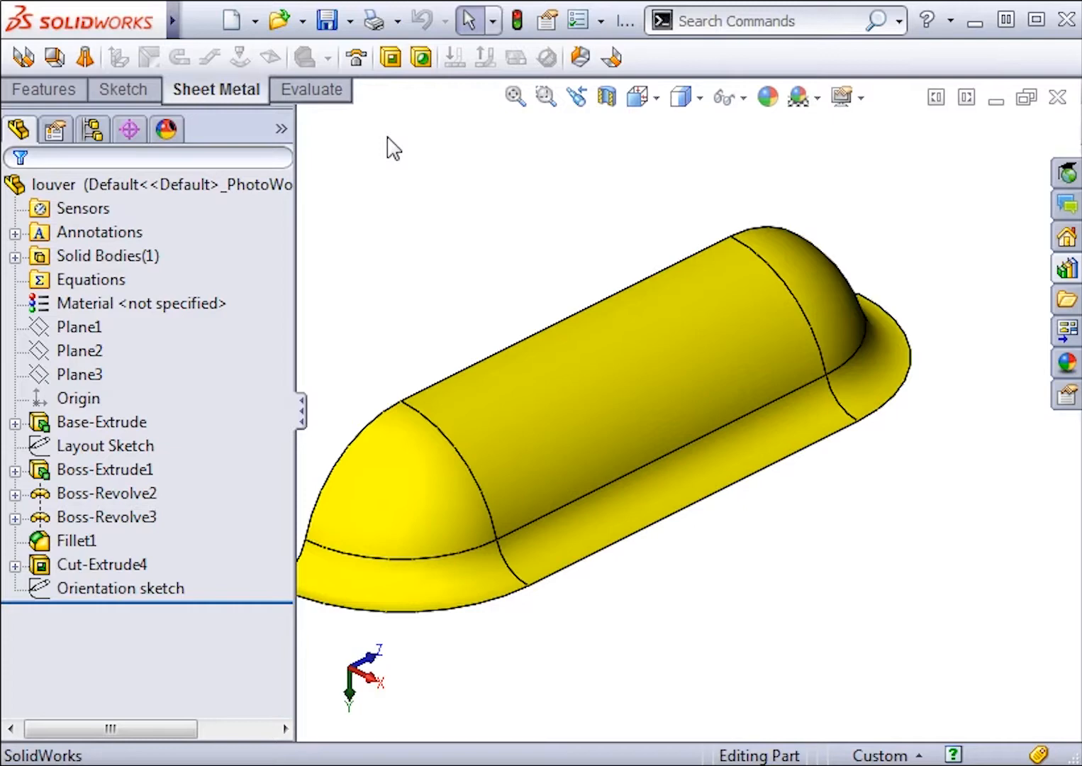
click(1058, 98)
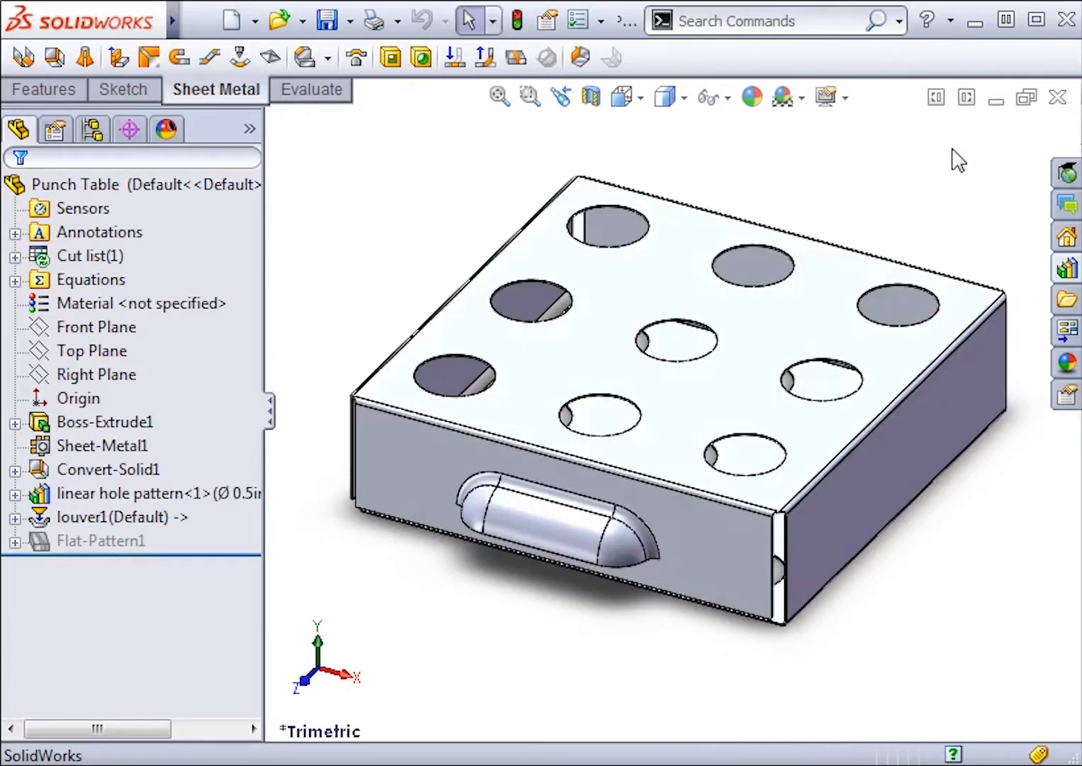
- Make a drawing from the Punch Table part on an A (ANSI) Portrait sheet and place only its flat pattern view above the title block
click(199, 20)
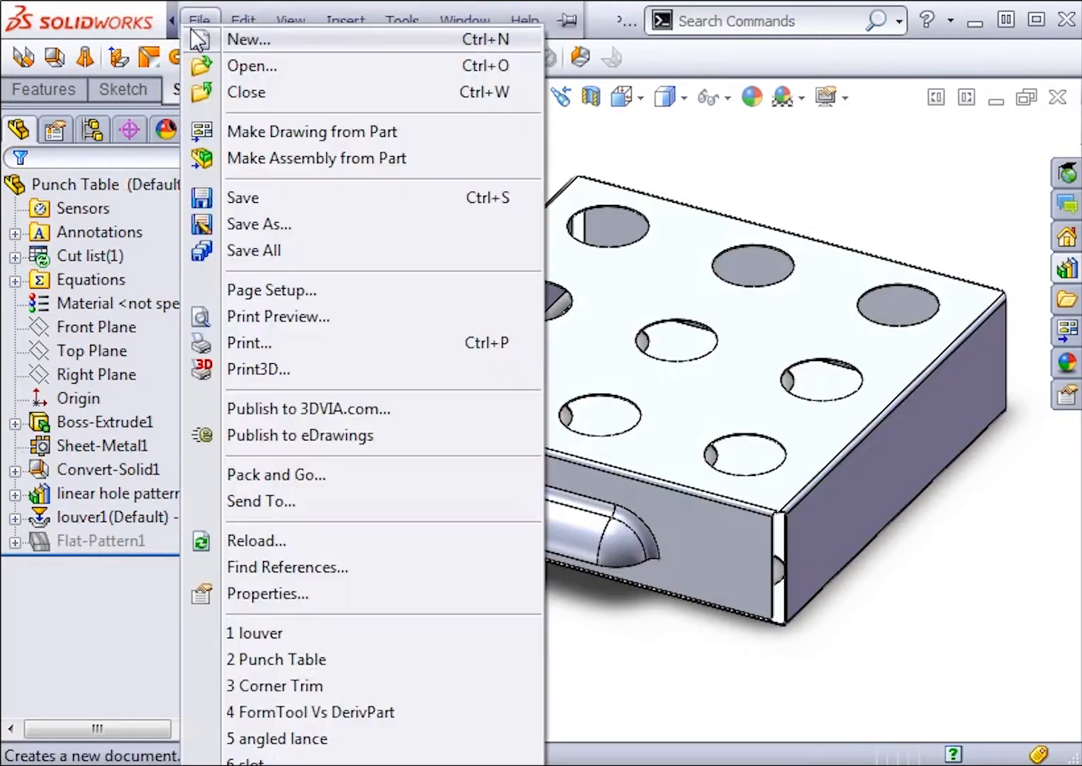
click(203, 130)
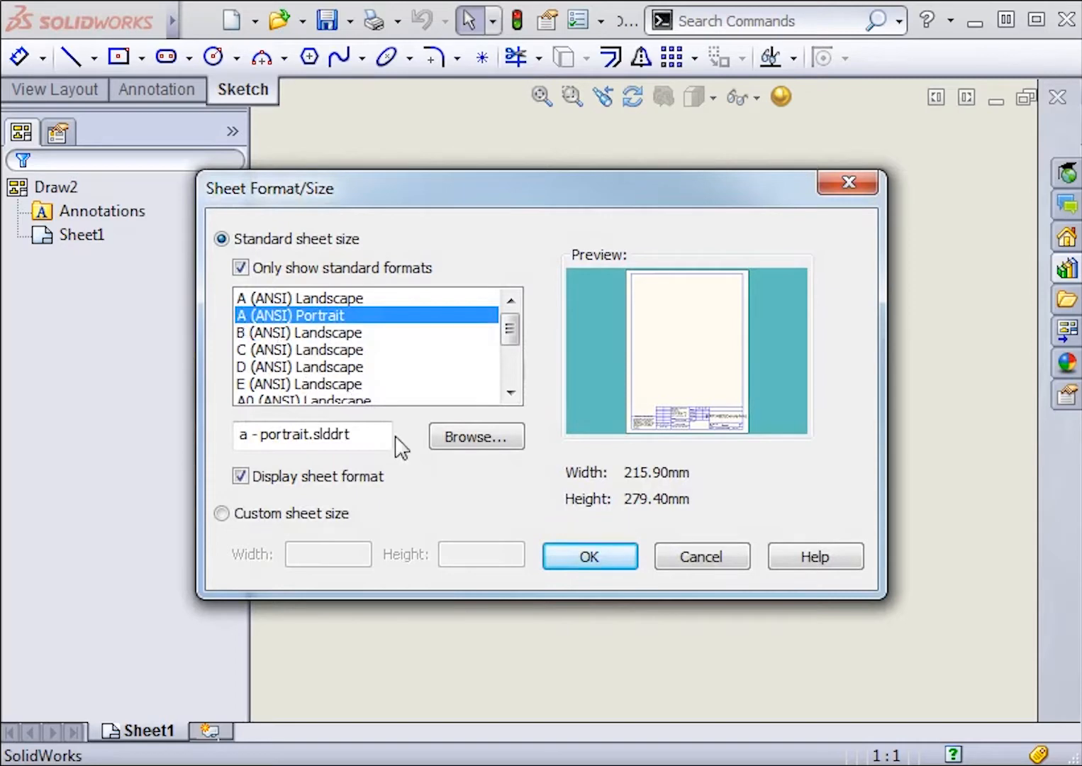
click(570, 570)
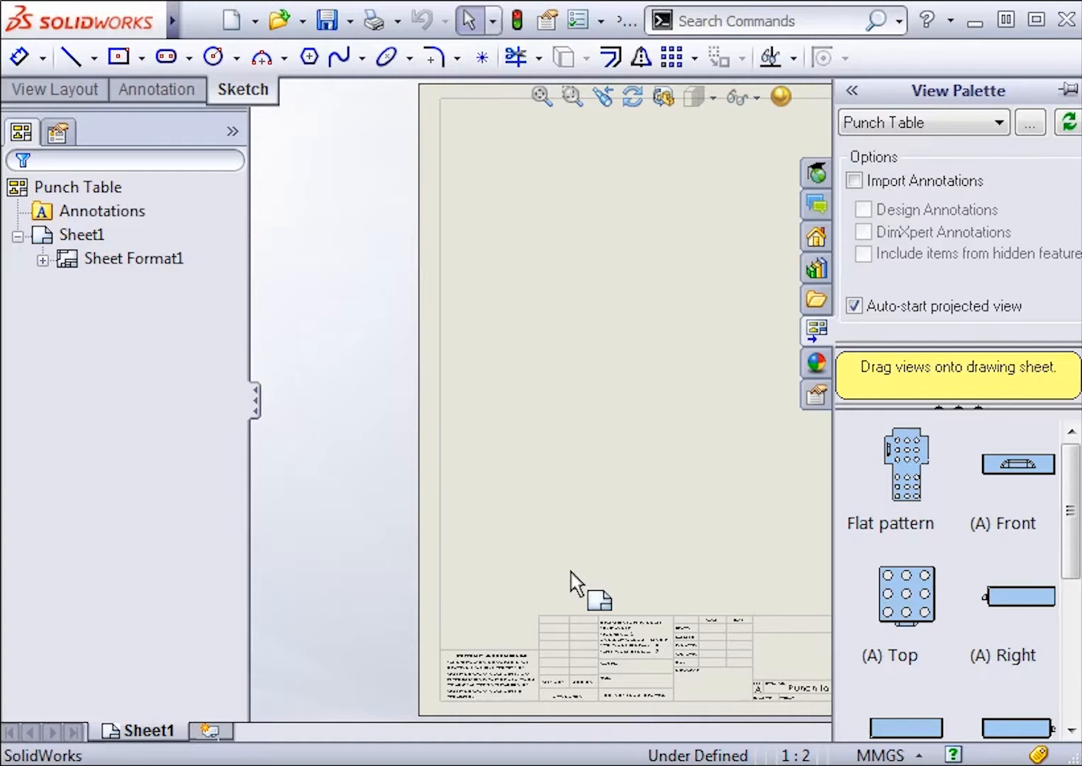
mouse_move(899, 456)
mouse_down()
mouse_move(667, 529)
mouse_move(658, 565)
mouse_up()
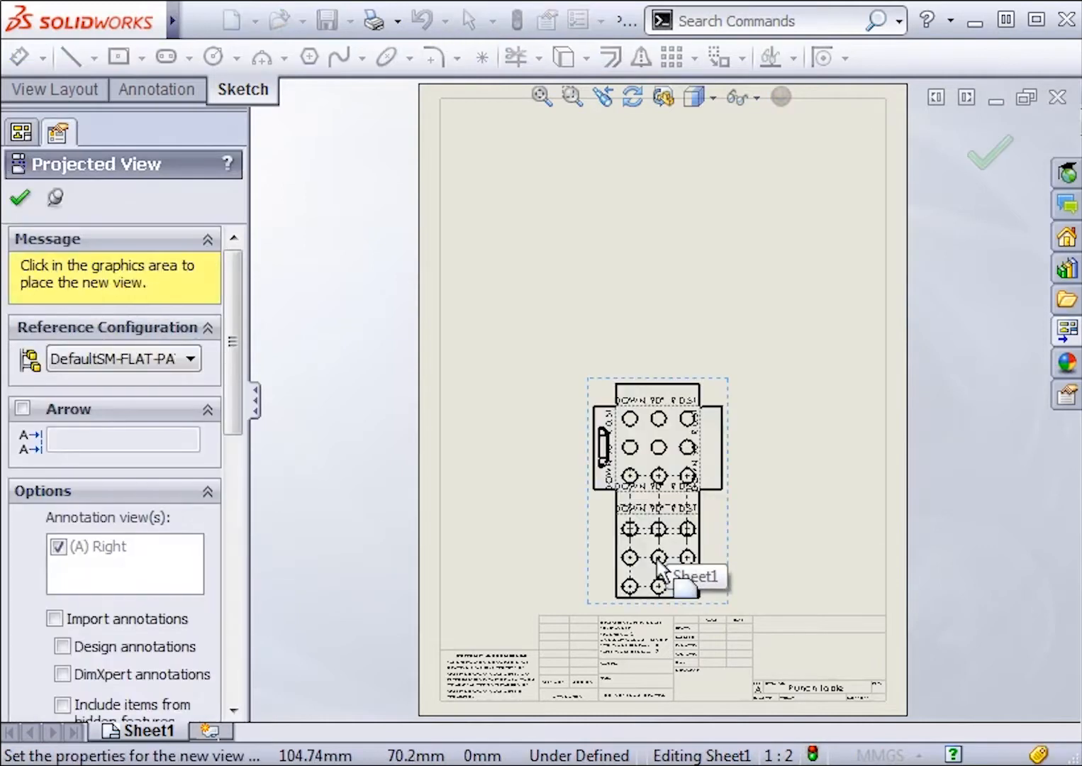
click(1000, 153)
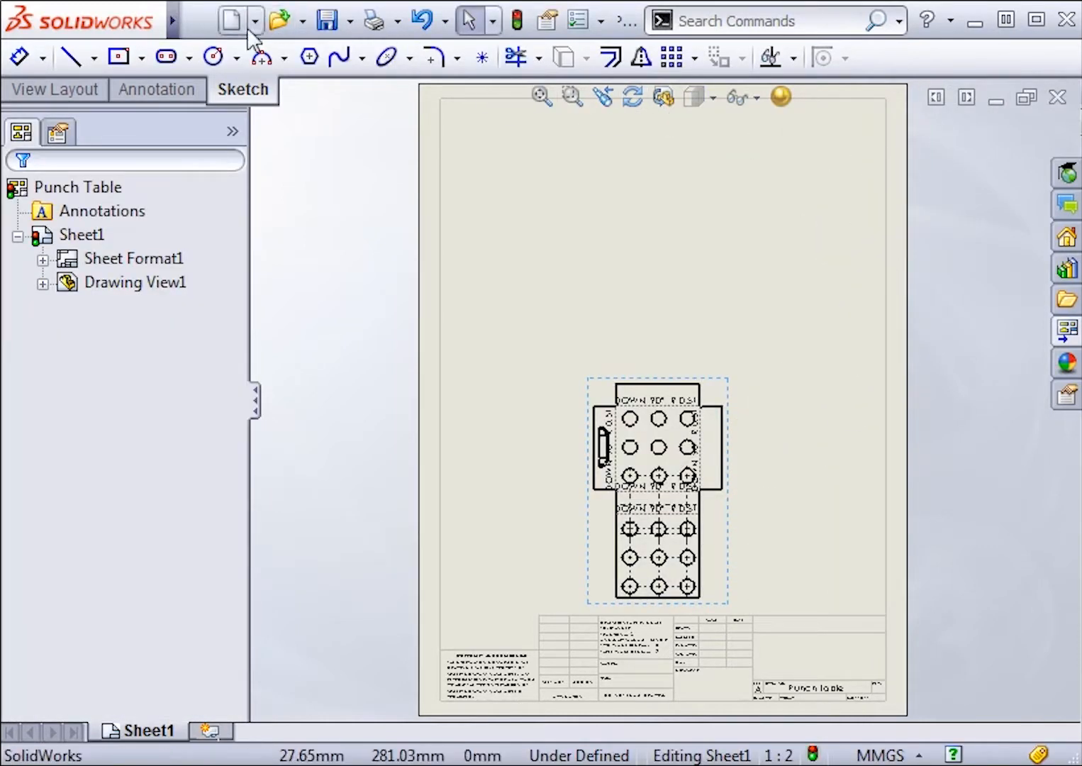
- Insert a punch table using the flat pattern's lower-left vertex as origin and its face as the feature, placed at the sheet border's upper-left corner
click(193, 27)
mouse_move(334, 27)
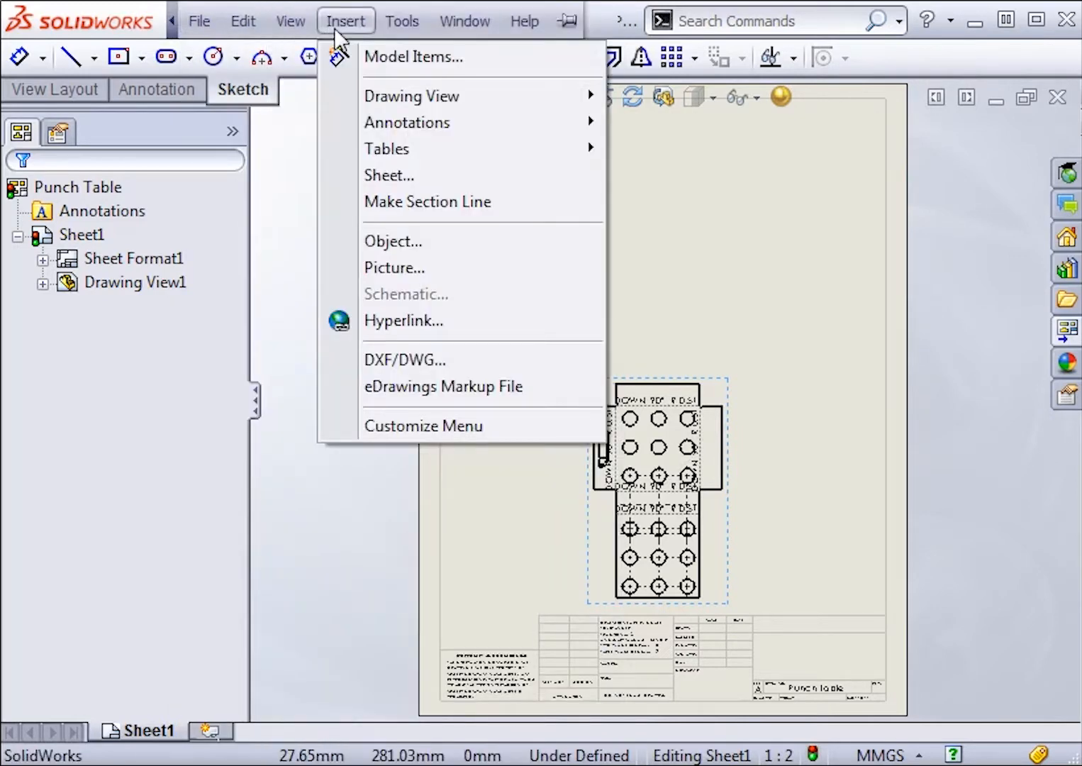
mouse_move(366, 154)
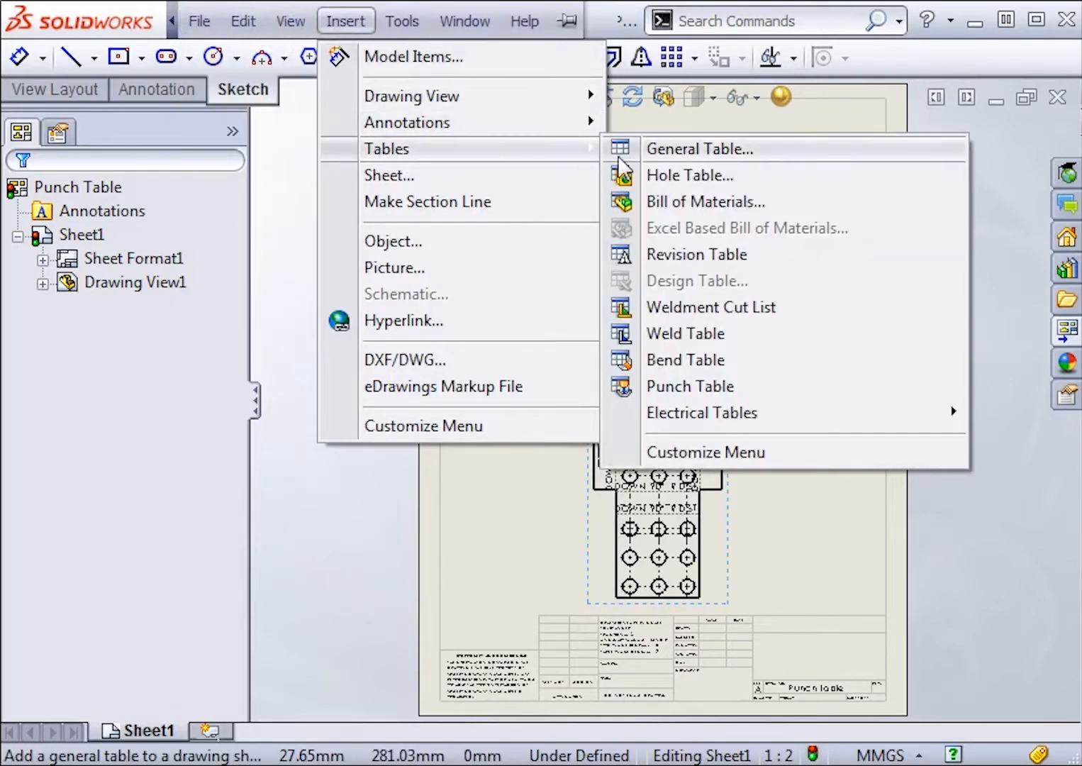
click(629, 389)
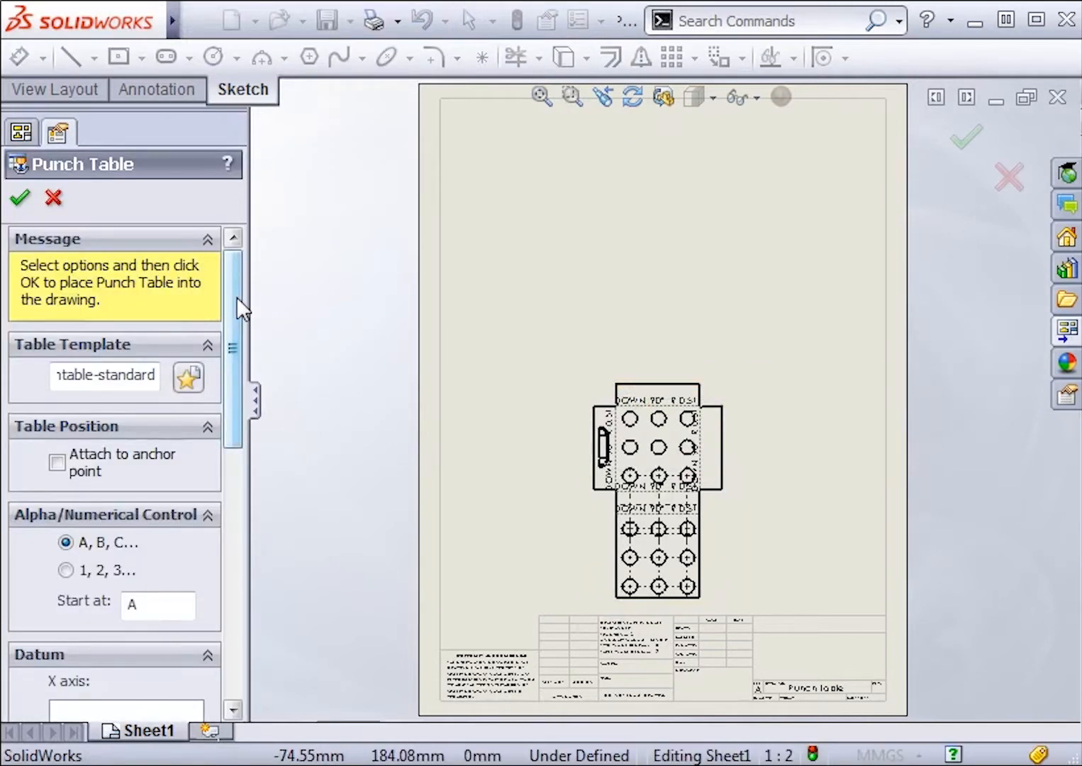
drag(237, 296, 224, 508)
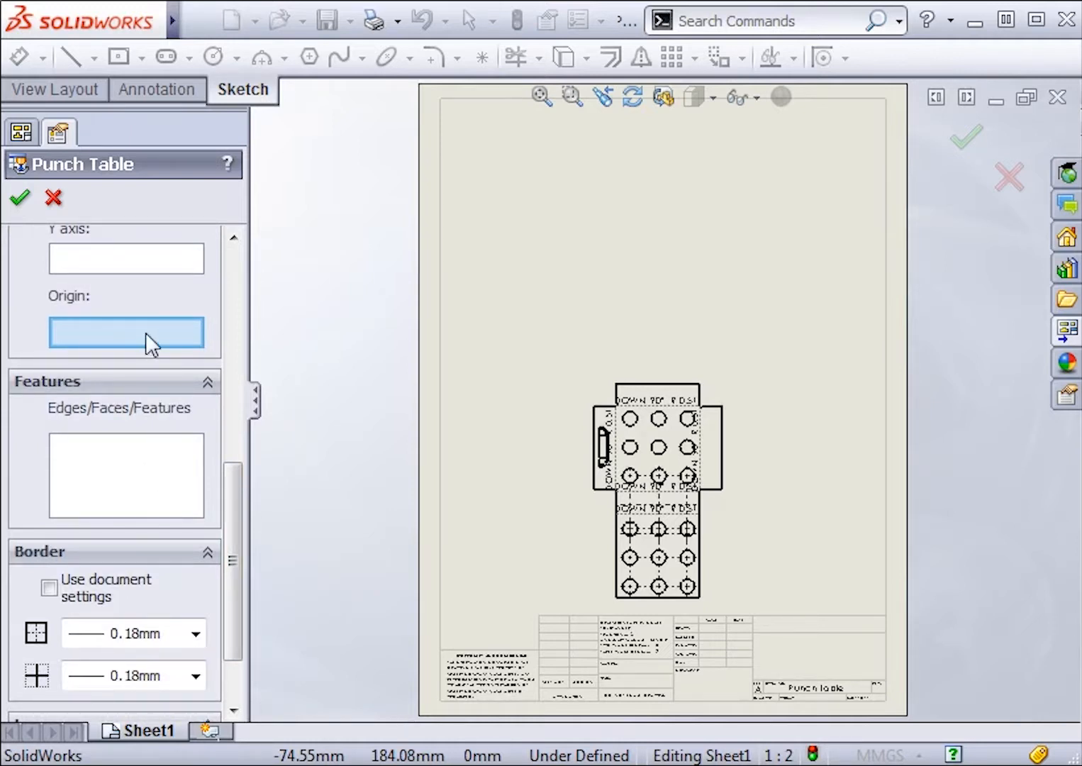
click(616, 598)
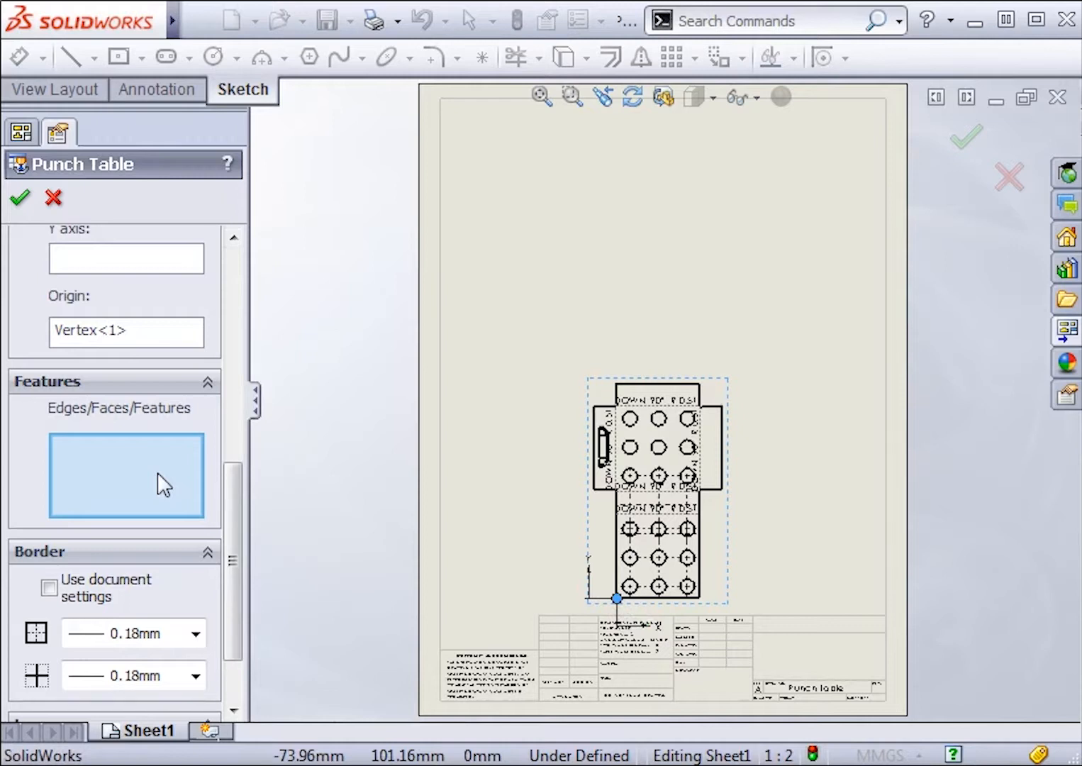
click(711, 461)
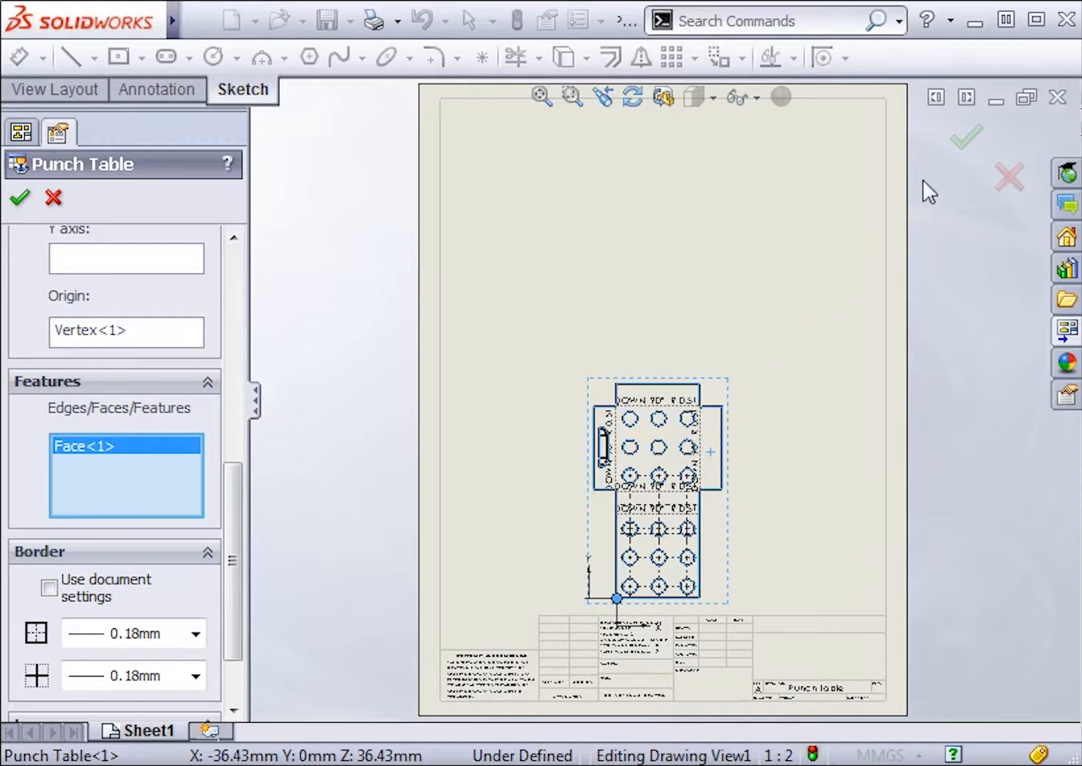
click(960, 143)
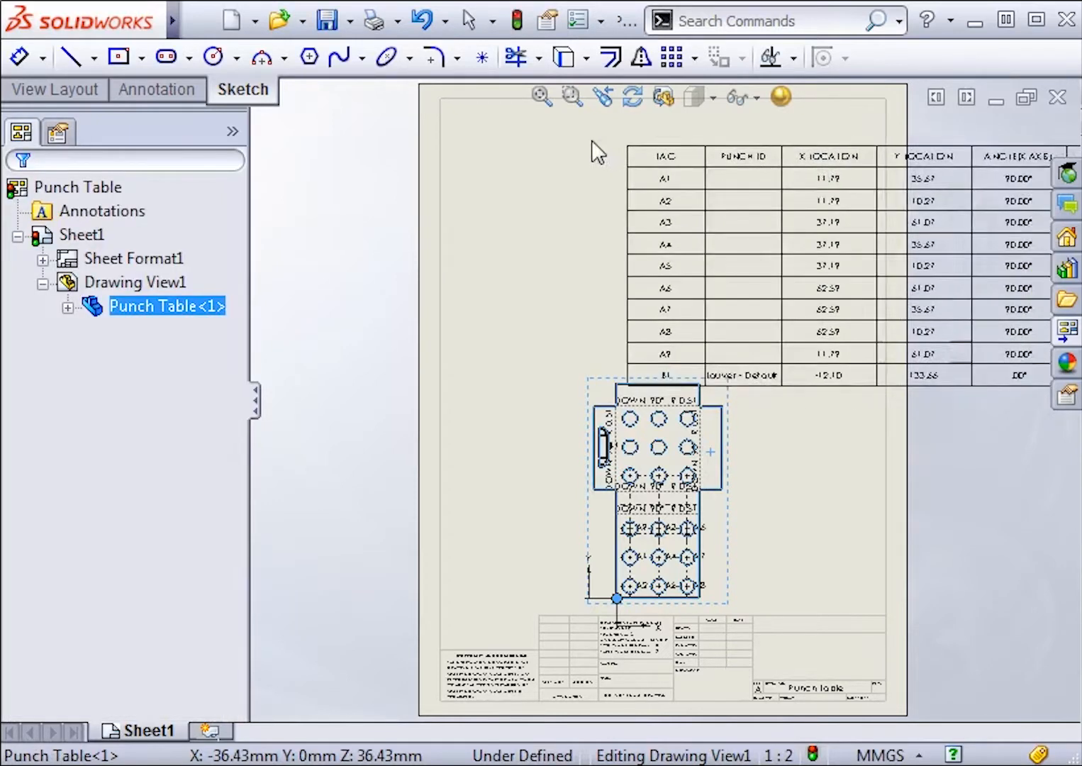
click(437, 103)
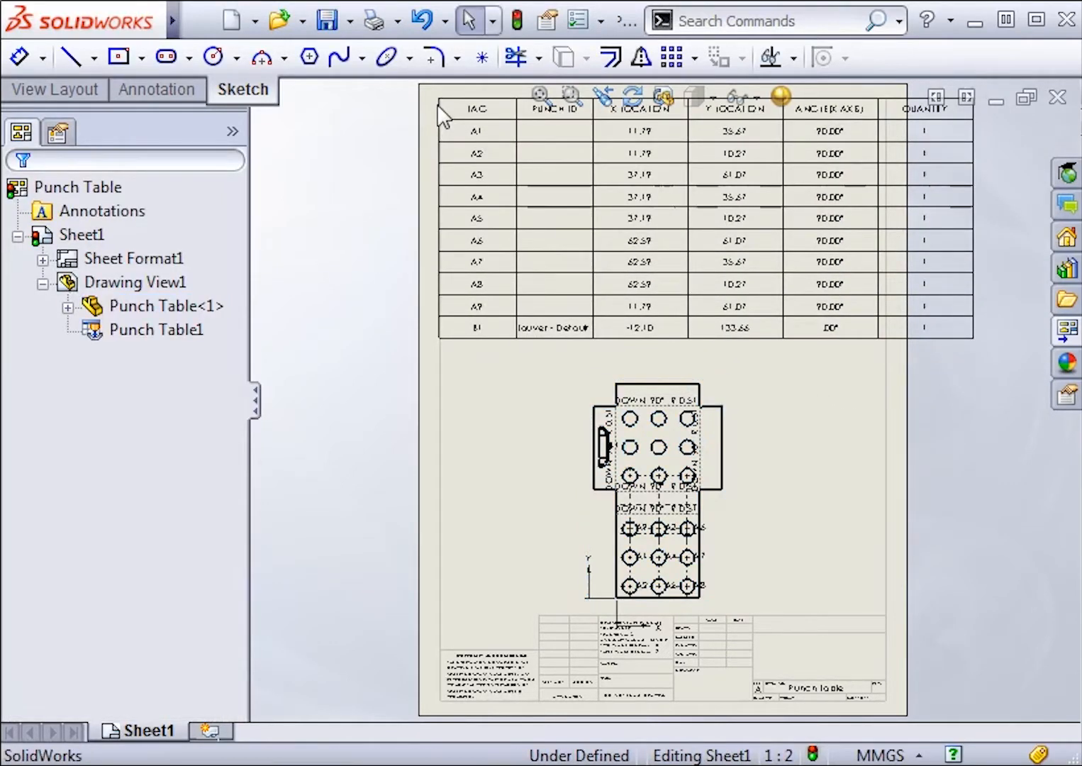
- Shrink the punch table from its lower-right corner so its width fits within the sheet border
drag(974, 338, 894, 330)
click(892, 322)
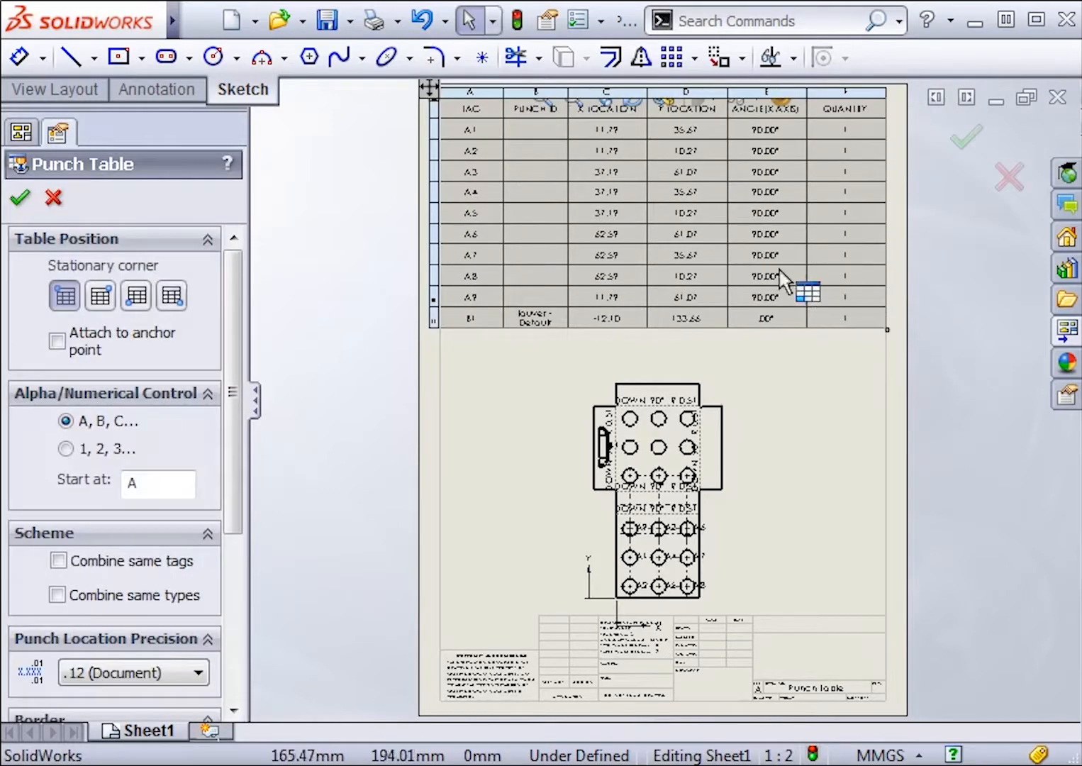
scroll(679, 222, down, 3)
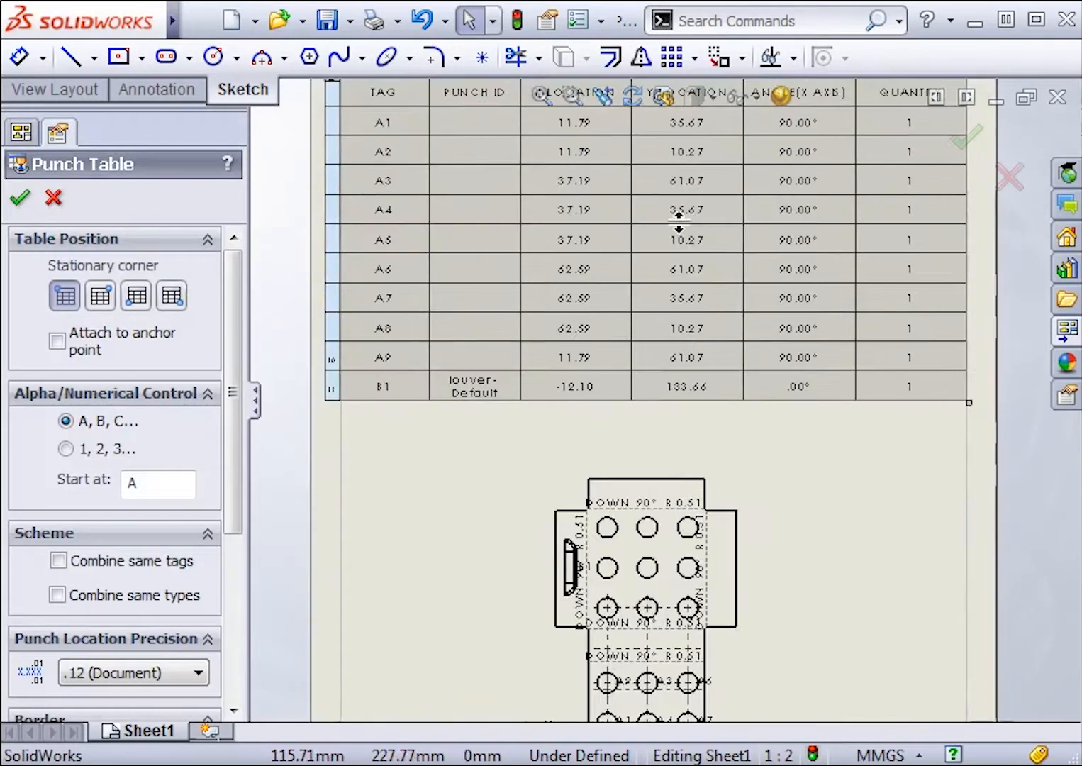
click(965, 144)
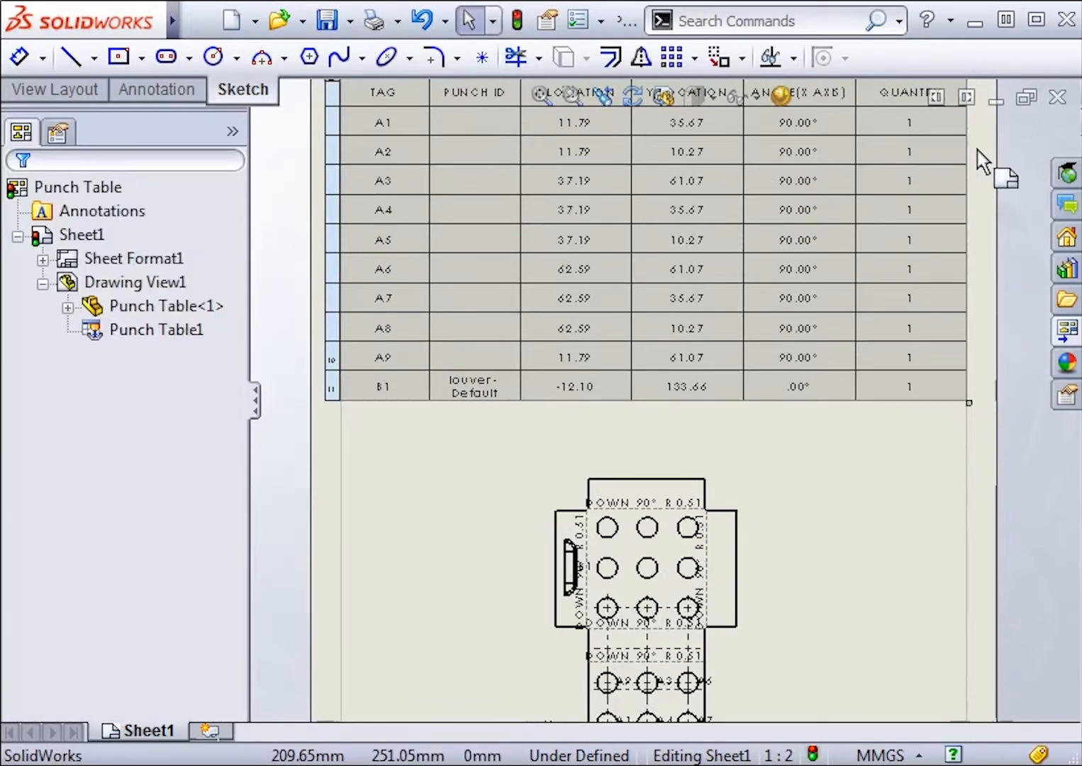
middle_drag(983, 164, 986, 242)
click(986, 244)
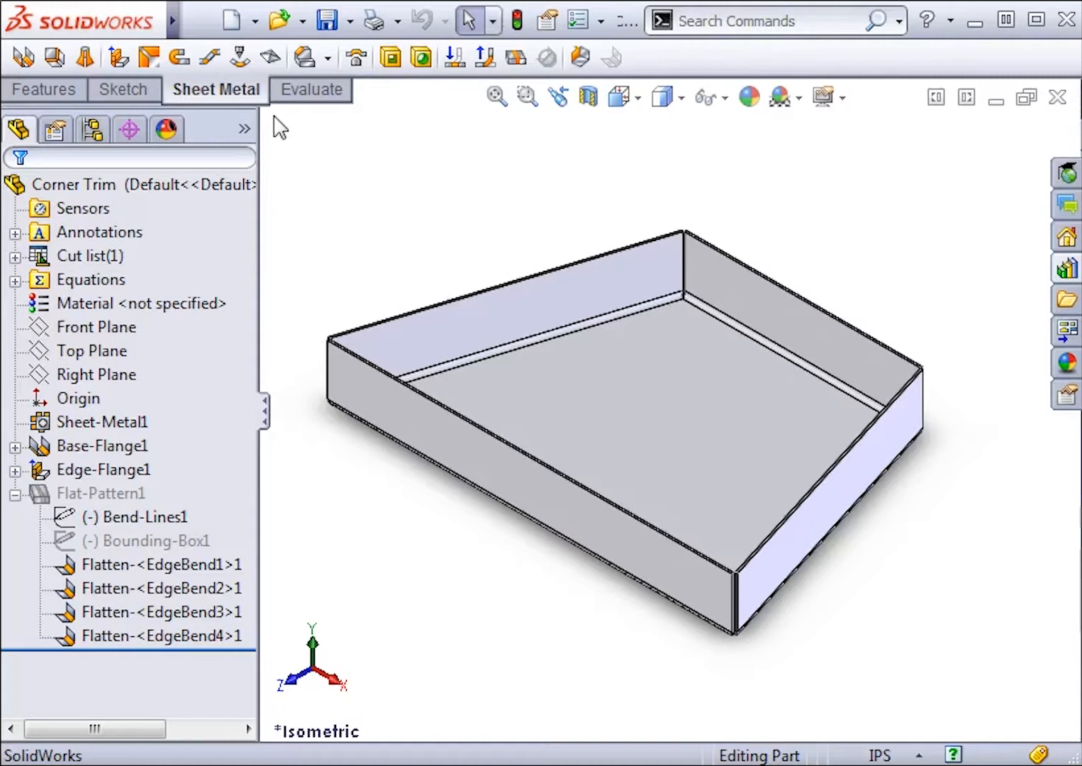
- Save the Corner Trim part as a Dwg file named Flat pattern - Corner Trim
click(201, 20)
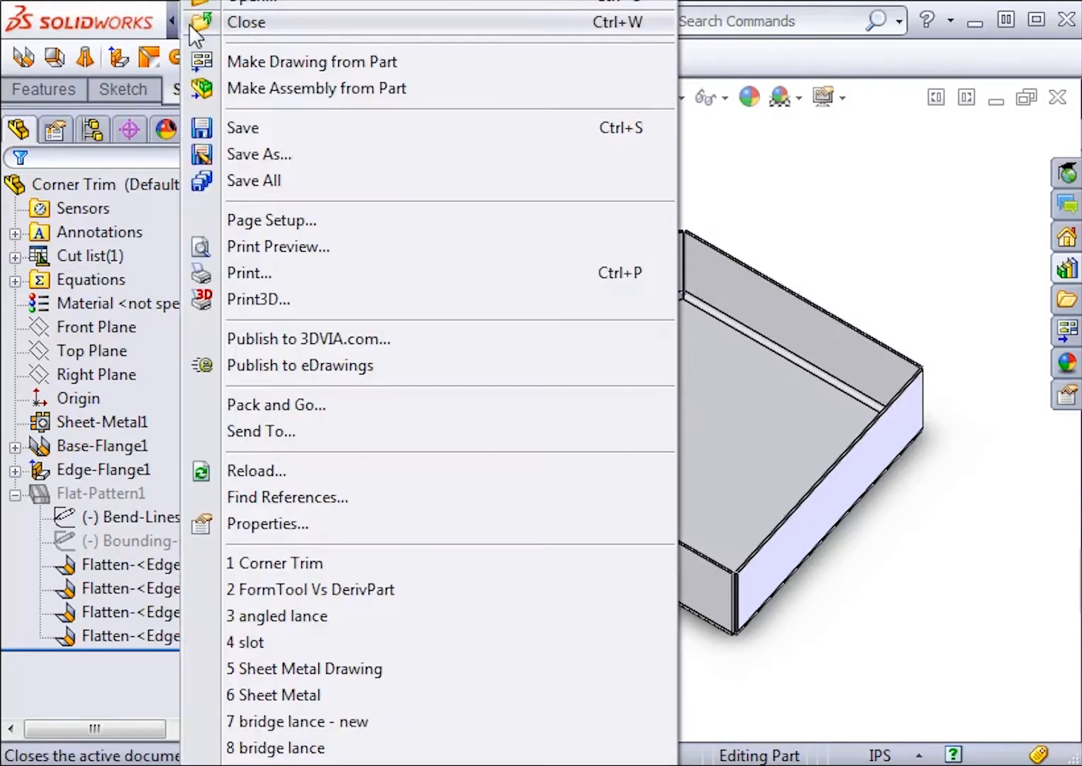
click(195, 151)
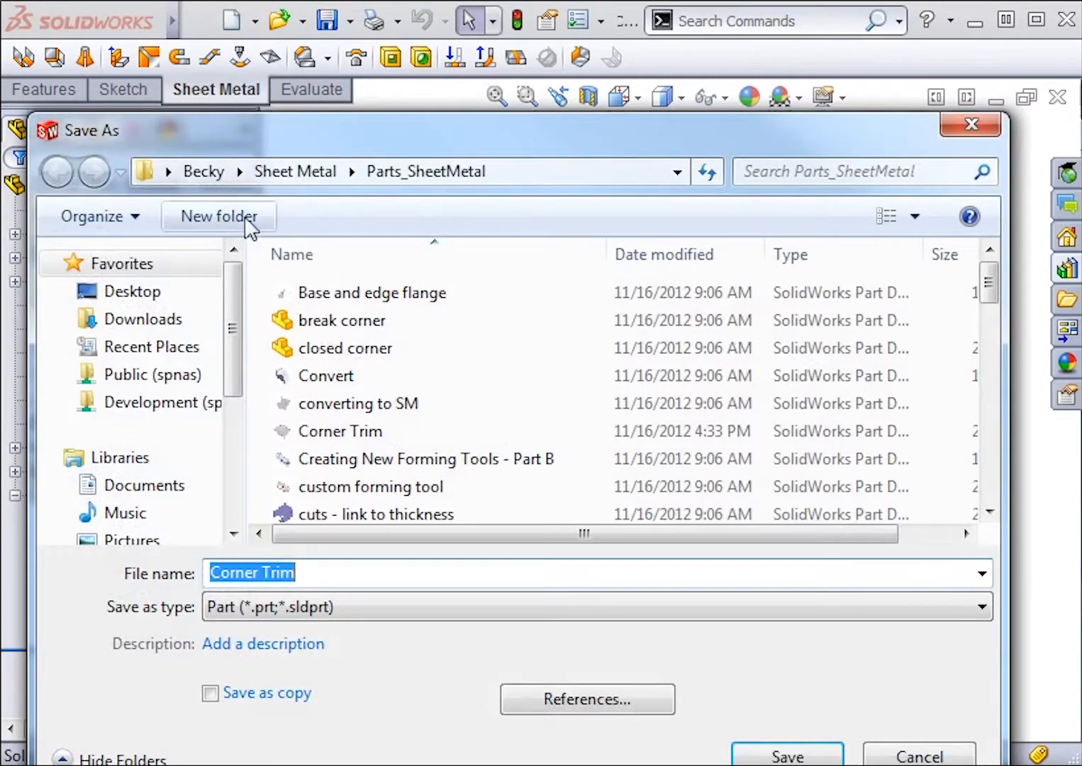
click(433, 606)
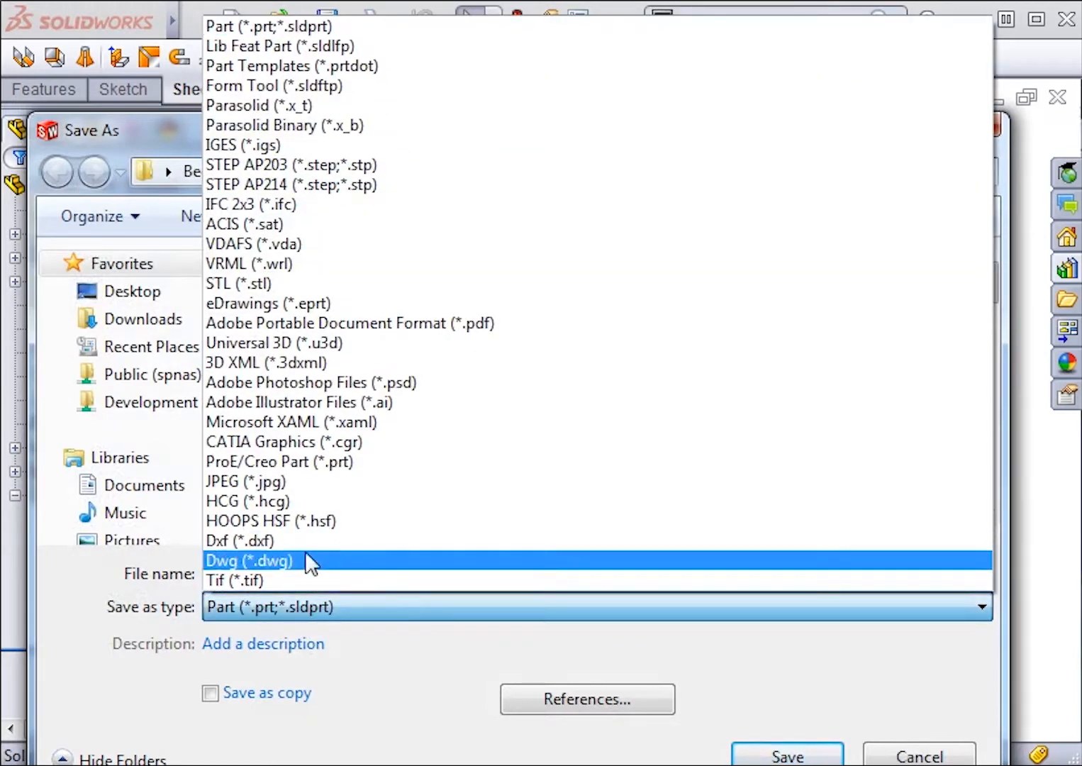
click(307, 561)
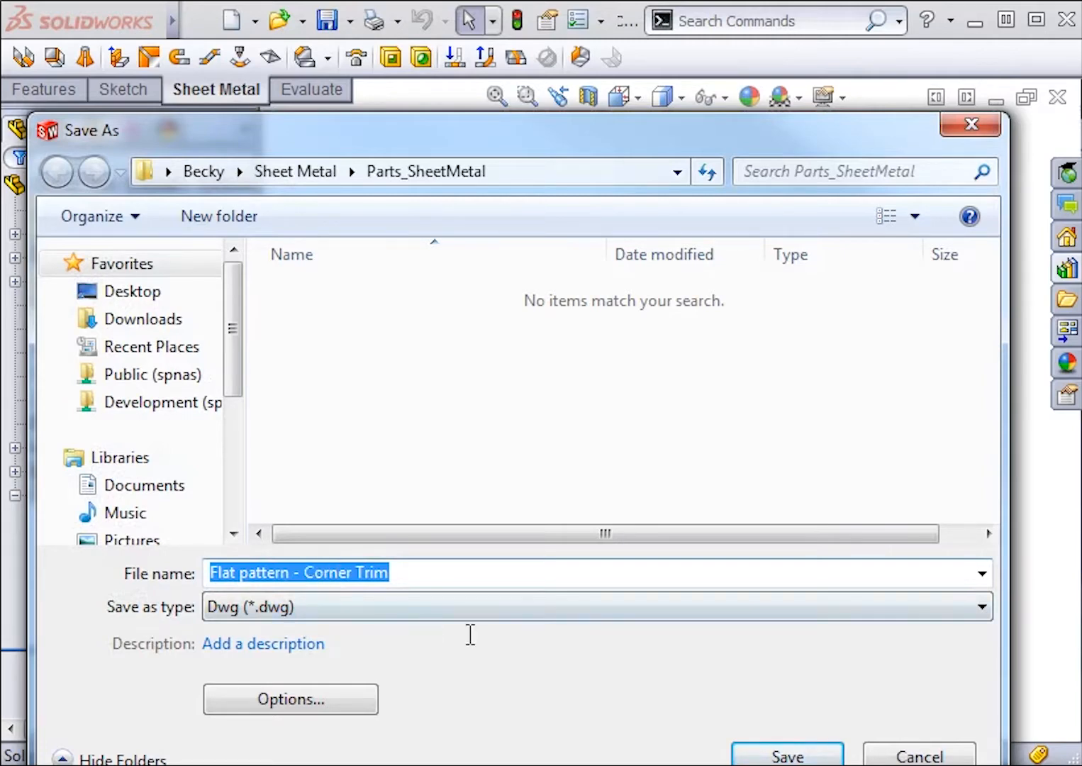
click(774, 755)
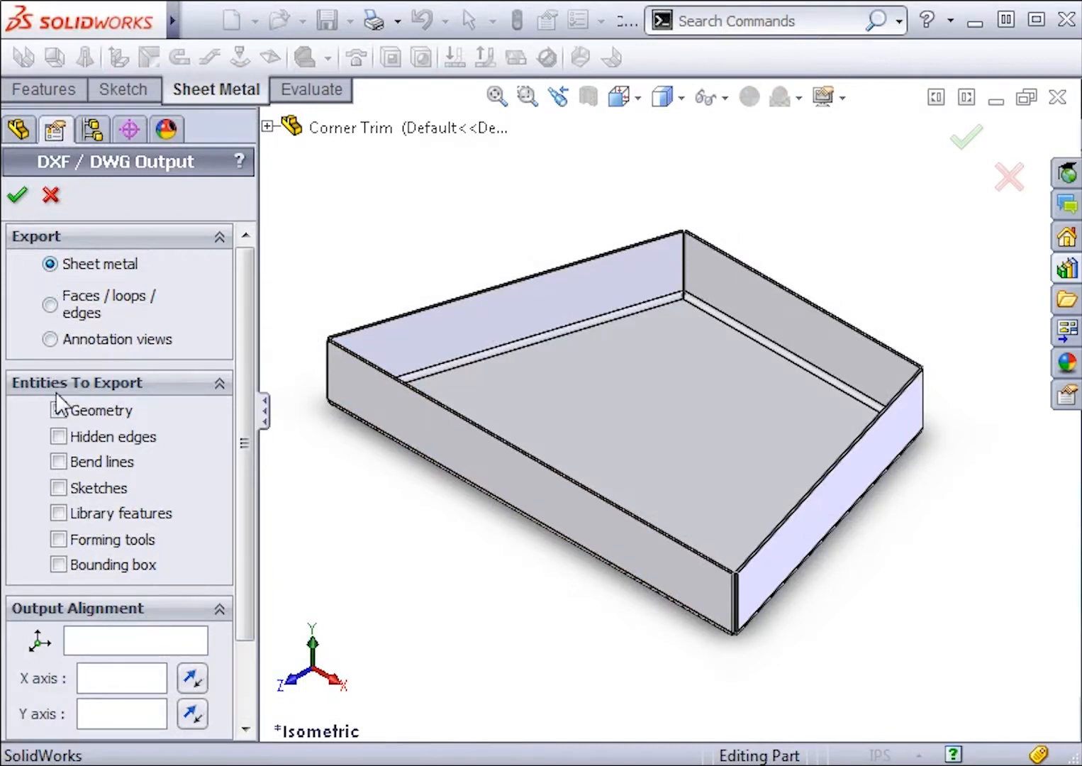
- Include hidden edges and bend lines with the geometry in the sheet metal DWG export, and accept the output settings
click(58, 435)
click(59, 462)
click(14, 196)
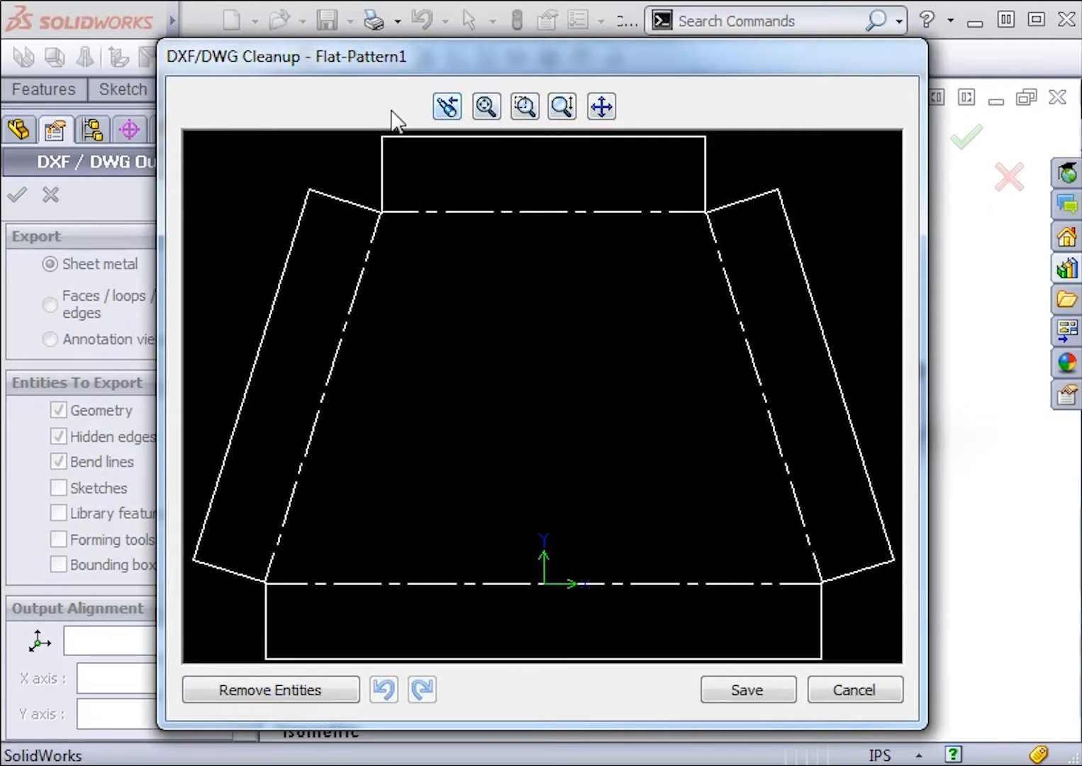
- Remove the upper horizontal bend line from the flat pattern in the DXF/DWG cleanup and save the export
click(445, 211)
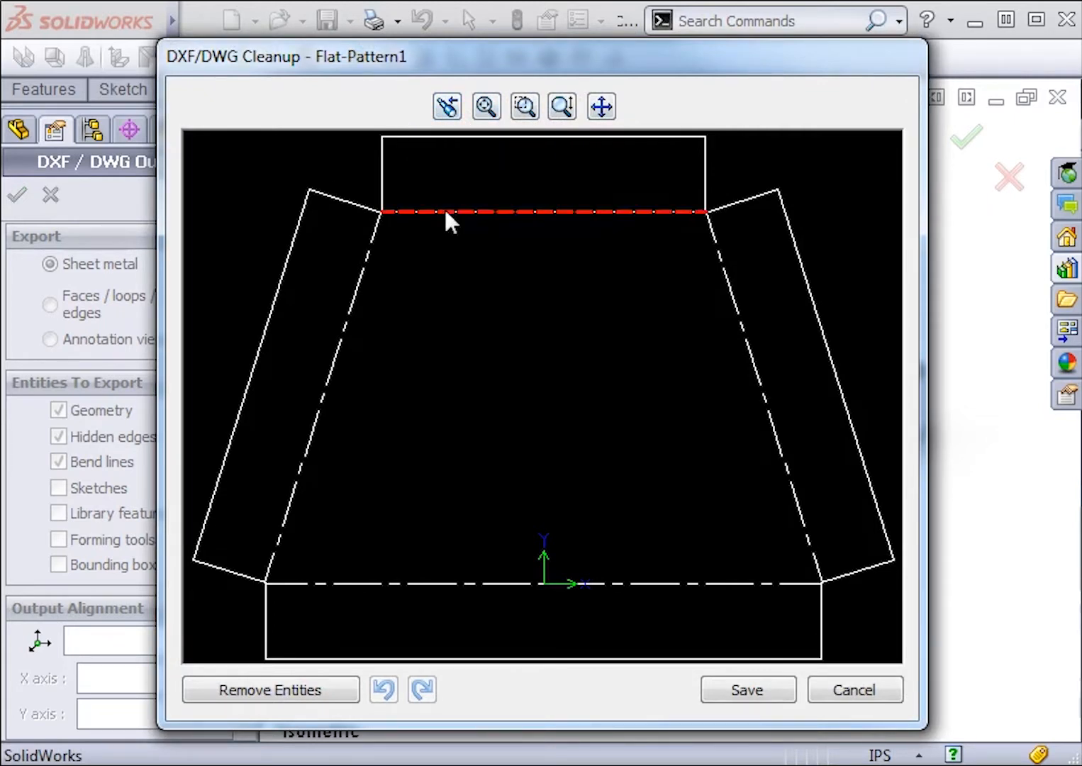
click(302, 695)
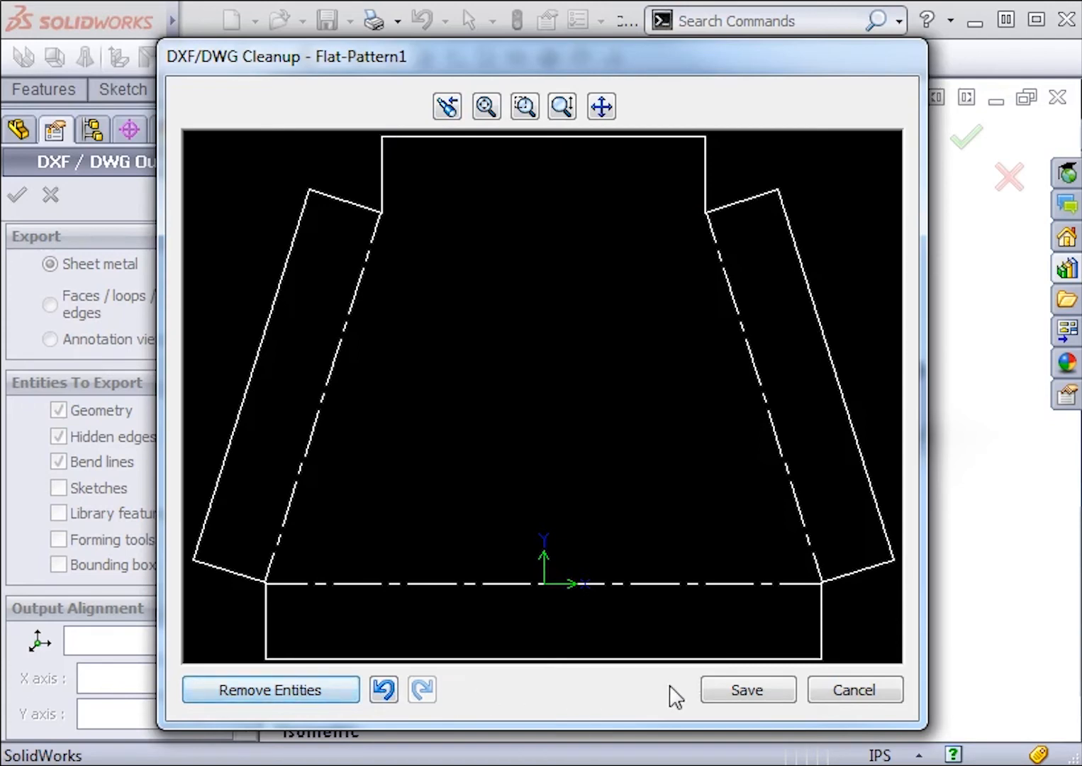
click(735, 692)
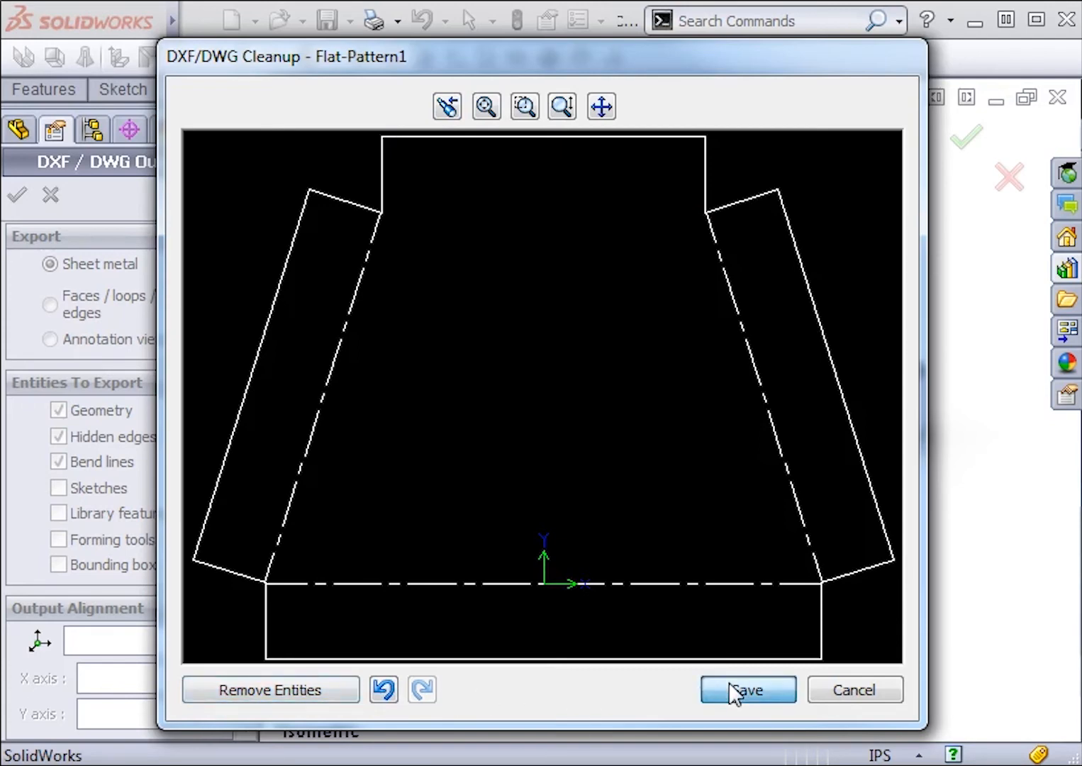